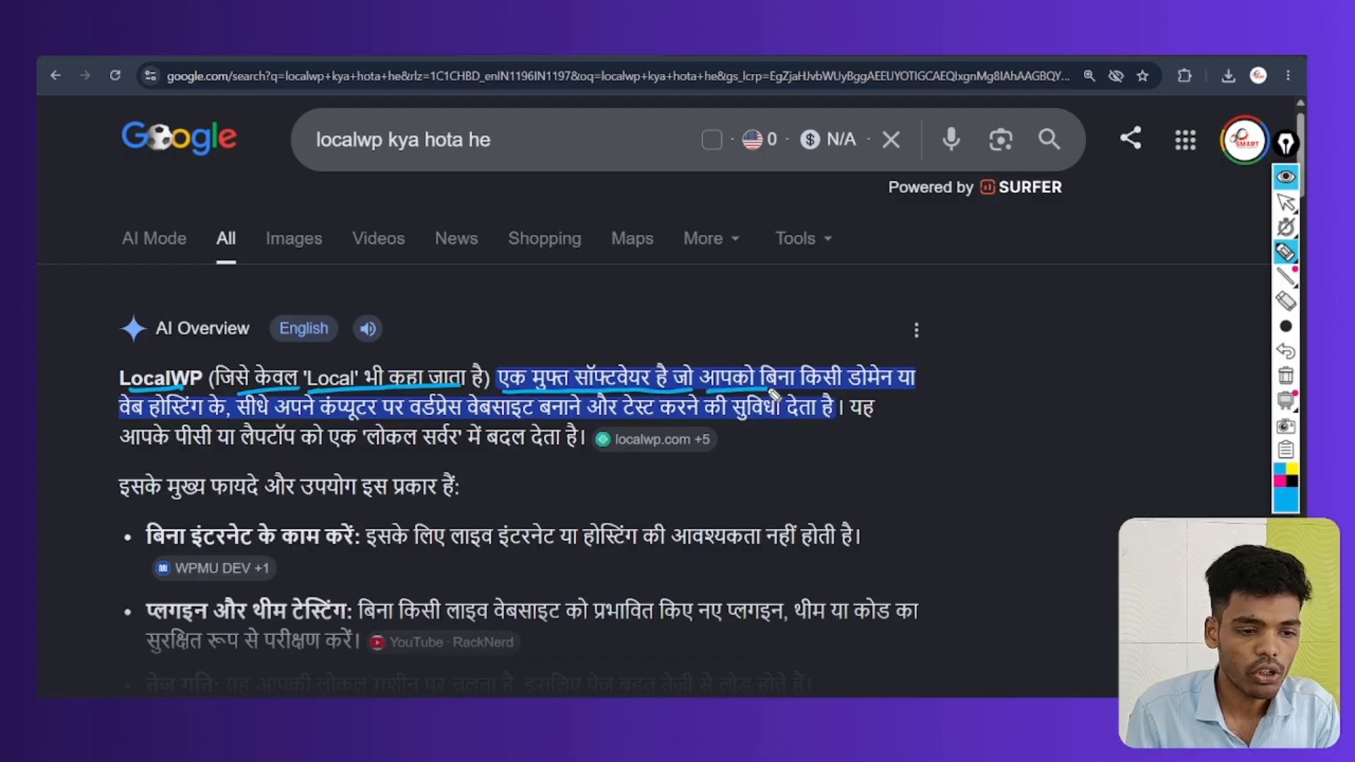
Underline and circle parts of the LocalWP definition, then erase all marks and return to the pointer
drag(131, 428, 437, 423)
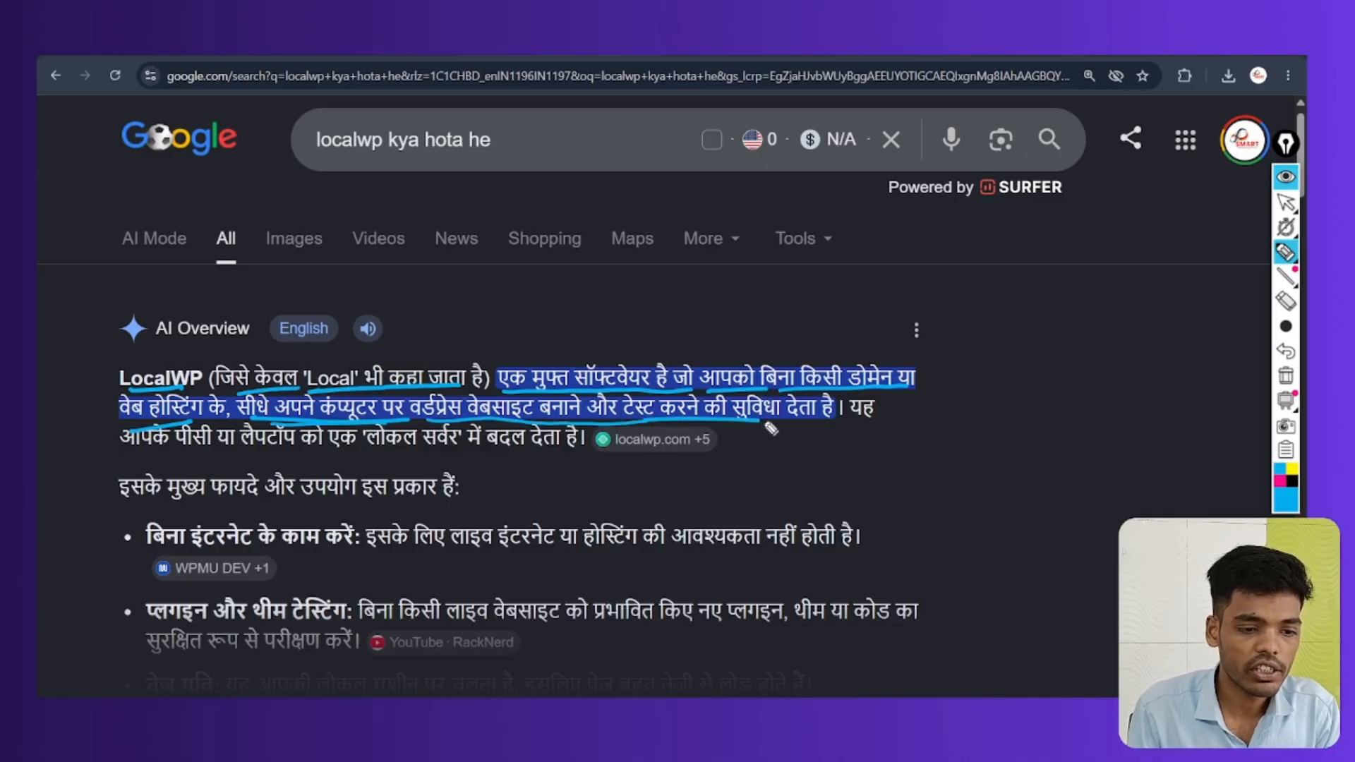
drag(821, 425, 855, 422)
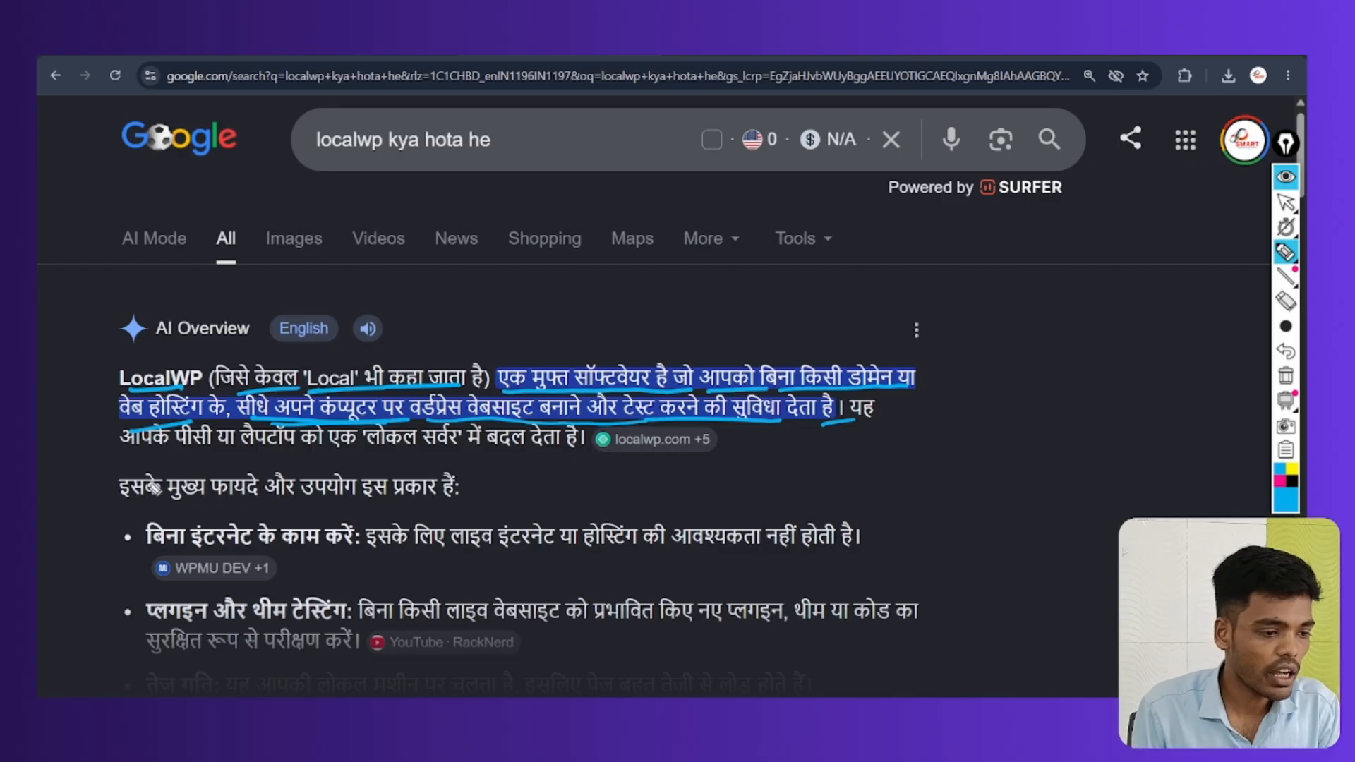
drag(150, 455, 309, 454)
mouse_move(391, 462)
mouse_down()
mouse_move(399, 415)
mouse_move(431, 466)
mouse_move(604, 452)
mouse_up()
click(1285, 376)
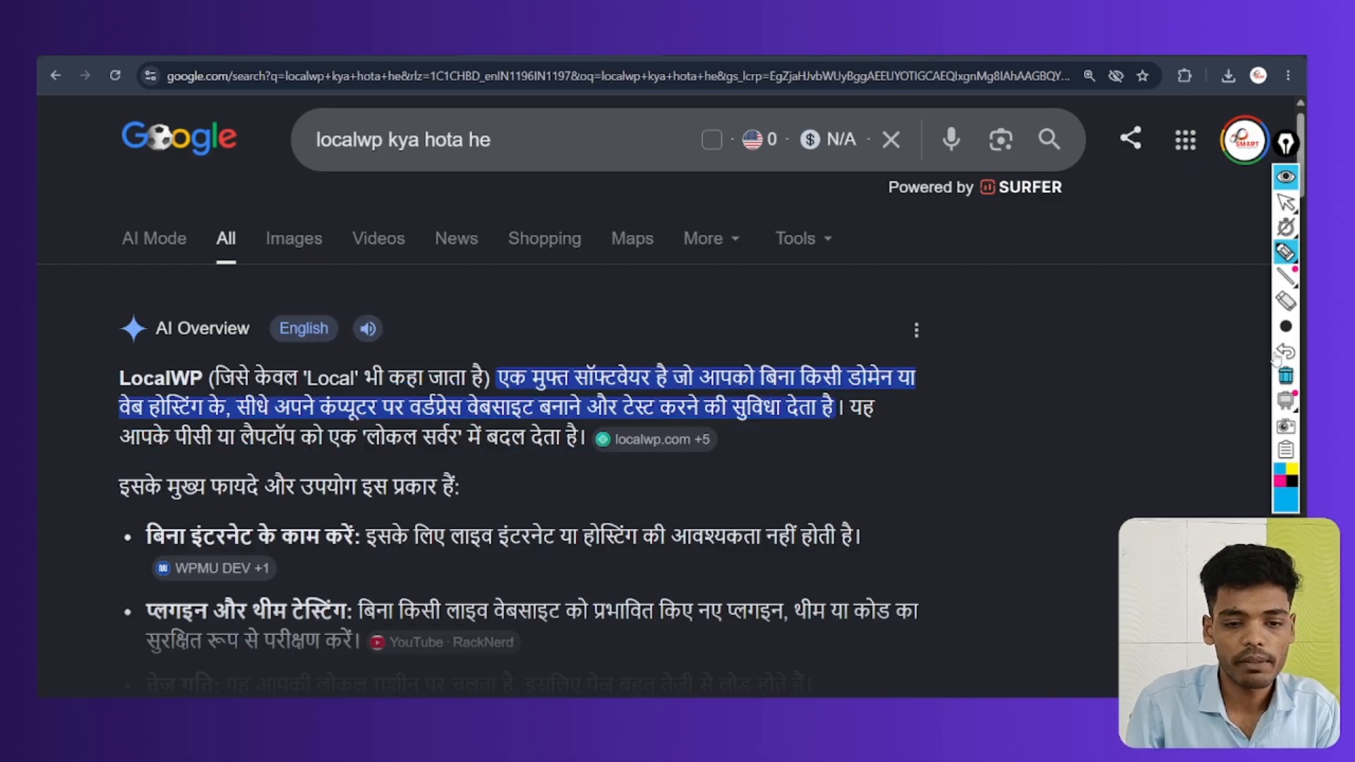
click(1286, 202)
Expand the AI Overview with Show more and scroll to the LocalWP benefits list
scroll(804, 515, down, 3)
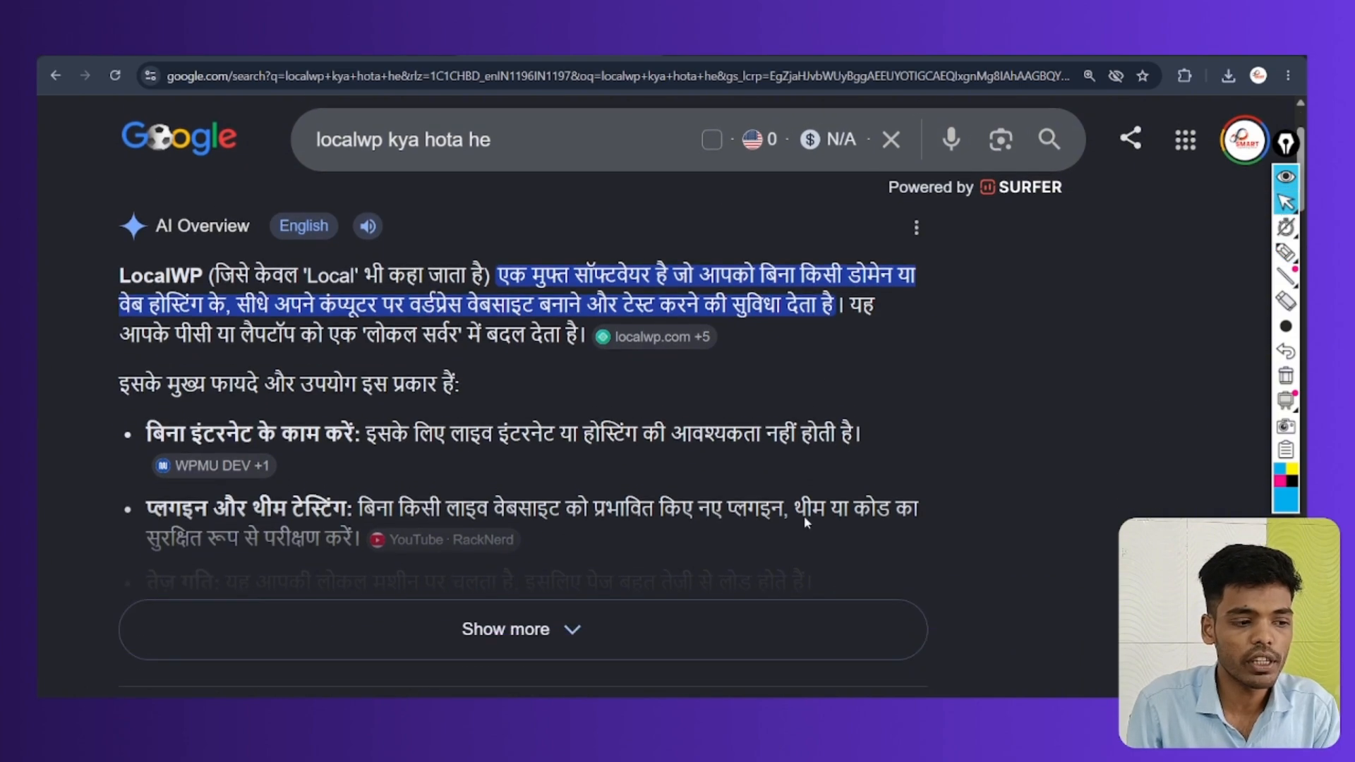
click(677, 569)
scroll(678, 569, down, 2)
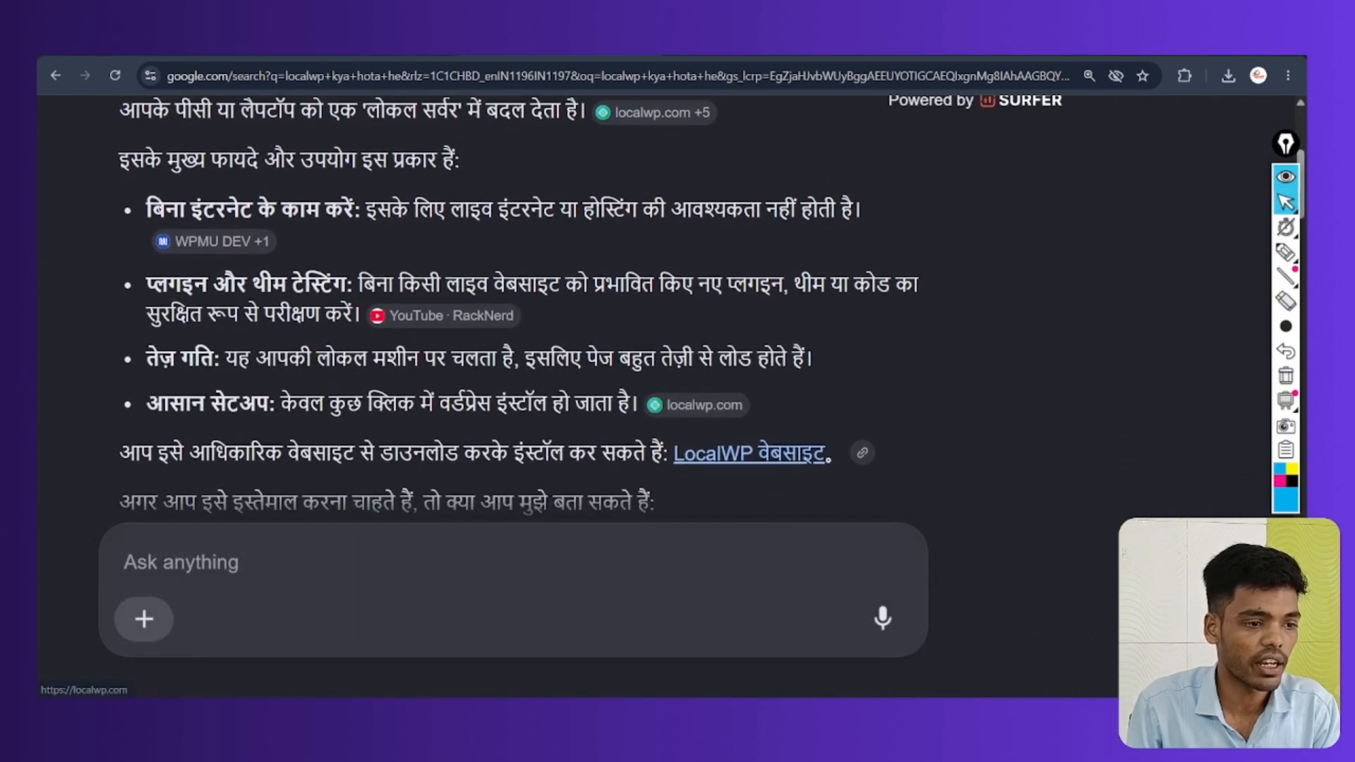
Circle and underline the four benefits (offline work, plugin testing, speed, easy setup), then clear the marks
click(1286, 251)
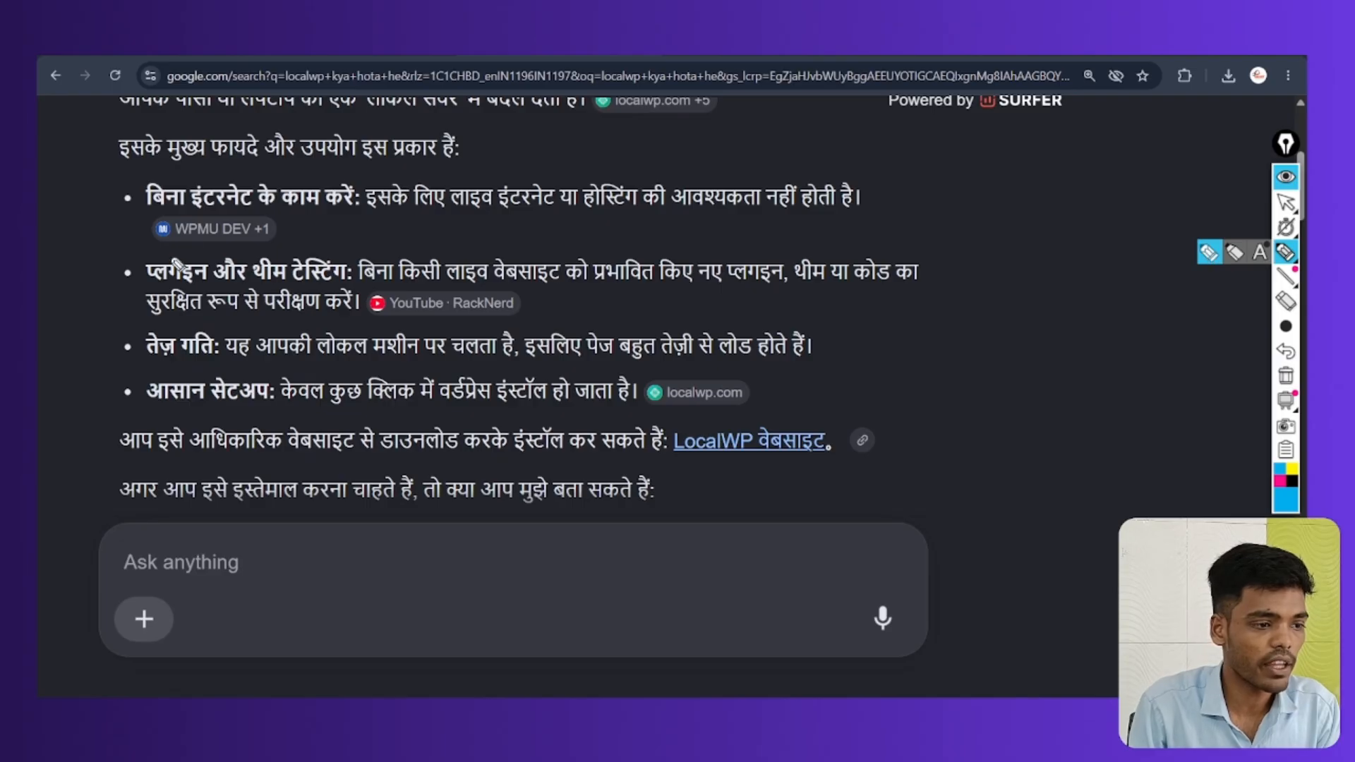
mouse_move(234, 169)
mouse_down()
mouse_move(137, 204)
mouse_move(304, 161)
mouse_move(205, 168)
mouse_up()
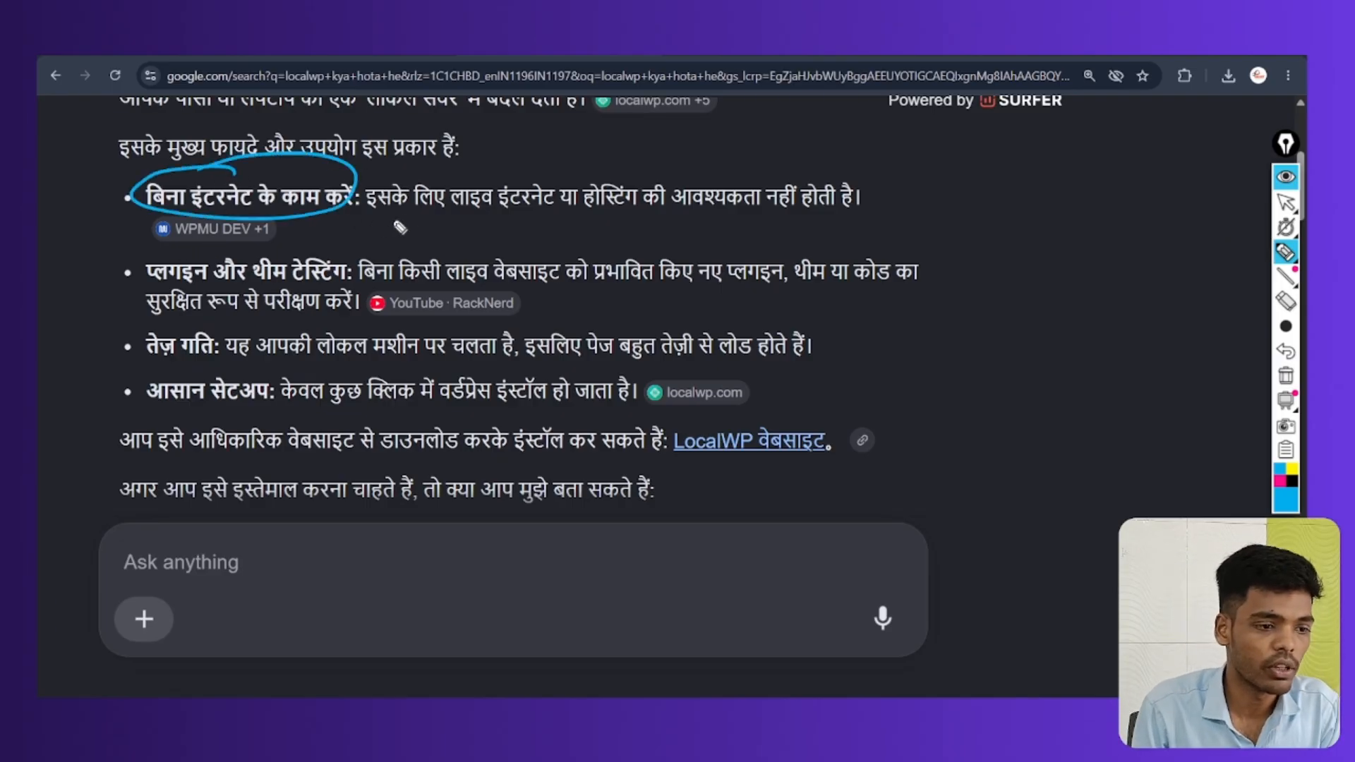
drag(355, 212, 832, 200)
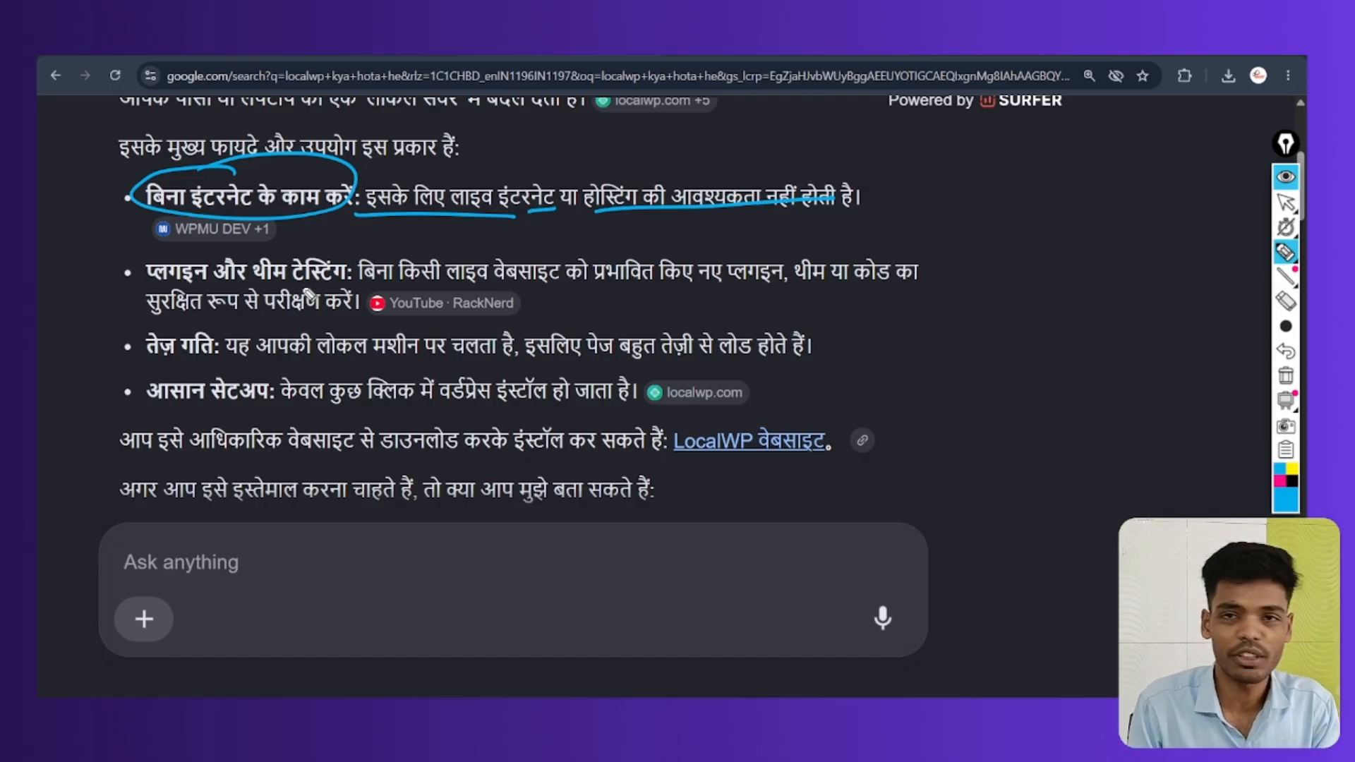
mouse_move(150, 288)
mouse_down()
mouse_move(210, 284)
mouse_move(273, 253)
mouse_up()
drag(366, 283, 780, 291)
drag(808, 294, 936, 285)
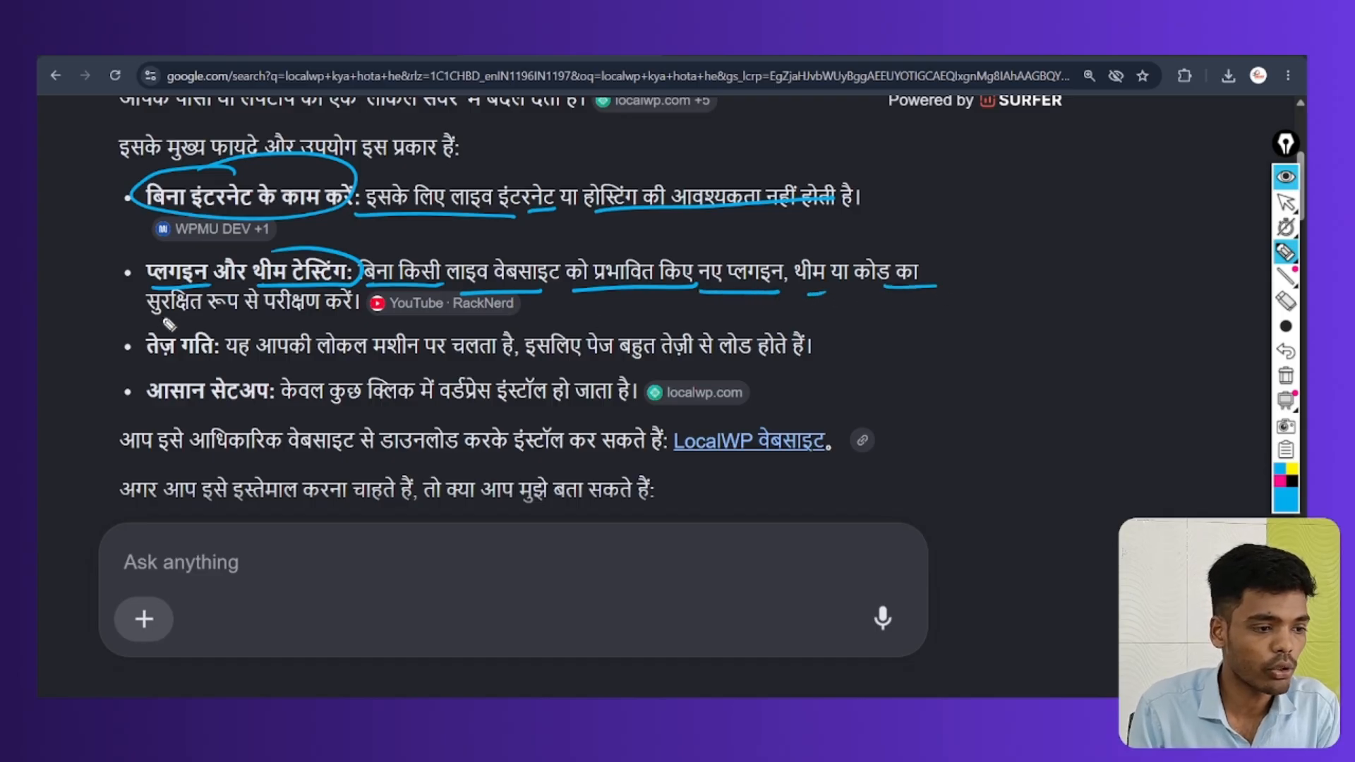
drag(146, 315, 336, 316)
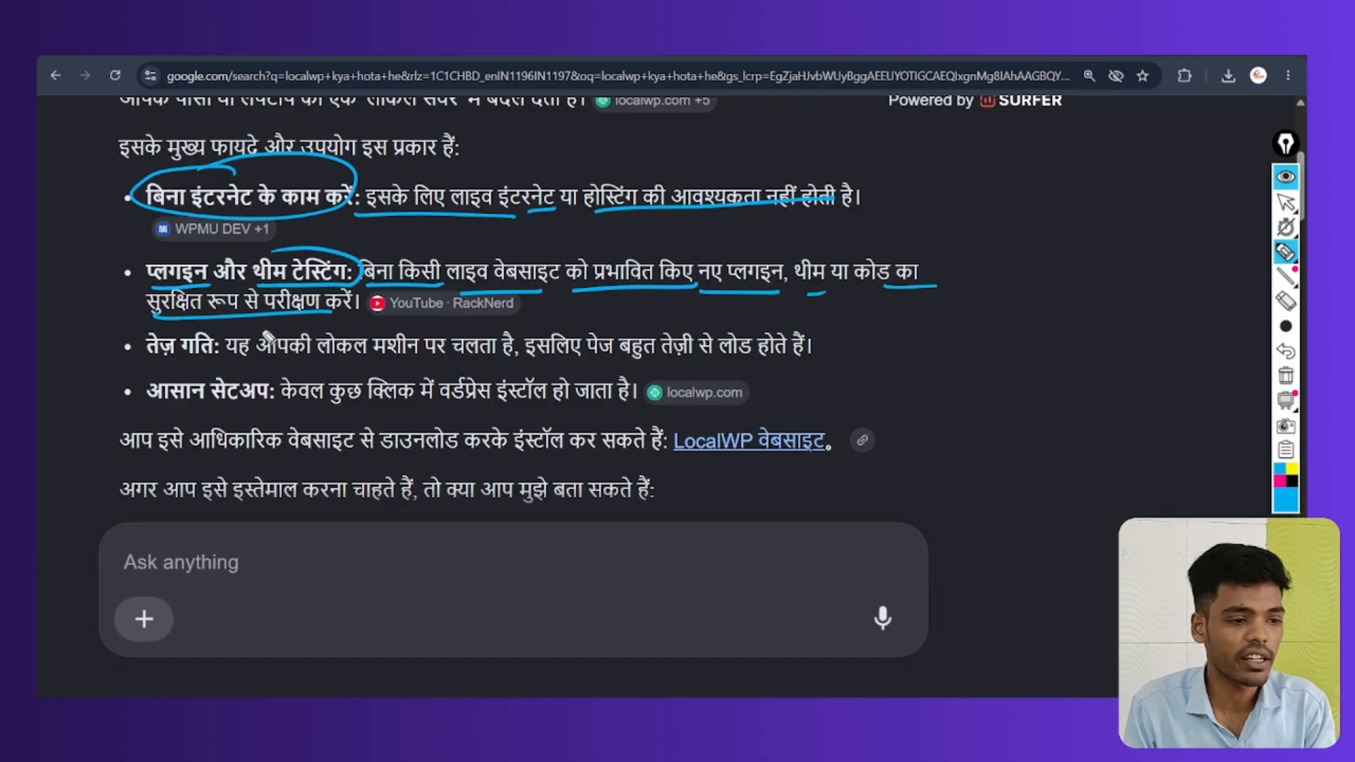
drag(132, 363, 688, 366)
mouse_move(143, 404)
mouse_down()
mouse_move(423, 406)
mouse_move(529, 355)
mouse_move(508, 416)
mouse_up()
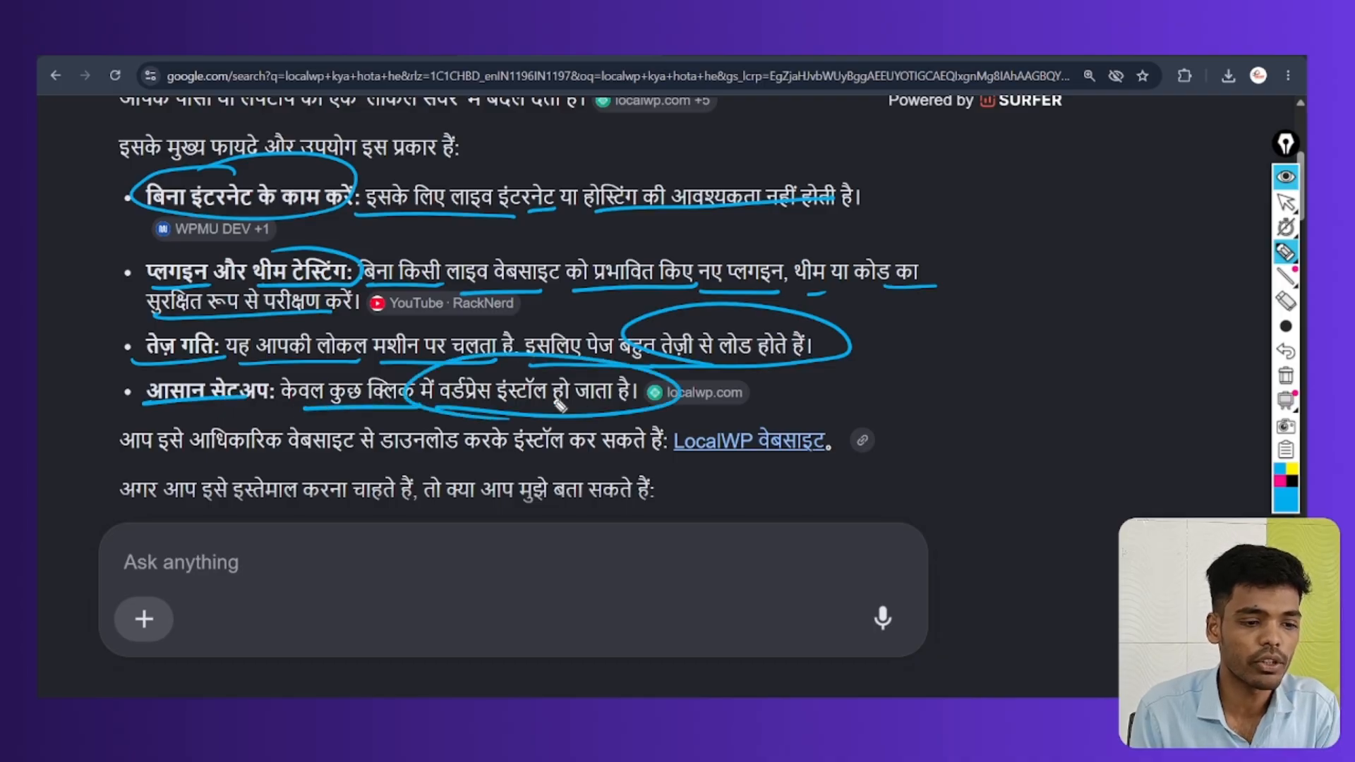
click(1286, 375)
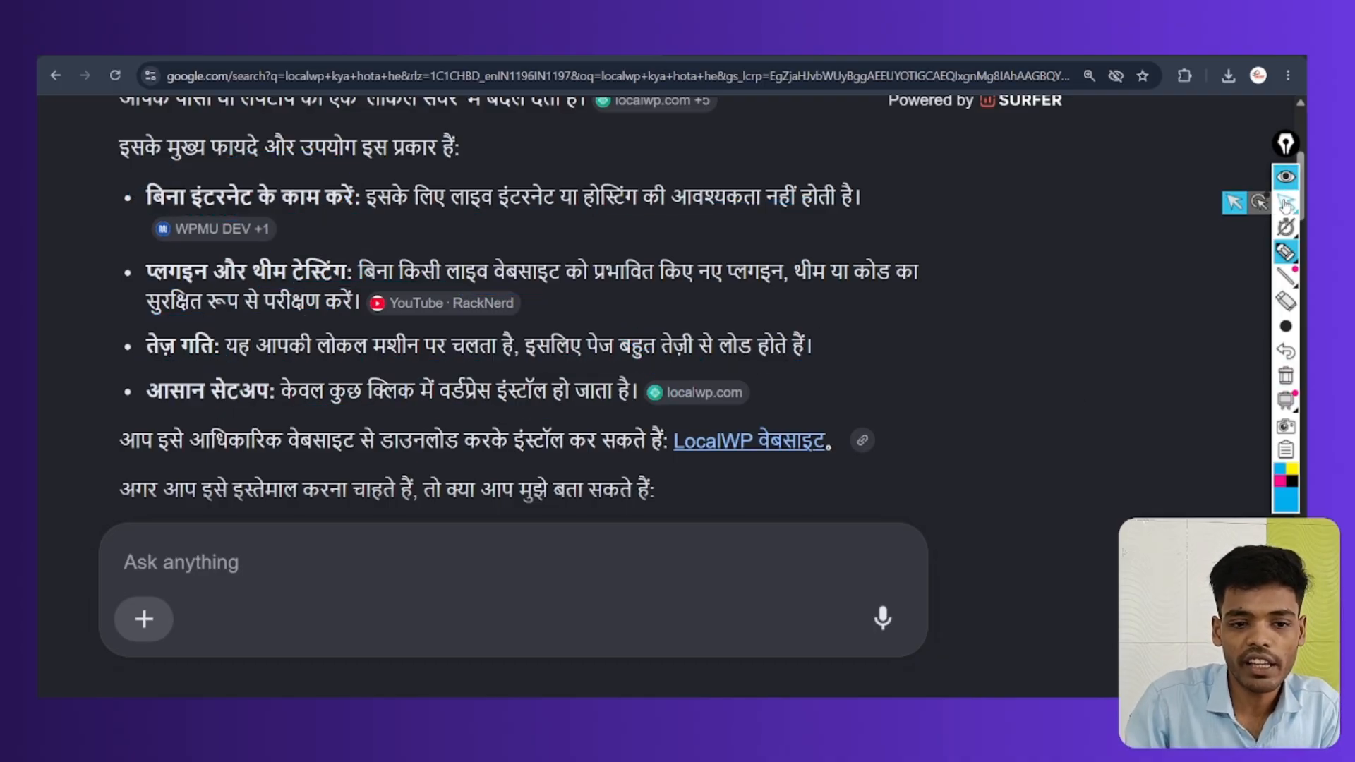
Leave pen mode and zoom the page out to 110%
click(1286, 203)
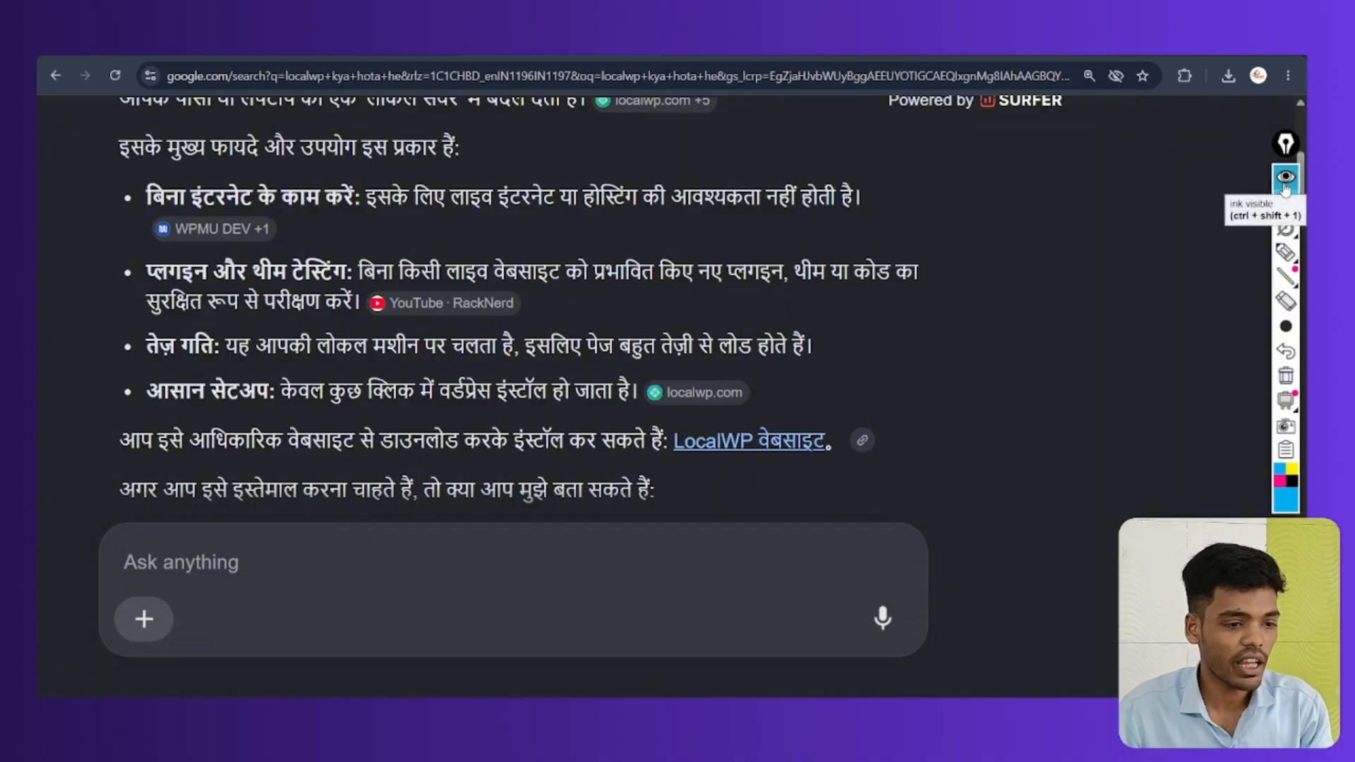
key(ctrl+minus)
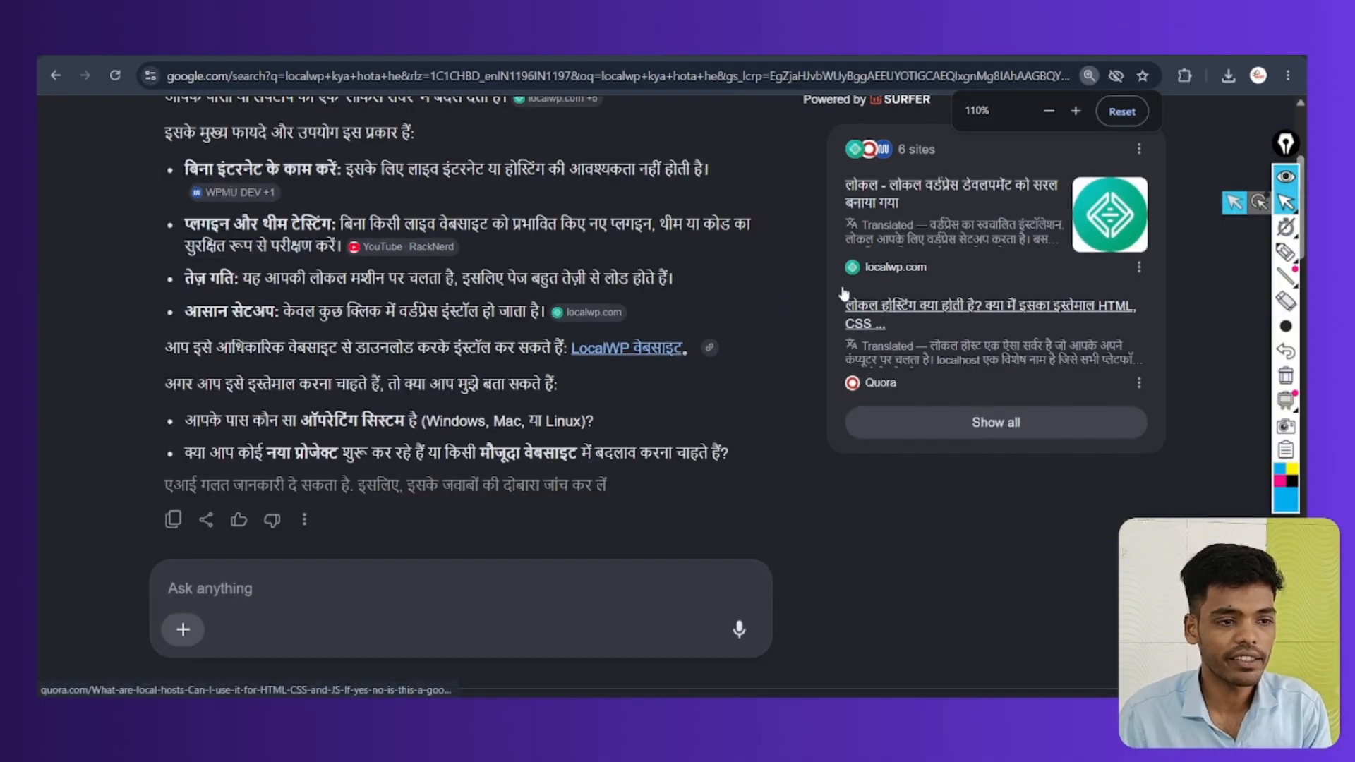
scroll(826, 282, up, 4)
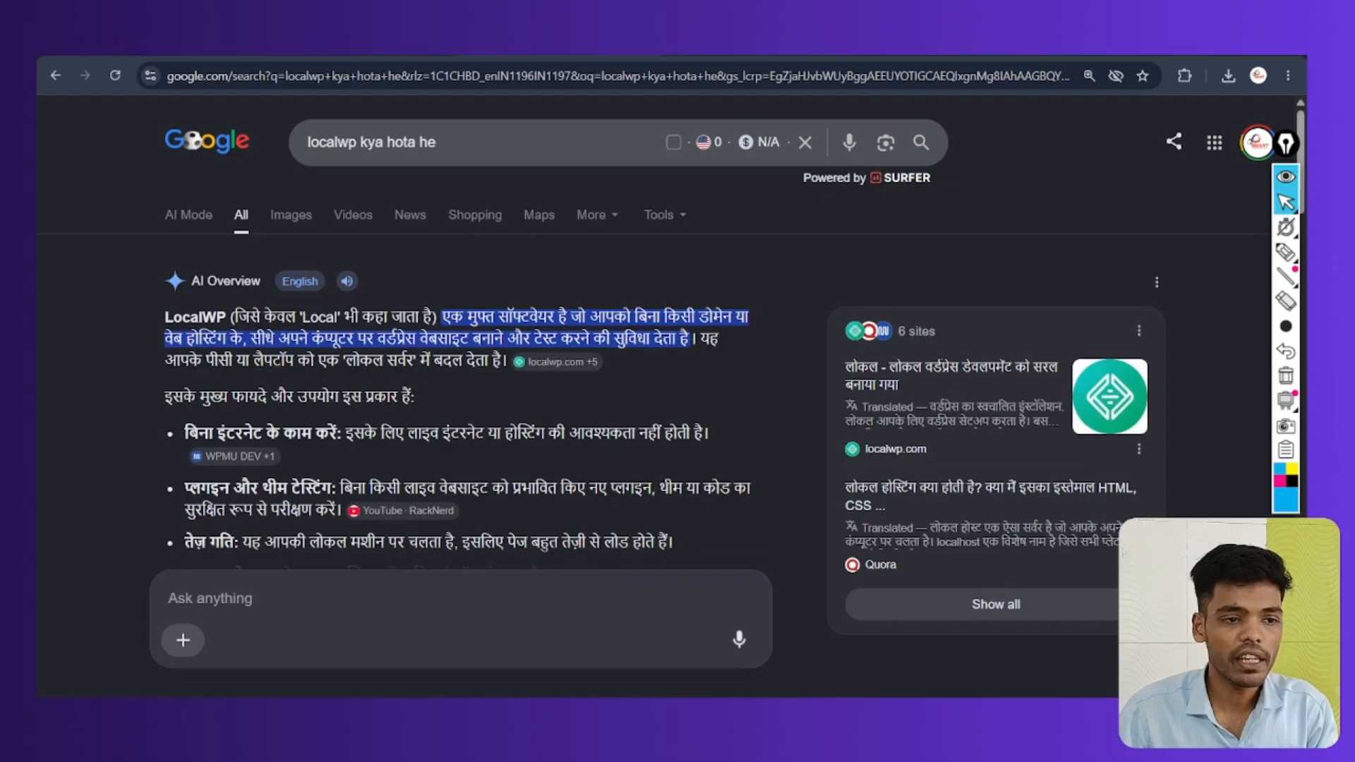
In a new tab, rerun the recent 'localwp' Google search and open the official Local WP result
key(ctrl+t)
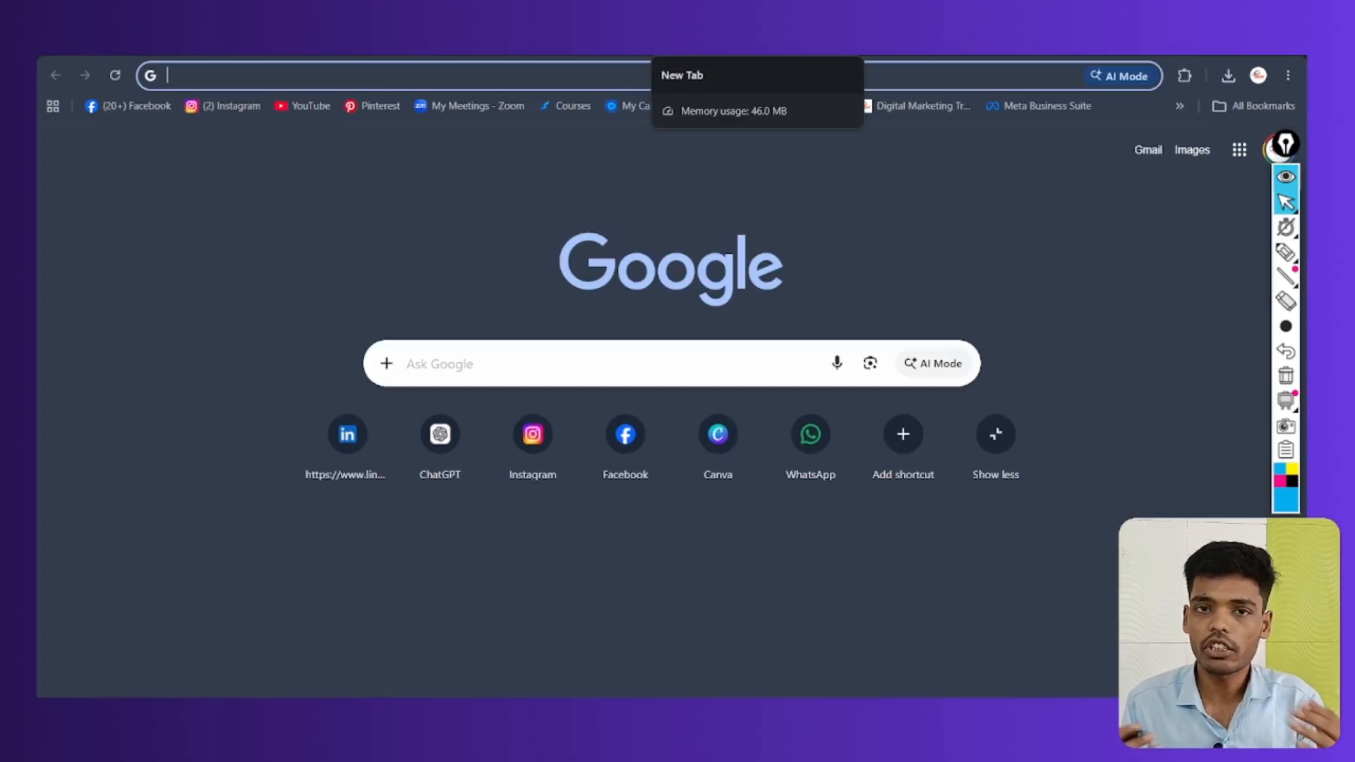
click(496, 356)
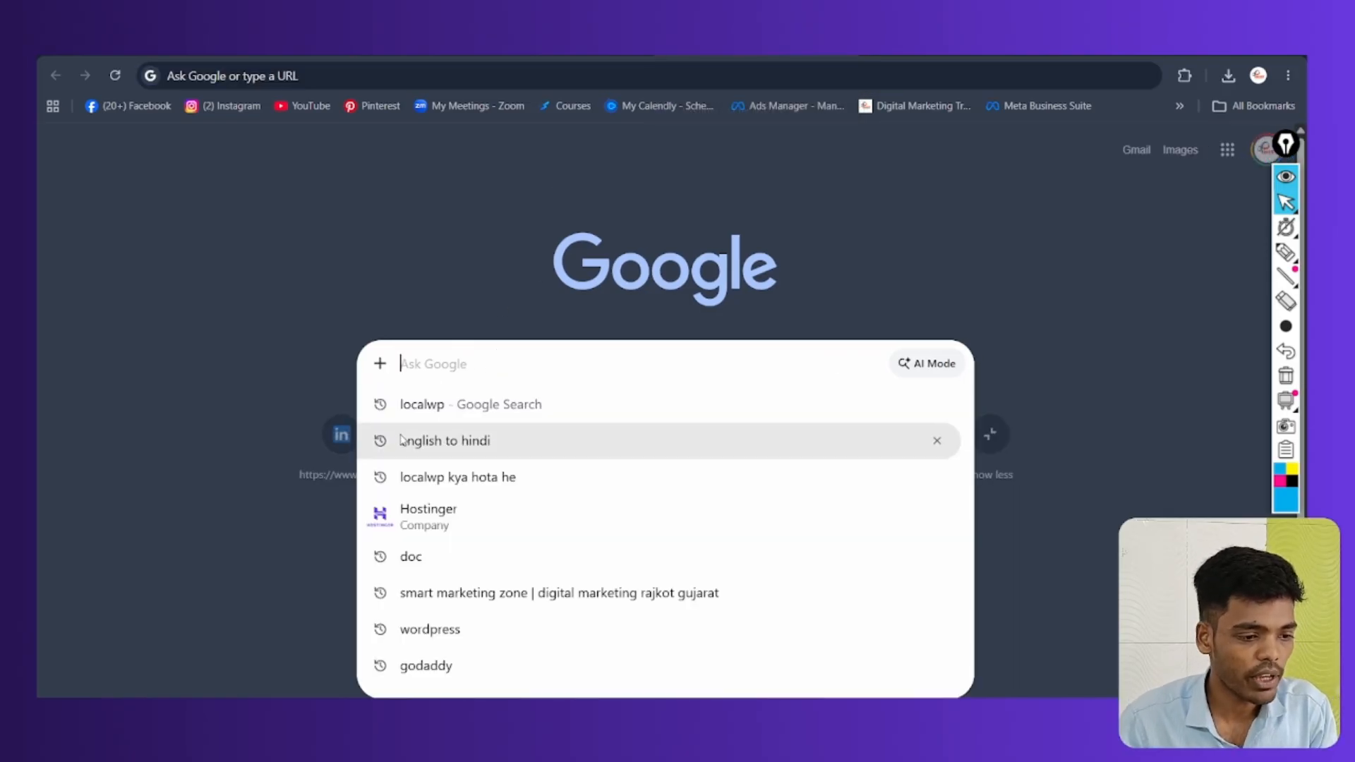
click(424, 408)
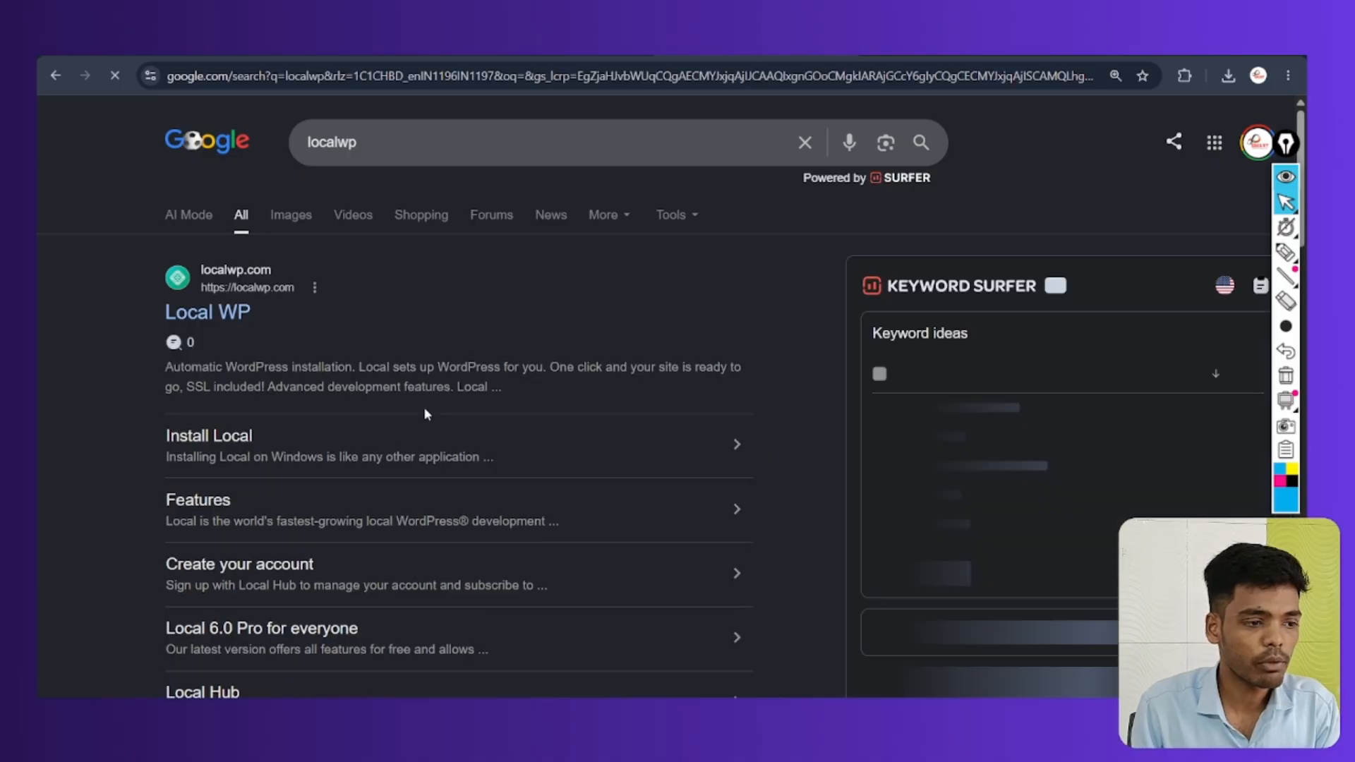
click(222, 312)
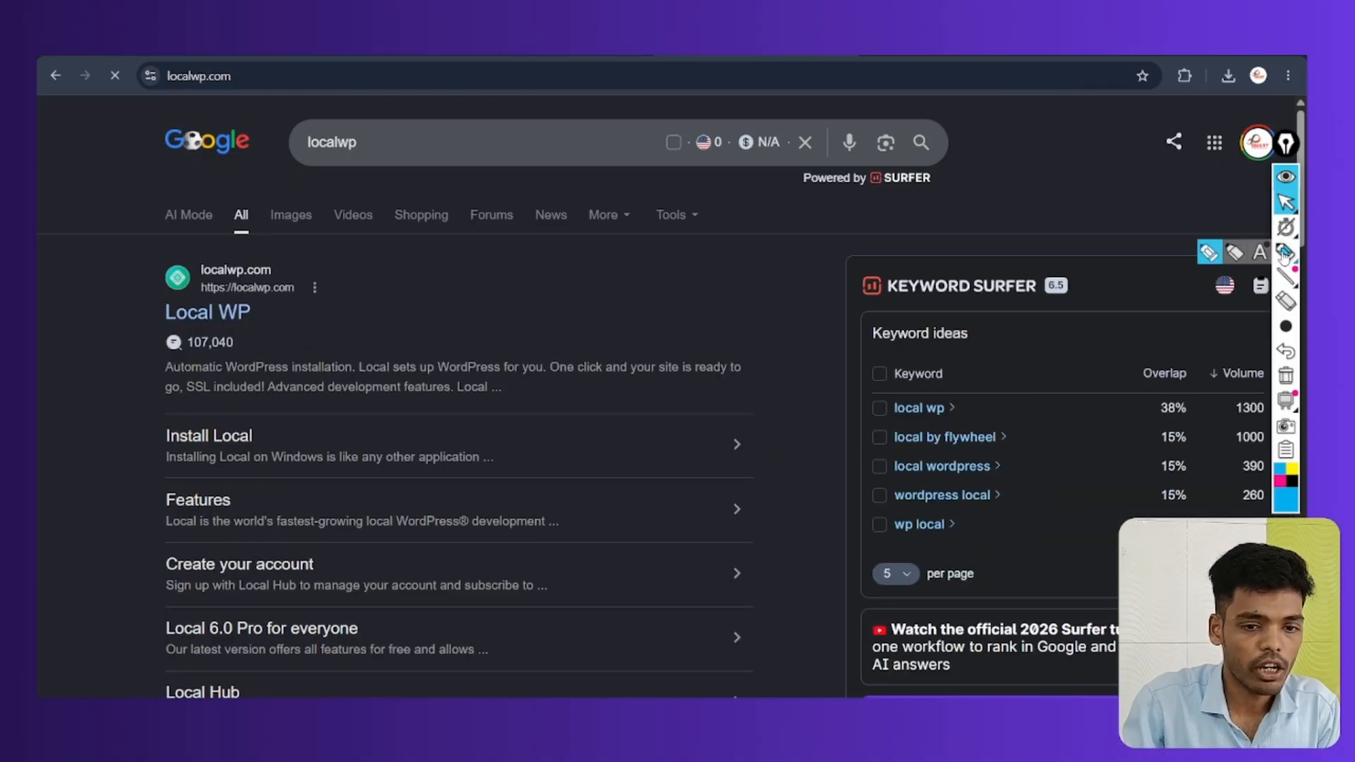
Circle the free download offer on localwp.com, erase it, and open the Download Local form
scroll(671, 395, down, 1)
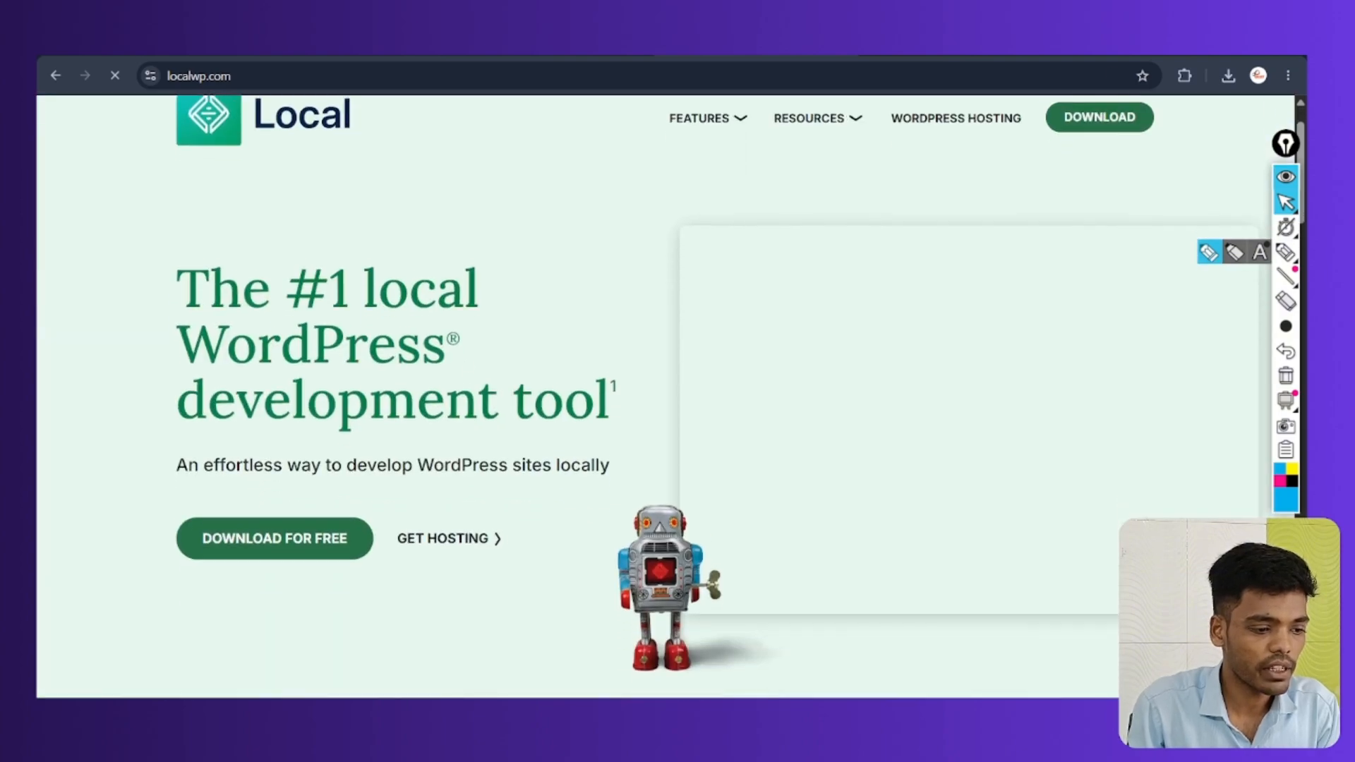
click(1209, 252)
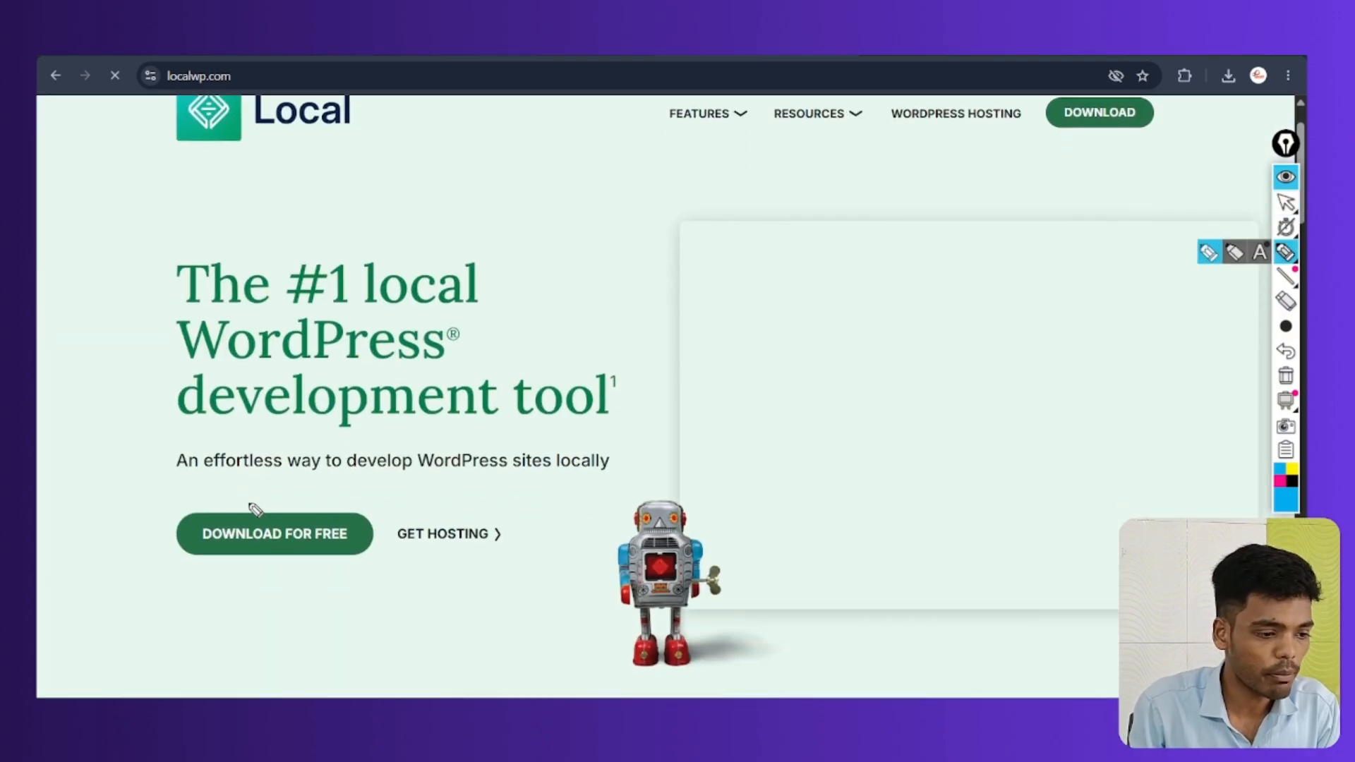
mouse_move(247, 498)
mouse_down()
mouse_move(257, 571)
mouse_move(254, 494)
mouse_up()
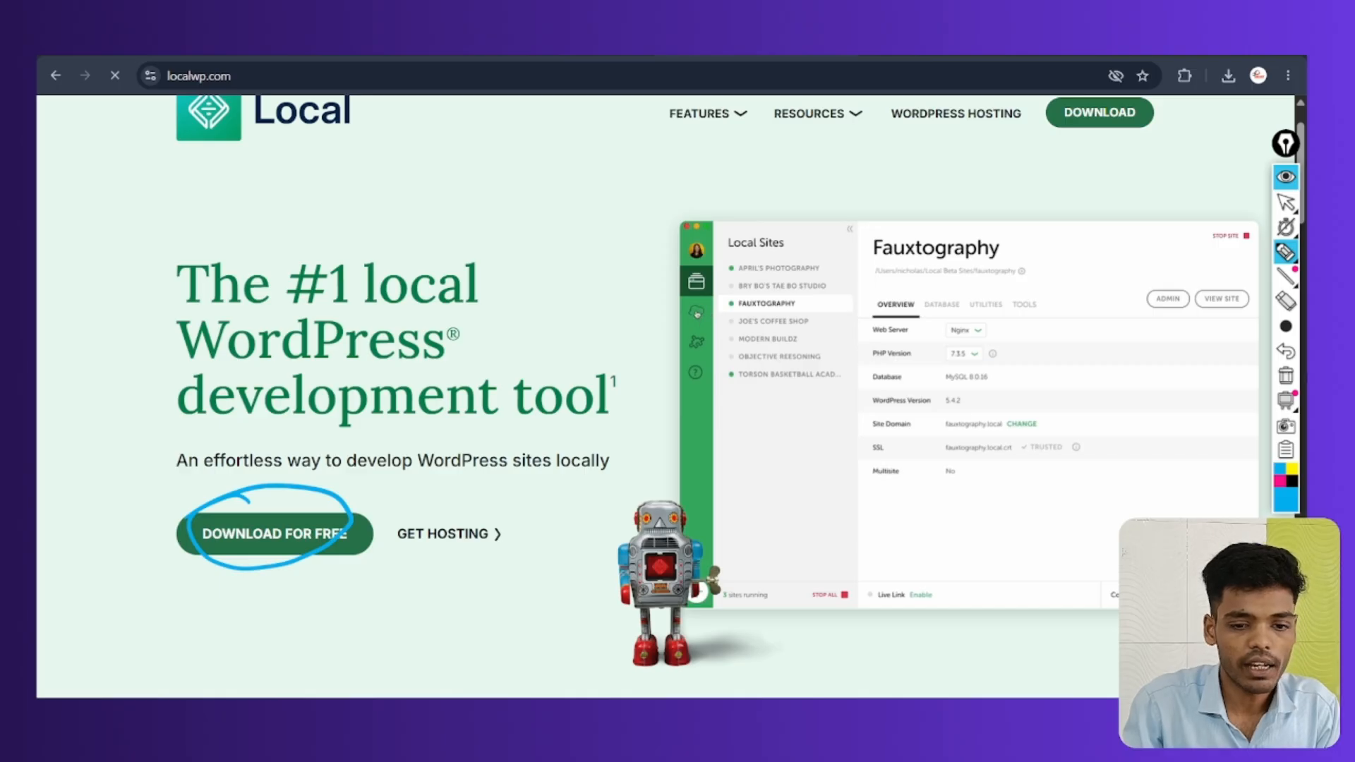
click(1286, 375)
click(1286, 202)
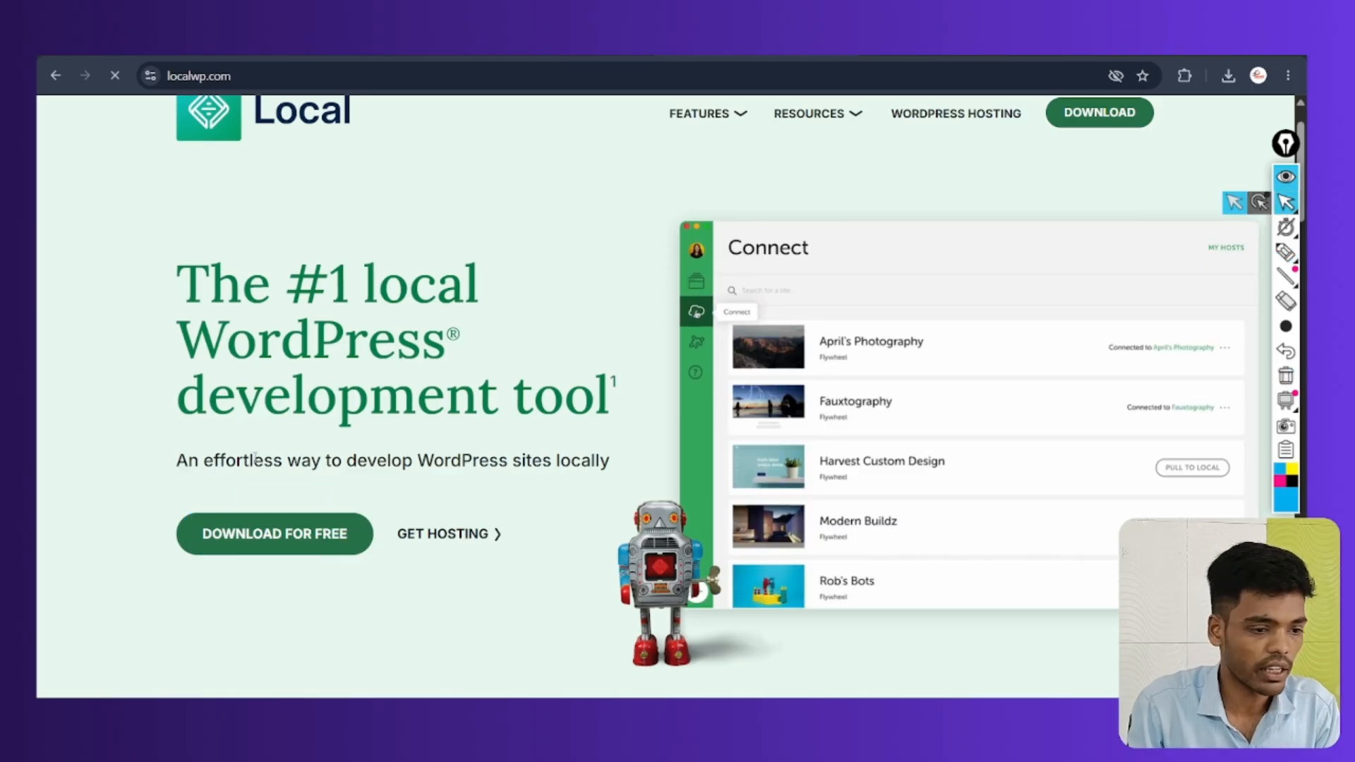
click(262, 534)
scroll(488, 460, down, 2)
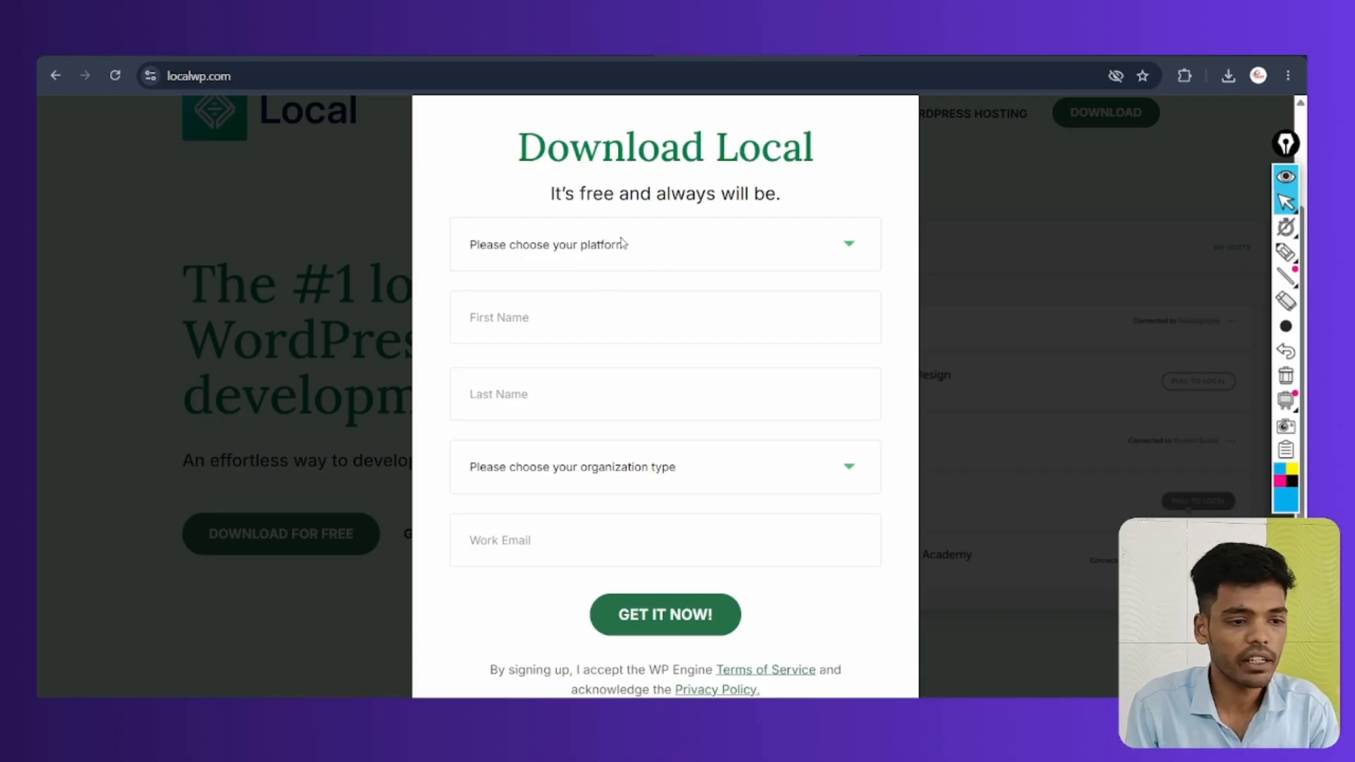
Choose Windows as the platform and autofill the first and last name fields
click(621, 243)
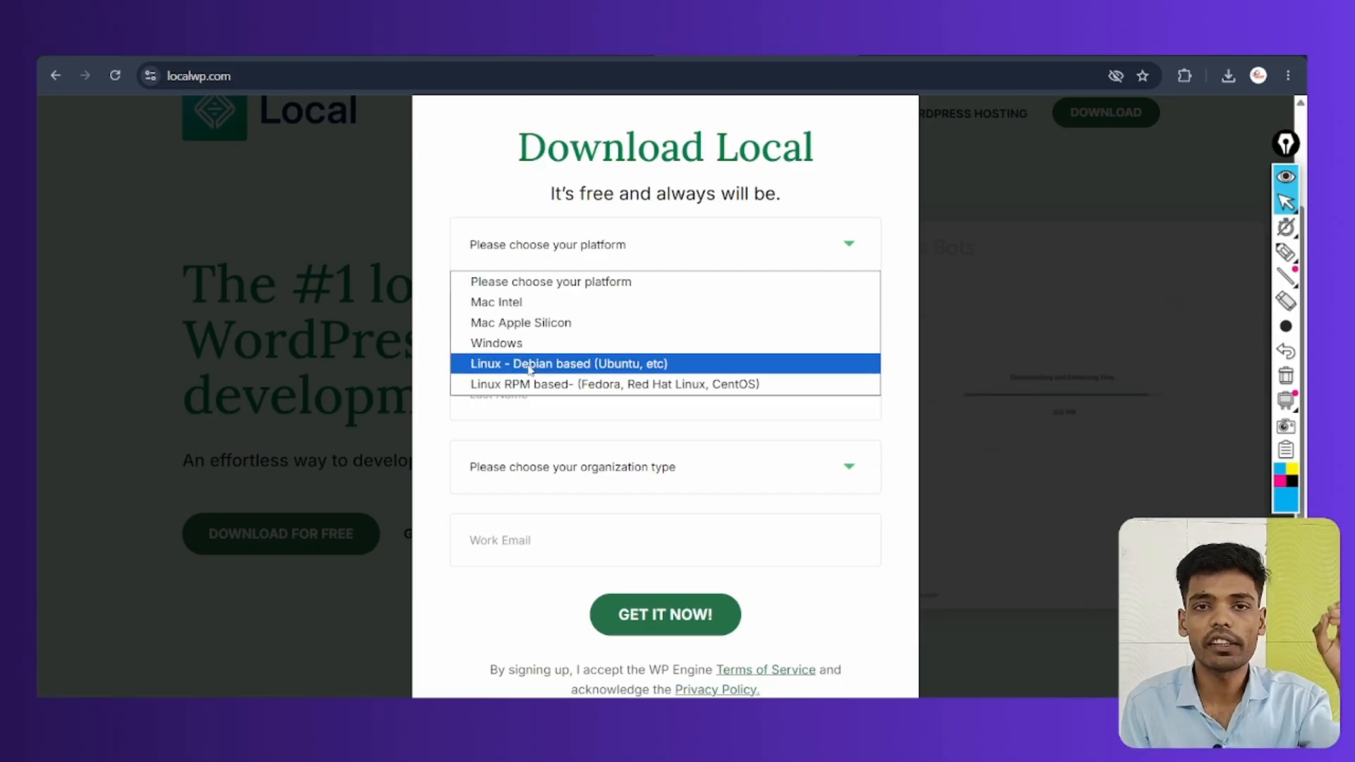
click(516, 349)
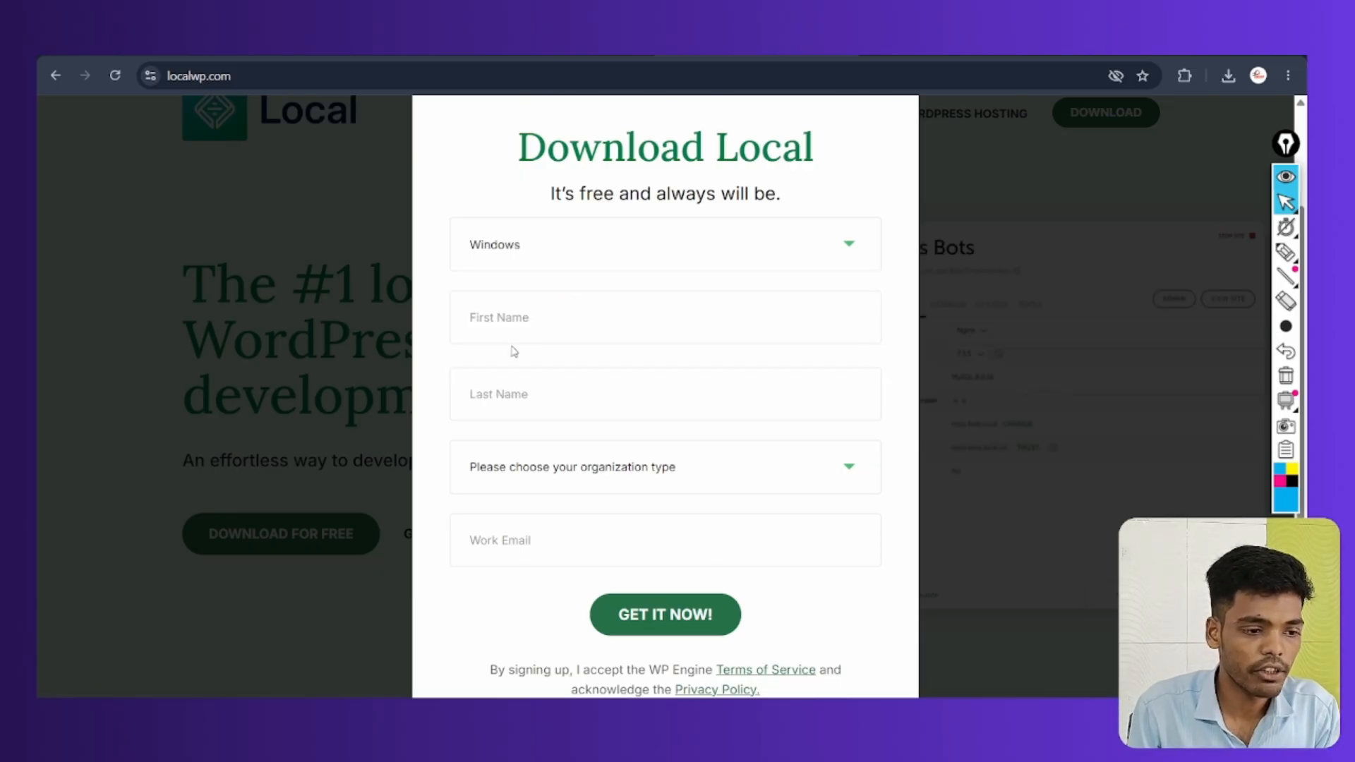
click(552, 258)
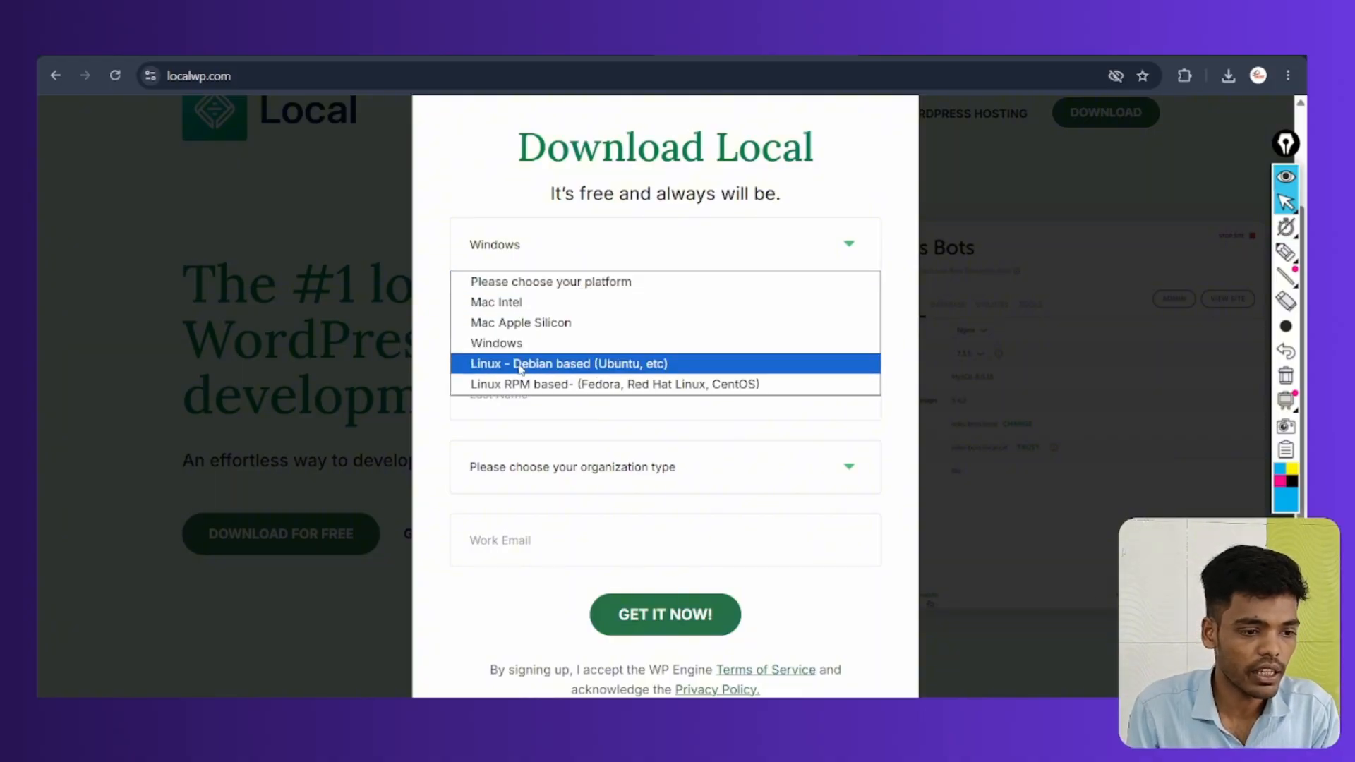
click(513, 345)
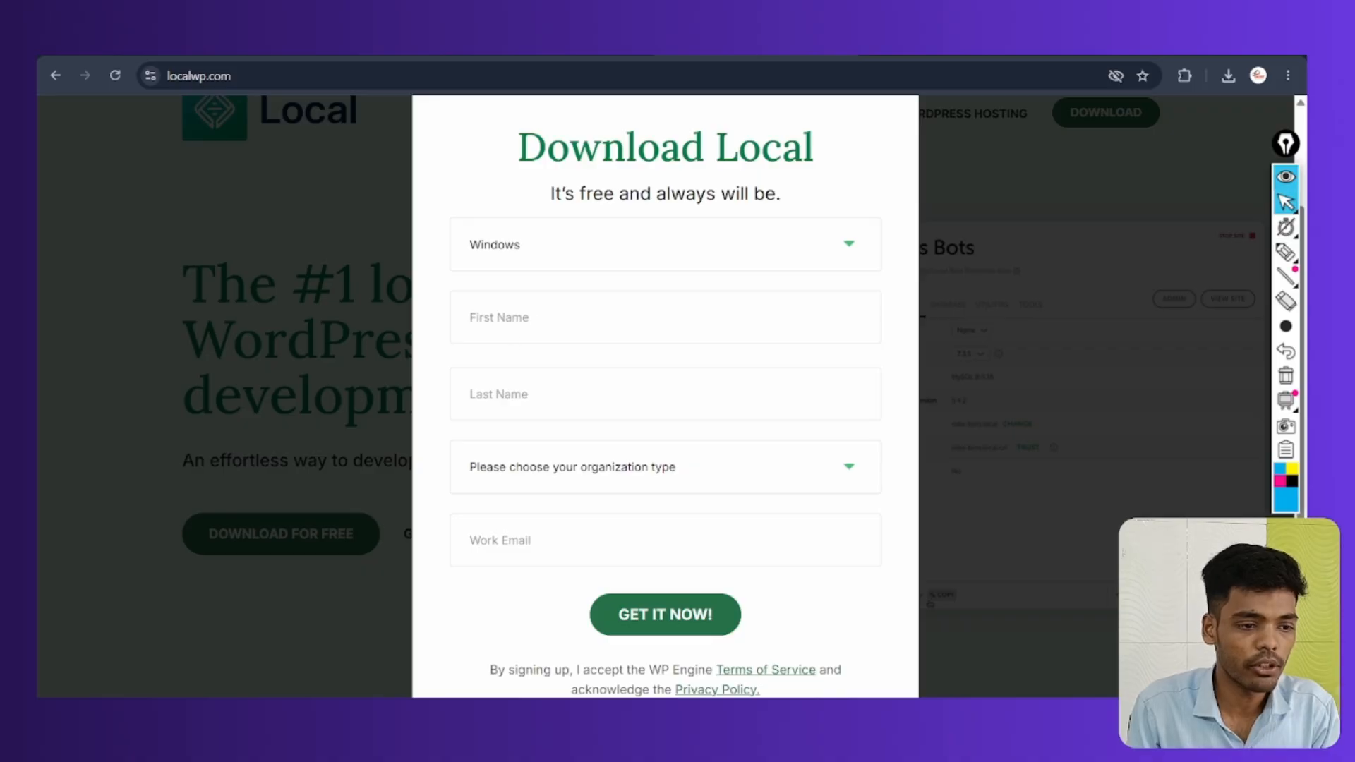
click(559, 294)
click(585, 420)
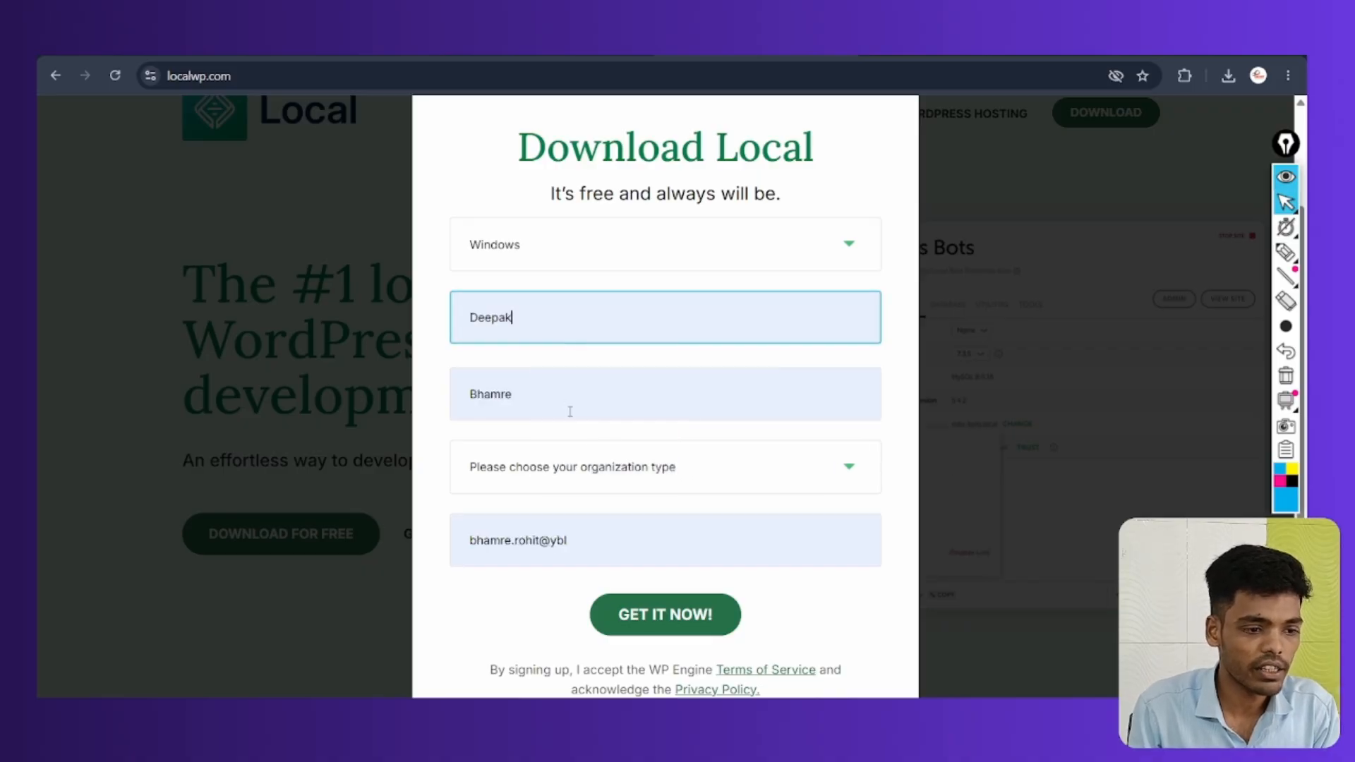
scroll(582, 405, down, 1)
Set organization type to Independent Freelancer/Consultant, replace the work email from a saved suggestion, and submit
click(598, 432)
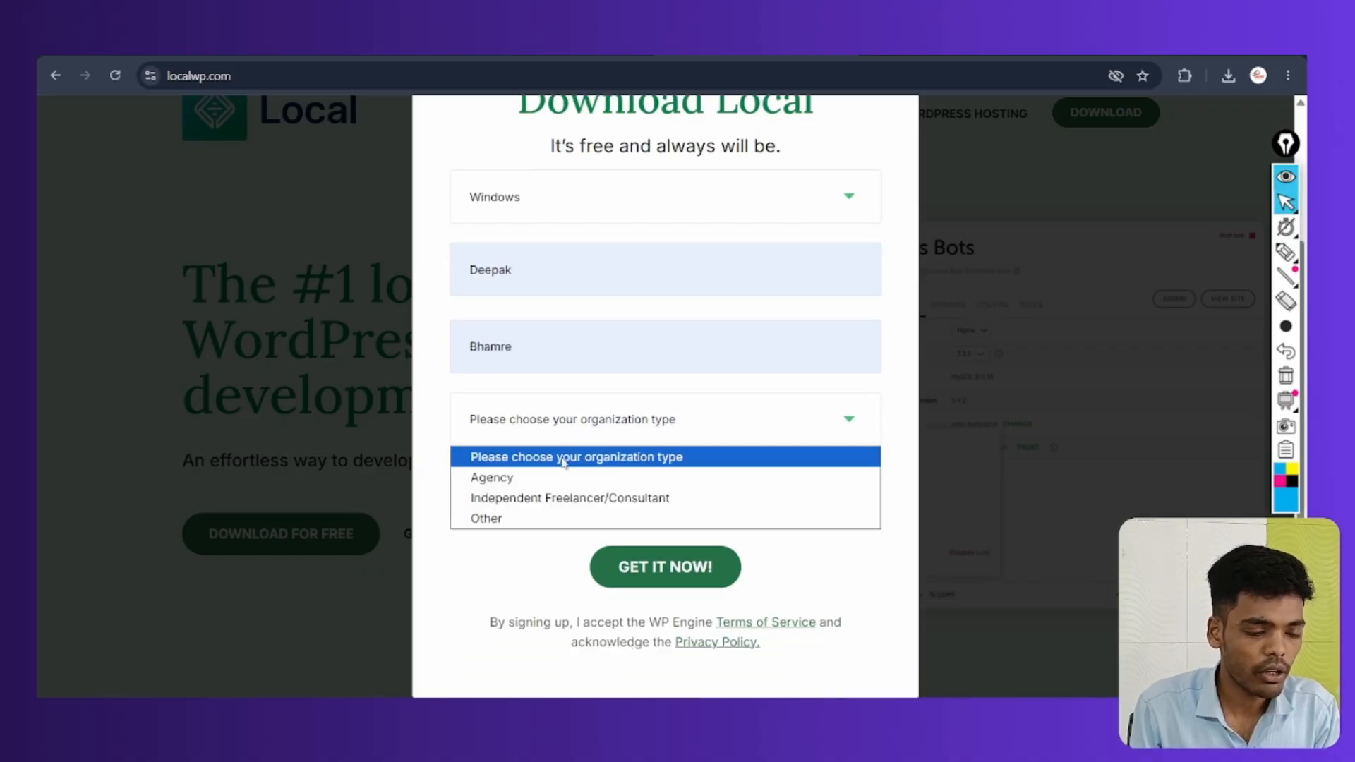
click(557, 497)
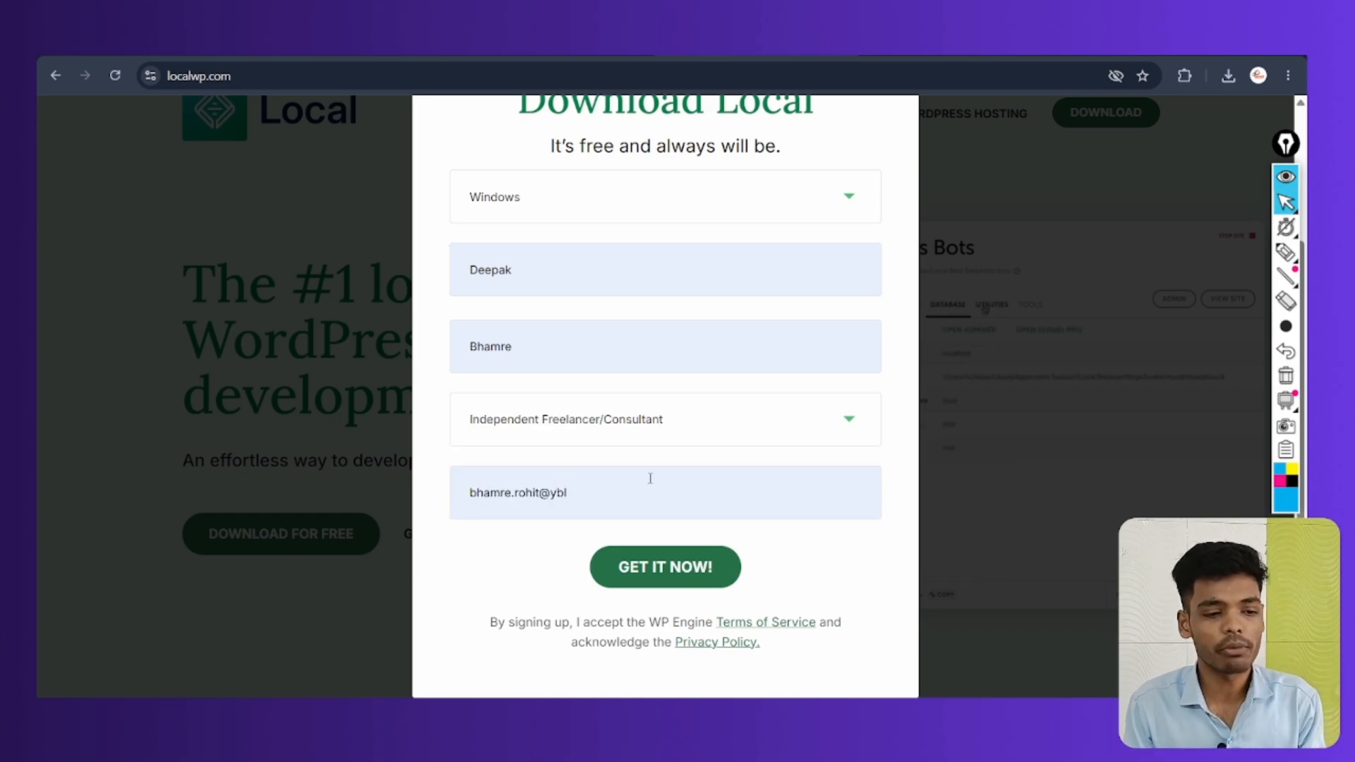
click(621, 498)
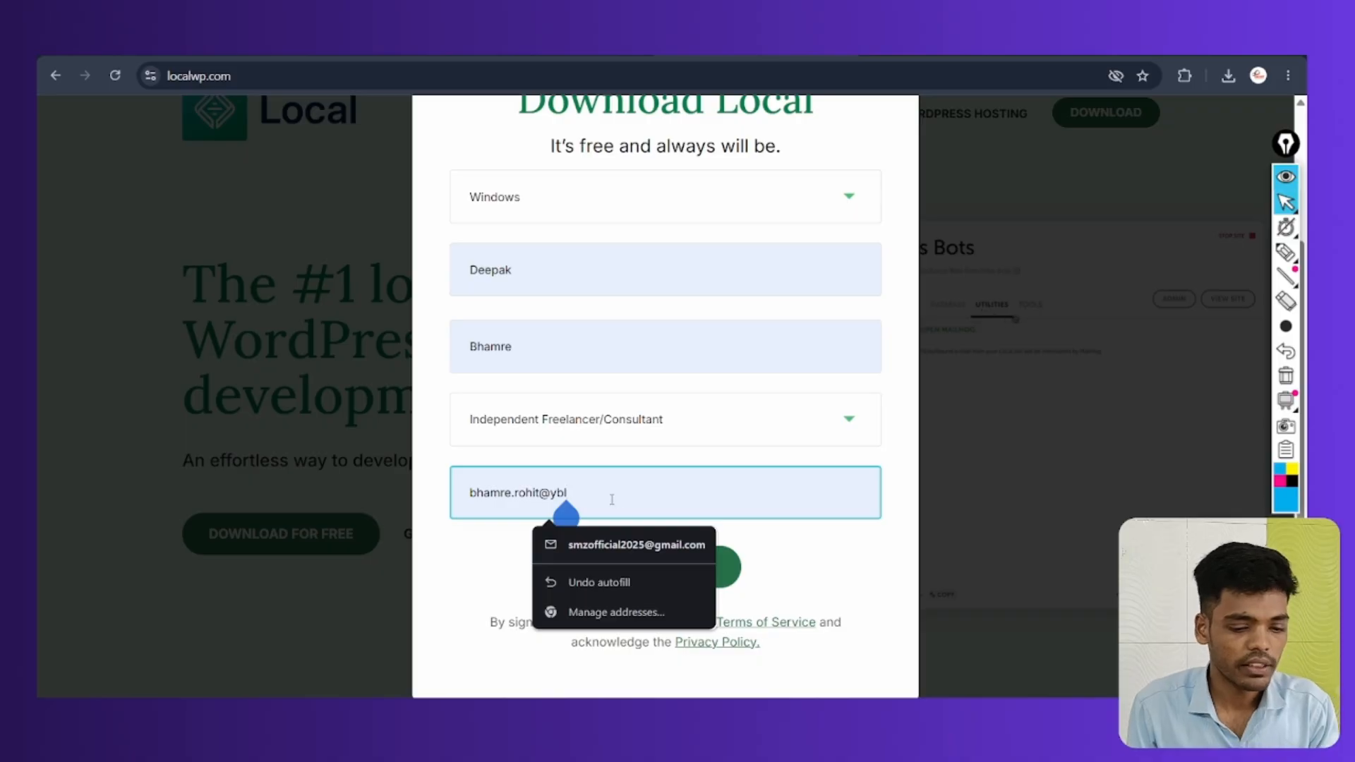
key(BackSpace)
key(BackSpace)
key(BackSpace)
key(BackSpace)
key(BackSpace)
key(BackSpace)
key(BackSpace)
key(BackSpace)
key(BackSpace)
key(BackSpace)
key(BackSpace)
key(BackSpace)
key(BackSpace)
key(BackSpace)
key(BackSpace)
key(BackSpace)
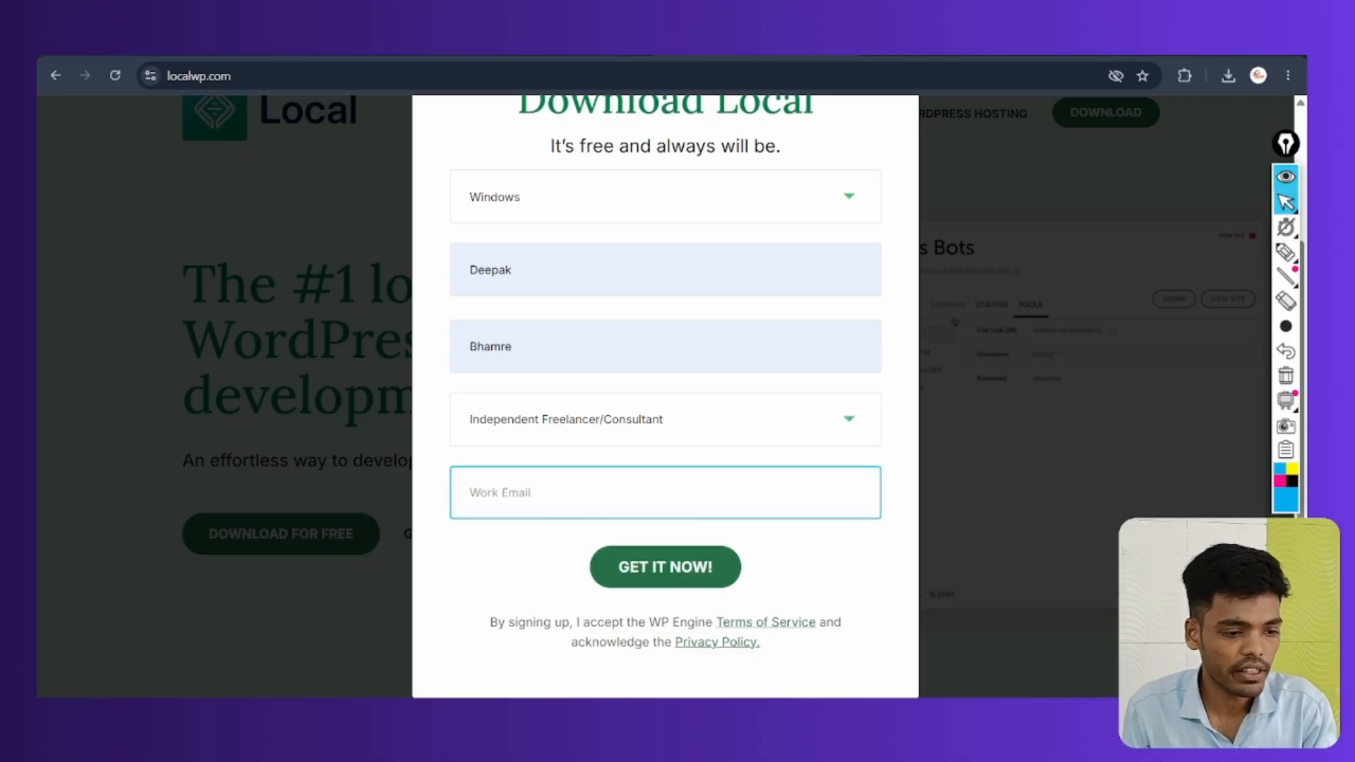
click(607, 494)
click(607, 573)
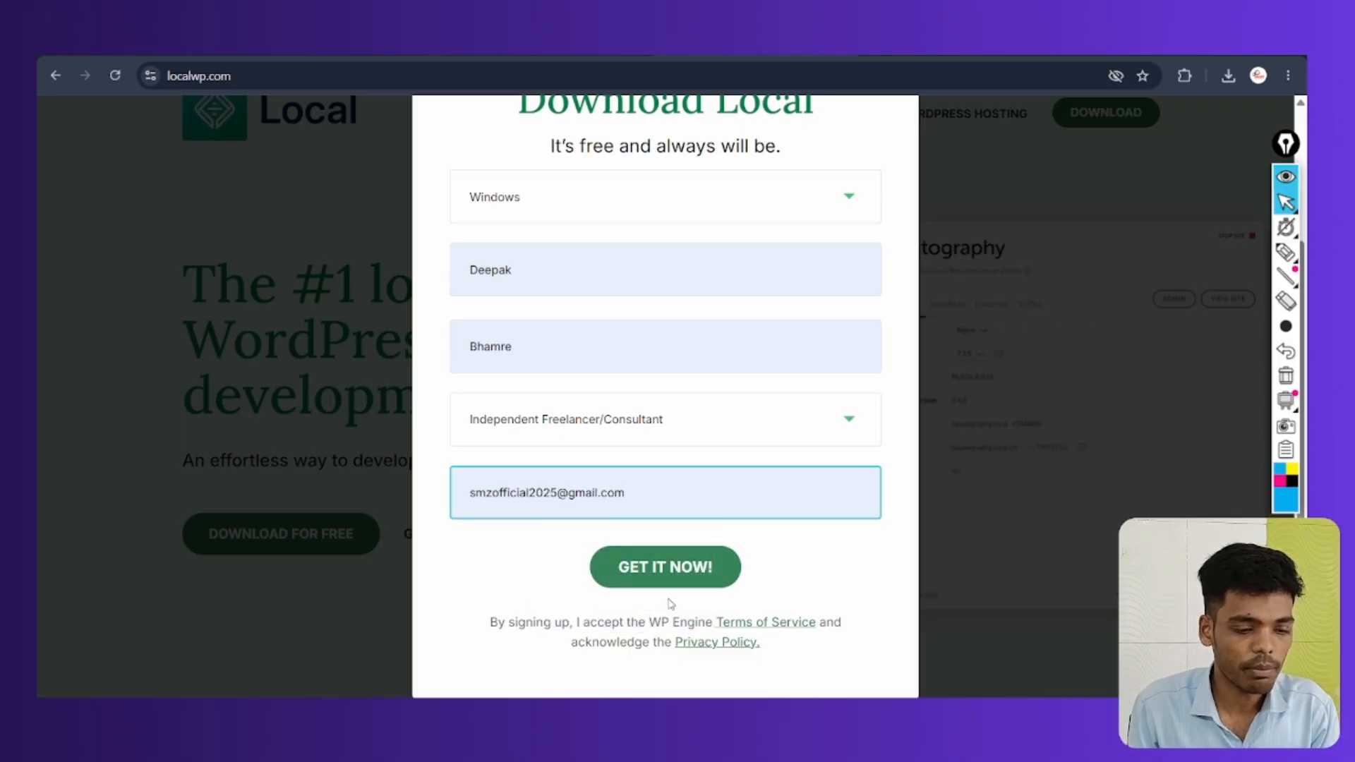
click(704, 585)
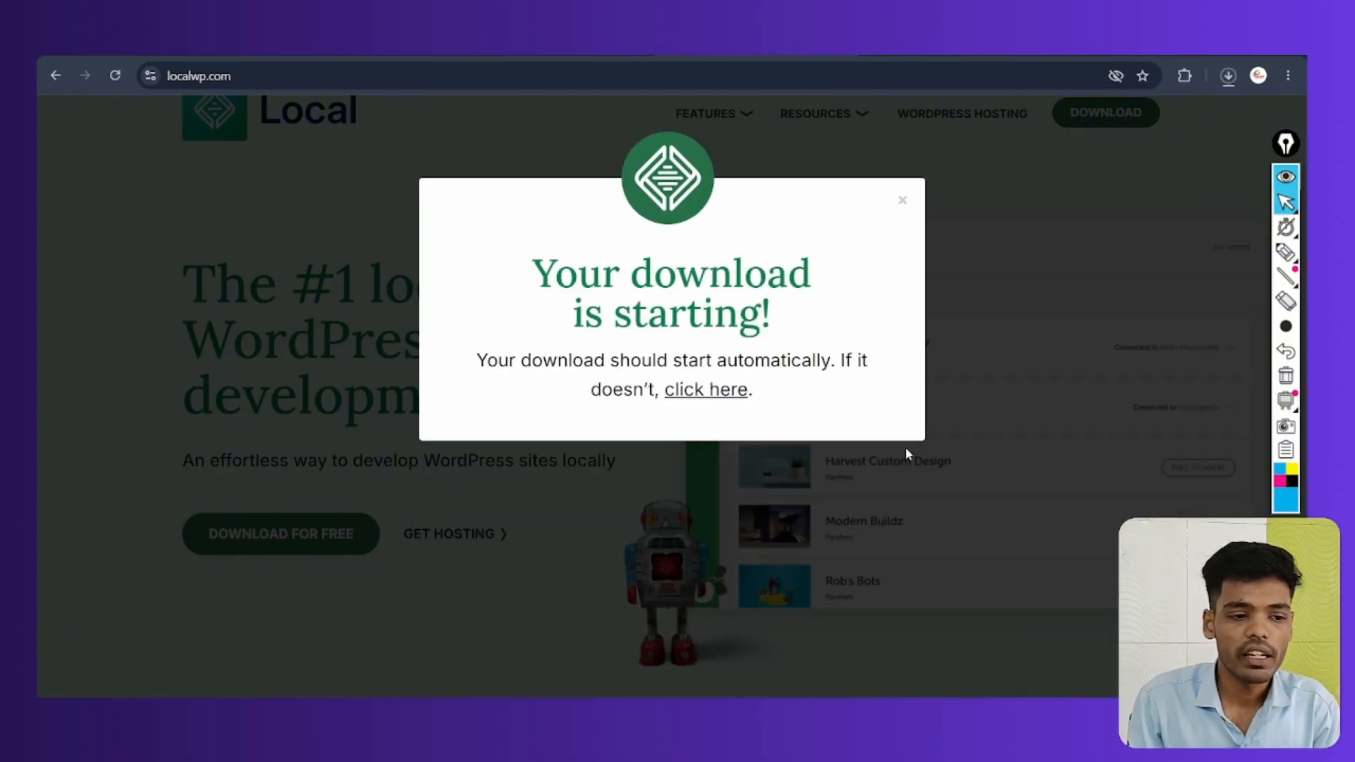
Track the 794 MB local-10.1.1-windows.exe download in Chrome until it finishes
click(1228, 75)
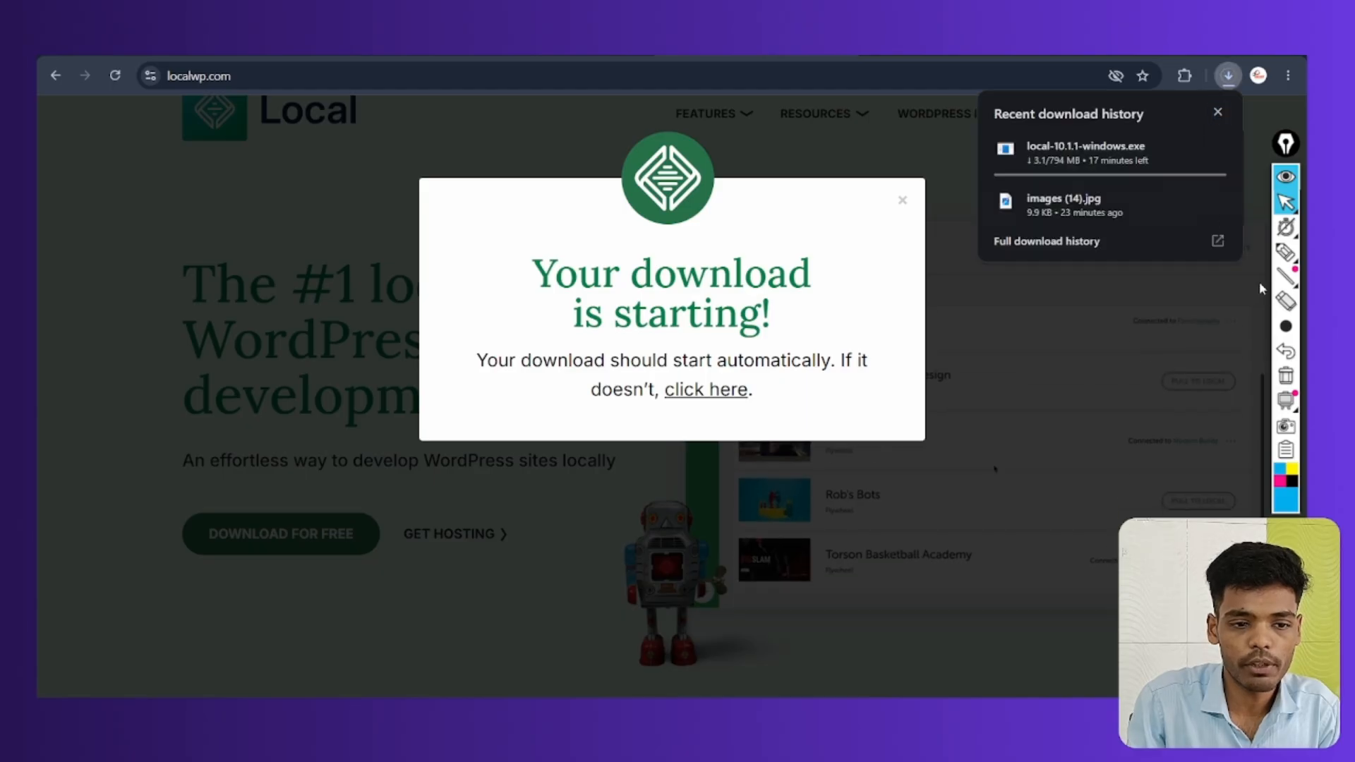
click(1065, 221)
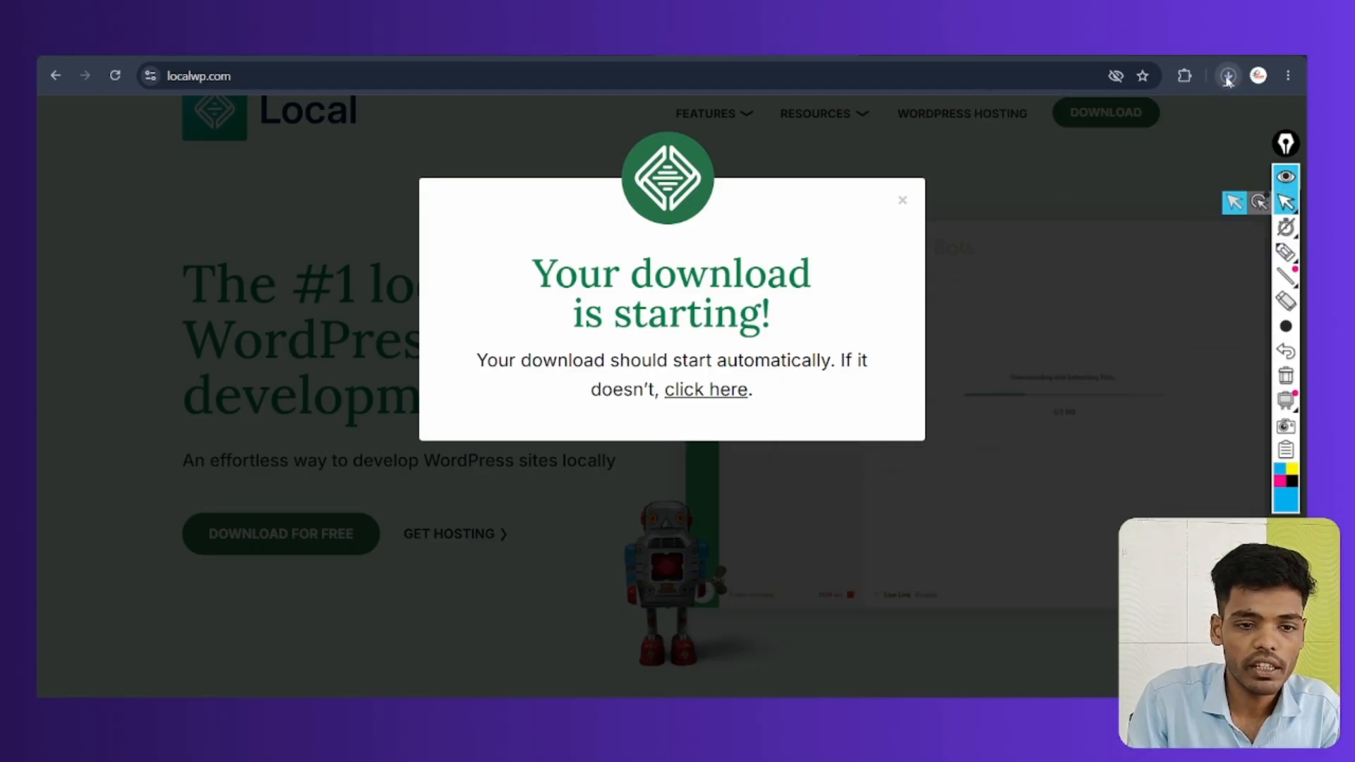
click(1228, 76)
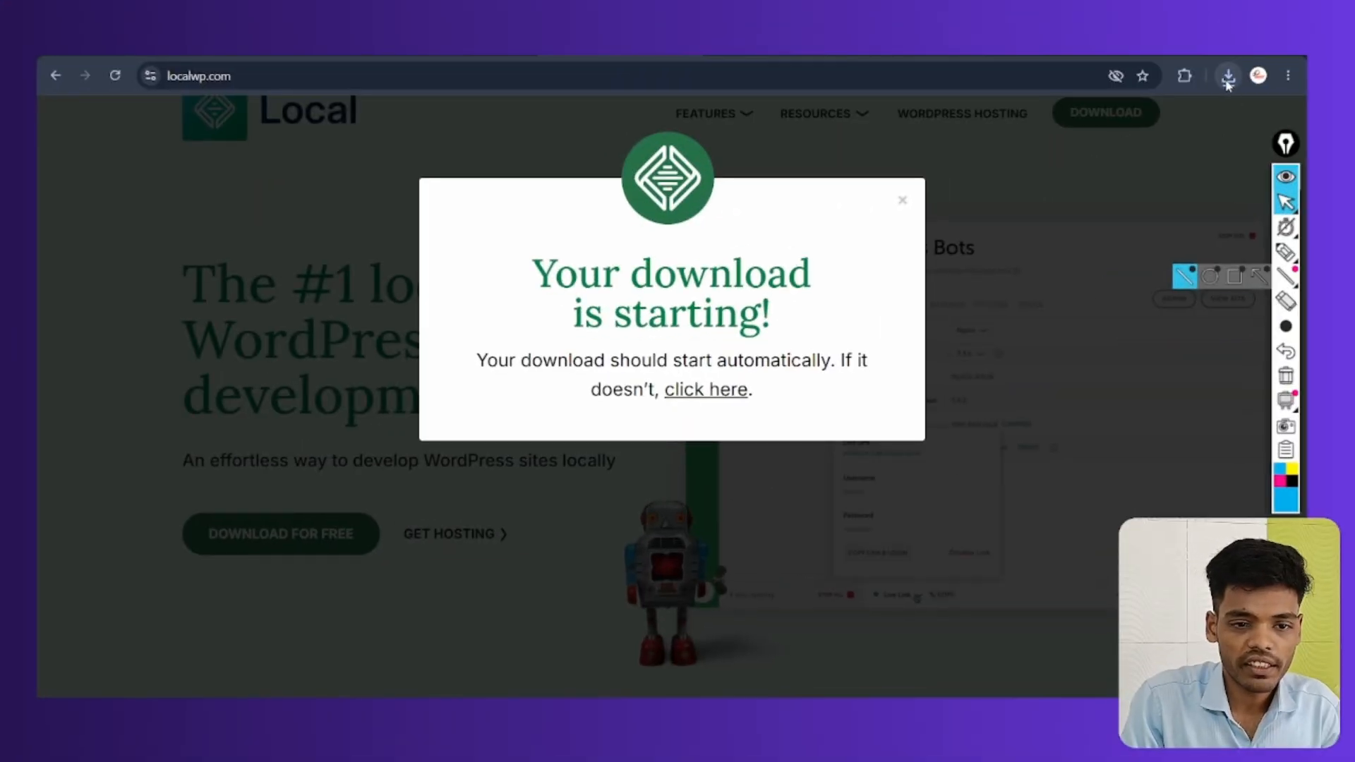
click(1227, 82)
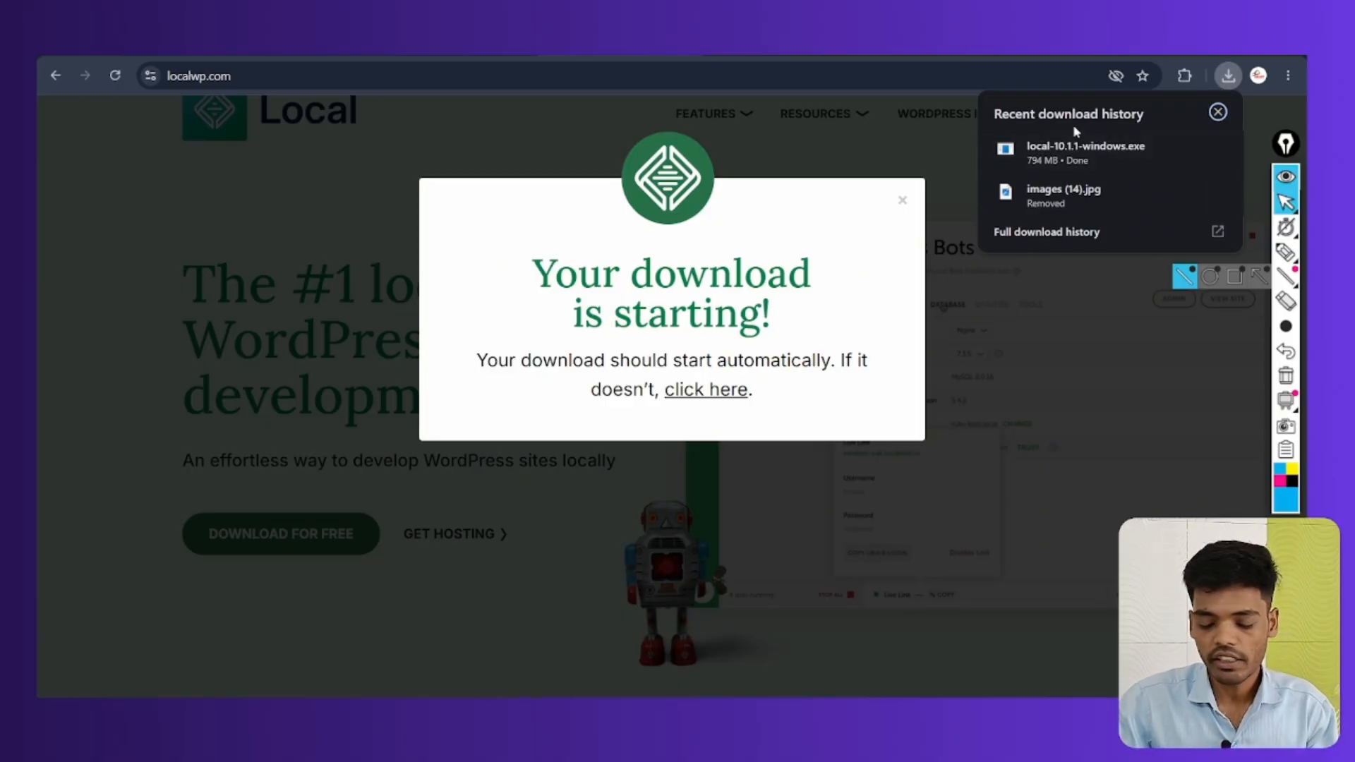
Dismiss the download-starting message, show the desktop, and open File Explorer on Home
click(1174, 400)
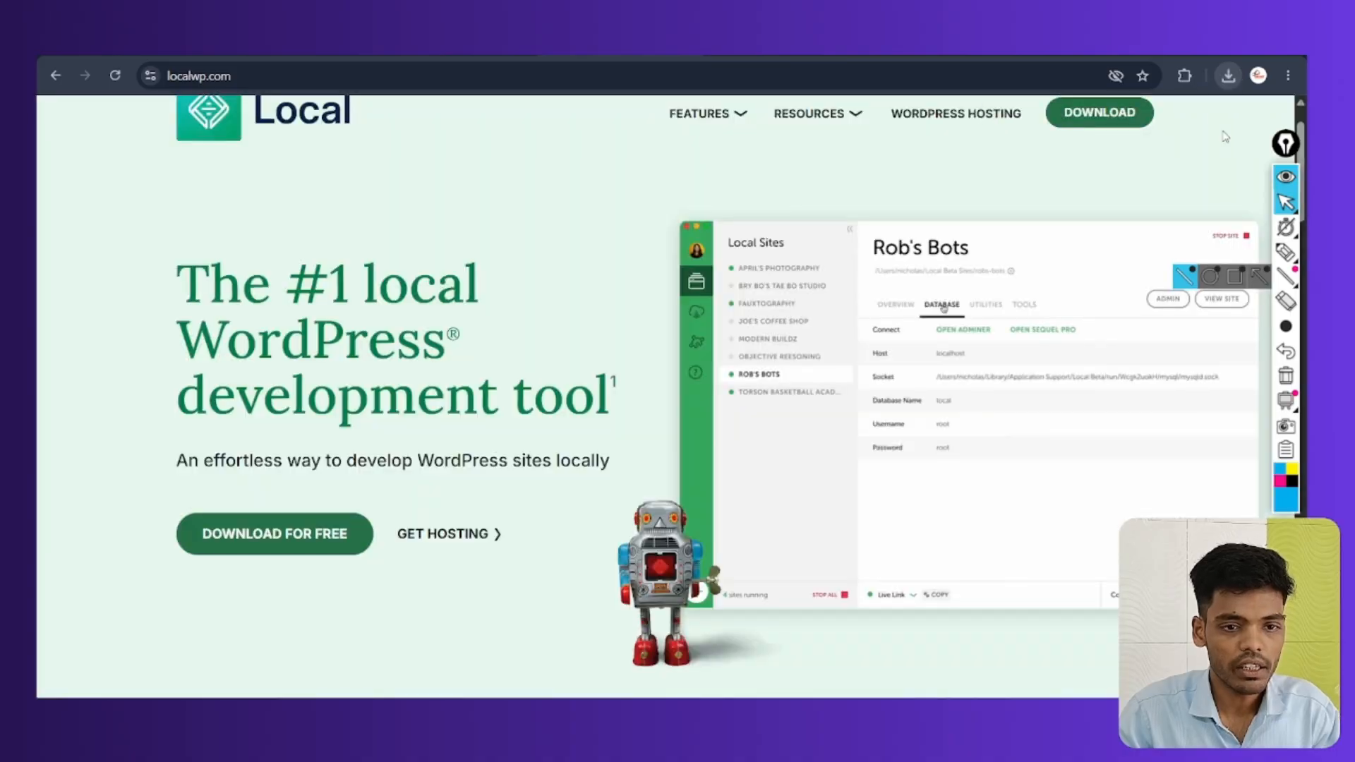
key(super+d)
key(super+e)
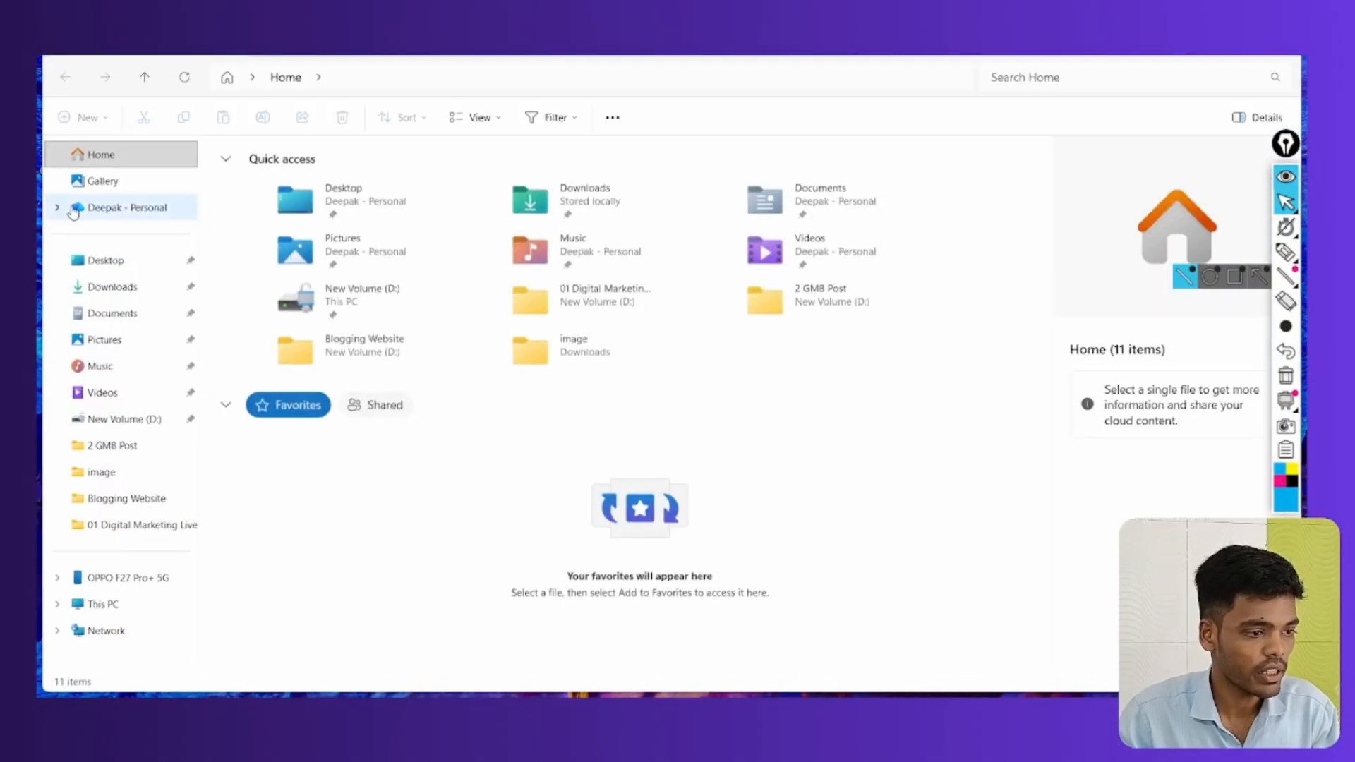
Open the Downloads folder and launch the local-10.1.1-windows installer
click(110, 291)
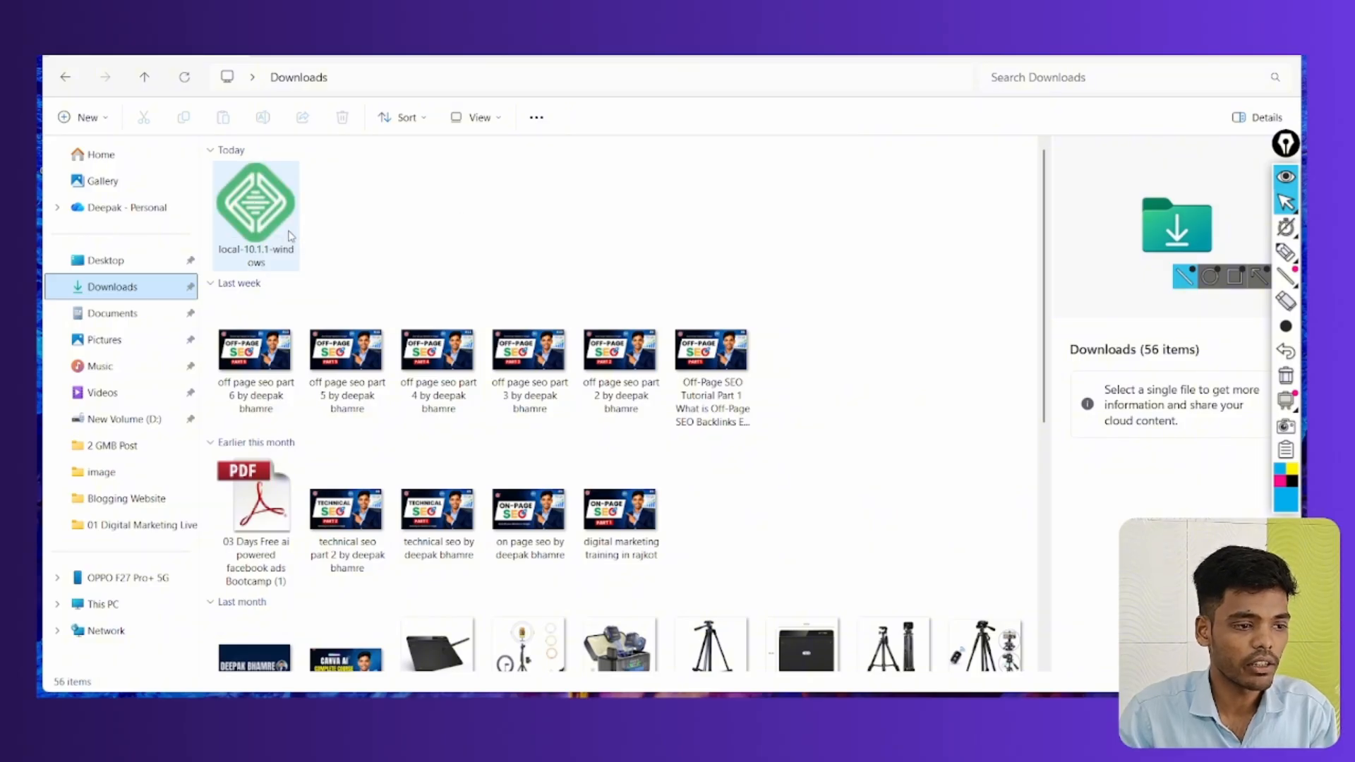
mouse_move(239, 253)
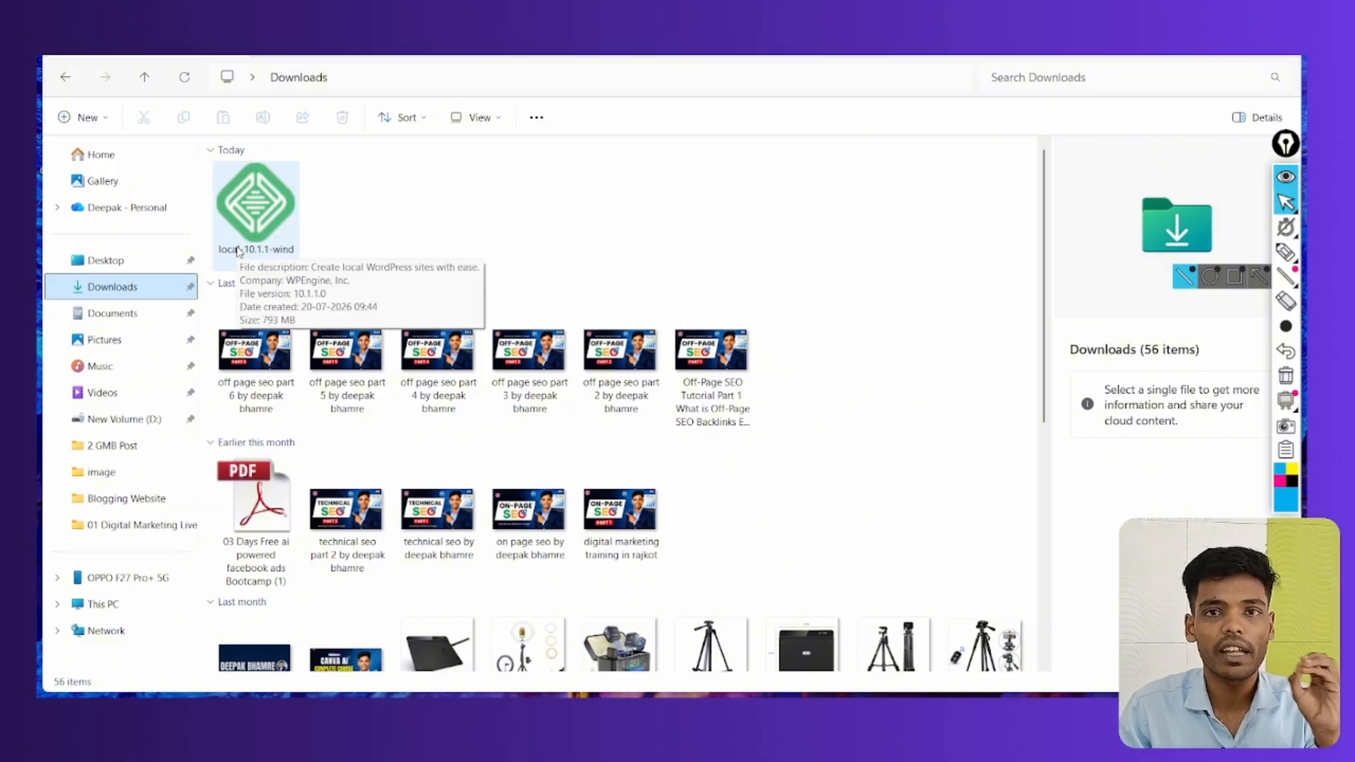
click(270, 202)
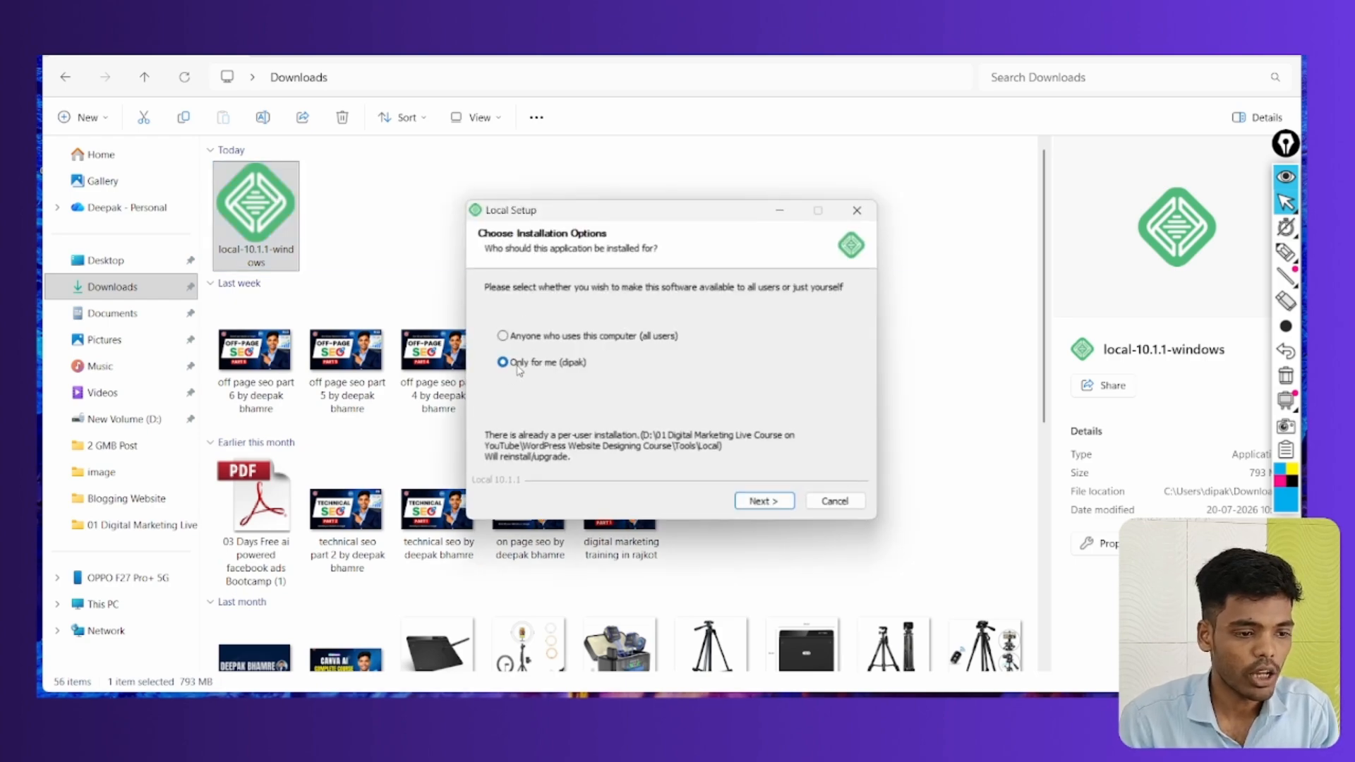
Install Local 10.1.1 'Only for me' in the default folder, finish with Run Local, and show the desktop
click(503, 337)
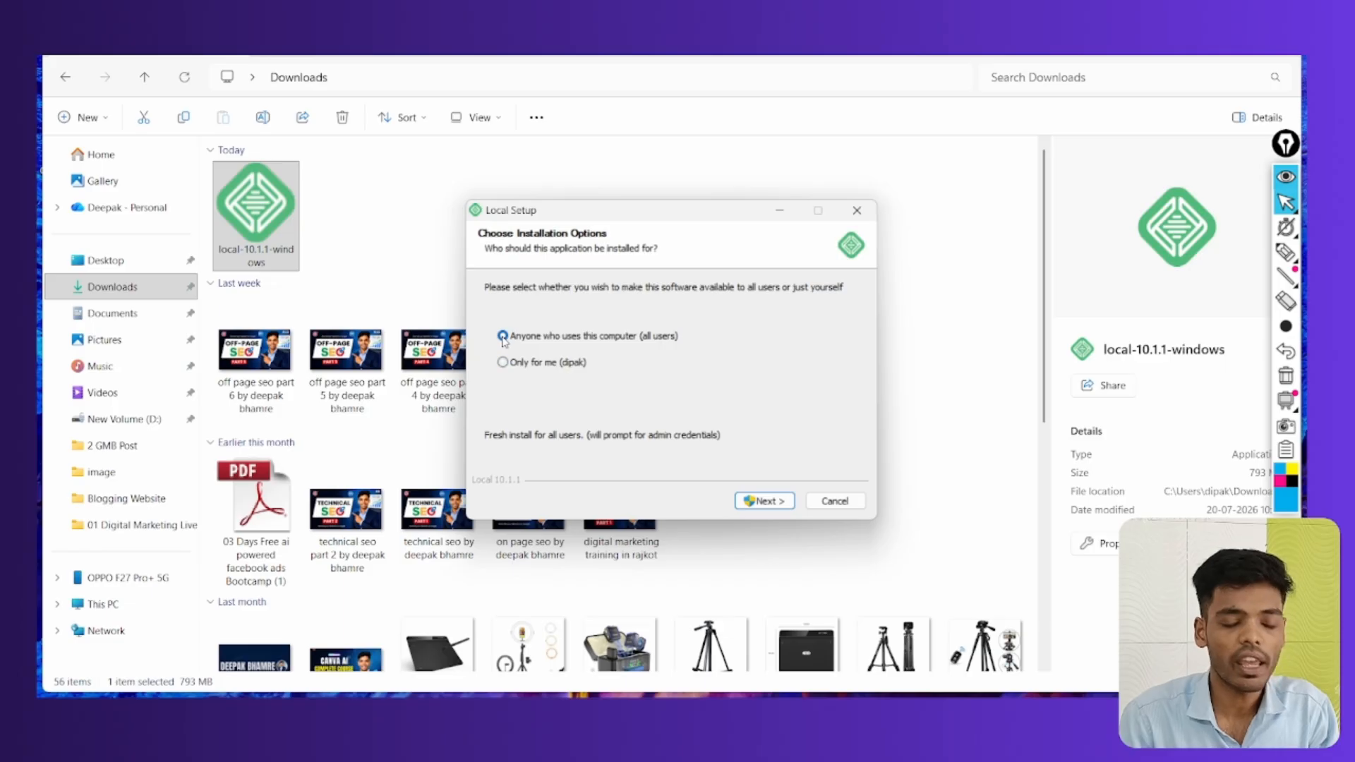
click(505, 363)
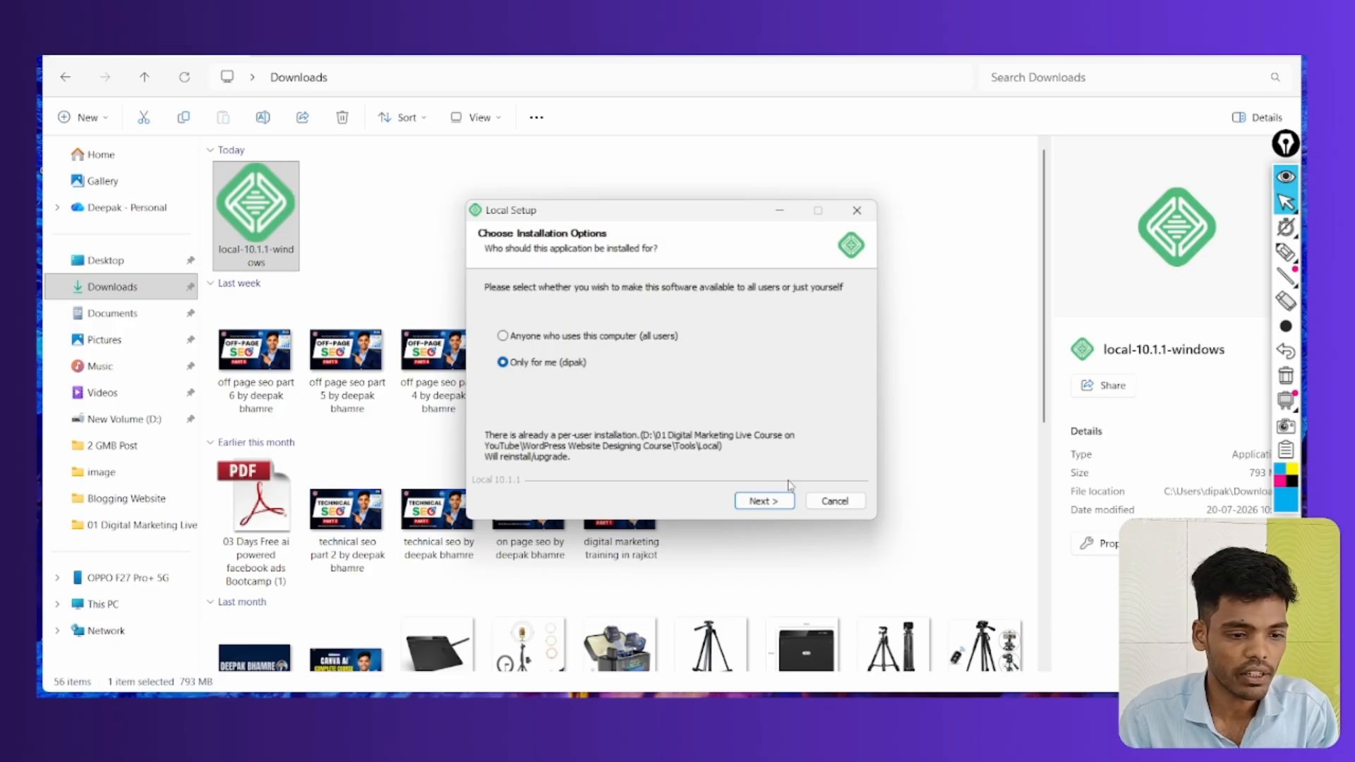
click(771, 501)
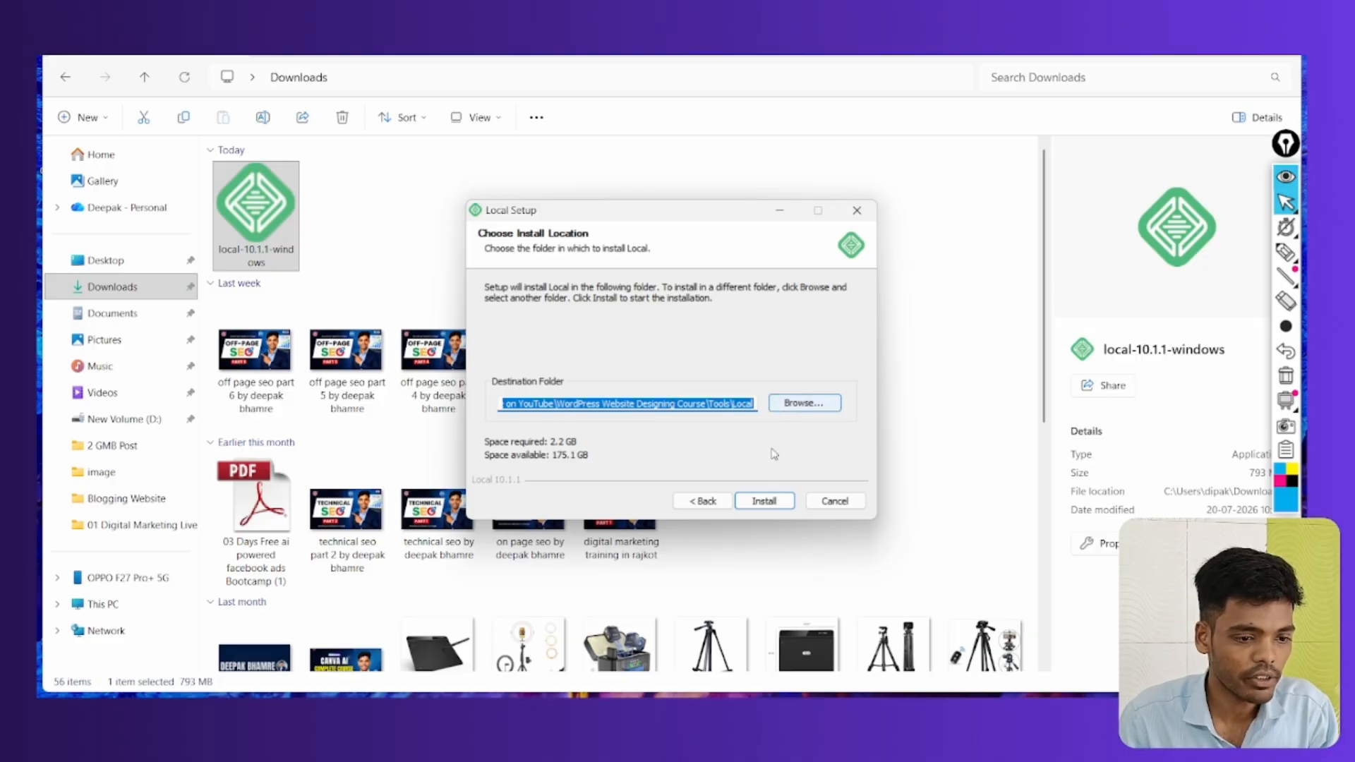
click(757, 501)
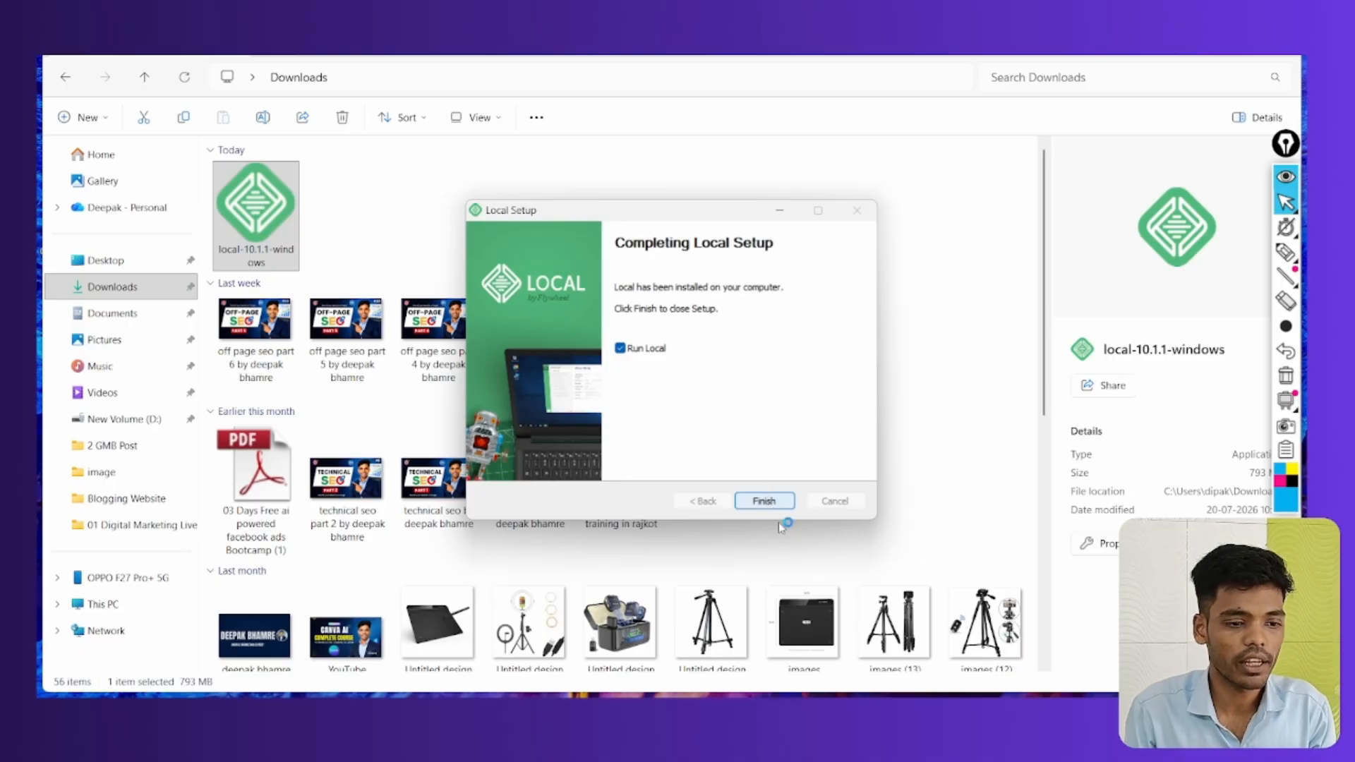
click(761, 503)
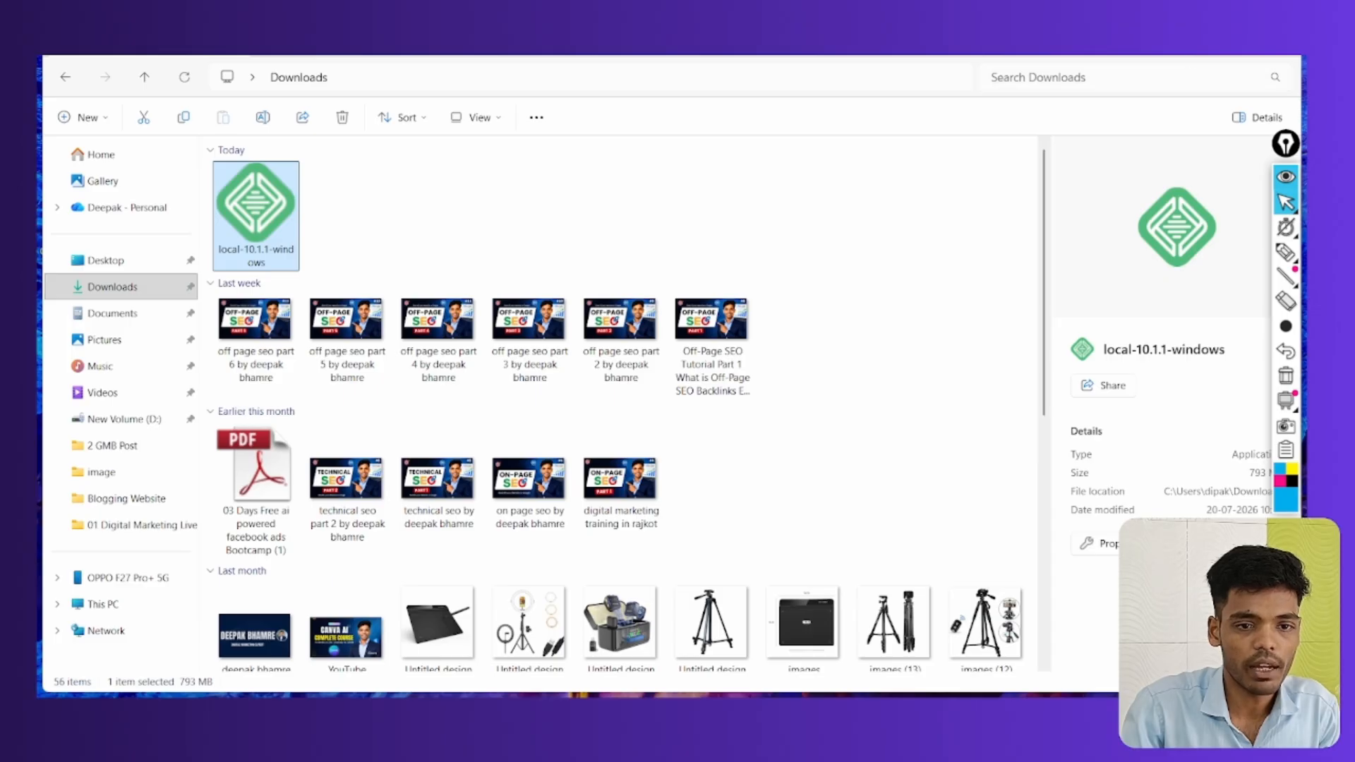
key(super+d)
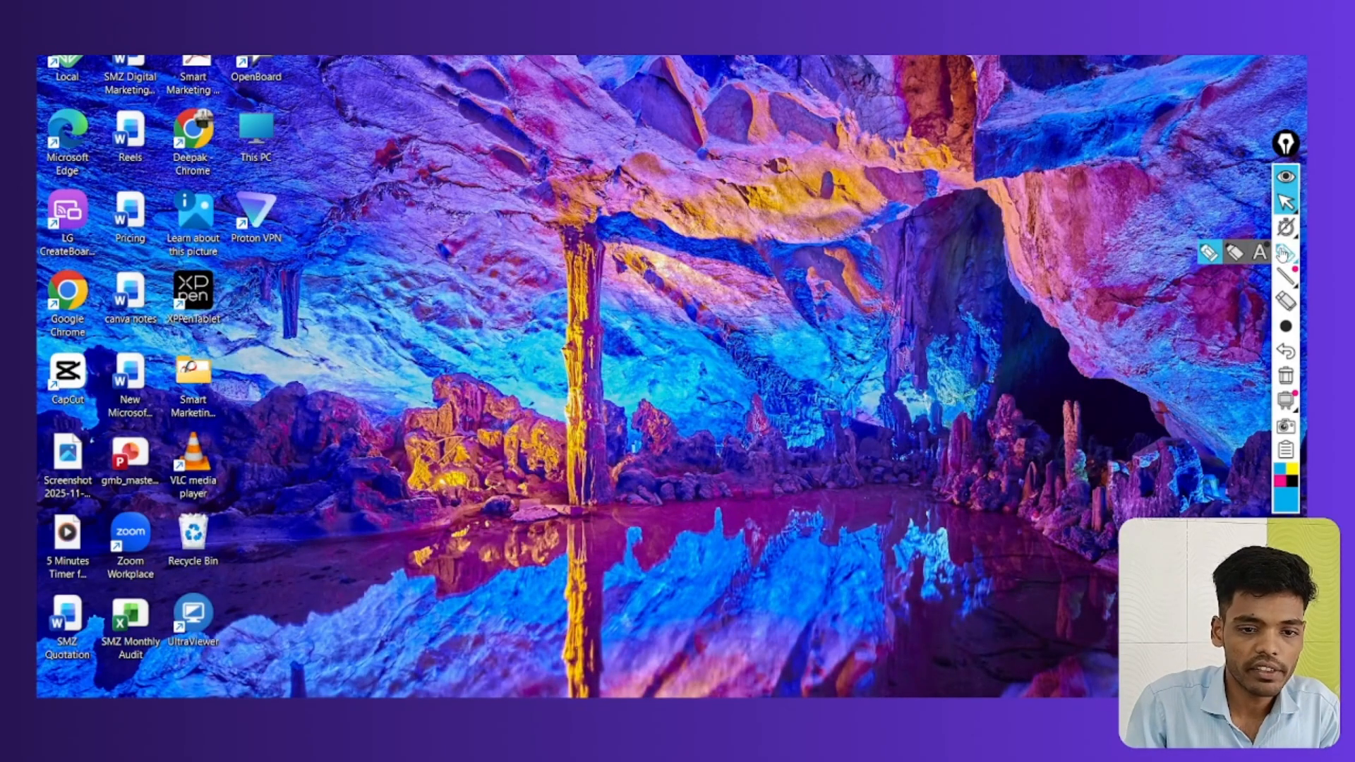
Launch Local from its desktop shortcut, drawing and clearing pen marks along the way
click(1286, 252)
mouse_move(39, 56)
mouse_down()
mouse_move(121, 82)
mouse_move(87, 62)
mouse_up()
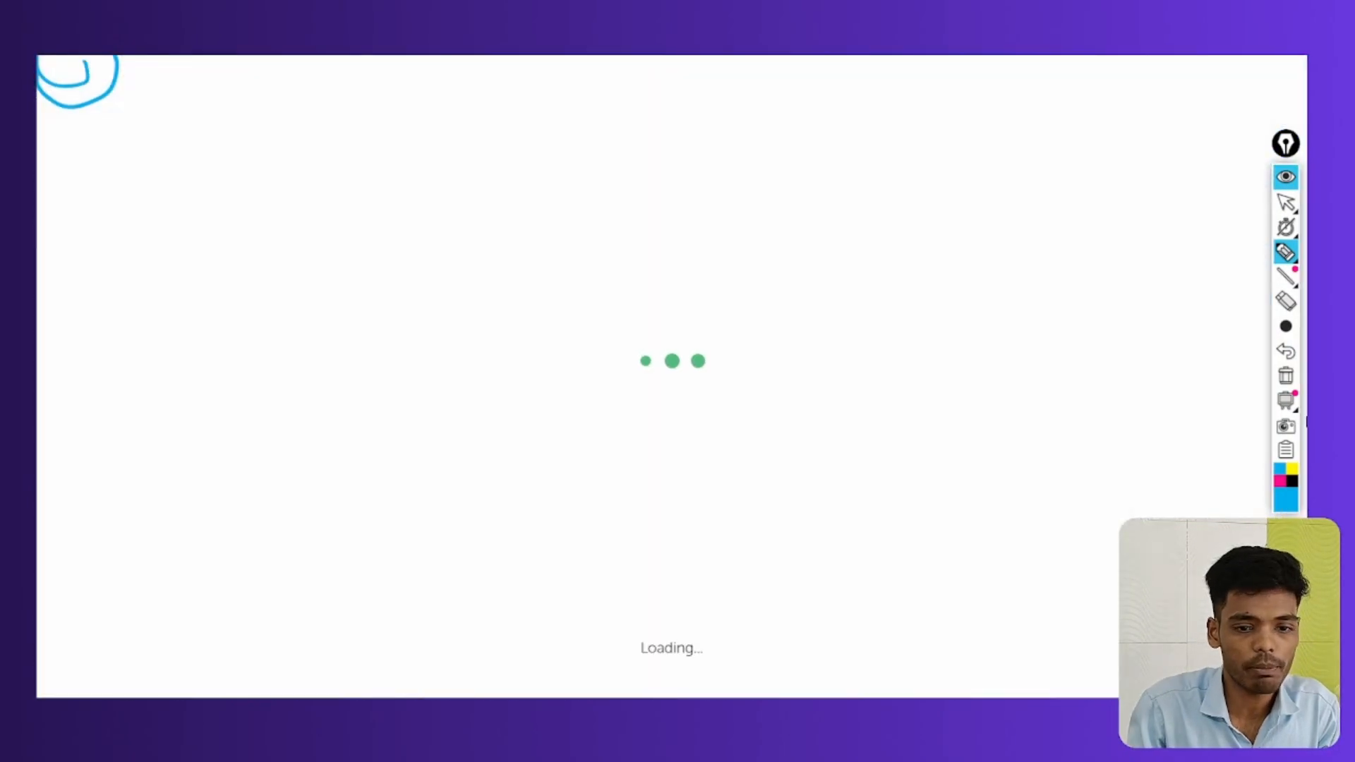
click(1286, 401)
click(1286, 376)
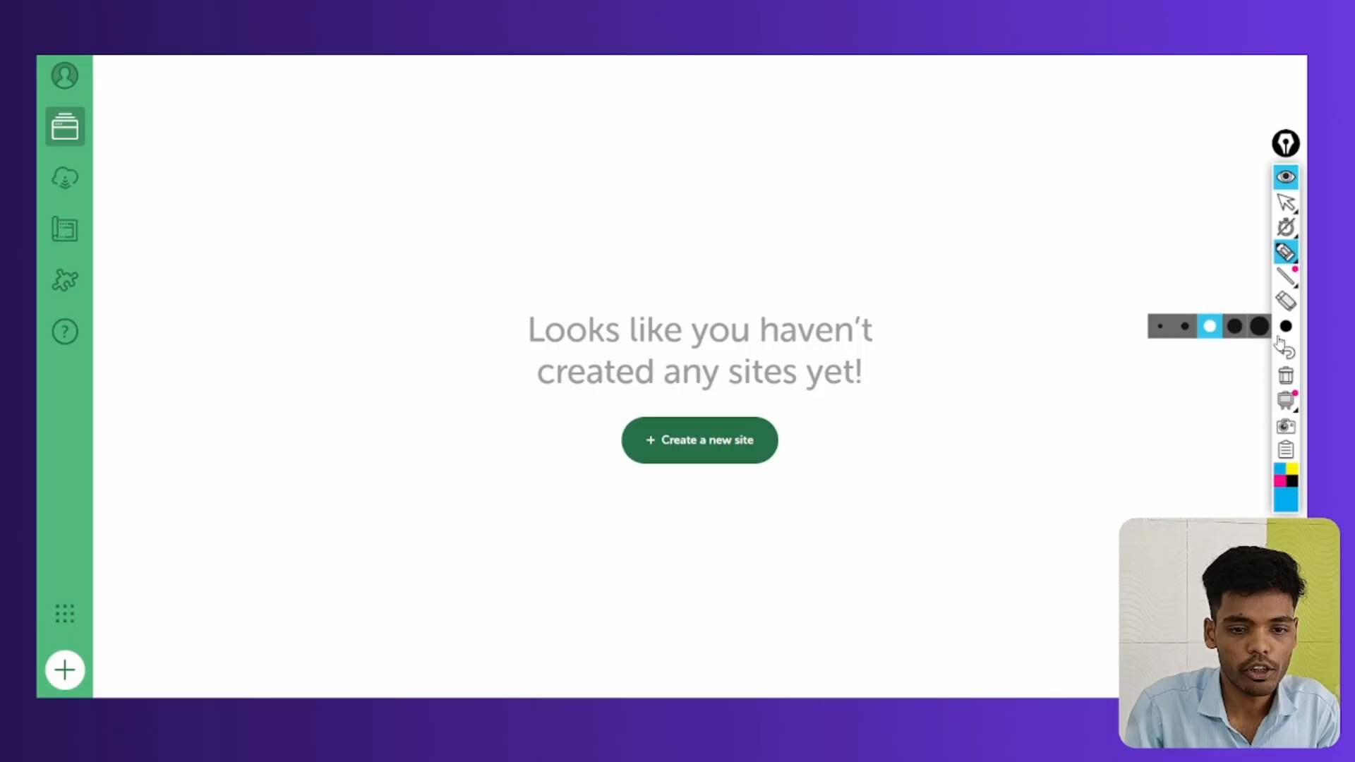
click(1285, 204)
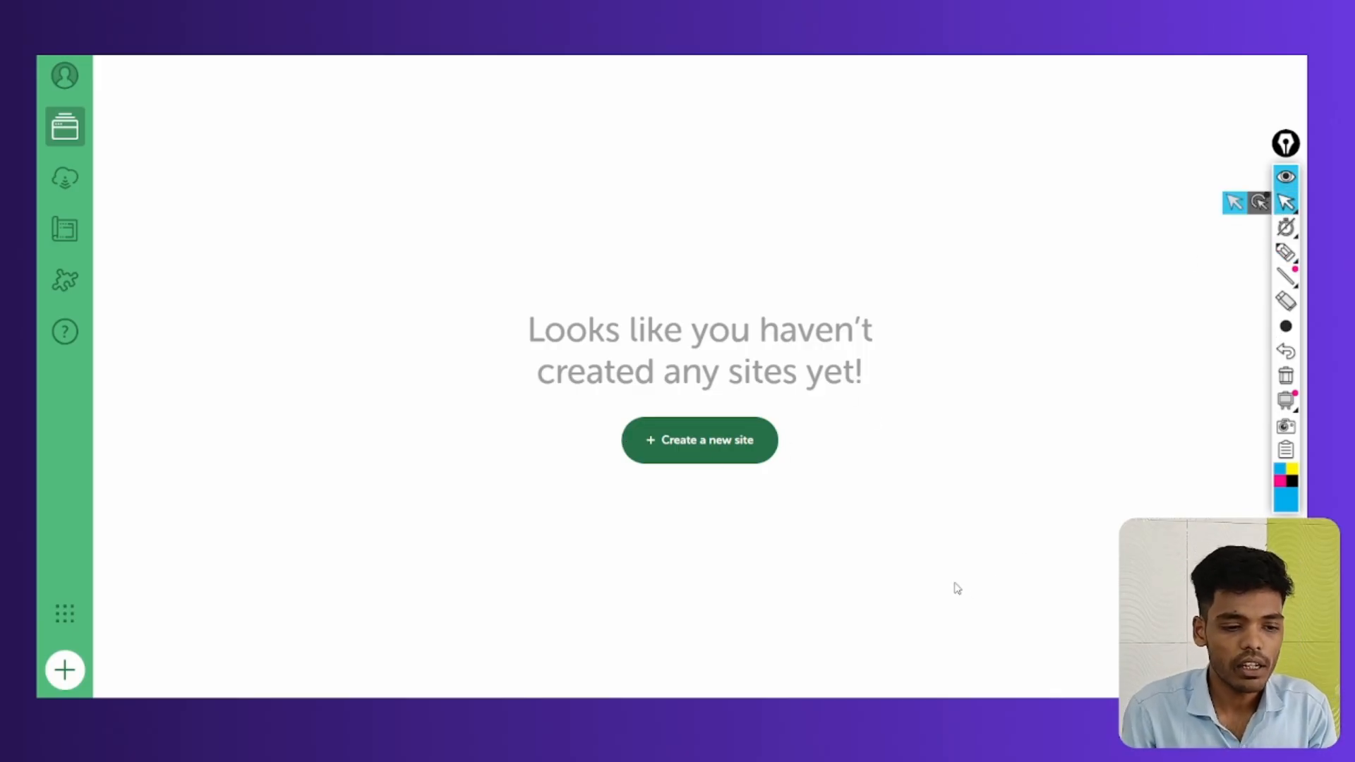
click(1286, 252)
mouse_move(730, 416)
mouse_down()
mouse_move(630, 427)
mouse_move(755, 405)
mouse_up()
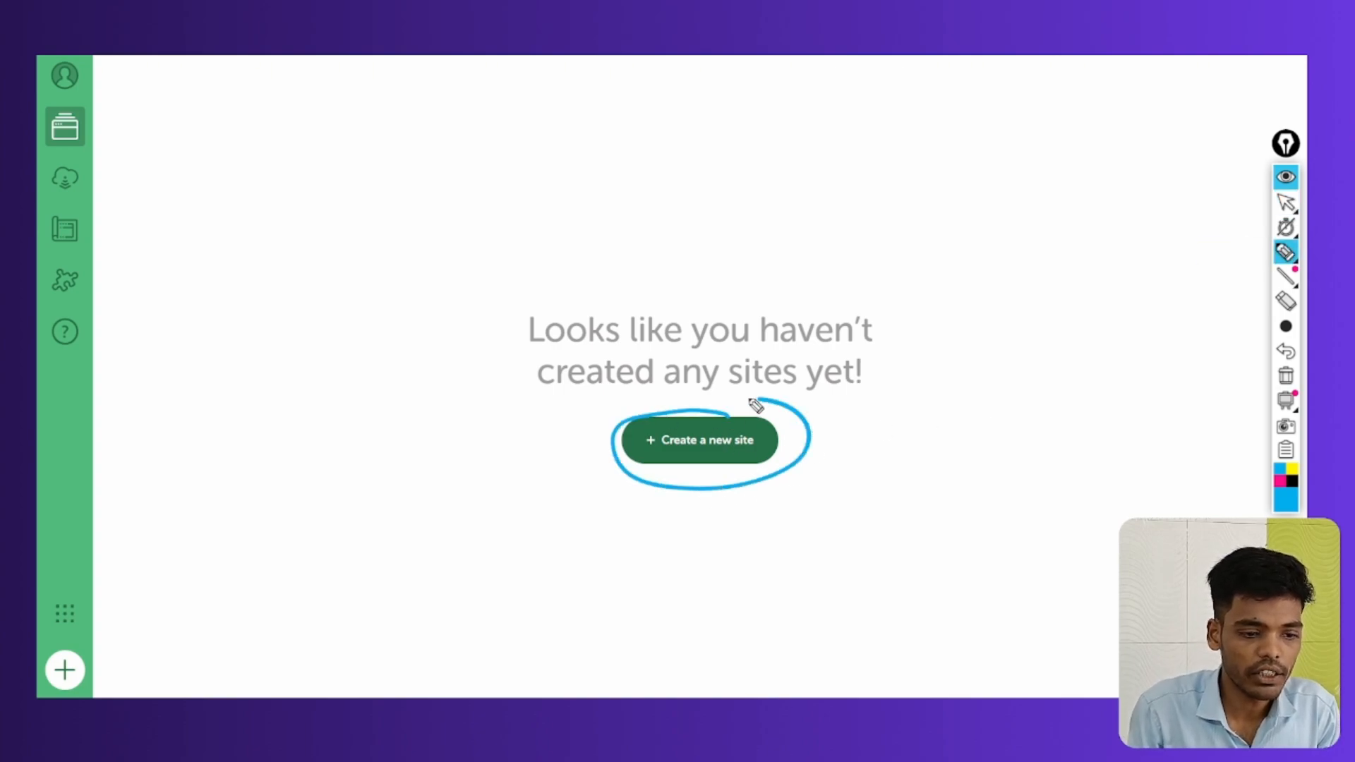
click(1286, 375)
click(1286, 204)
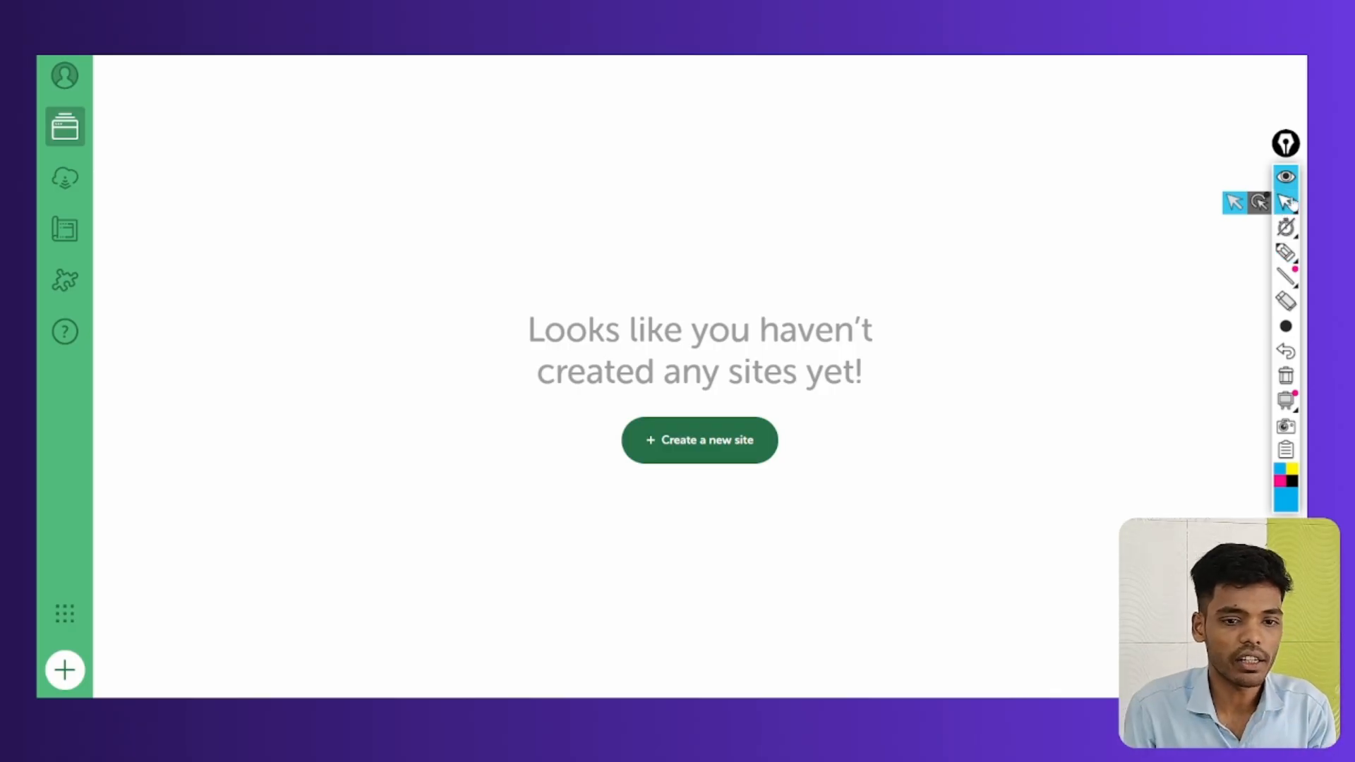
click(686, 460)
Mark up the empty Local sites screen, then open the account menu offering Log in to Local
click(1284, 252)
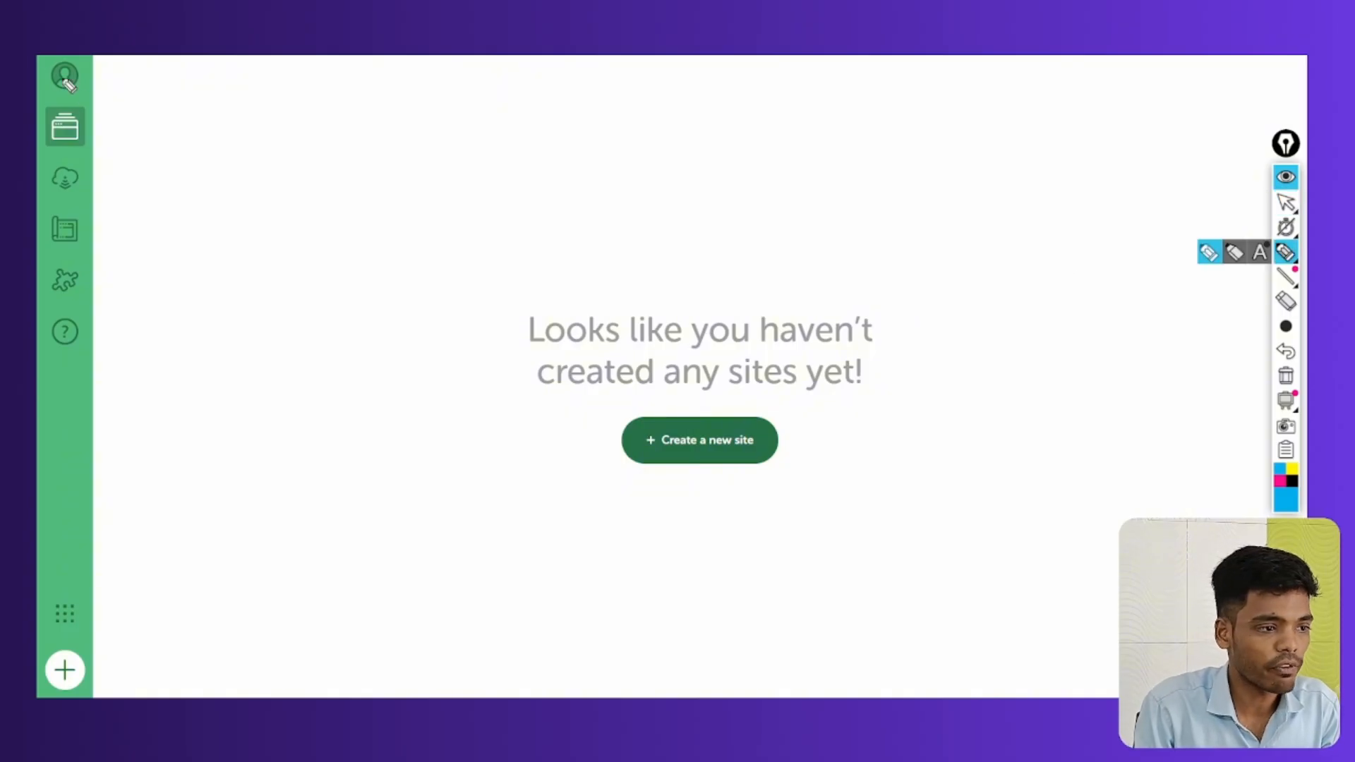
drag(83, 59, 85, 58)
mouse_move(255, 113)
mouse_down()
mouse_move(136, 92)
mouse_move(154, 109)
mouse_up()
drag(317, 127, 402, 136)
key(ctrl+shift+1)
click(64, 82)
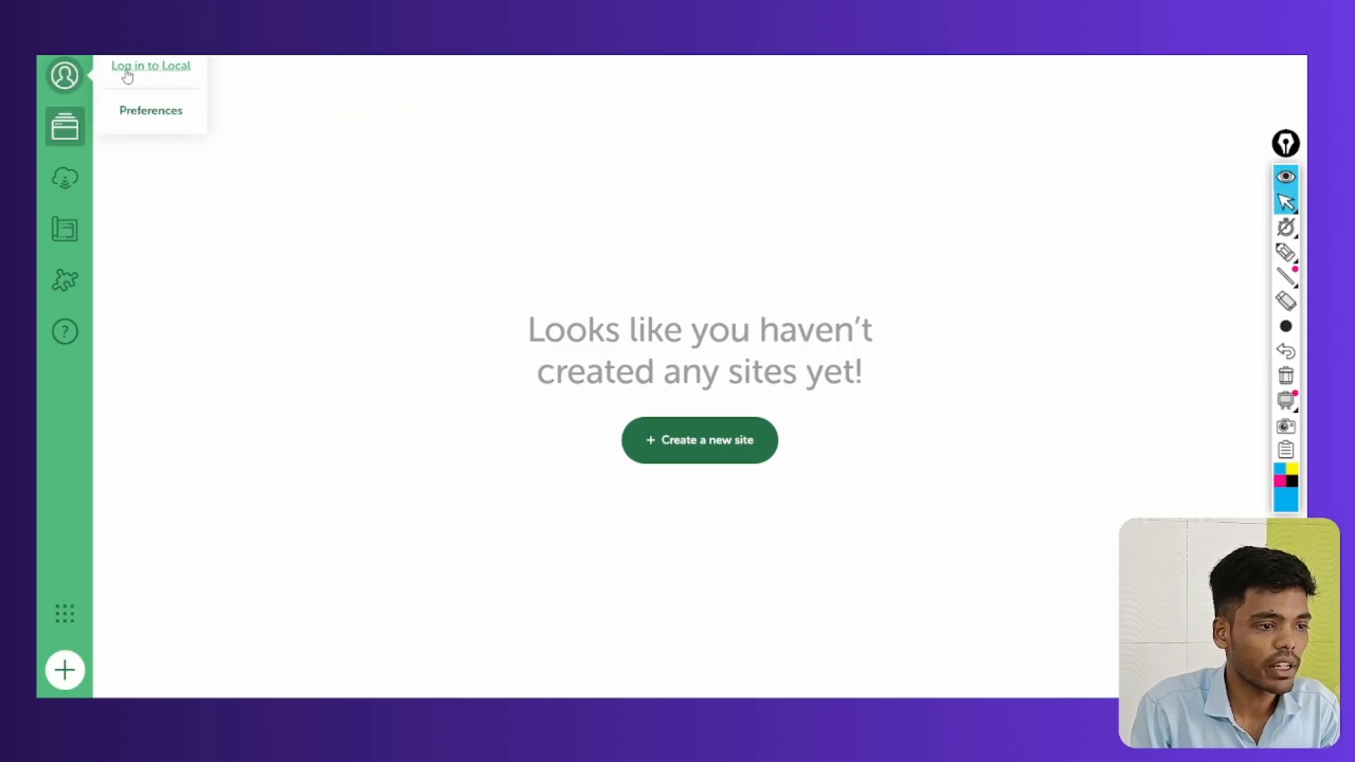
Log in to the Local account via Local Hub and allow the browser to reopen Local
click(150, 67)
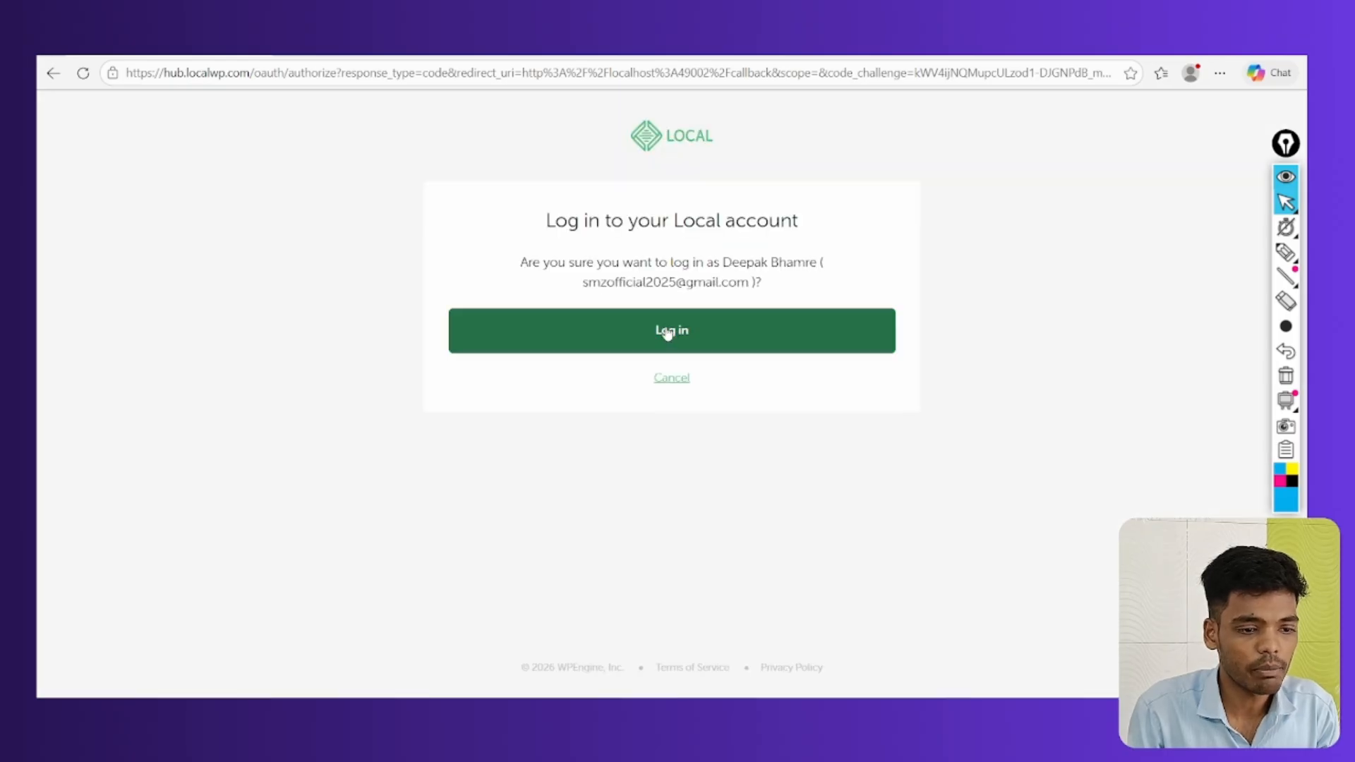
click(669, 334)
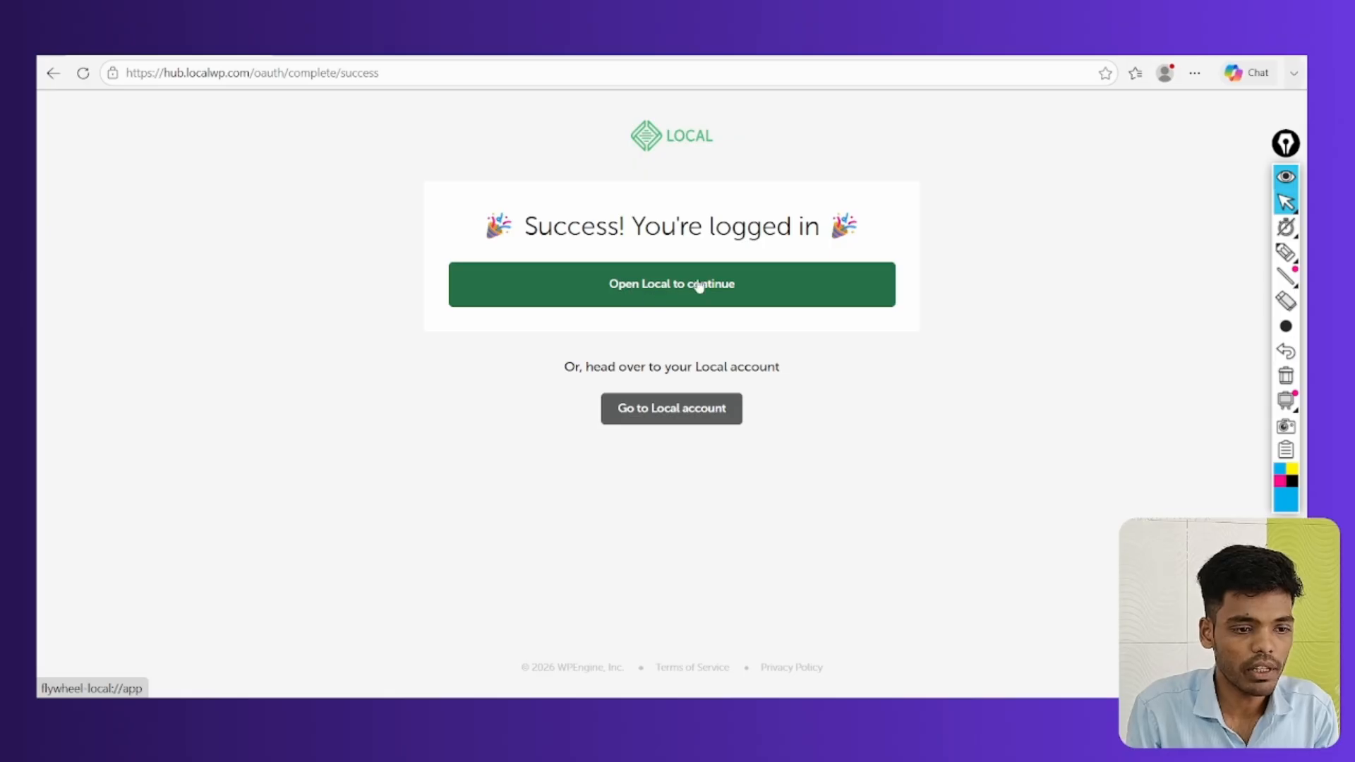
click(1286, 252)
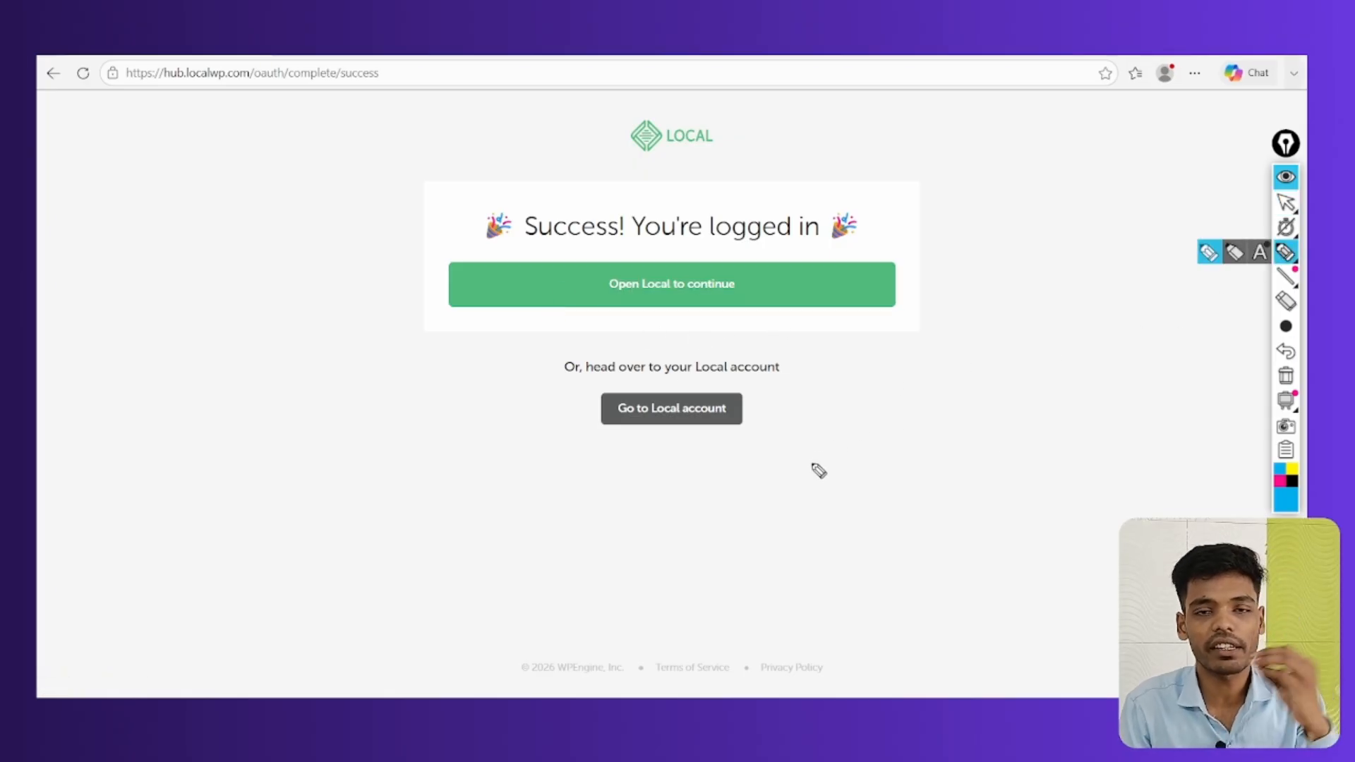
mouse_move(671, 260)
mouse_down()
mouse_move(735, 297)
mouse_move(607, 267)
mouse_up()
click(1286, 376)
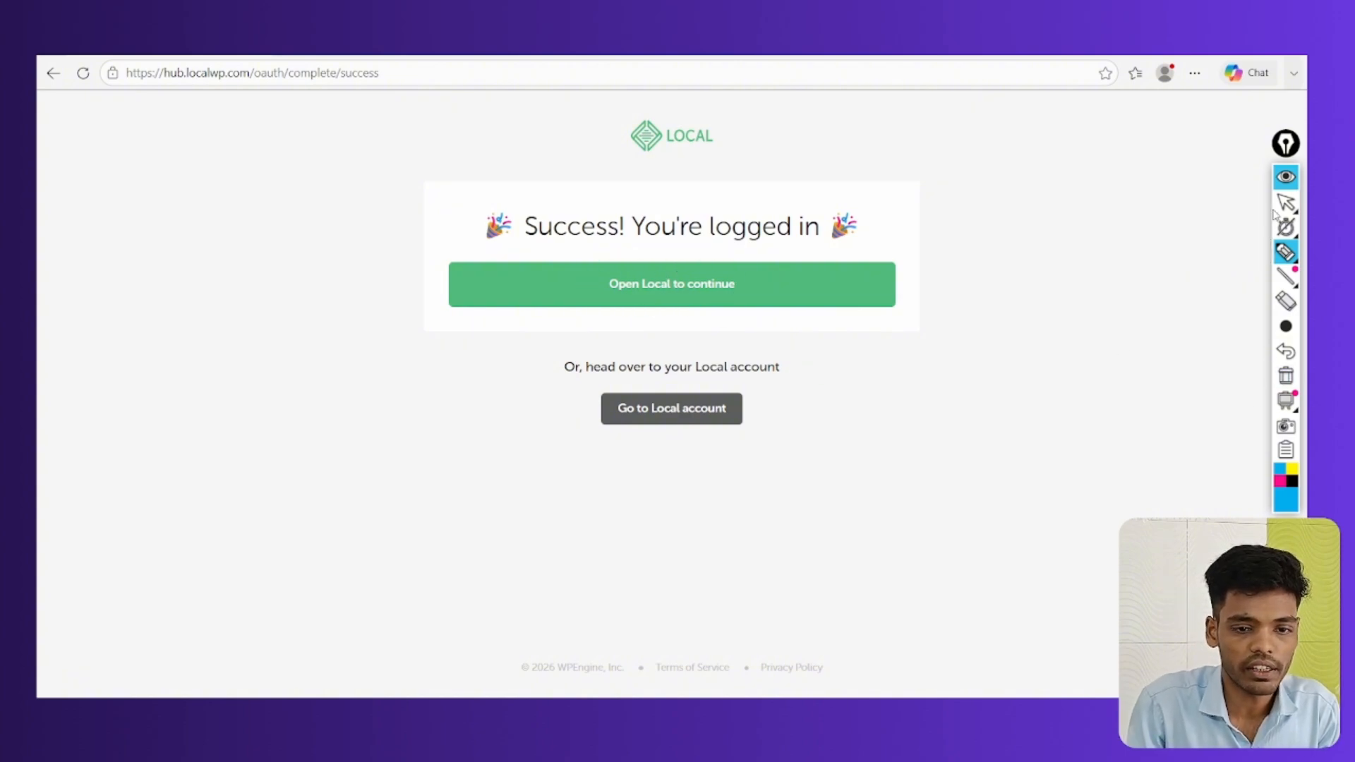
click(1286, 203)
click(692, 300)
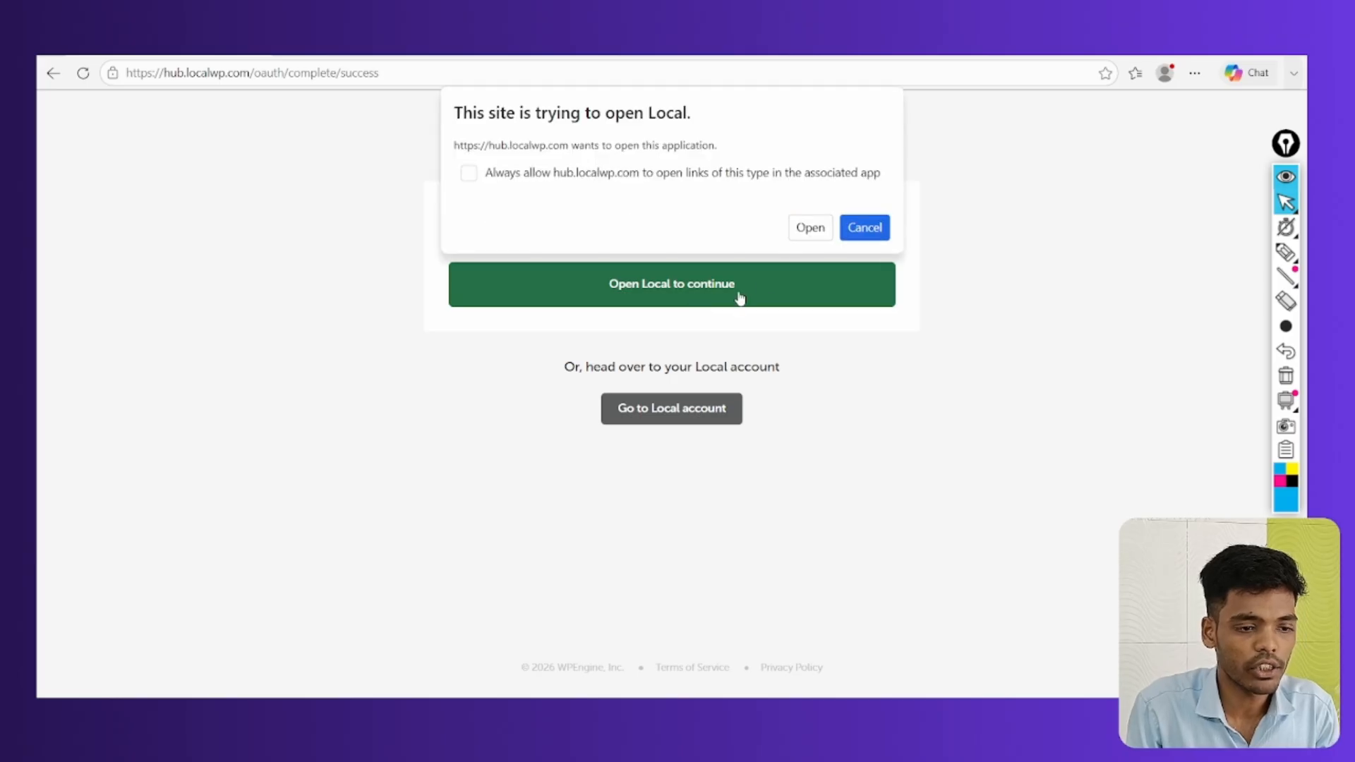
click(809, 228)
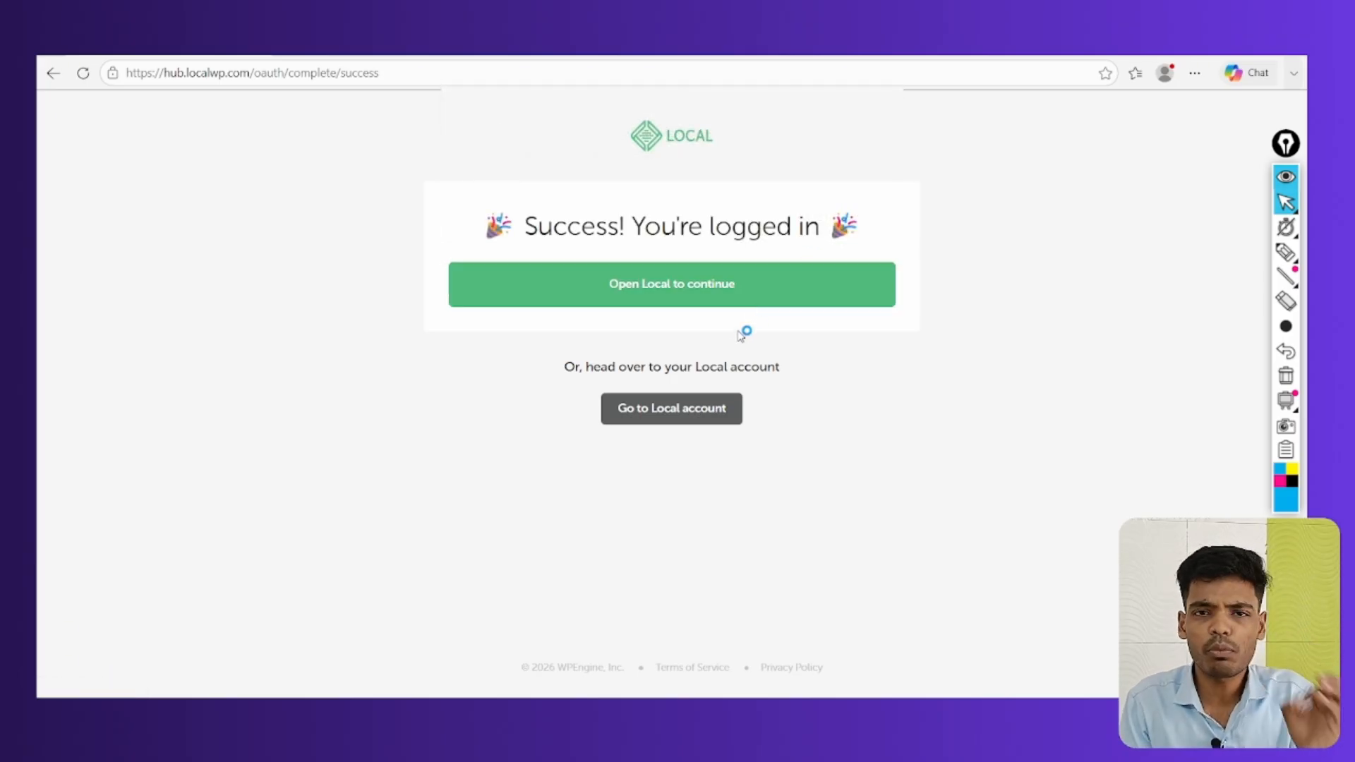
Draw annotation marks over the Local window, then clear them
click(1281, 255)
mouse_move(724, 416)
mouse_down()
mouse_move(660, 418)
mouse_move(782, 424)
mouse_move(720, 415)
mouse_up()
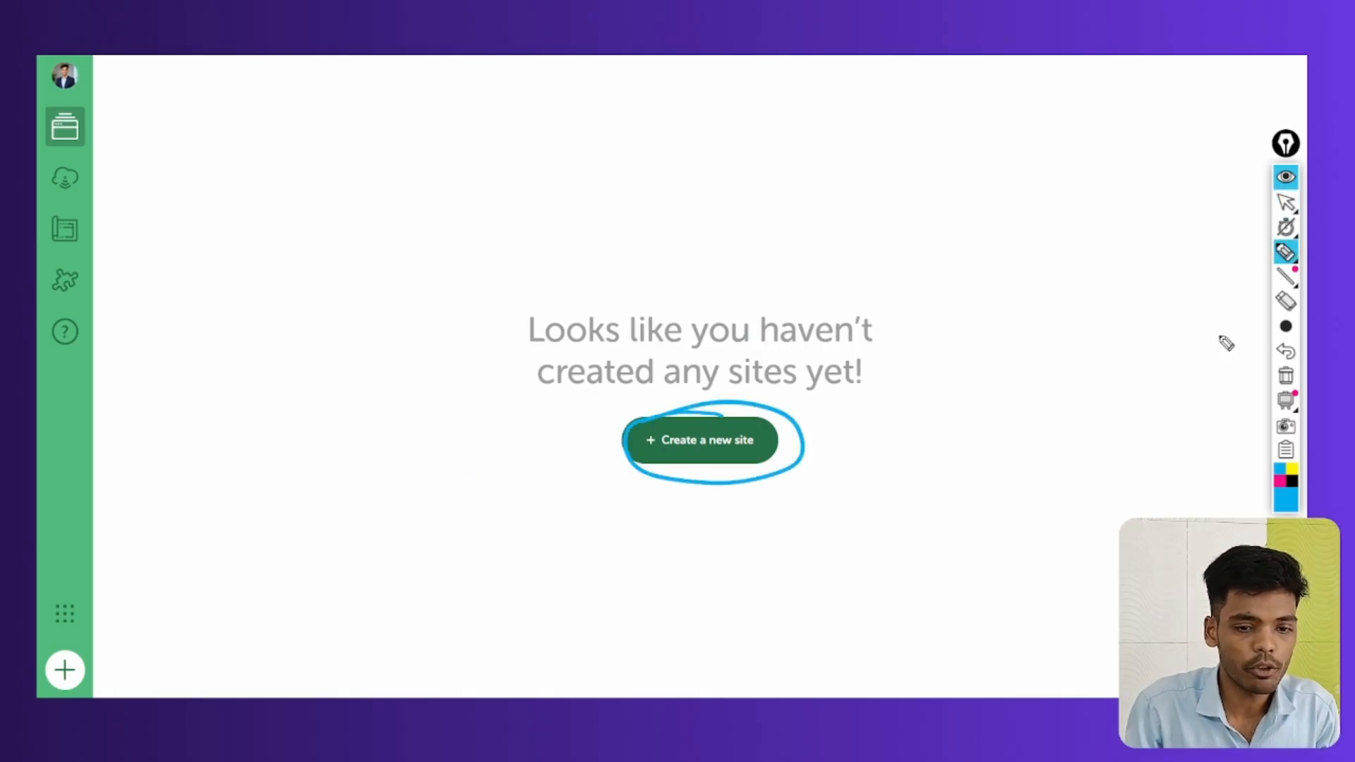
mouse_move(42, 648)
mouse_down()
mouse_move(96, 639)
mouse_move(43, 688)
mouse_up()
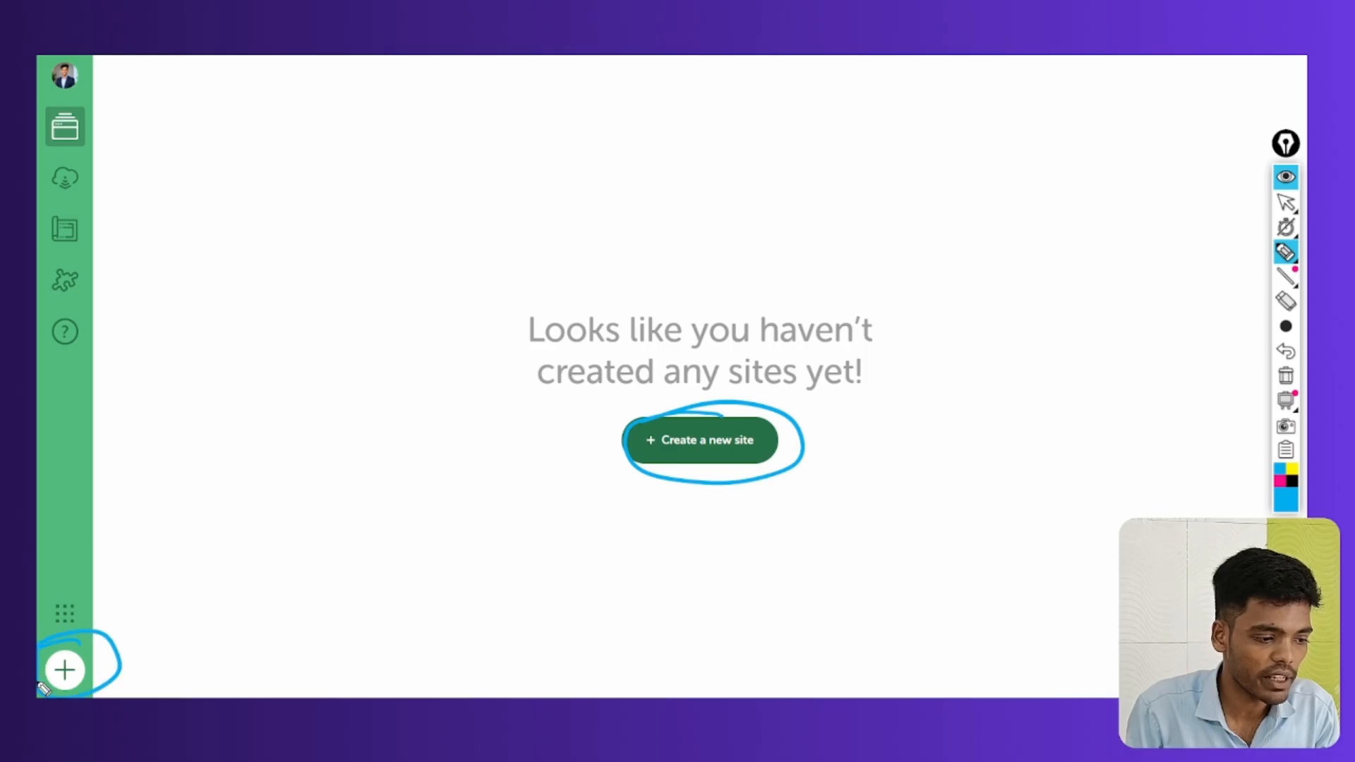
drag(271, 534, 106, 635)
drag(145, 578, 173, 628)
drag(507, 529, 596, 476)
drag(563, 472, 579, 519)
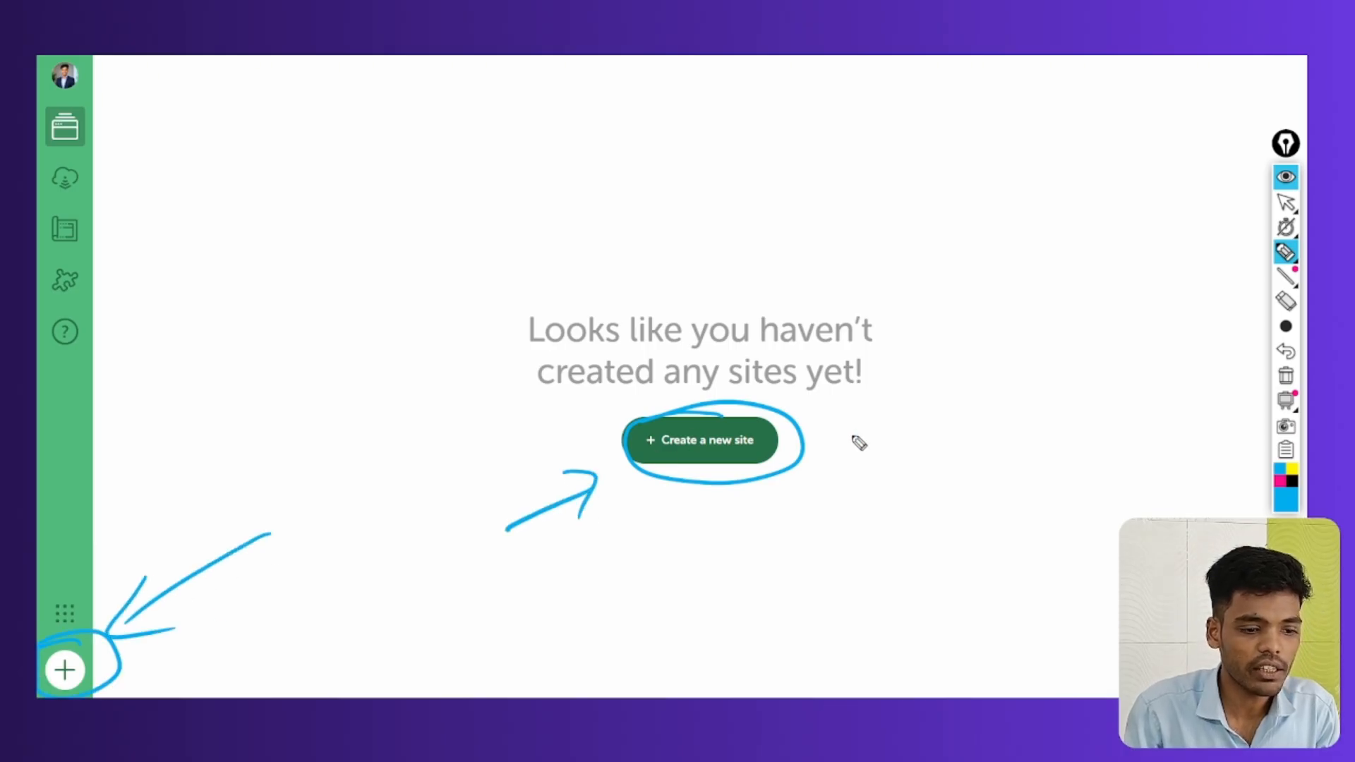
click(1286, 375)
click(1286, 202)
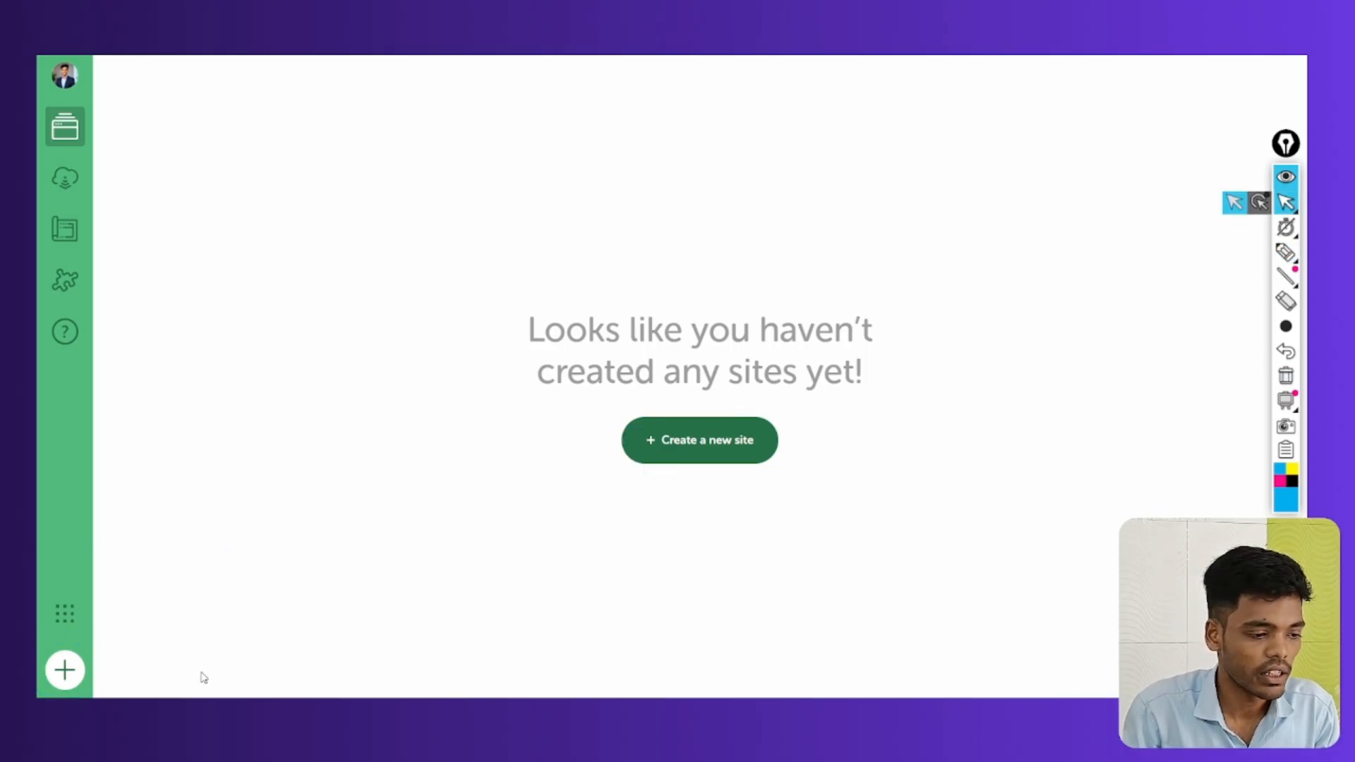
Start a new site, close the chooser, and reopen it with Create a new site selected
click(64, 670)
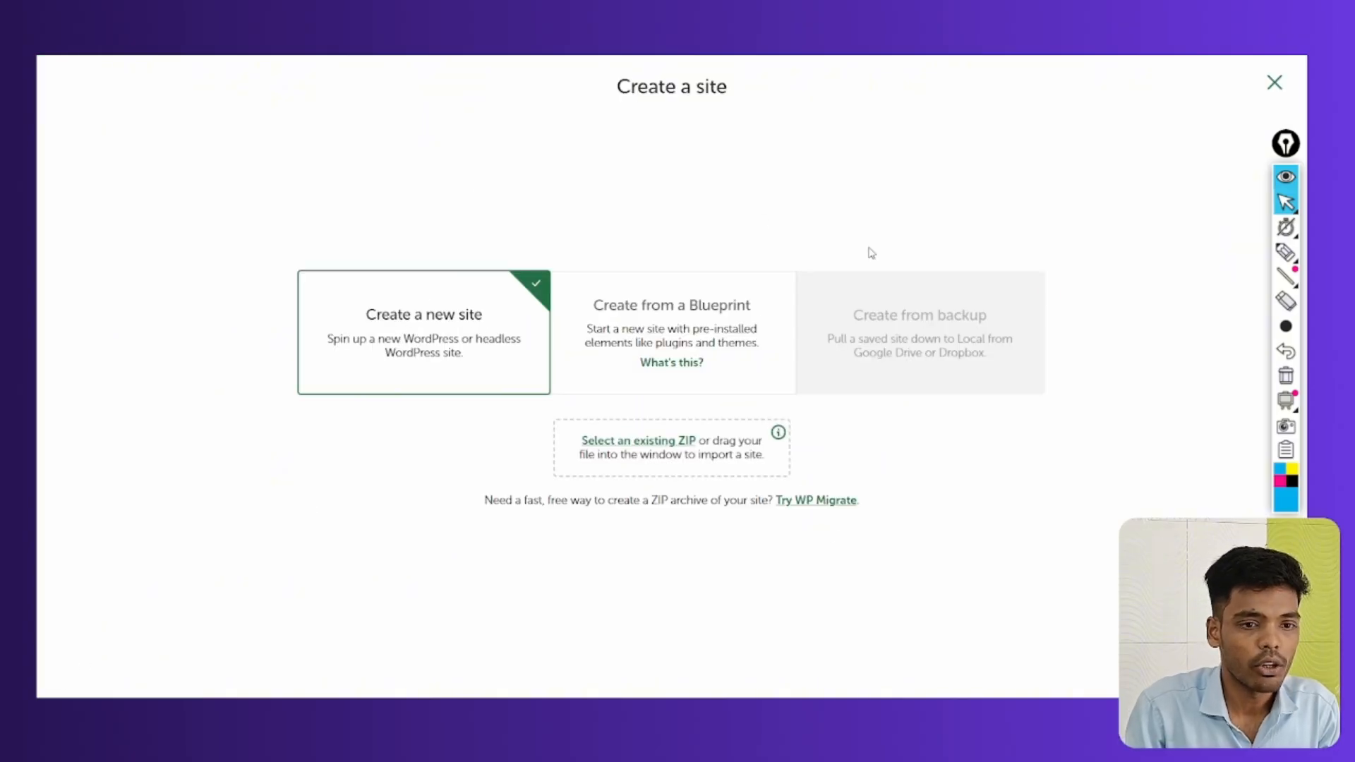
click(1274, 83)
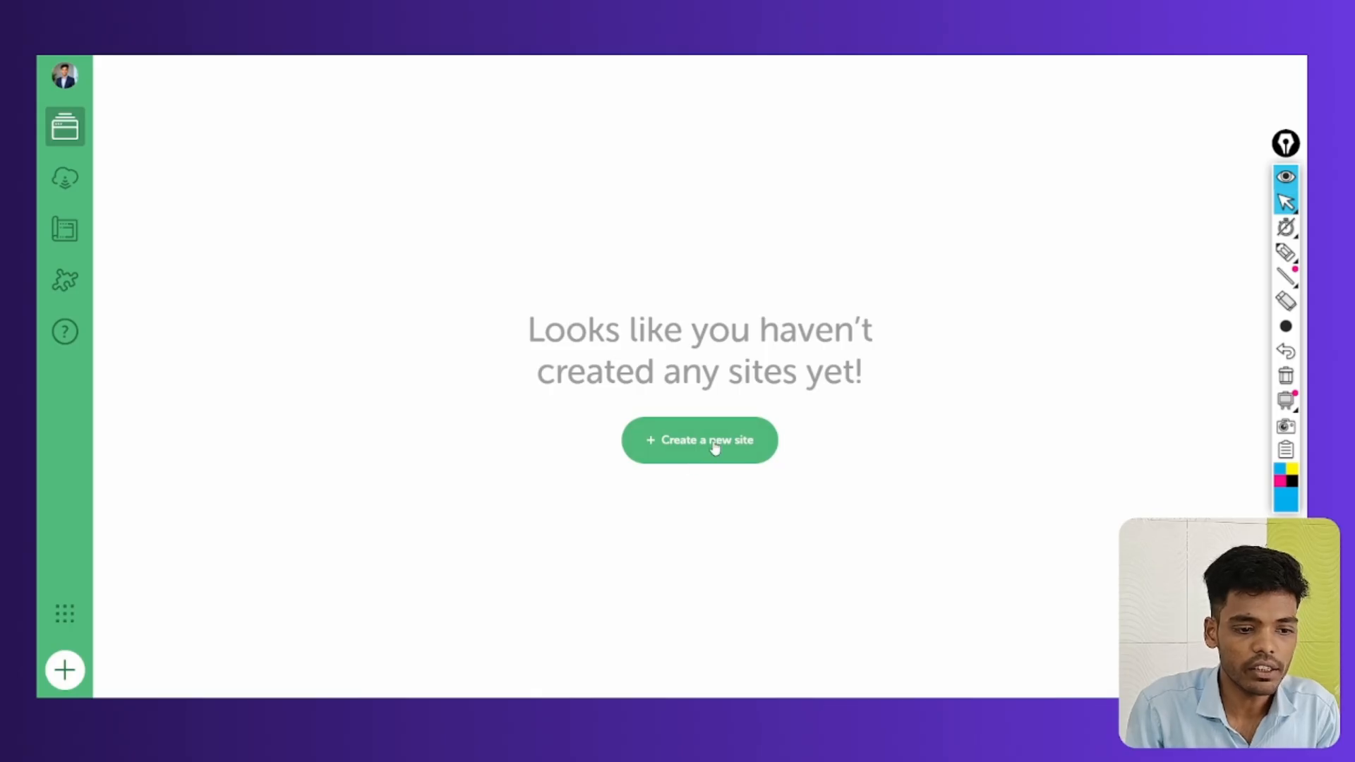
click(715, 448)
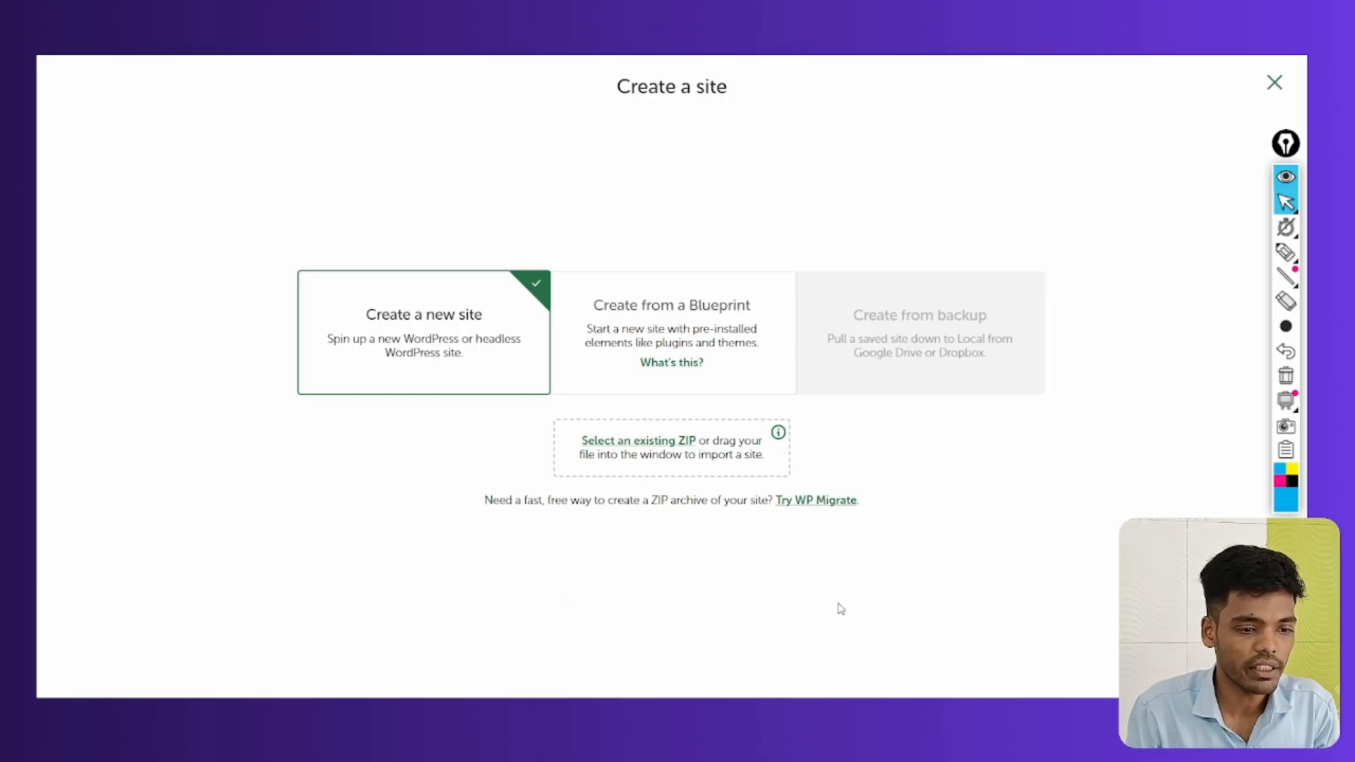
Name the site SmartMarketingZone and reveal its smartmarketingzone.local domain and path
key(Return)
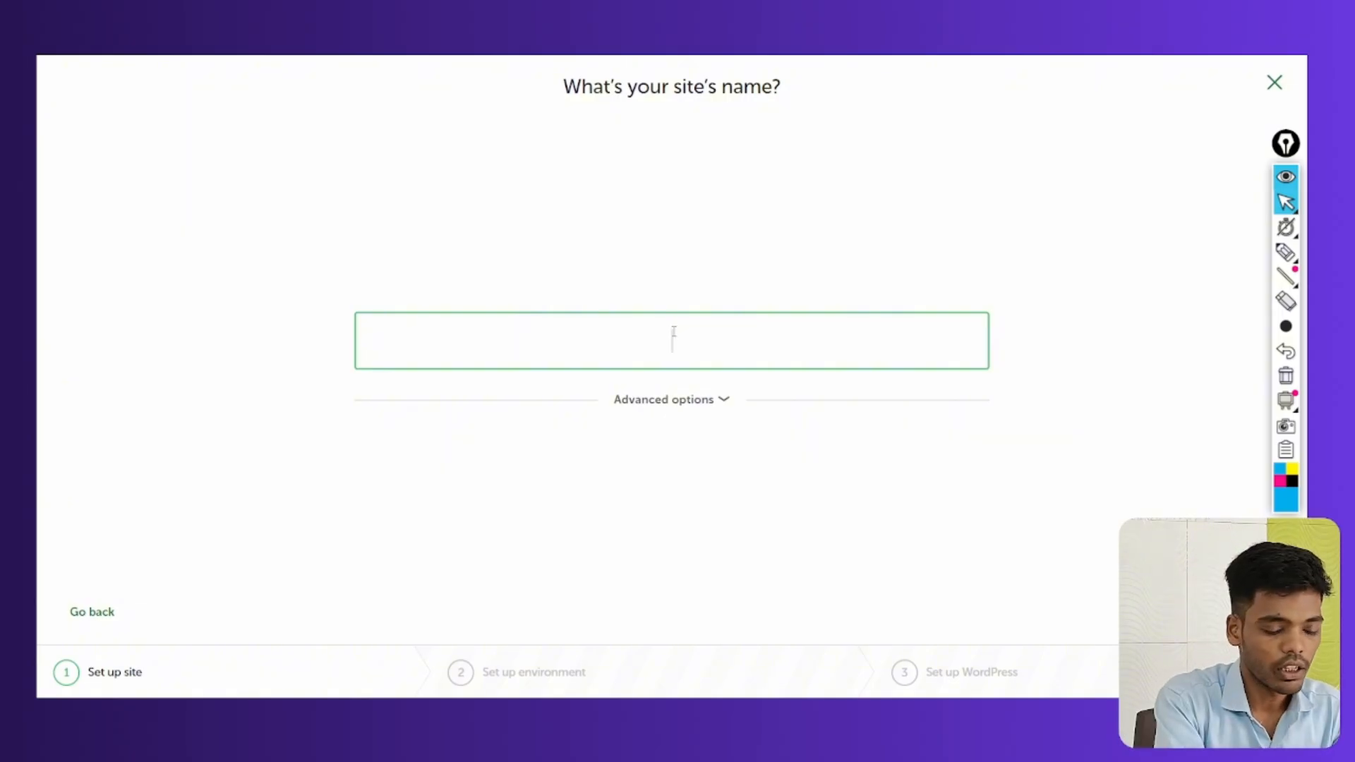
text(Smart)
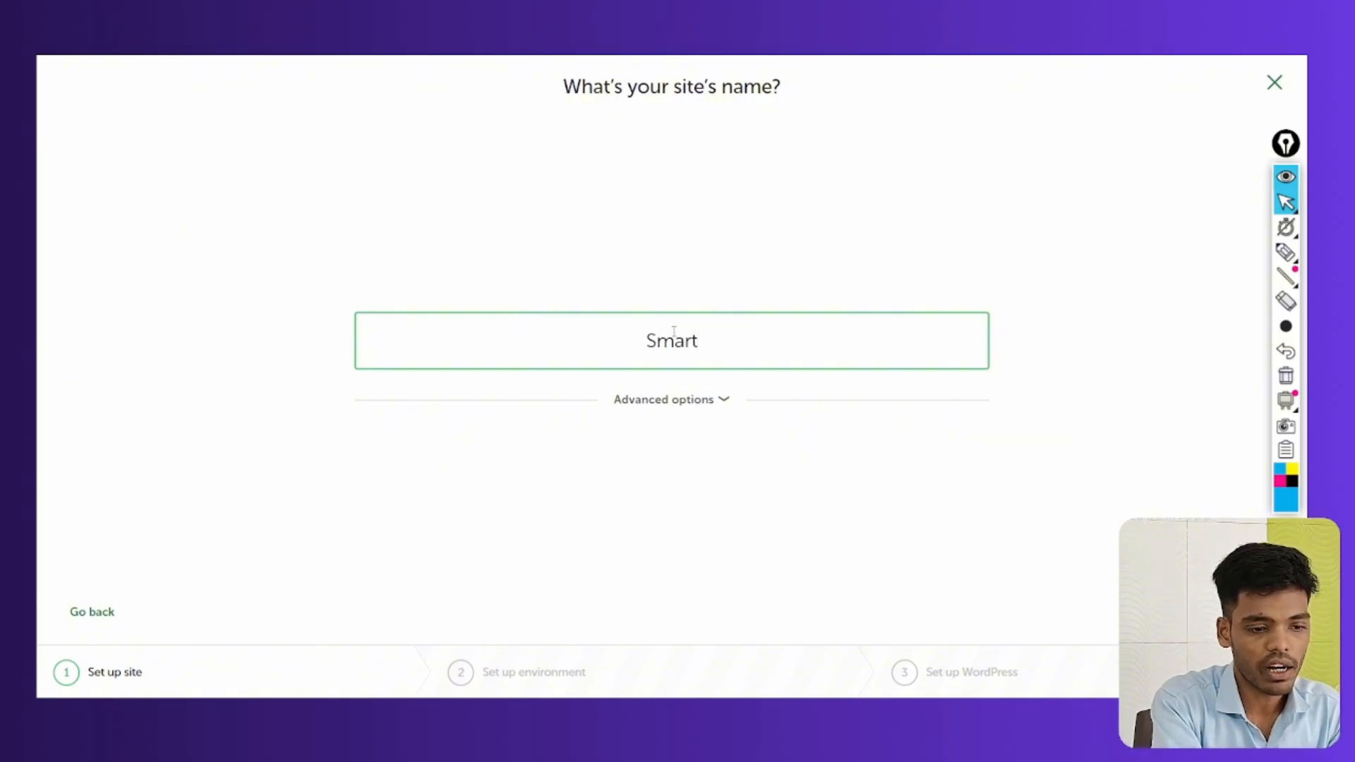
text(M)
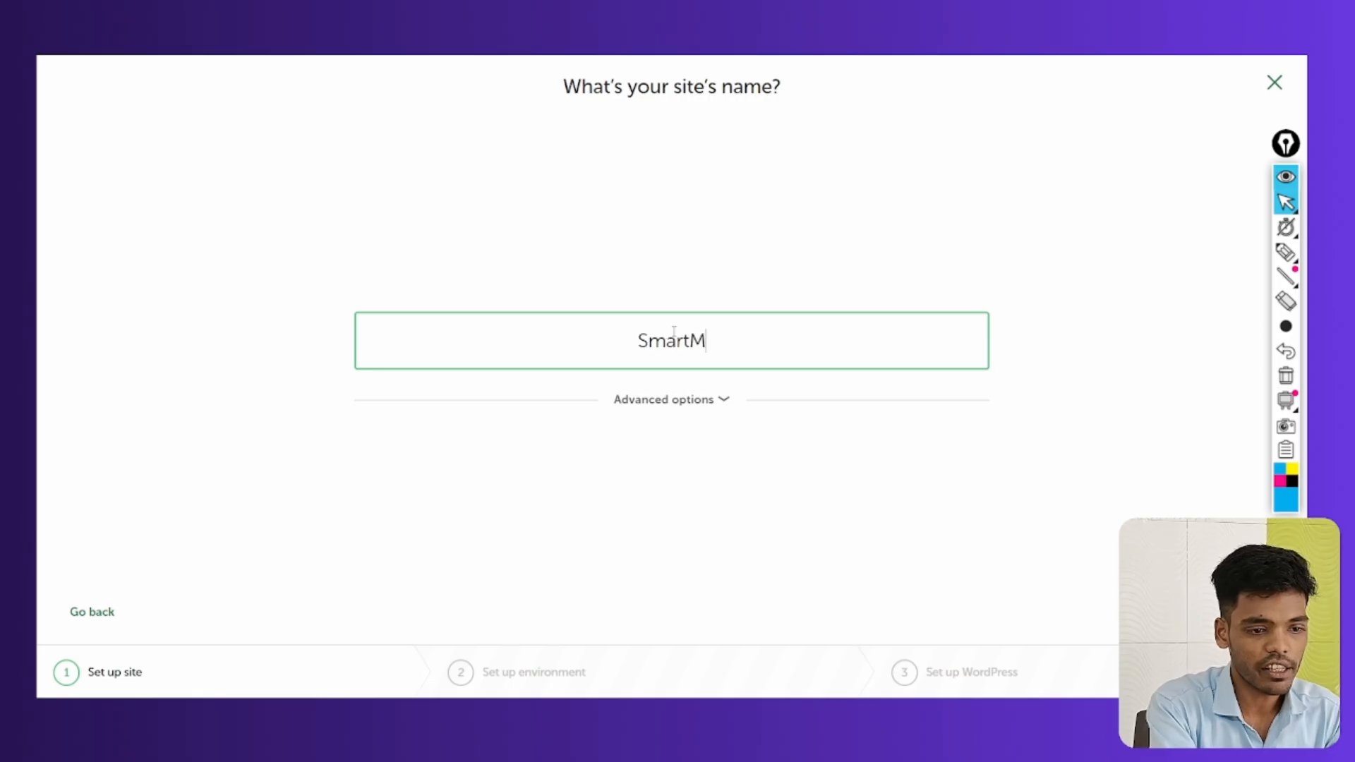
text(arketingZone)
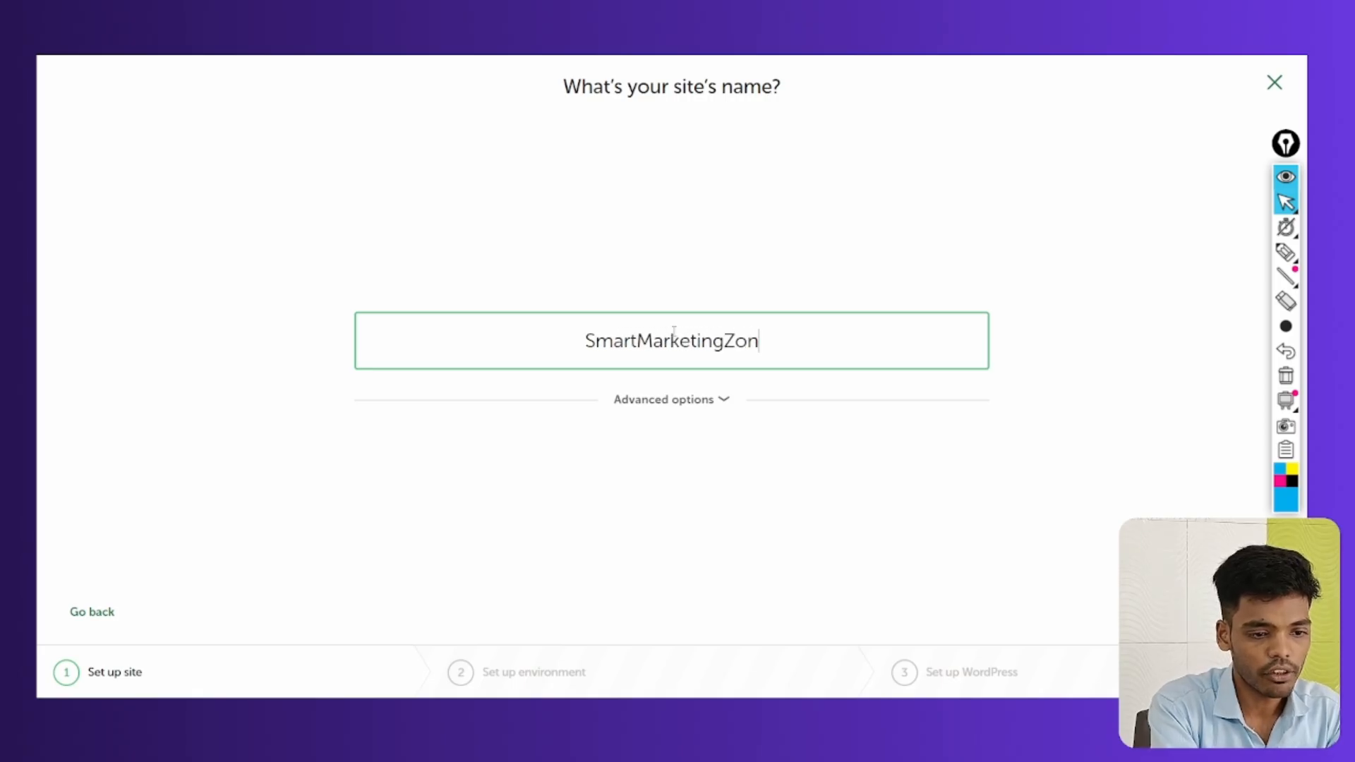
click(704, 410)
drag(372, 433, 517, 432)
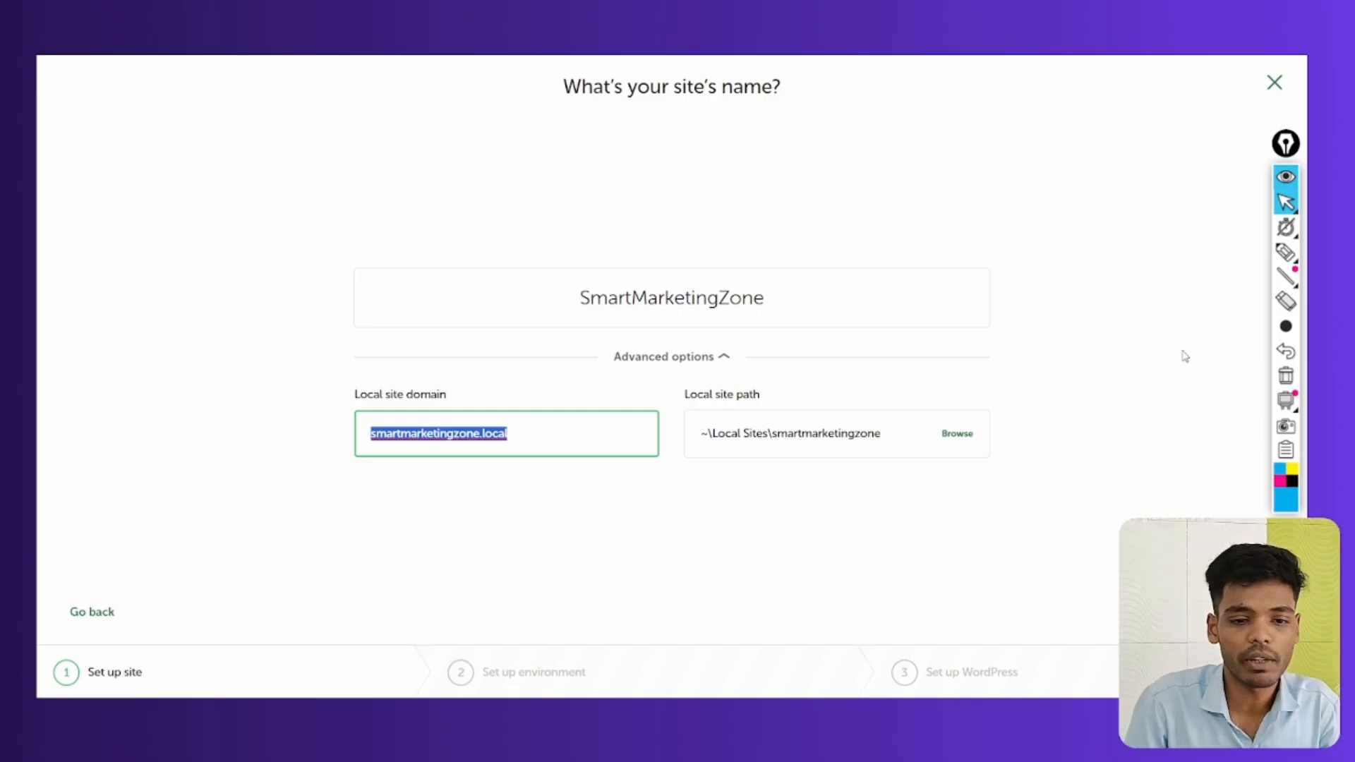
Annotate the site name, domain and Local Sites path on screen, then clear the marks
click(1285, 252)
drag(159, 127, 163, 168)
drag(159, 148, 185, 145)
mouse_move(183, 125)
mouse_down()
mouse_move(186, 168)
mouse_move(235, 150)
mouse_move(248, 120)
mouse_move(260, 137)
mouse_move(396, 131)
mouse_up()
mouse_move(453, 162)
mouse_down()
mouse_move(526, 151)
mouse_move(504, 180)
mouse_up()
mouse_move(600, 145)
mouse_down()
mouse_move(590, 176)
mouse_move(632, 163)
mouse_move(762, 170)
mouse_up()
drag(797, 150, 857, 148)
drag(832, 141, 835, 180)
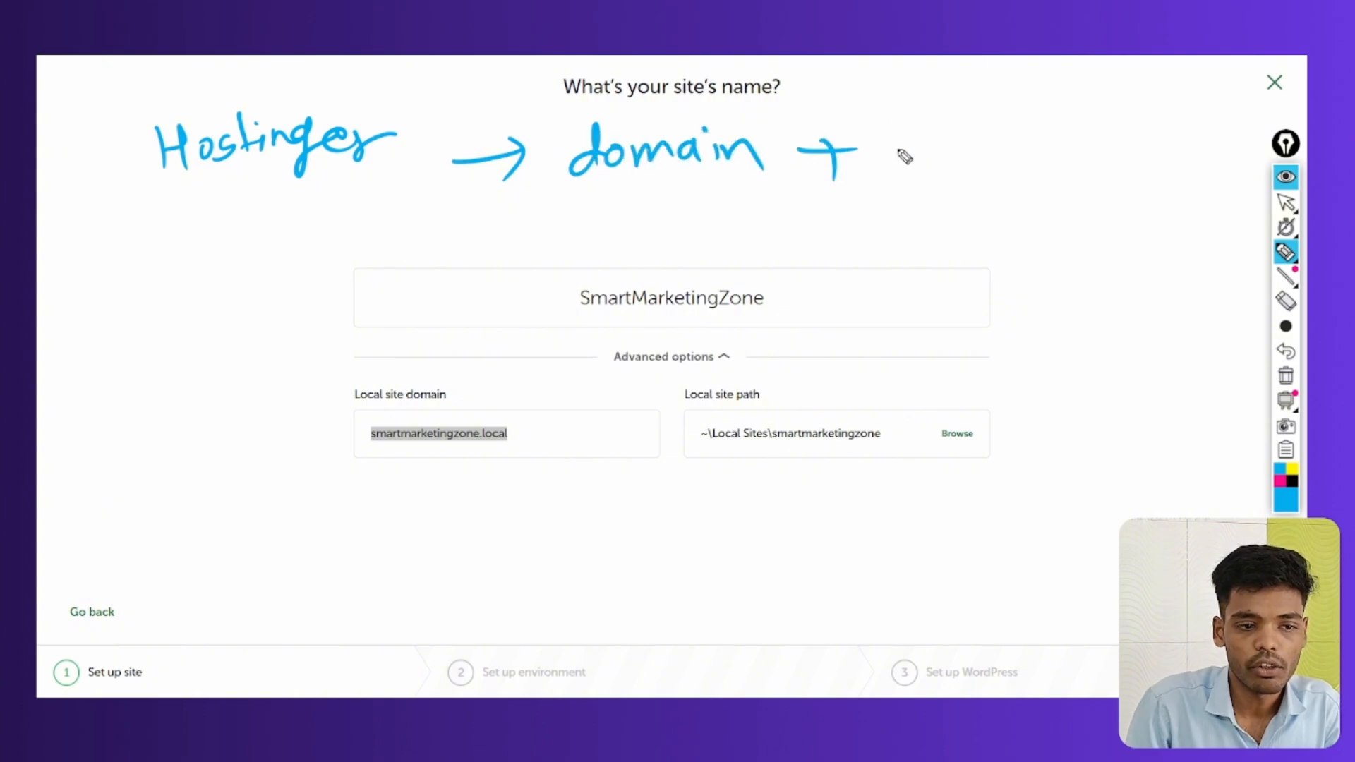
mouse_move(891, 106)
mouse_down()
mouse_move(921, 156)
mouse_move(1009, 149)
mouse_up()
drag(1017, 131, 1101, 134)
drag(572, 189, 744, 181)
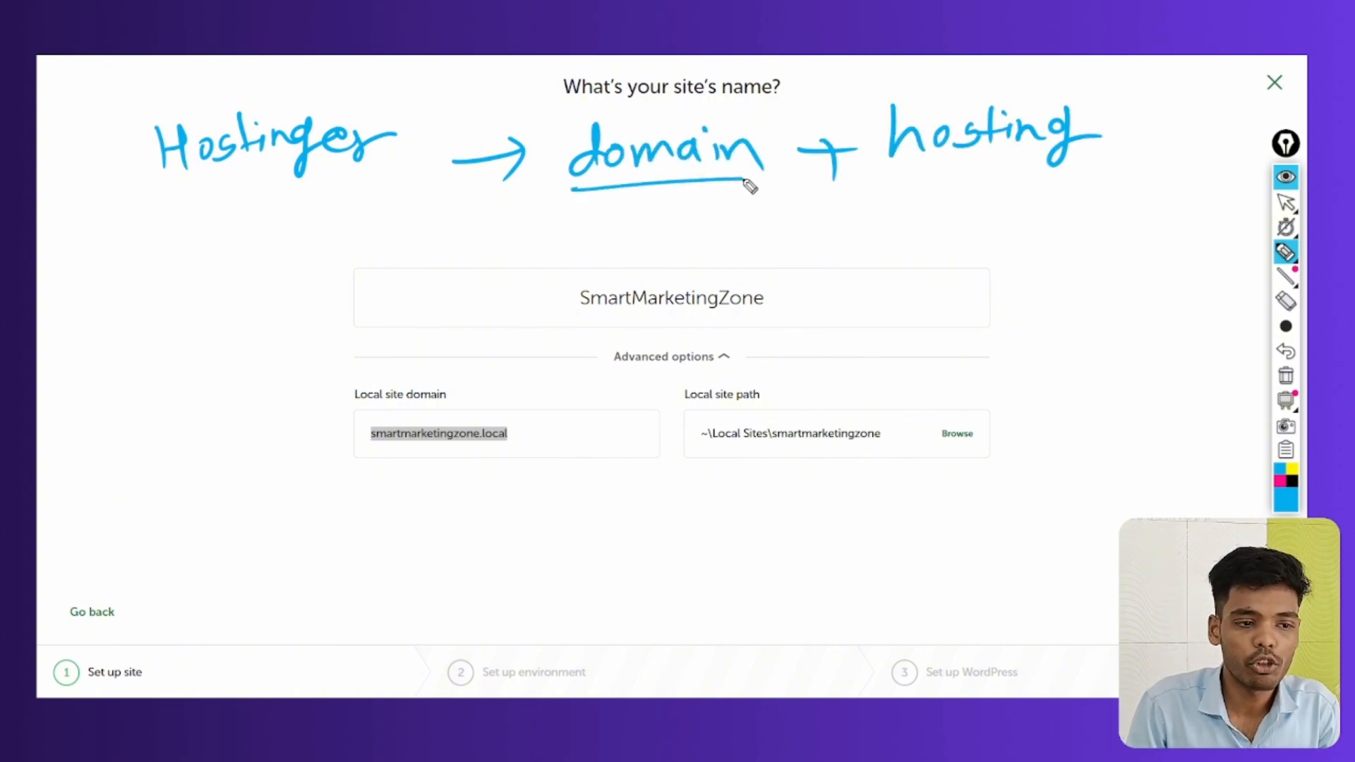
drag(625, 190, 332, 434)
mouse_move(448, 416)
mouse_down()
mouse_move(351, 421)
mouse_move(328, 452)
mouse_up()
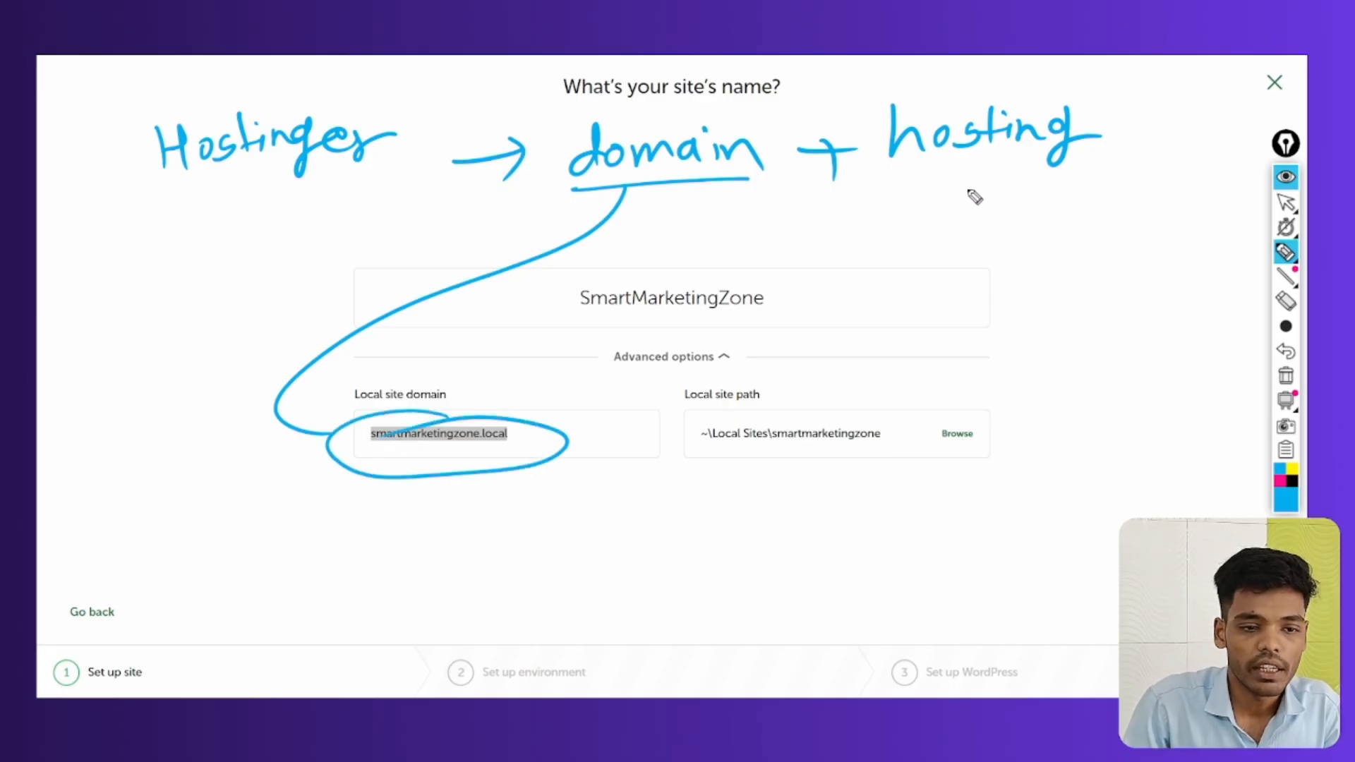
mouse_move(949, 166)
mouse_down()
mouse_move(953, 201)
mouse_move(1058, 203)
mouse_move(1037, 222)
mouse_up()
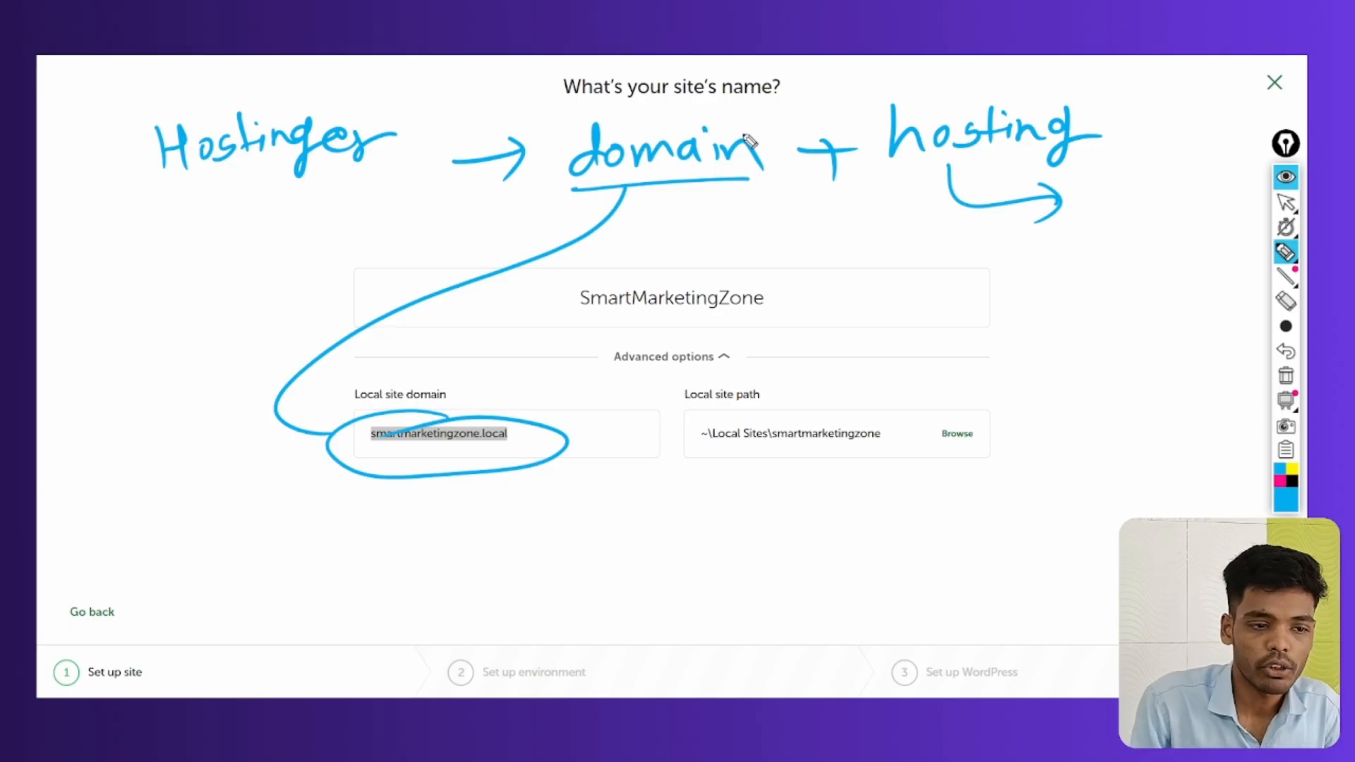
mouse_move(704, 145)
mouse_down()
mouse_move(748, 121)
mouse_move(752, 151)
mouse_up()
drag(1093, 92, 1067, 121)
drag(1067, 99, 1095, 127)
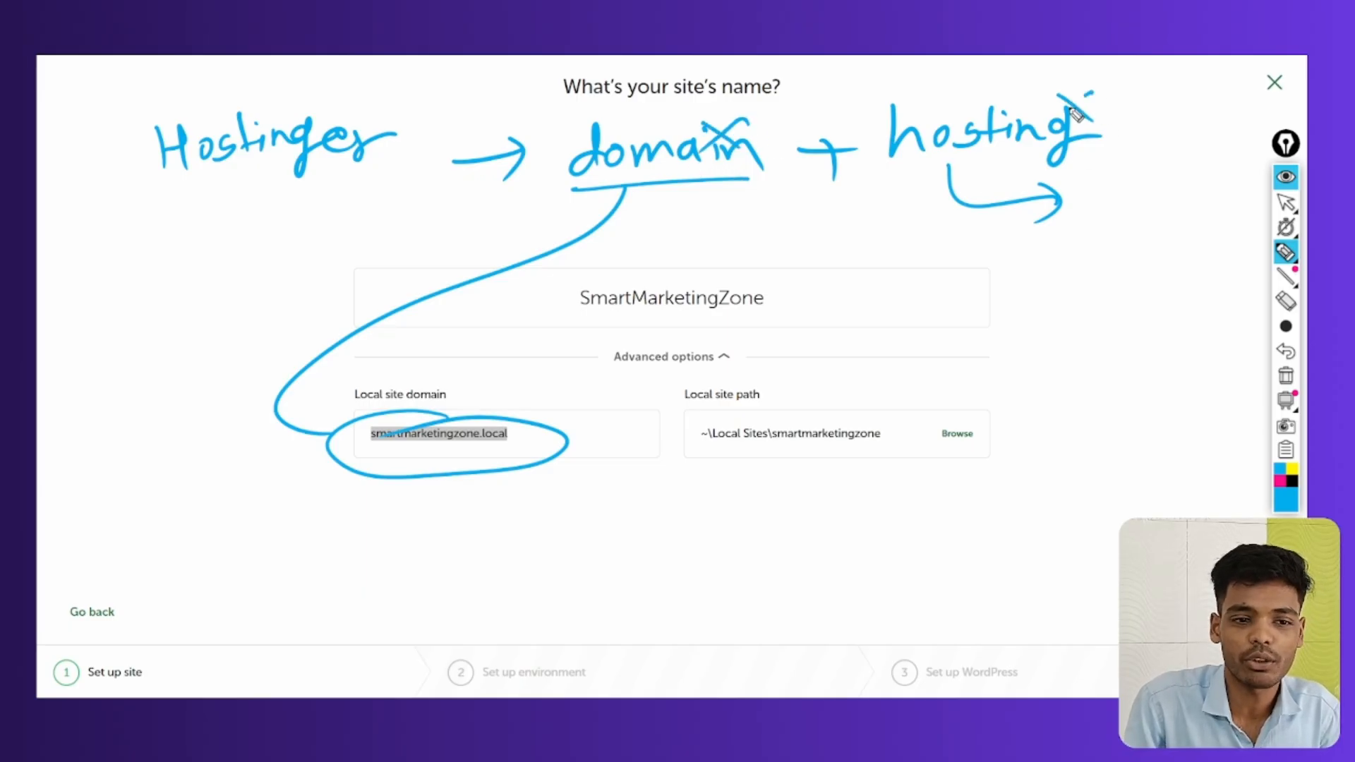
click(1286, 375)
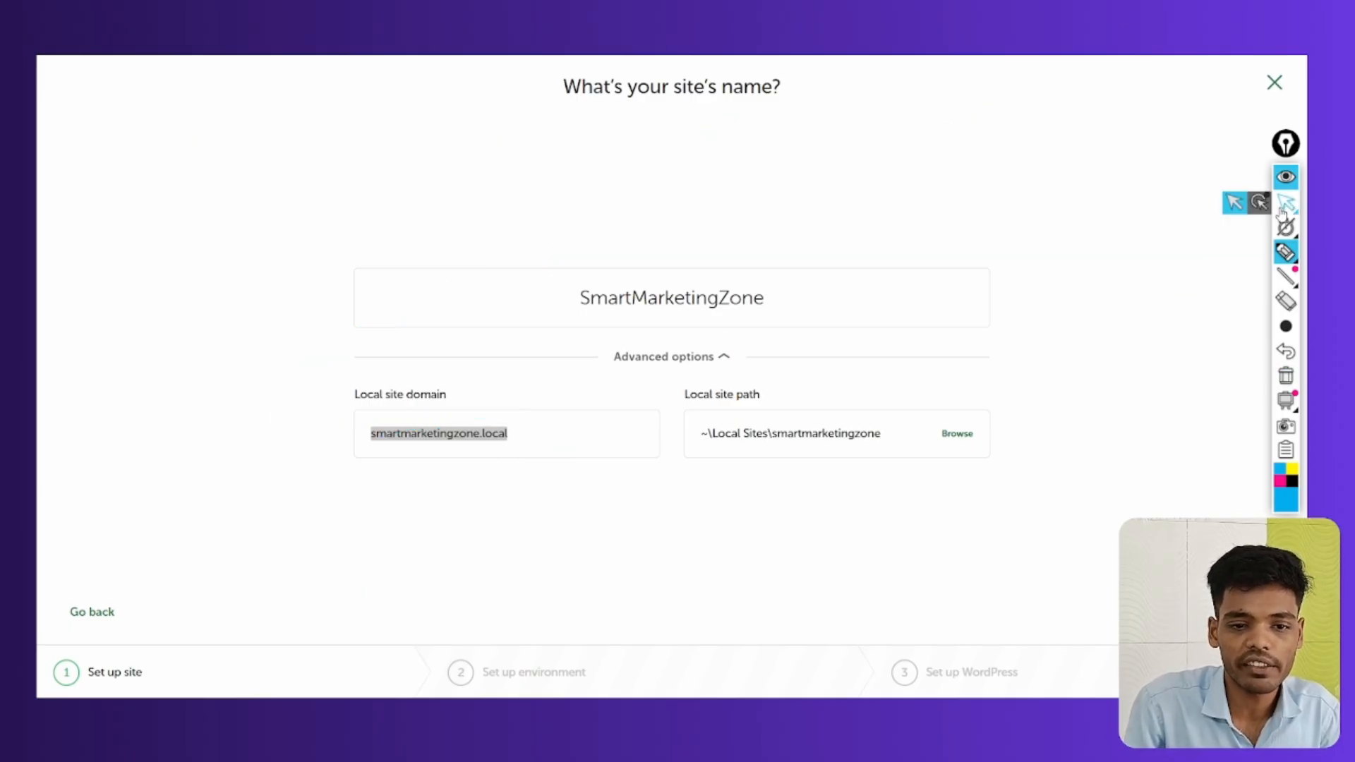
click(1284, 205)
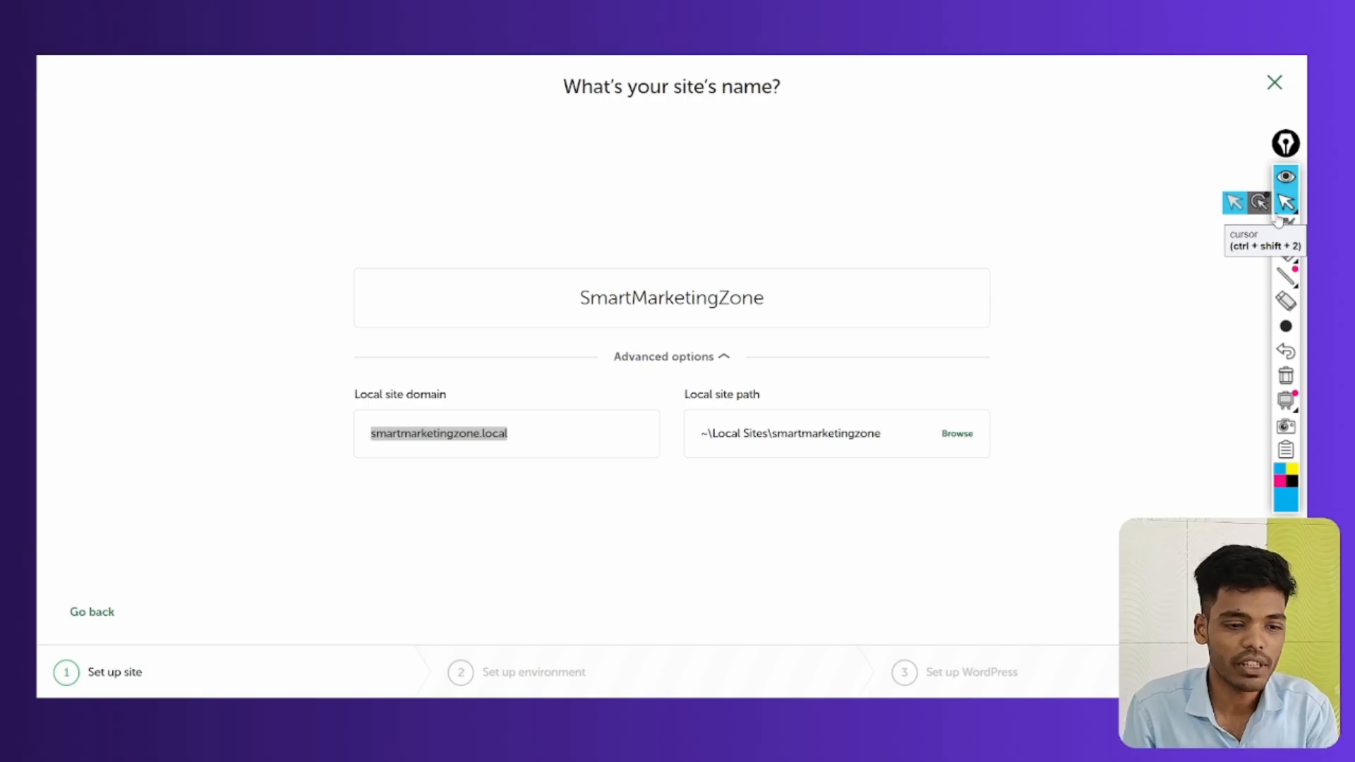
click(852, 444)
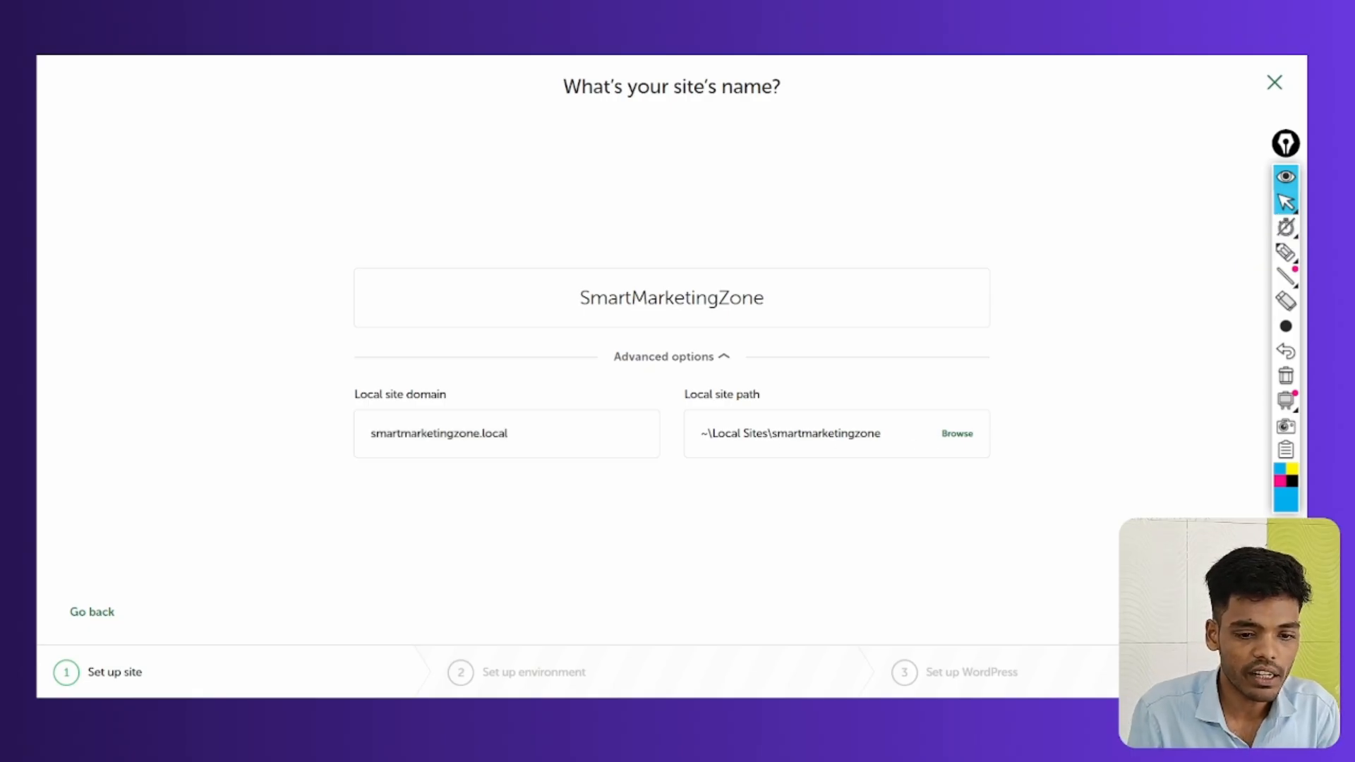
Move on to the environment screen and begin annotating its options
key(Return)
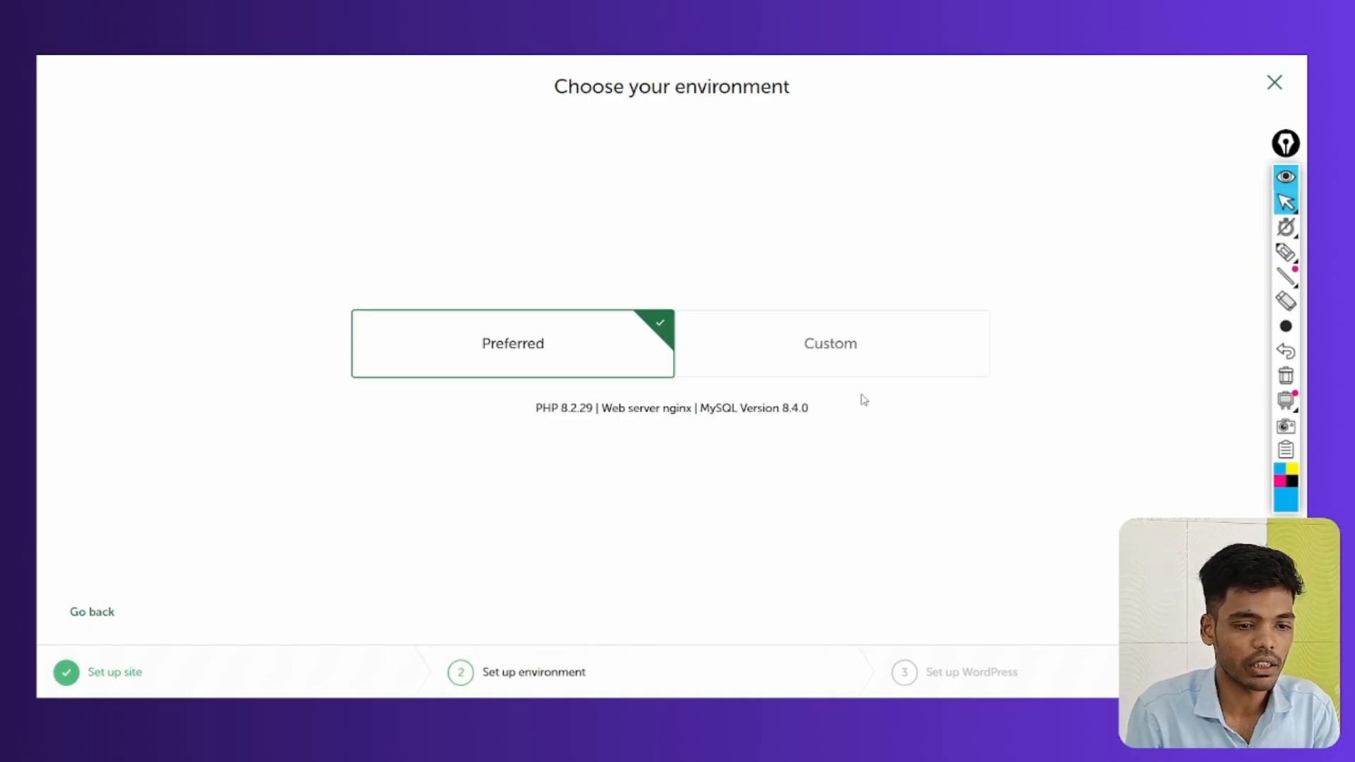
click(1286, 252)
drag(493, 326, 503, 320)
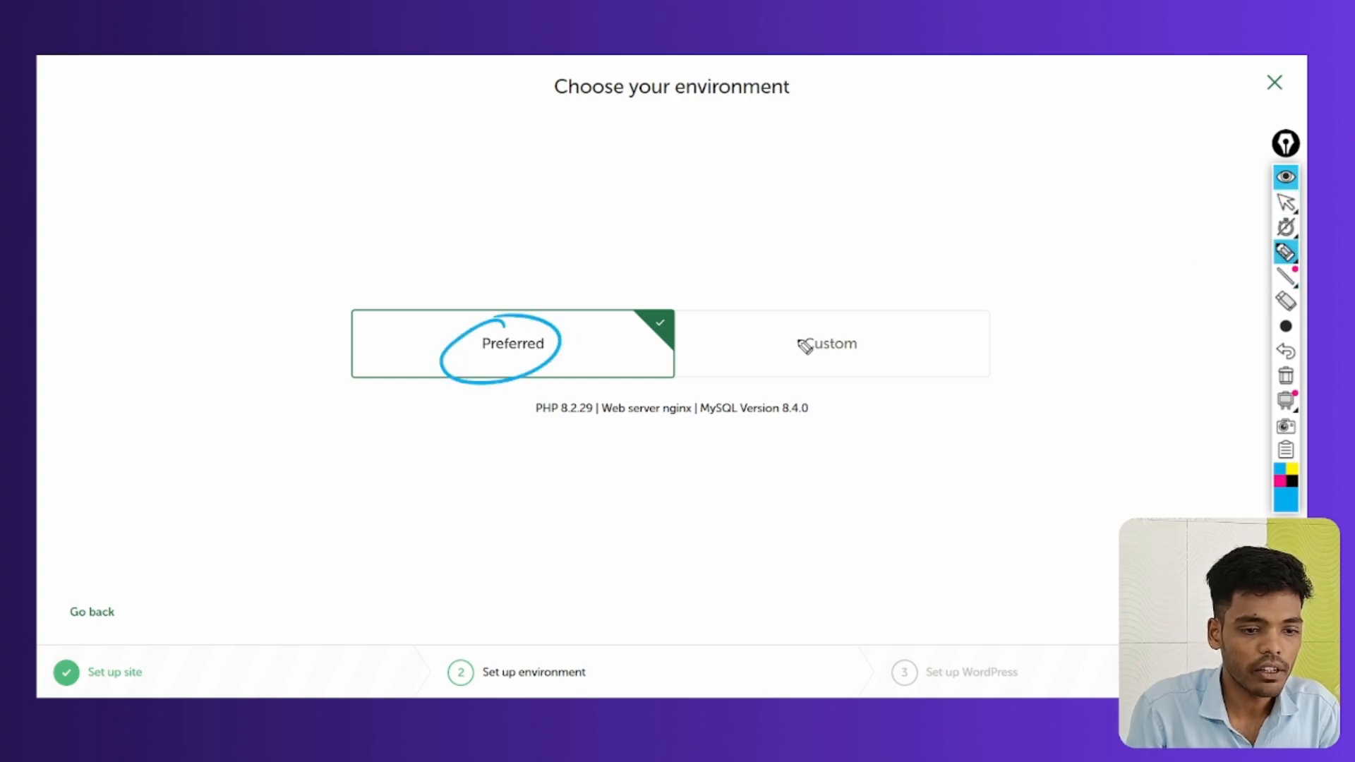
mouse_move(844, 310)
mouse_down()
mouse_move(816, 387)
mouse_move(875, 209)
mouse_move(1056, 200)
mouse_up()
drag(868, 244, 1115, 238)
drag(912, 331, 1014, 313)
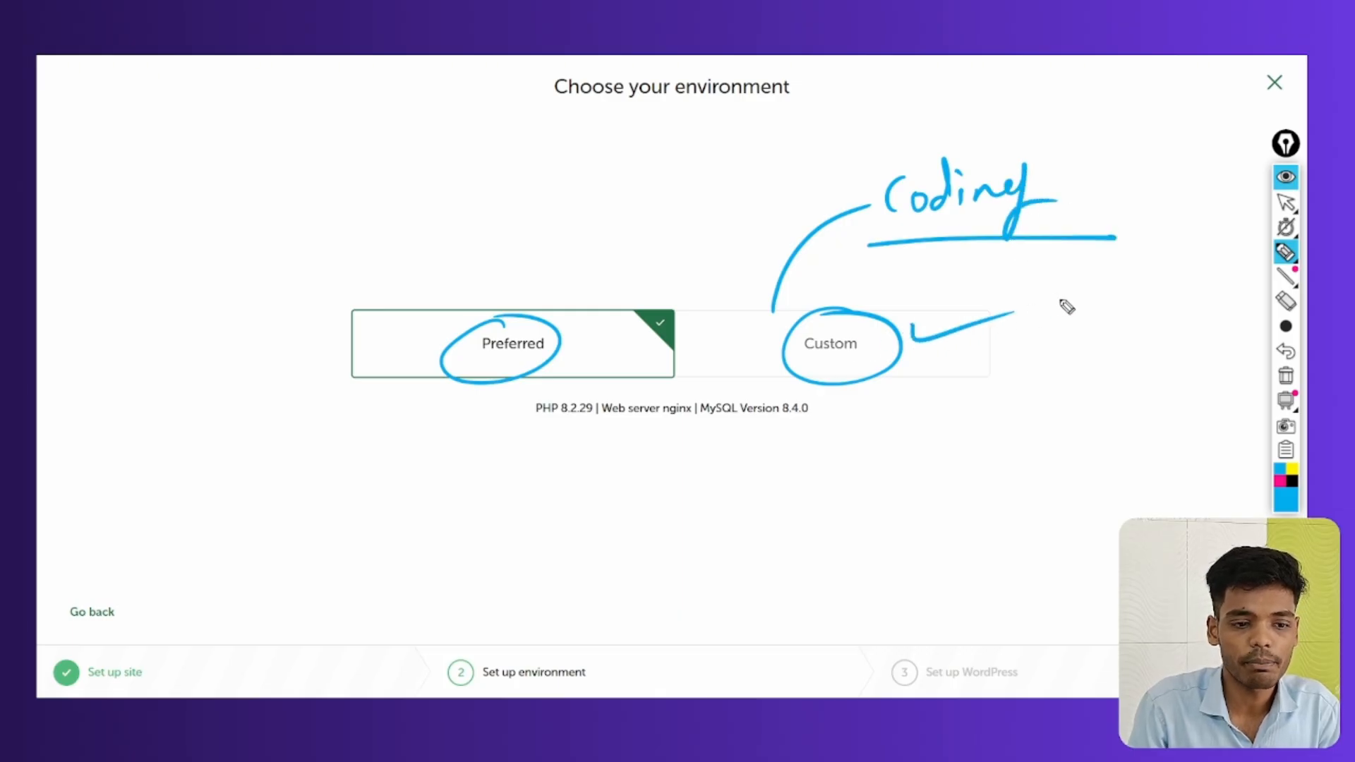
mouse_move(521, 331)
mouse_down()
mouse_move(508, 284)
mouse_move(401, 221)
mouse_up()
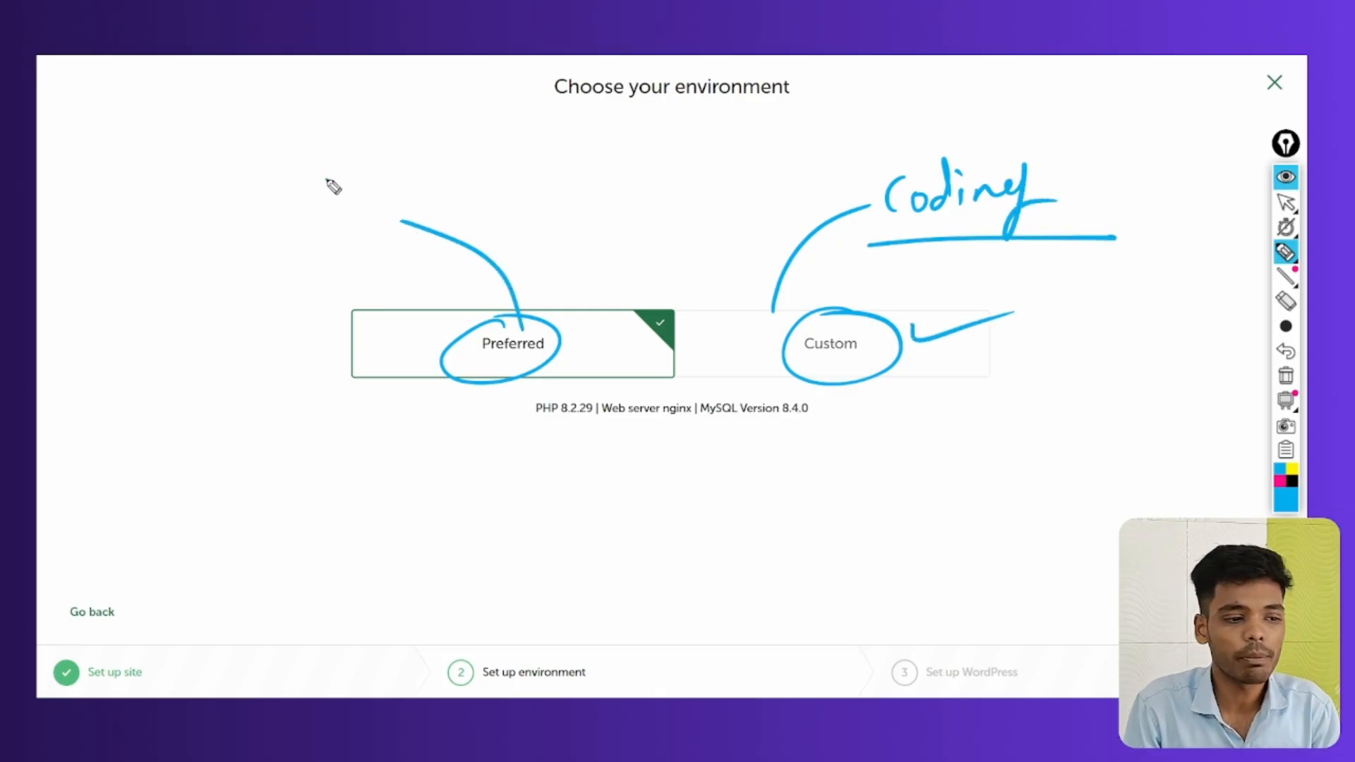
Note WordPress above the Preferred option, clear the marks, and select Custom
mouse_move(326, 182)
mouse_down()
mouse_move(375, 191)
mouse_move(484, 157)
mouse_move(529, 176)
mouse_up()
drag(318, 240, 544, 176)
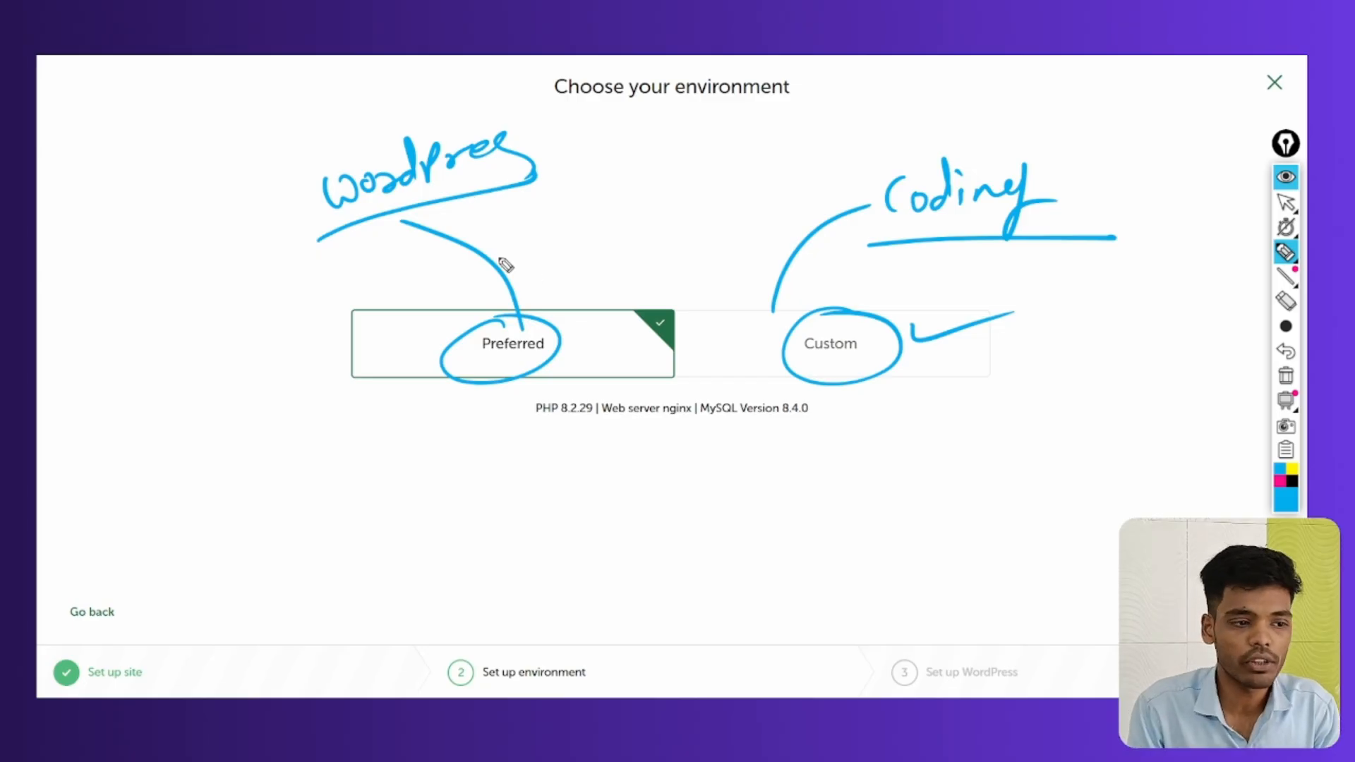
mouse_move(237, 245)
mouse_down()
mouse_move(283, 266)
mouse_move(363, 226)
mouse_up()
mouse_move(417, 355)
mouse_down()
mouse_move(439, 366)
mouse_move(536, 331)
mouse_up()
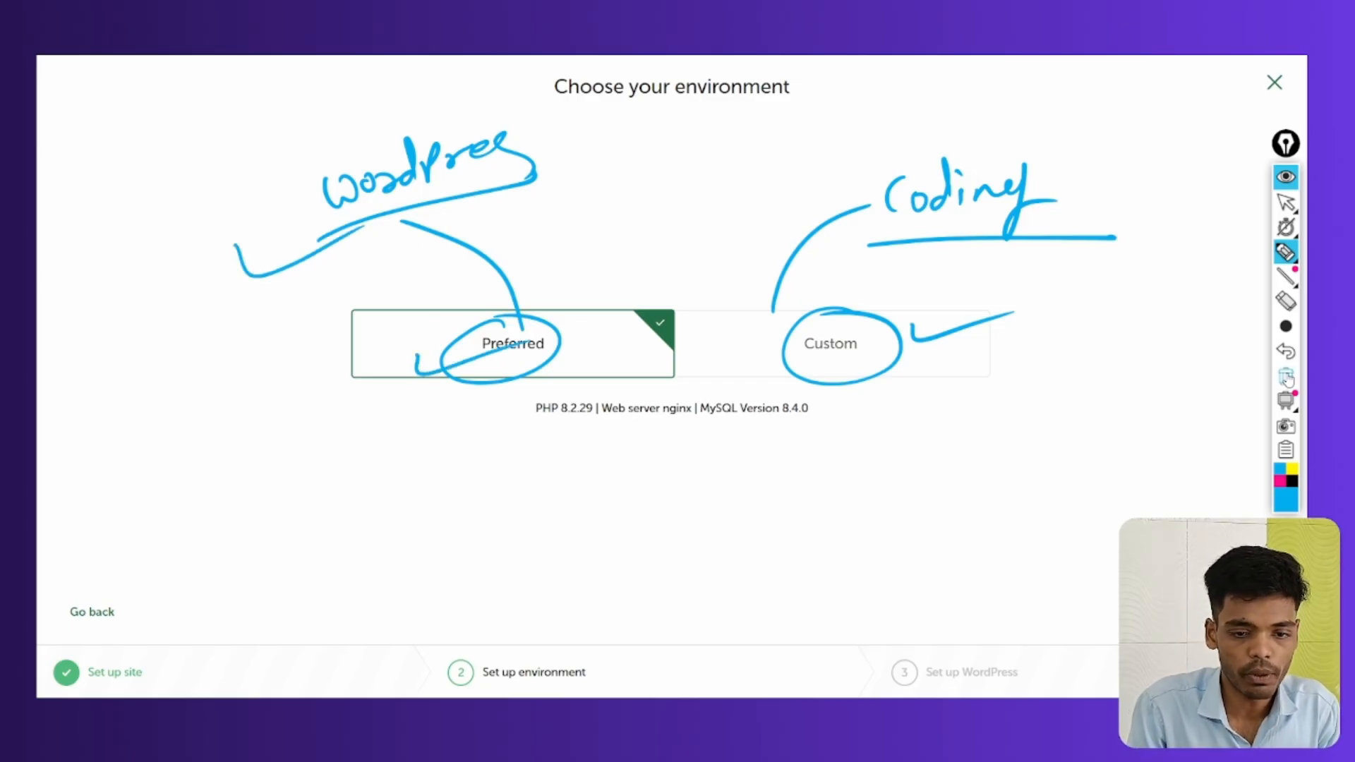
click(1286, 203)
click(857, 365)
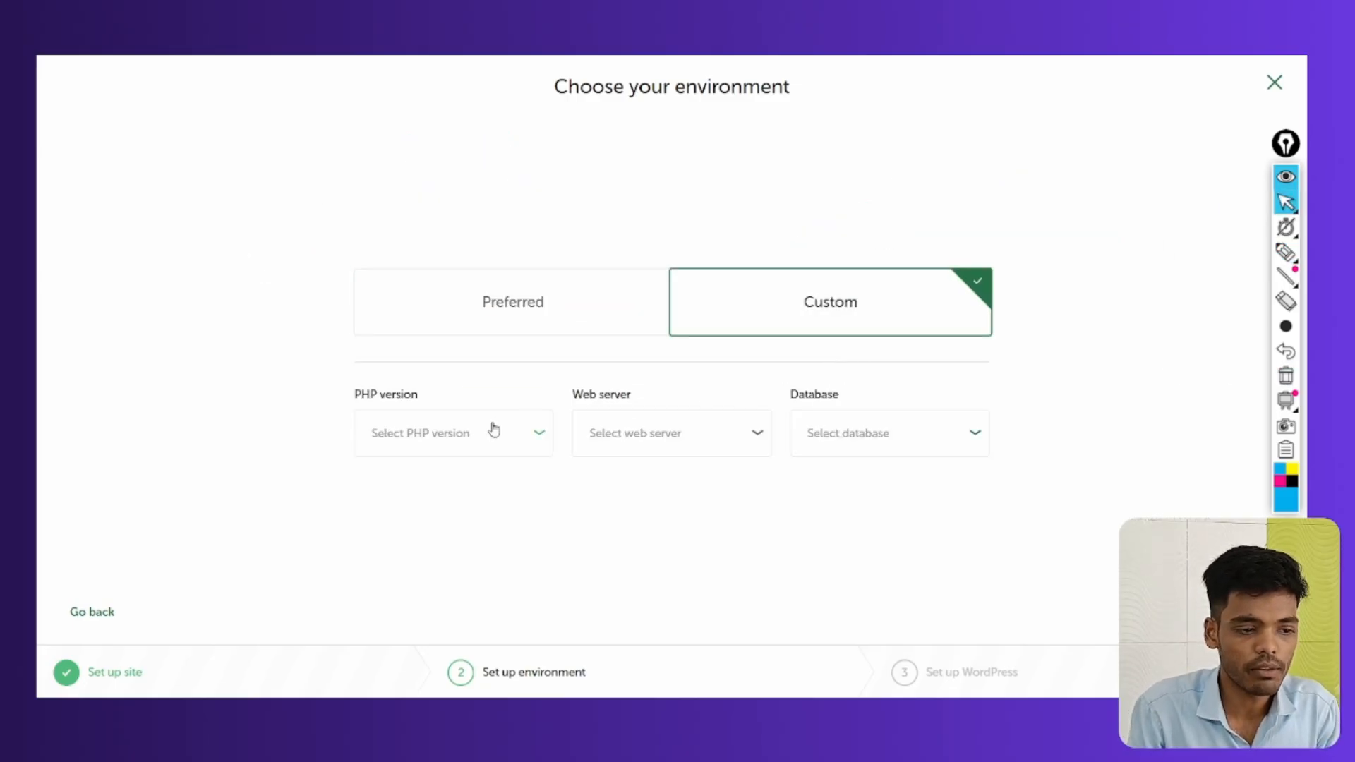
Browse the PHP version, web server and database choices, then return to Preferred
click(424, 422)
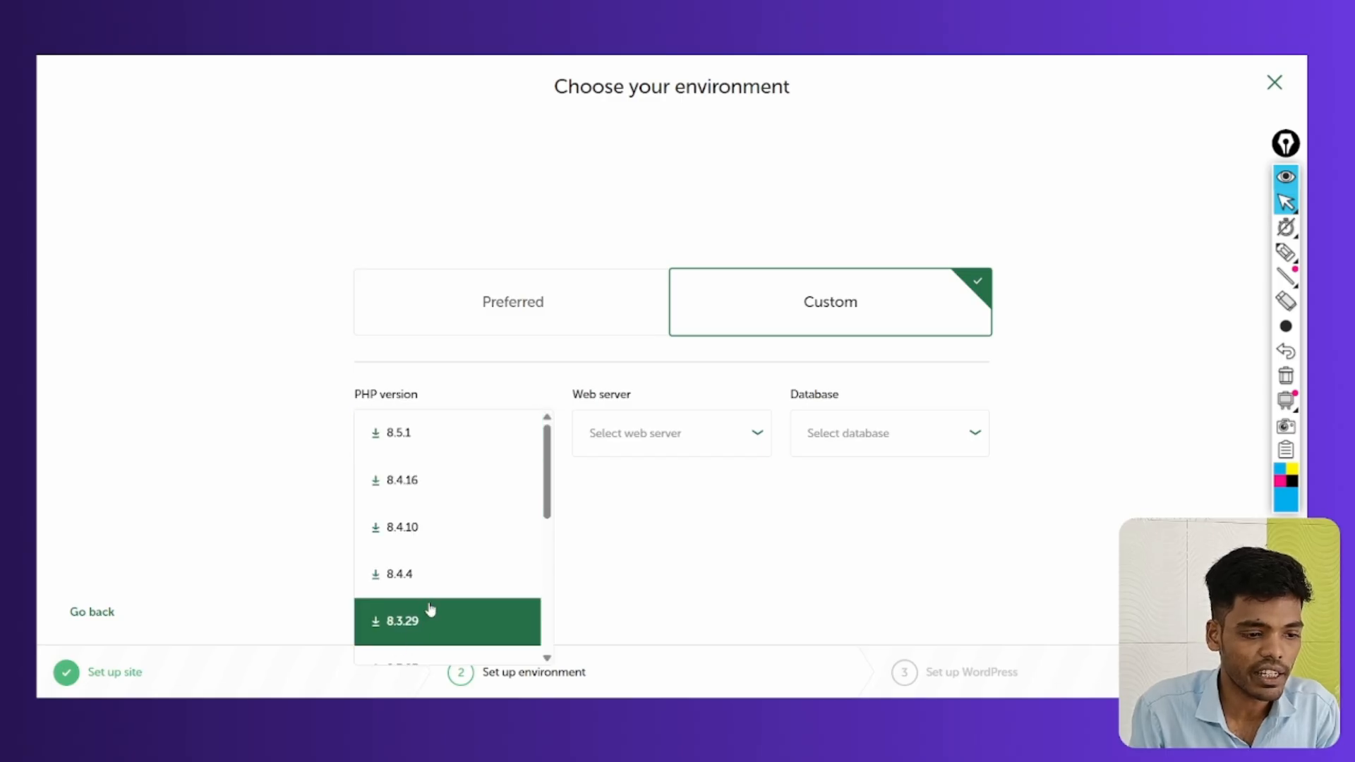
click(623, 424)
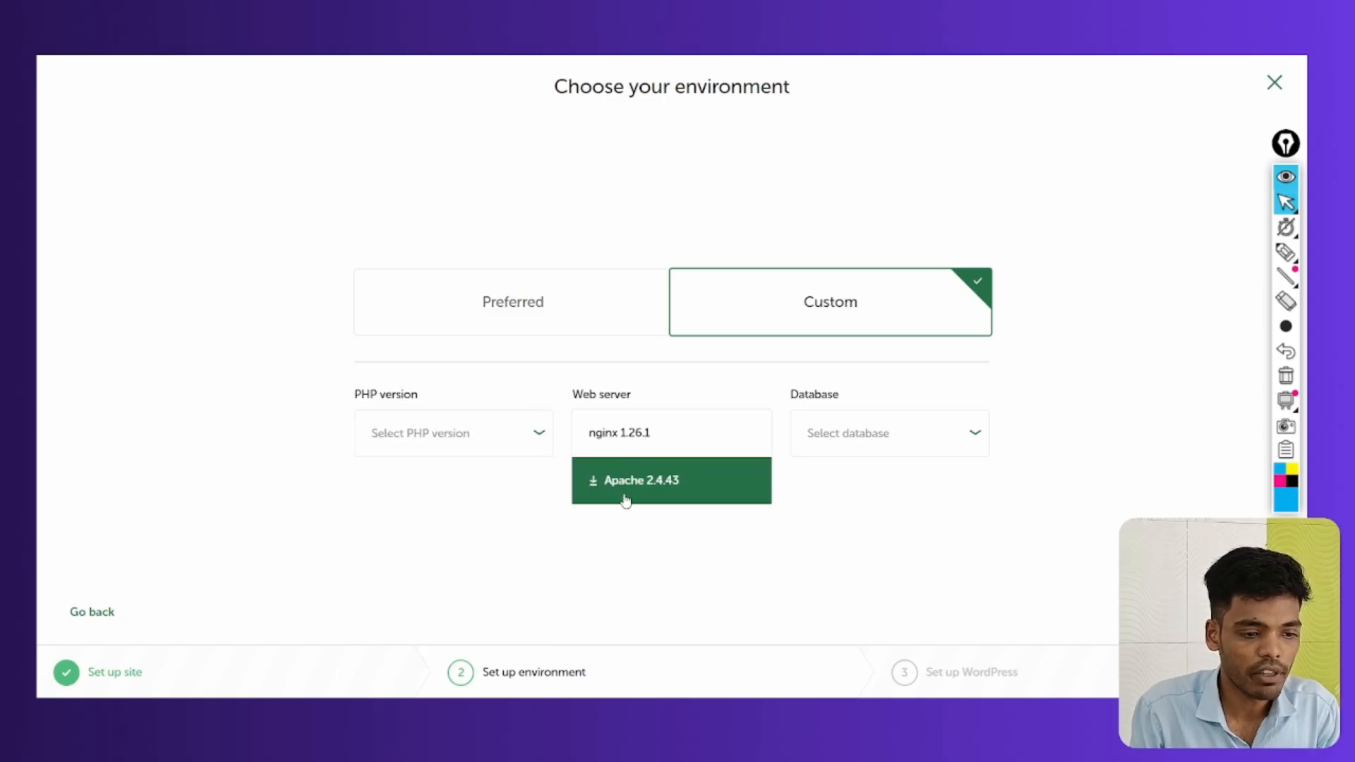
click(867, 452)
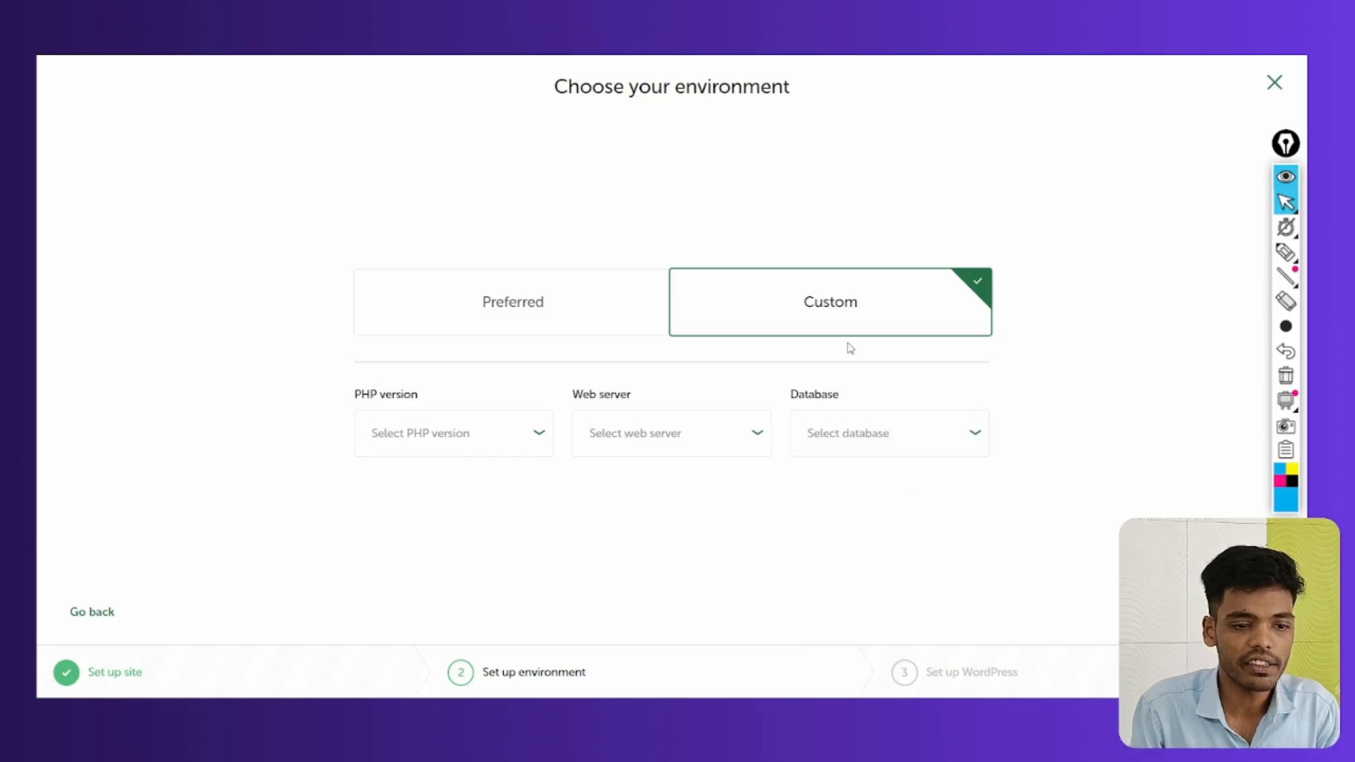
click(467, 296)
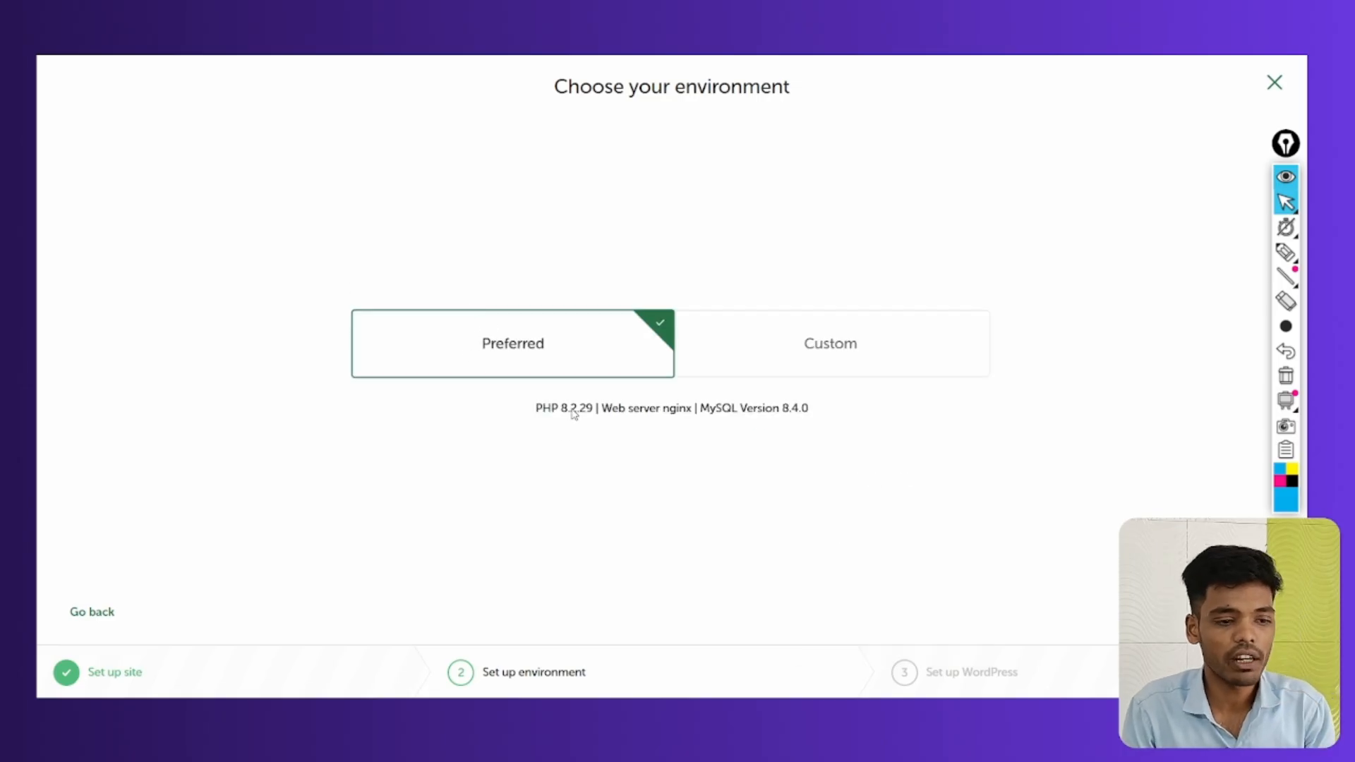
Highlight the PHP 8.2.29, nginx and MySQL 8.4.0 details, then clear the marks
click(1286, 252)
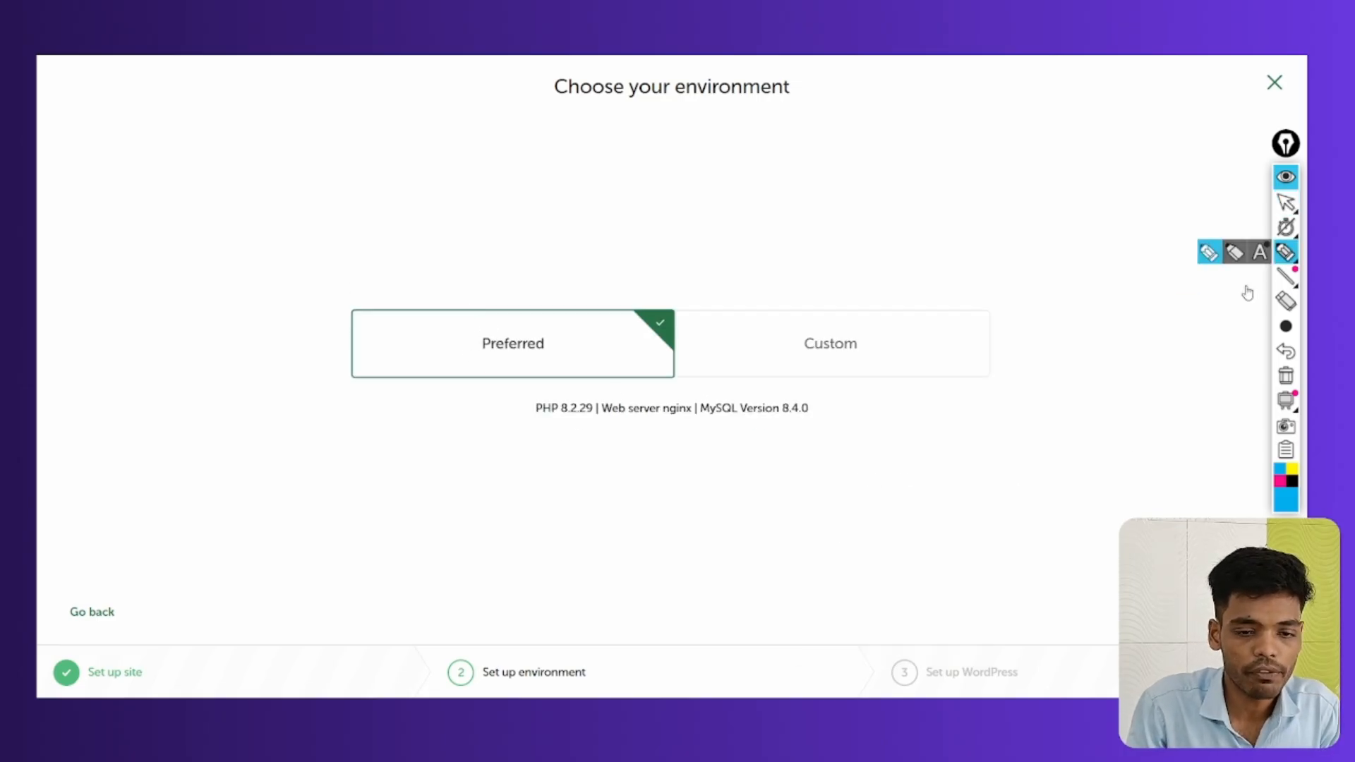
mouse_move(535, 424)
mouse_down()
mouse_move(805, 422)
mouse_move(786, 418)
mouse_up()
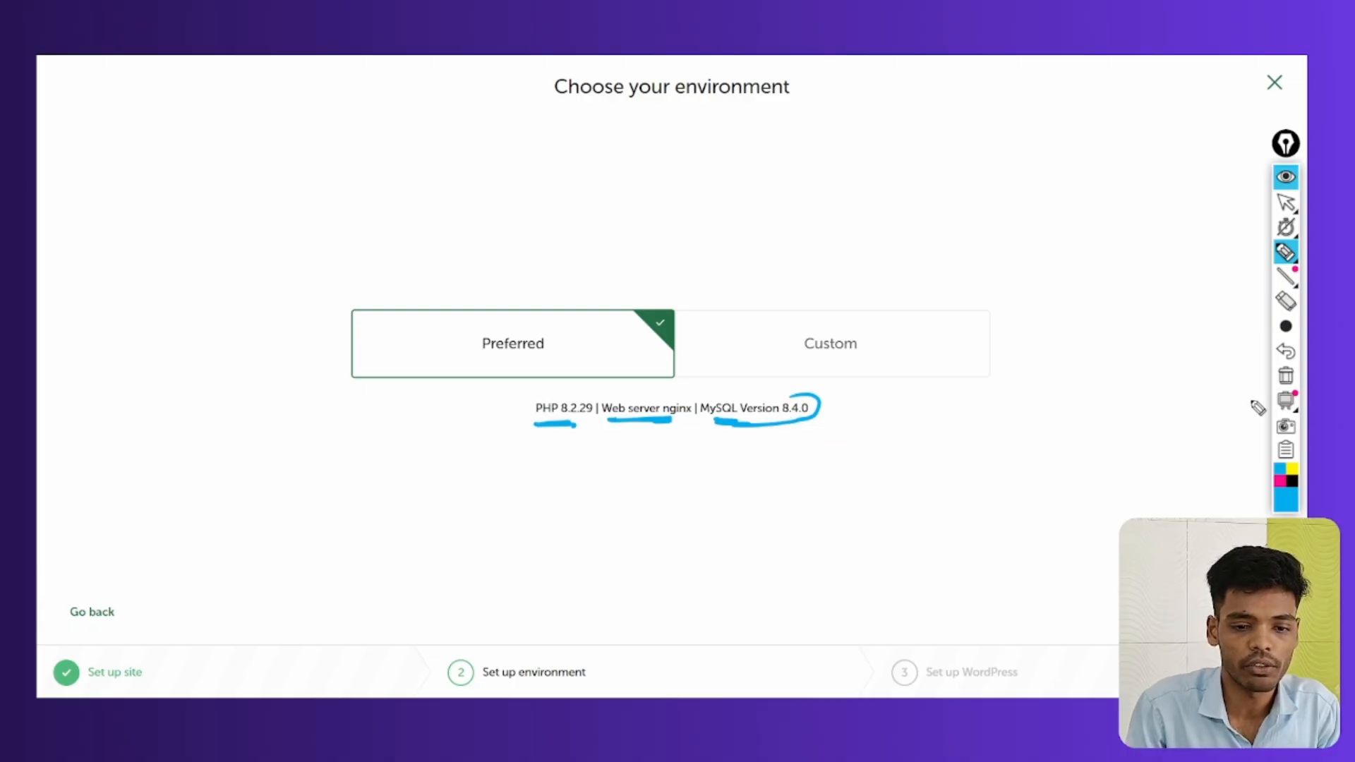
click(1286, 375)
click(1286, 203)
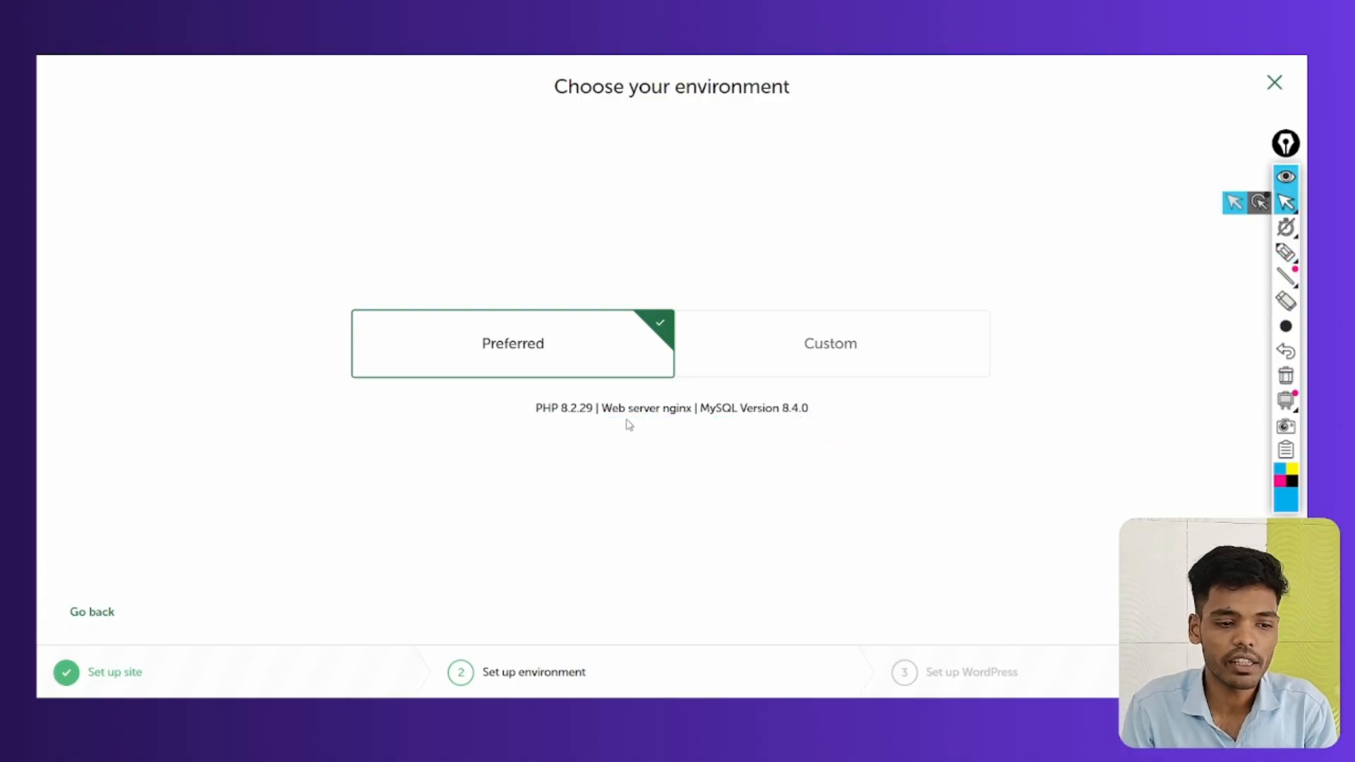
Toggle between Custom and Preferred, leaving Preferred selected
click(823, 342)
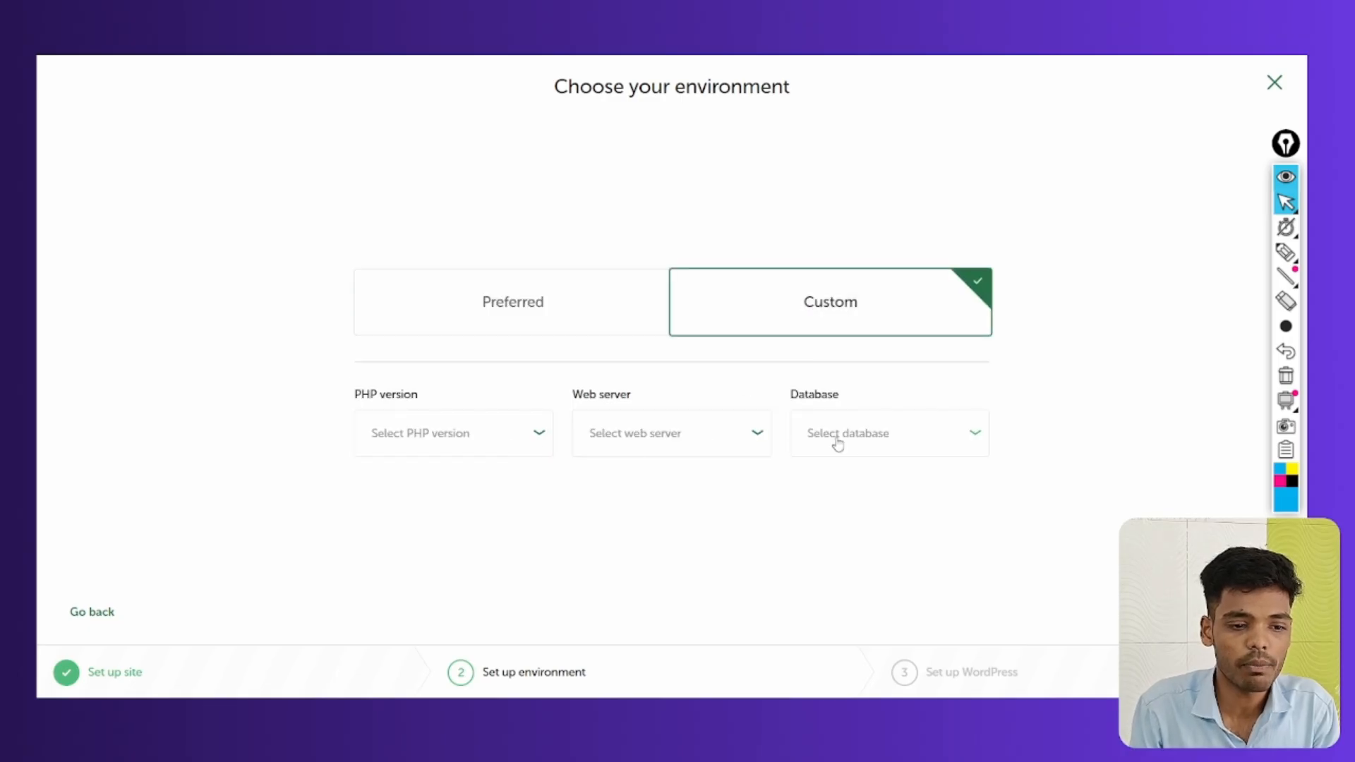
click(574, 302)
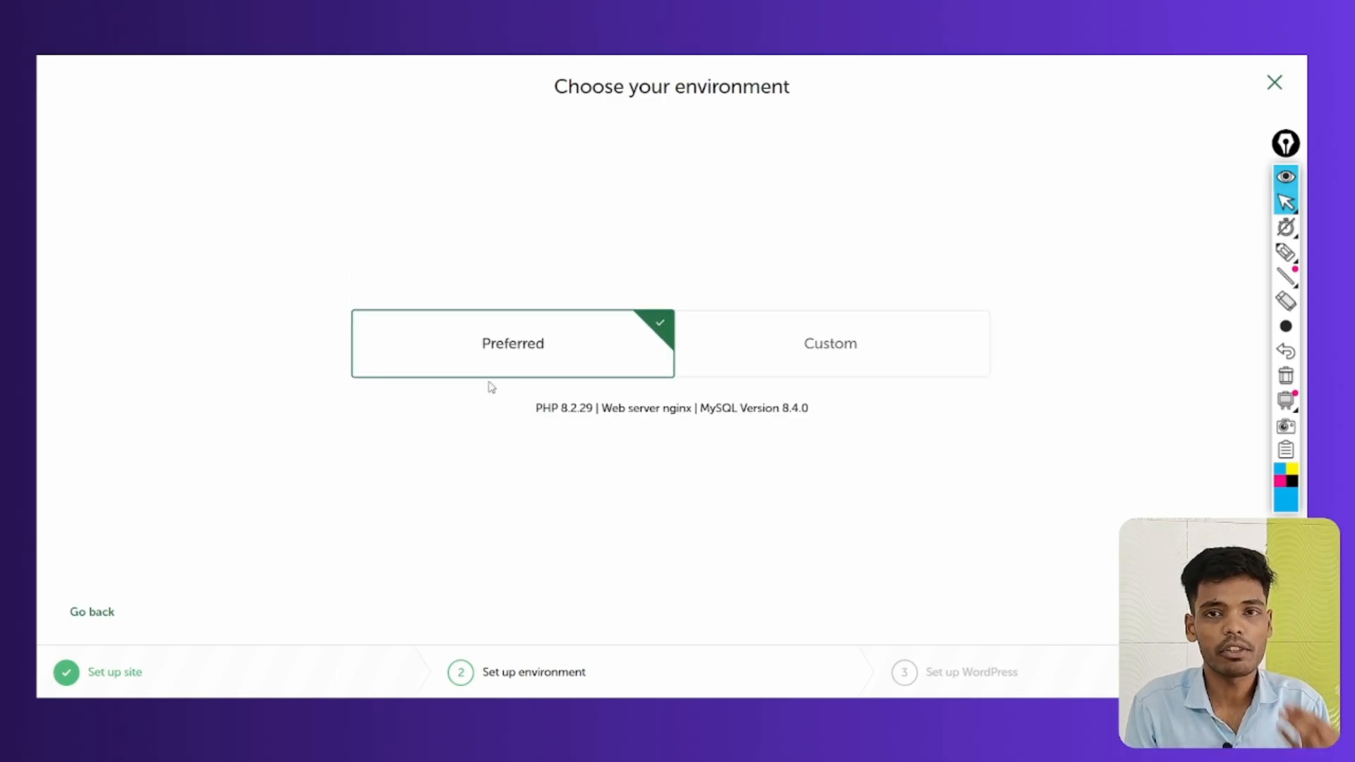
click(825, 366)
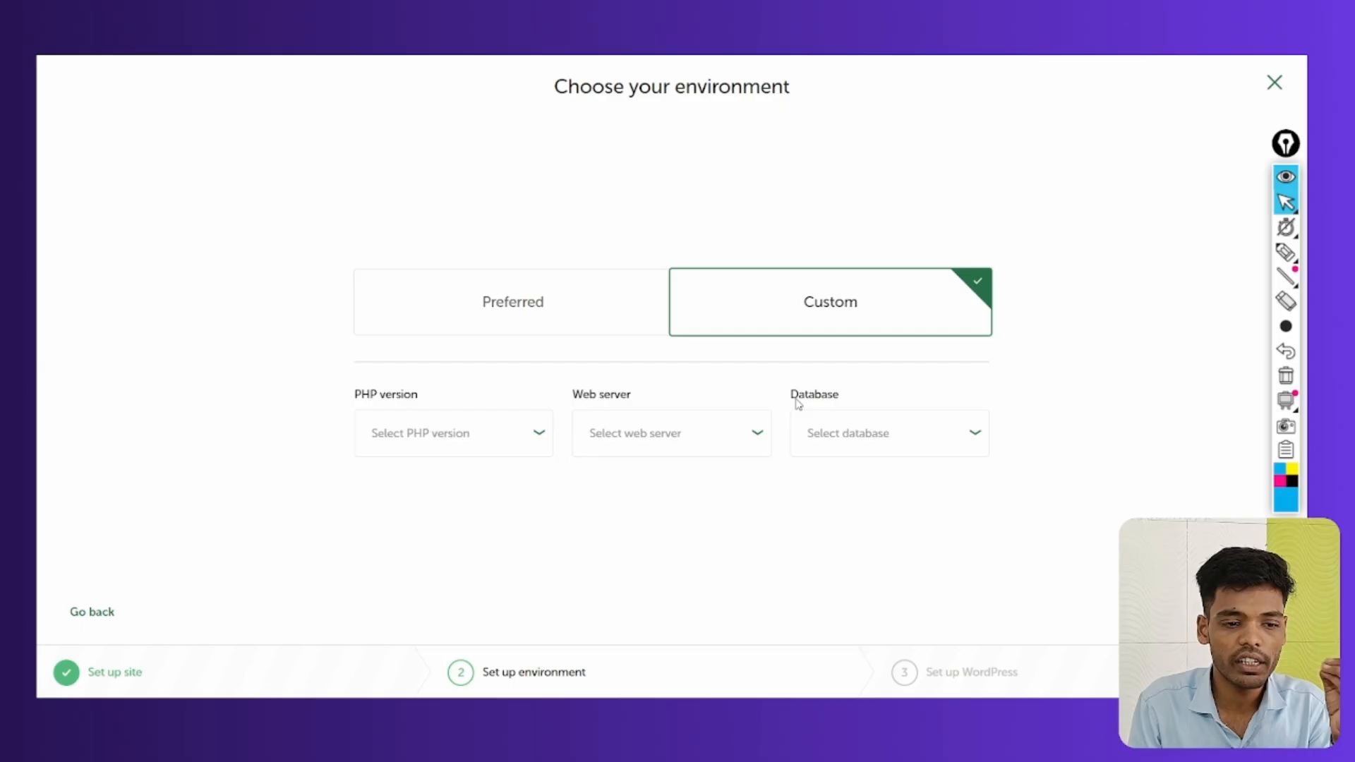
click(516, 301)
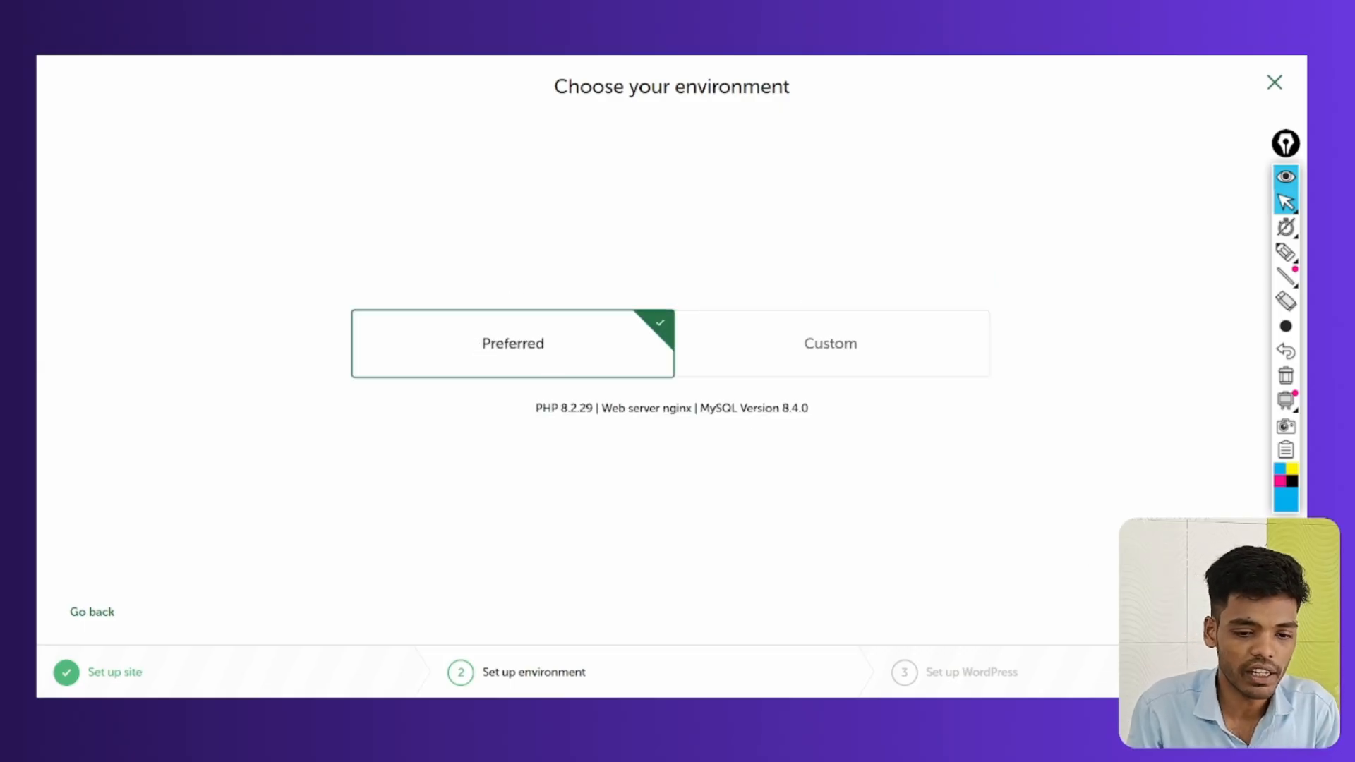
Continue to Set up WordPress and enter the admin username and password
key(Return)
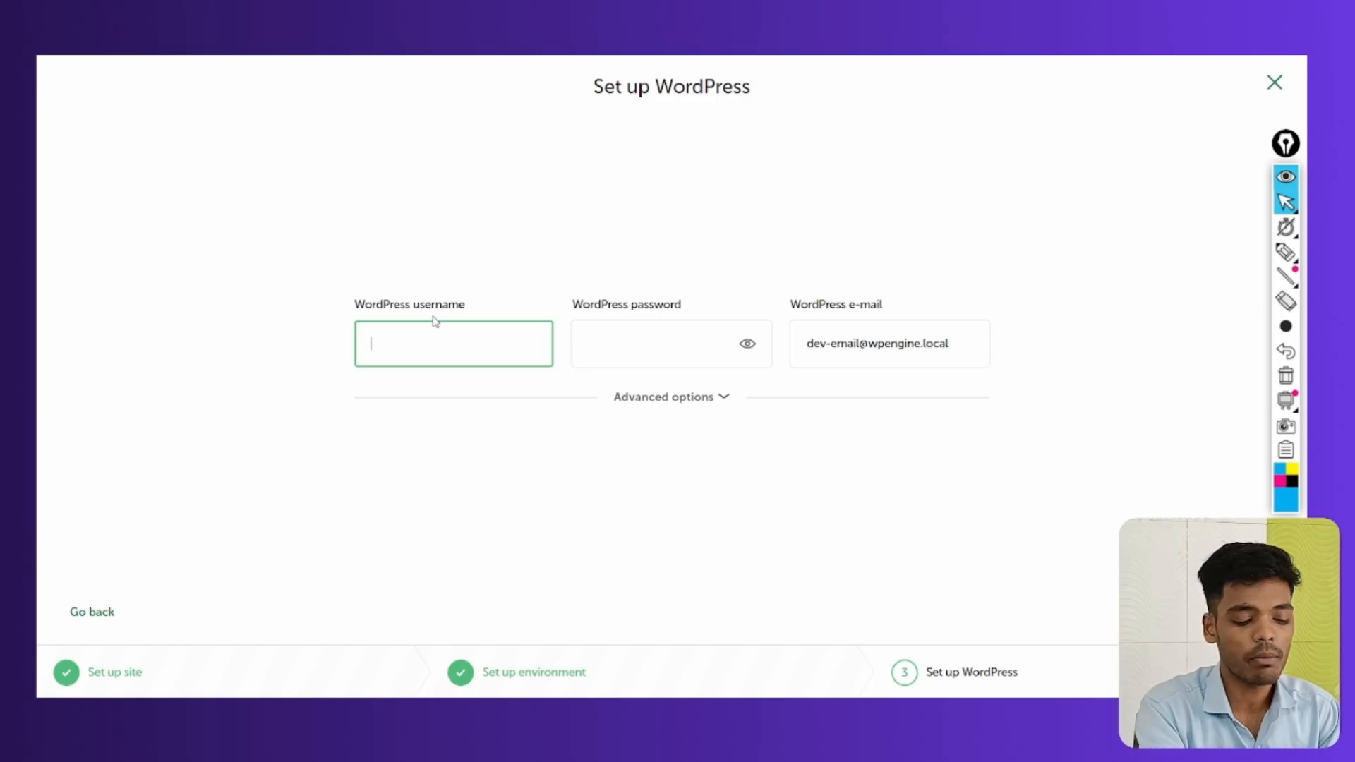
text(sma)
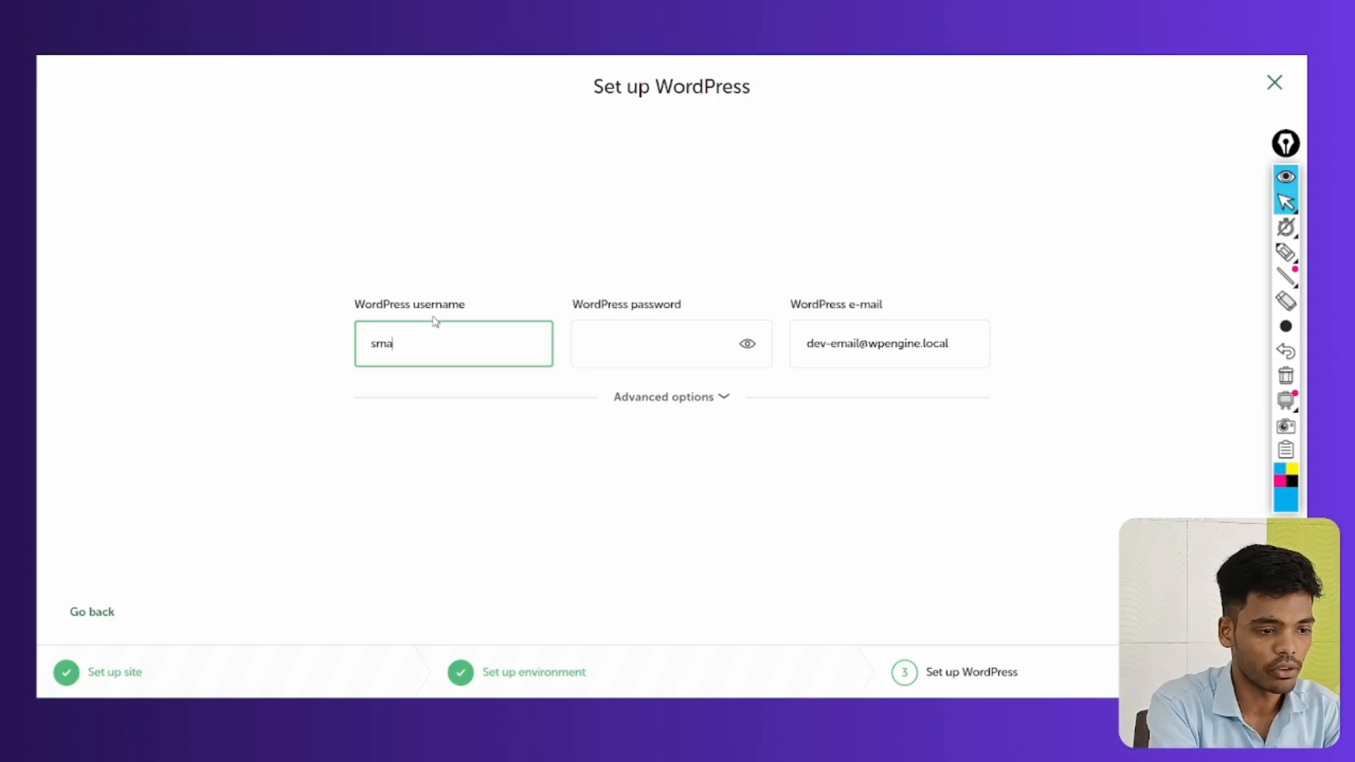
text(rtmarketingzone)
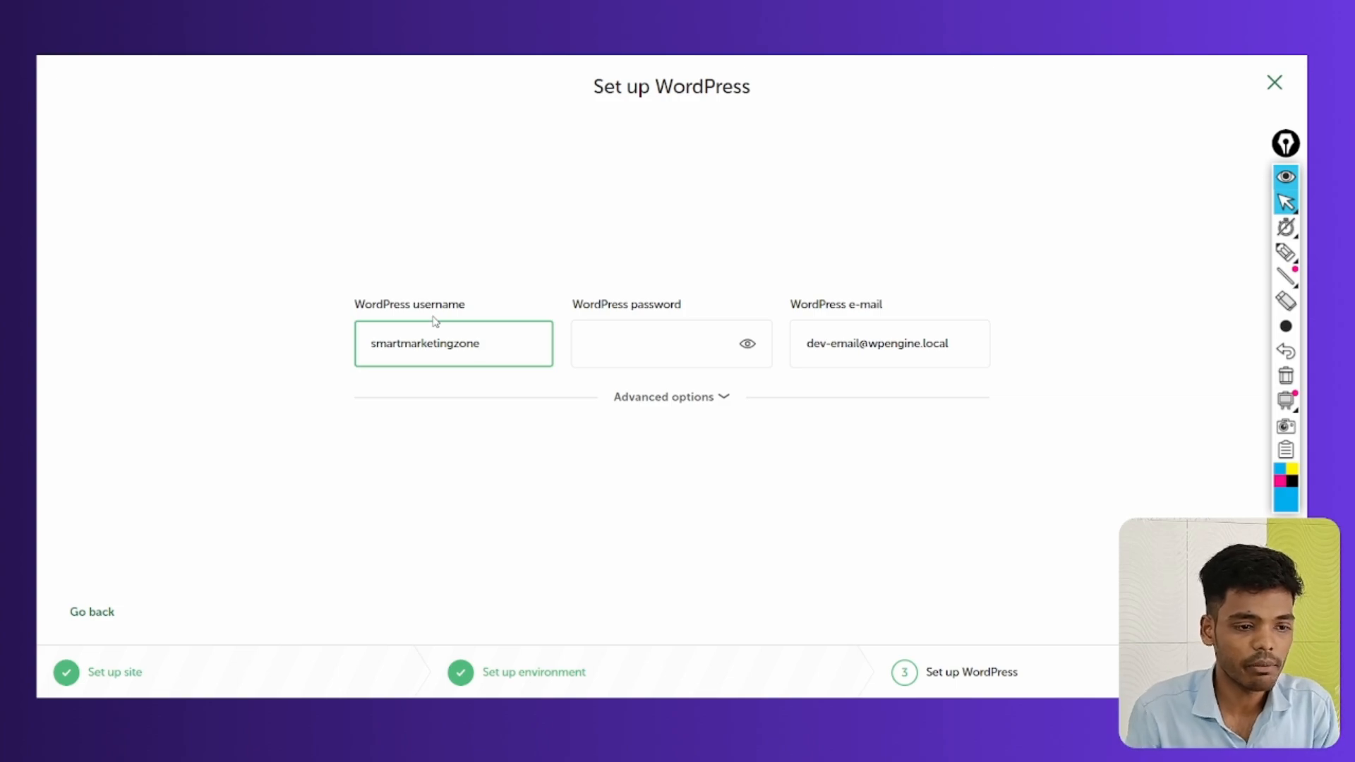
click(668, 342)
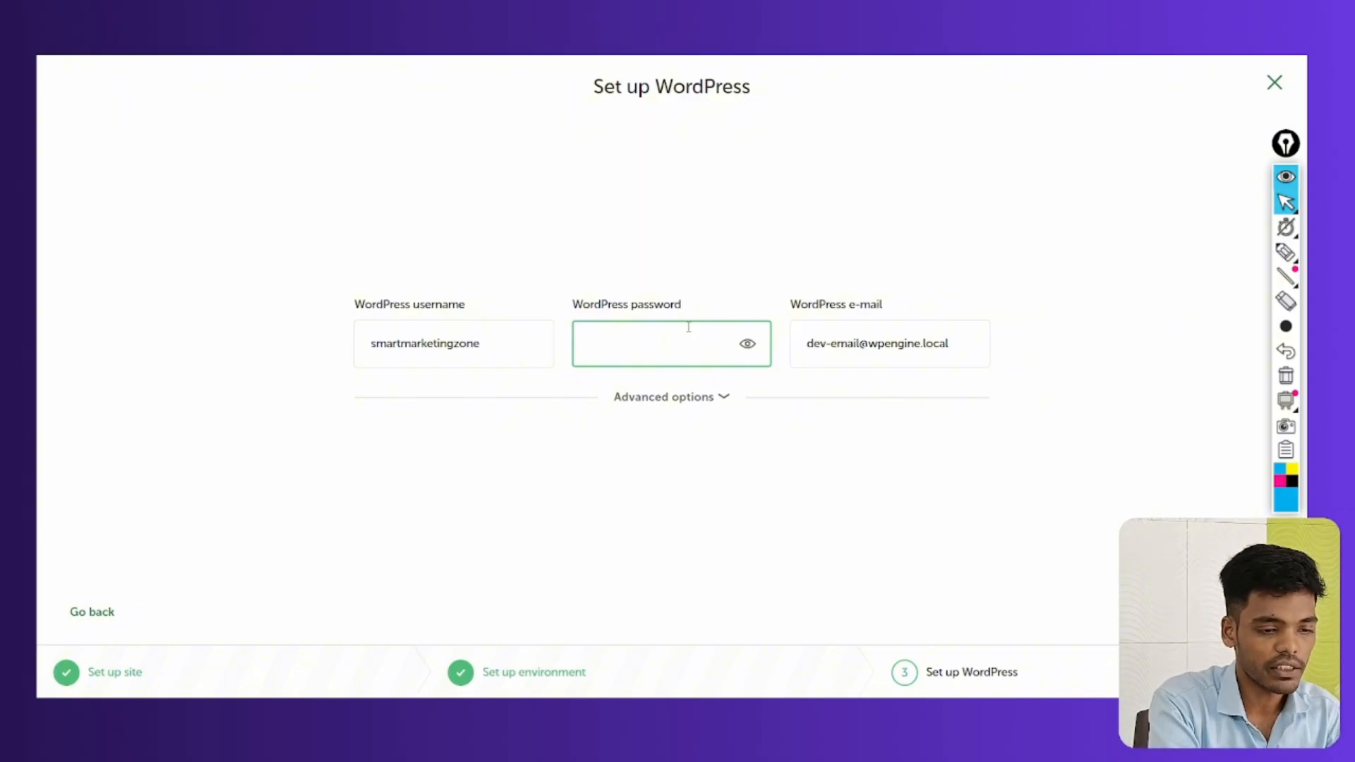
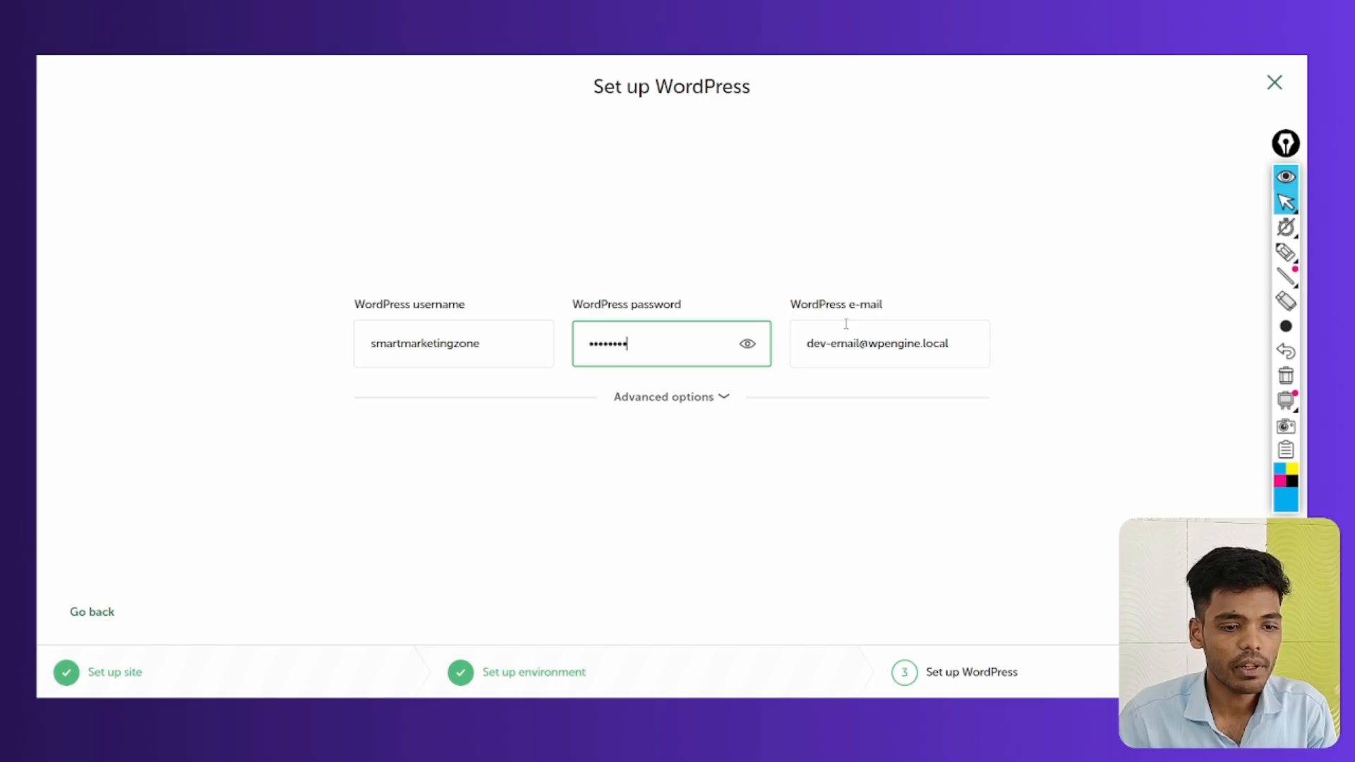
Replace the default WordPress admin e-mail with a new e-mail address
triple_click(902, 353)
key(BackSpace)
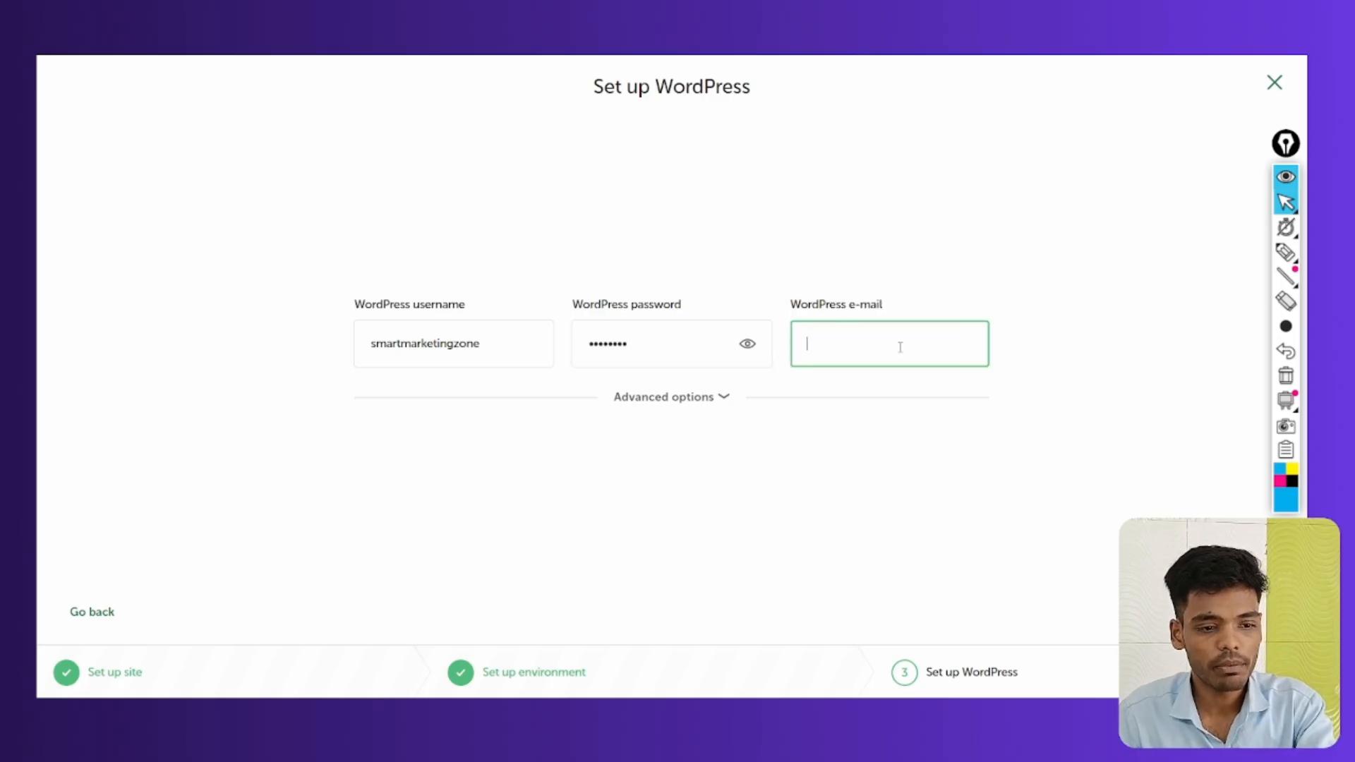
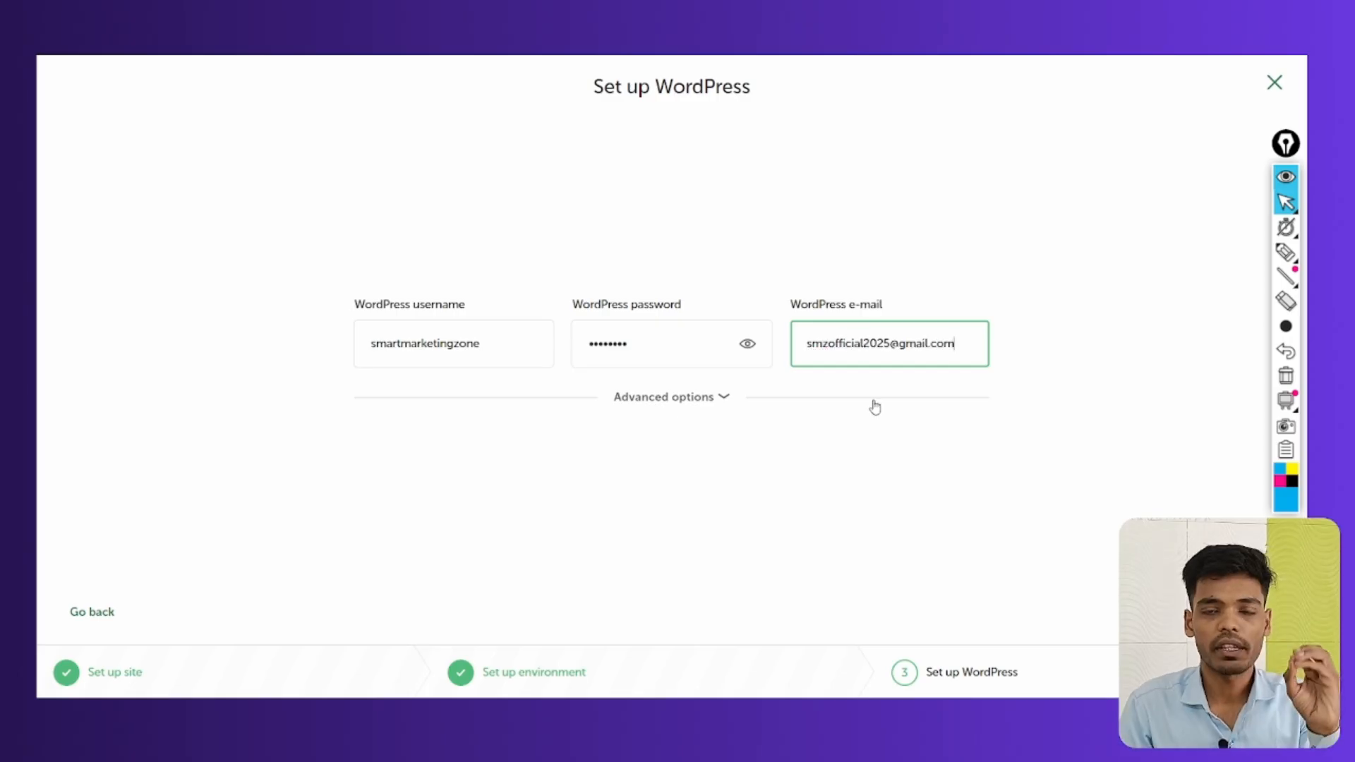
Keep Multisite set to No under Advanced options and add the site
click(717, 399)
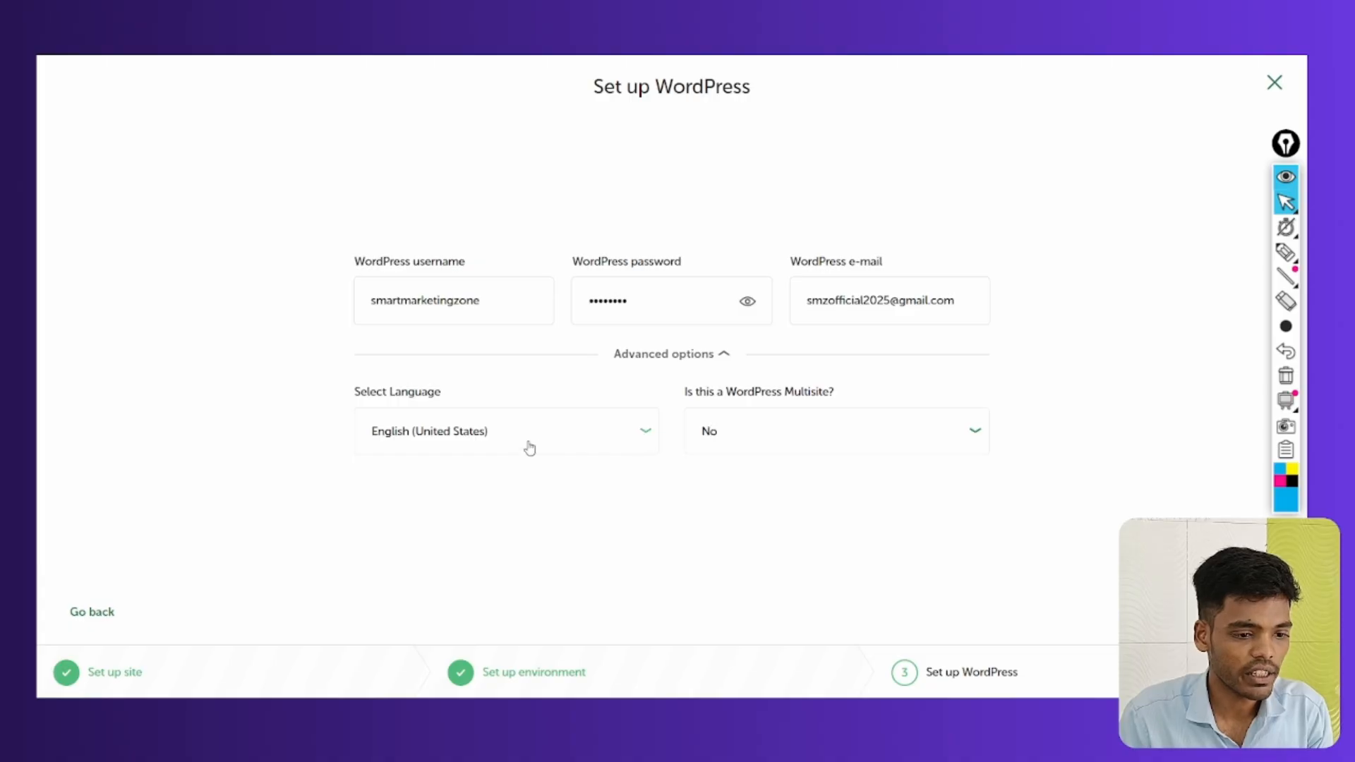
click(740, 439)
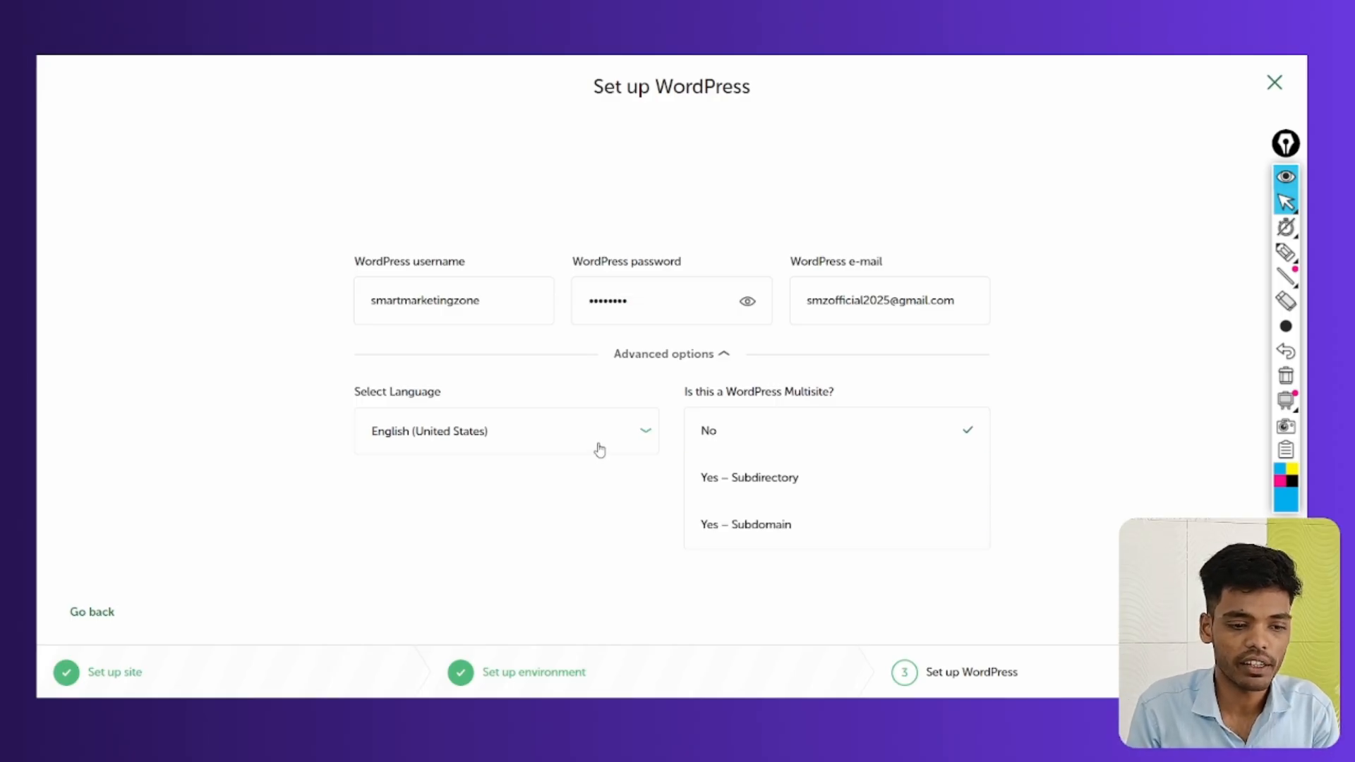
click(733, 421)
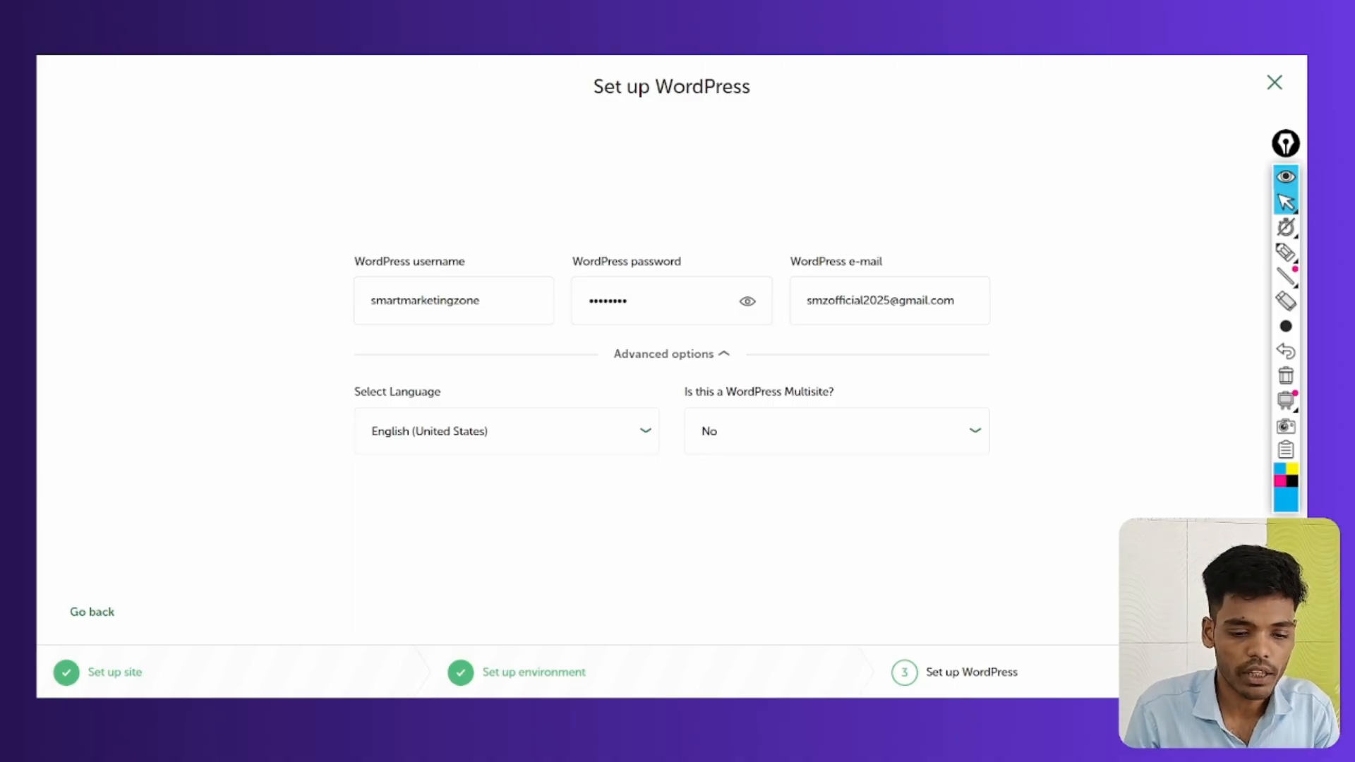
click(1228, 672)
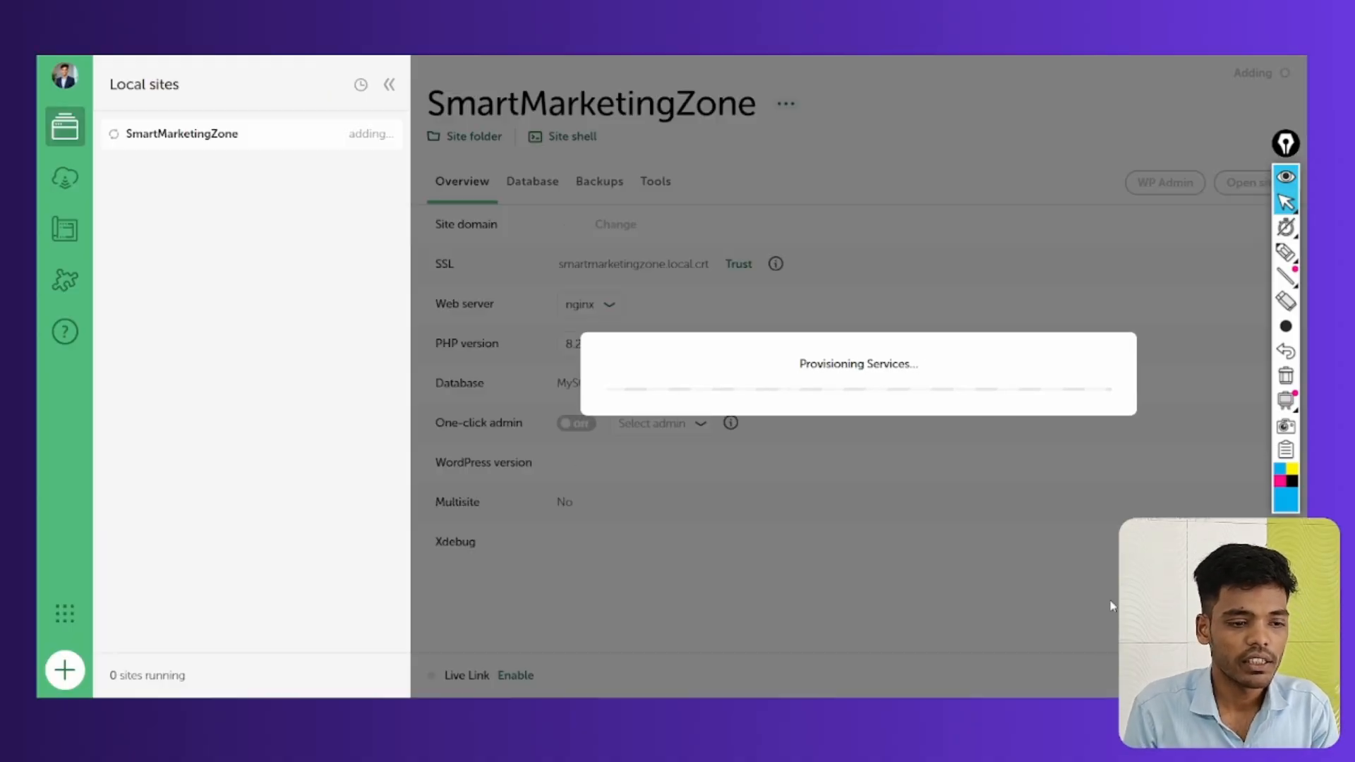
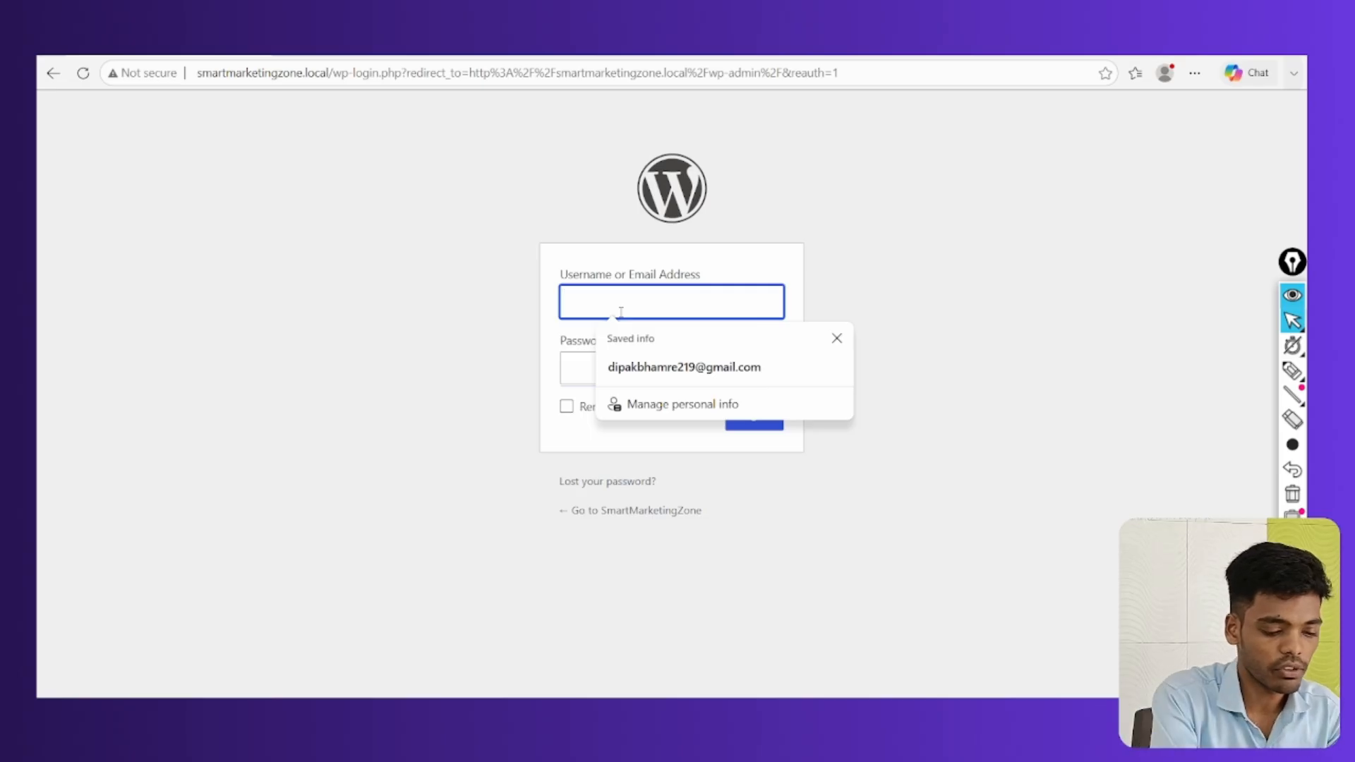
Log in to the SmartMarketingZone admin with the saved username suggestion and the account password
text(smar)
click(602, 373)
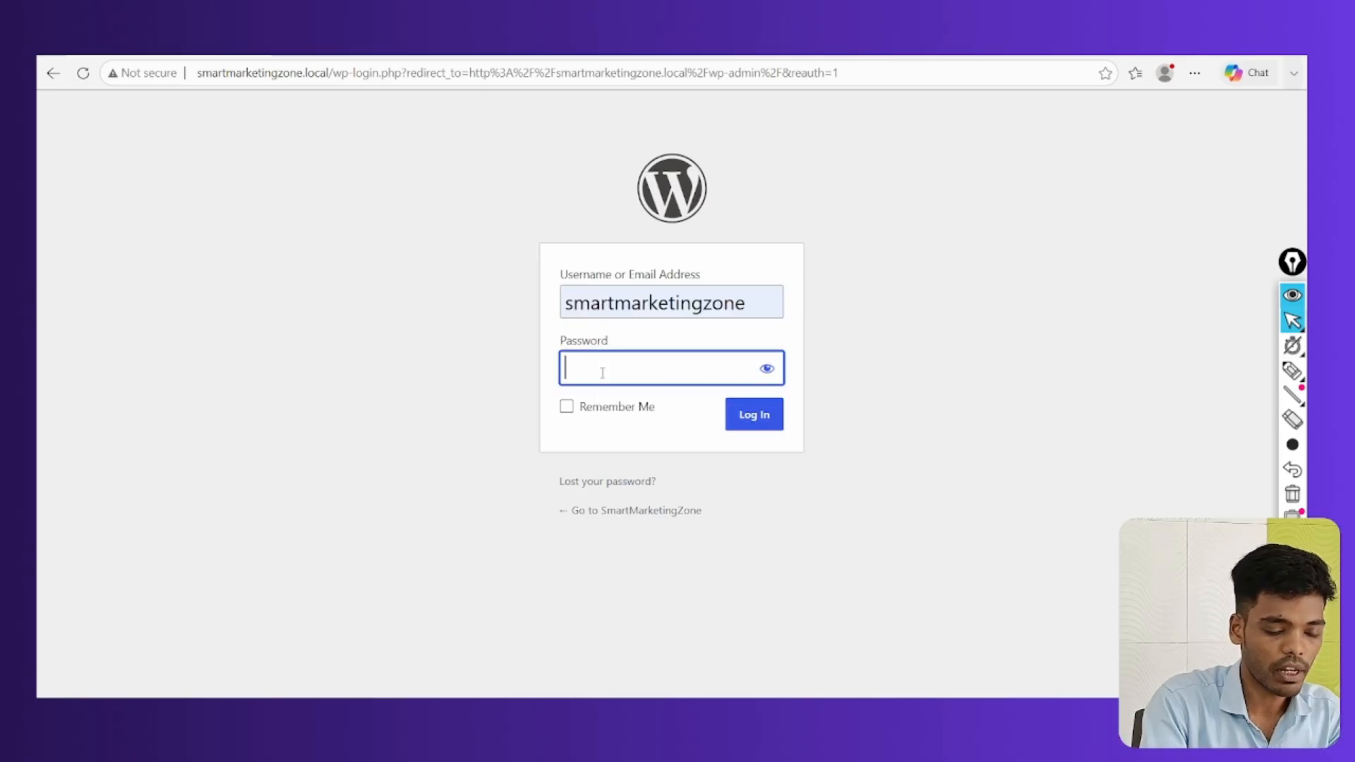
text(s*******)
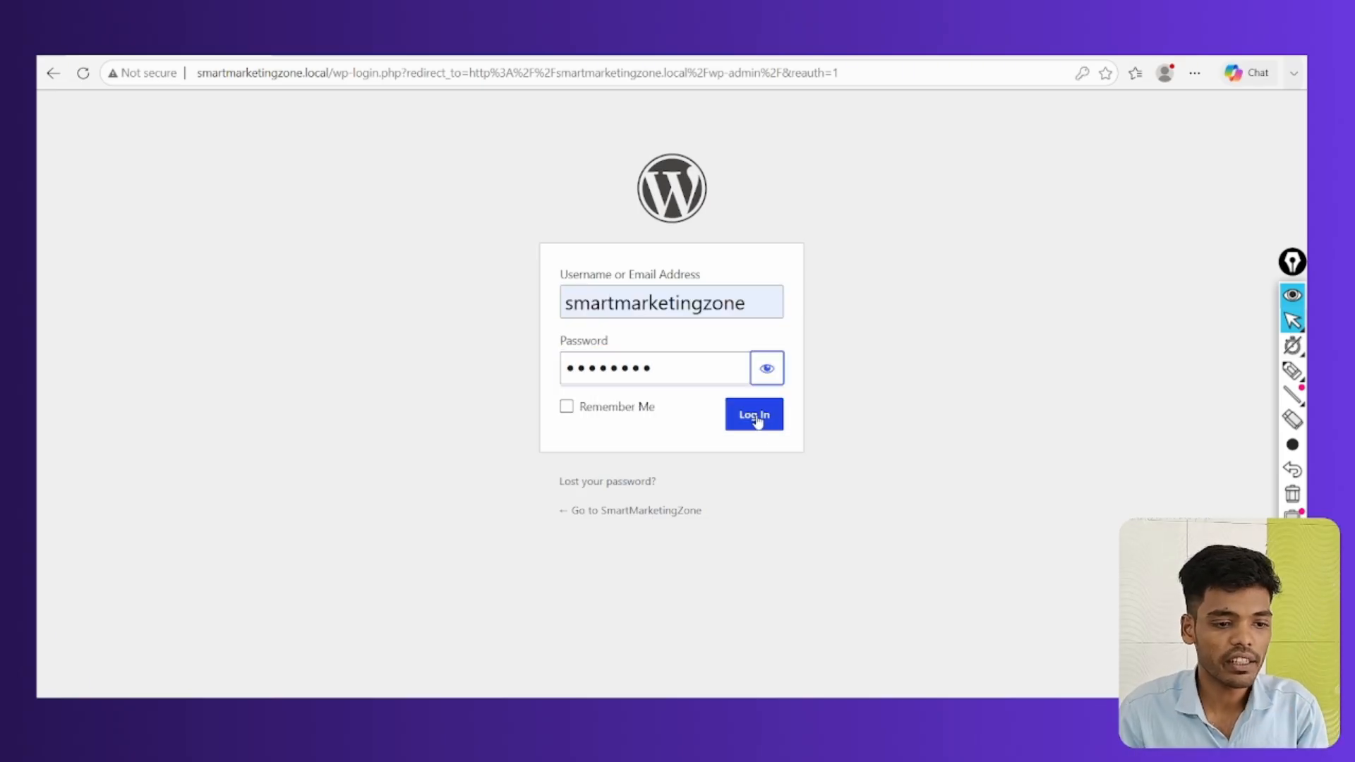
click(755, 419)
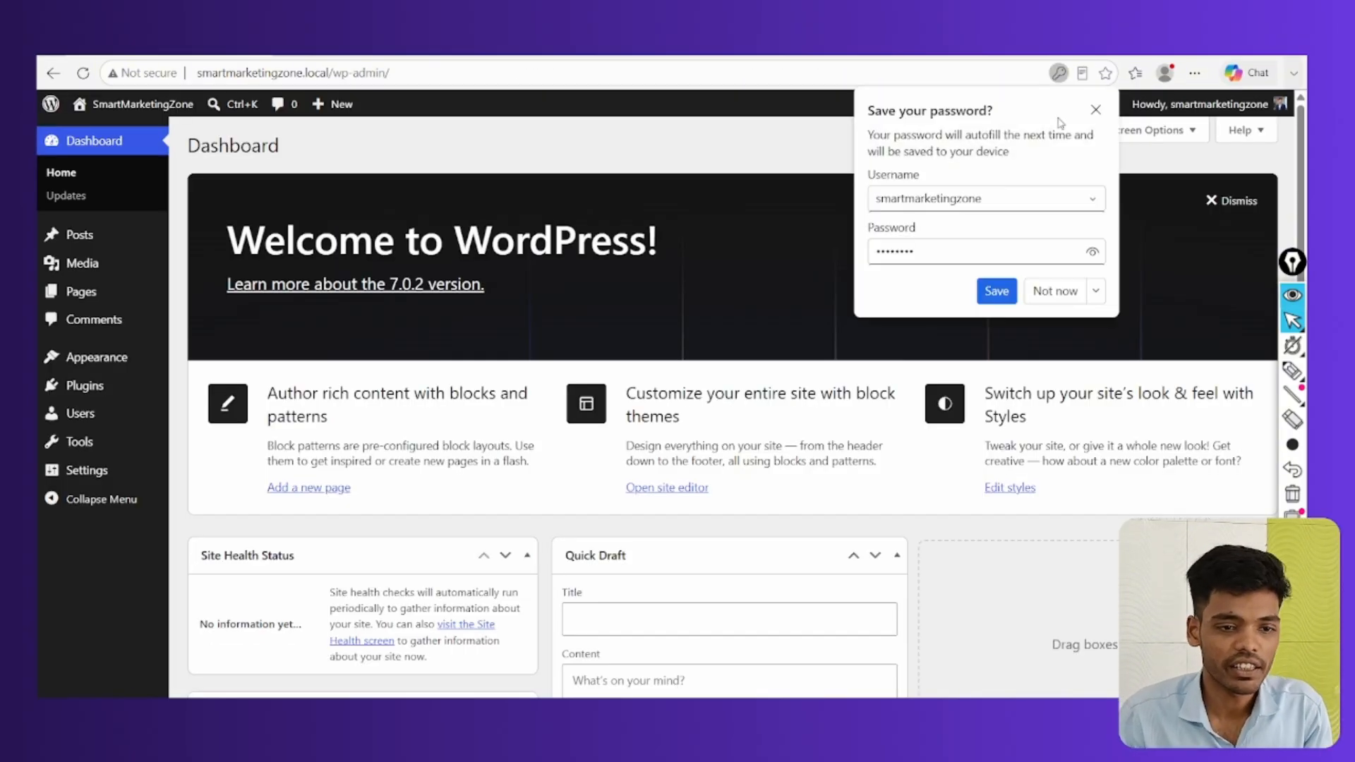
Dismiss the browser's 'Save your password?' popup and scroll through the Dashboard
click(1095, 110)
scroll(629, 520, down, 5)
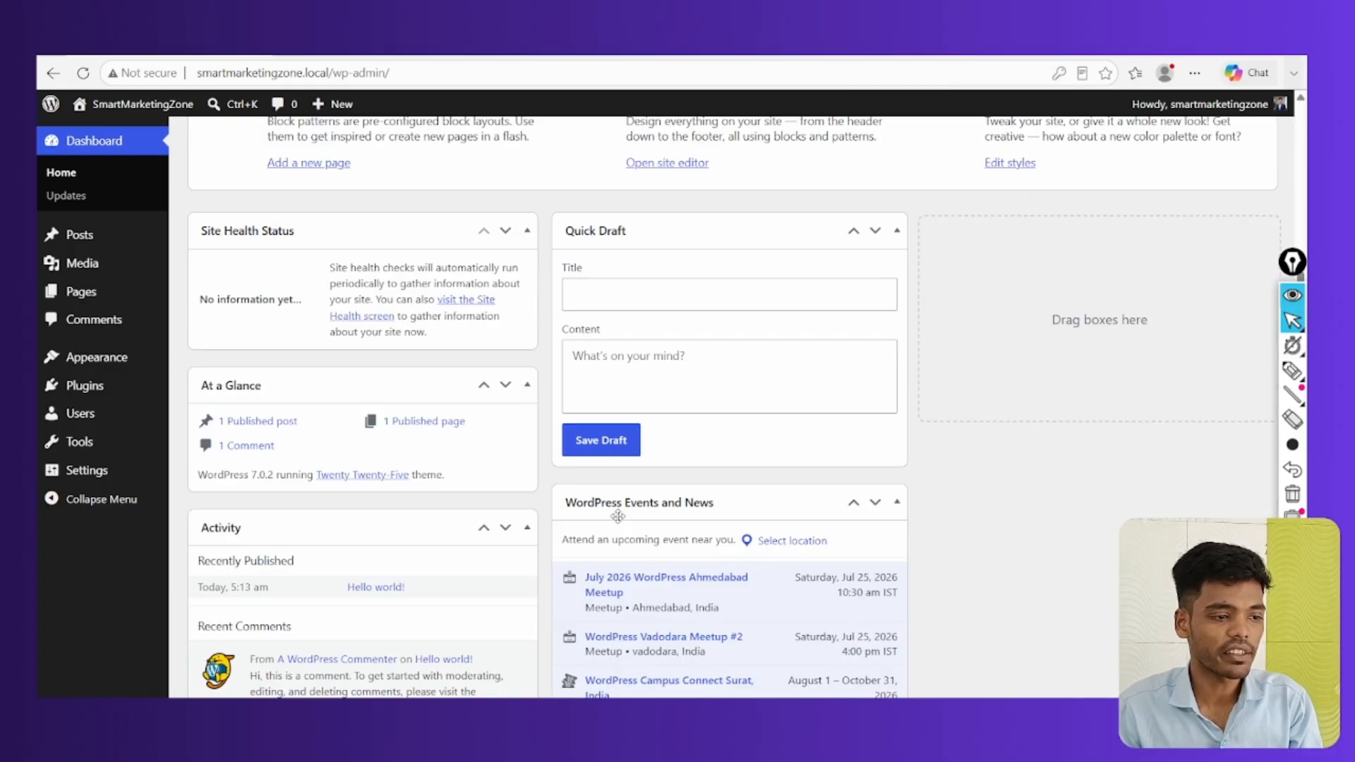
scroll(618, 516, down, 3)
scroll(605, 514, up, 8)
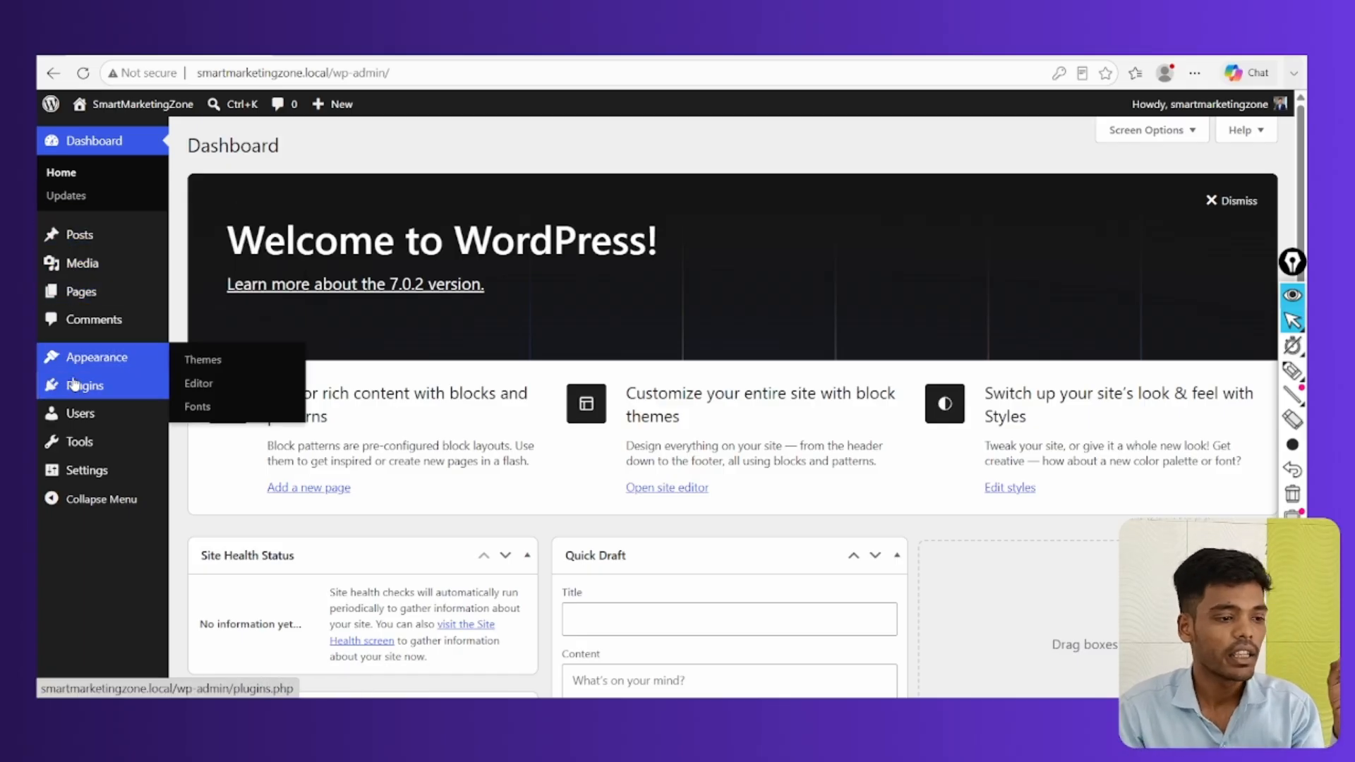
mouse_move(83, 384)
mouse_move(99, 362)
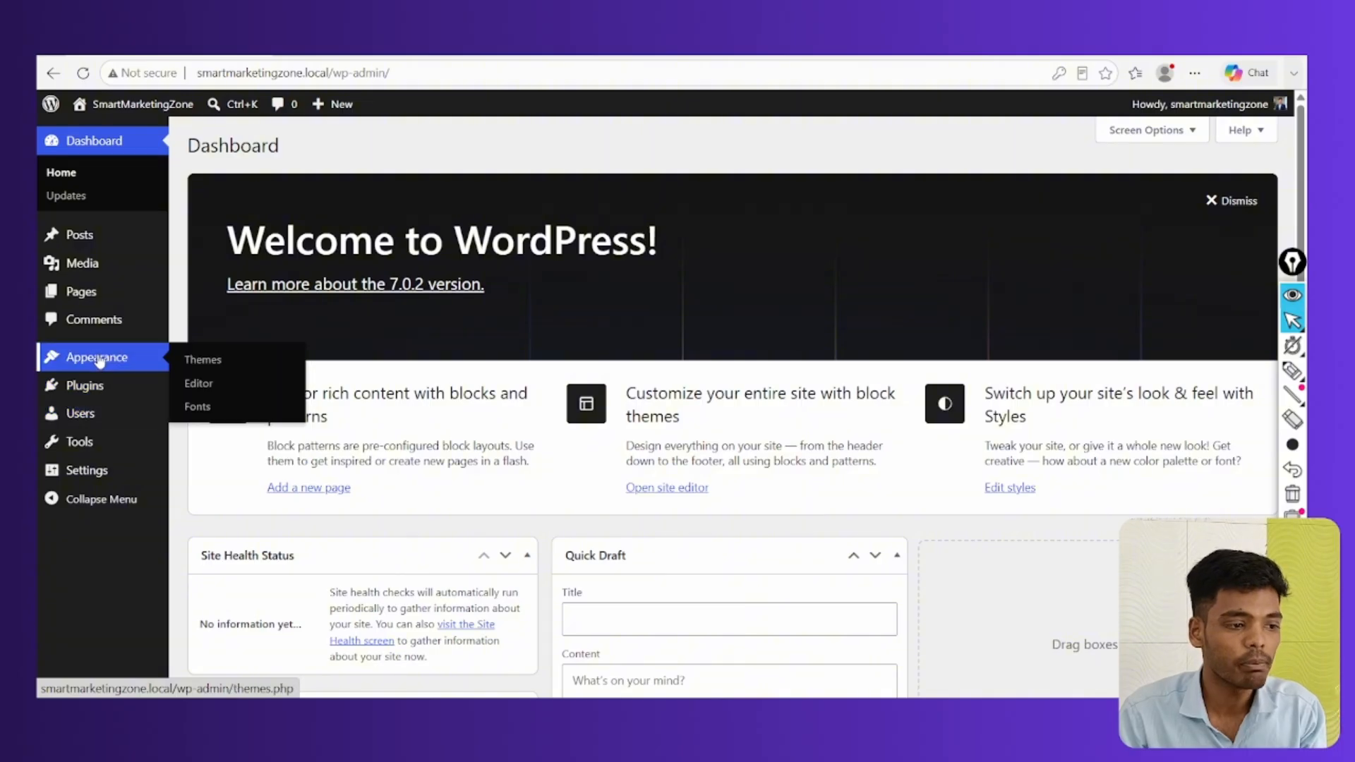
Install the Astra theme from the Popular list under Appearance > Themes > Add Theme
click(191, 362)
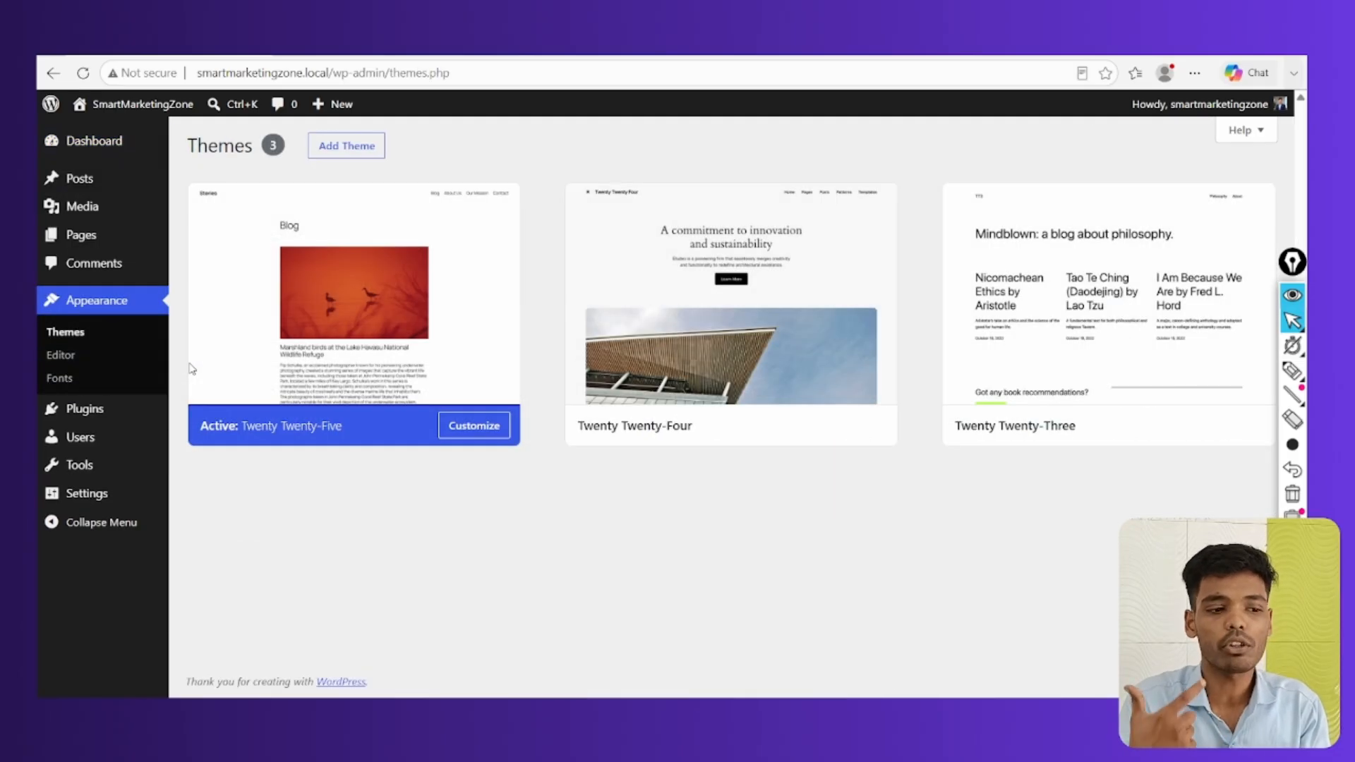
click(344, 151)
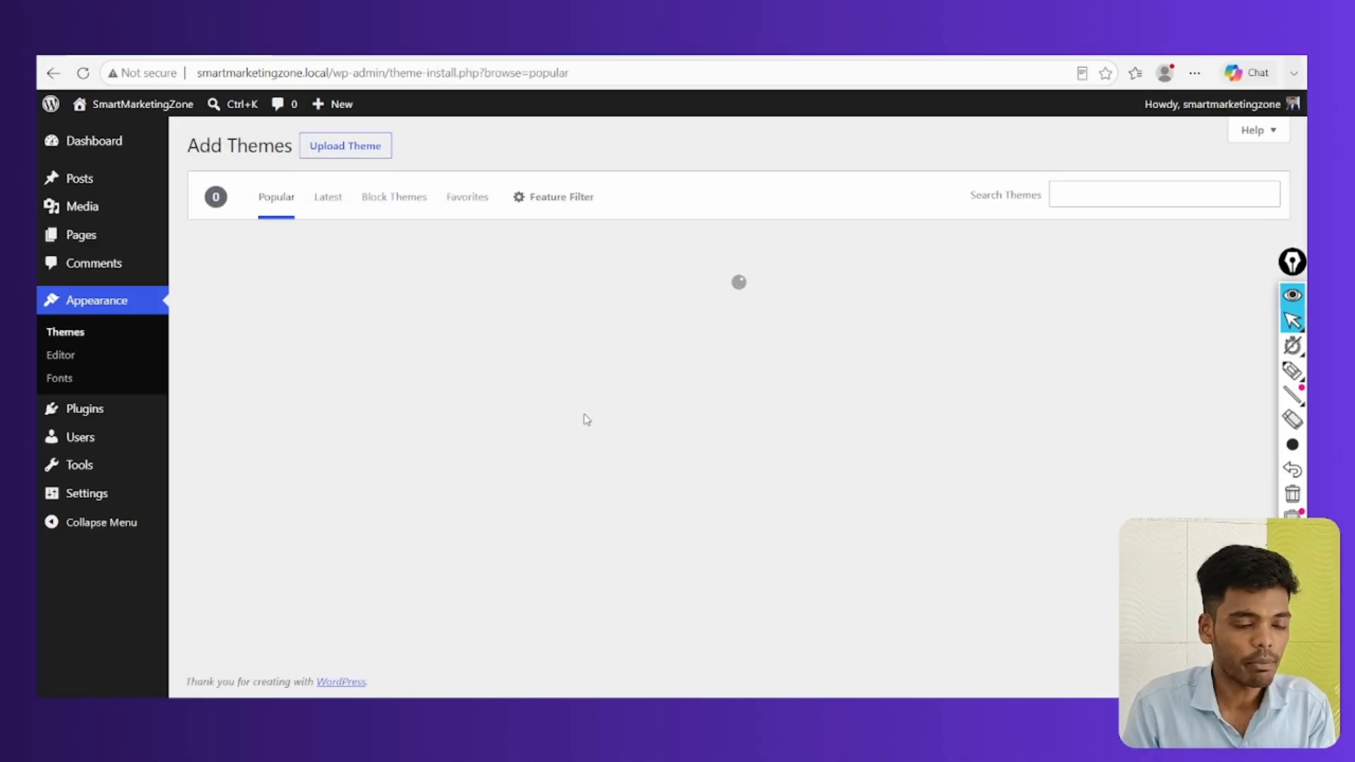
scroll(714, 416, down, 3)
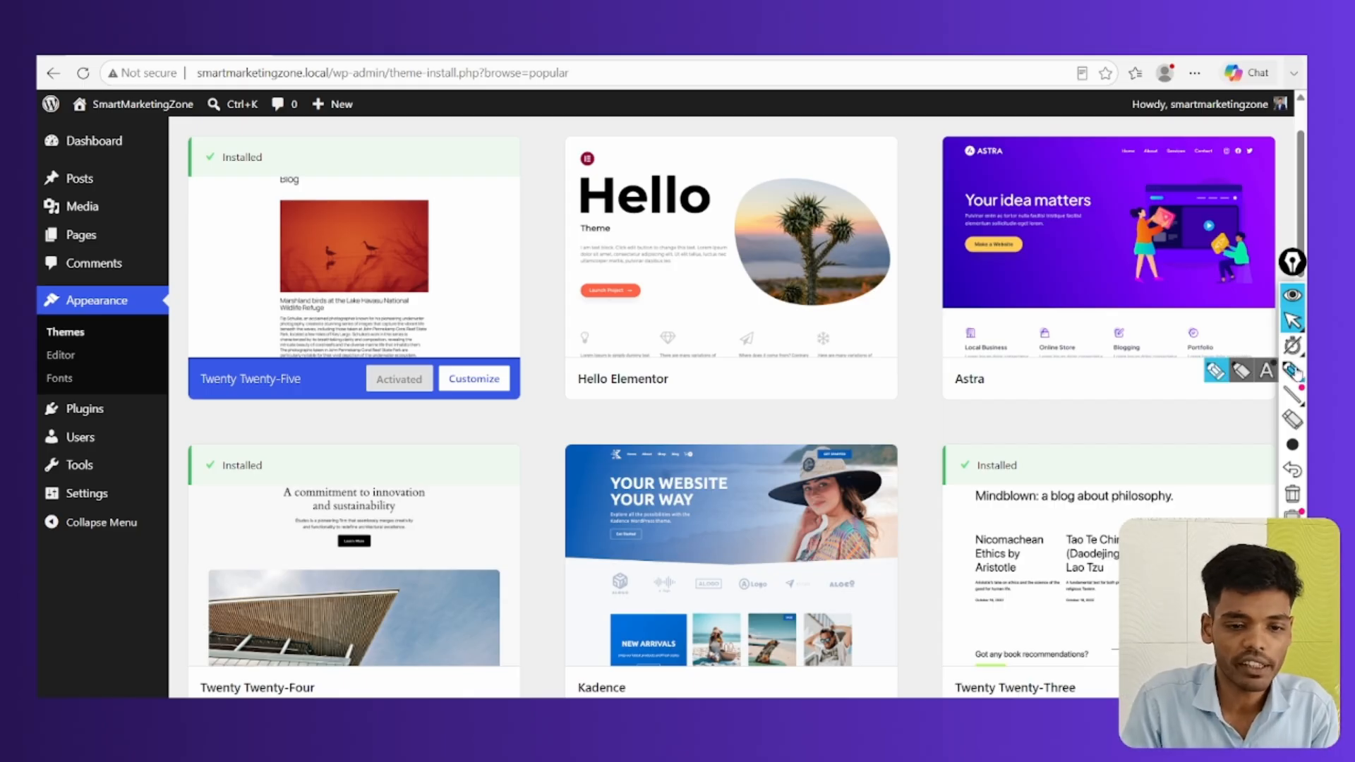
click(1292, 369)
drag(995, 363, 987, 358)
mouse_move(673, 368)
mouse_down()
mouse_move(632, 409)
mouse_move(554, 394)
mouse_up()
click(1292, 496)
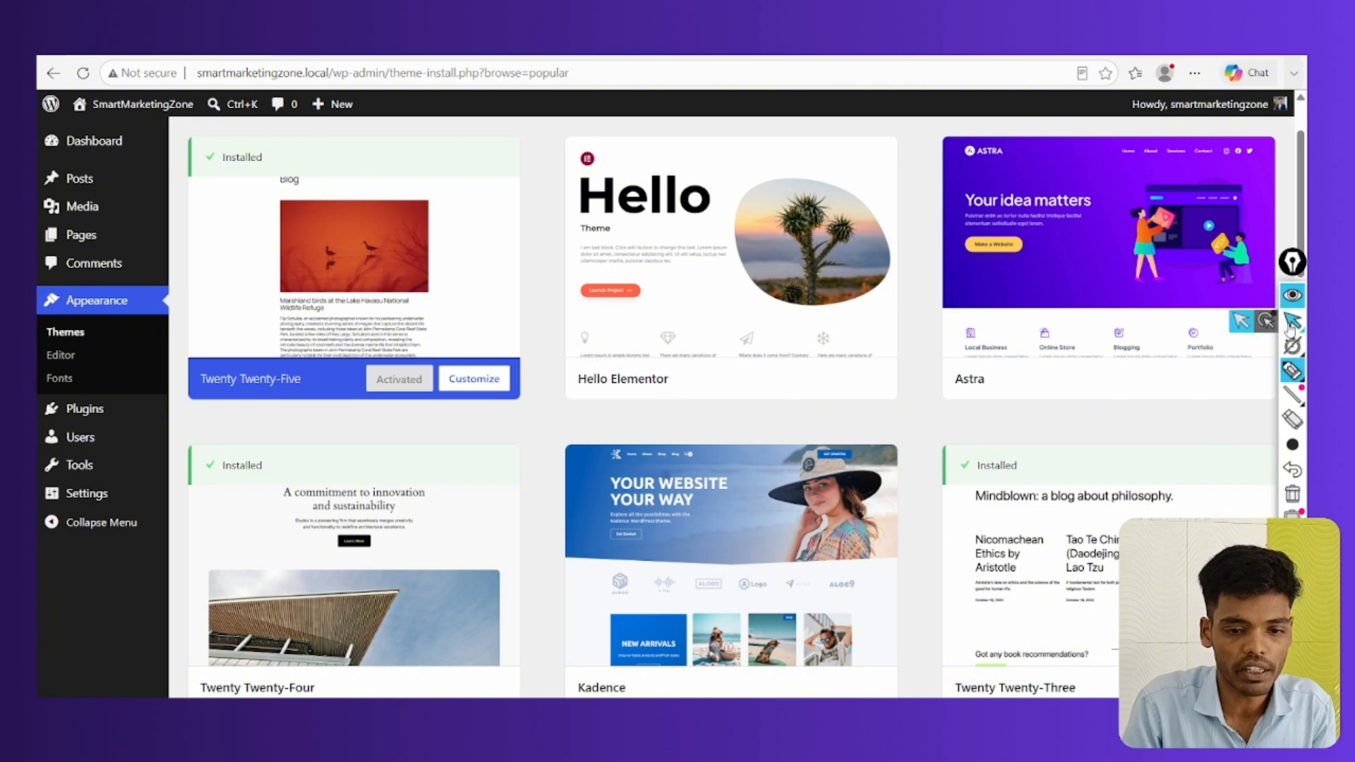
click(1292, 321)
click(1166, 381)
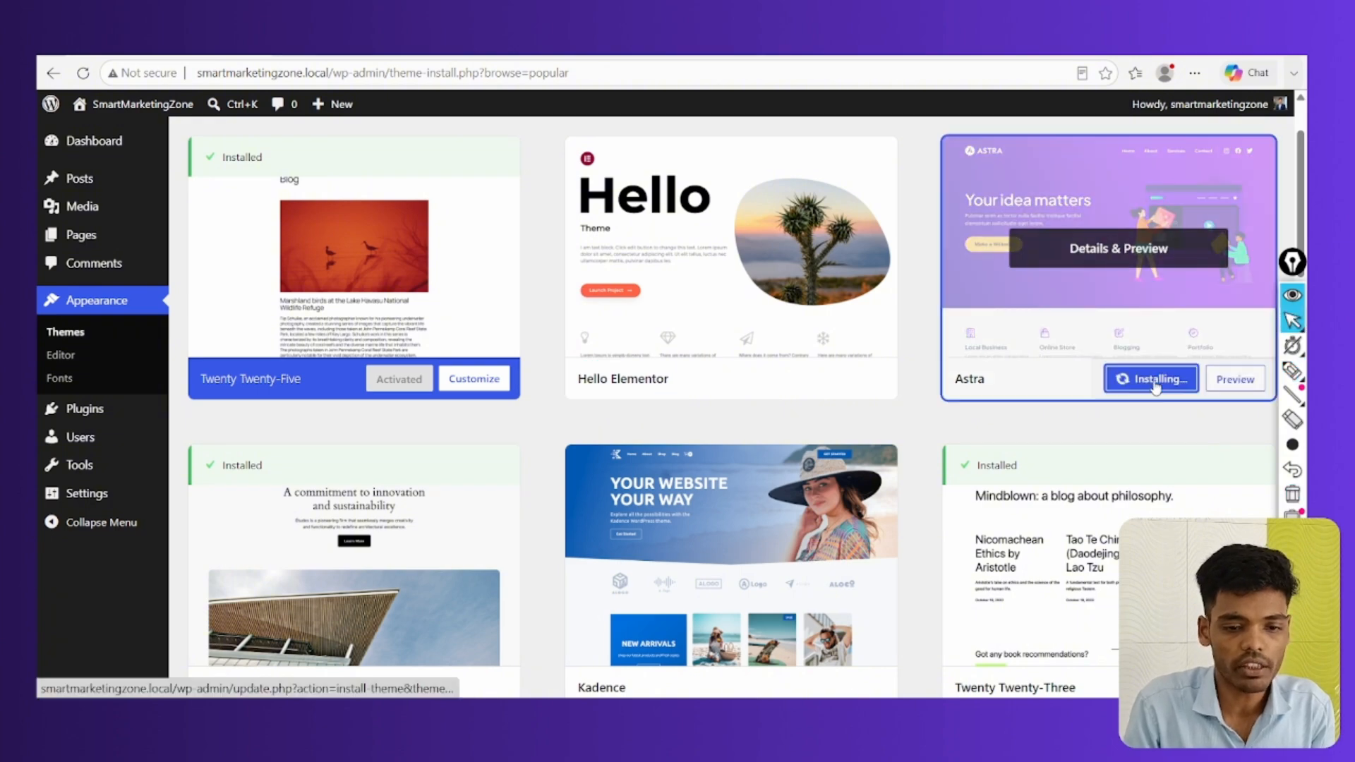
scroll(1073, 376, up, 1)
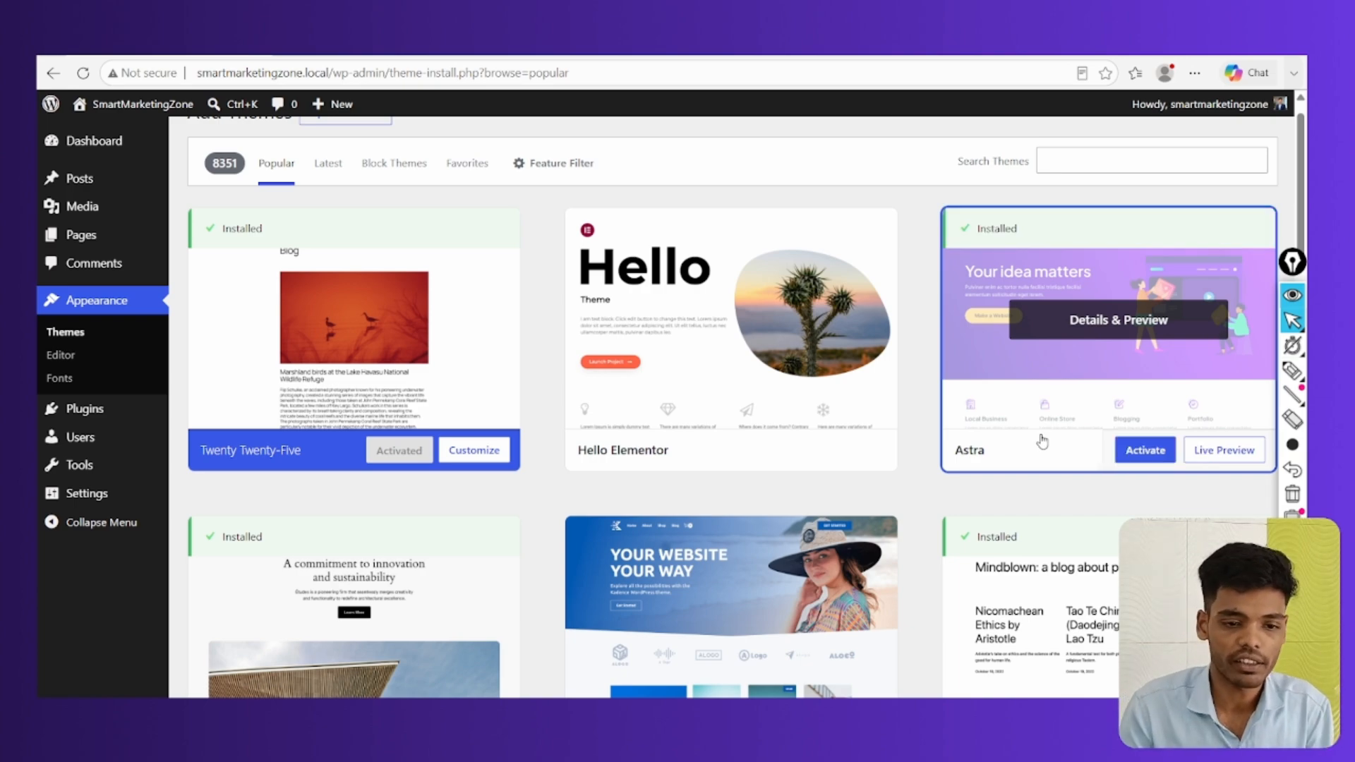
Activate the newly installed Astra theme
click(1142, 457)
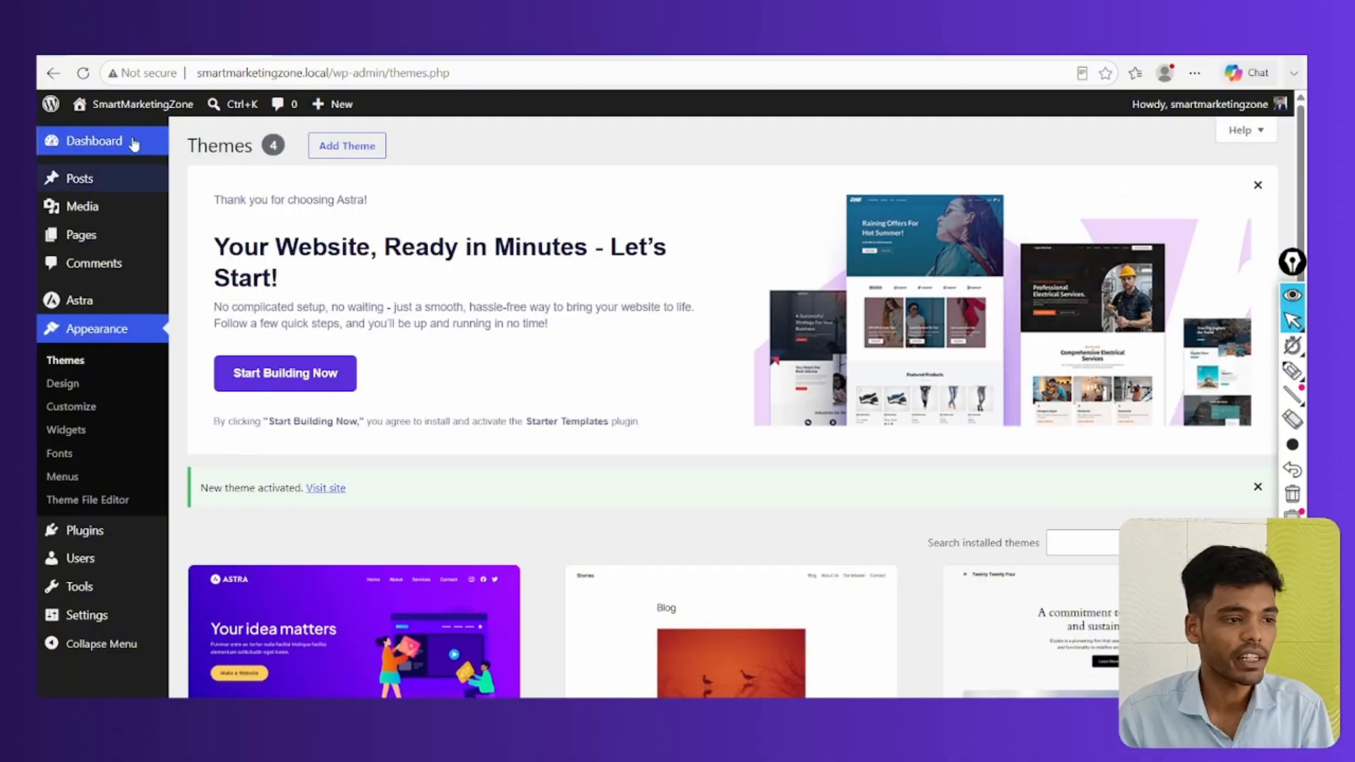
mouse_move(116, 105)
drag(116, 105, 329, 71)
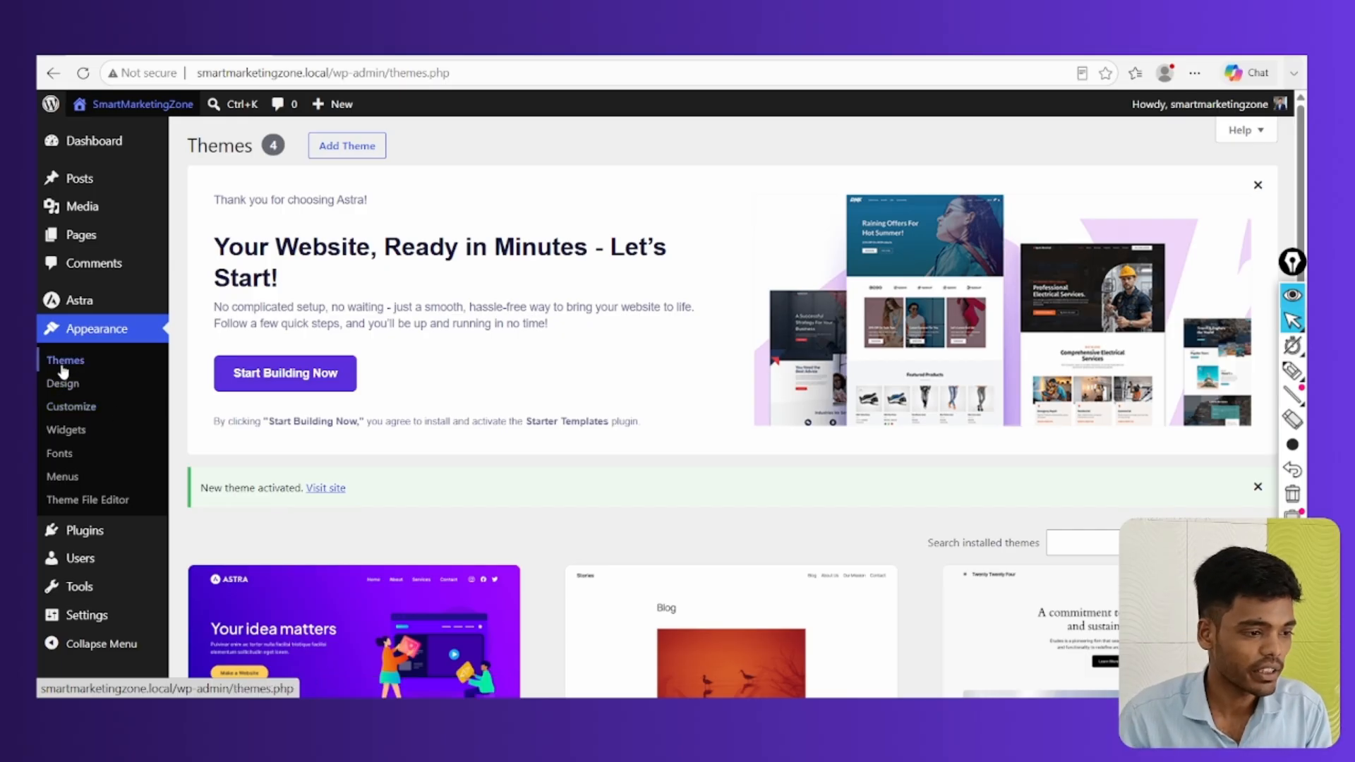
scroll(61, 361, down, 2)
Search the plugin directory for 'elemontor' under Plugins > Add Plugin
click(108, 535)
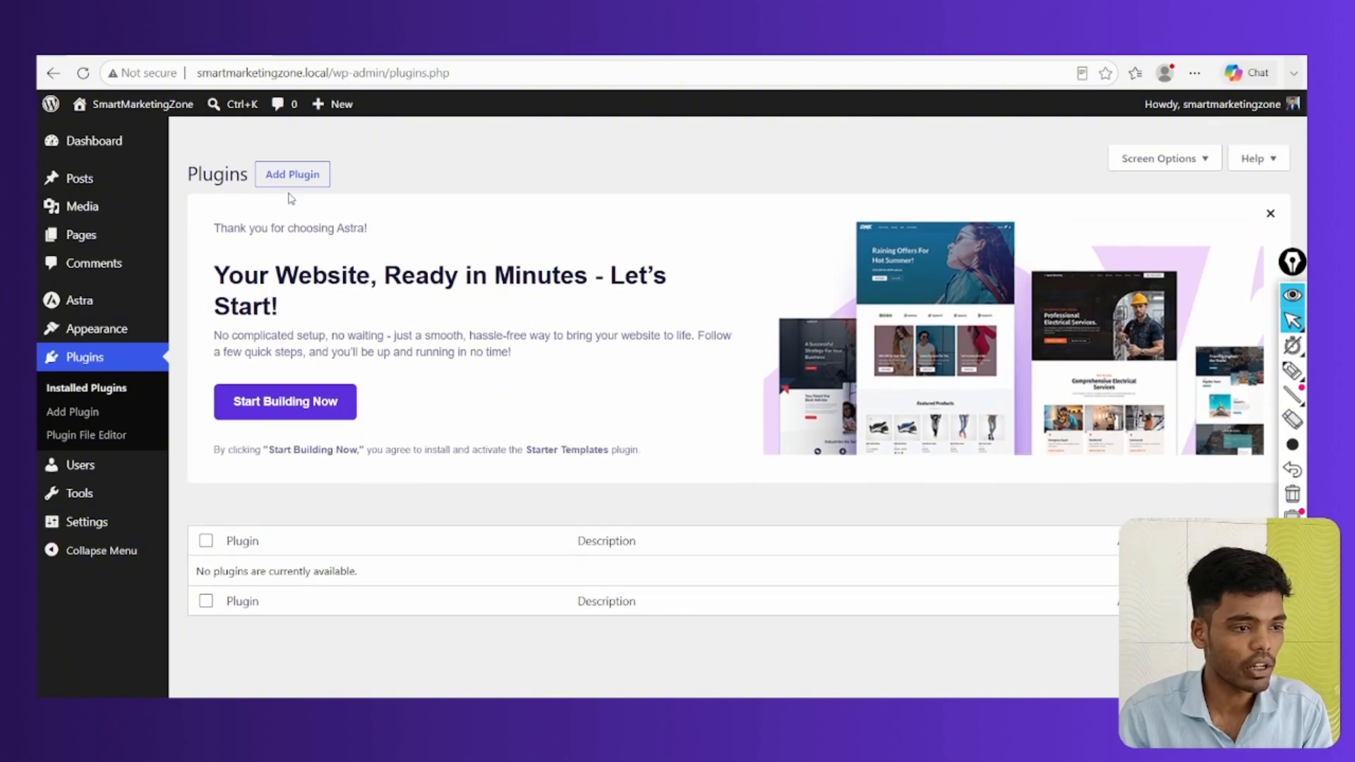
click(296, 153)
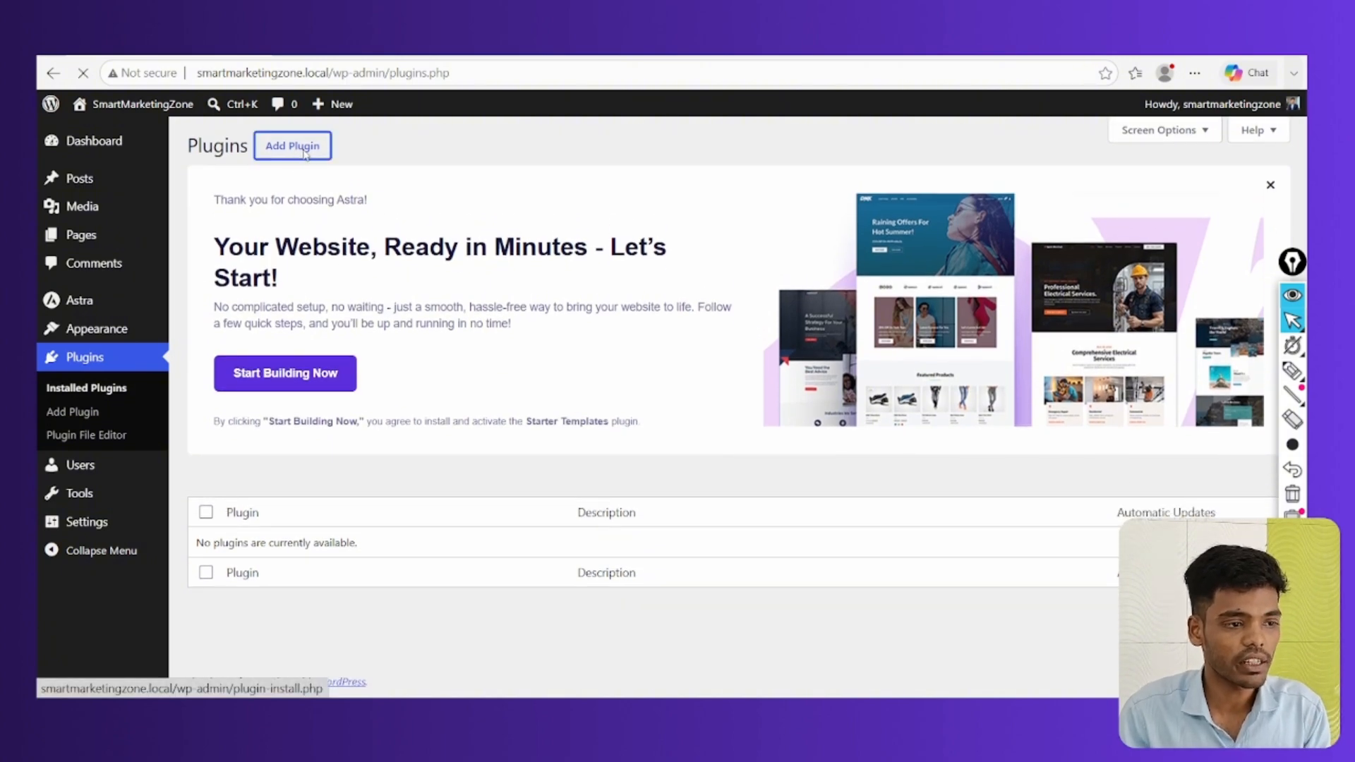
scroll(678, 461, down, 2)
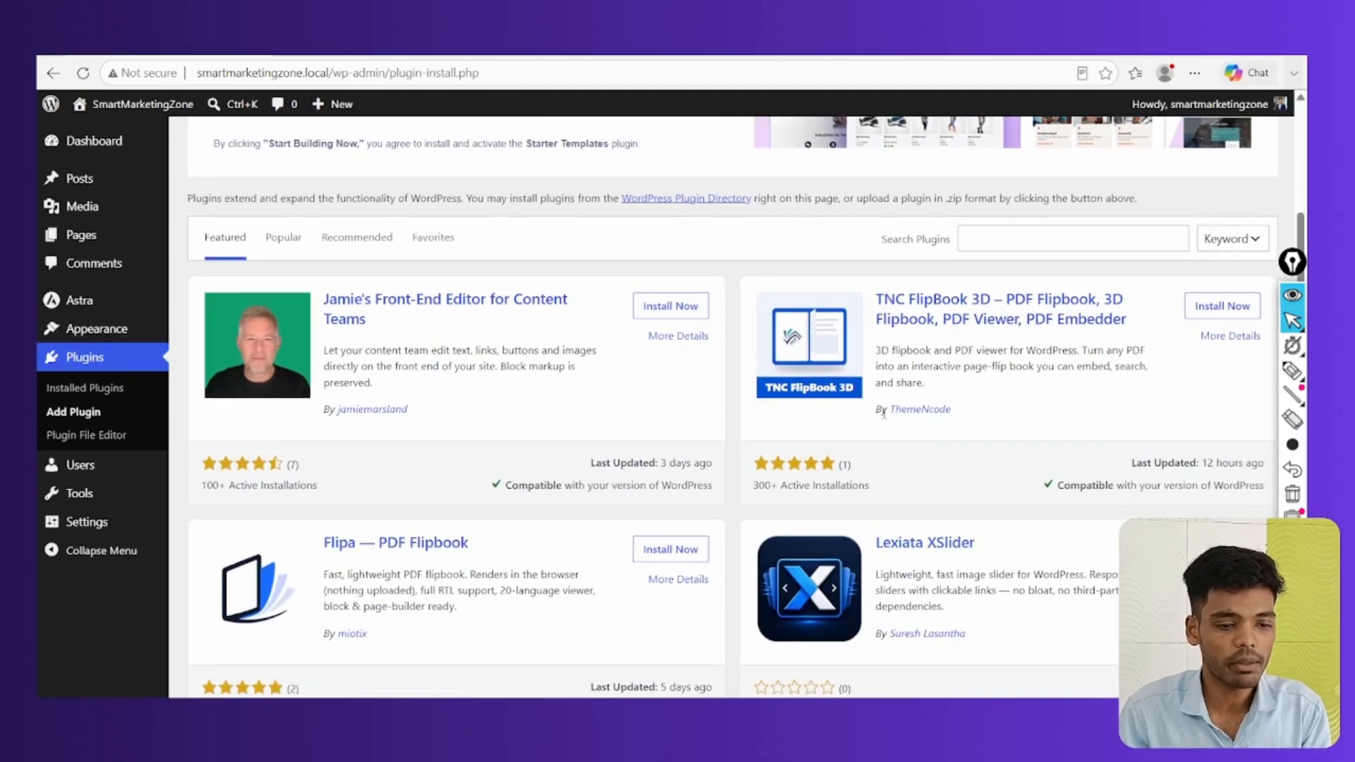
click(1003, 377)
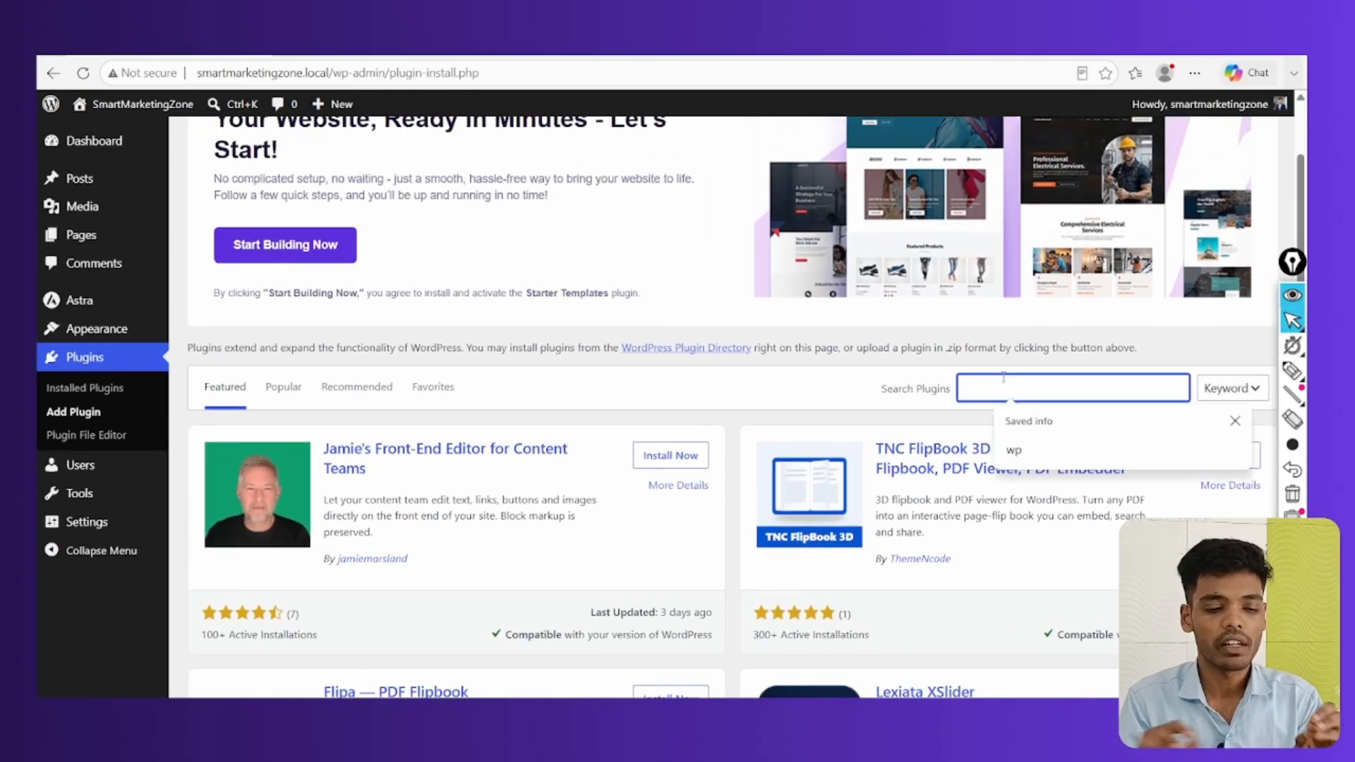
text(elem)
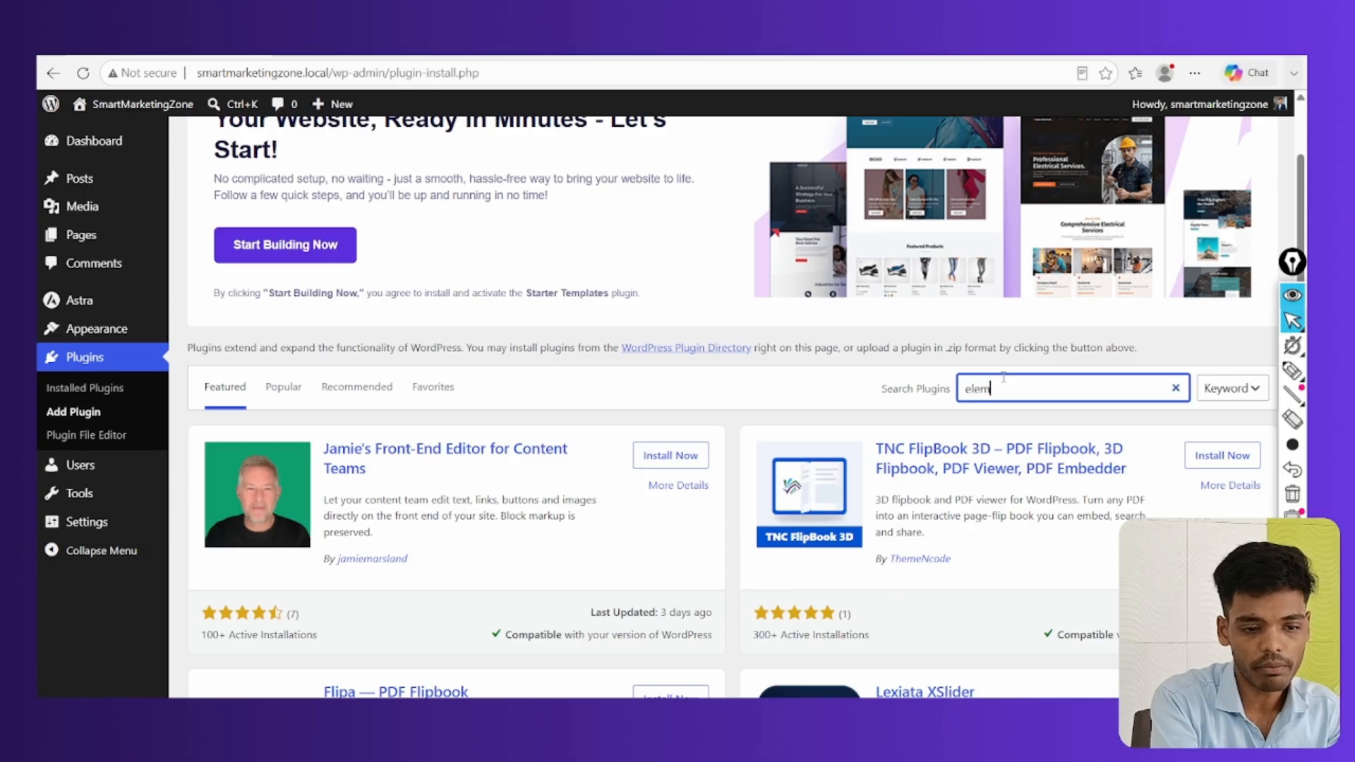
text(ontor)
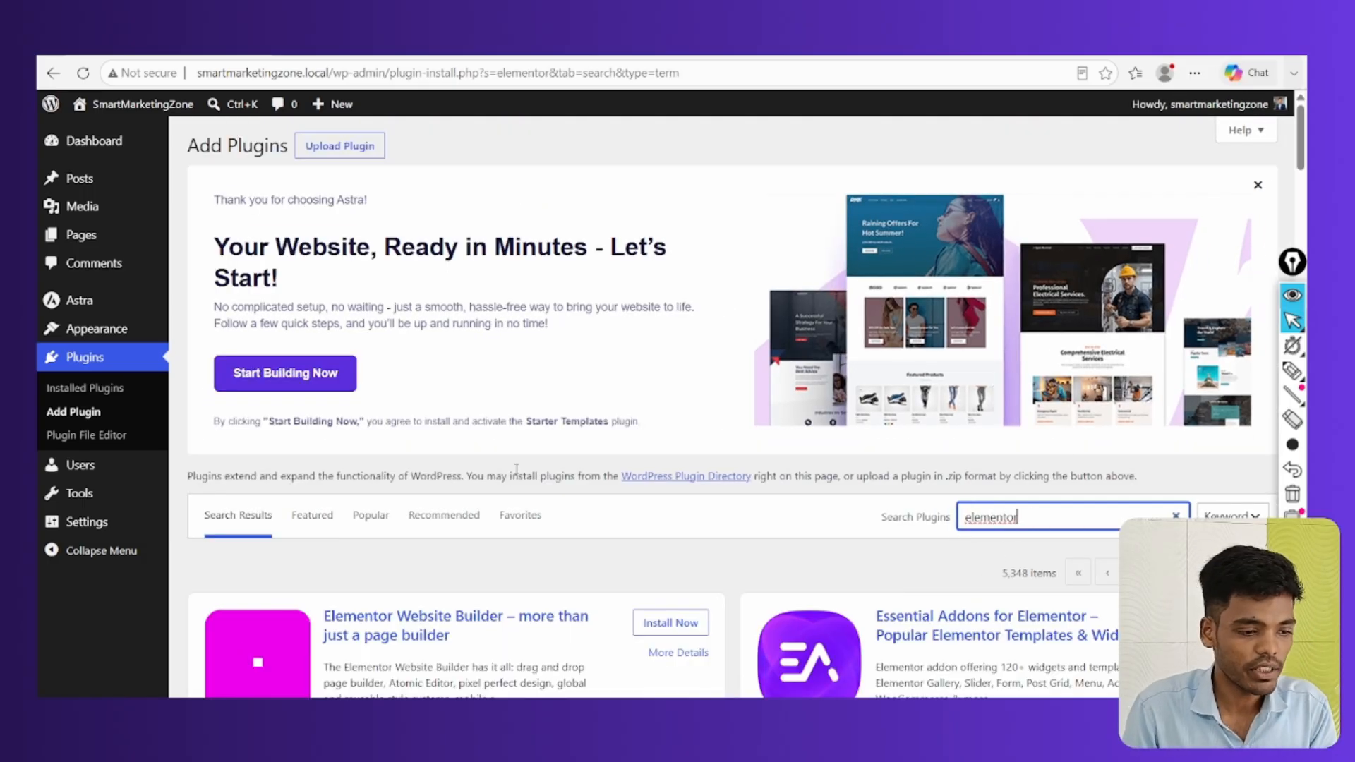
scroll(238, 464, down, 4)
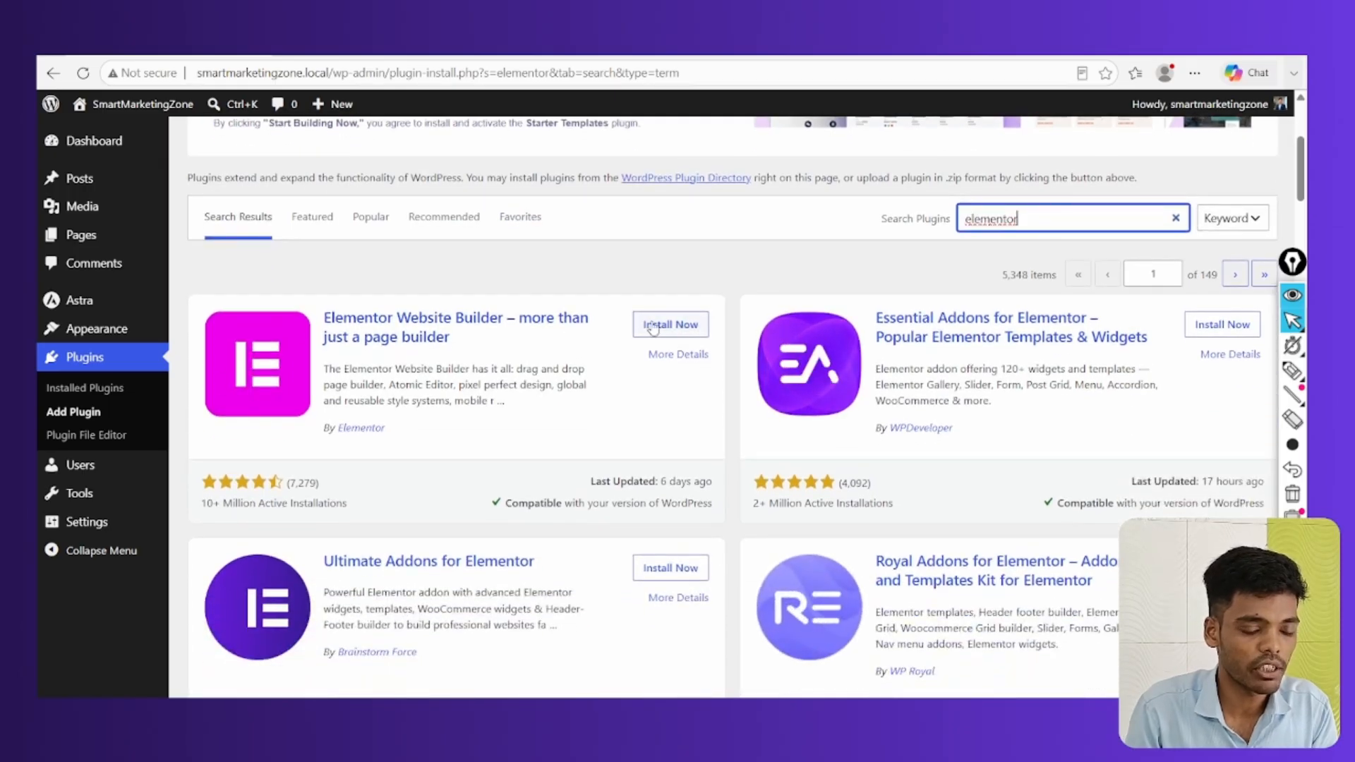
Install and activate the Elementor Website Builder plugin
click(658, 327)
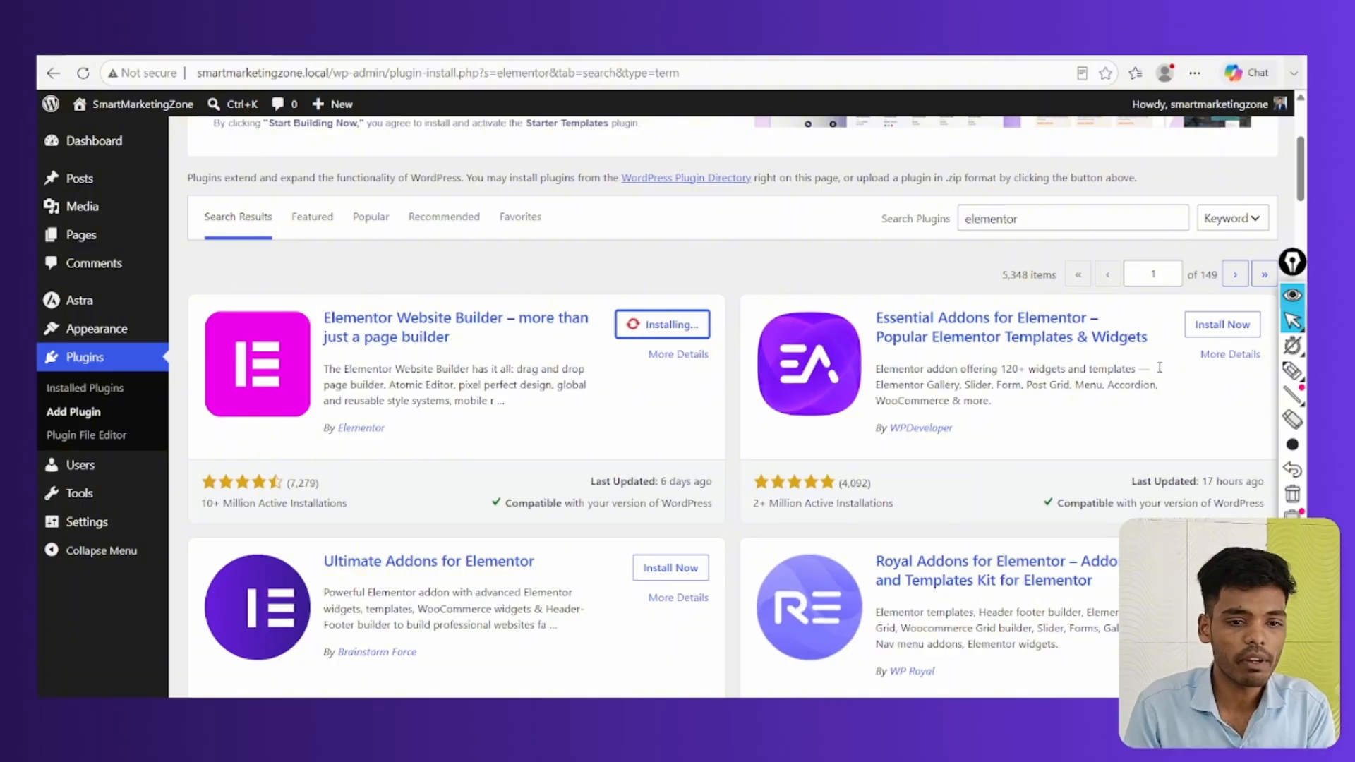
click(1293, 370)
drag(432, 285, 438, 279)
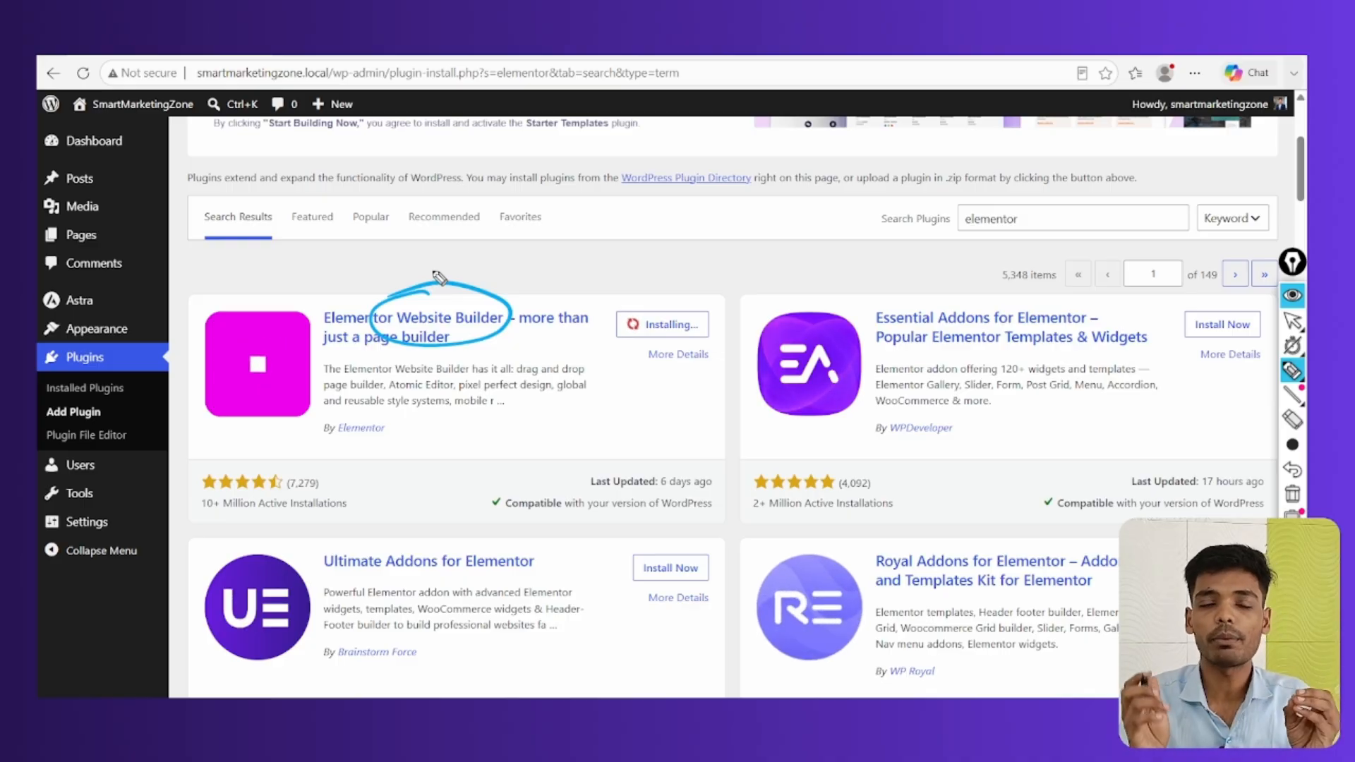
key(Escape)
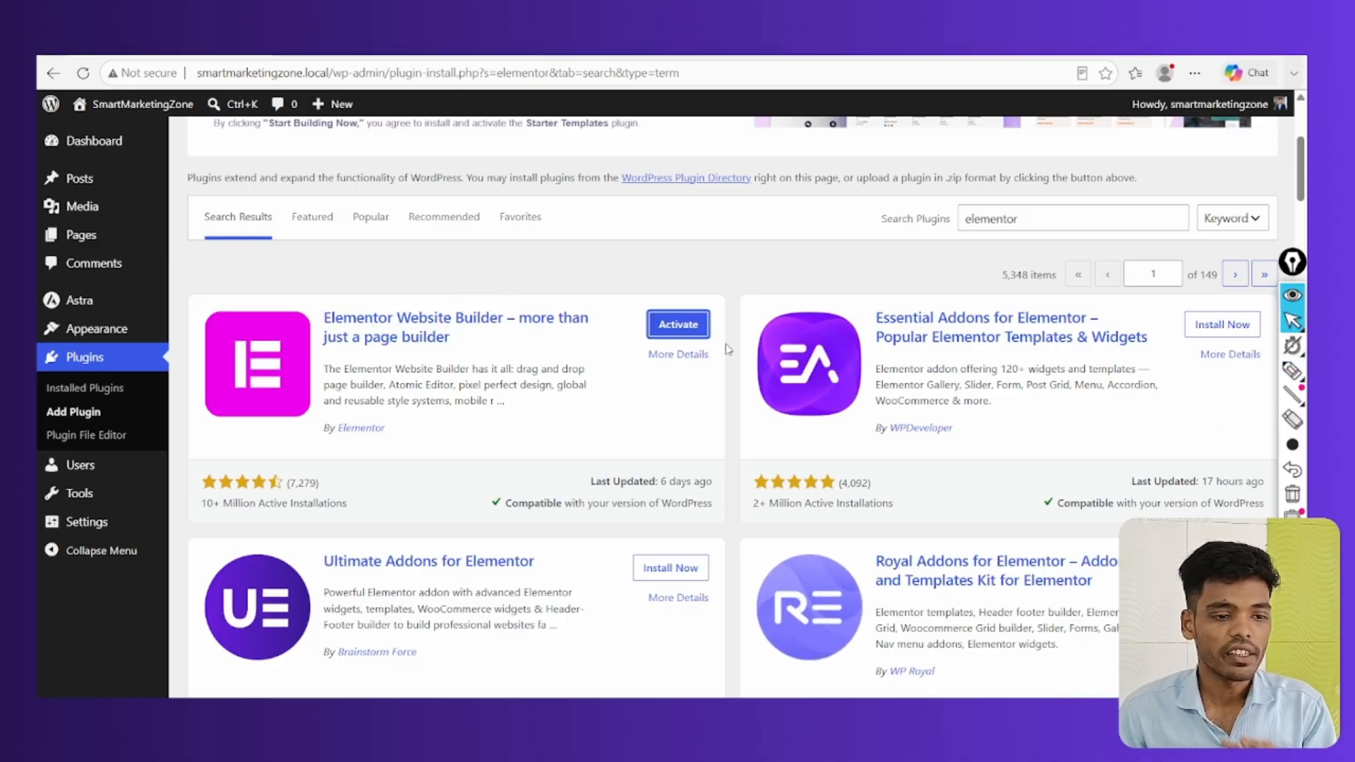
click(669, 326)
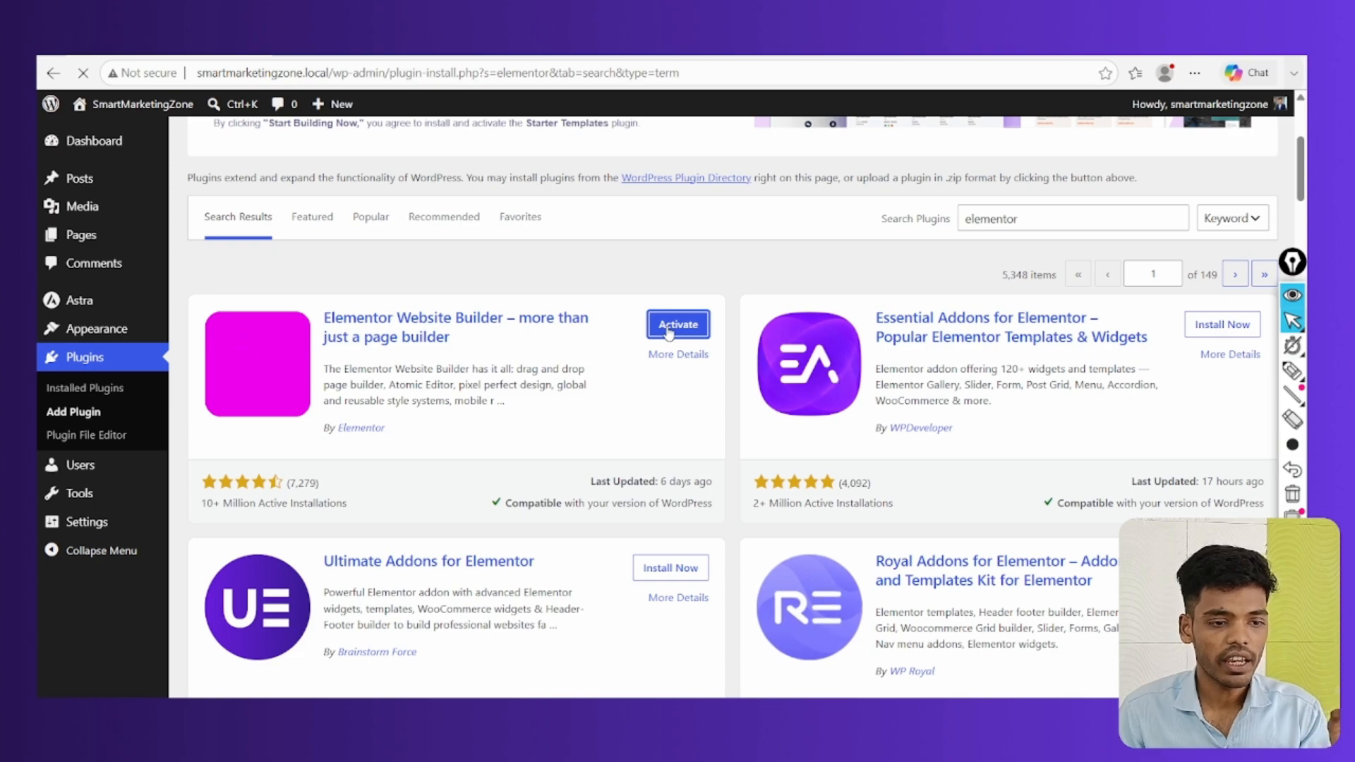
scroll(605, 418, down, 5)
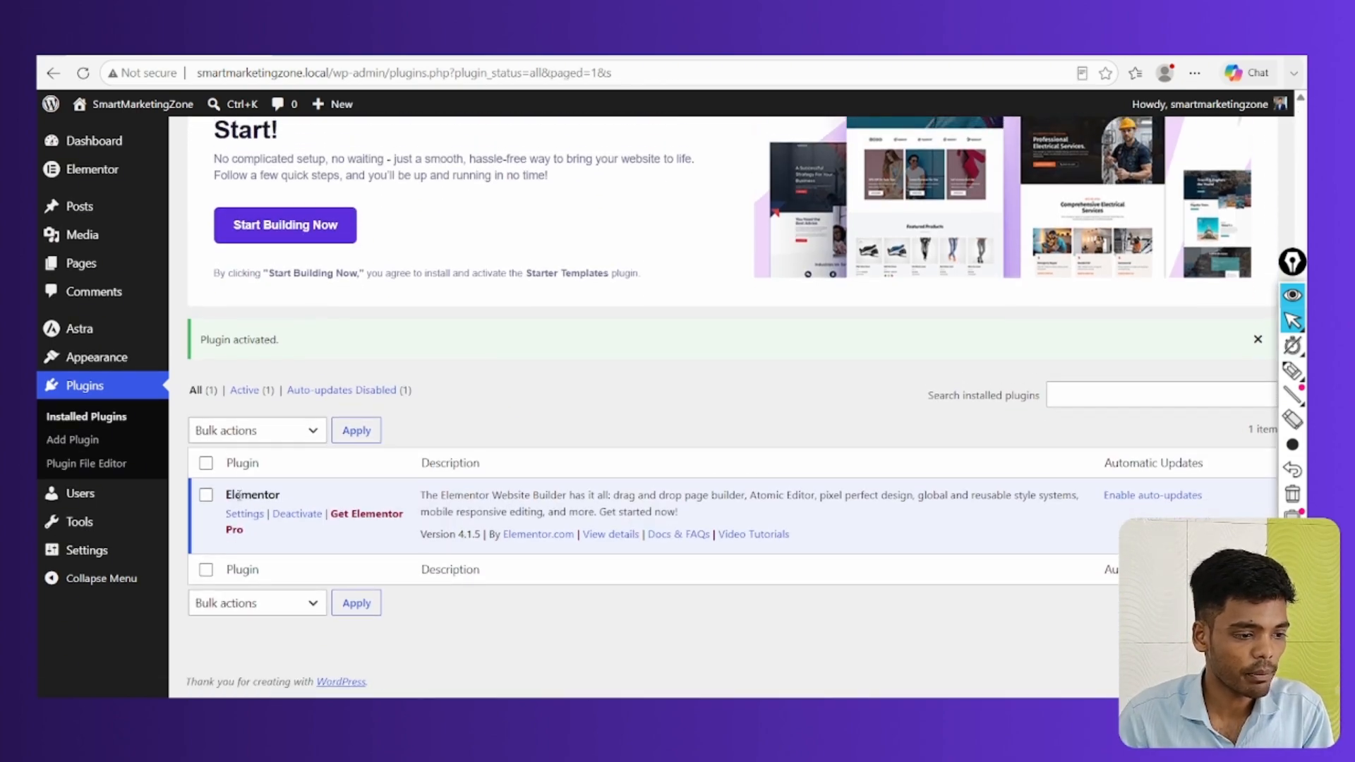
Search Add Plugins for 'seo' and scroll through results like Rank Math SEO and Yoast SEO
scroll(324, 500, up, 5)
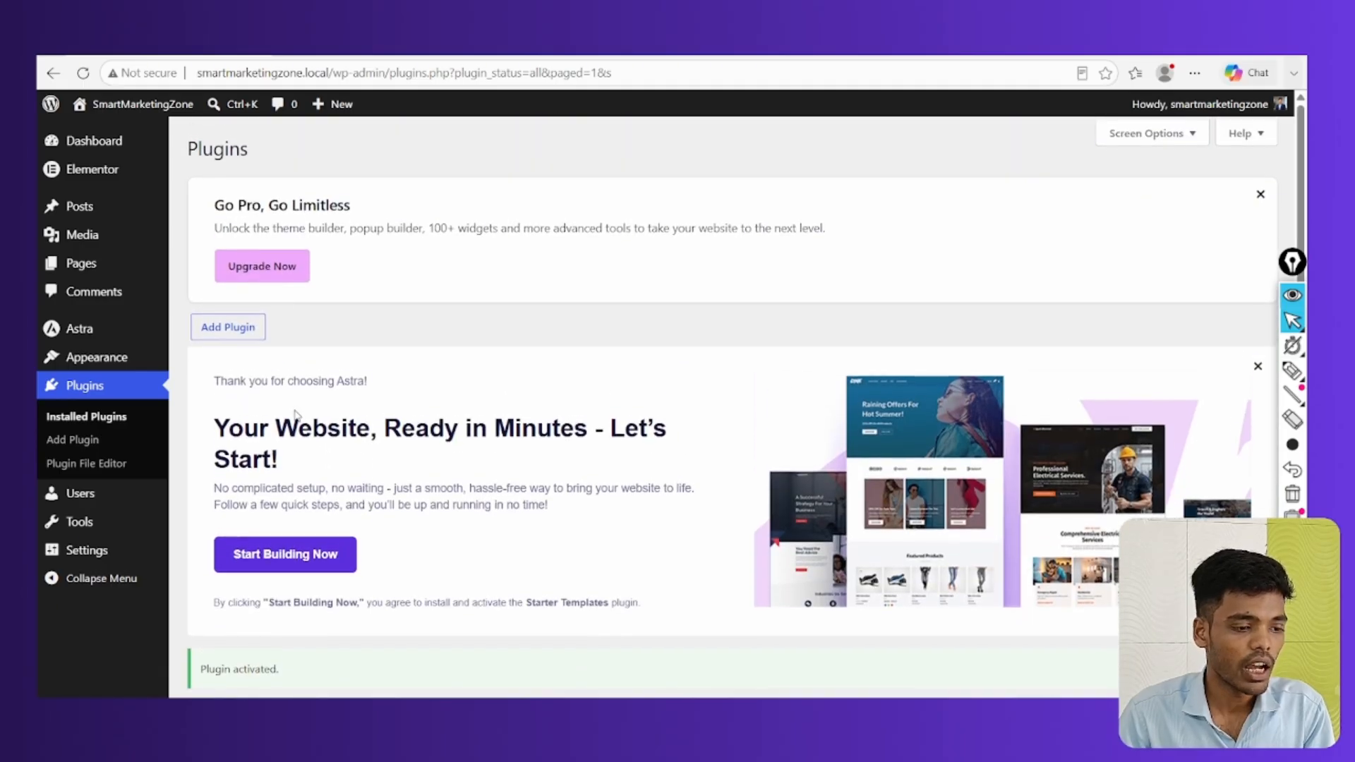
click(238, 326)
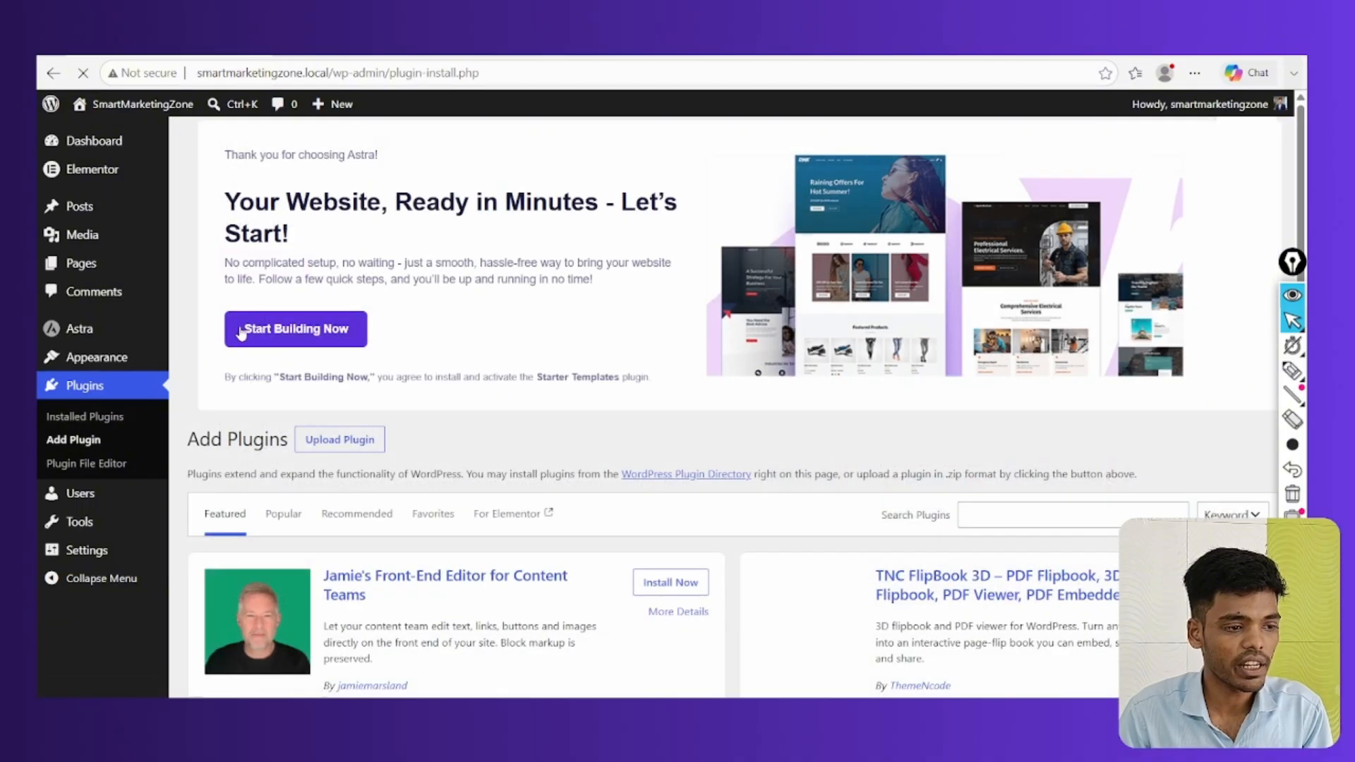
scroll(685, 417, down, 3)
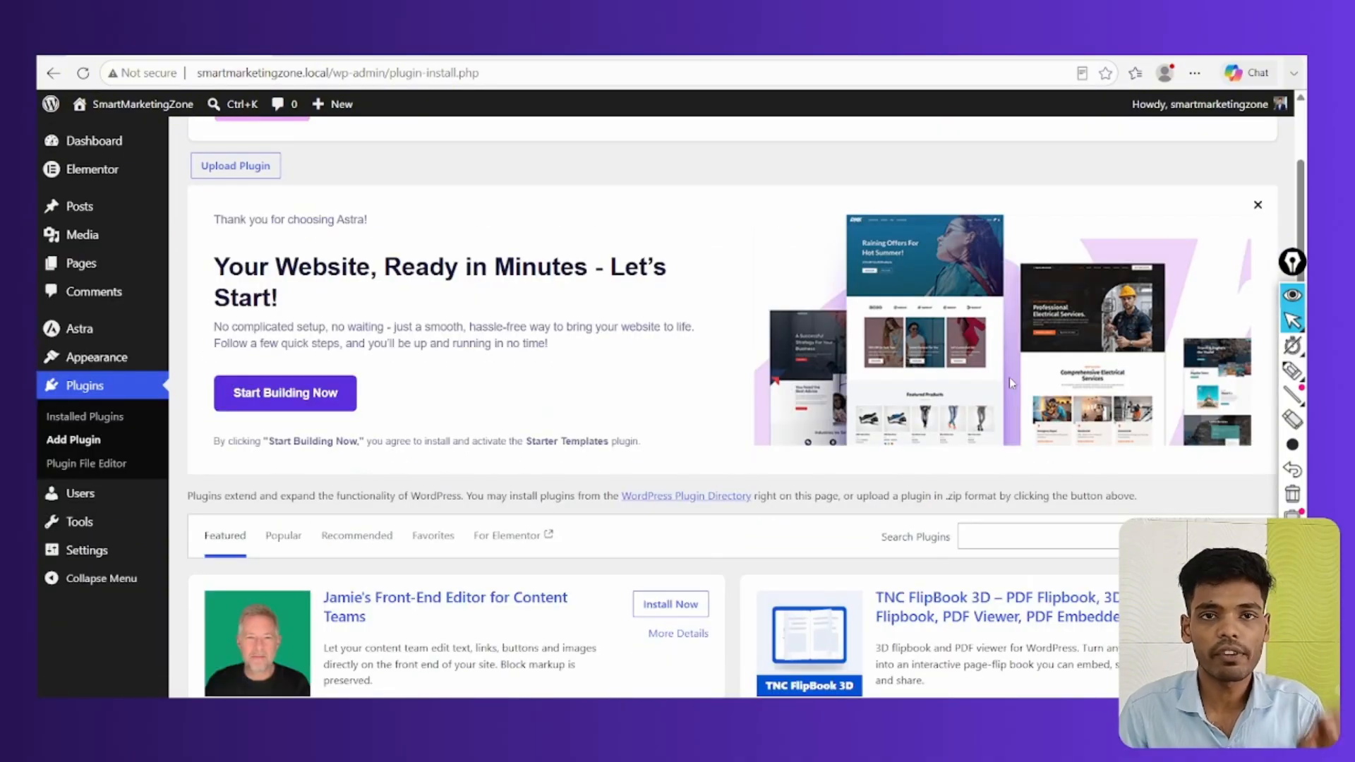
scroll(1011, 382, down, 3)
click(1020, 374)
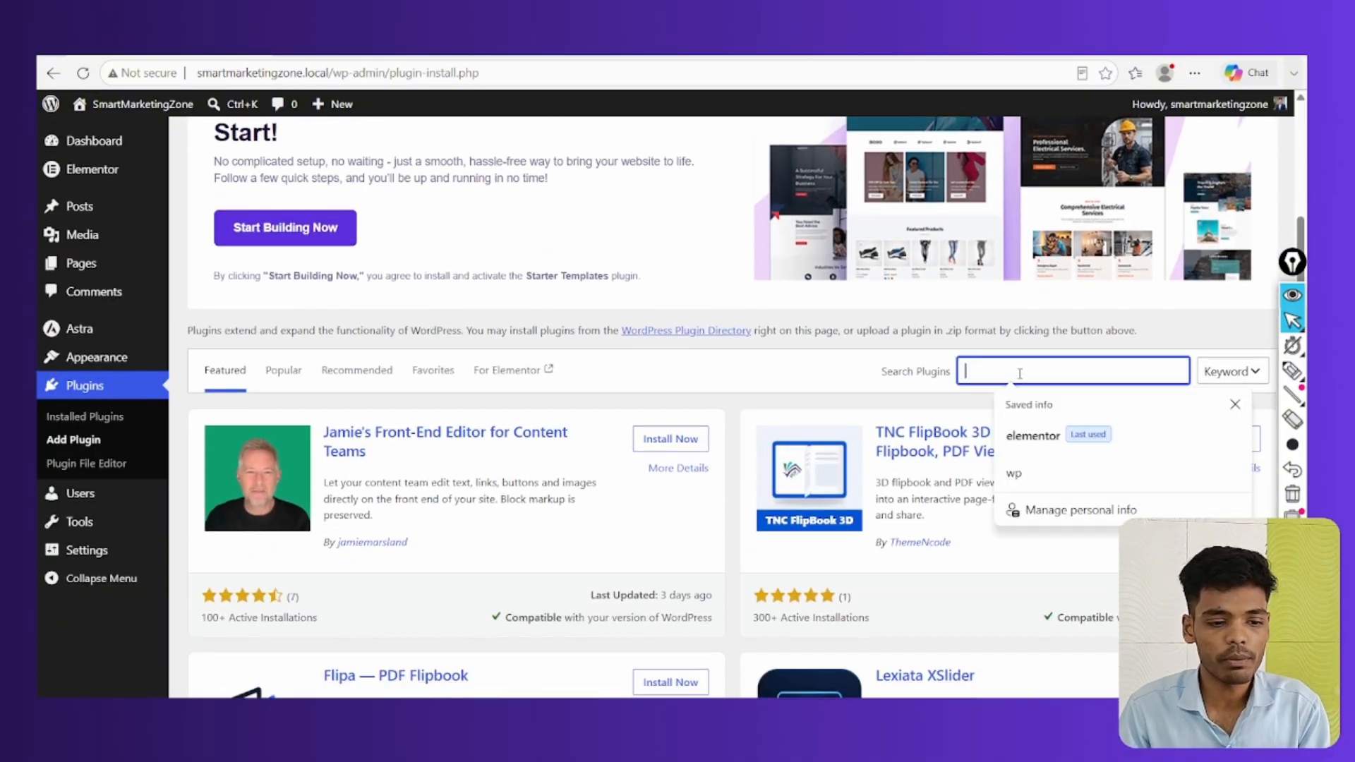
text(seo)
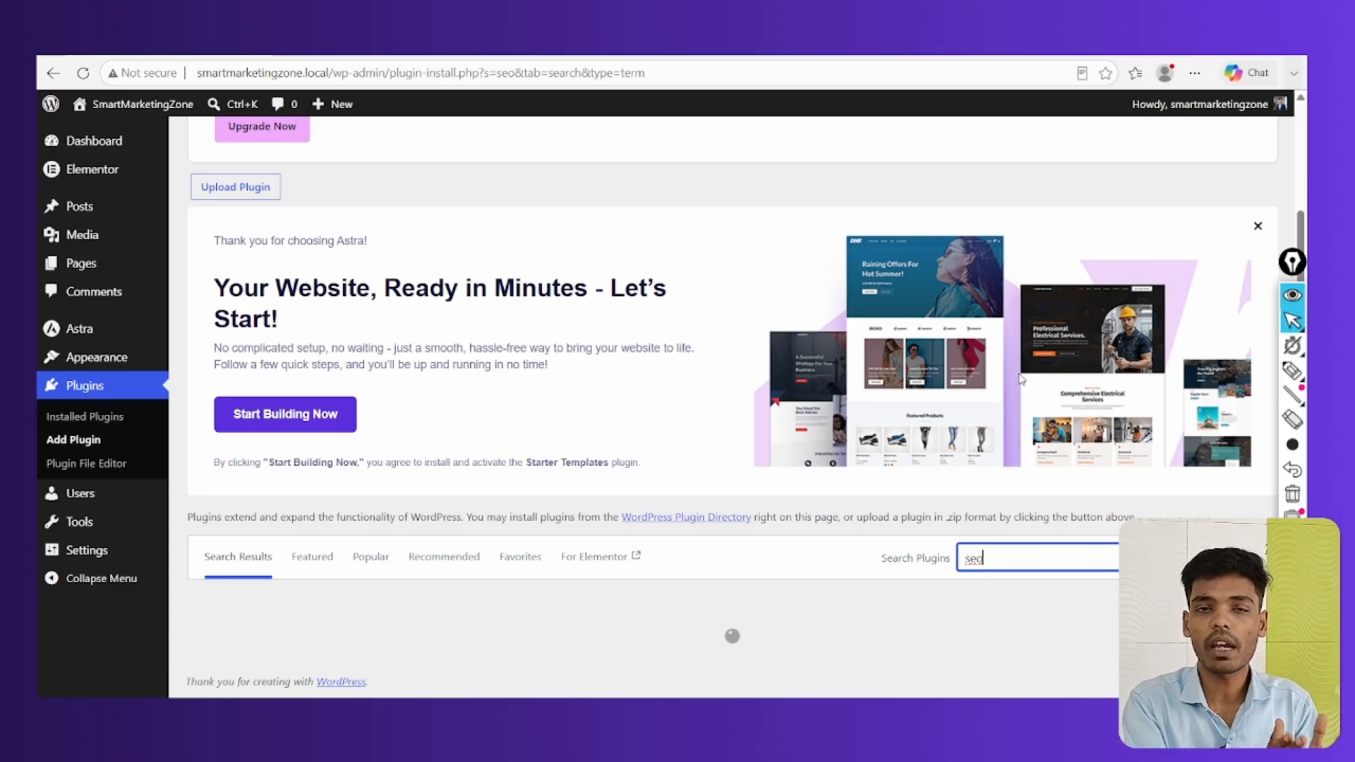
scroll(1021, 379, down, 3)
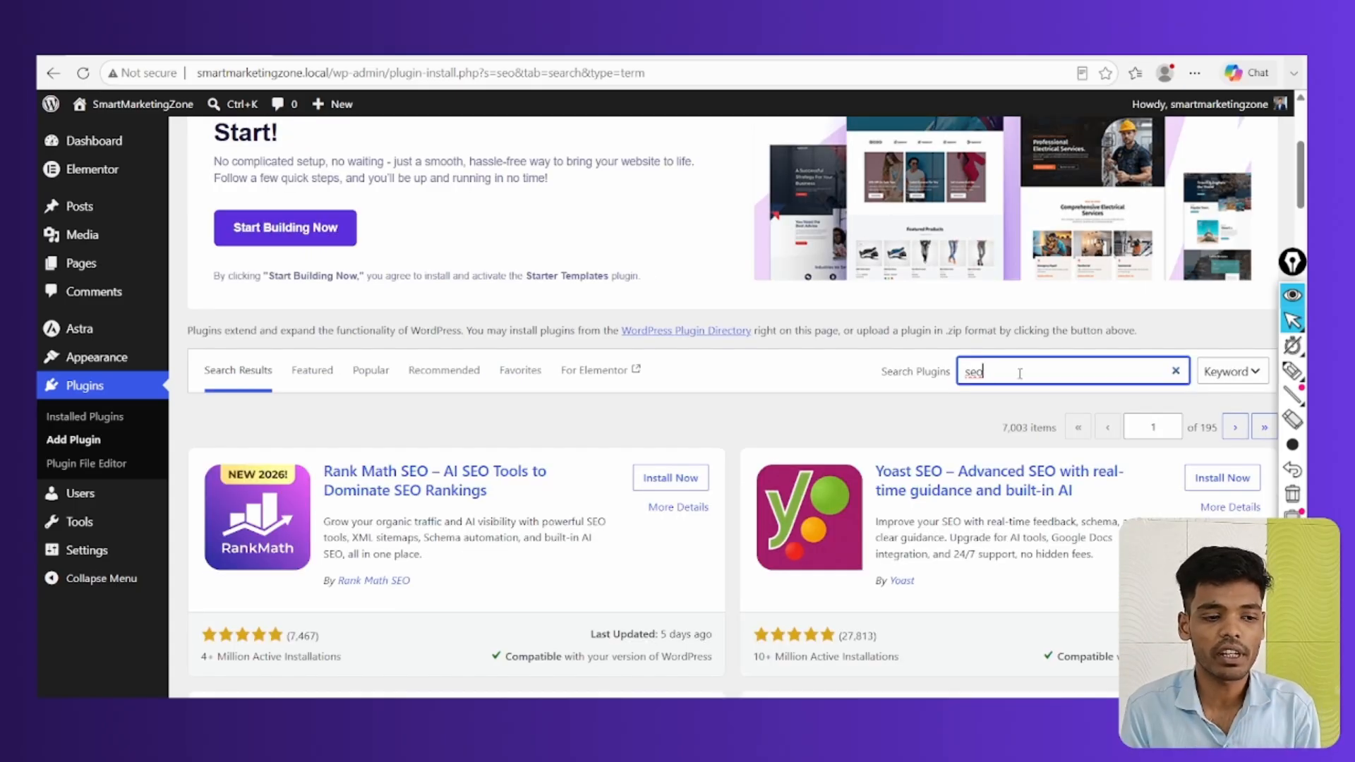
scroll(741, 547, down, 1)
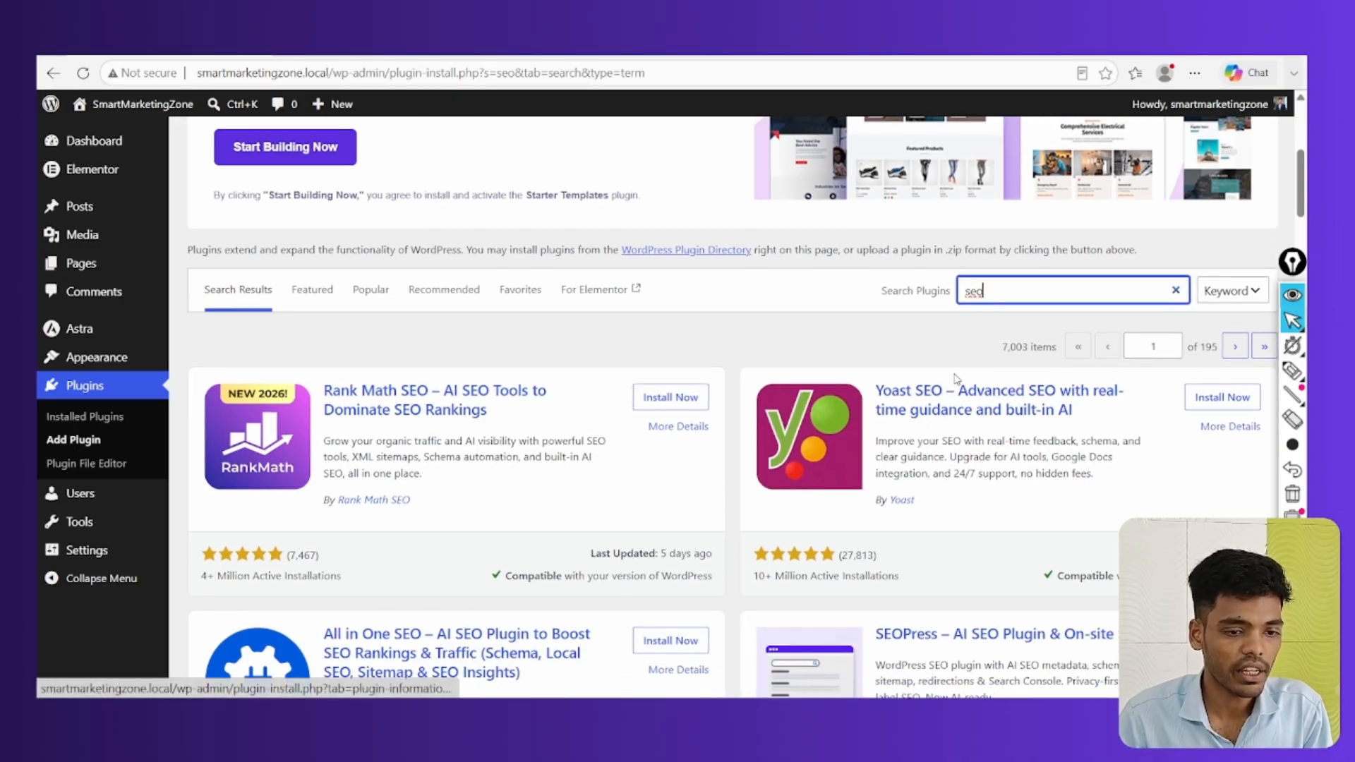
scroll(914, 425, down, 2)
scroll(914, 426, up, 6)
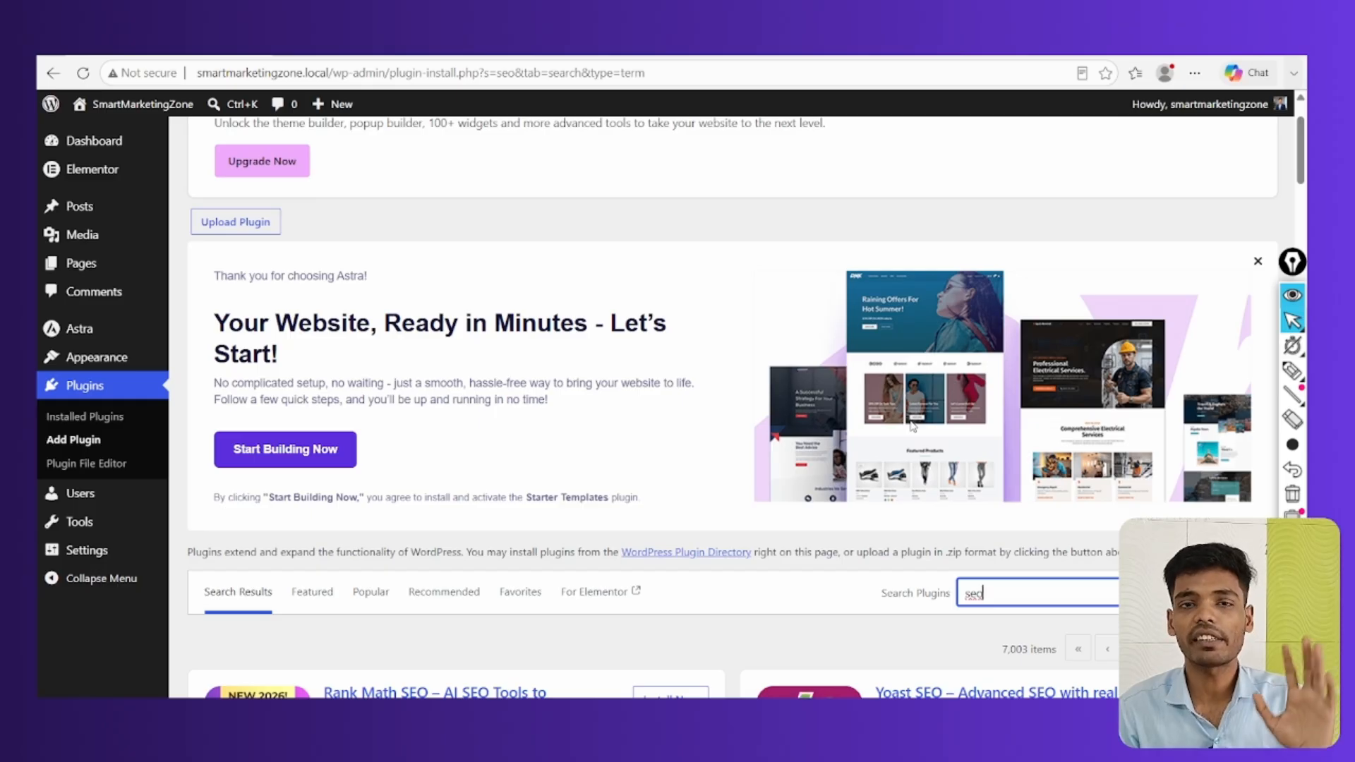
scroll(817, 515, down, 6)
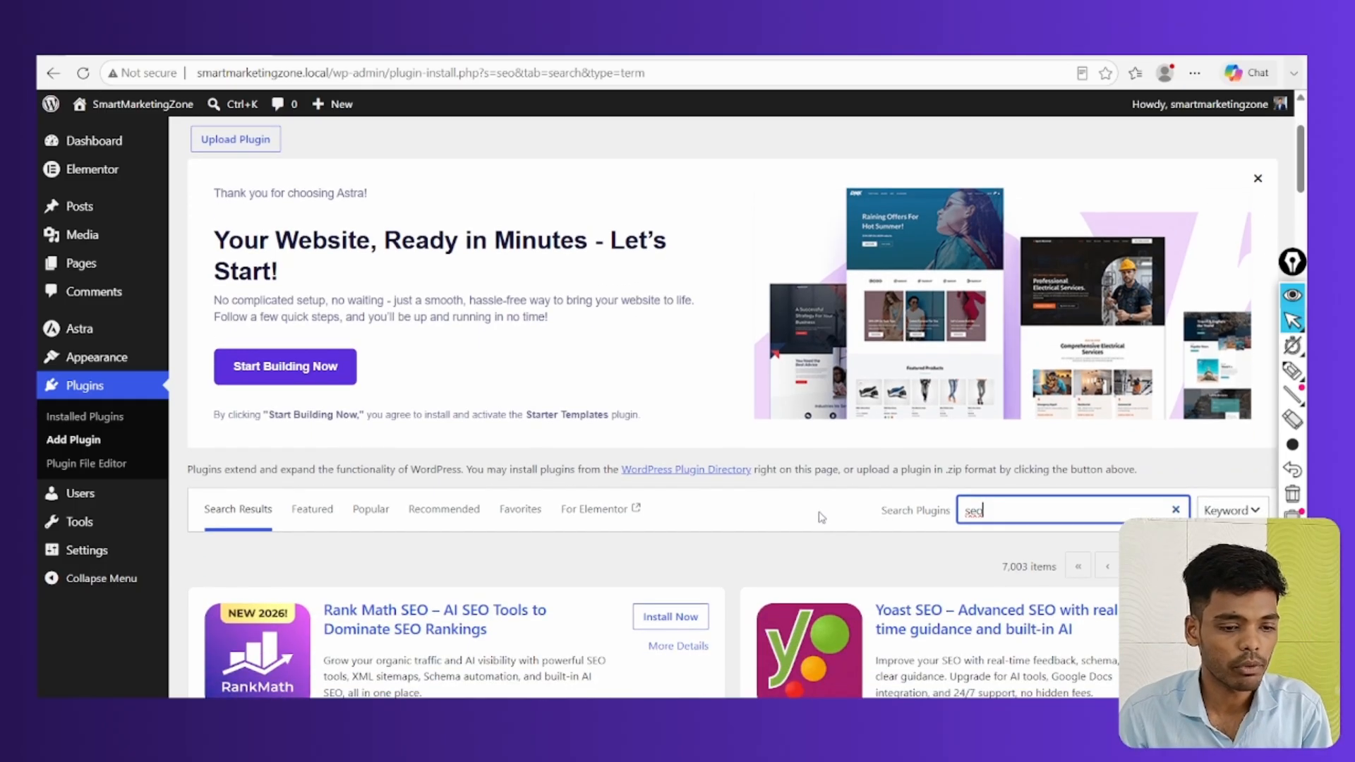
scroll(494, 367, up, 8)
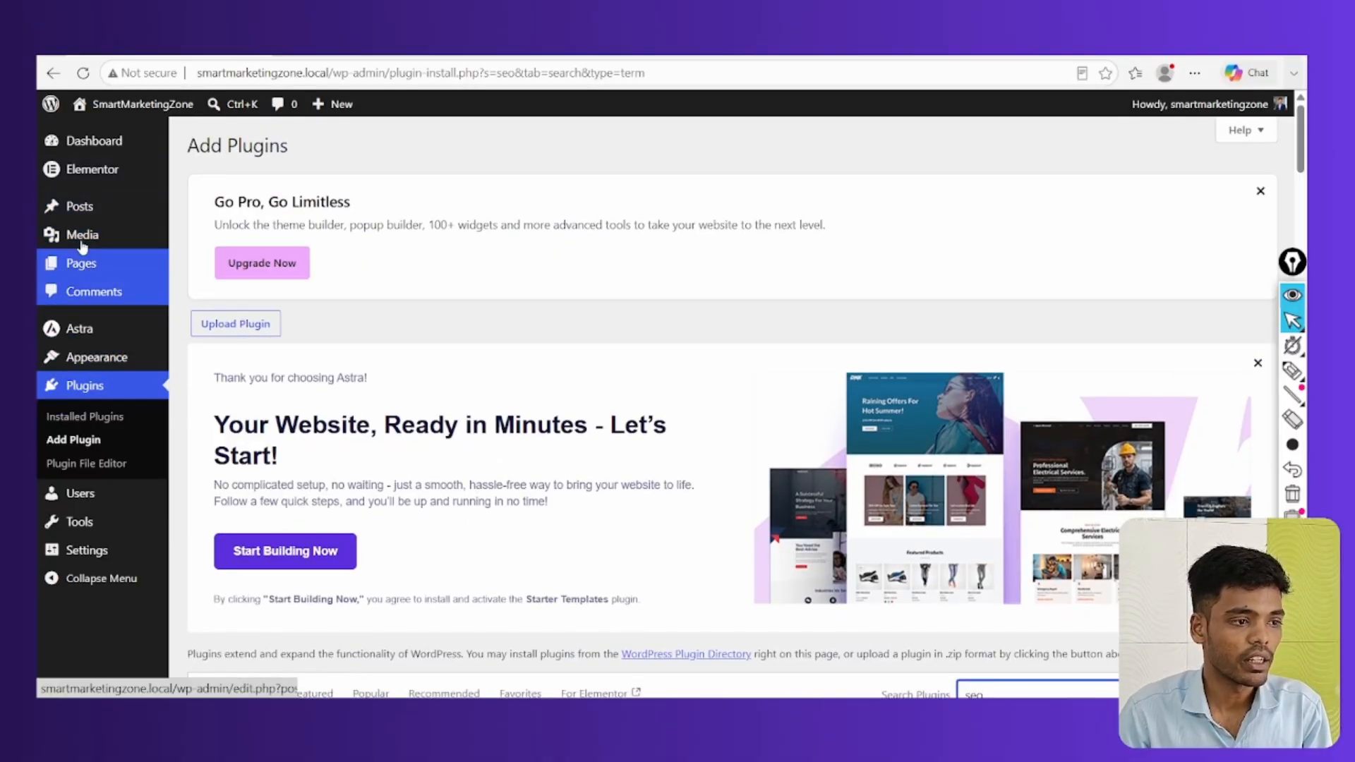
Preview the site's home page, then start Astra's Start Building Now setup from Themes
click(134, 103)
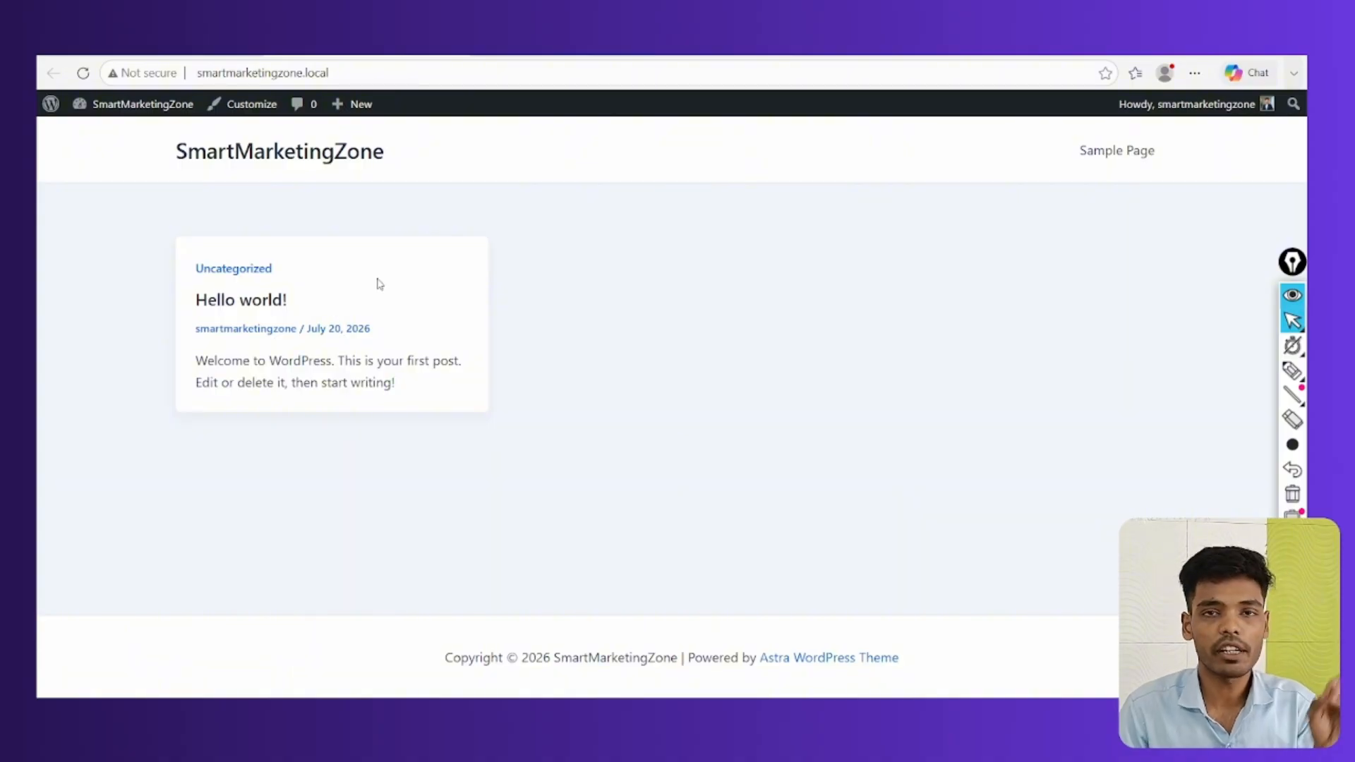
key(alt+Left)
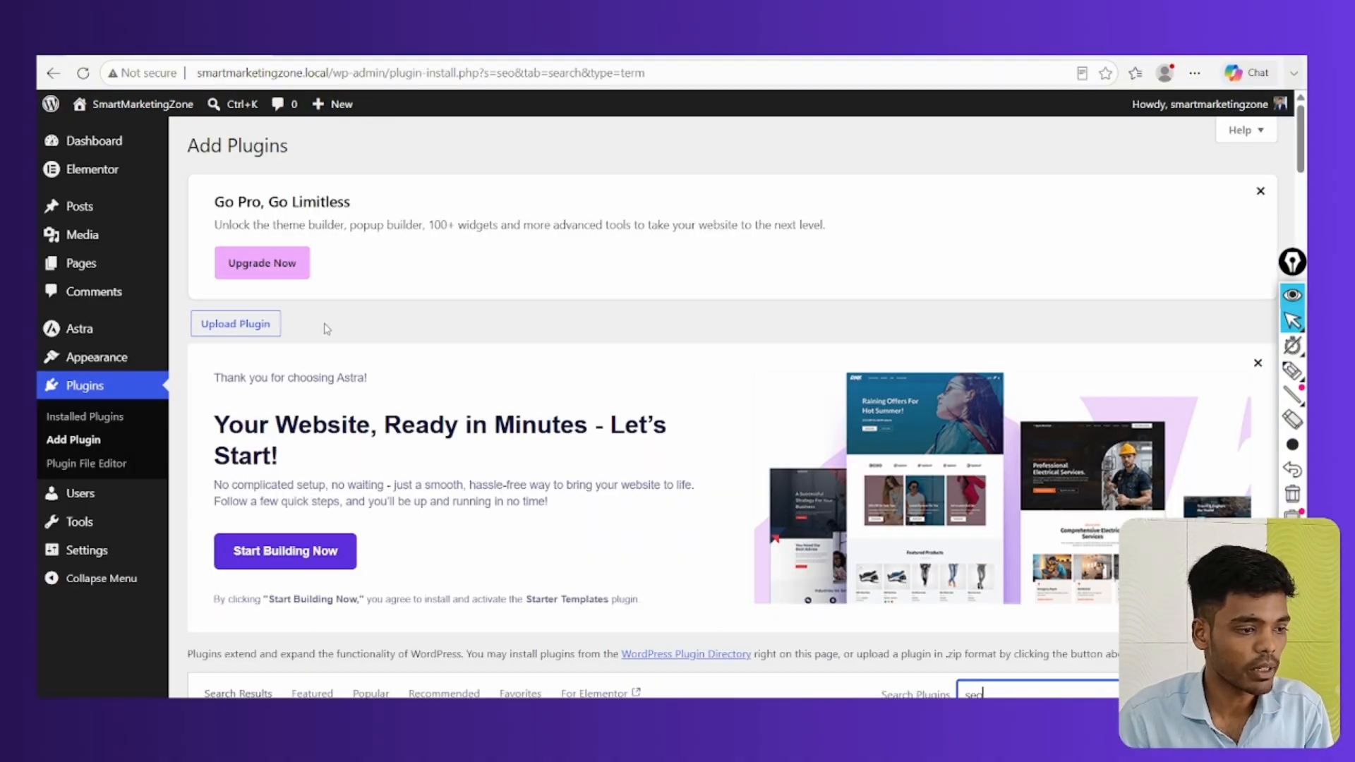
mouse_move(95, 357)
click(193, 361)
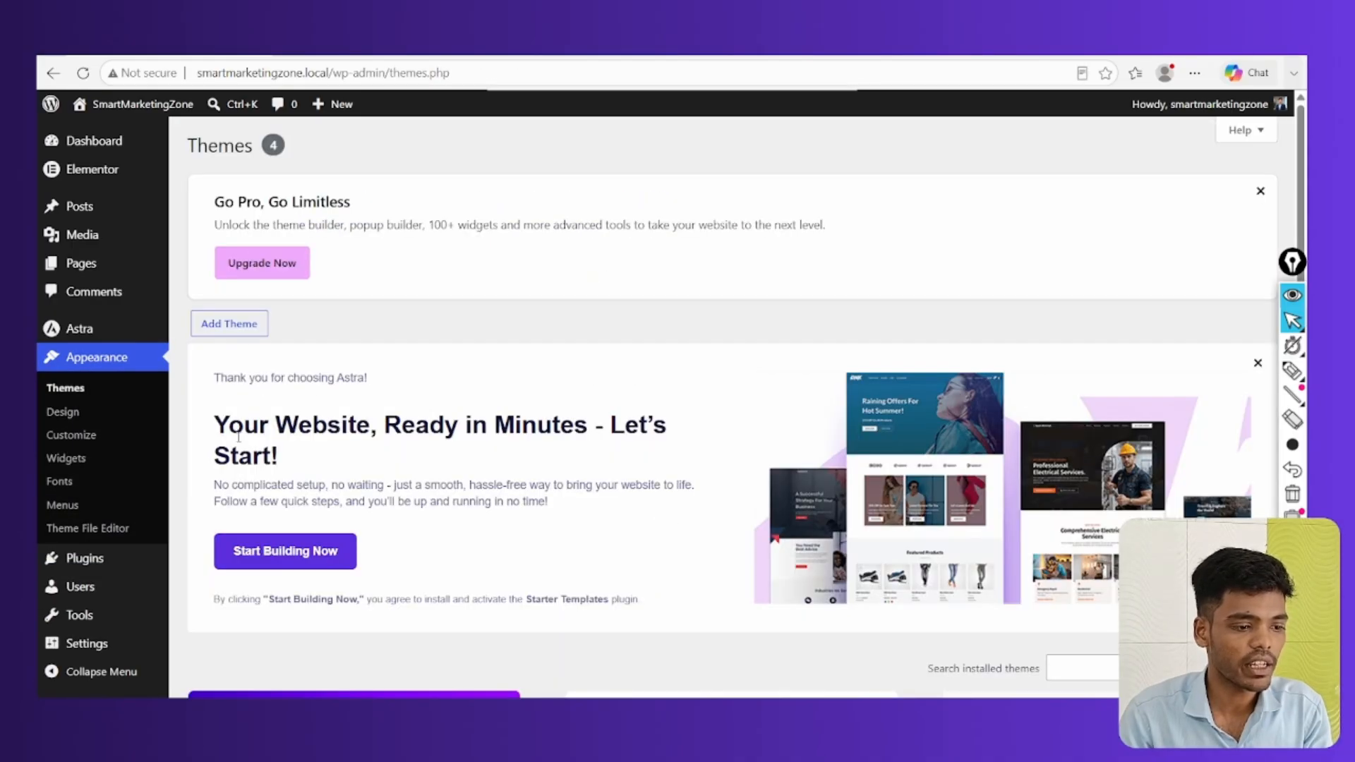
scroll(238, 436, down, 5)
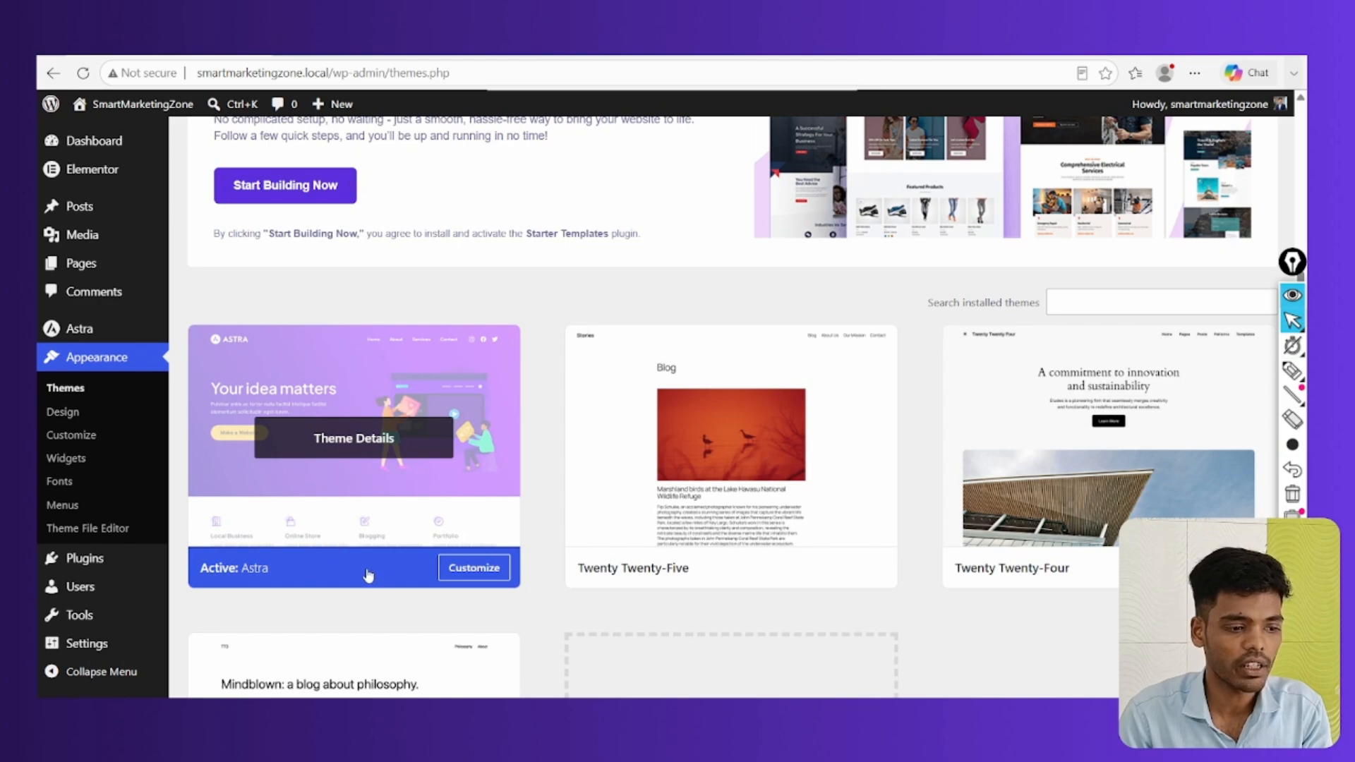
scroll(346, 557, up, 2)
click(279, 314)
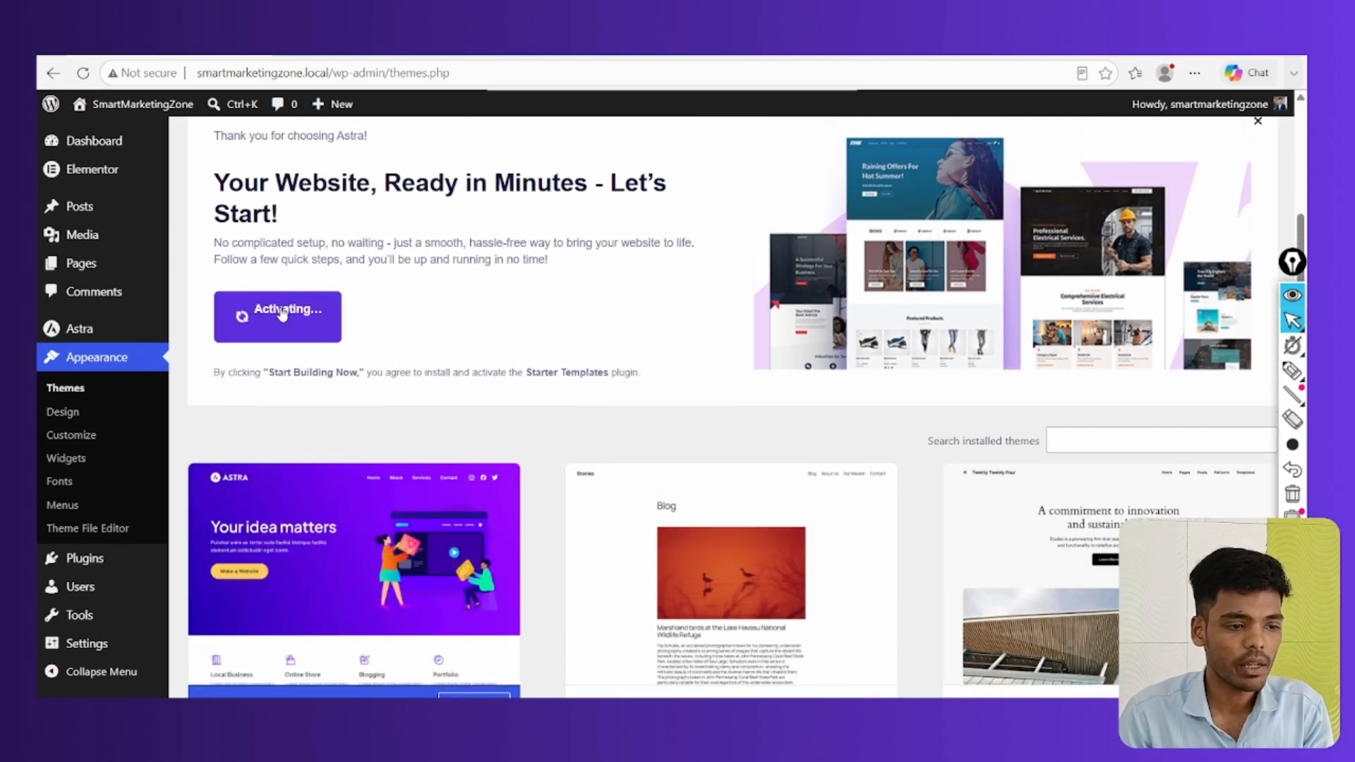
scroll(282, 315, up, 3)
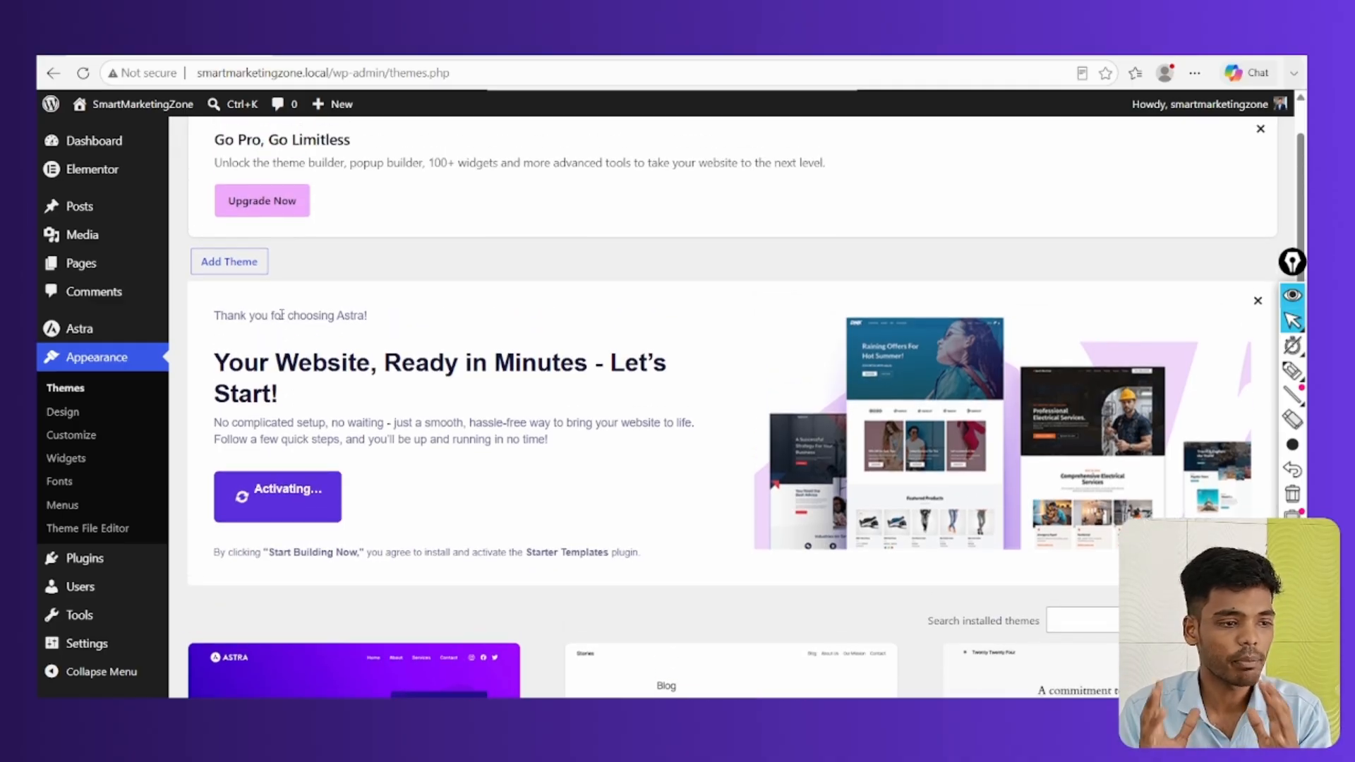
Choose Build with Templates under Classic Starter Templates
click(1293, 371)
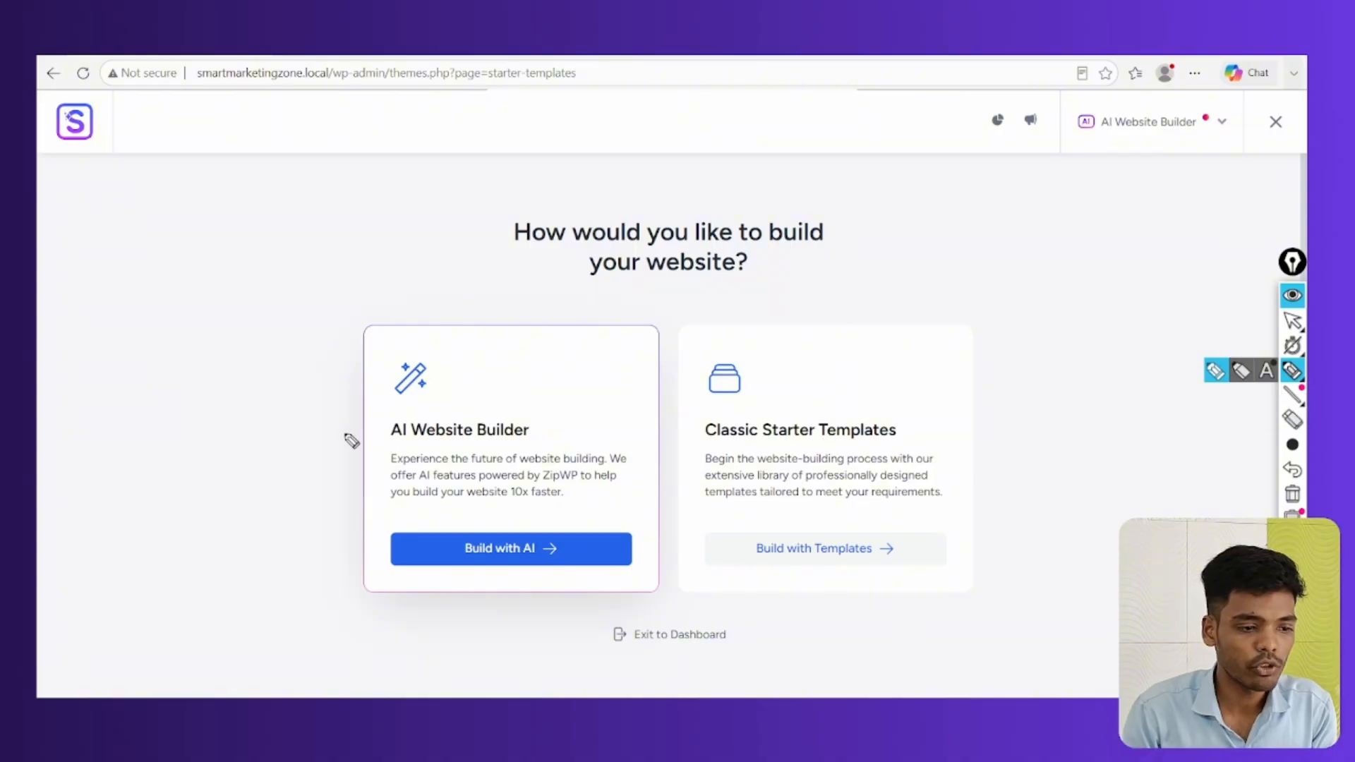
mouse_move(463, 409)
mouse_down()
mouse_move(498, 462)
mouse_move(395, 408)
mouse_up()
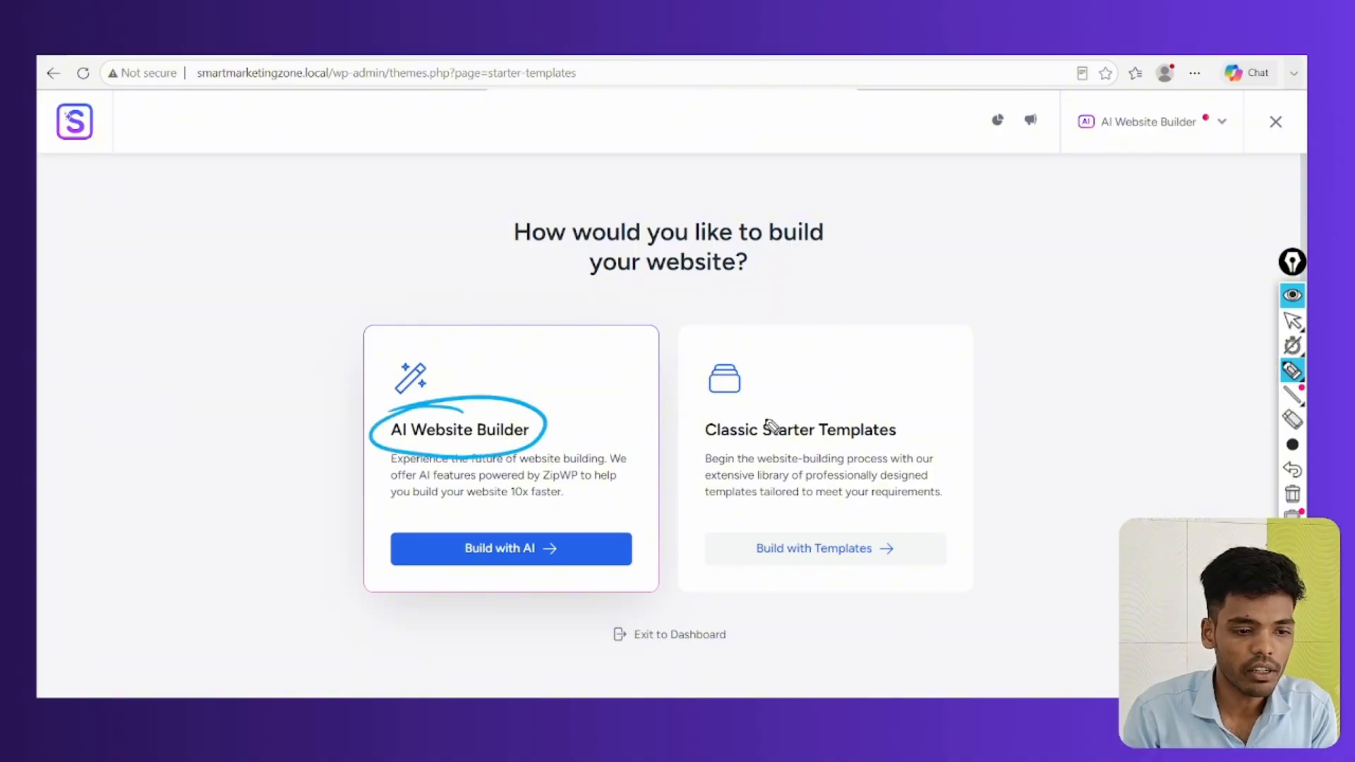
mouse_move(771, 408)
mouse_down()
mouse_move(726, 447)
mouse_move(909, 417)
mouse_move(727, 418)
mouse_up()
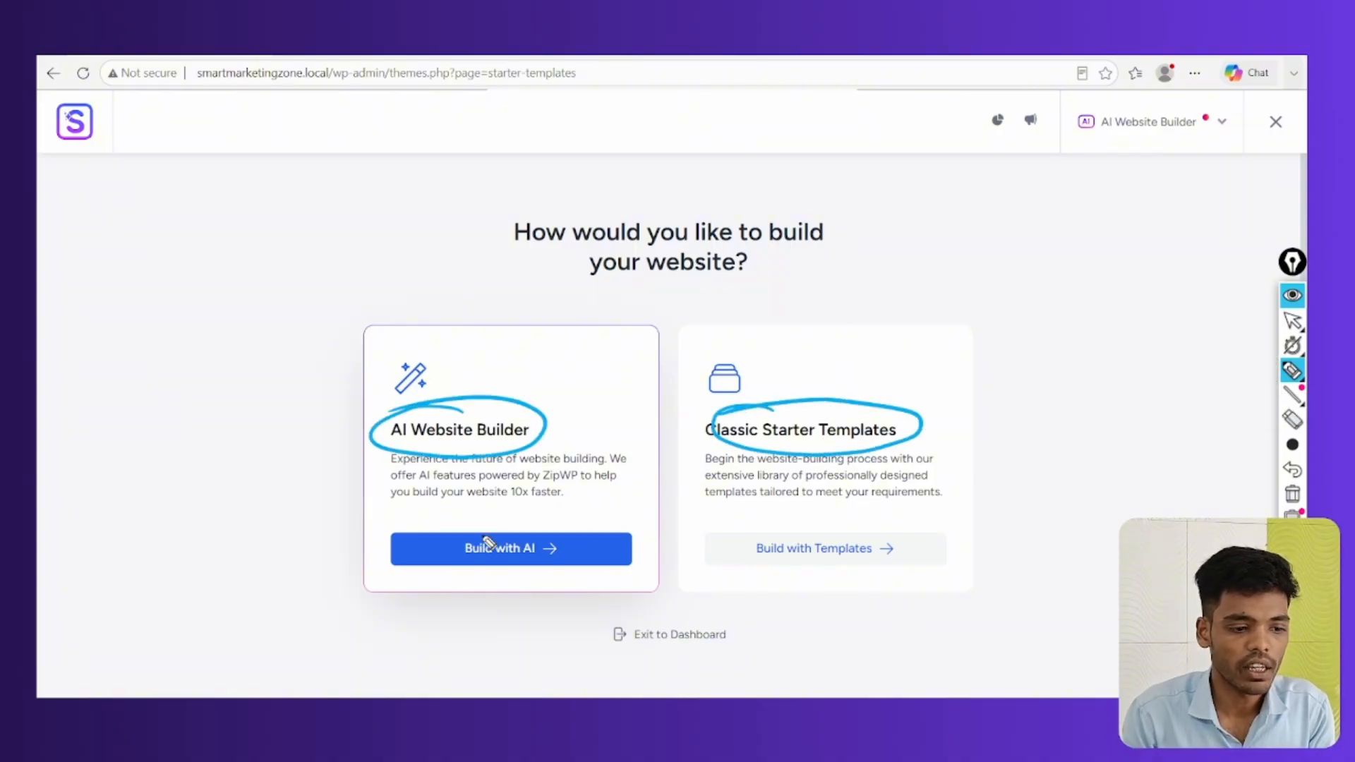
mouse_move(498, 540)
mouse_down()
mouse_move(425, 537)
mouse_move(458, 522)
mouse_up()
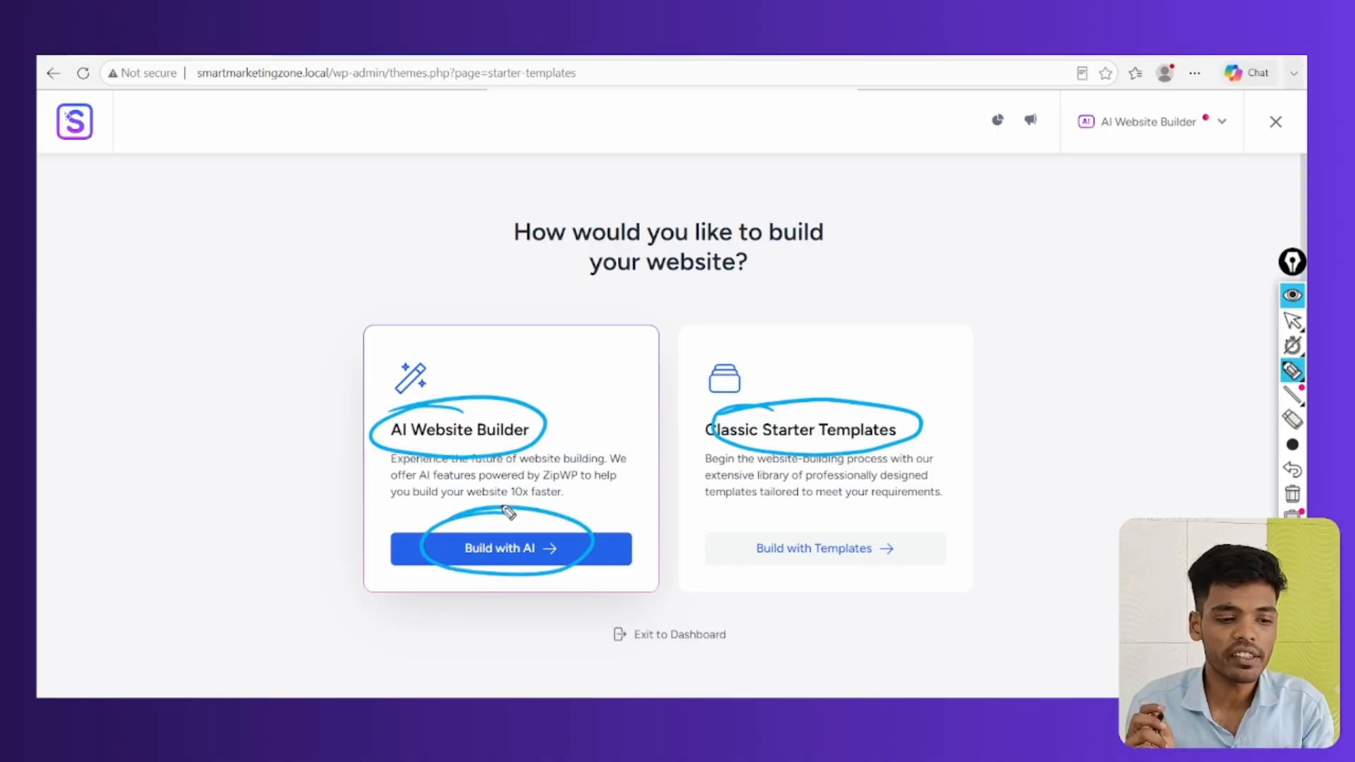
mouse_move(869, 521)
mouse_down()
mouse_move(744, 548)
mouse_move(840, 511)
mouse_up()
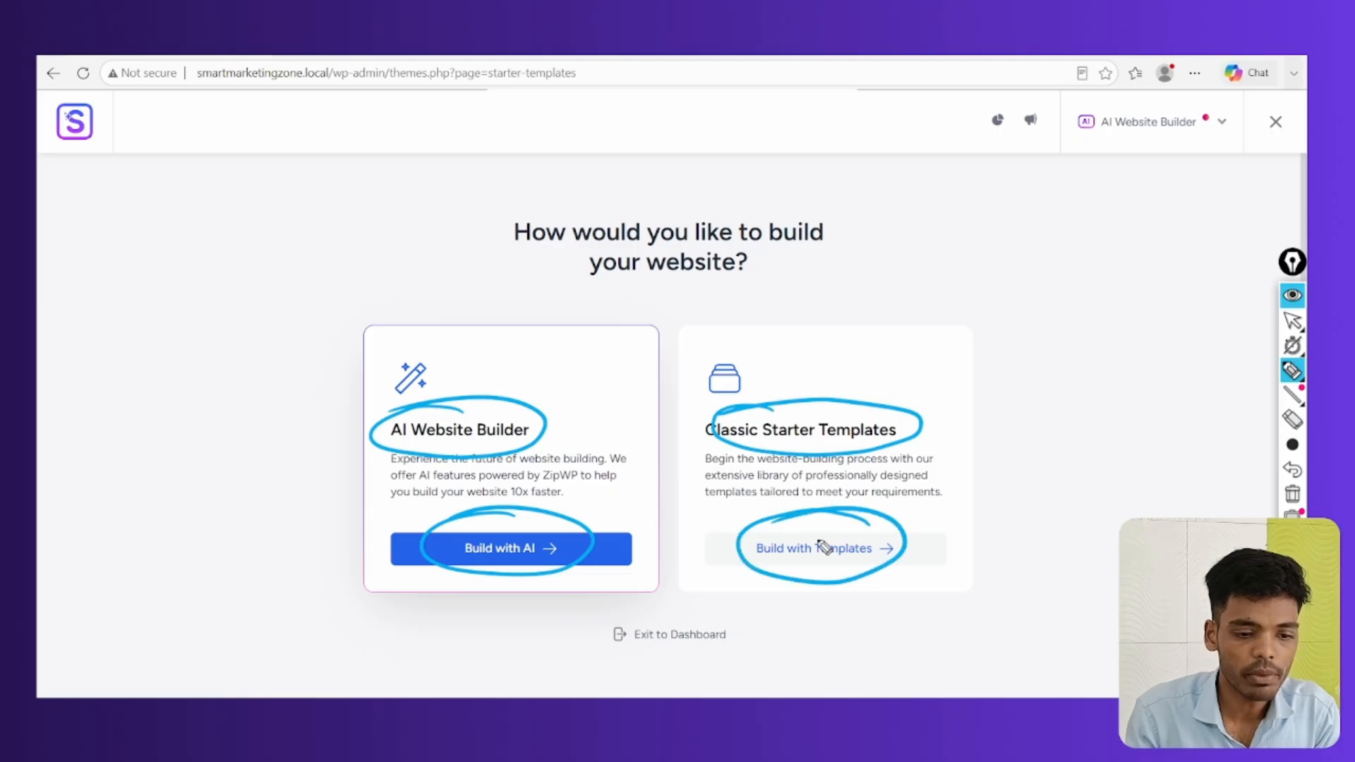
click(1292, 494)
click(1292, 321)
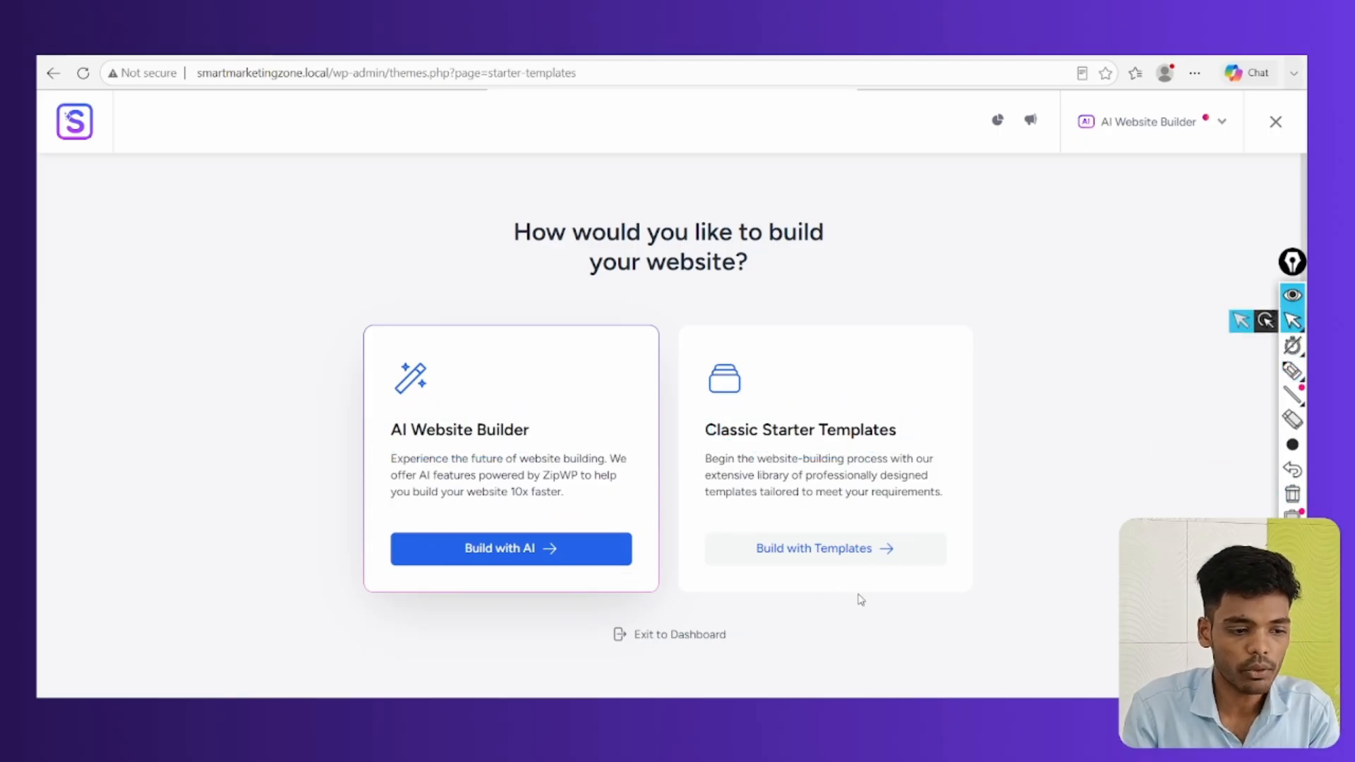
click(859, 552)
Select Elementor as the page builder for the starter templates
click(1293, 371)
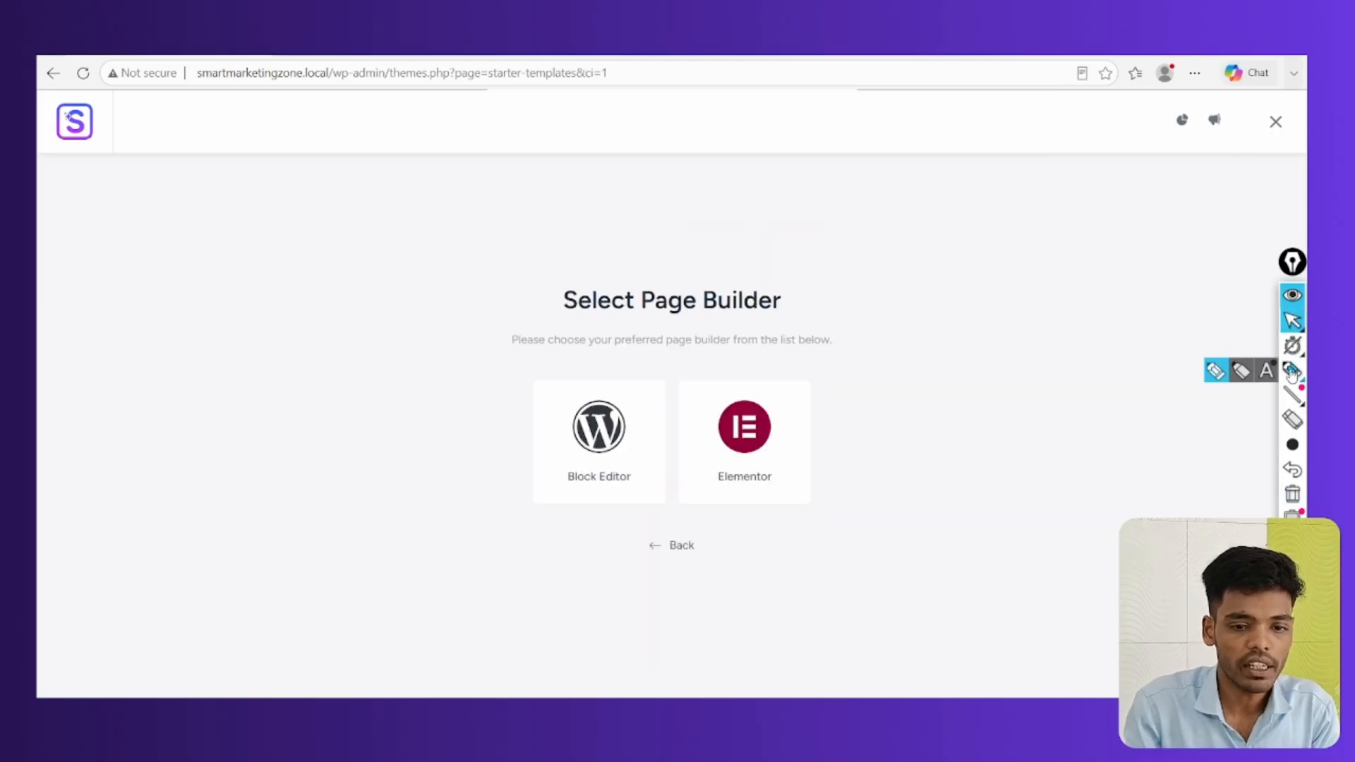
mouse_move(606, 404)
mouse_down()
mouse_move(658, 459)
mouse_move(575, 404)
mouse_up()
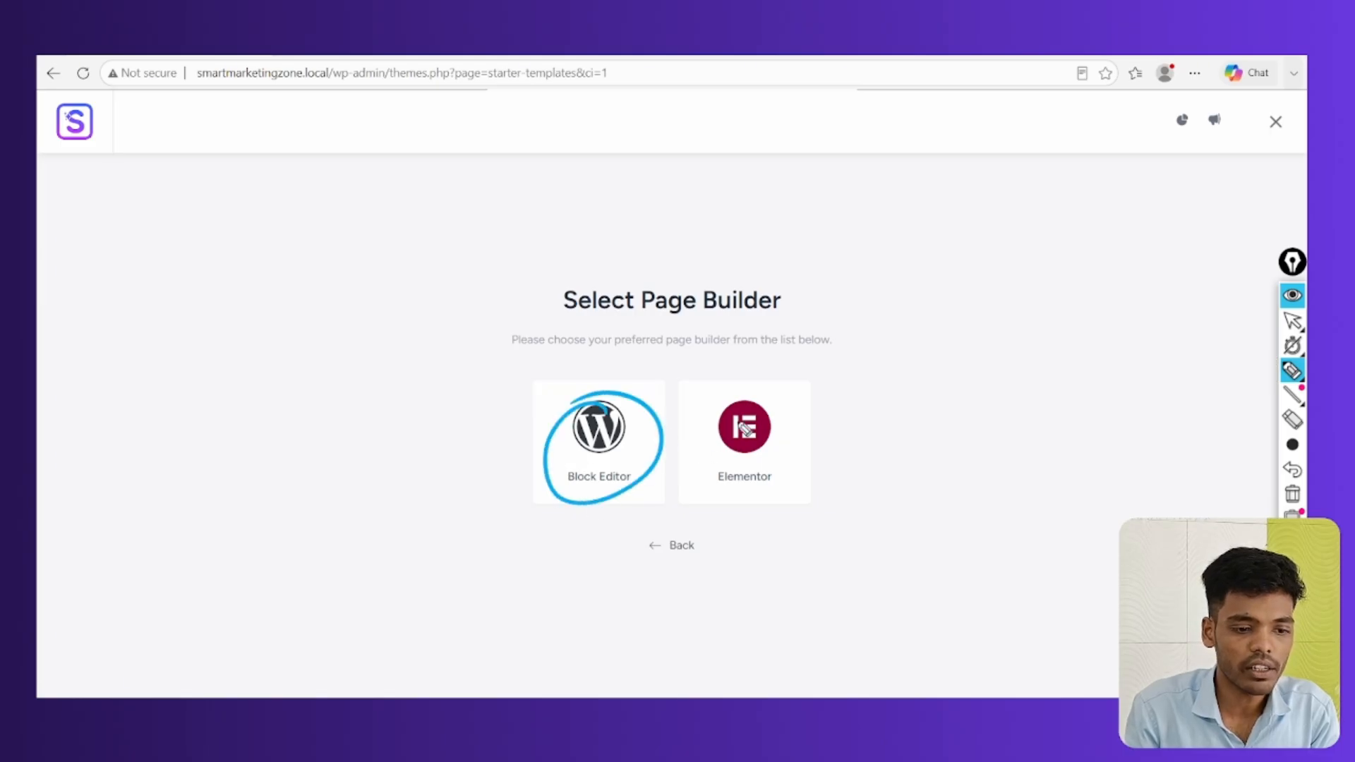
drag(737, 391, 690, 393)
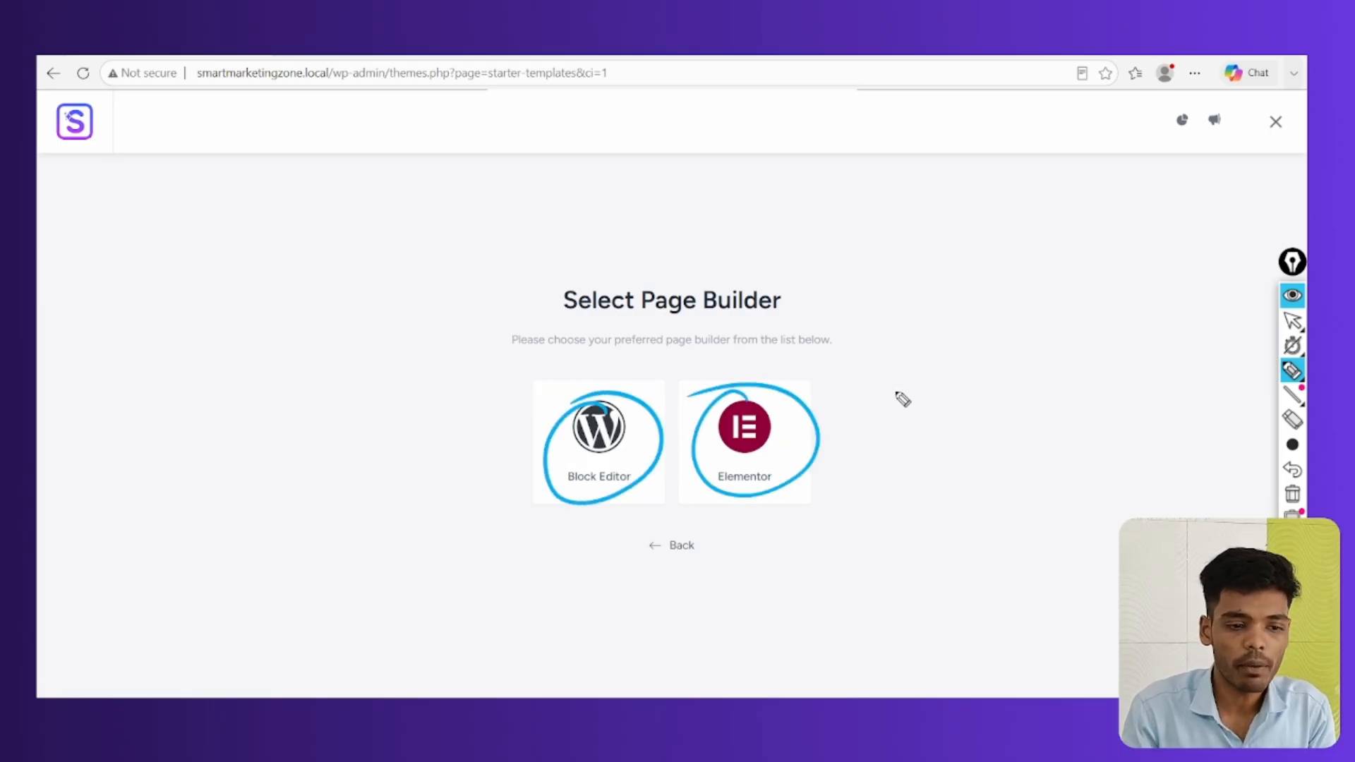
drag(808, 420, 950, 364)
mouse_move(732, 447)
mouse_down()
mouse_move(835, 427)
mouse_move(730, 387)
mouse_up()
drag(780, 424, 890, 412)
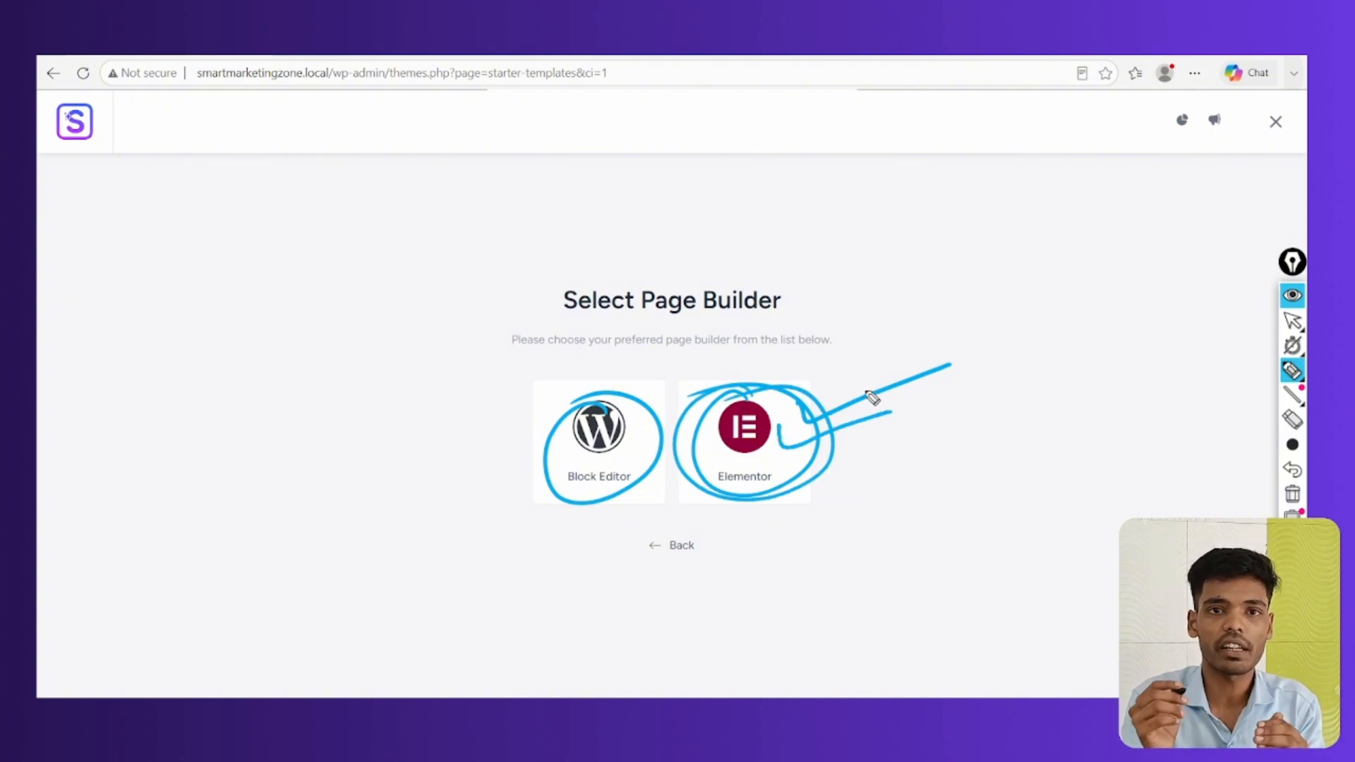
mouse_move(801, 410)
mouse_down()
mouse_move(896, 248)
mouse_move(1099, 214)
mouse_move(1100, 239)
mouse_up()
mouse_move(933, 267)
mouse_down()
mouse_move(1052, 255)
mouse_move(1089, 278)
mouse_move(871, 303)
mouse_move(890, 279)
mouse_up()
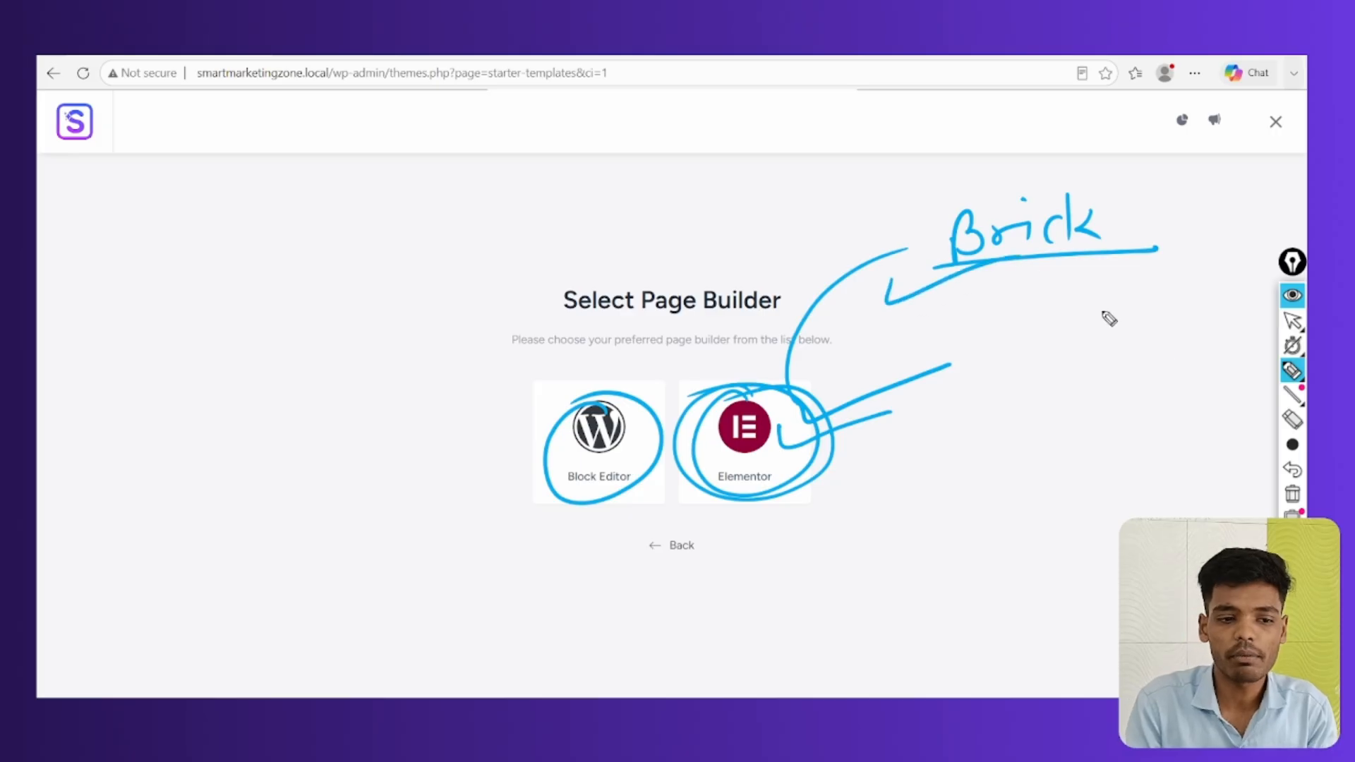
click(1294, 497)
click(1292, 321)
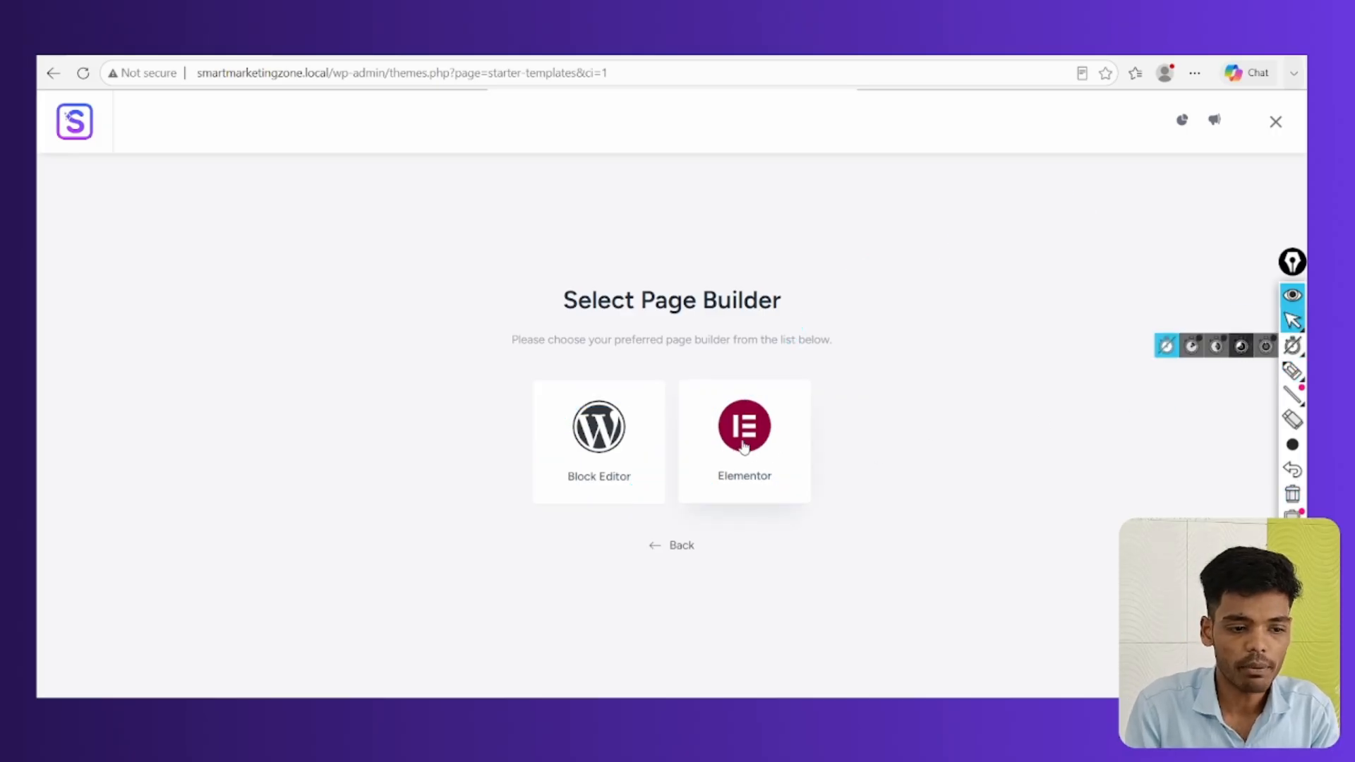
click(753, 454)
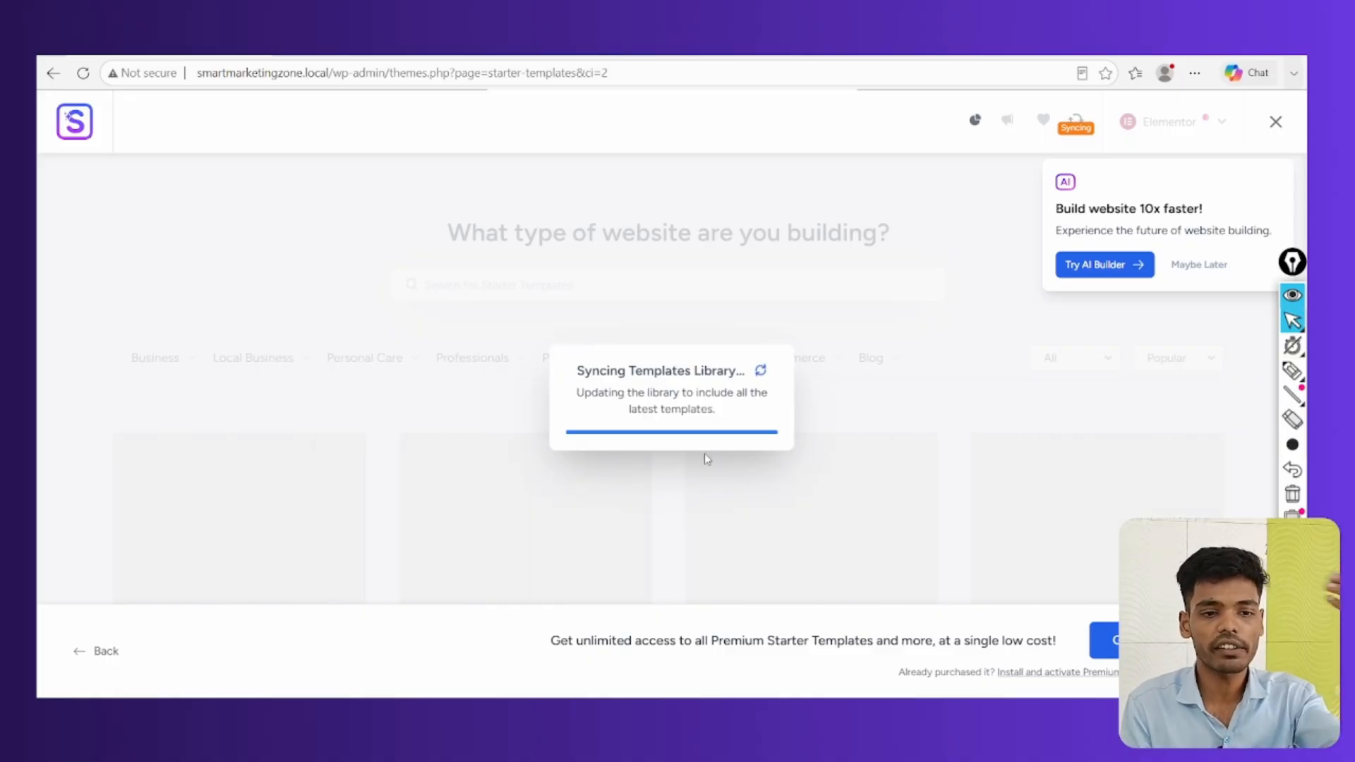
Decline the AI builder suggestion and scroll through the Starter Templates library
click(1199, 266)
scroll(734, 521, down, 4)
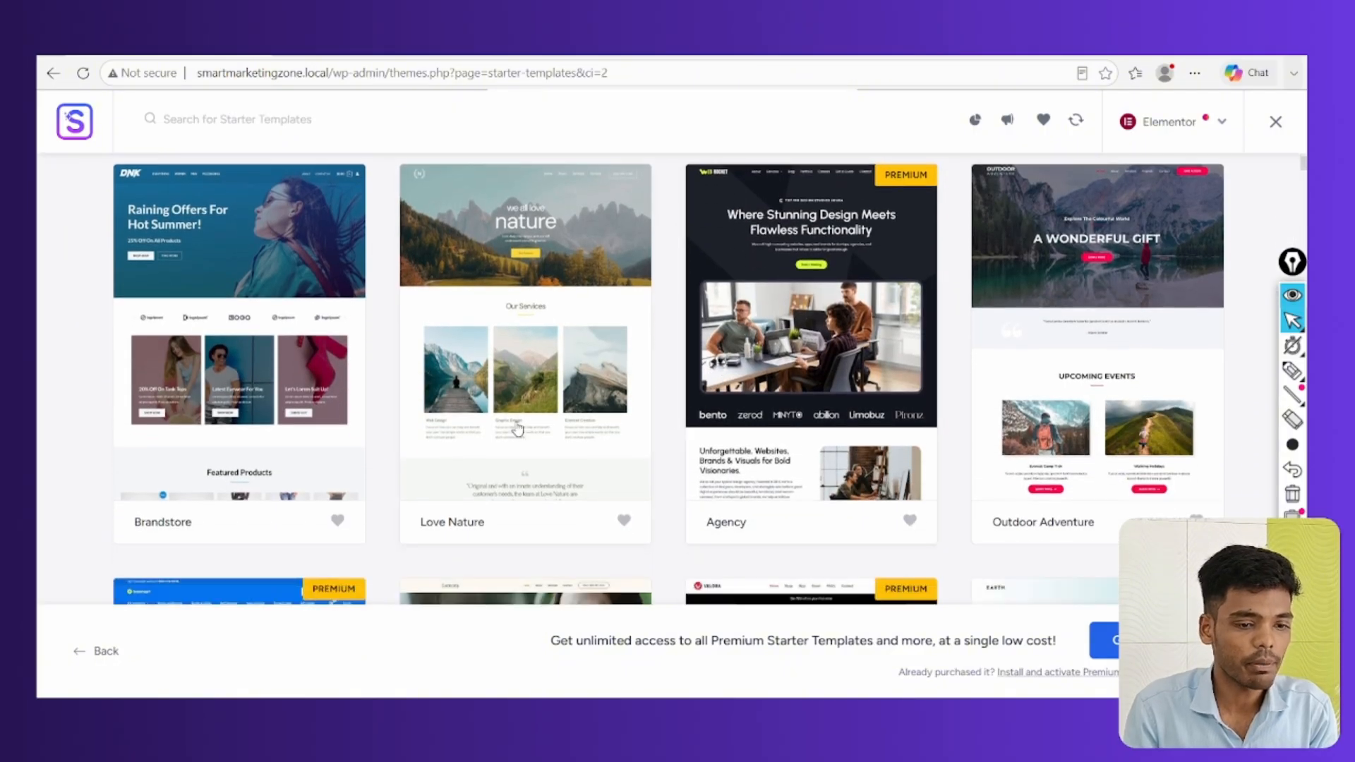
scroll(694, 579, up, 2)
scroll(694, 578, down, 5)
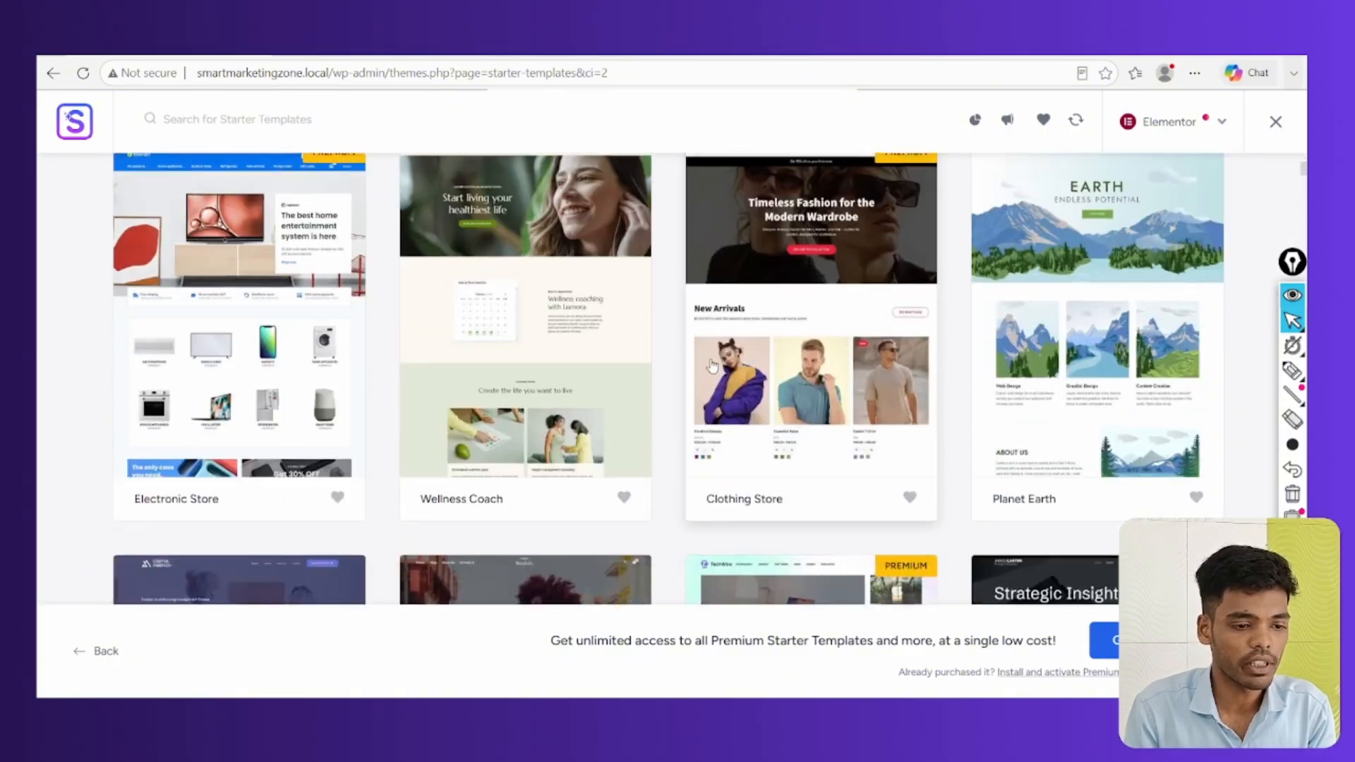
scroll(494, 423, up, 8)
Show the Business category dropdown with subcategories like Agency, Restaurant and Construction
mouse_move(472, 356)
mouse_move(162, 355)
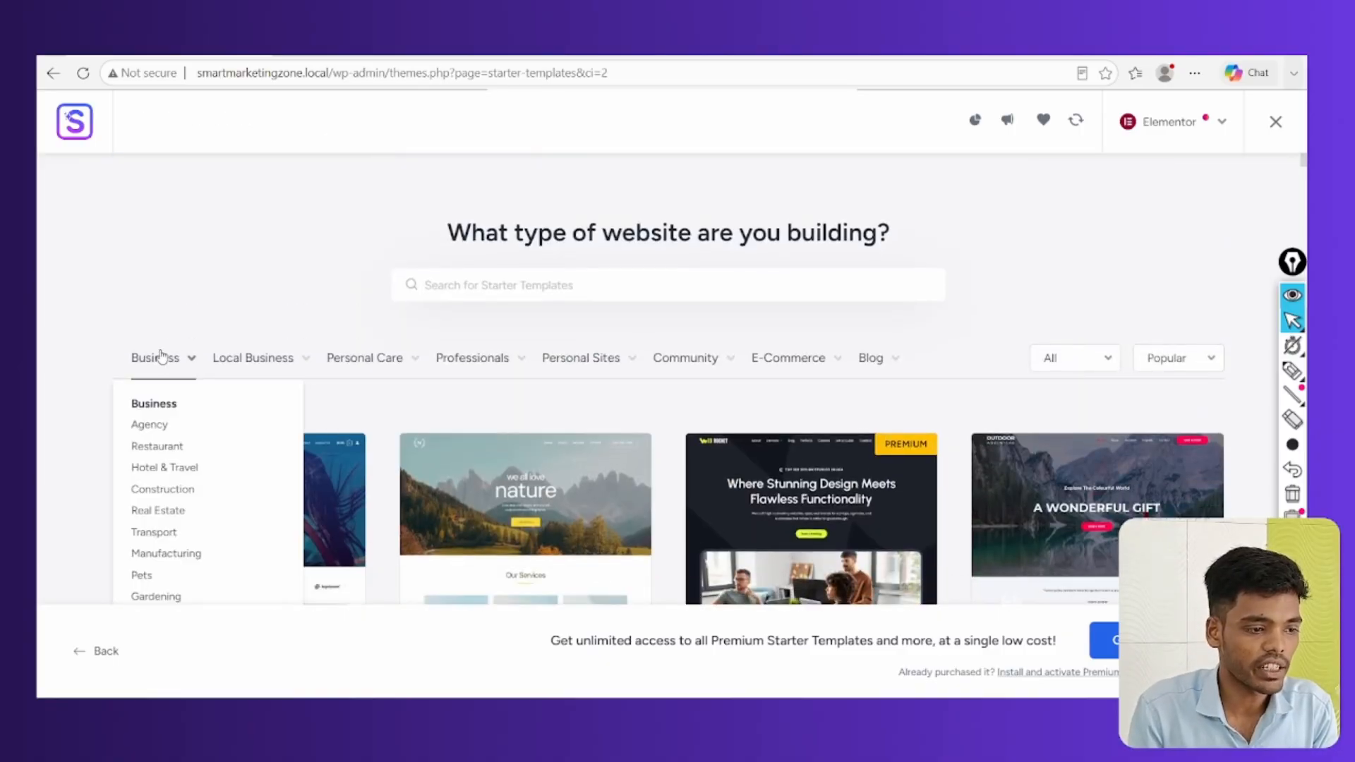
scroll(169, 369, down, 1)
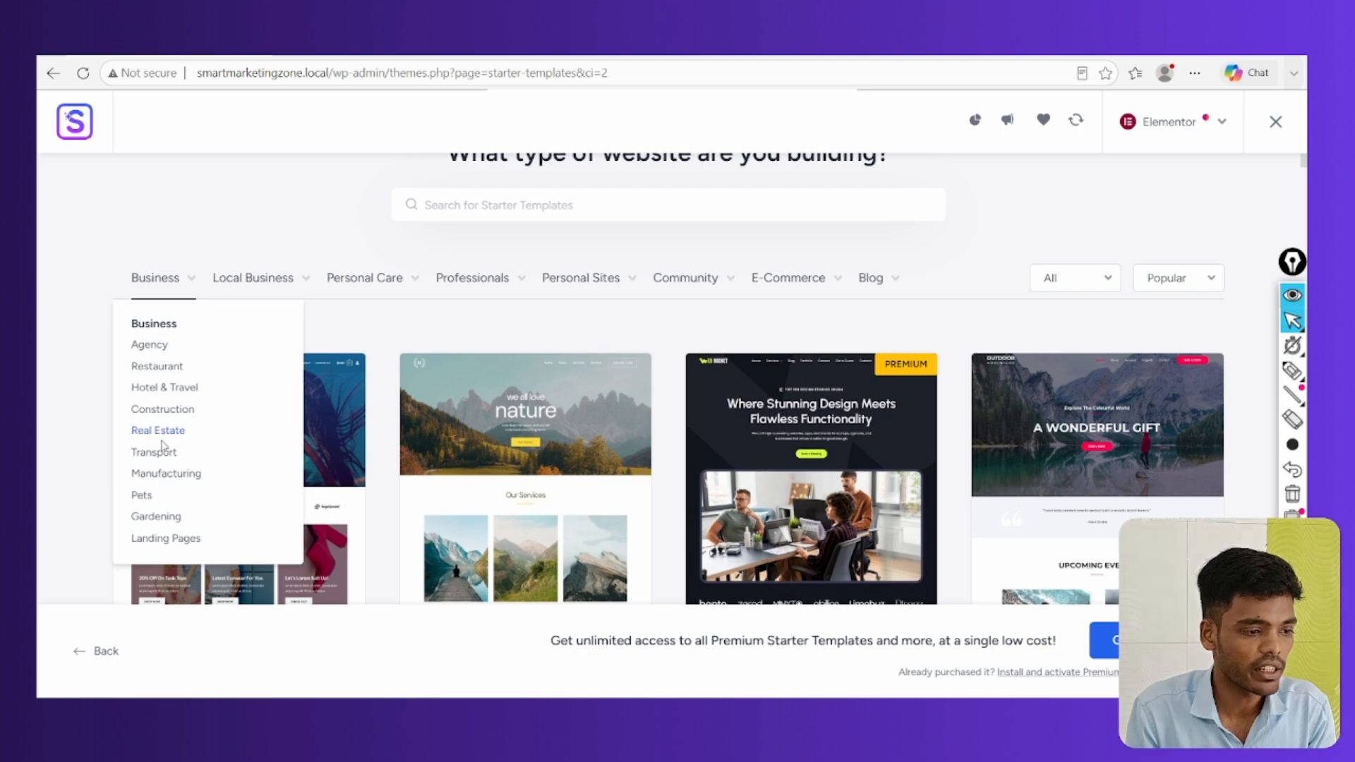
mouse_move(250, 277)
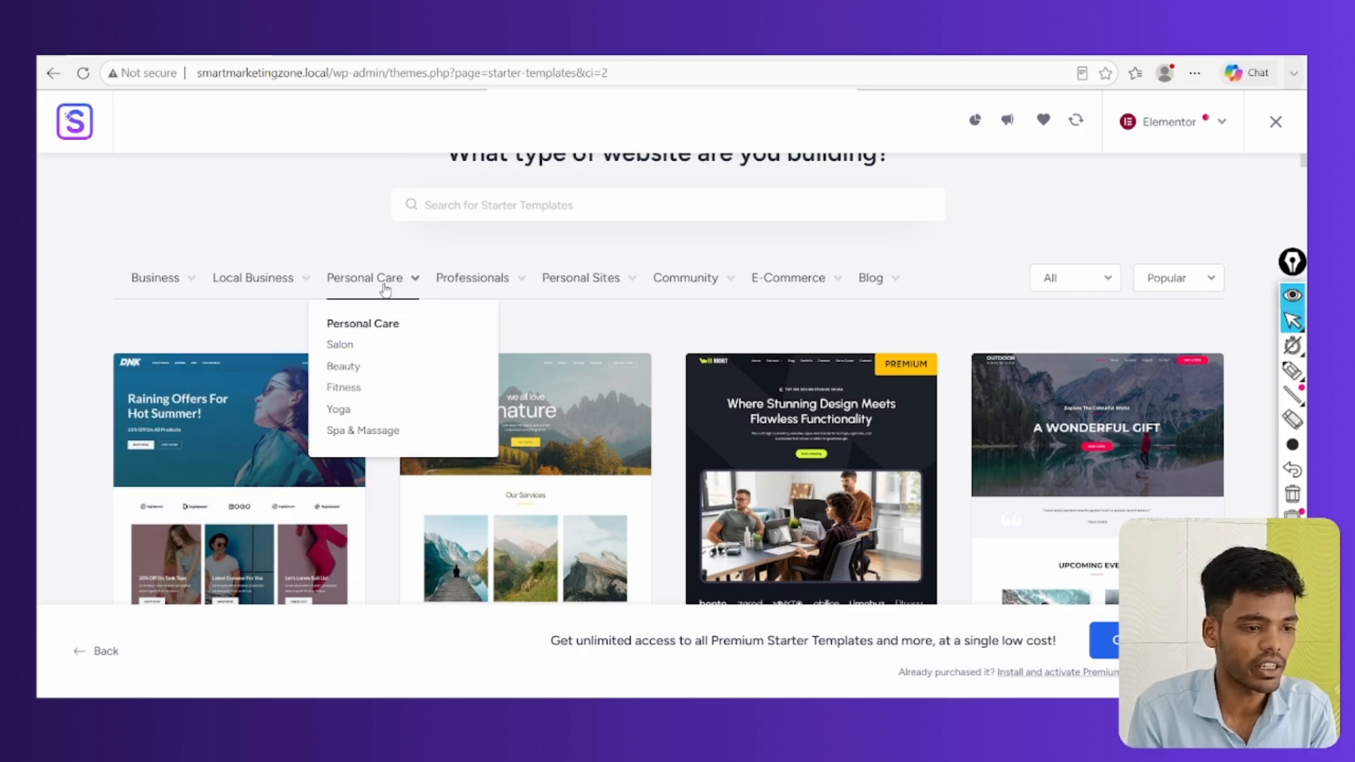
mouse_move(452, 289)
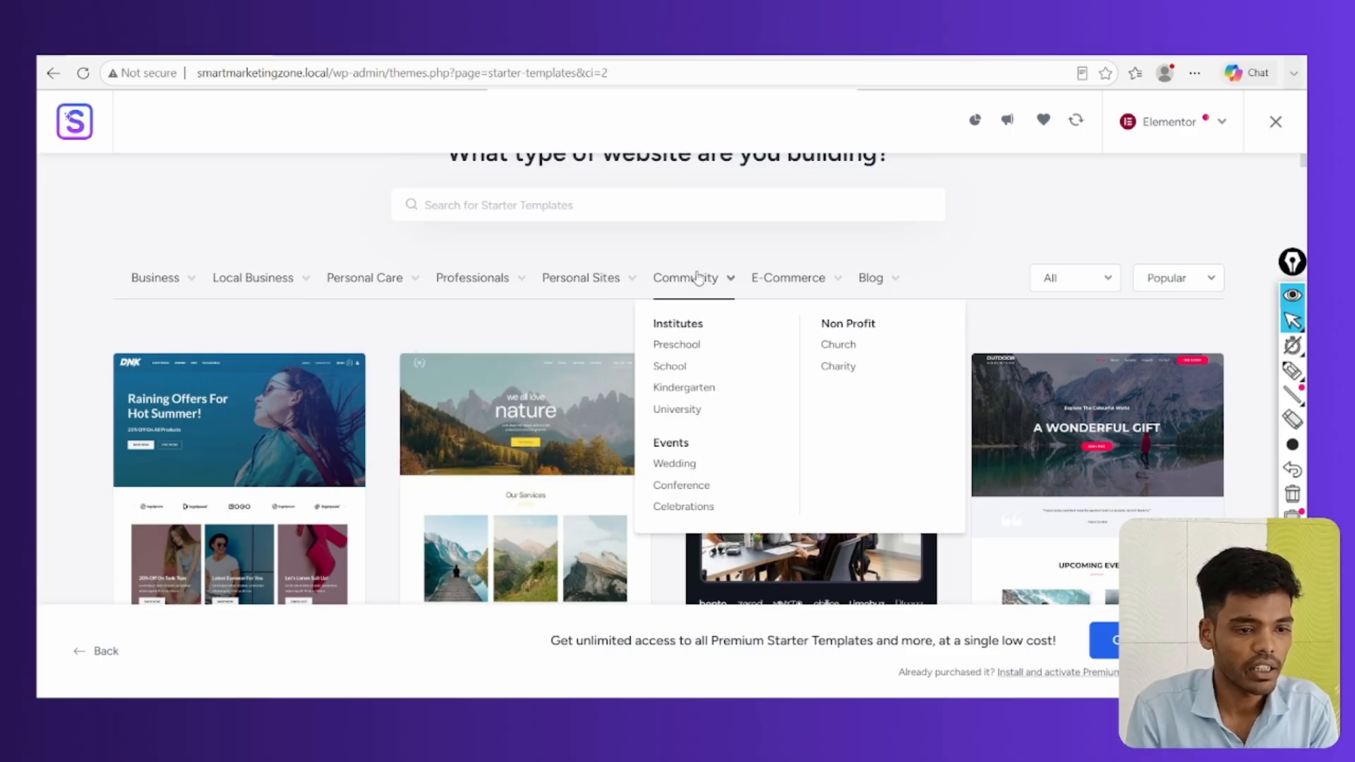
mouse_move(791, 281)
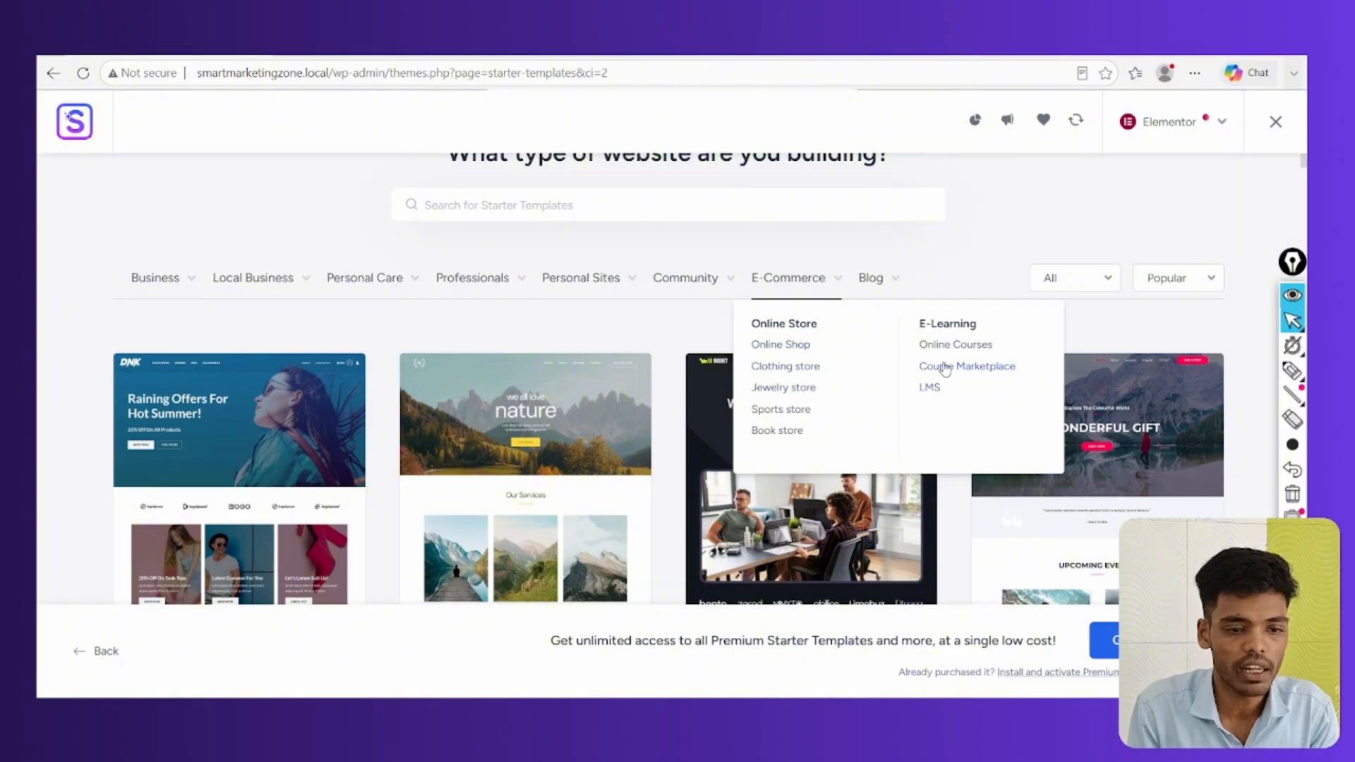
mouse_move(873, 284)
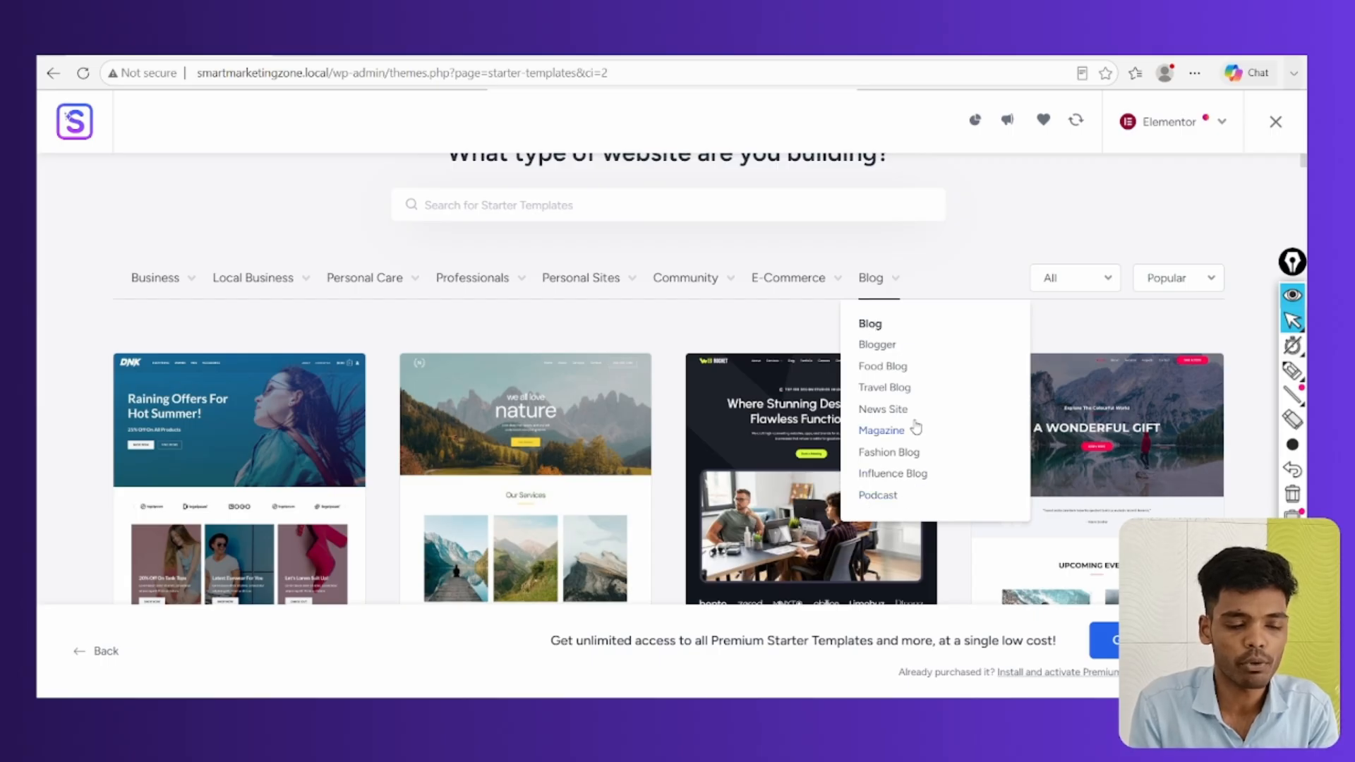
Filter the starter templates to Agency and choose the Digital Agency template
mouse_move(174, 279)
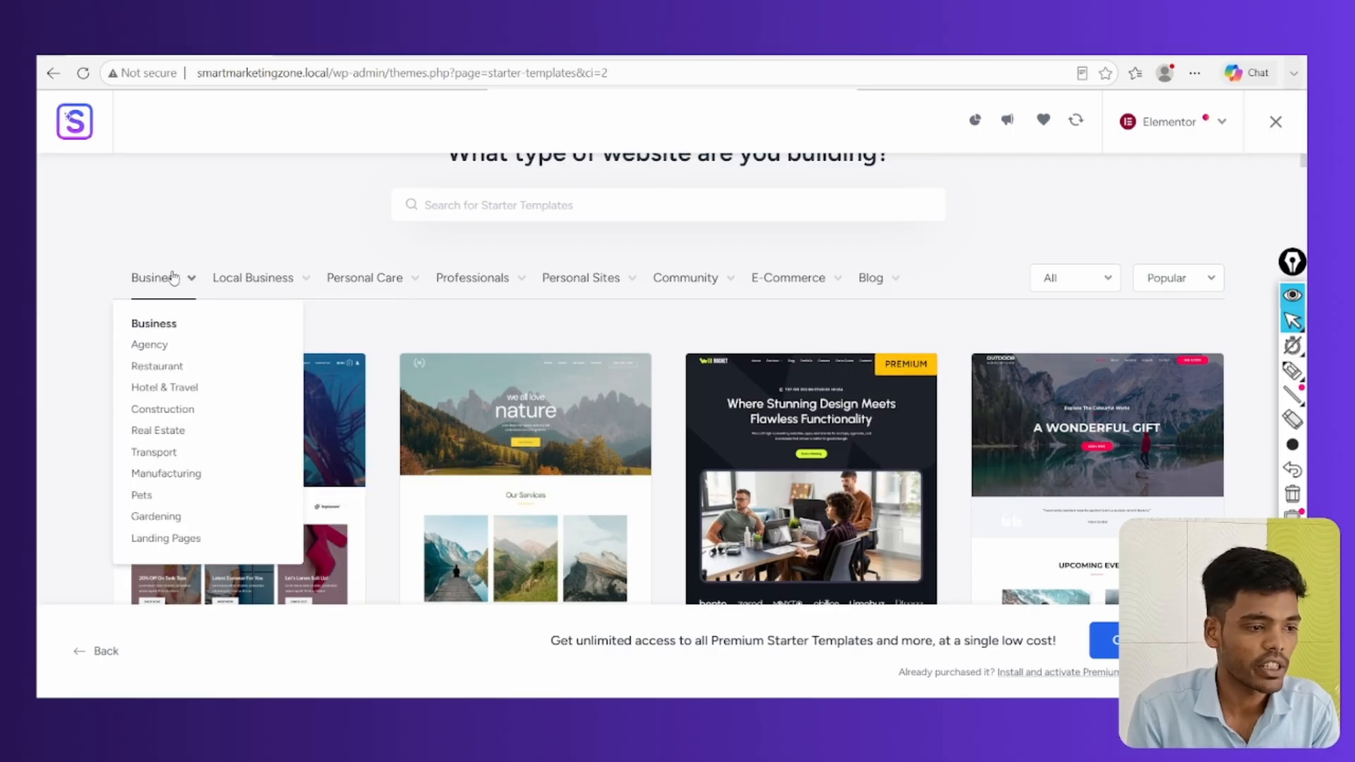
click(150, 345)
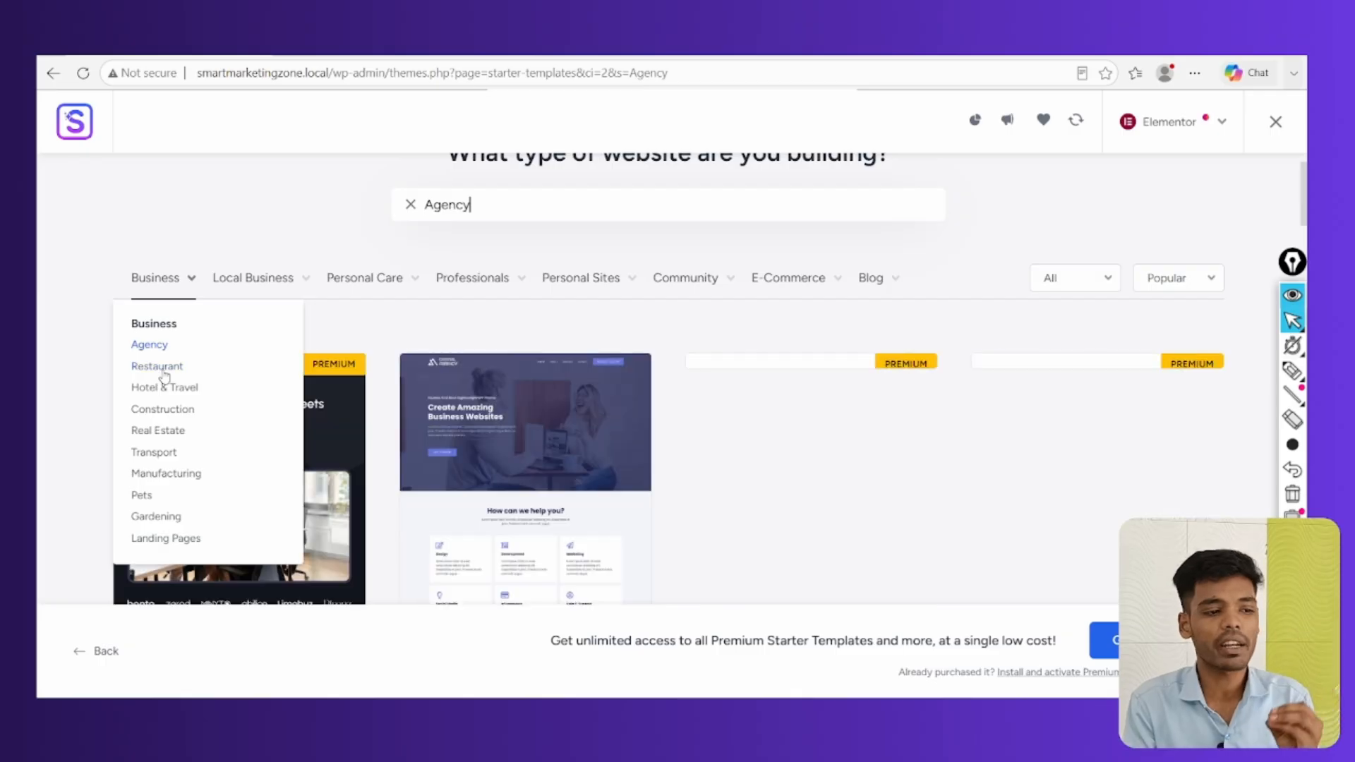
scroll(588, 484, down, 4)
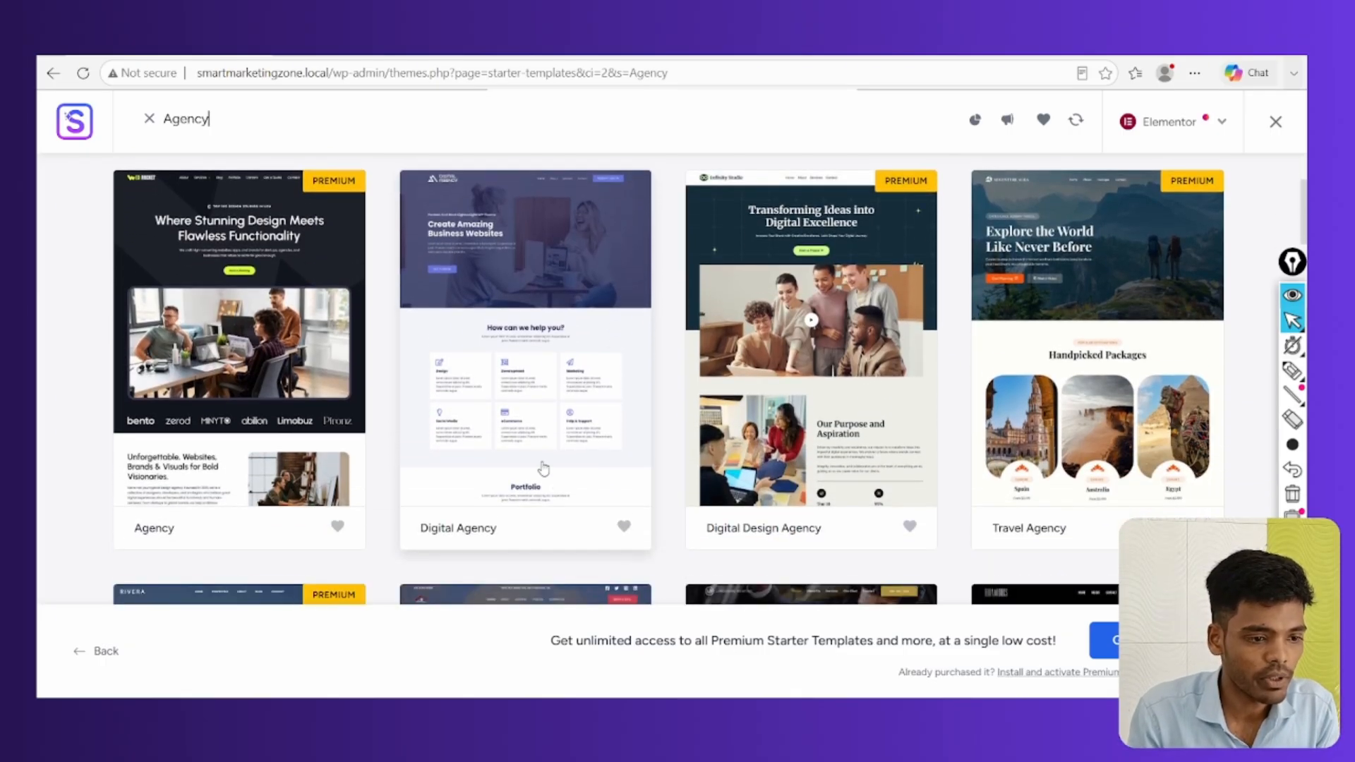
scroll(560, 384, up, 2)
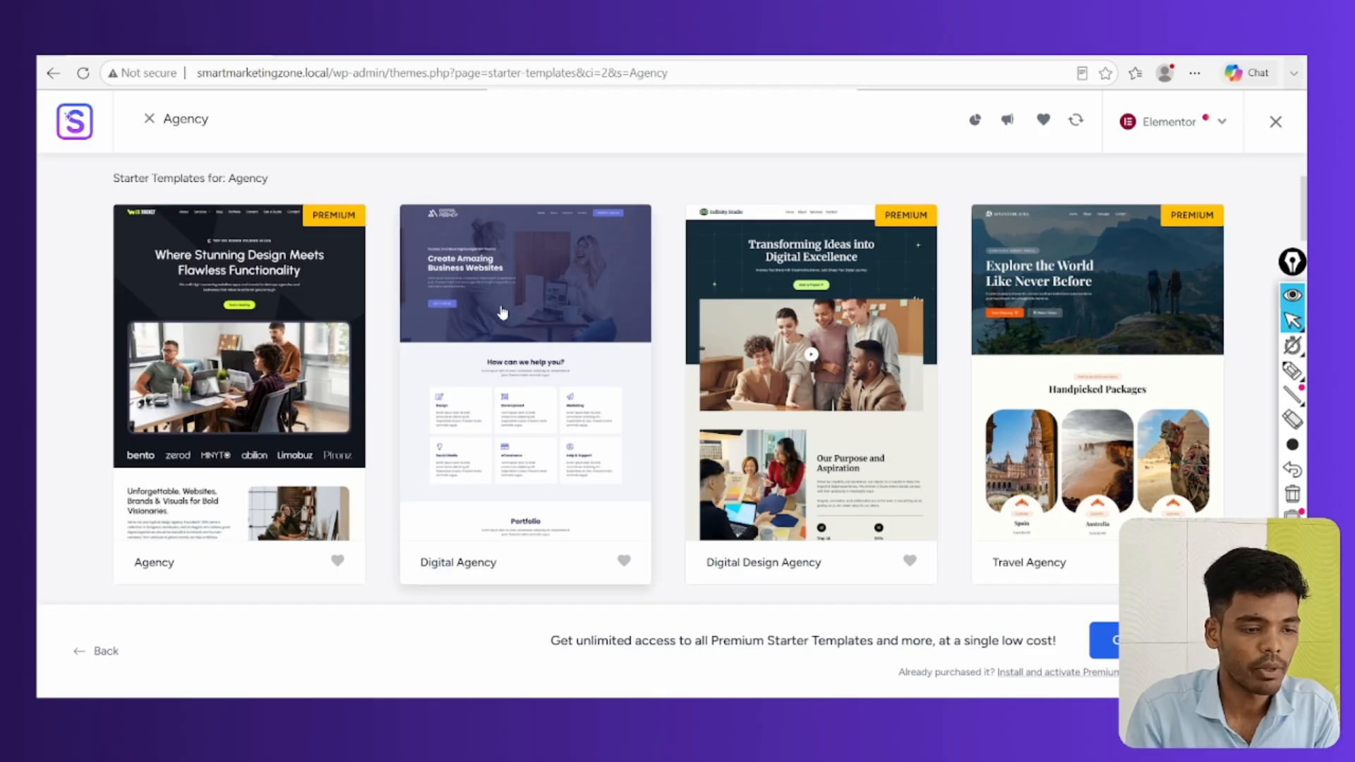
click(521, 322)
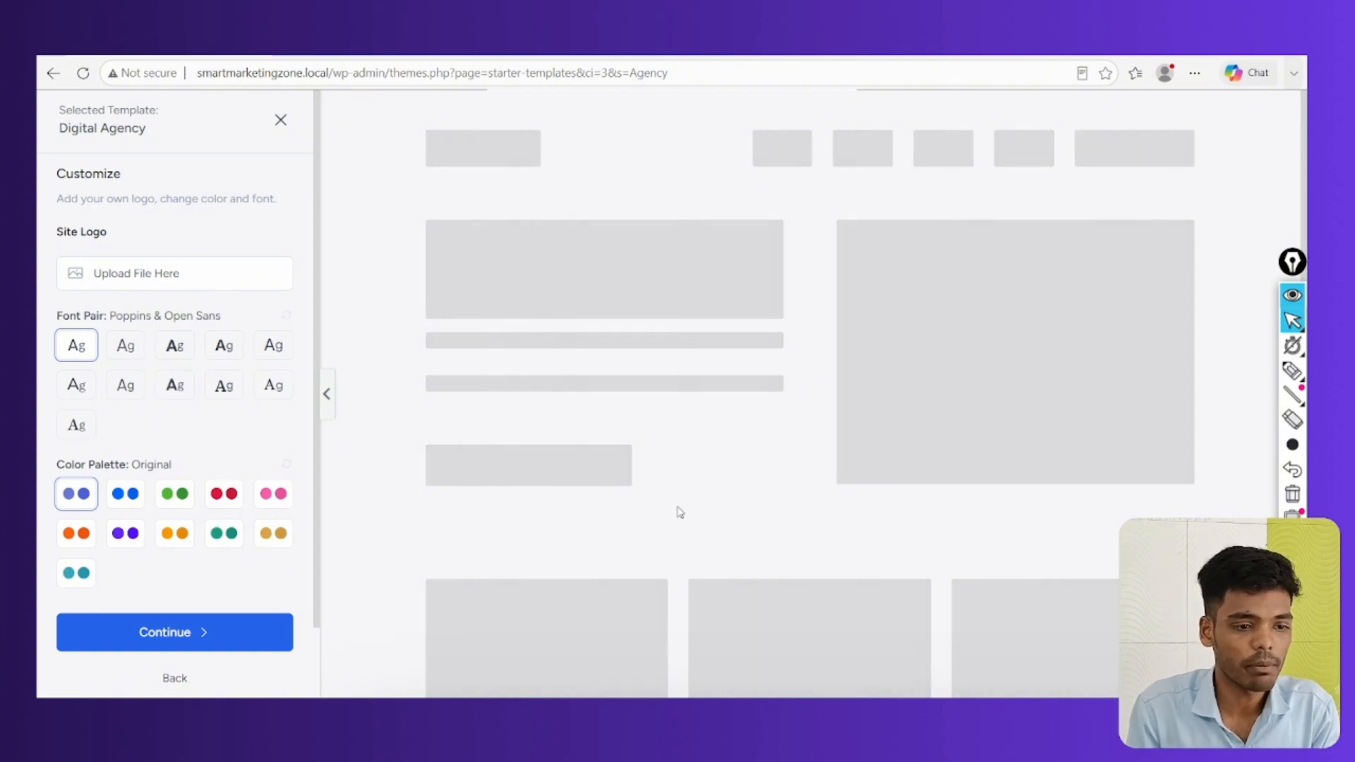
Scroll through the Digital Agency preview, then open the Site Logo media dialog
scroll(683, 489, down, 3)
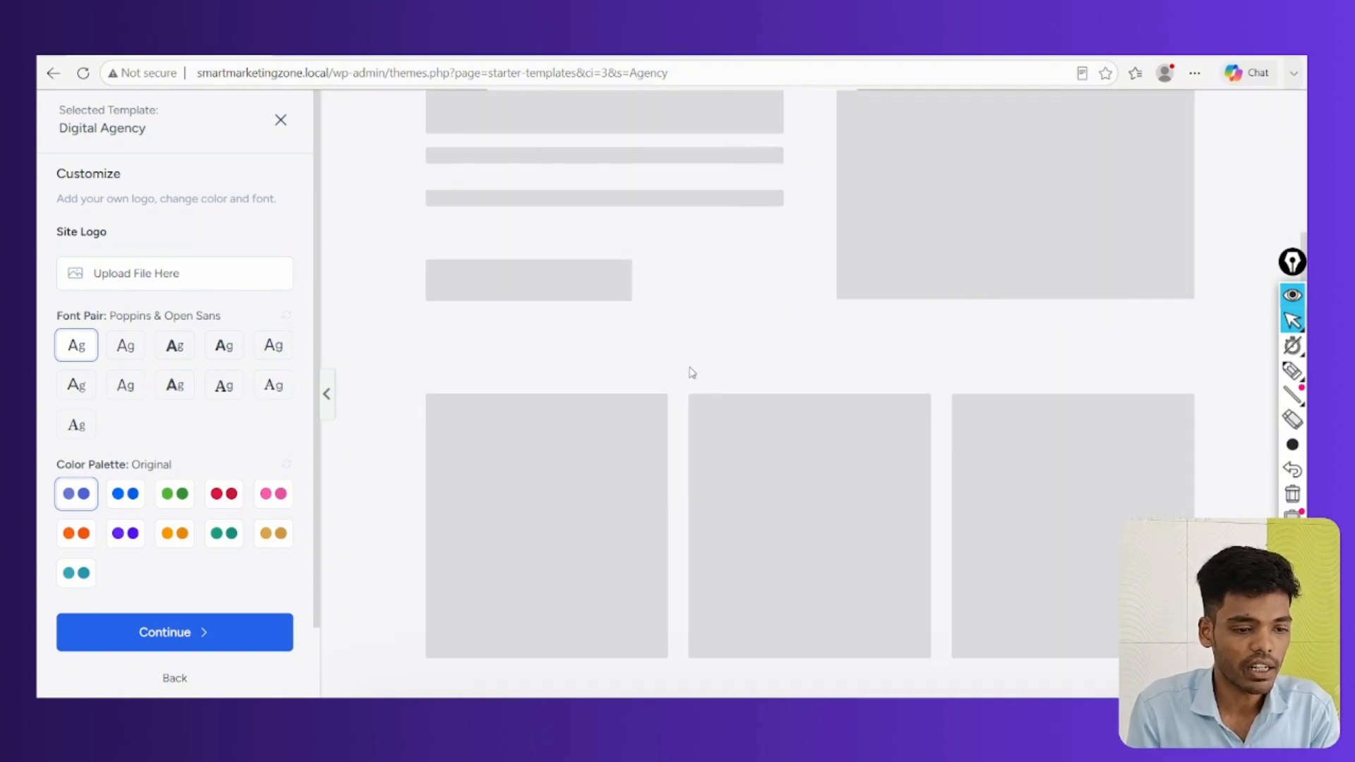
scroll(715, 469, up, 2)
scroll(807, 466, down, 10)
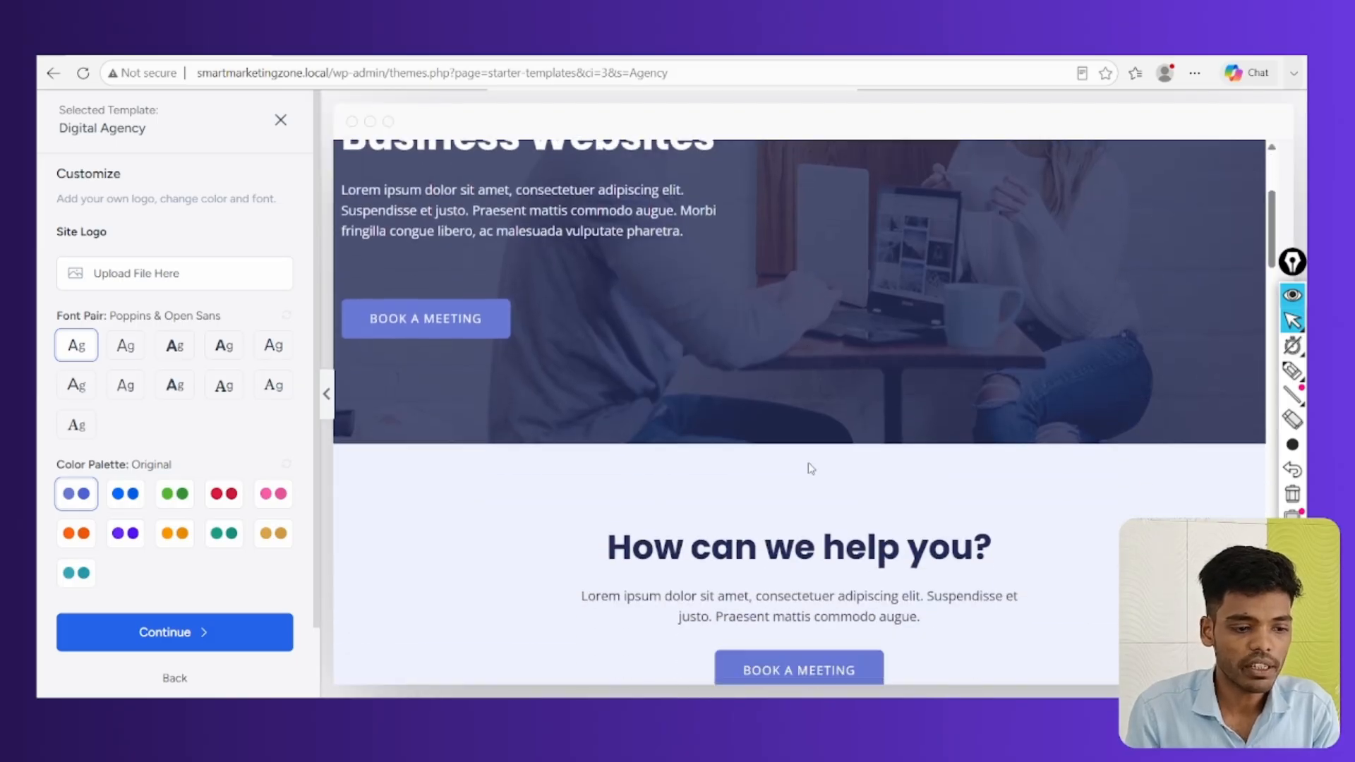
scroll(816, 483, down, 15)
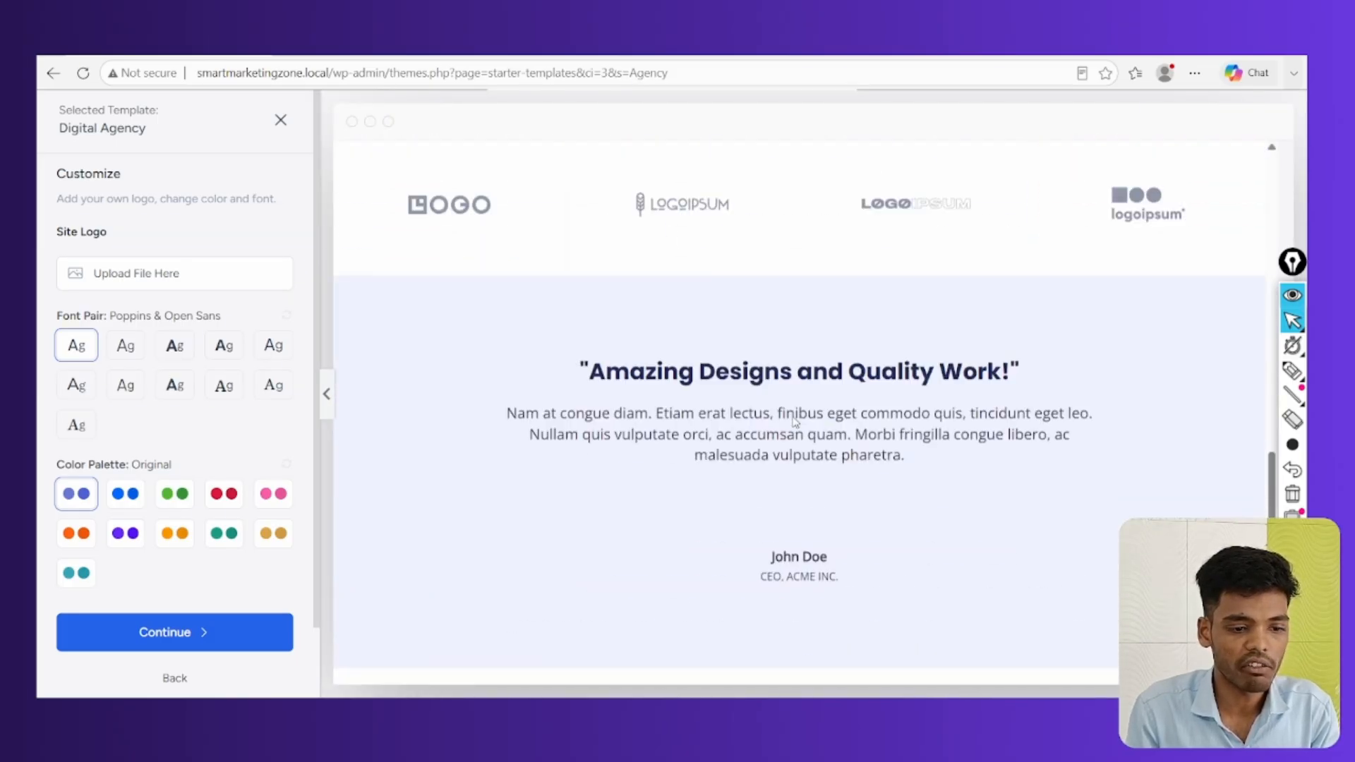
scroll(811, 423, up, 20)
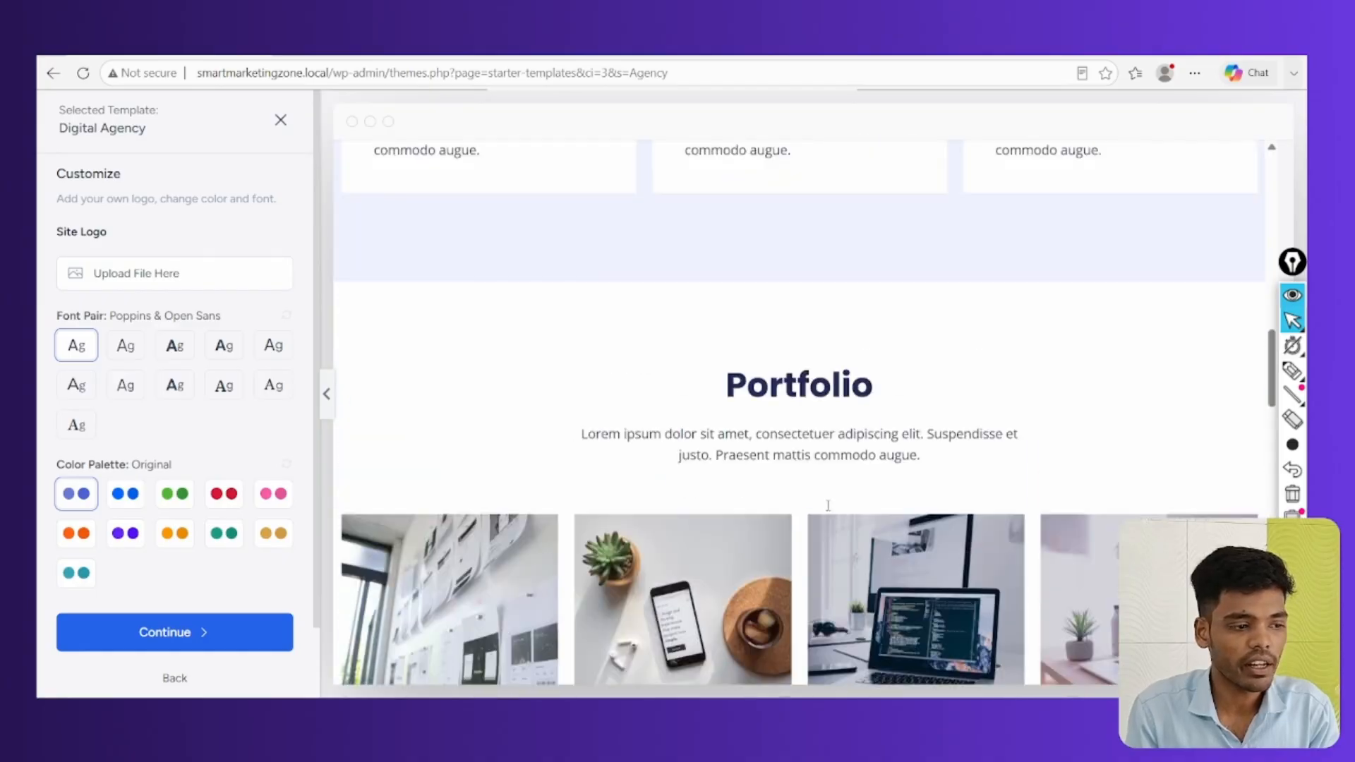
scroll(450, 455, down, 1)
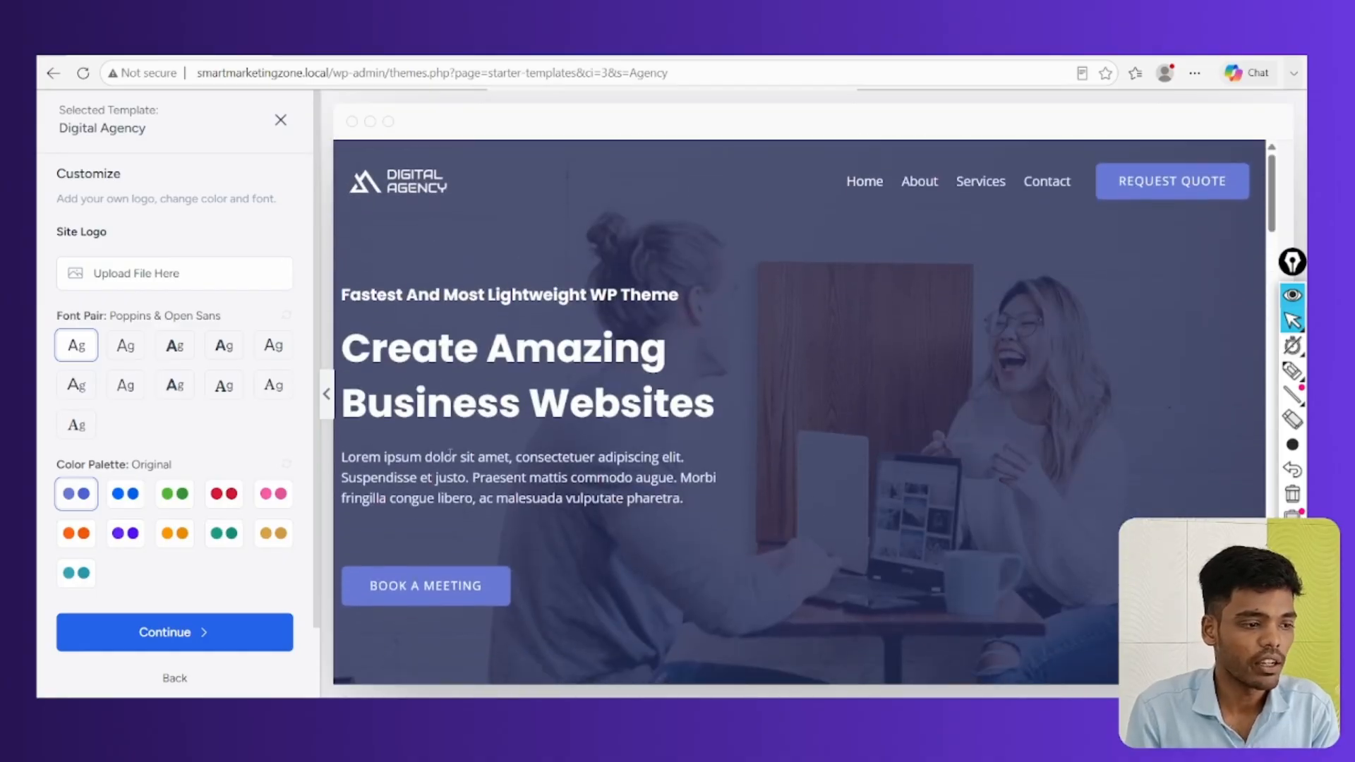
click(146, 281)
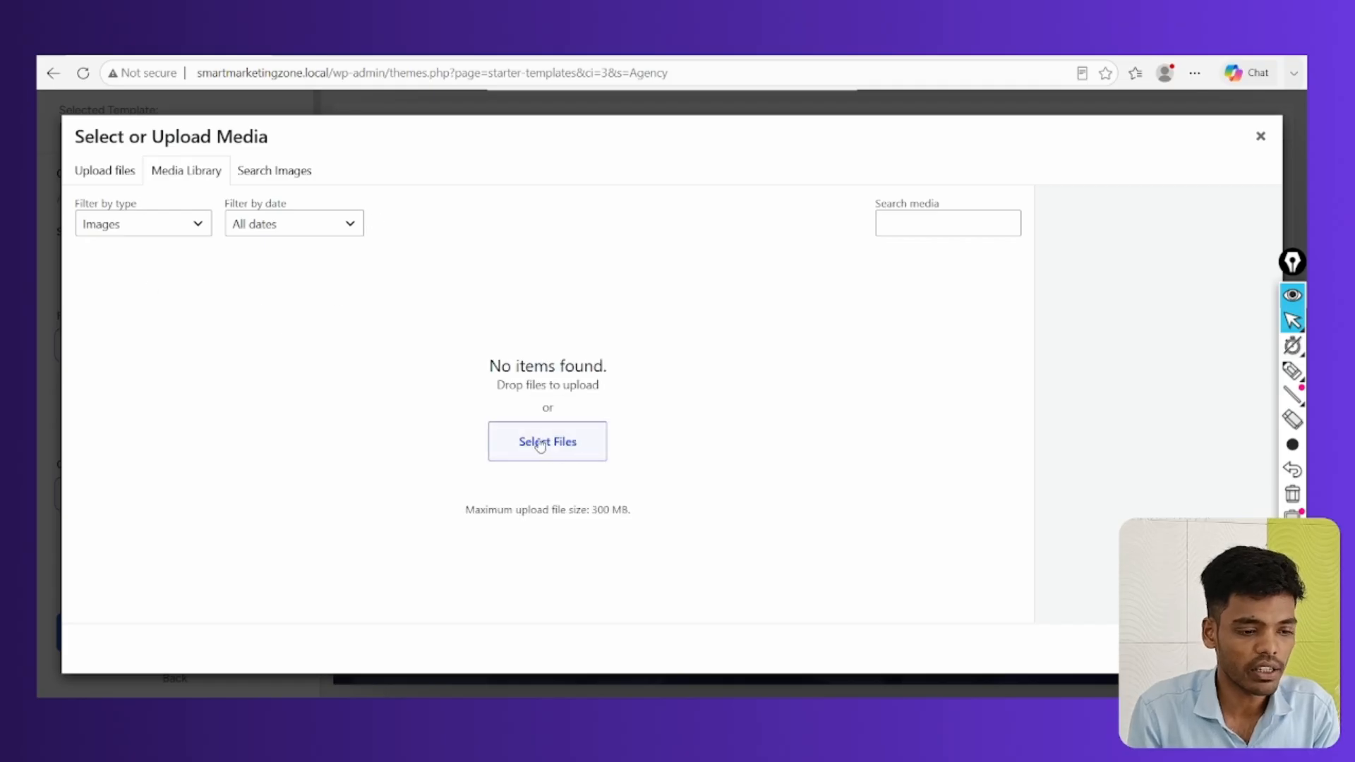
Upload the Smart Marketing Zone image from Downloads and select it as the site logo
click(540, 447)
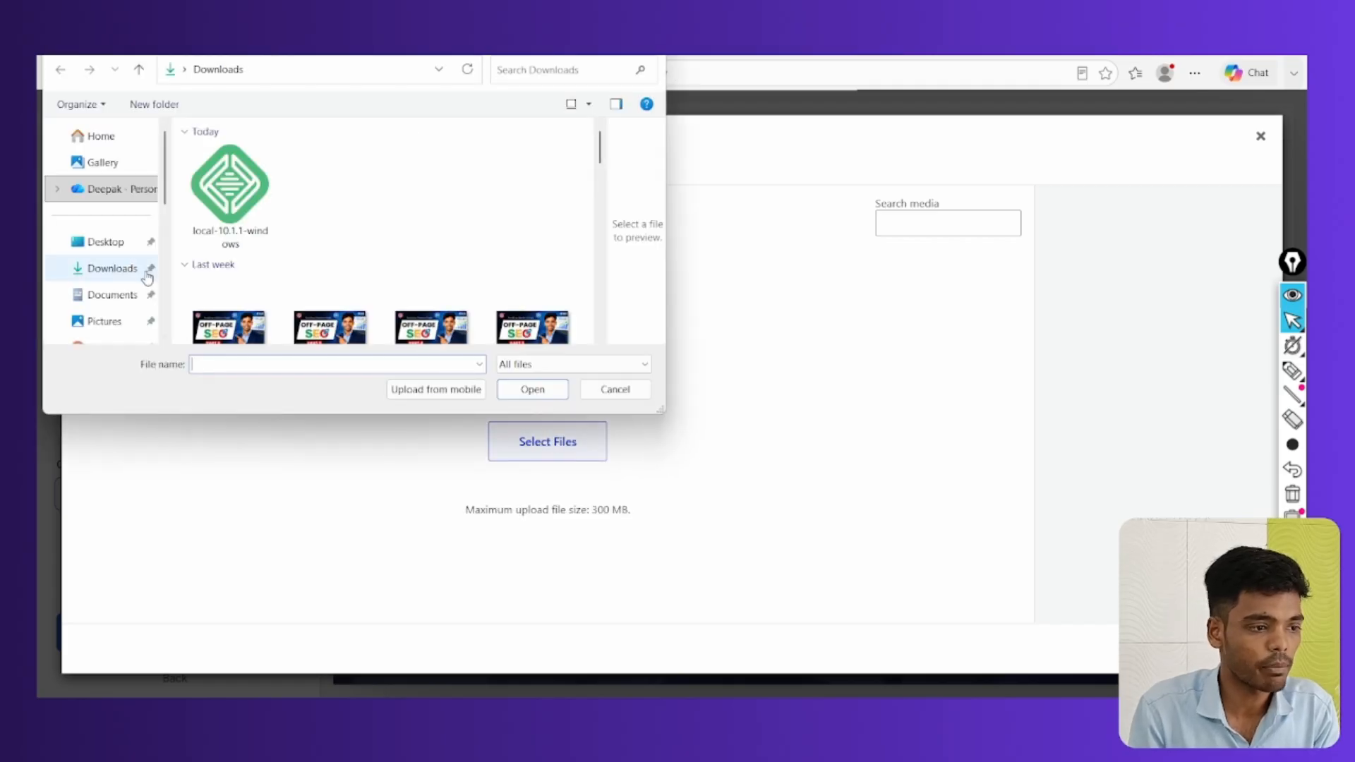
click(128, 267)
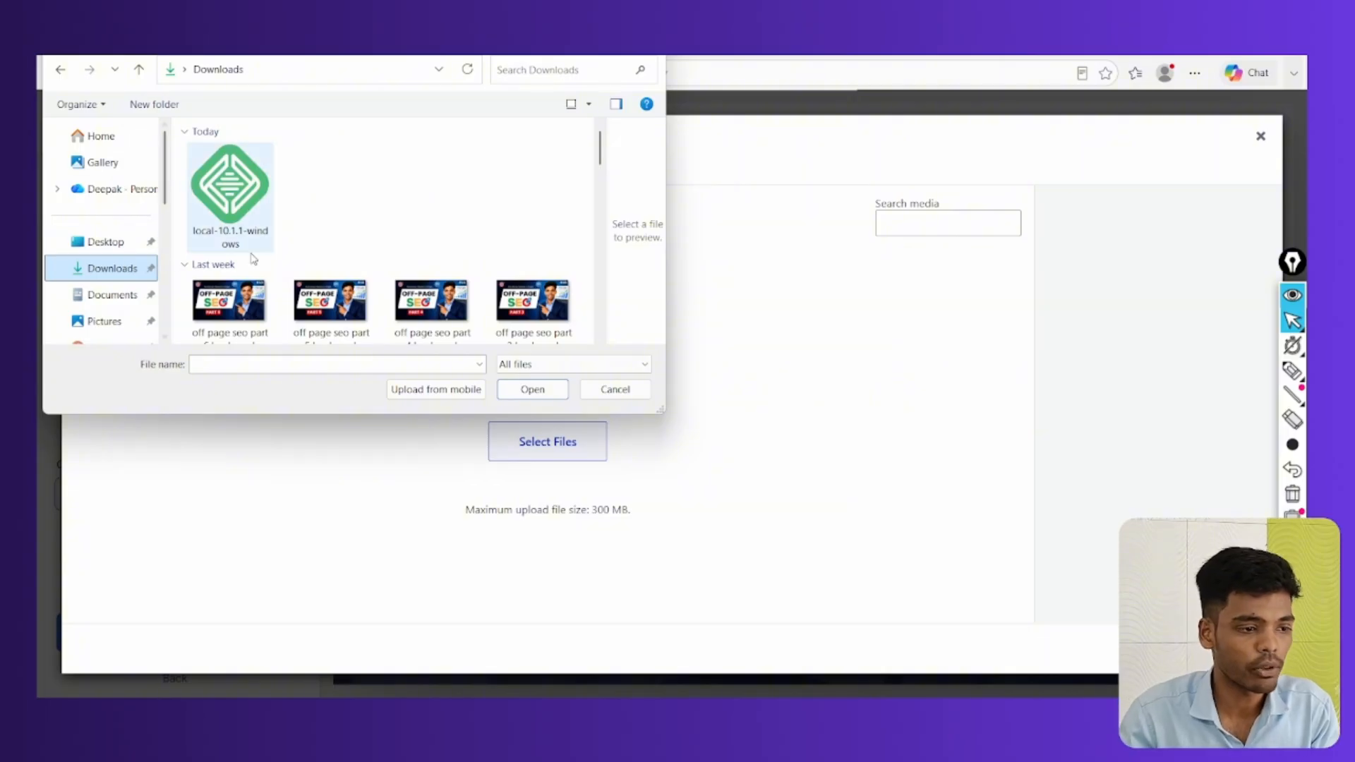
scroll(463, 276, down, 3)
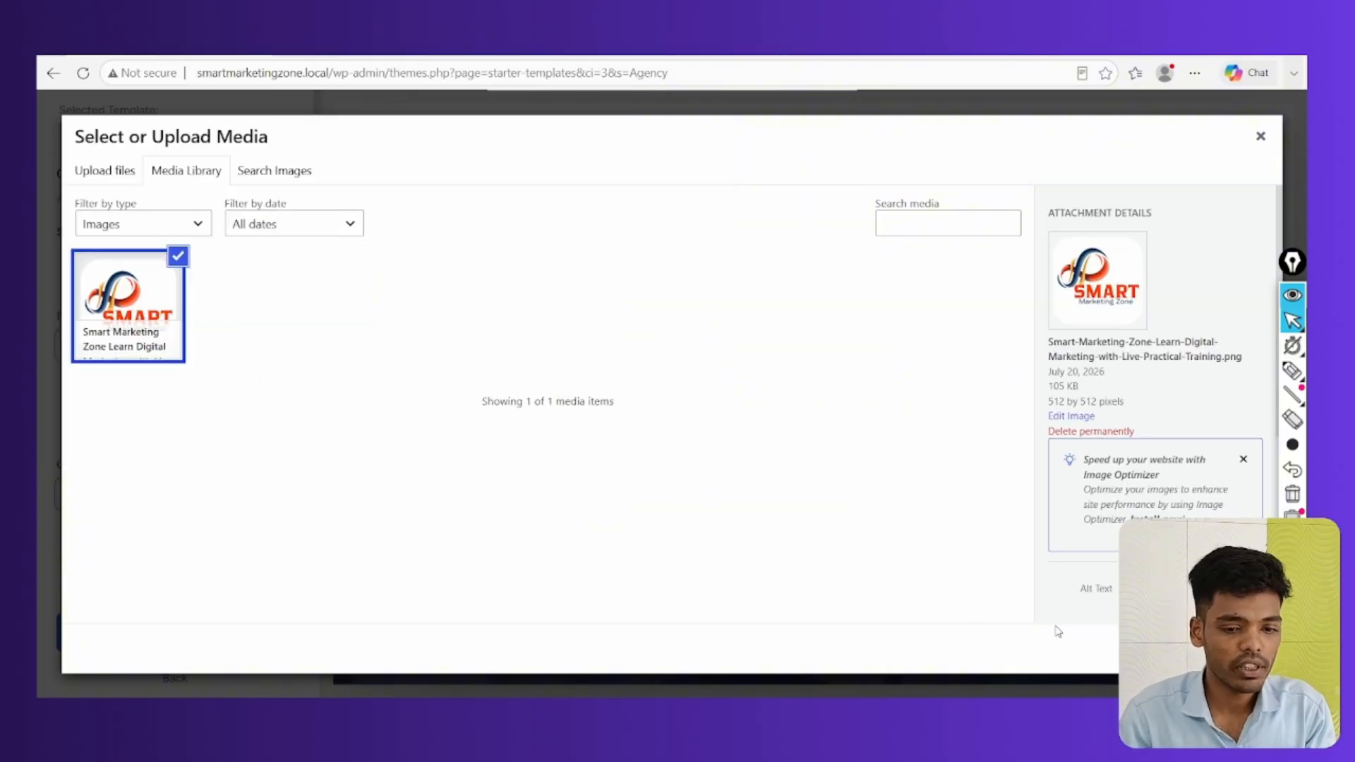
click(1232, 648)
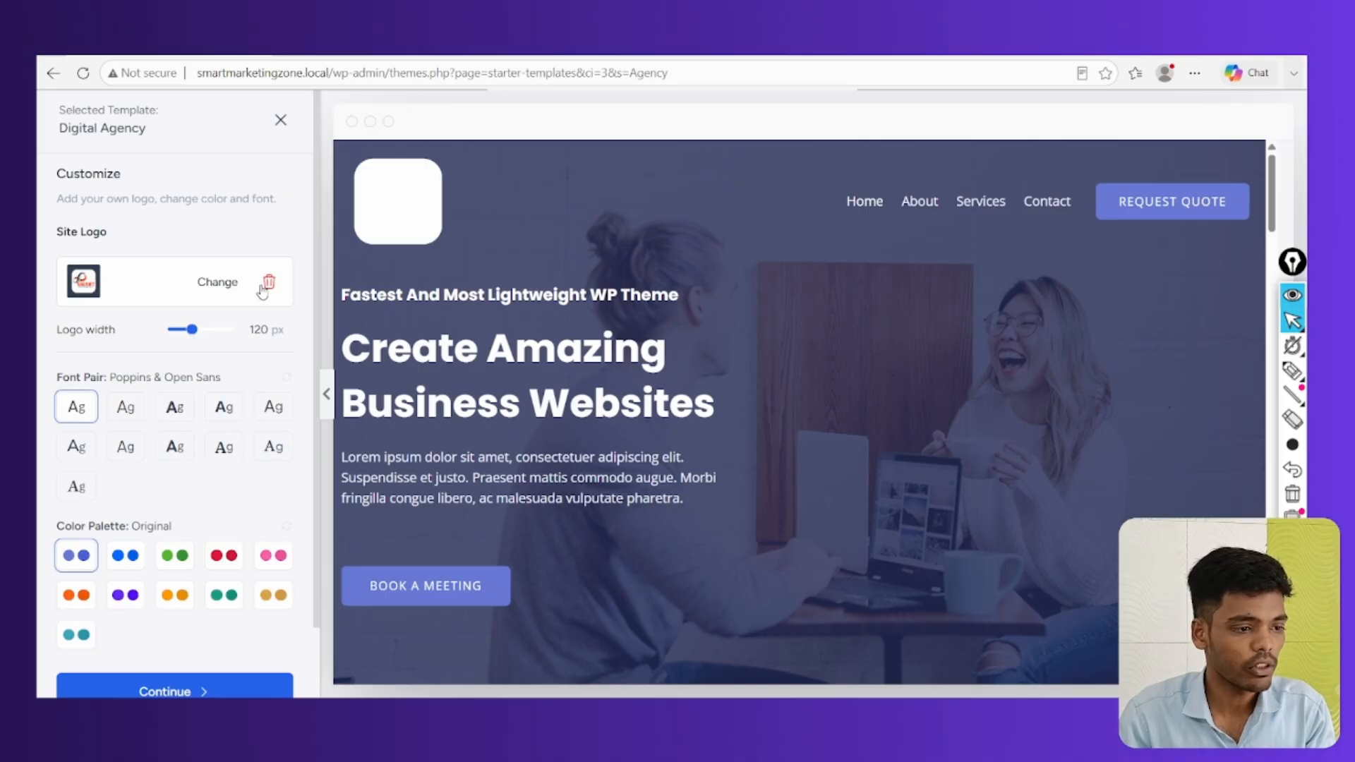
Try several font pairs, including Plus Jakarta Sans & Manrope, Inter & Poppins, IBM Plex Serif & Inter
scroll(187, 307, down, 1)
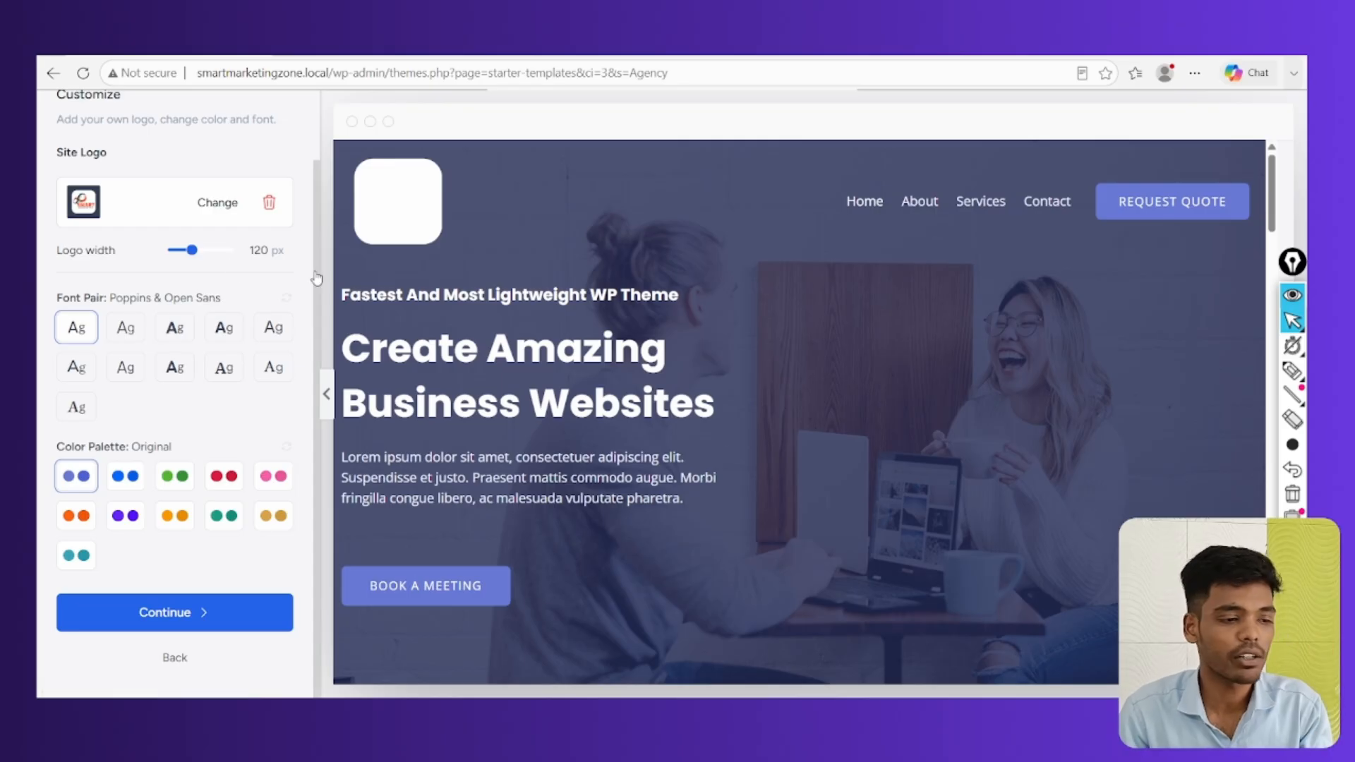
click(125, 331)
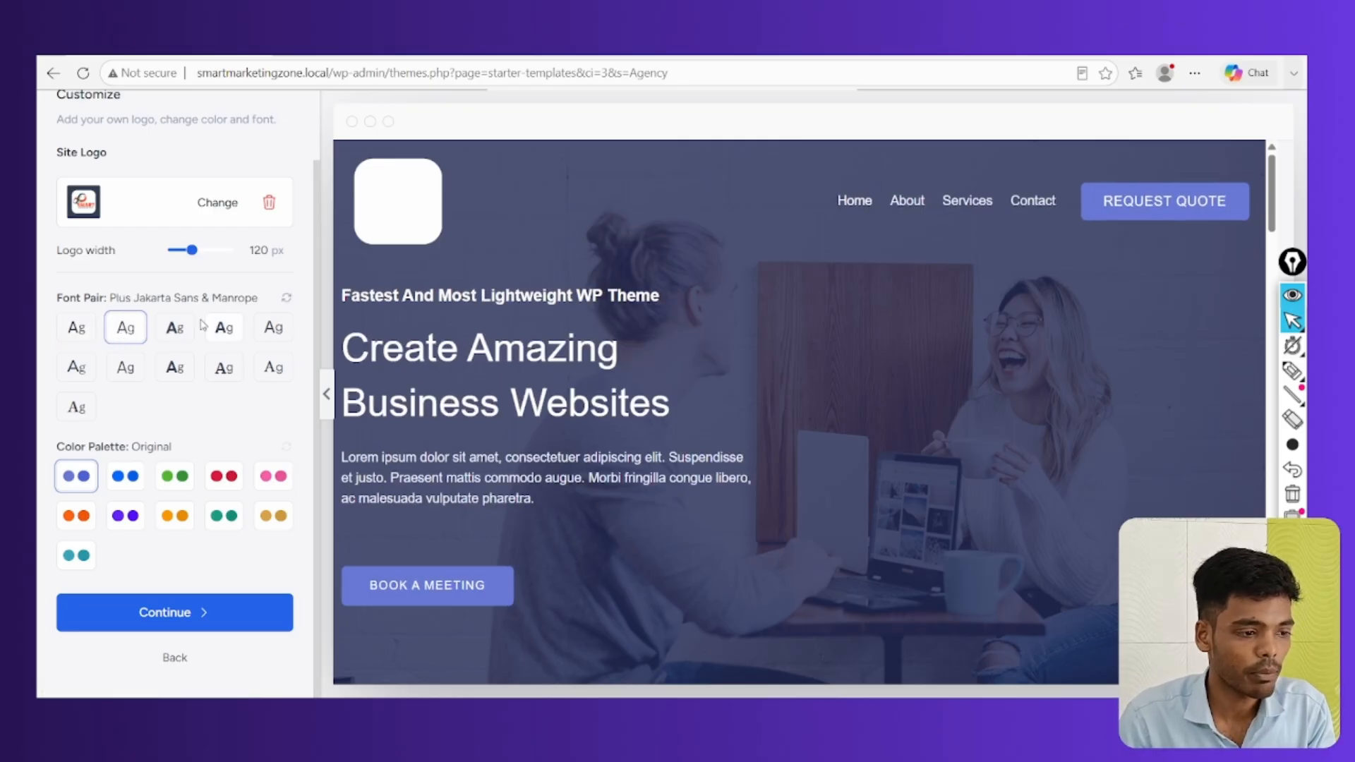
click(225, 329)
click(272, 328)
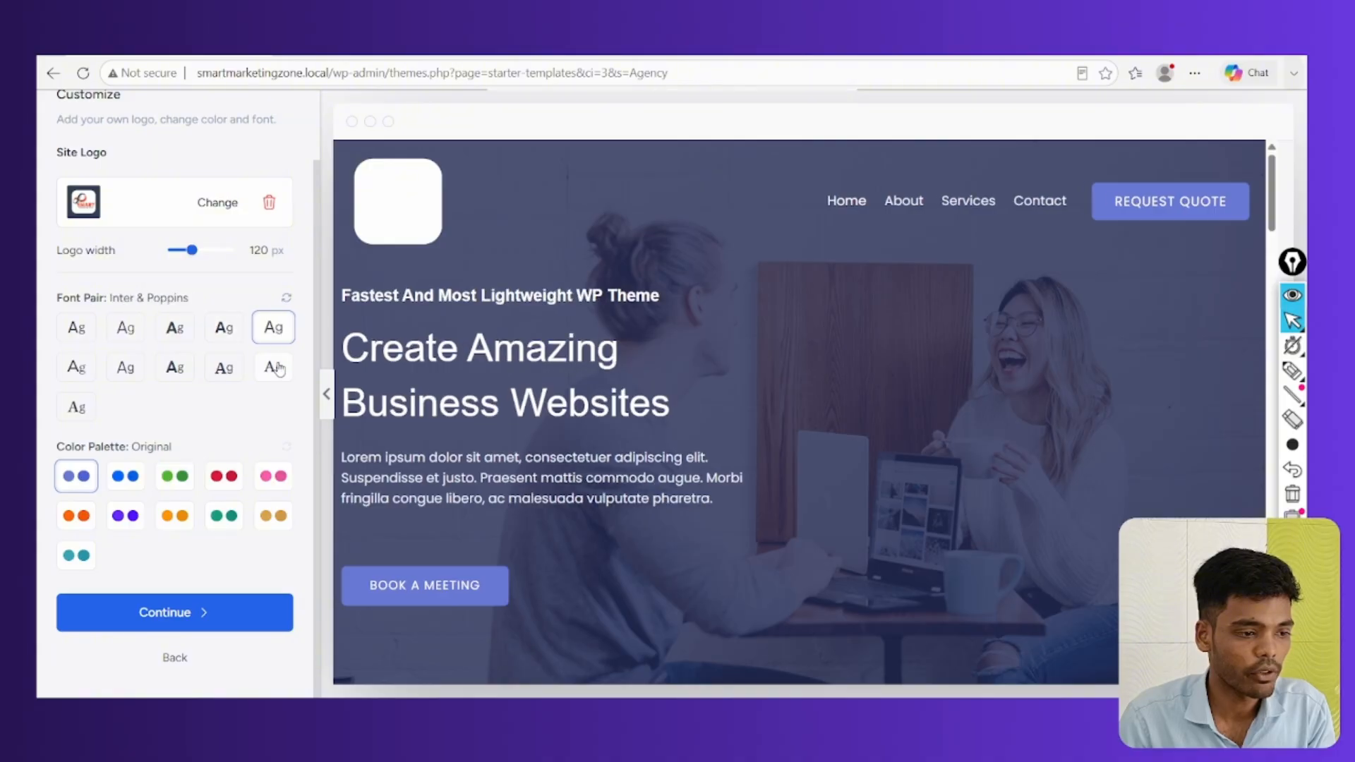
click(279, 368)
click(225, 367)
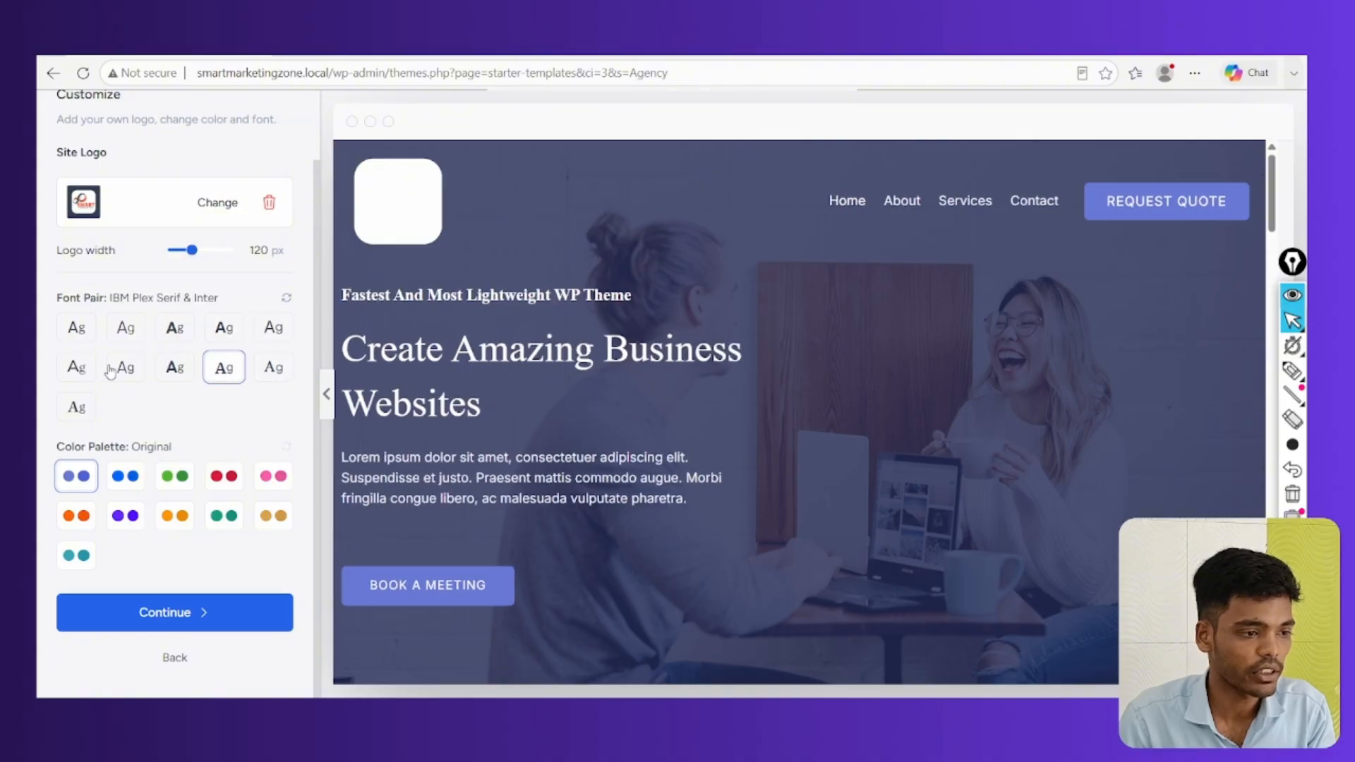
Remove the uploaded site logo and settle on the EB Garamond & IBM Plex Sans fonts
click(270, 203)
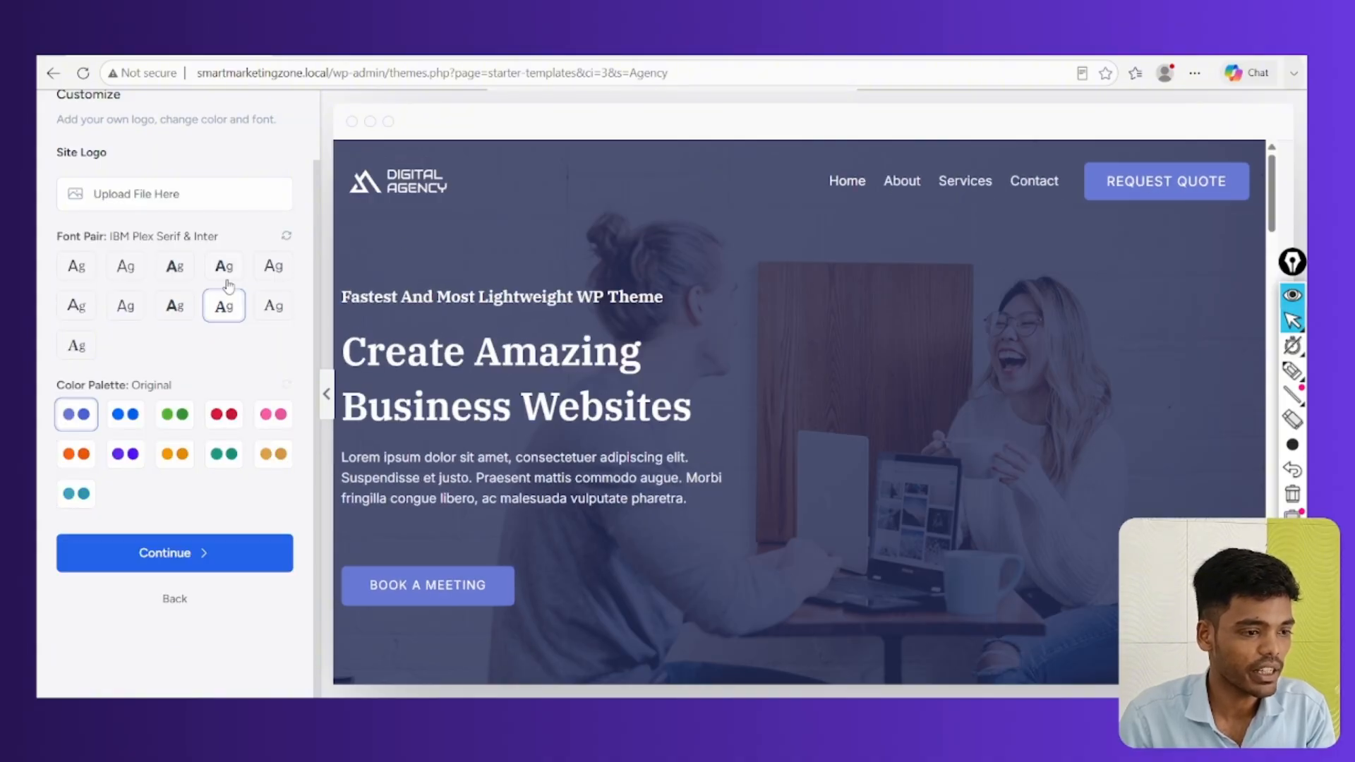
click(273, 307)
click(79, 343)
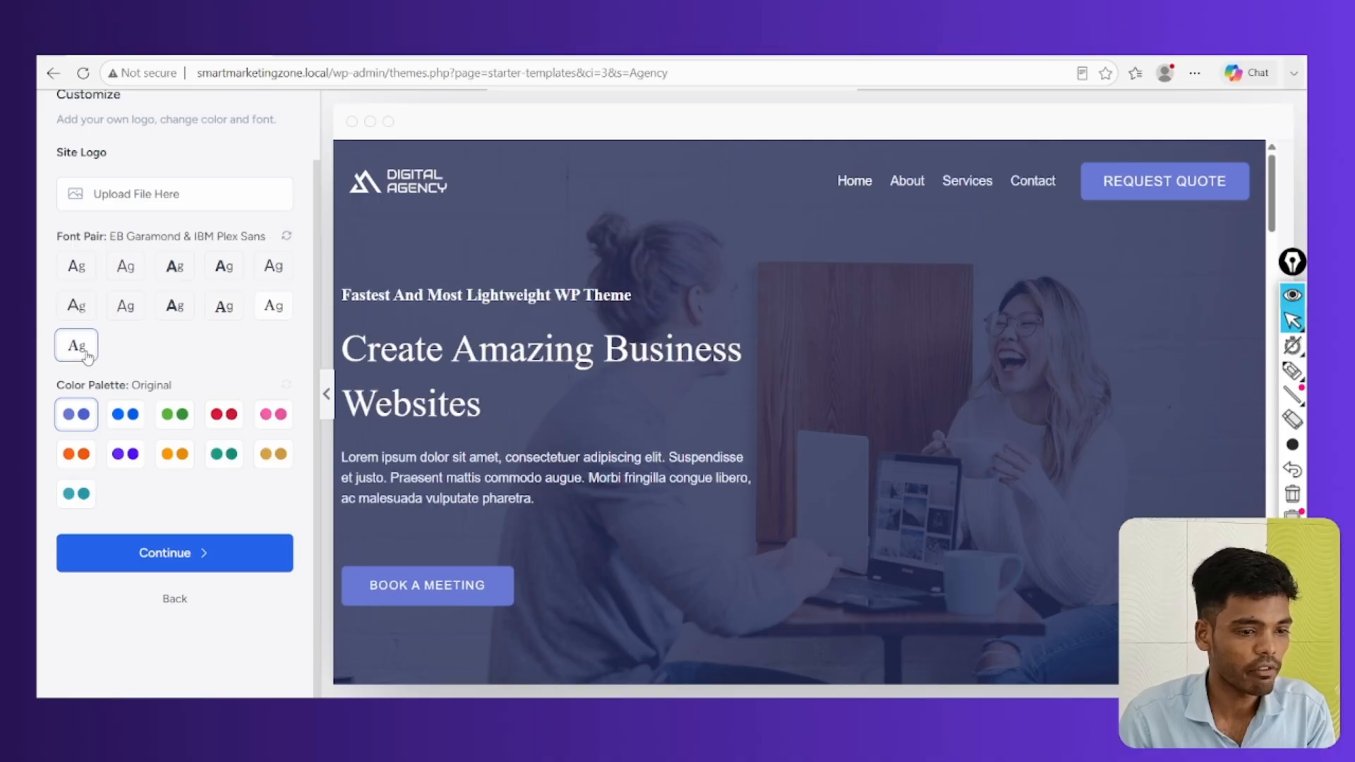
Set the template's font pair to Lexend & DM Sans
click(79, 311)
click(90, 274)
click(131, 270)
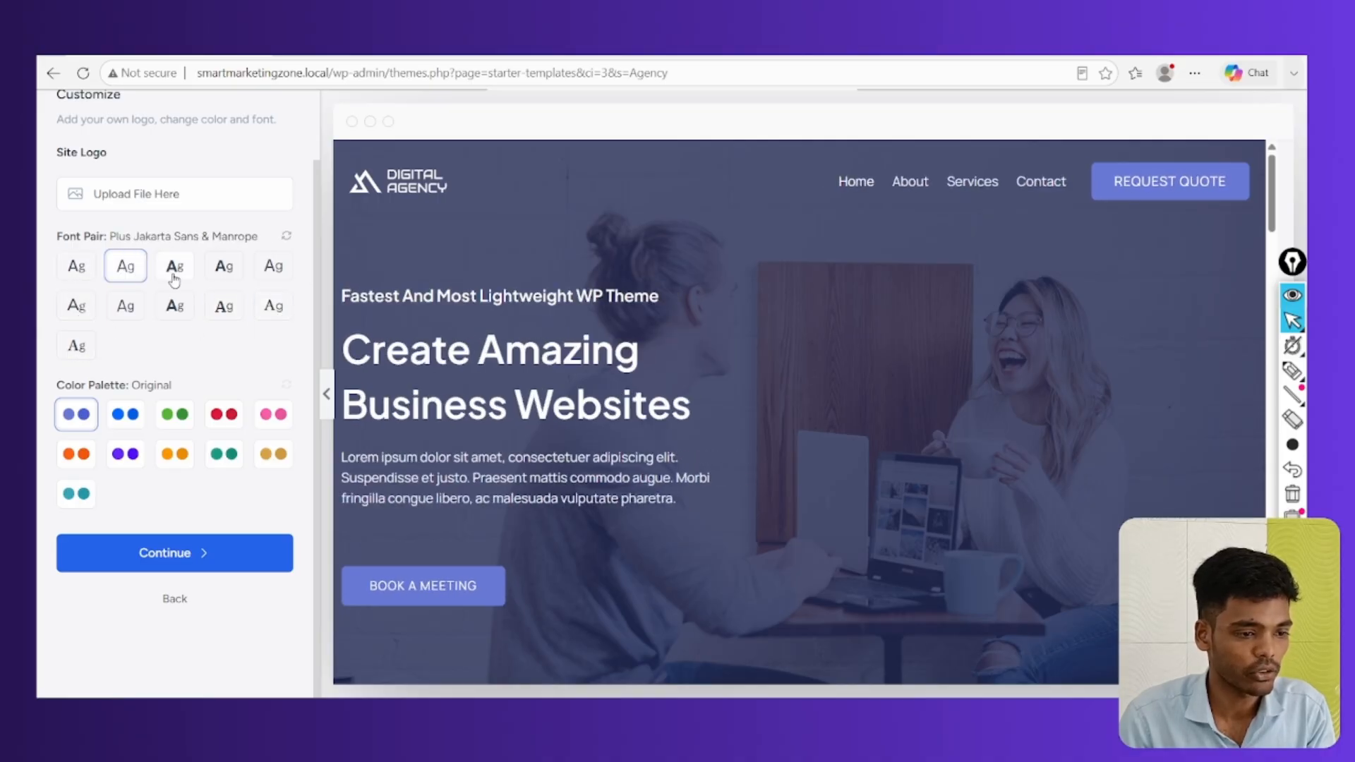
click(174, 279)
Choose the red Style 3 colour palette and continue to feature selection
scroll(453, 452, down, 1)
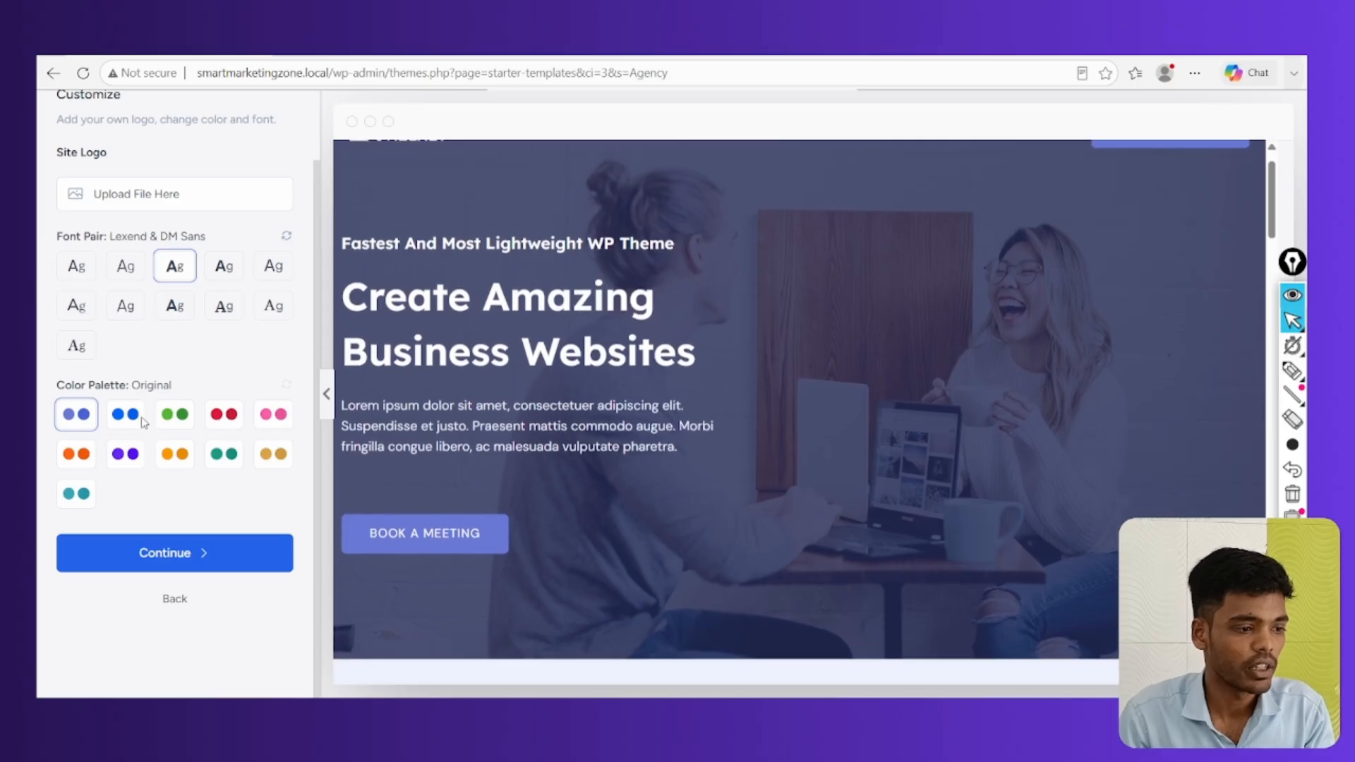
click(224, 414)
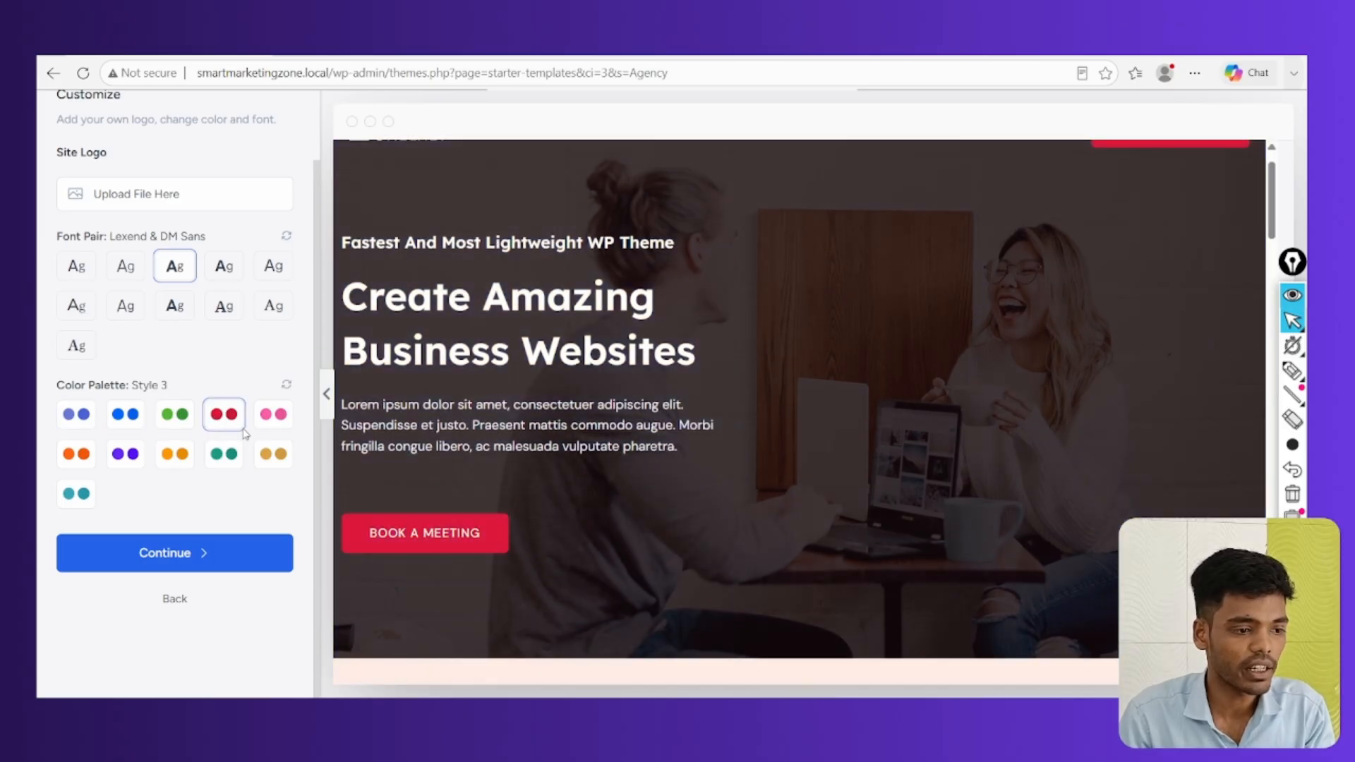
click(276, 416)
click(79, 497)
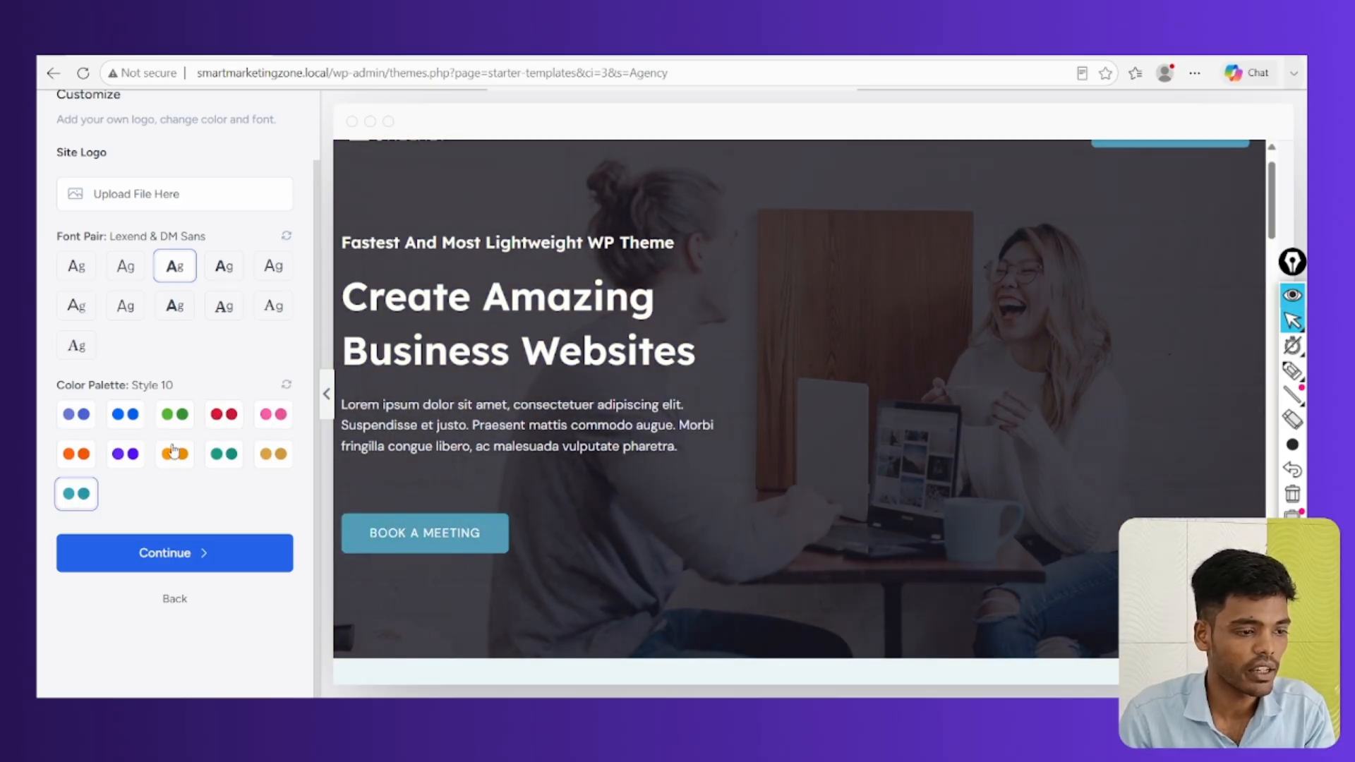
click(223, 414)
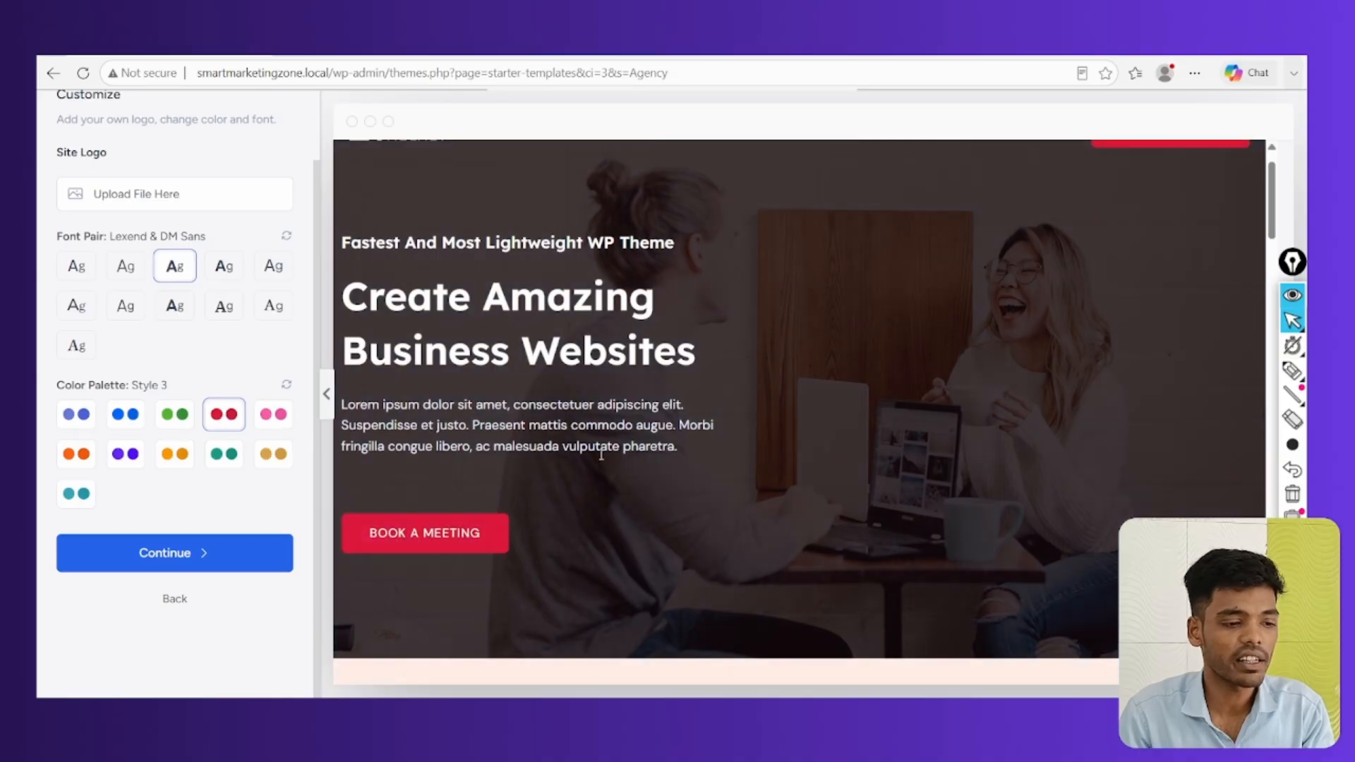
scroll(601, 454, down, 2)
scroll(229, 441, up, 1)
scroll(230, 441, down, 1)
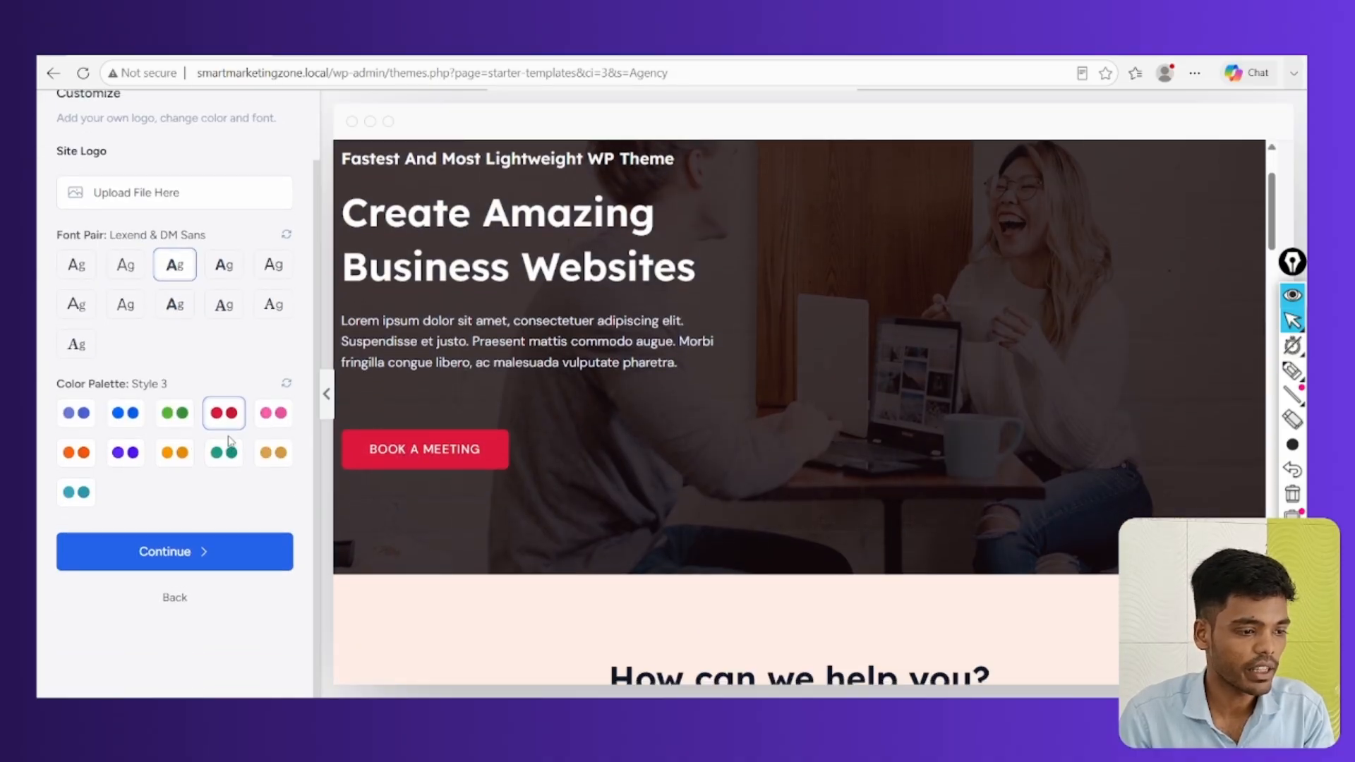
click(182, 557)
Leave eCommerce out and uncheck SEO & Search Visibility in the site features
scroll(734, 328, down, 1)
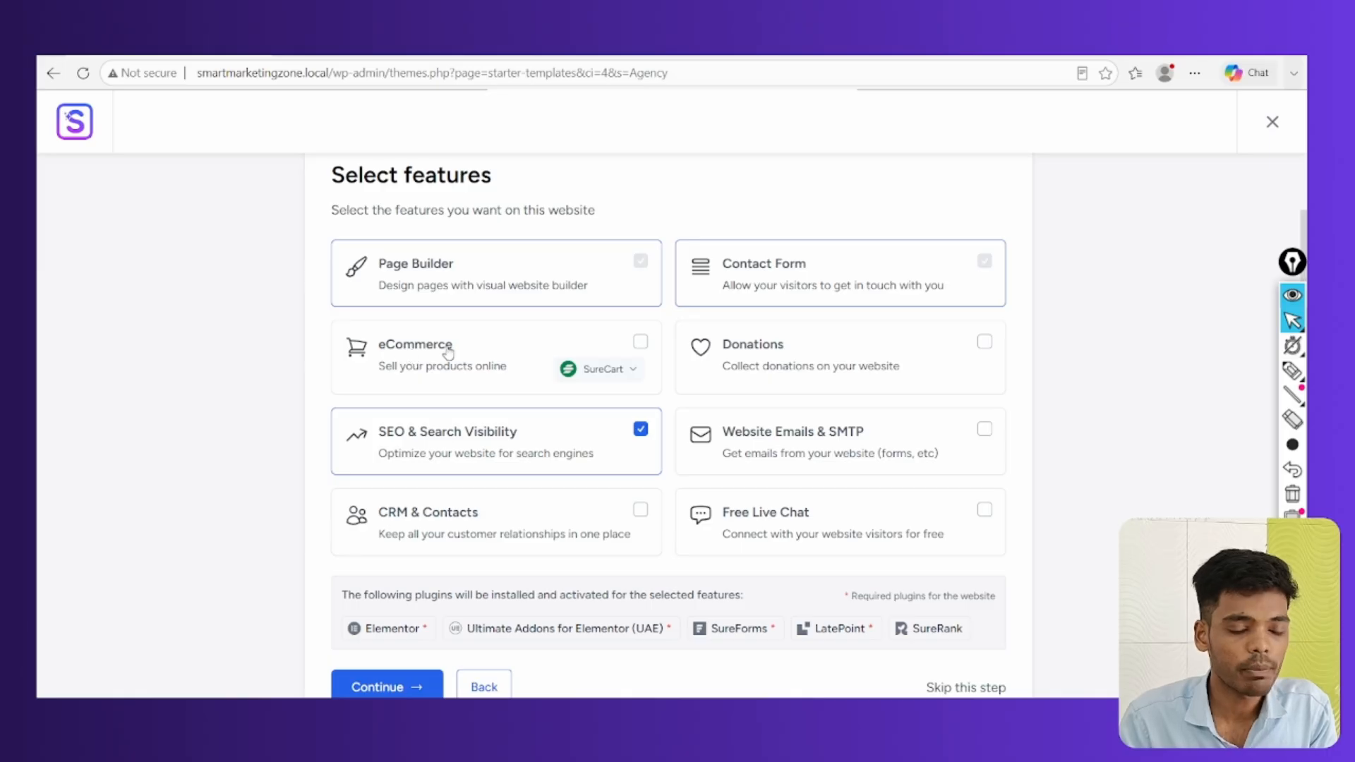
click(640, 344)
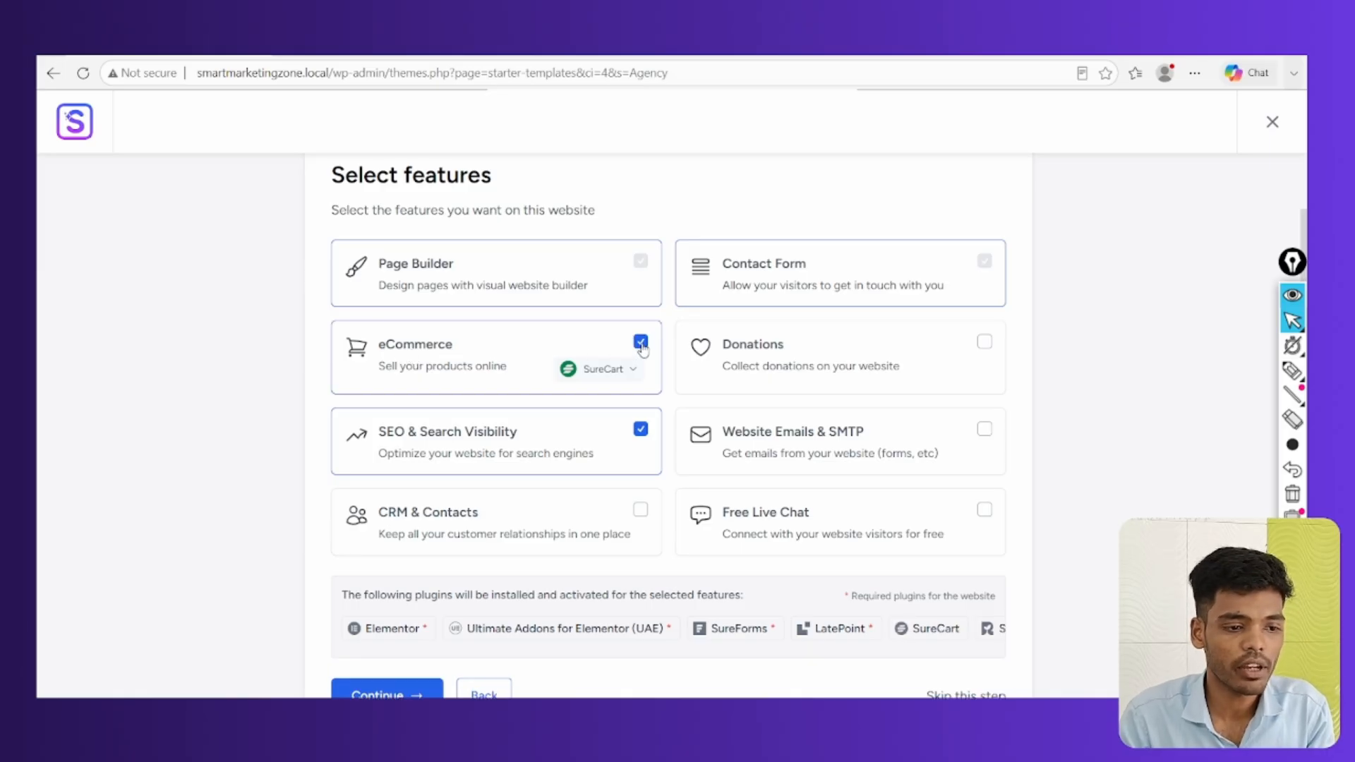
click(641, 344)
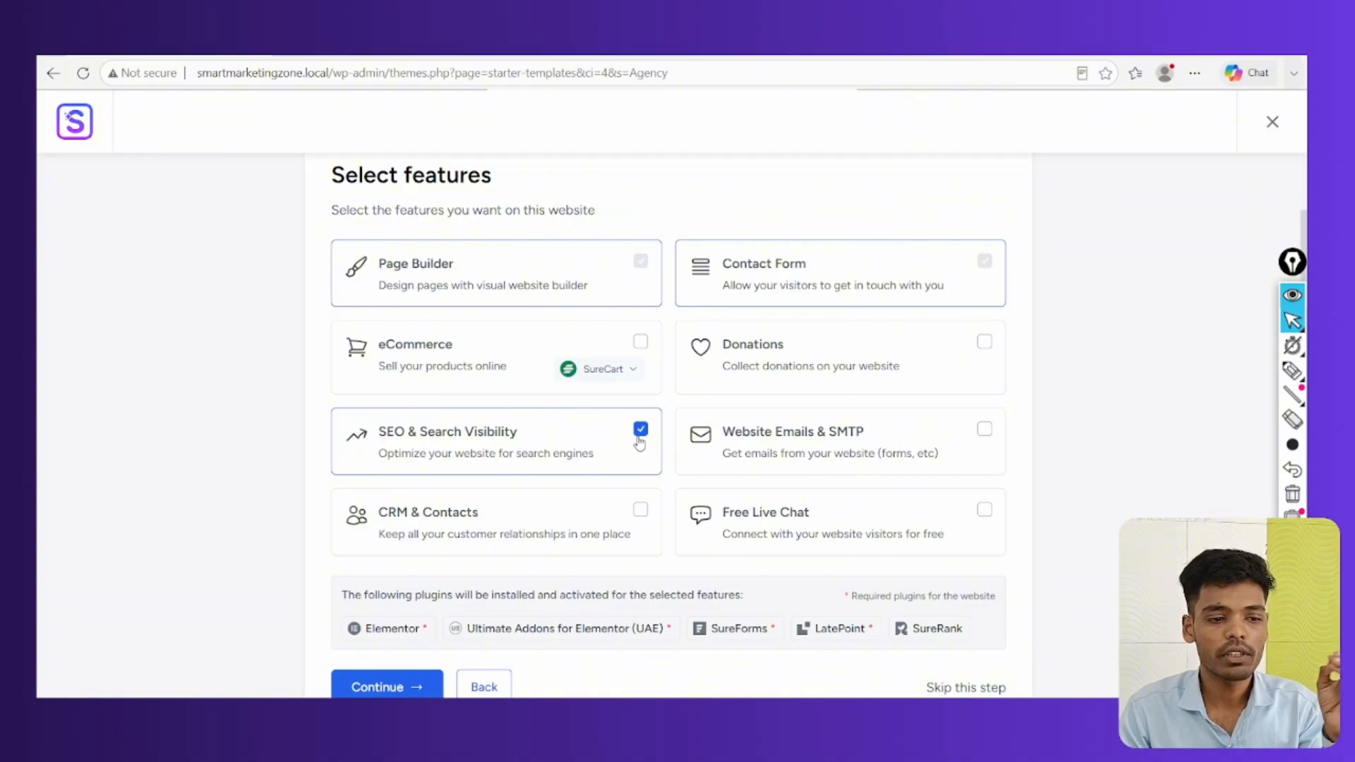
click(641, 430)
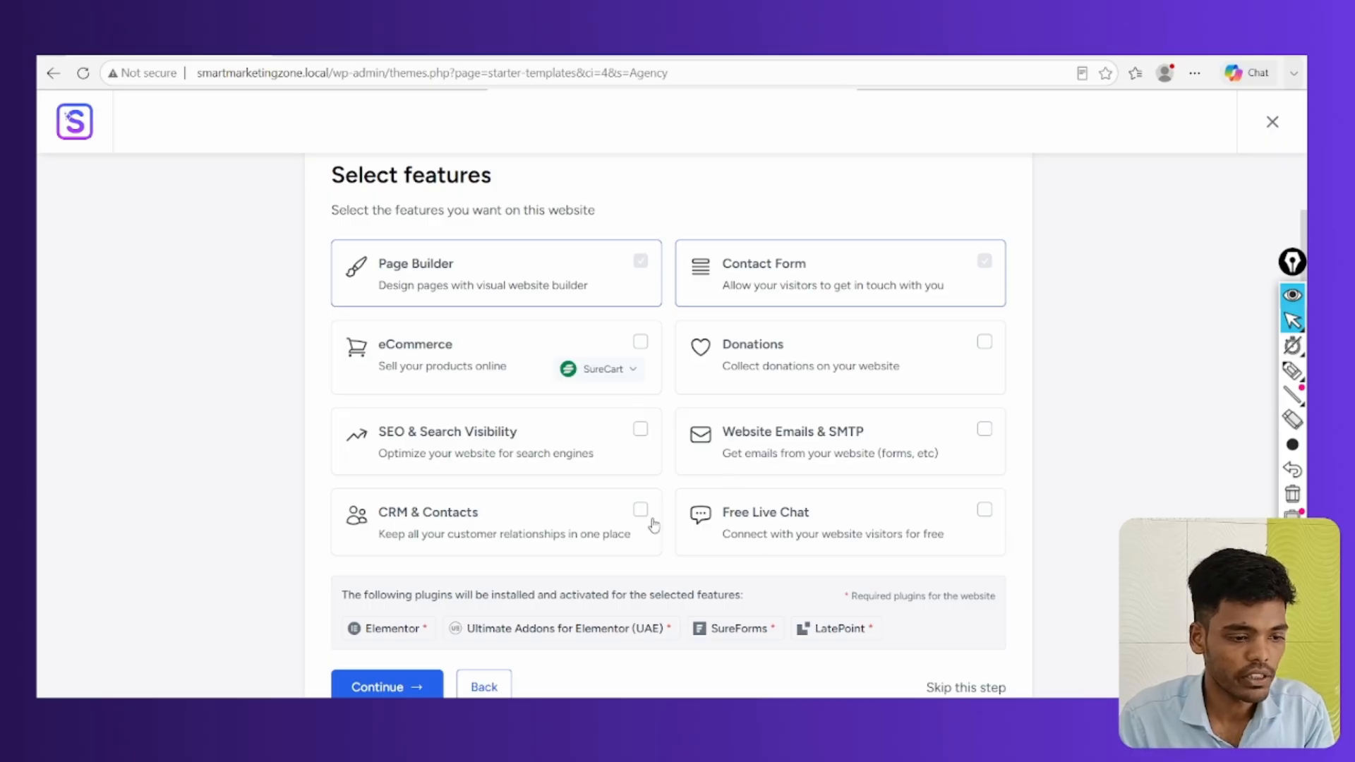
scroll(902, 513, down, 1)
scroll(897, 470, up, 2)
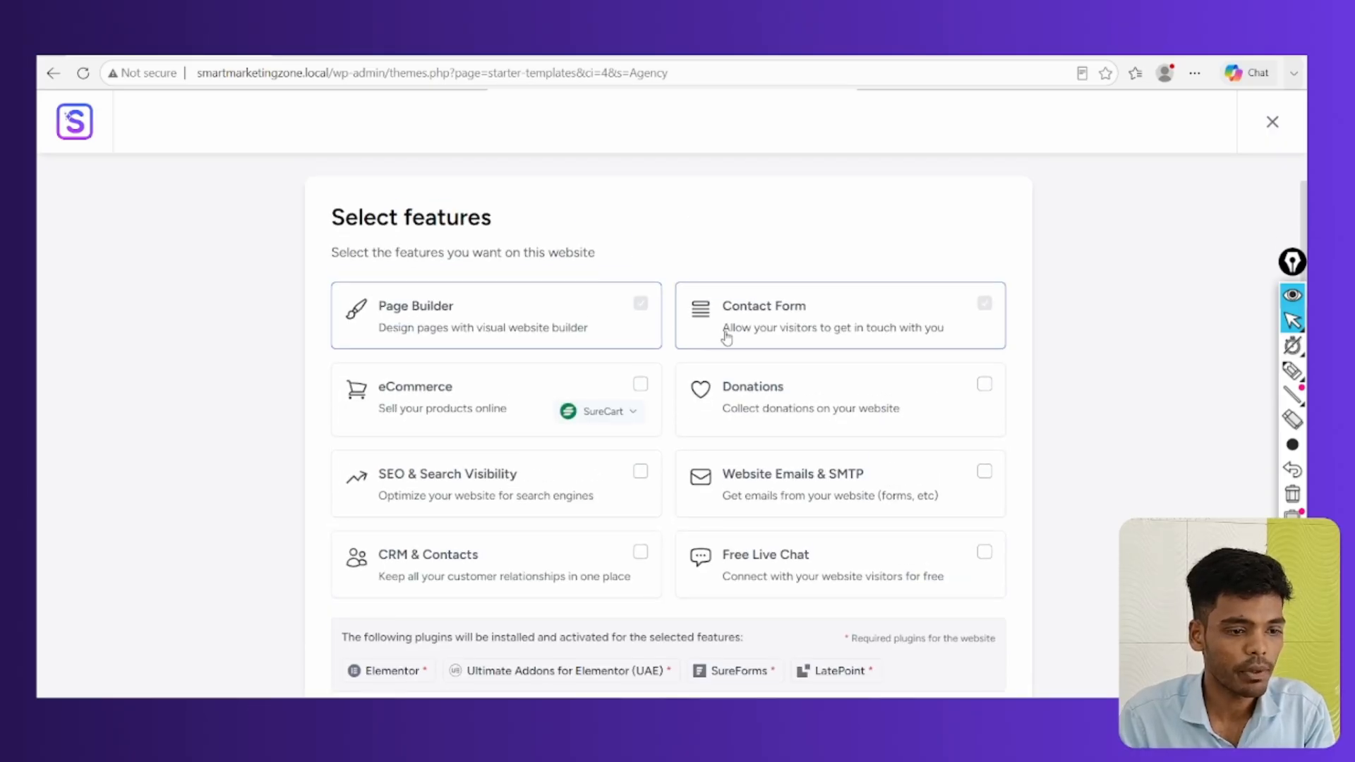
scroll(595, 442, down, 3)
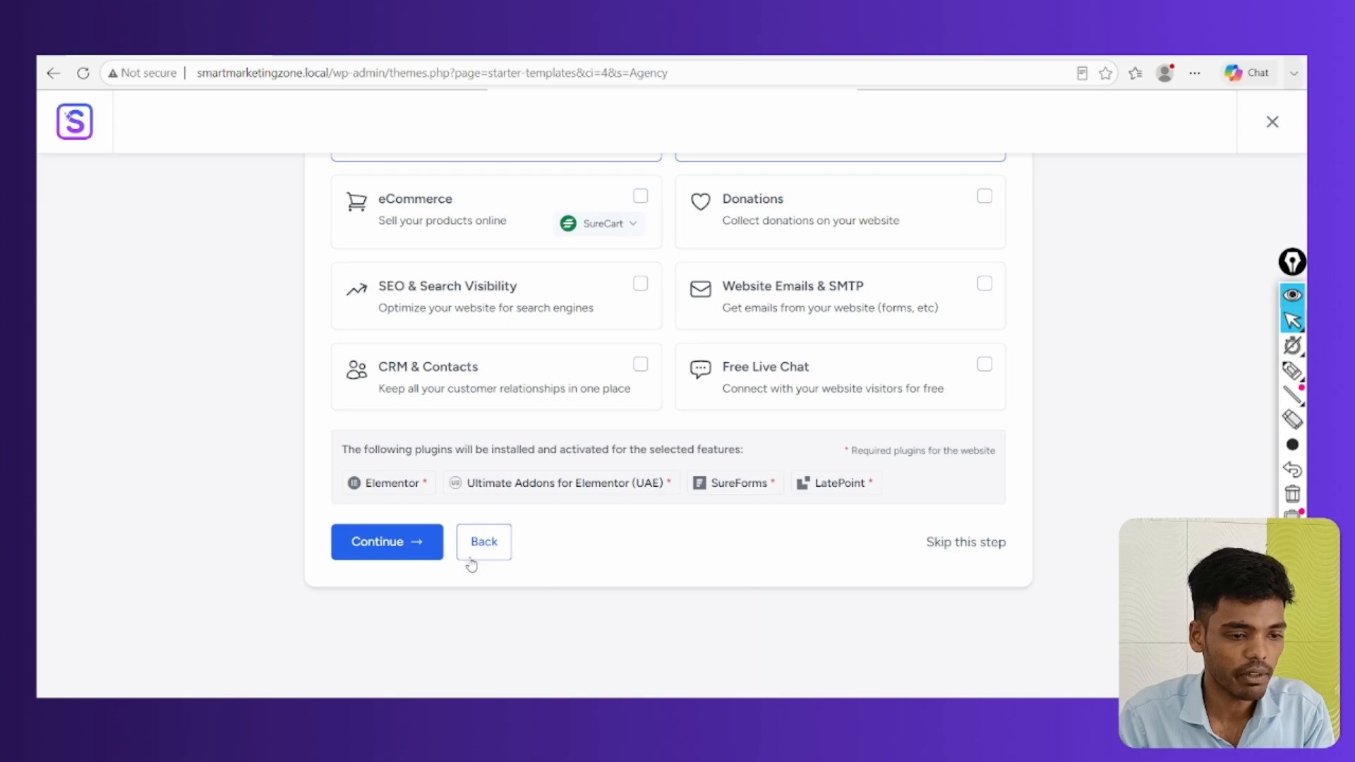
Continue to the last step, autofill the saved first name, and submit to build the site
click(387, 542)
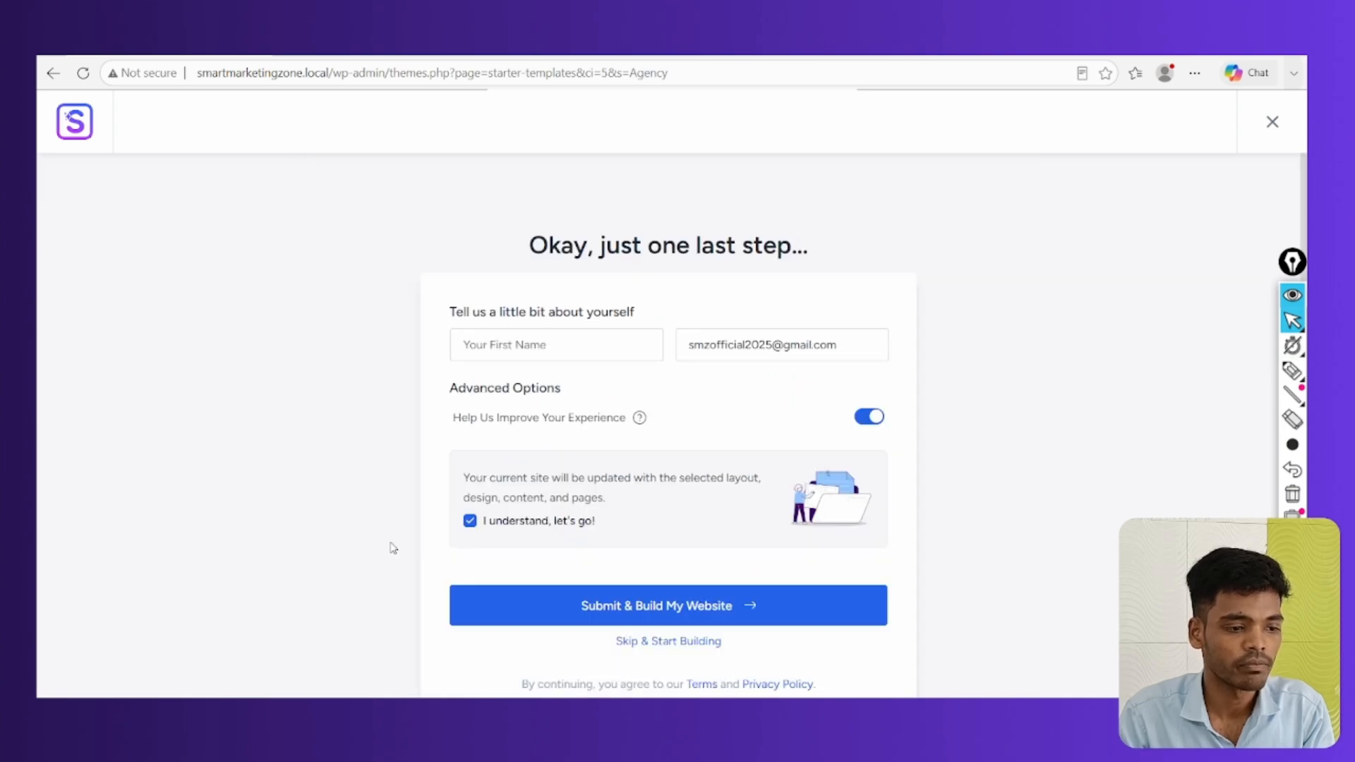
click(519, 344)
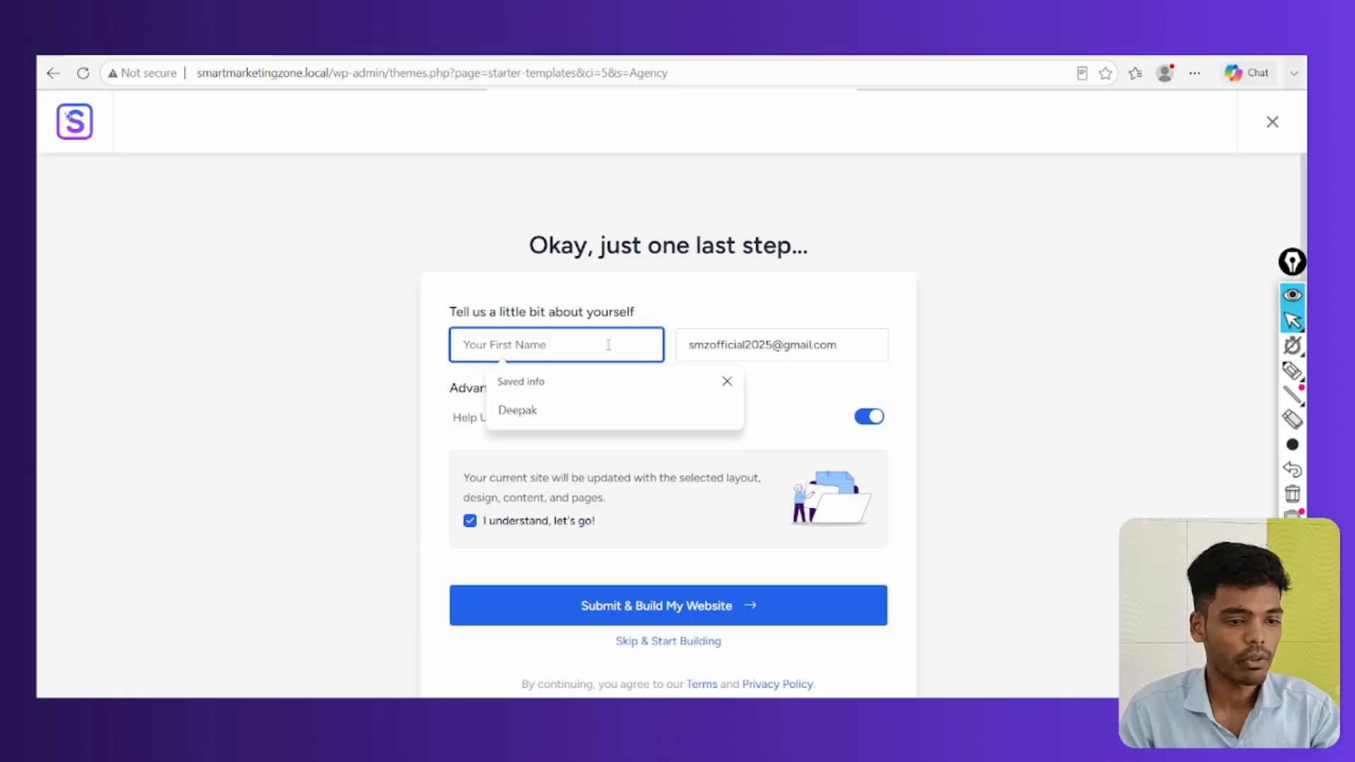
click(588, 404)
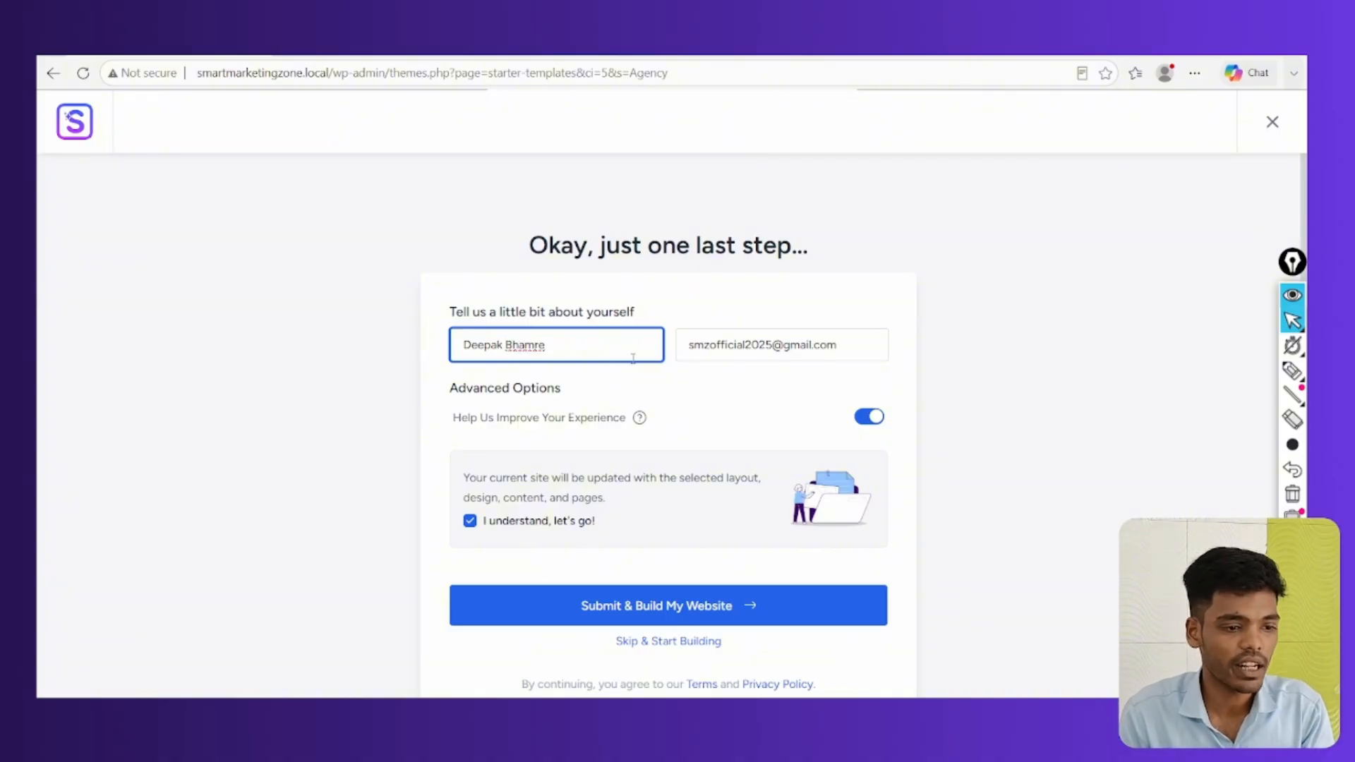
scroll(759, 390, down, 1)
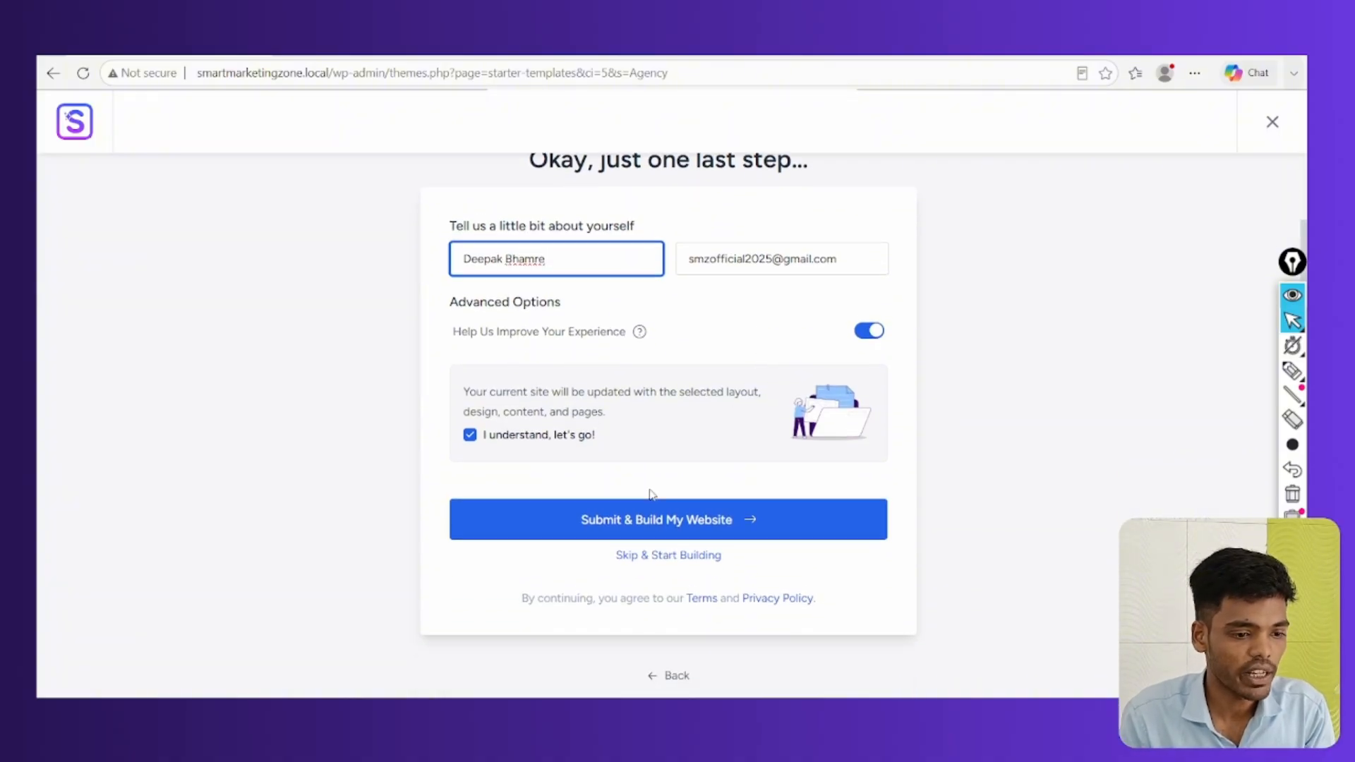
click(707, 527)
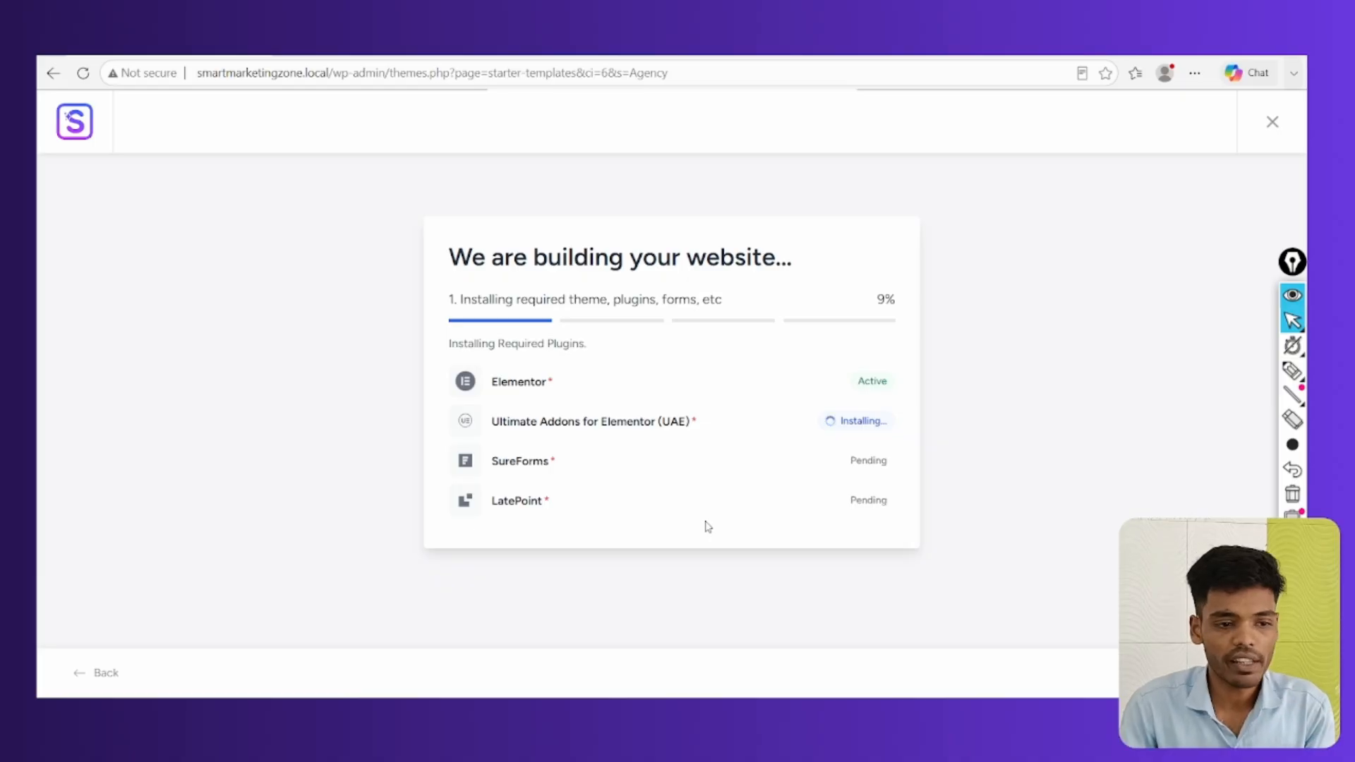
Interact with the building screen while plugins install and content imports, until 100% Congratulations appears
click(1292, 369)
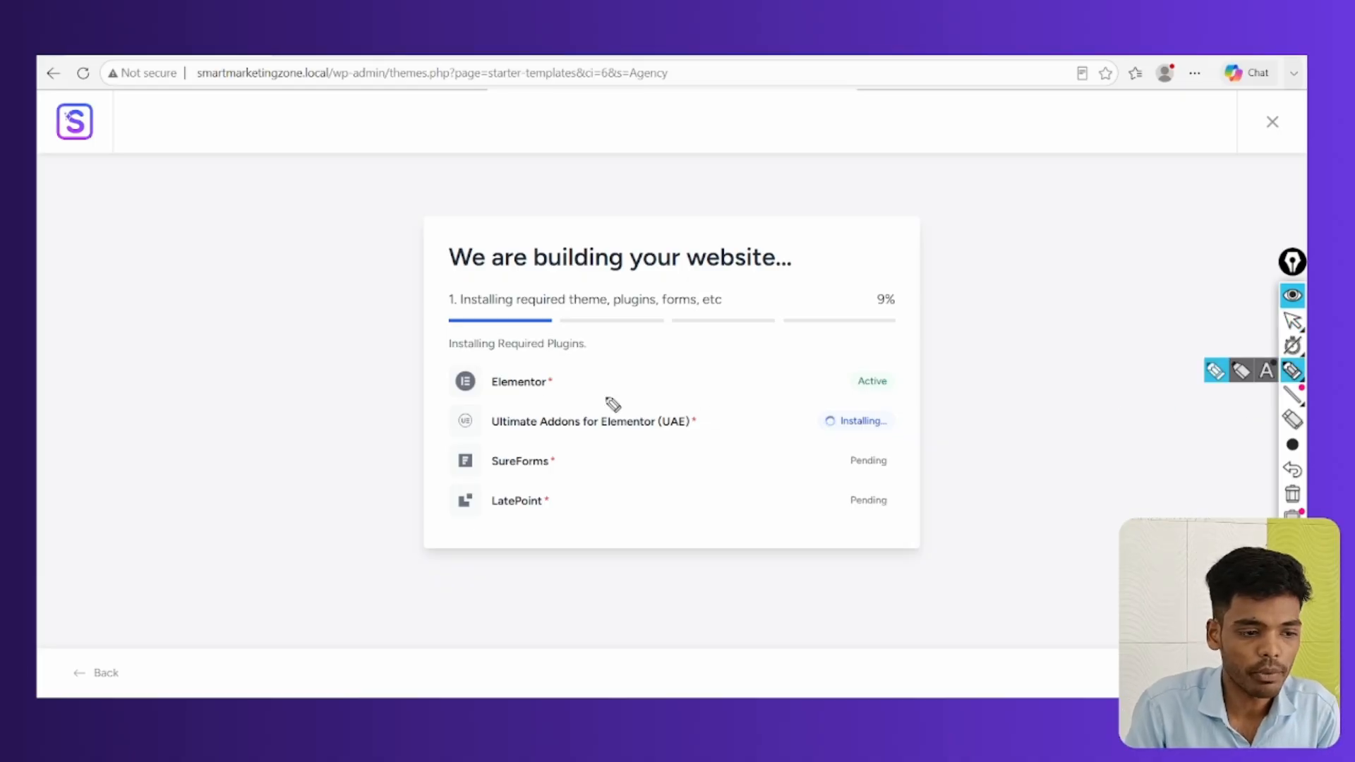
drag(496, 391, 576, 384)
drag(895, 385, 882, 359)
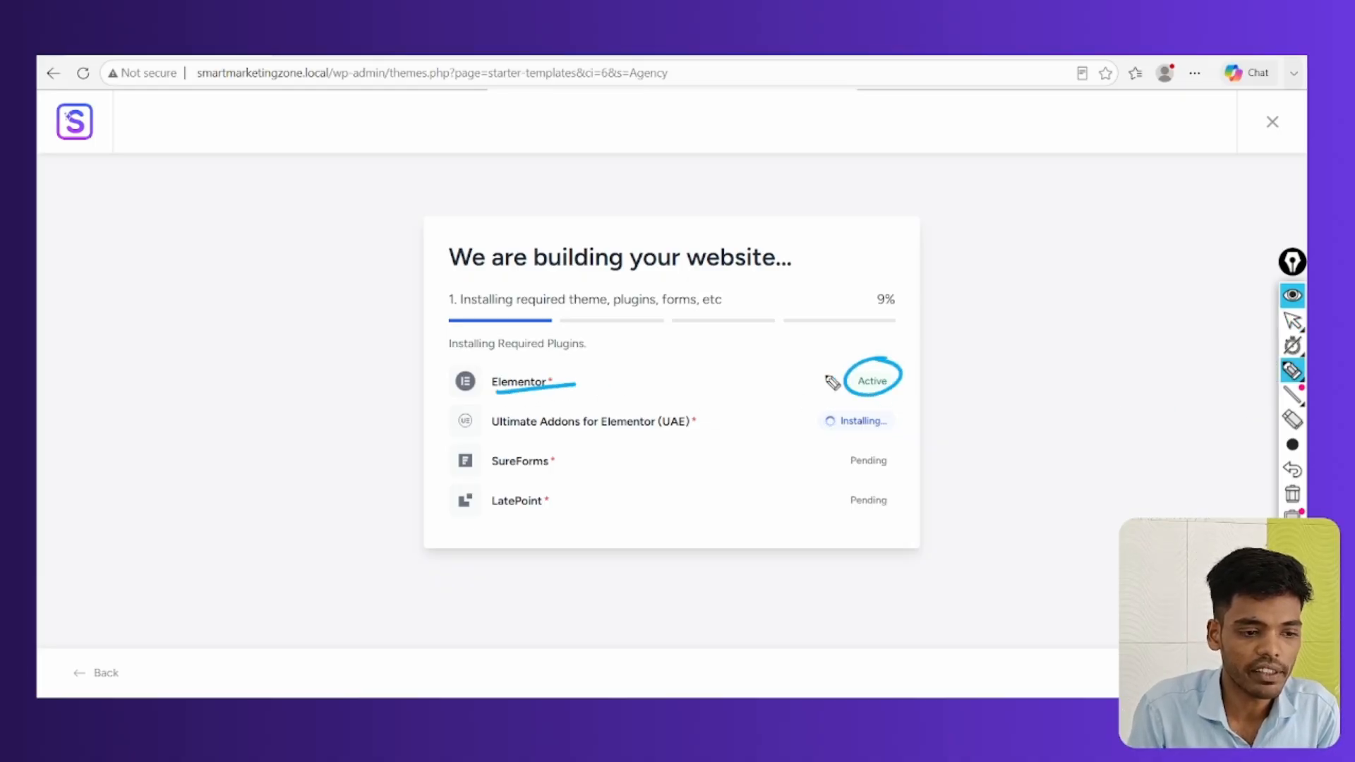
drag(506, 435, 658, 439)
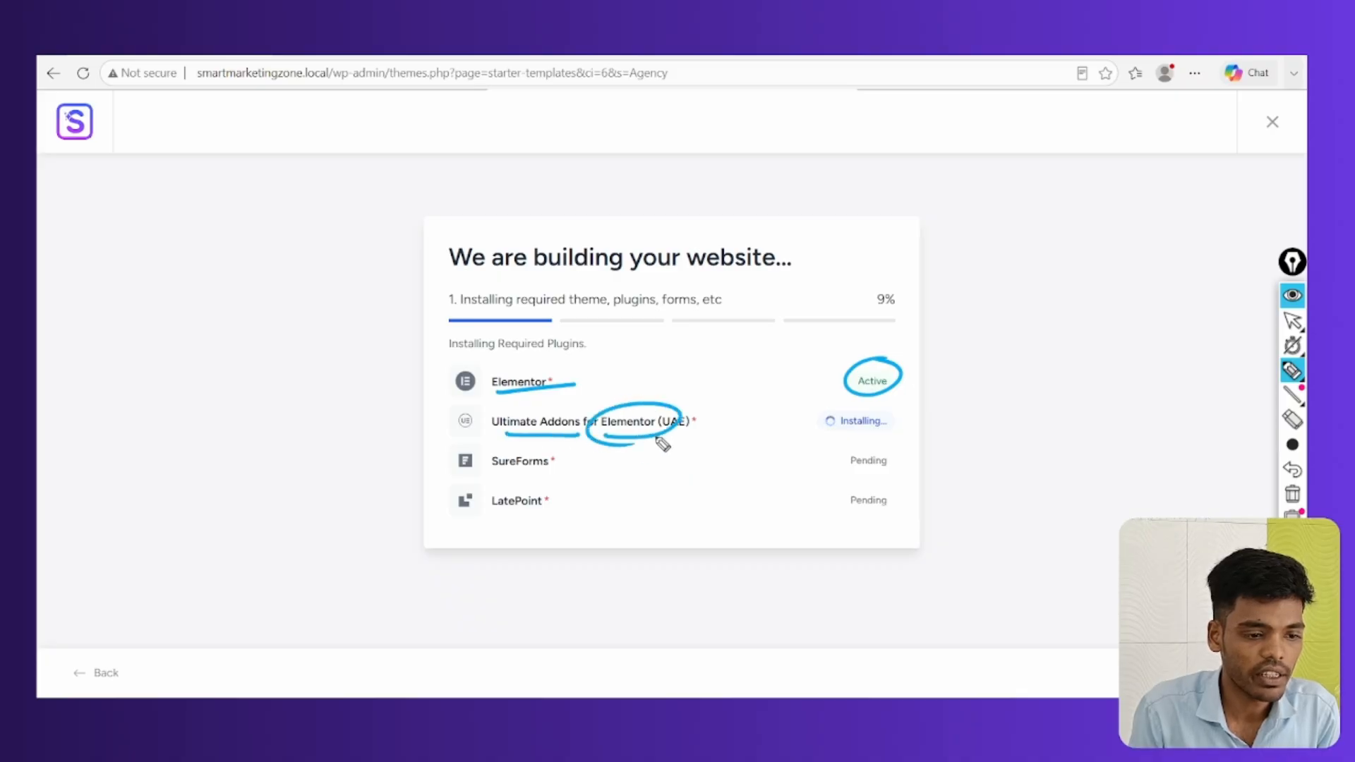
drag(907, 436, 827, 445)
mouse_move(480, 471)
mouse_down()
mouse_move(548, 472)
mouse_move(492, 505)
mouse_up()
drag(898, 489, 890, 486)
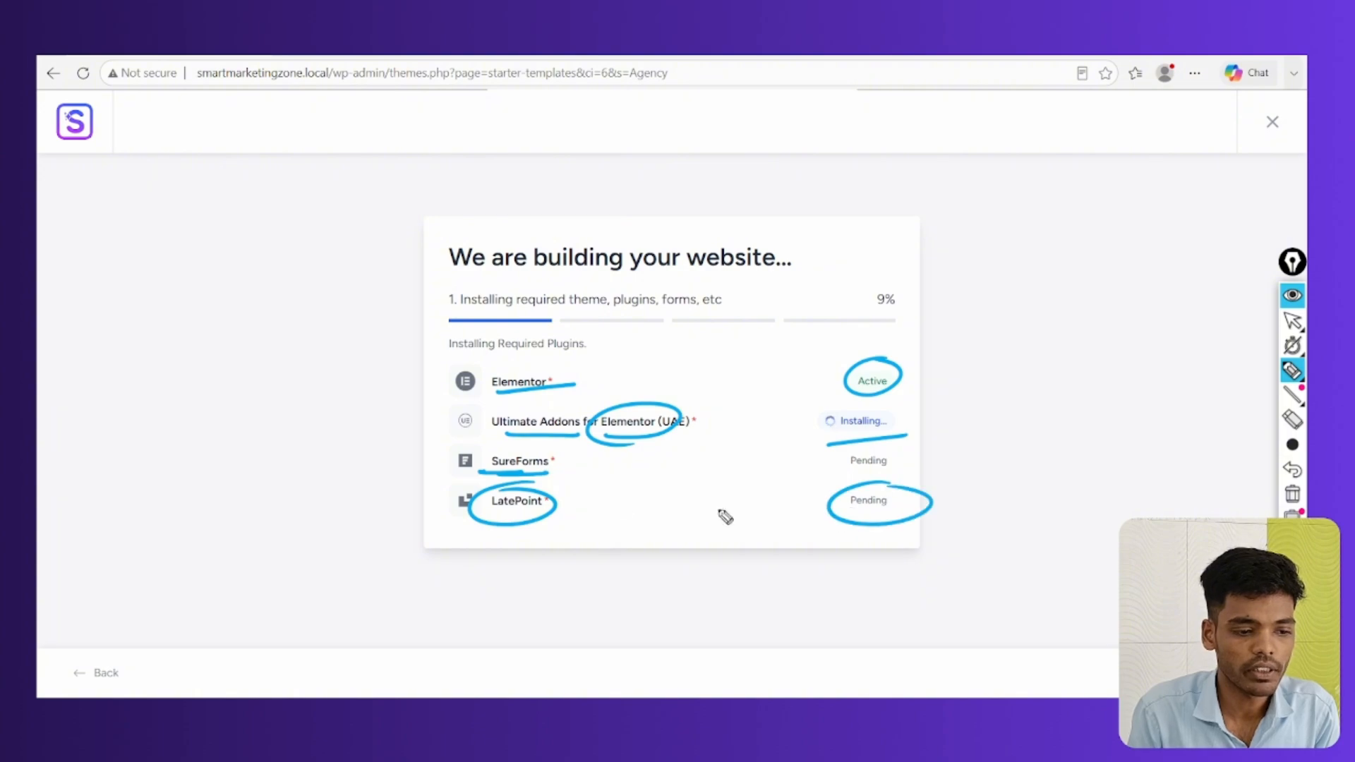
drag(388, 468, 468, 469)
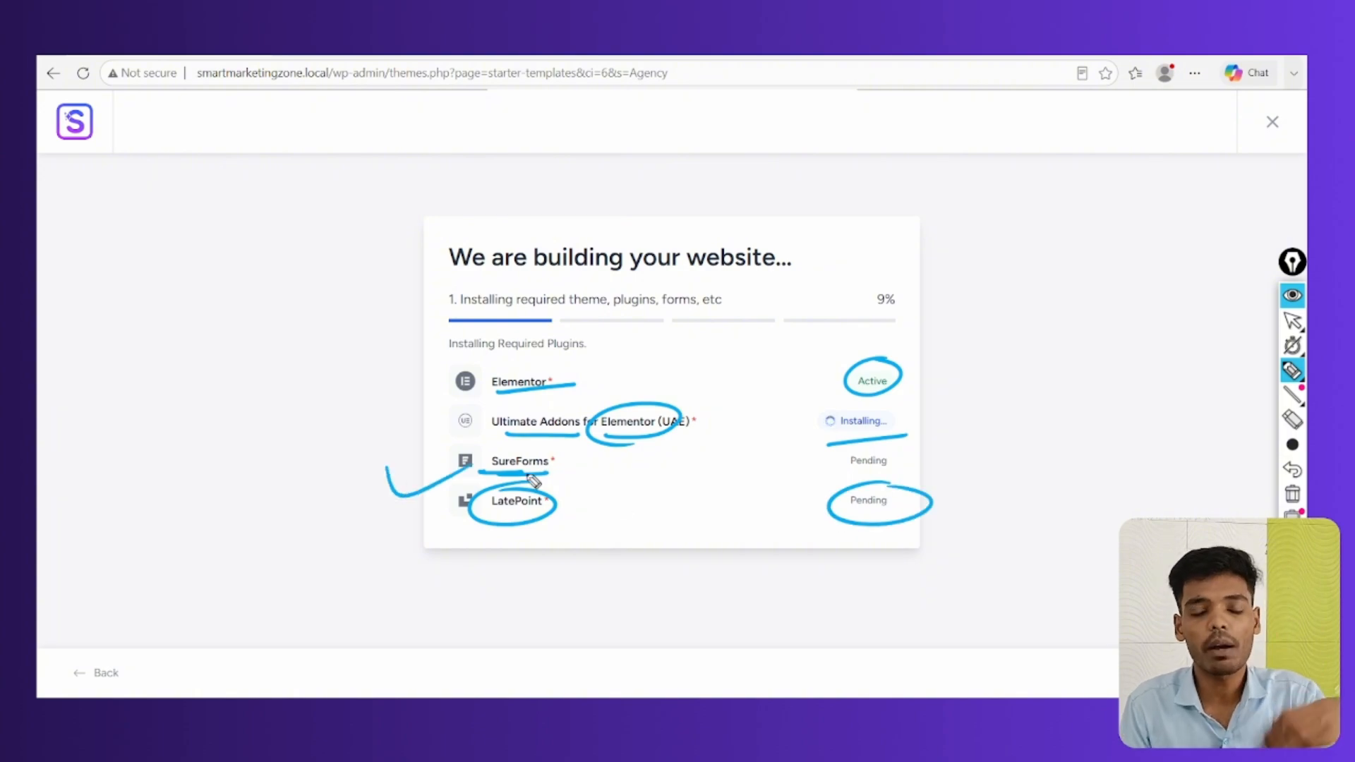
click(1292, 494)
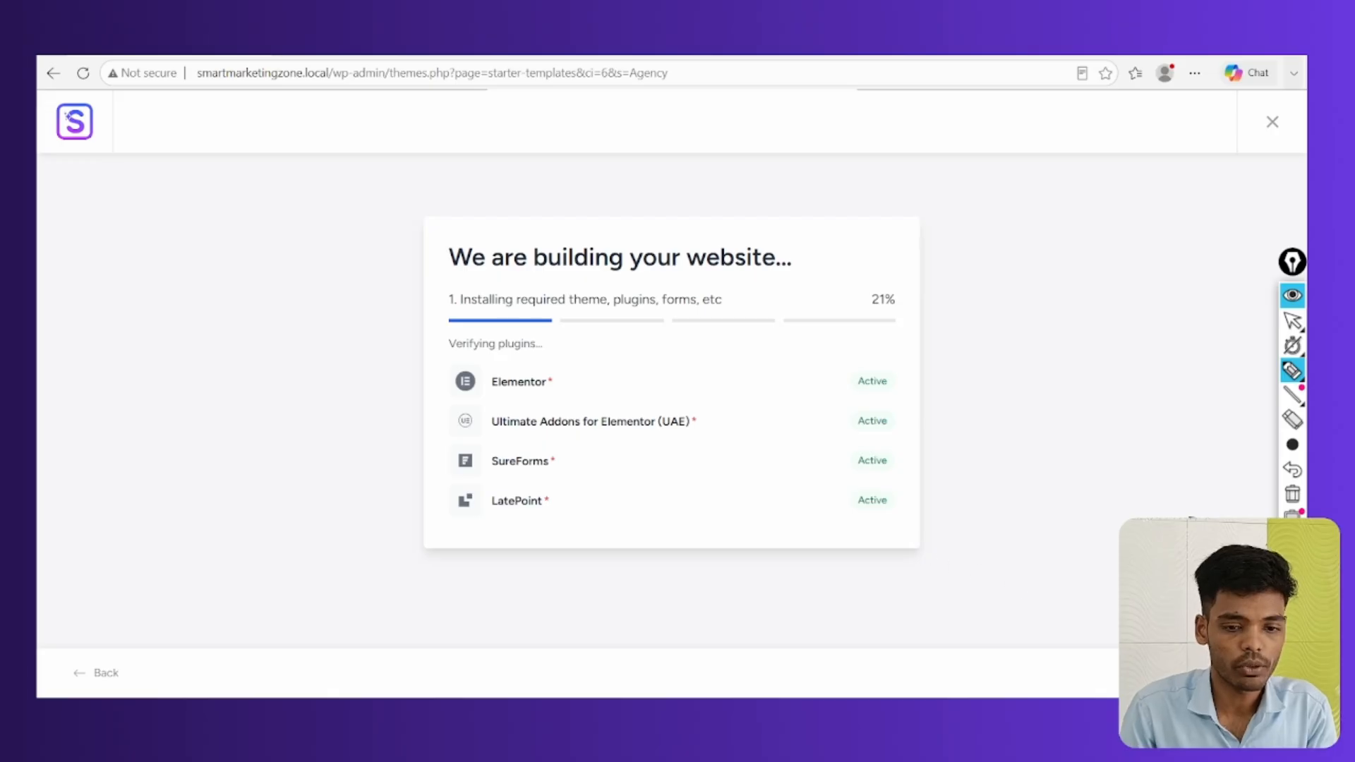
click(1293, 321)
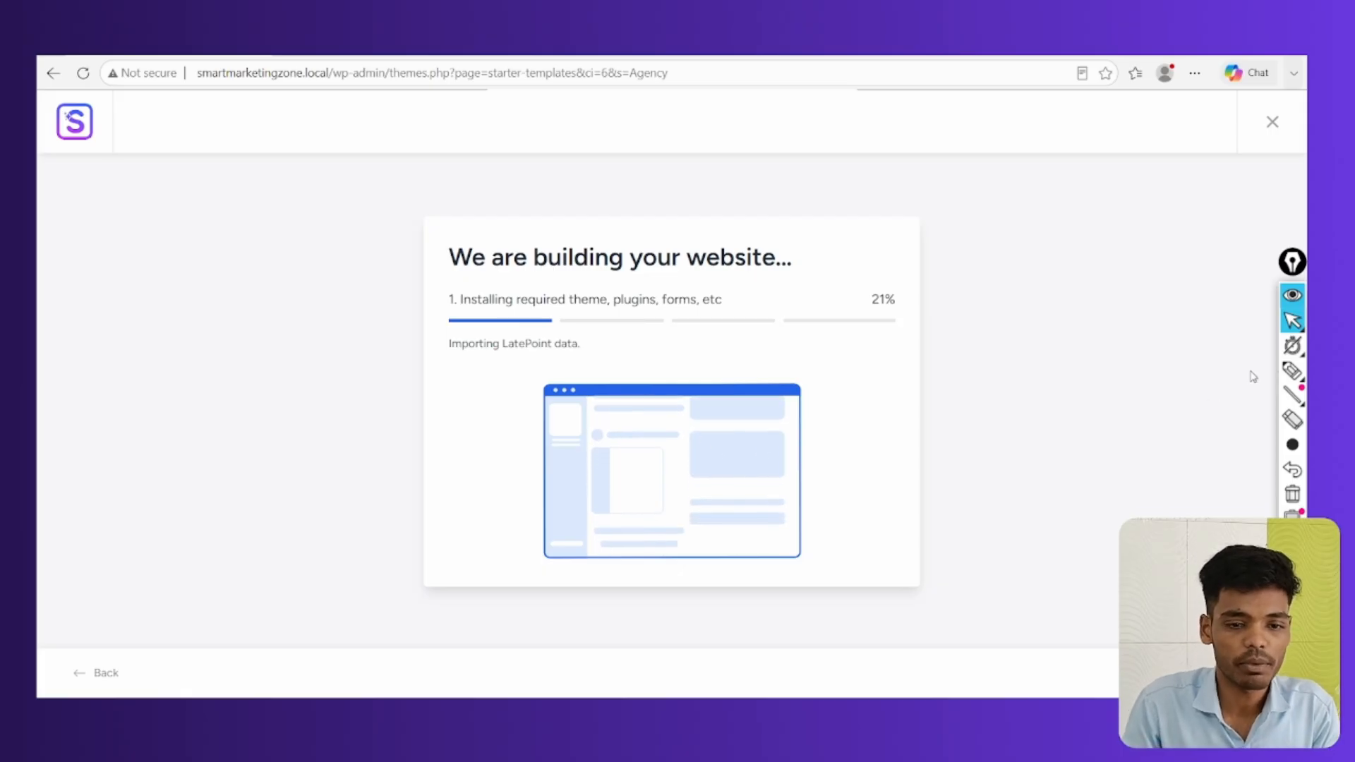
click(1292, 372)
mouse_move(552, 367)
mouse_down()
mouse_move(520, 484)
mouse_move(783, 583)
mouse_up()
drag(842, 410, 527, 410)
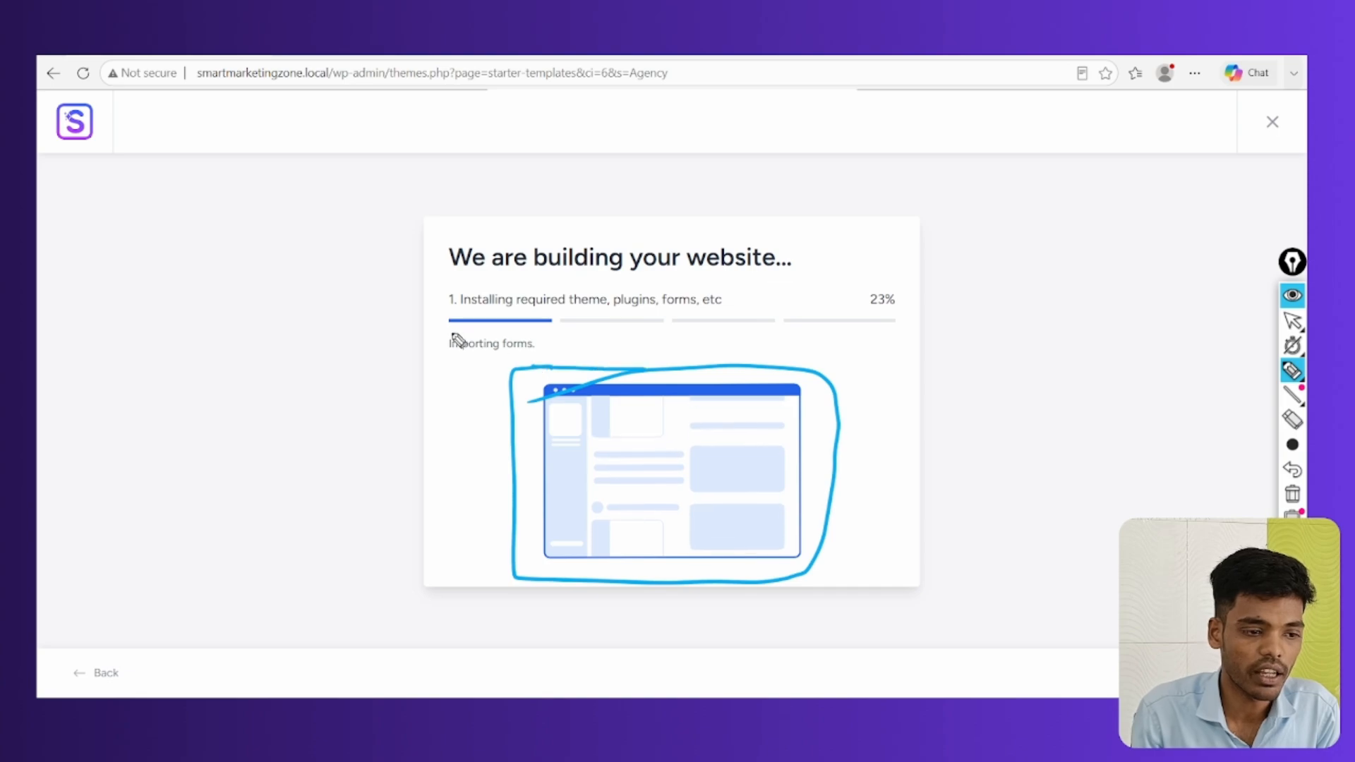
drag(466, 324, 423, 332)
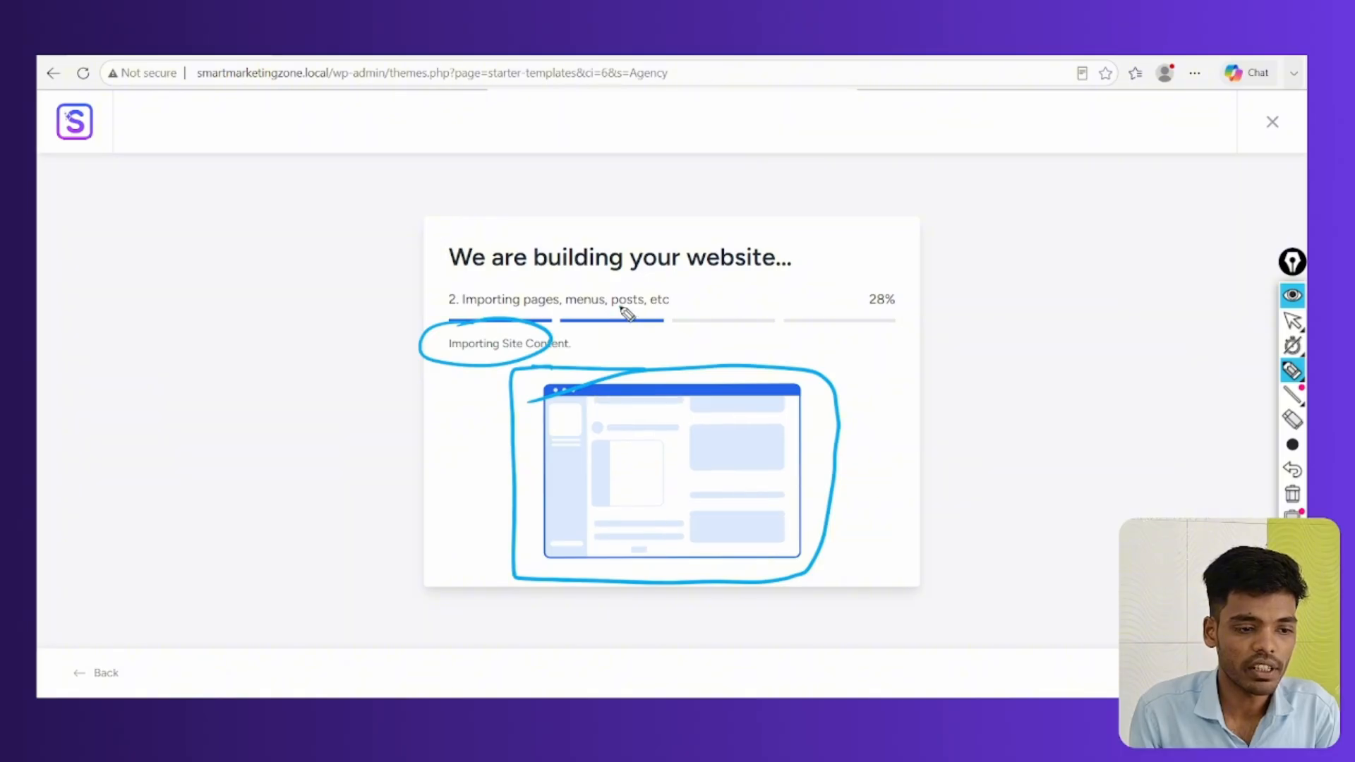
drag(626, 308, 624, 309)
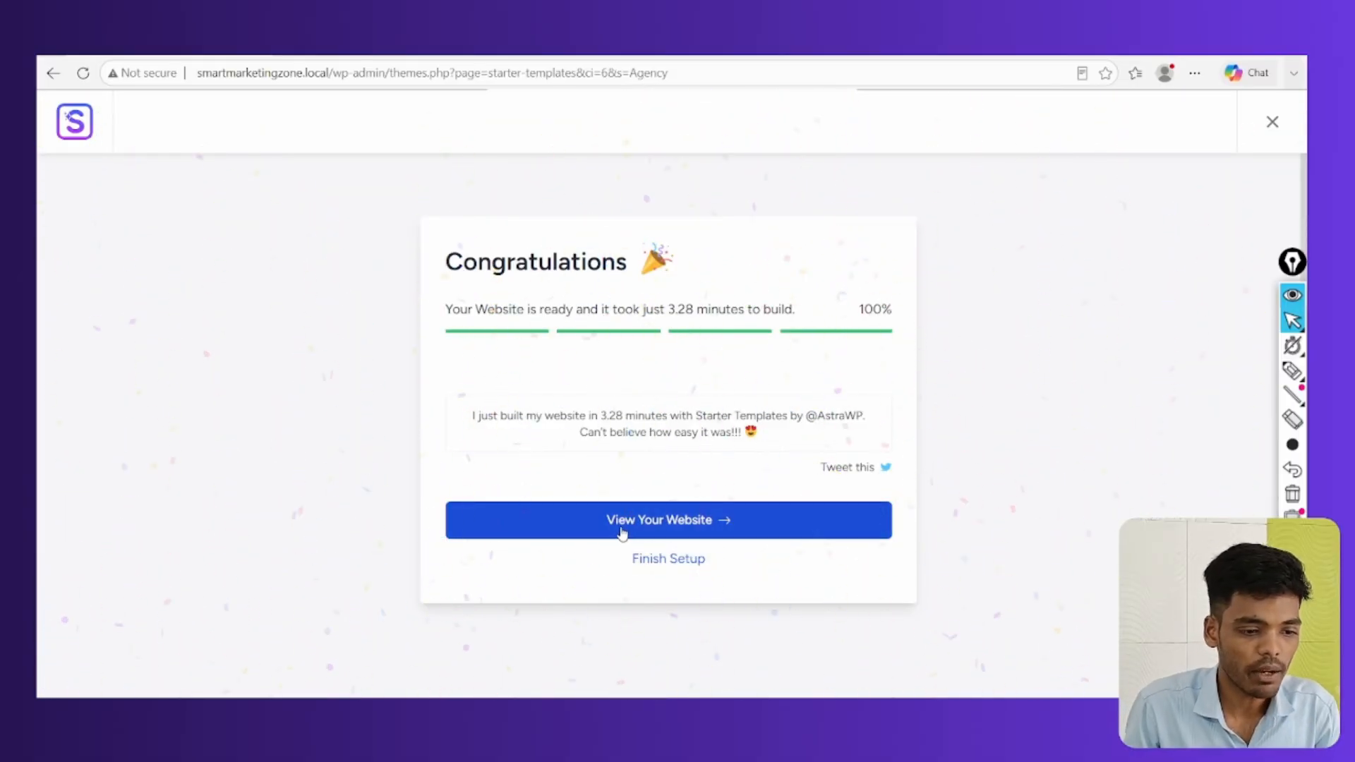
View the built Digital Agency website from the Congratulations screen
click(674, 526)
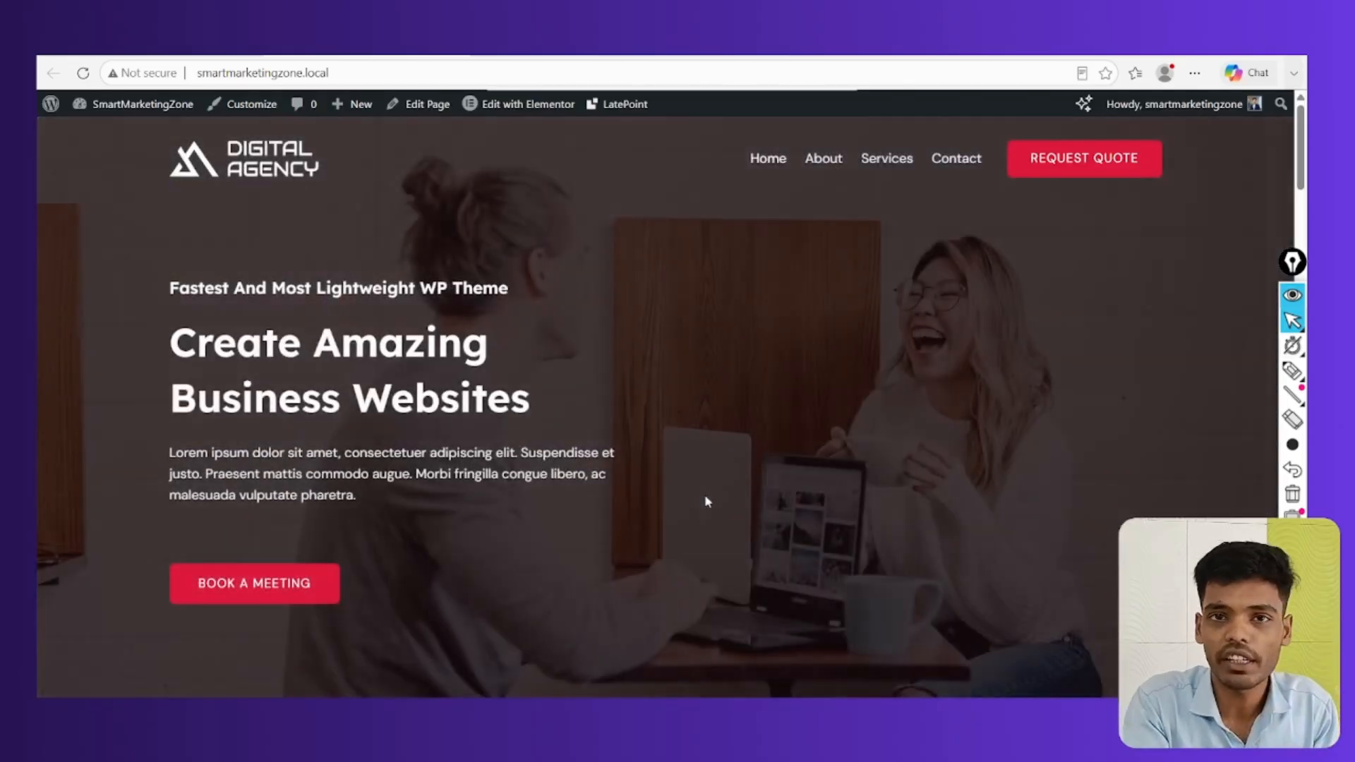
Scroll through the new homepage and the About page
scroll(709, 445, down, 10)
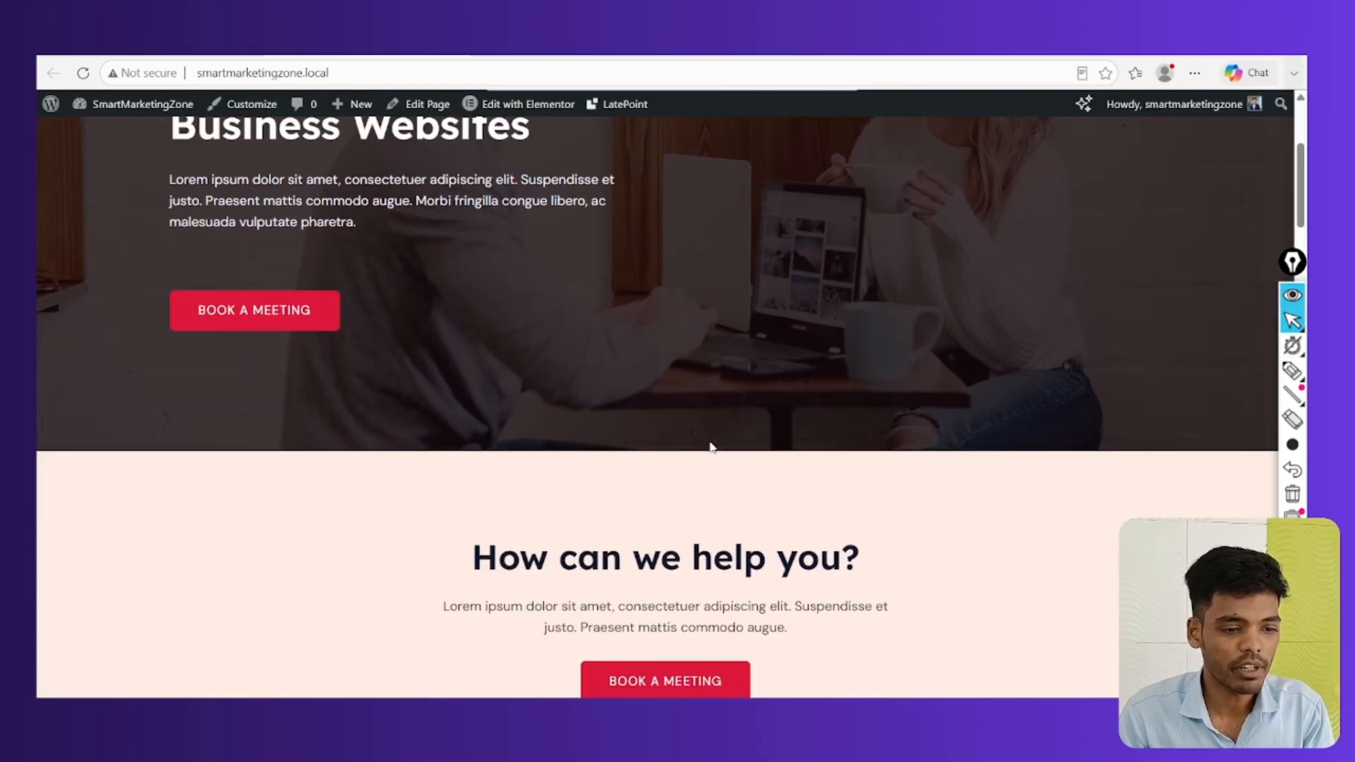
scroll(711, 446, down, 20)
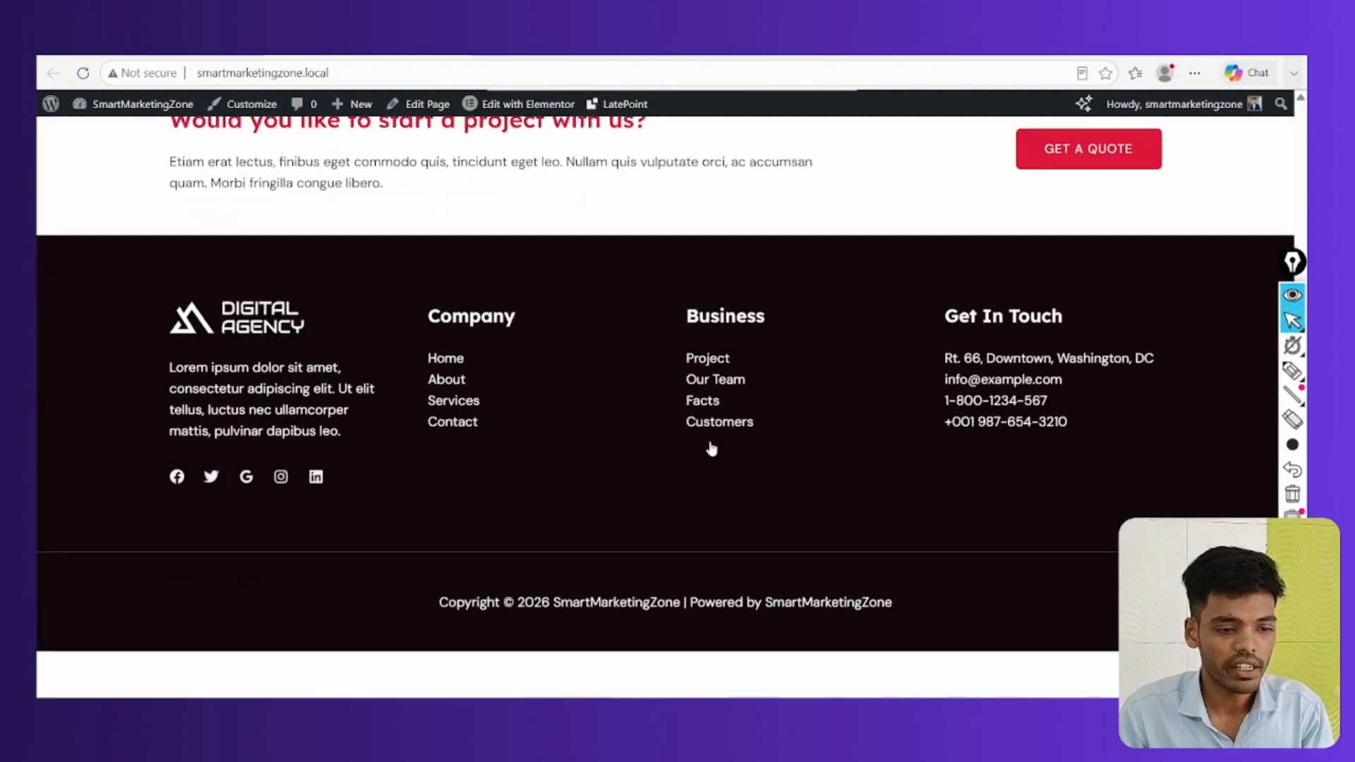
scroll(712, 449, up, 6)
scroll(706, 444, up, 20)
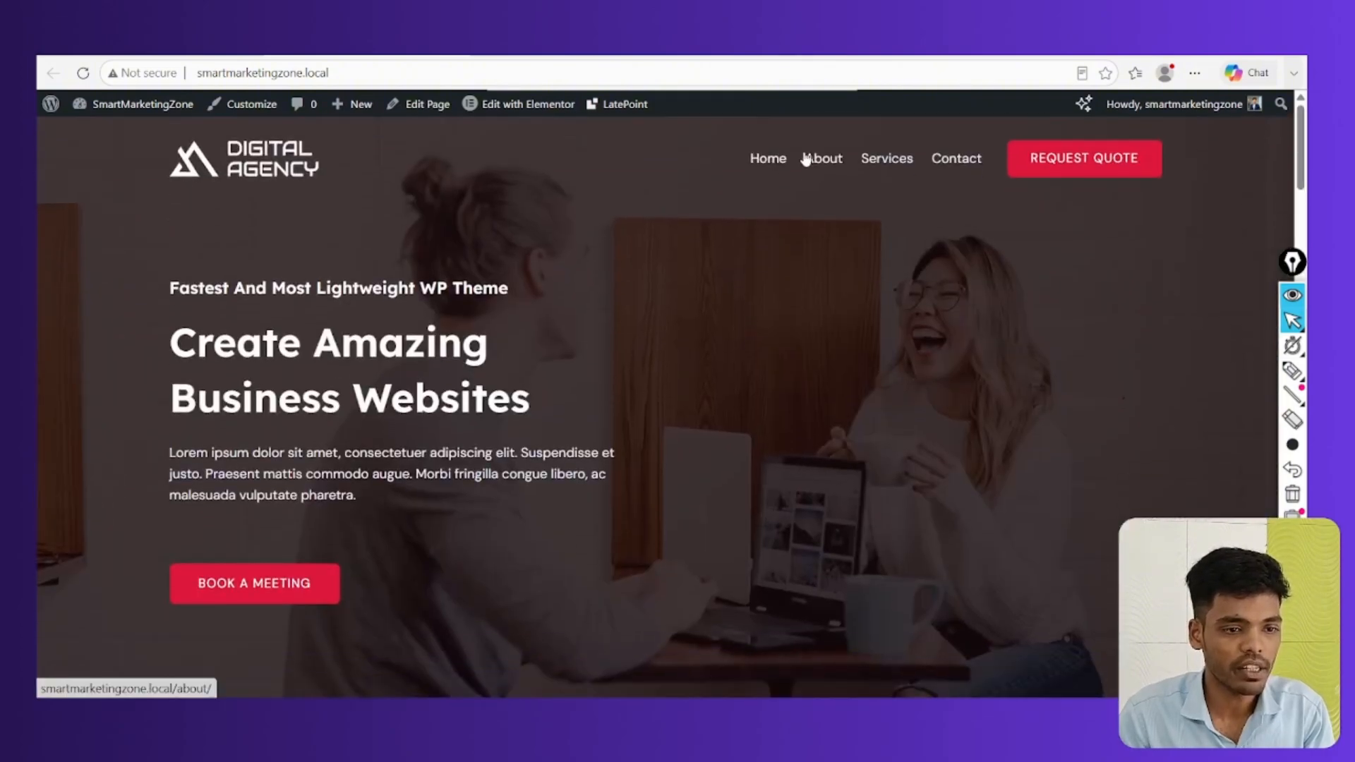
click(819, 161)
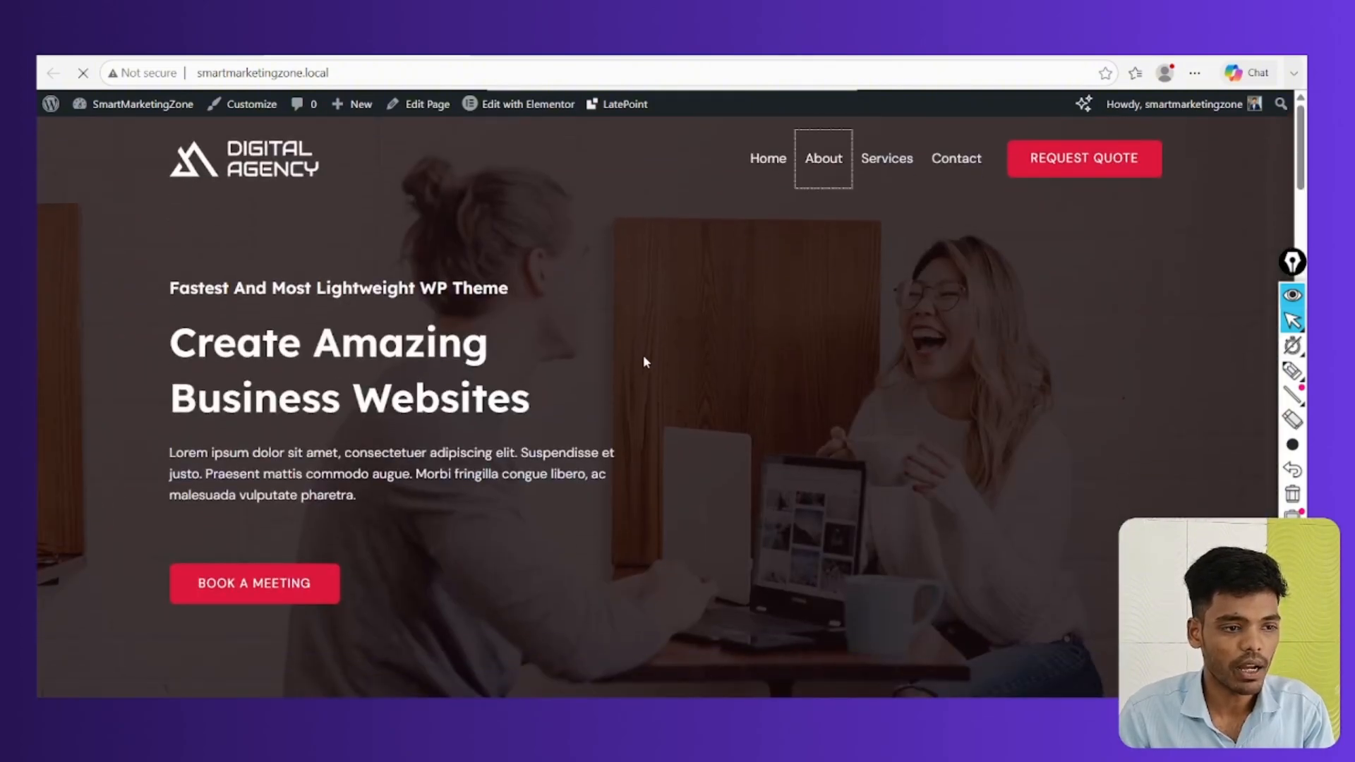
scroll(701, 364, down, 5)
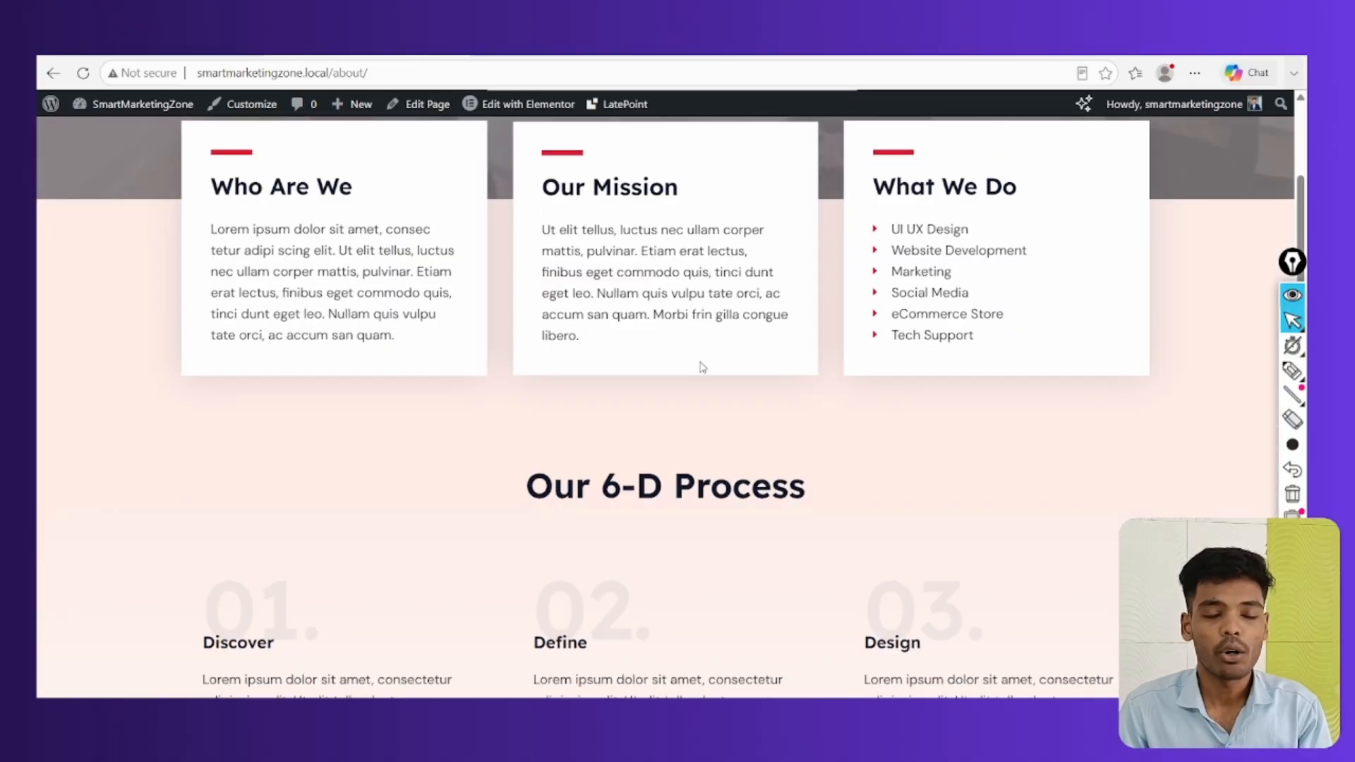
scroll(702, 367, down, 15)
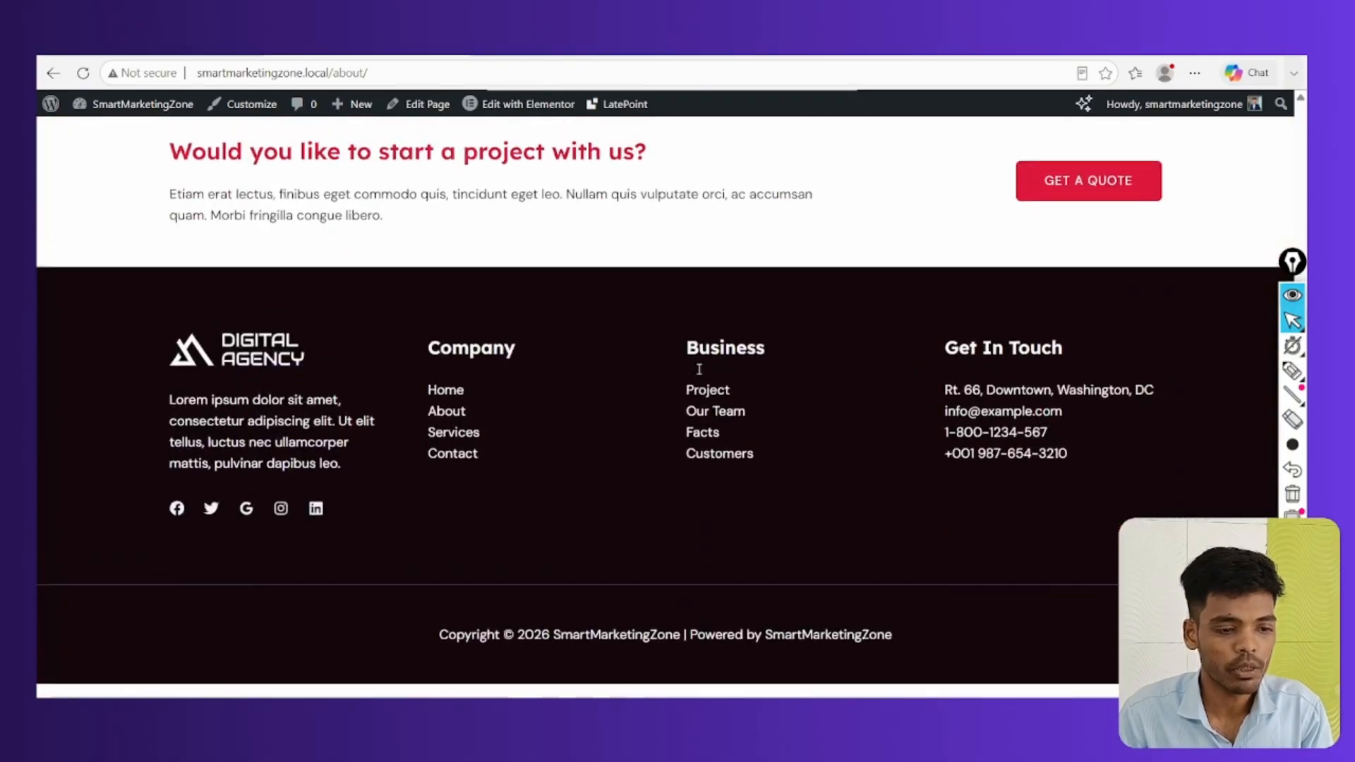
scroll(699, 368, up, 20)
scroll(699, 370, down, 1)
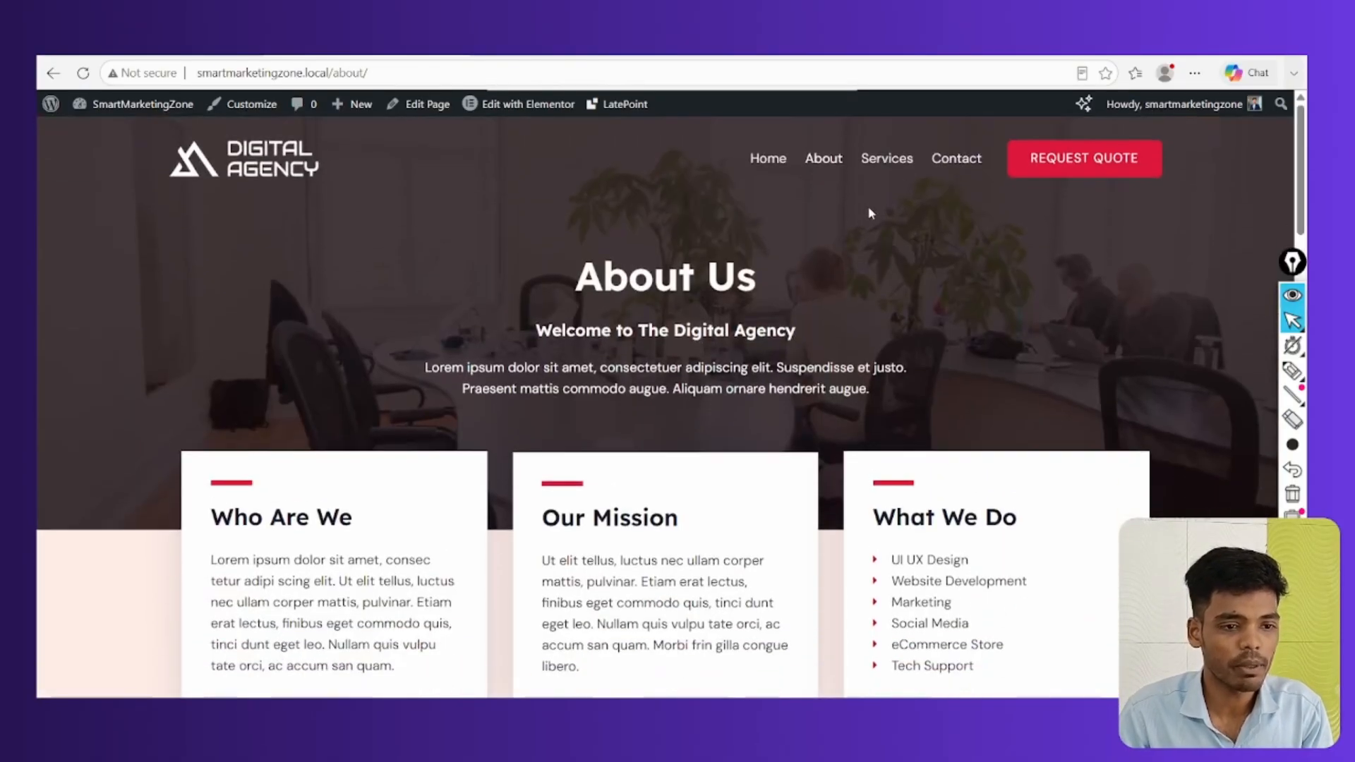
Visit the Services and Contact pages, then return to the Congratulations screen
click(889, 160)
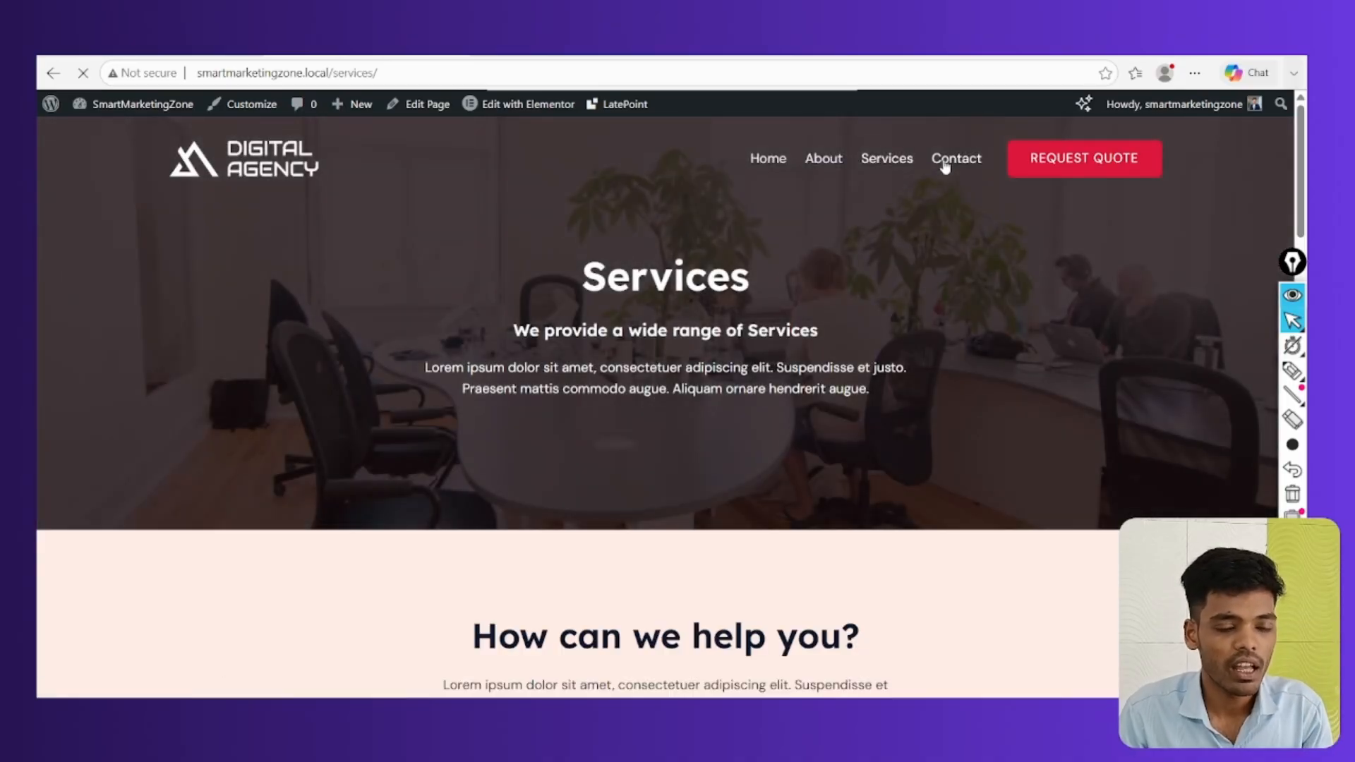
click(944, 166)
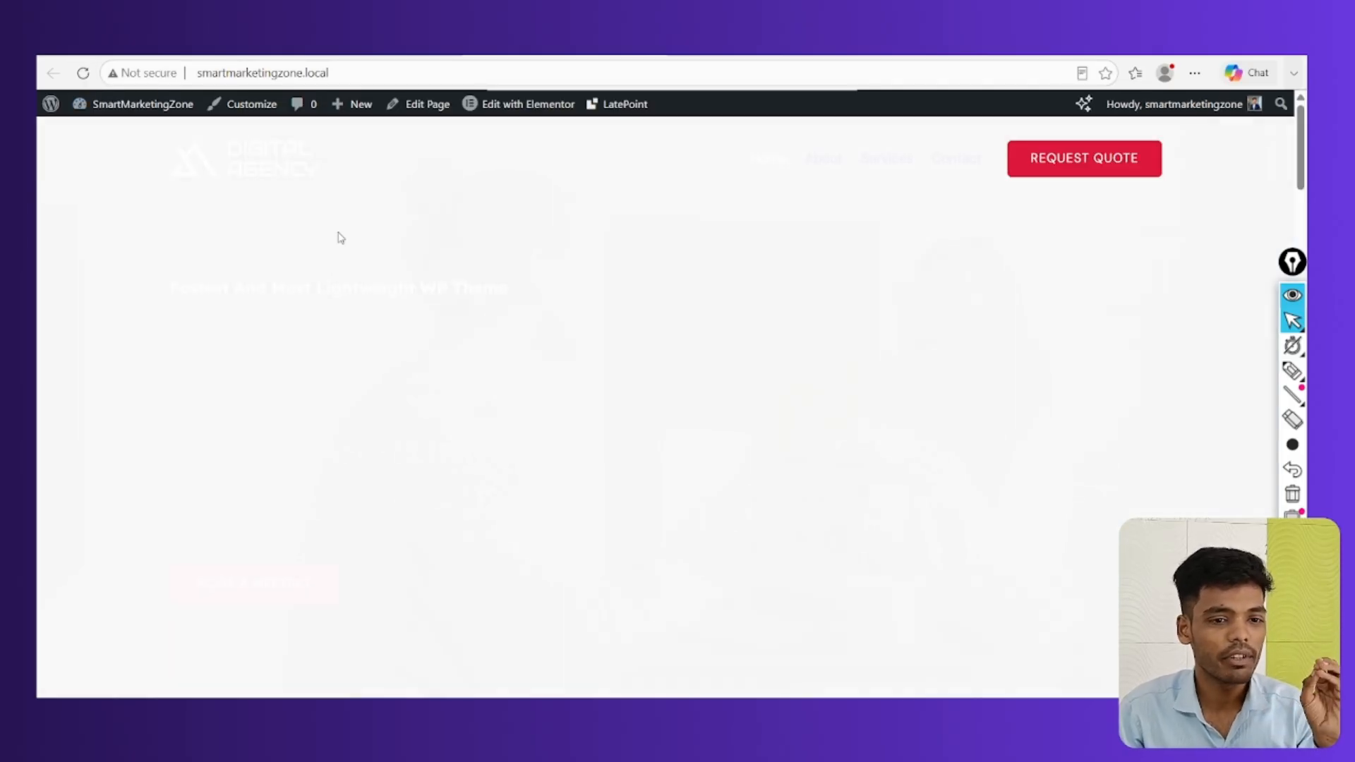
scroll(563, 325, down, 8)
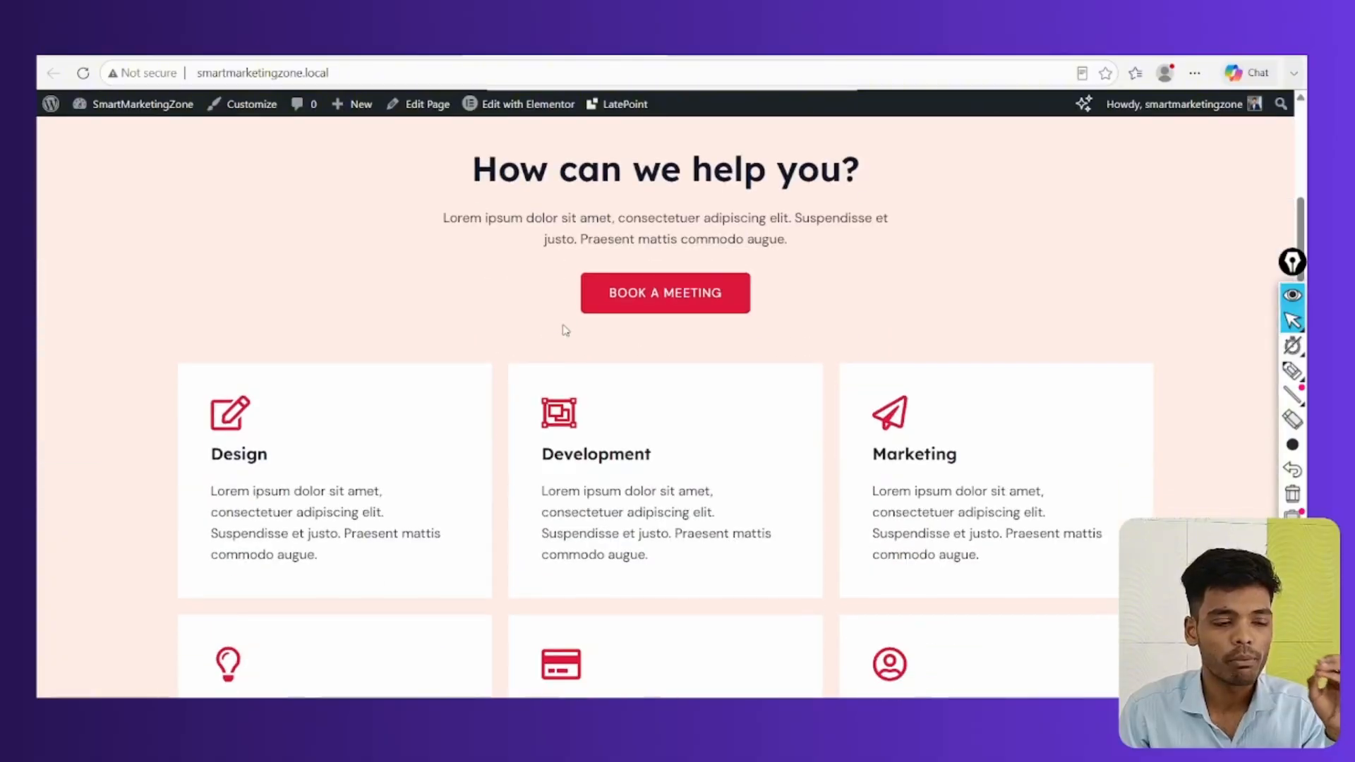
scroll(566, 331, up, 8)
click(956, 158)
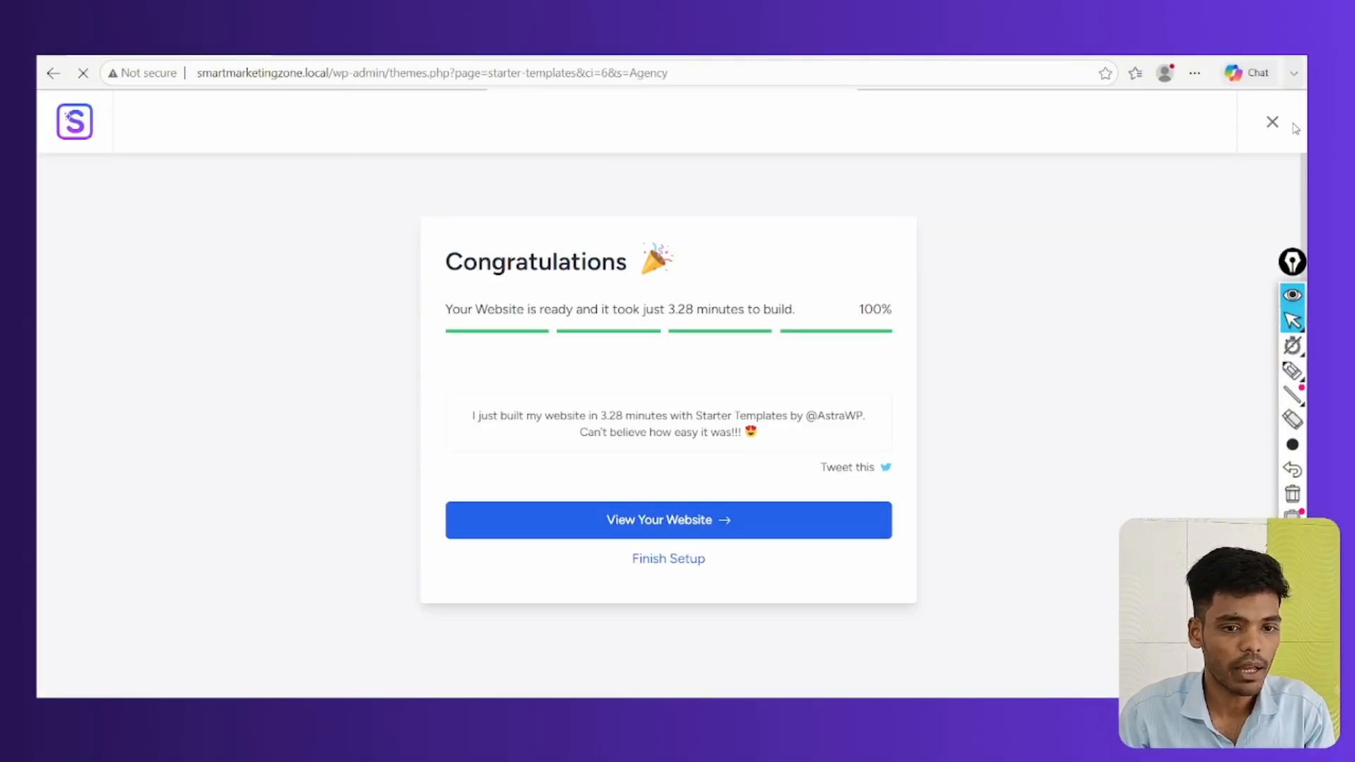
Close the Starter Templates wizard and open the admin Pages list
click(1272, 121)
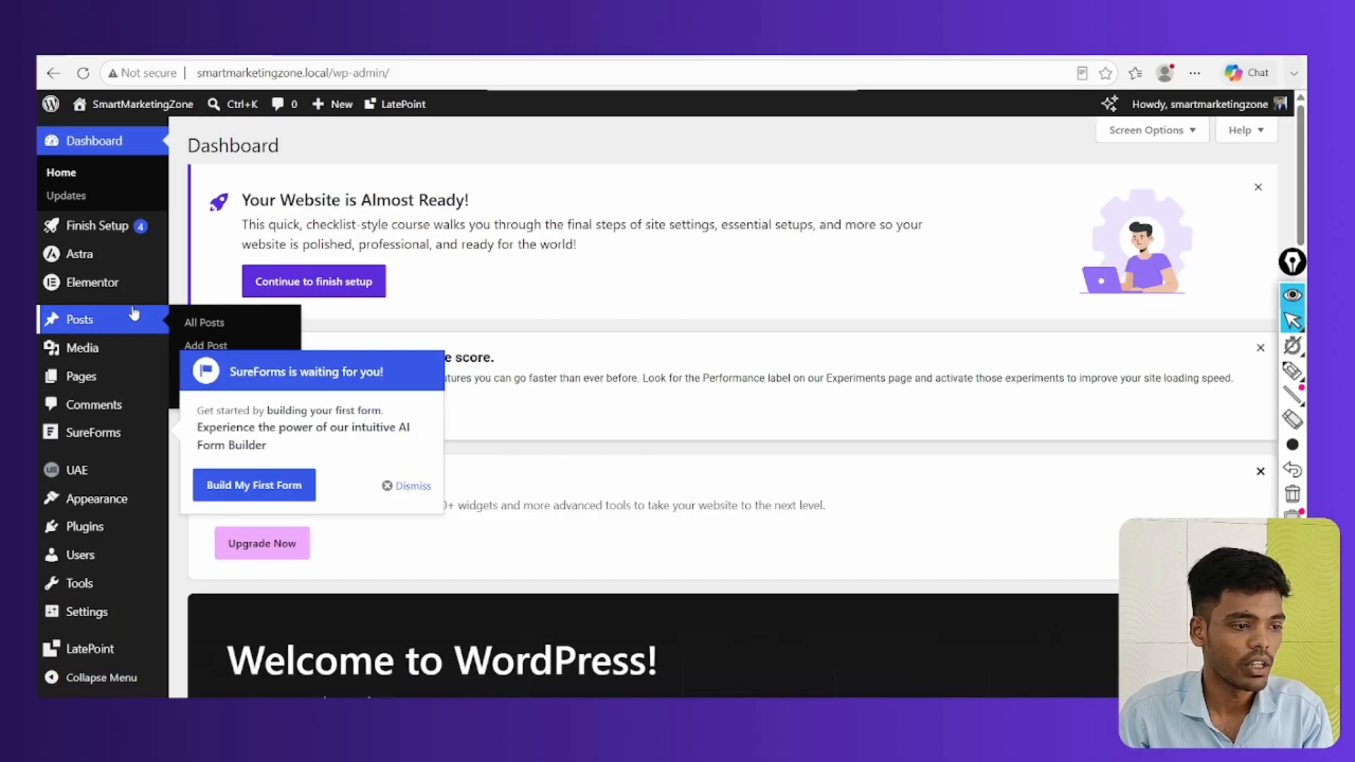
scroll(123, 395, down, 6)
scroll(123, 395, down, 3)
scroll(113, 367, up, 10)
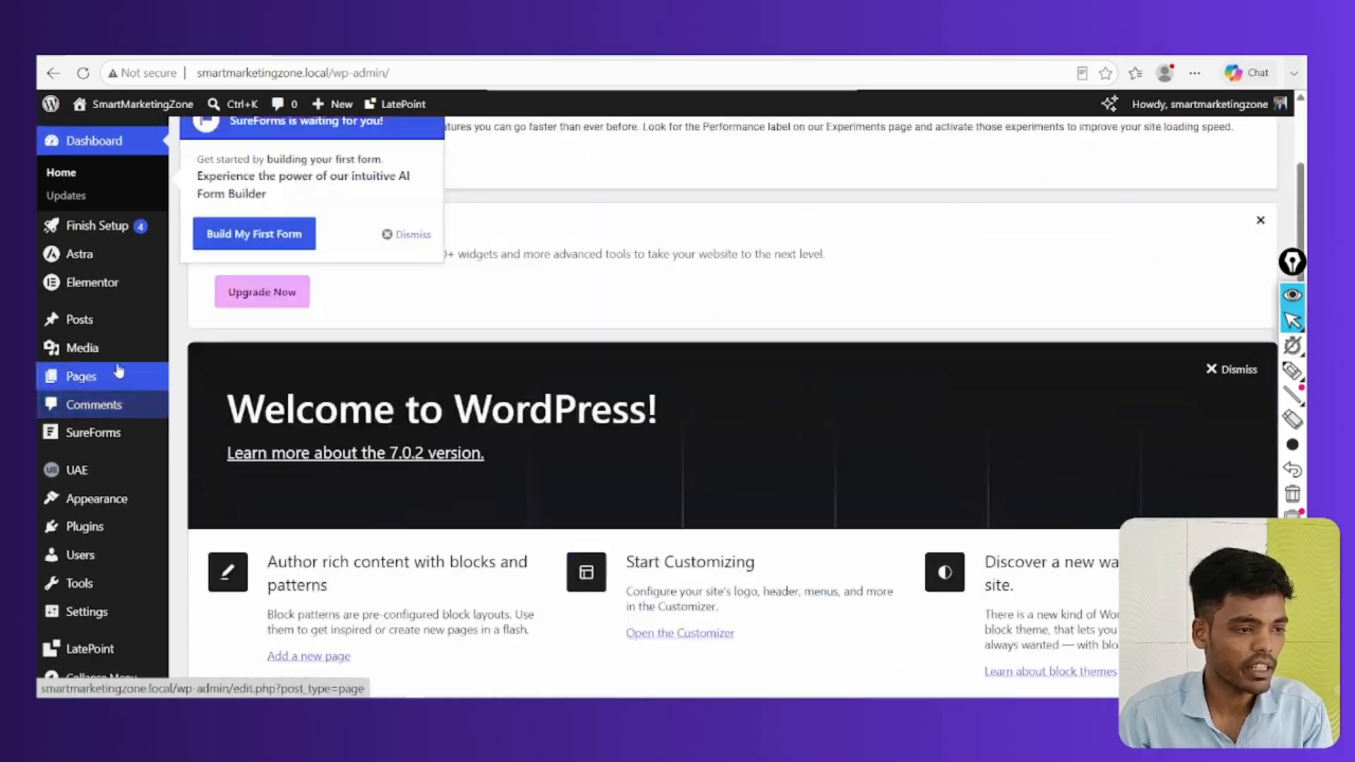
click(79, 379)
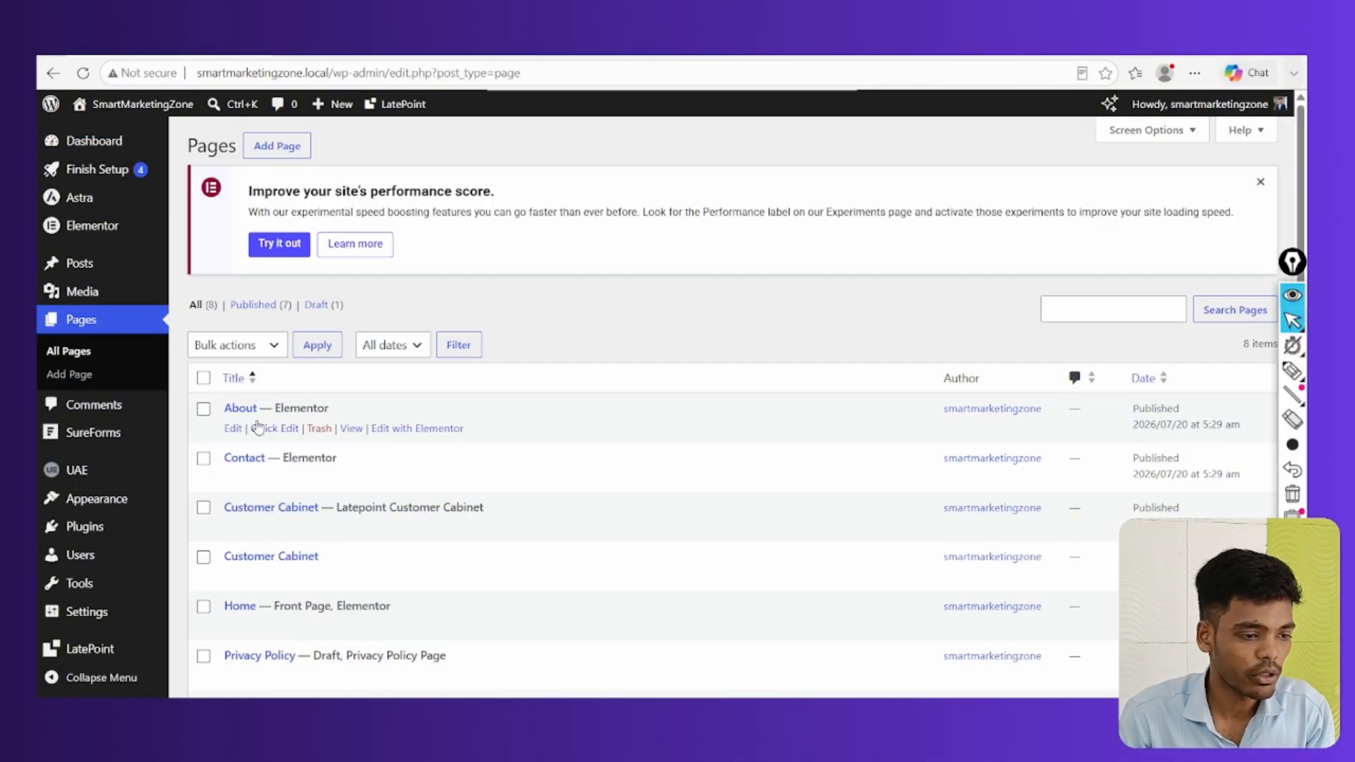
Open the Home page in the Elementor editor
scroll(259, 430, down, 2)
scroll(259, 434, down, 2)
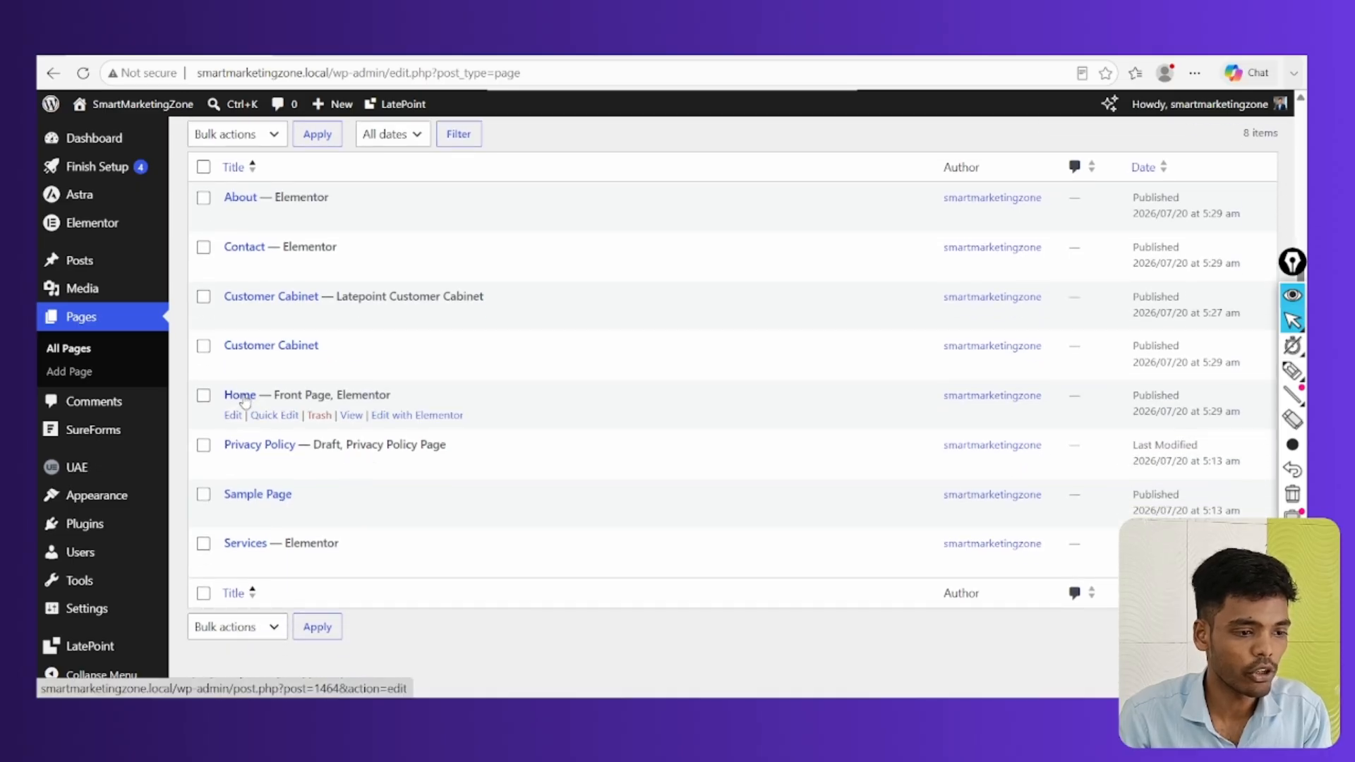
click(422, 416)
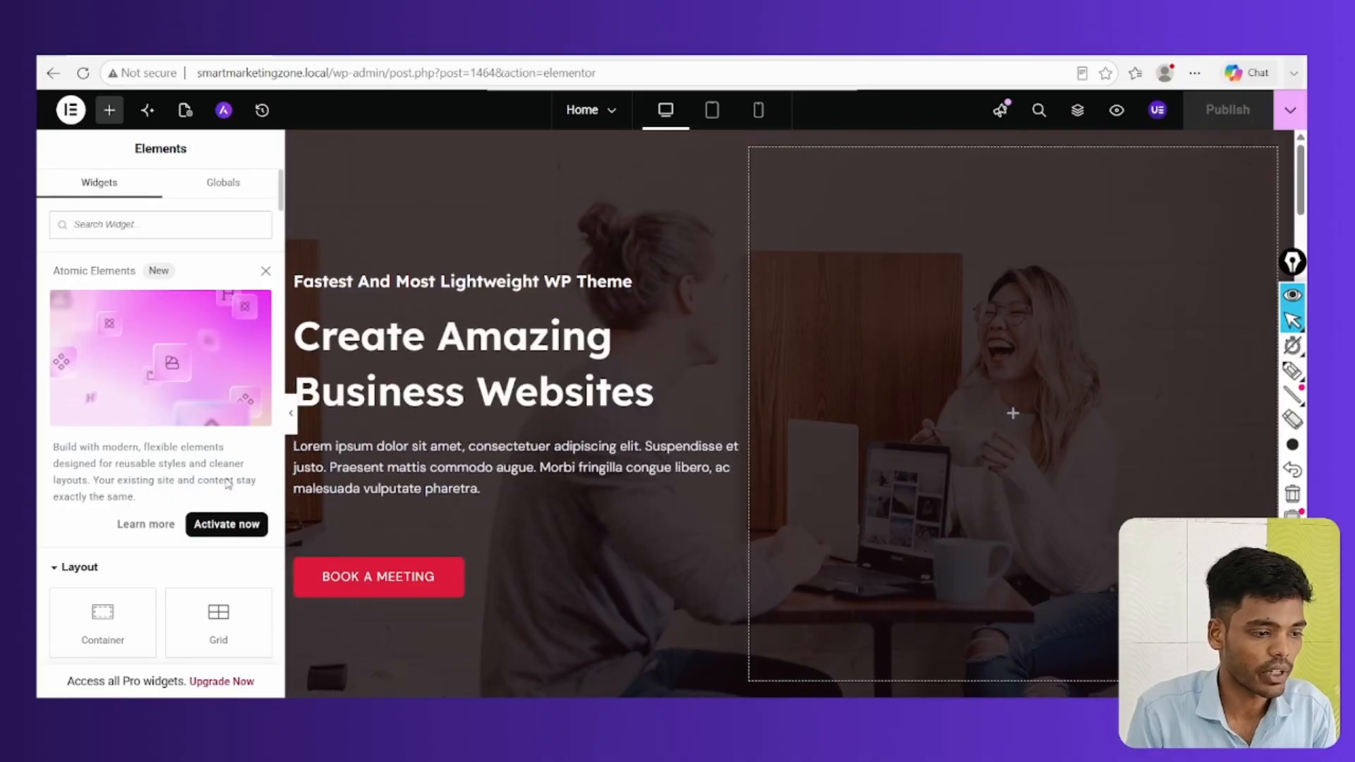
Replace the 'How can we help you?' heading text with 'Smart Marketing Zone'
click(484, 323)
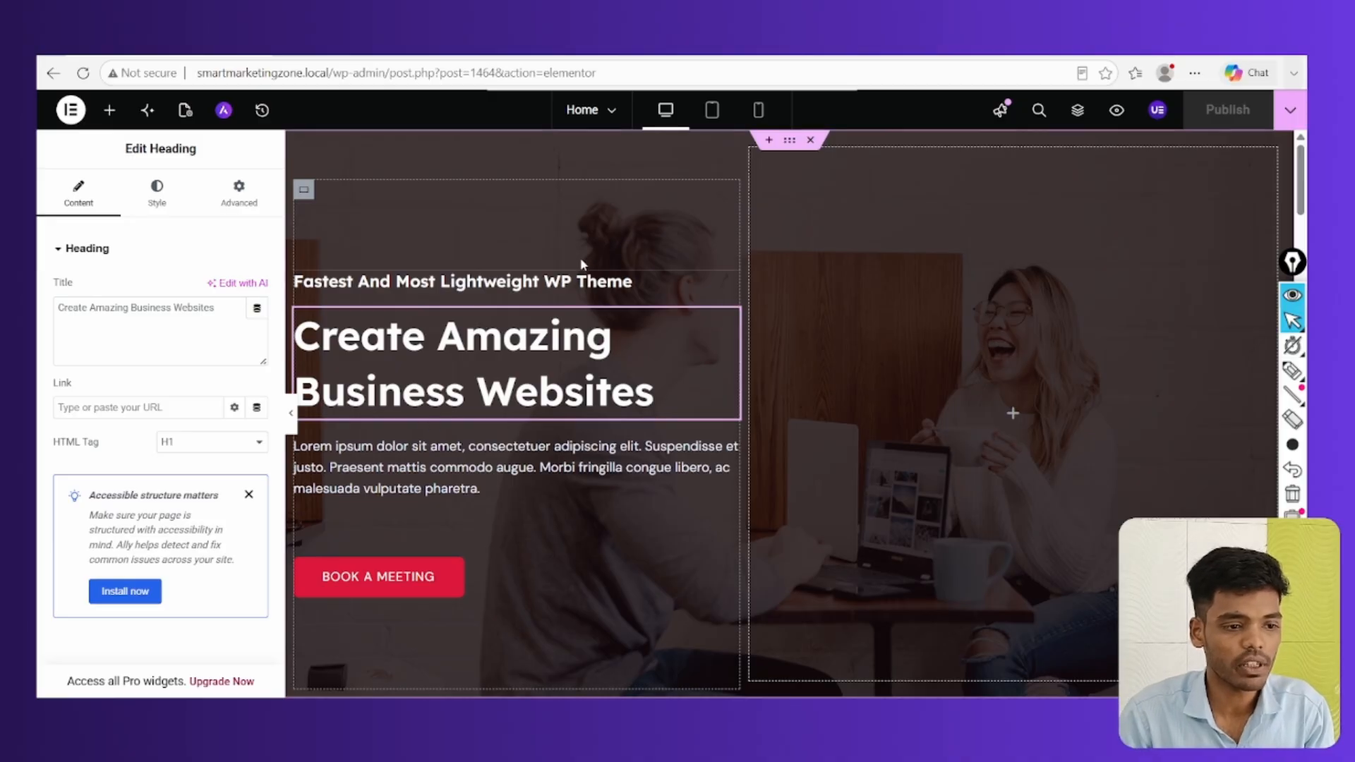
scroll(551, 324, down, 6)
click(793, 354)
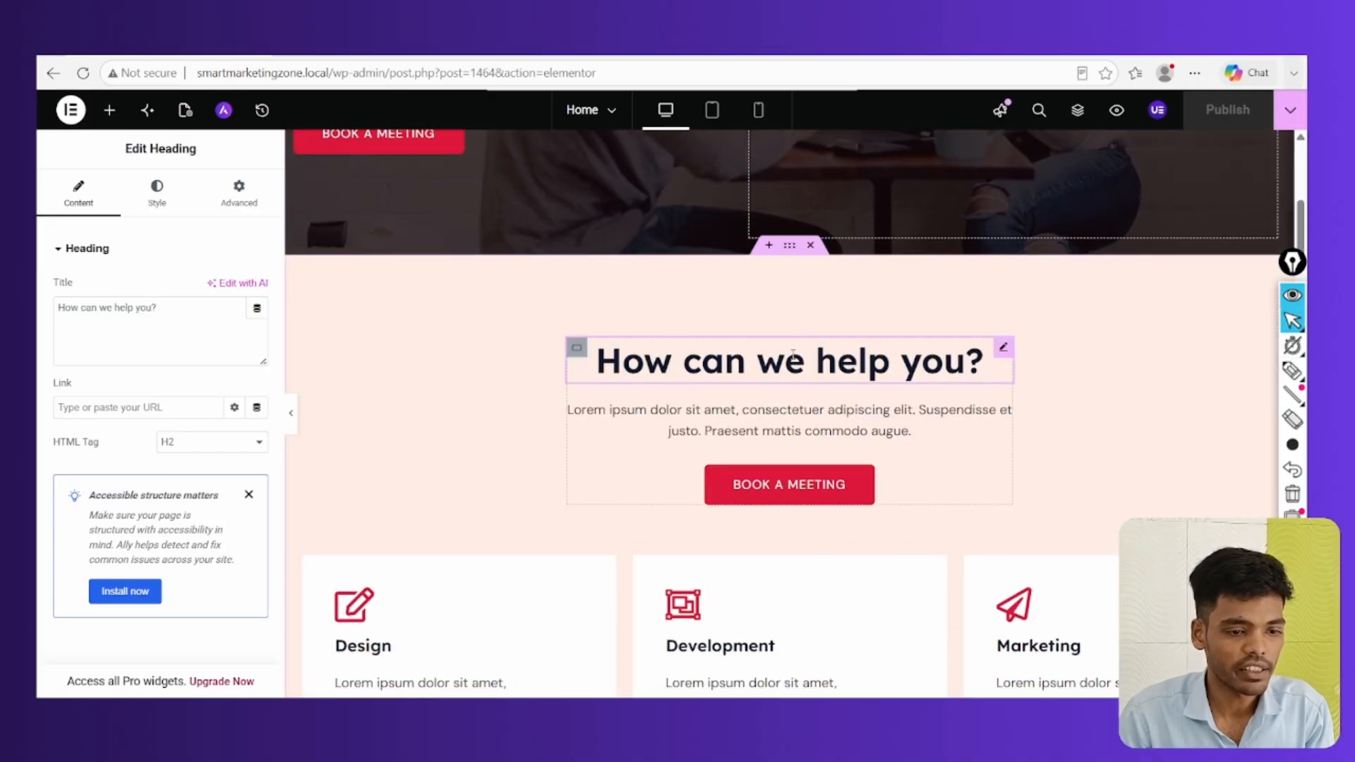
triple_click(794, 354)
click(793, 354)
triple_click(794, 355)
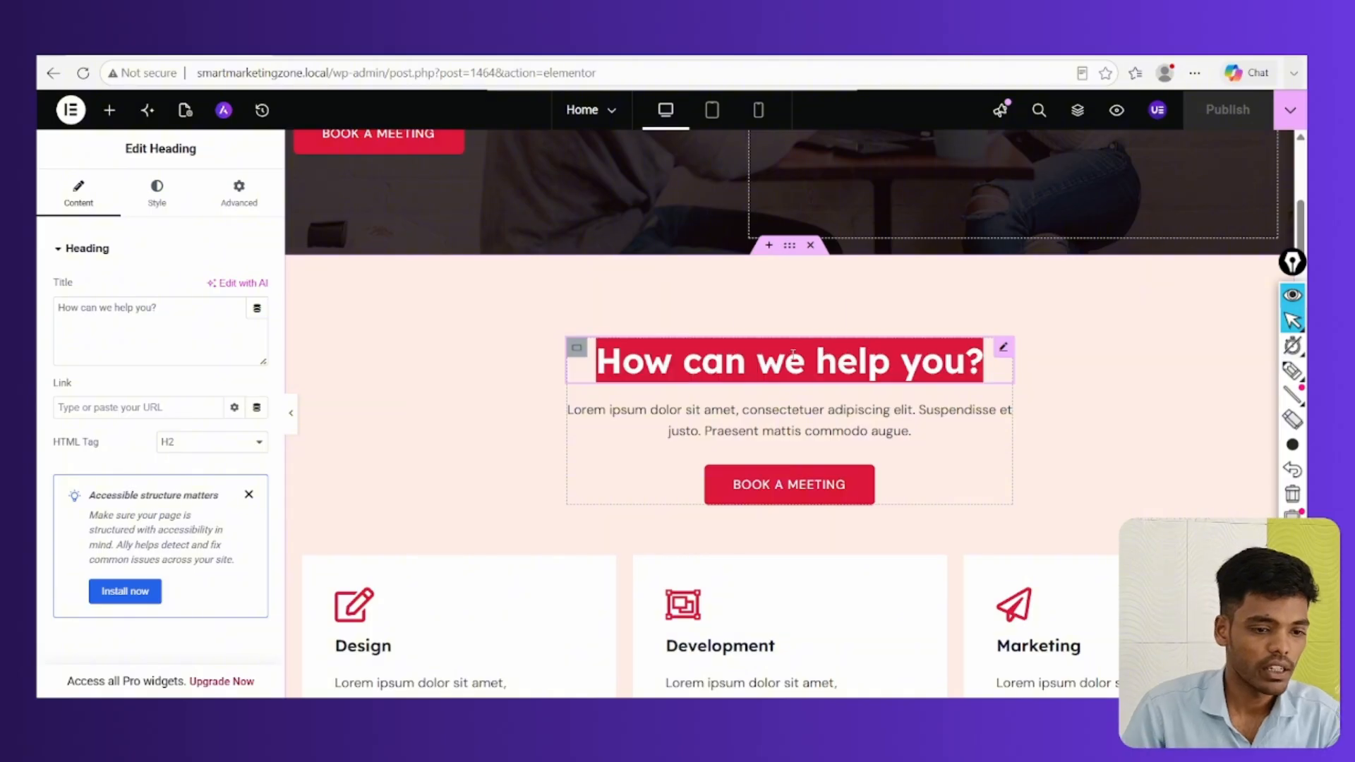
text(Smart)
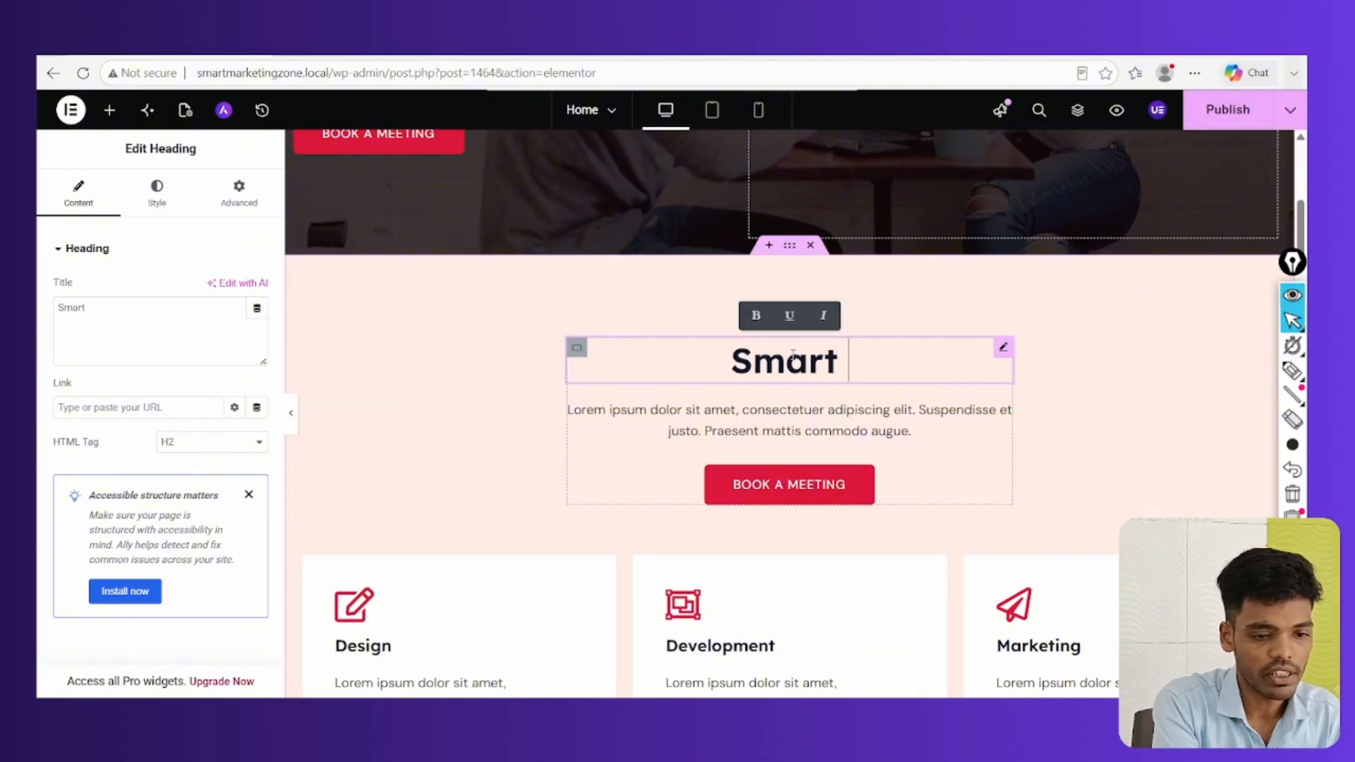
text( Marketing Zone)
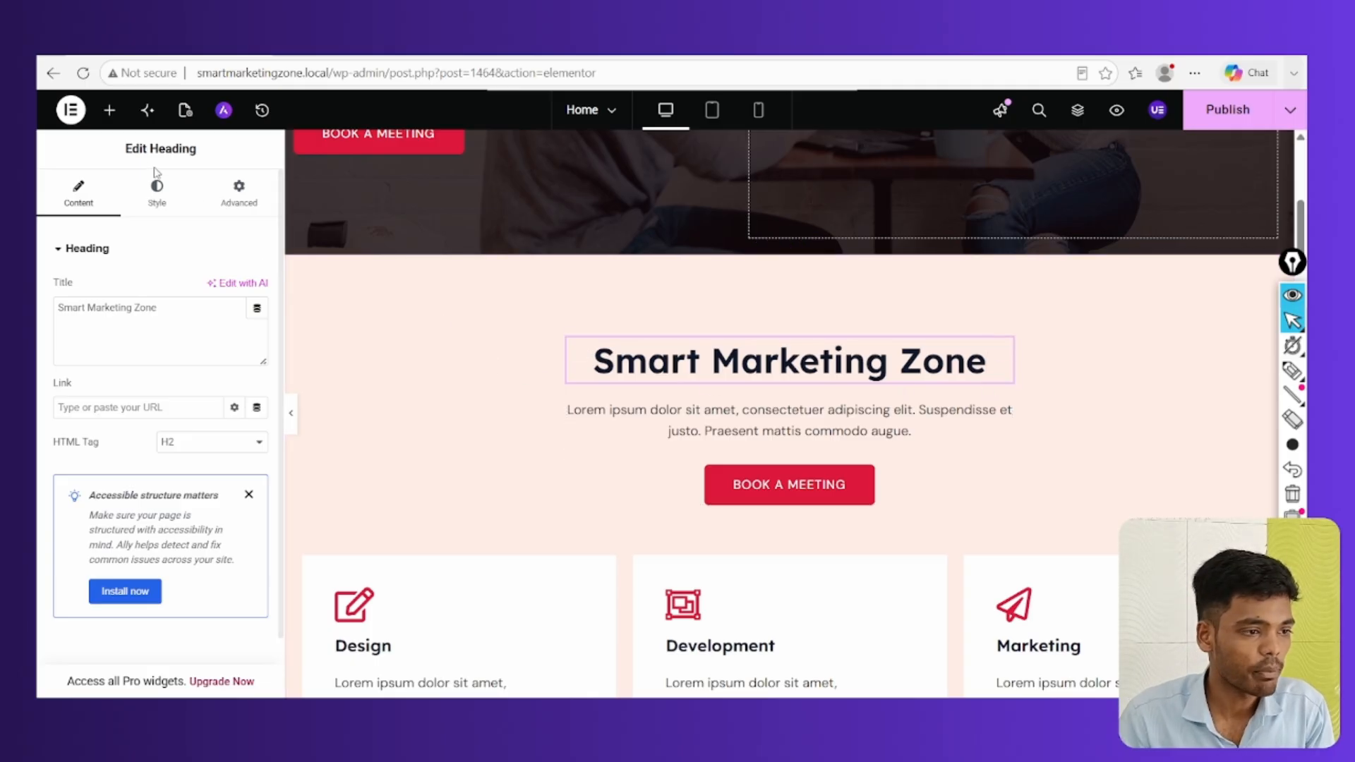
scroll(113, 231, down, 2)
scroll(99, 311, up, 2)
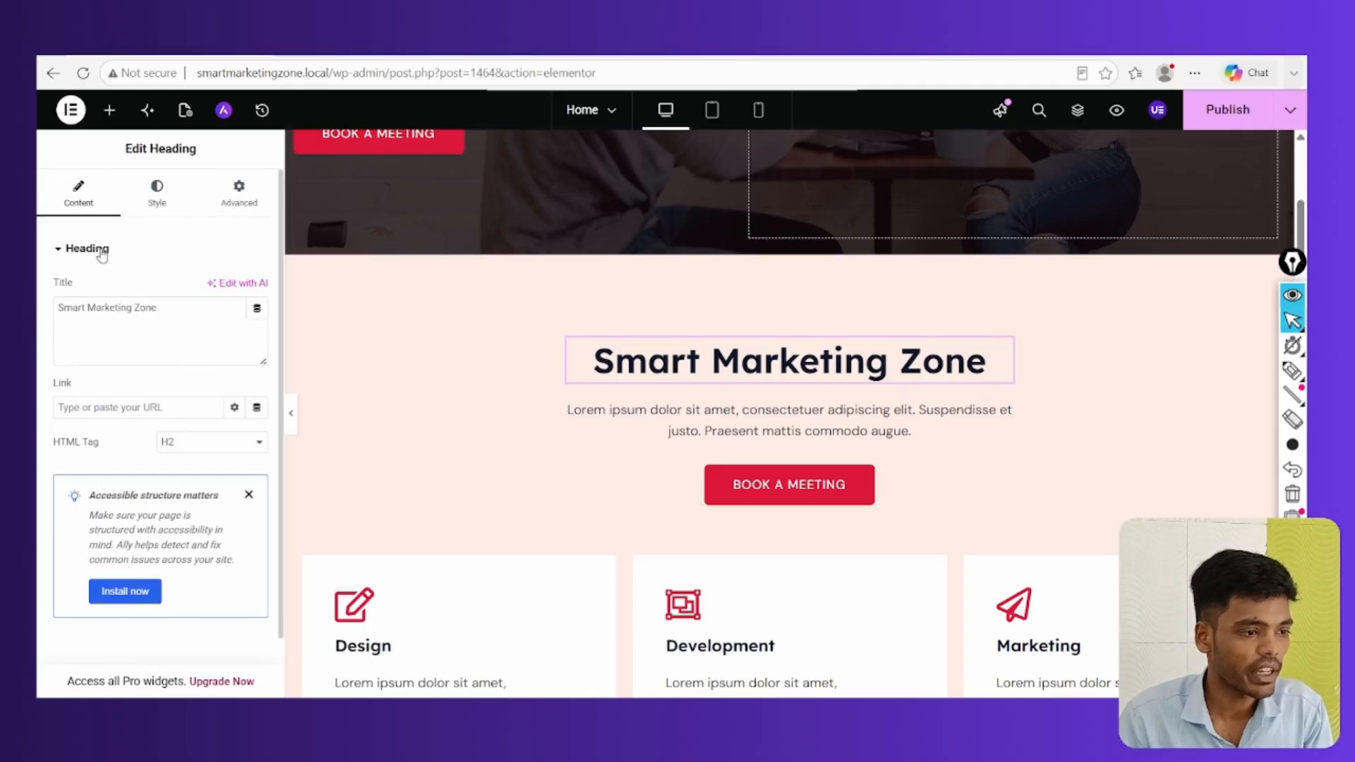
Insert a new two-column Flexbox section above Smart Marketing Zone
click(768, 246)
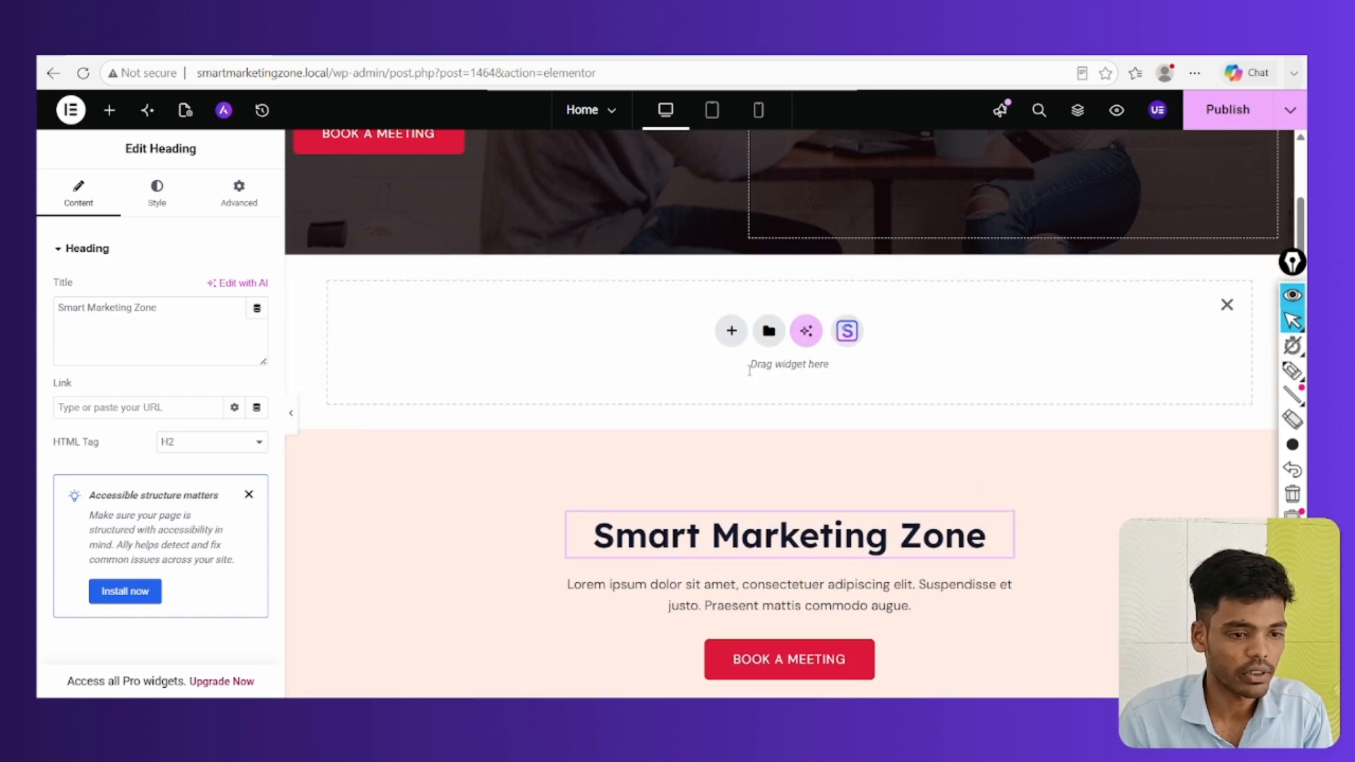
click(730, 330)
click(734, 411)
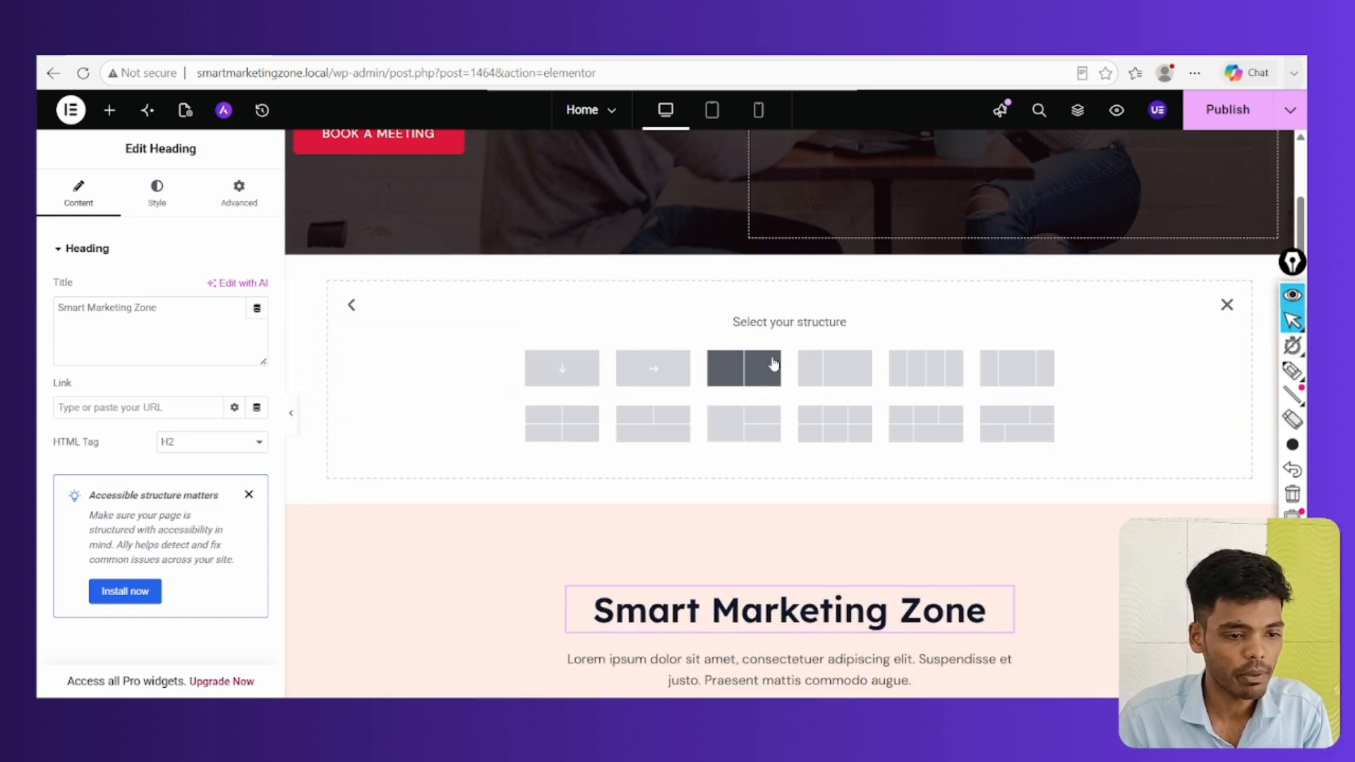
click(734, 369)
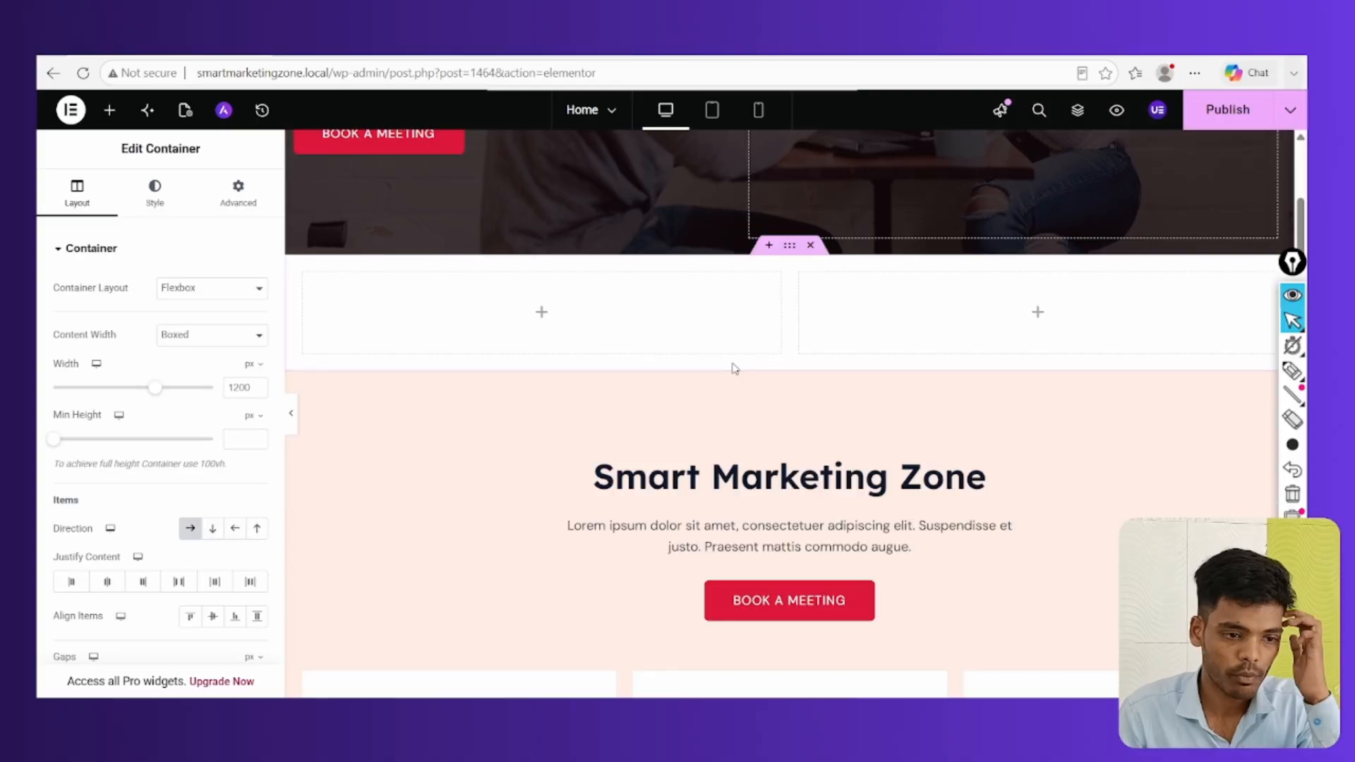
Drag a Heading widget into the left column and an Image widget into the right
click(540, 315)
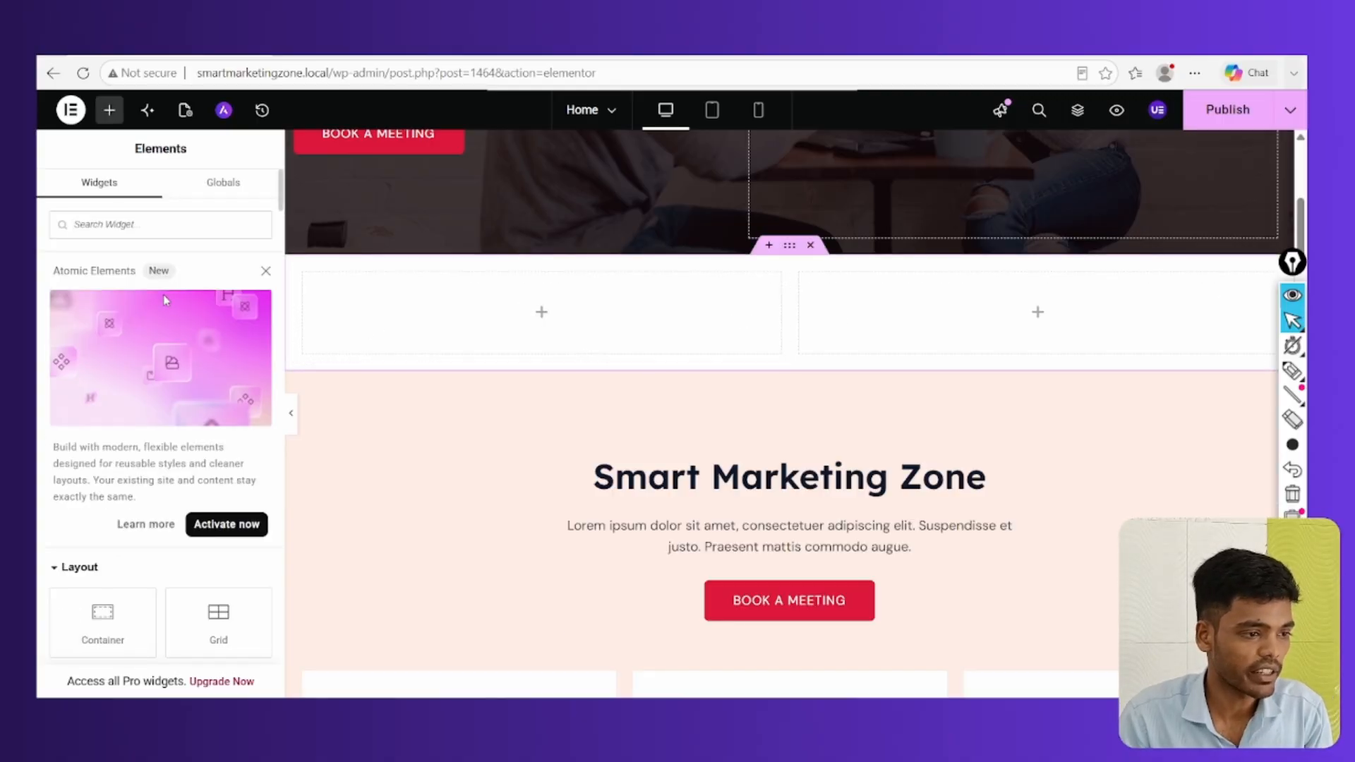
scroll(112, 310, down, 5)
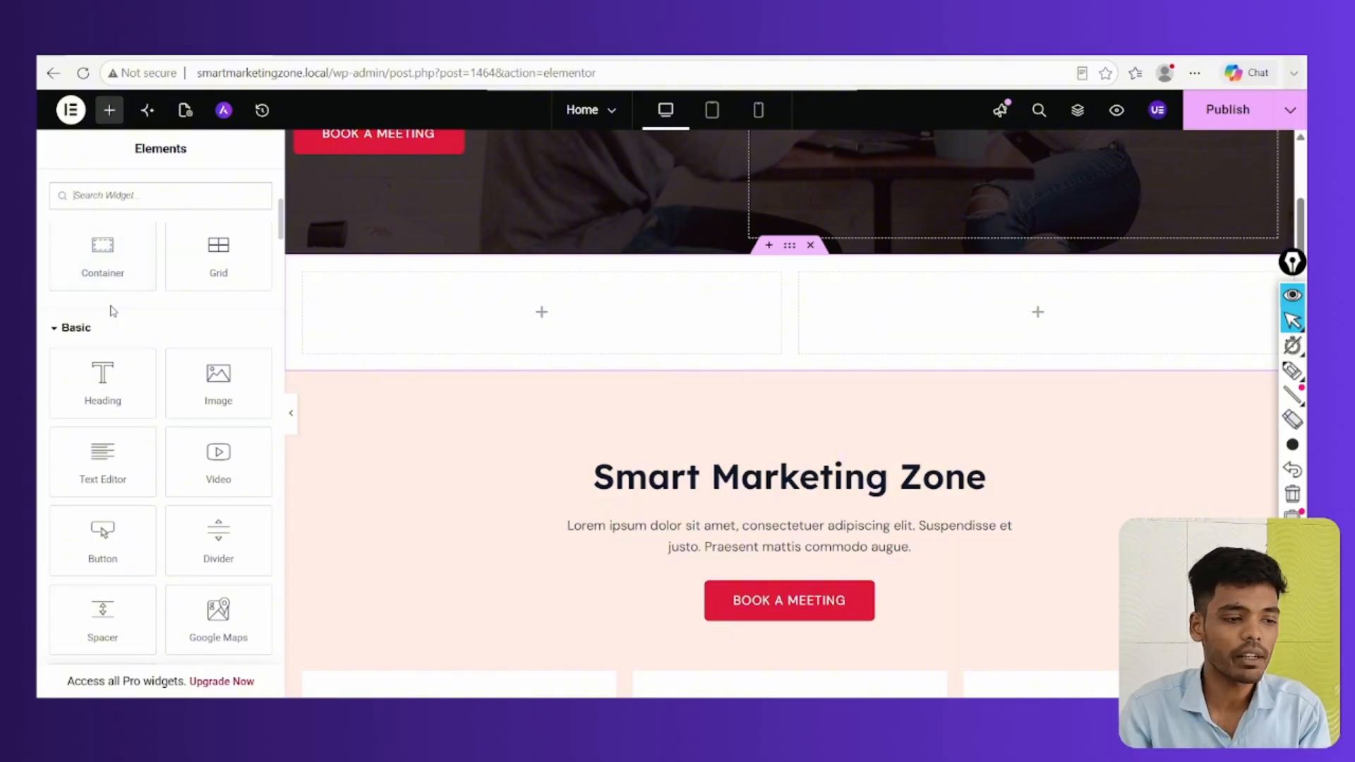
scroll(99, 331, down, 1)
drag(99, 329, 480, 305)
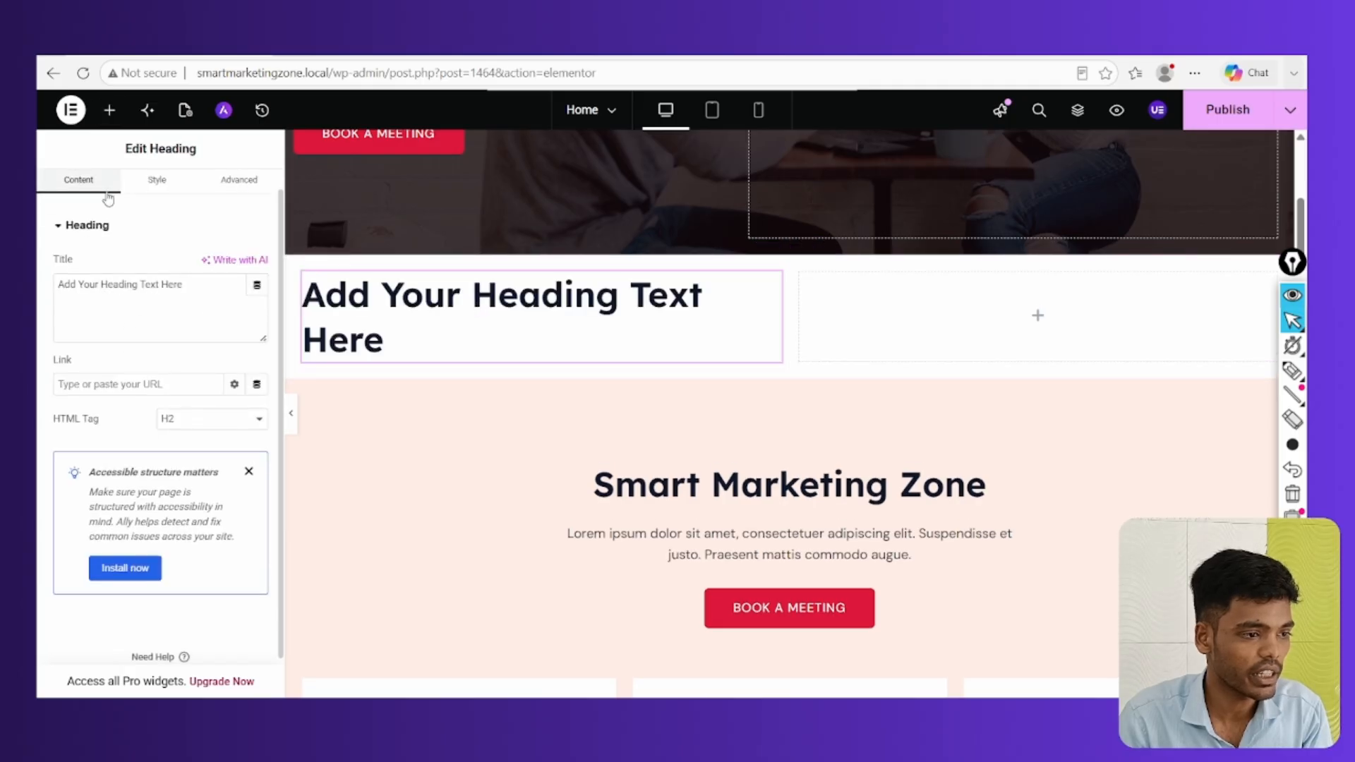
click(110, 110)
scroll(110, 397, down, 5)
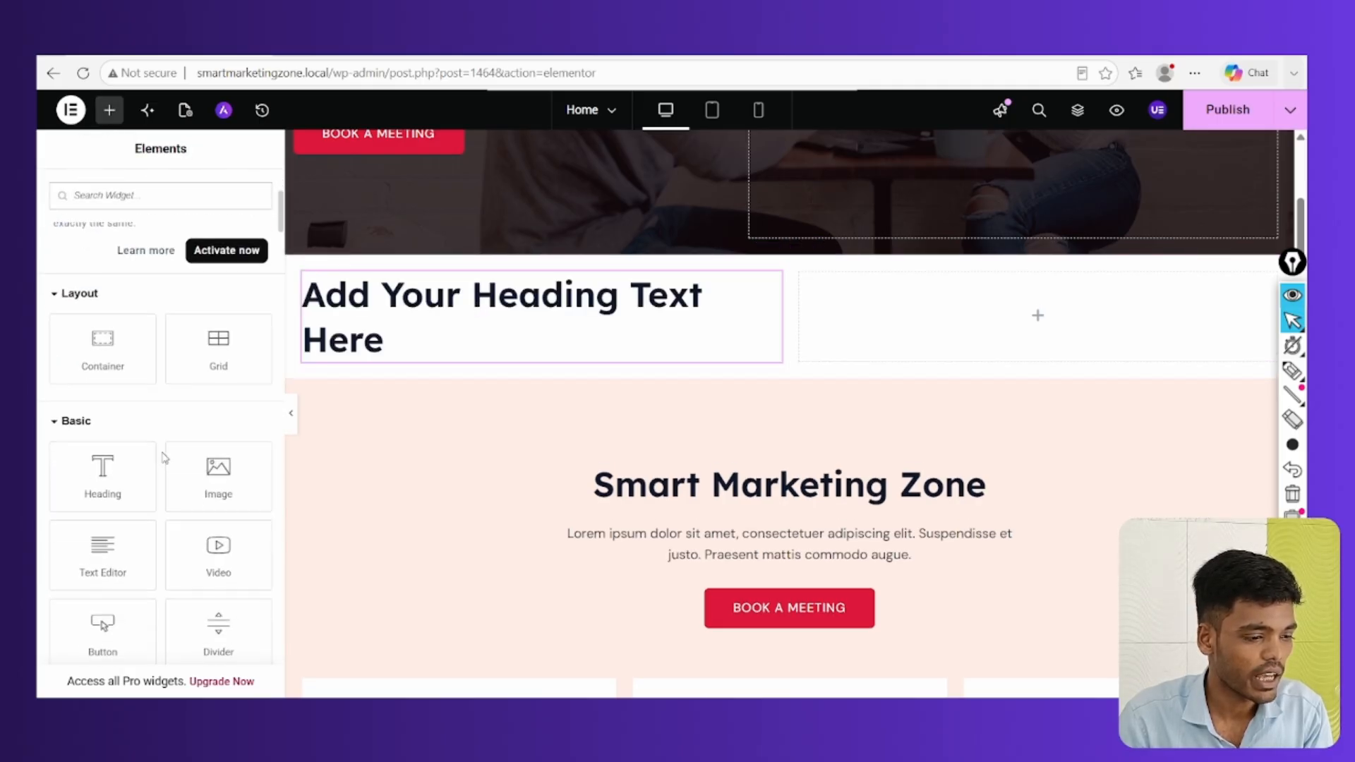
drag(215, 394, 971, 324)
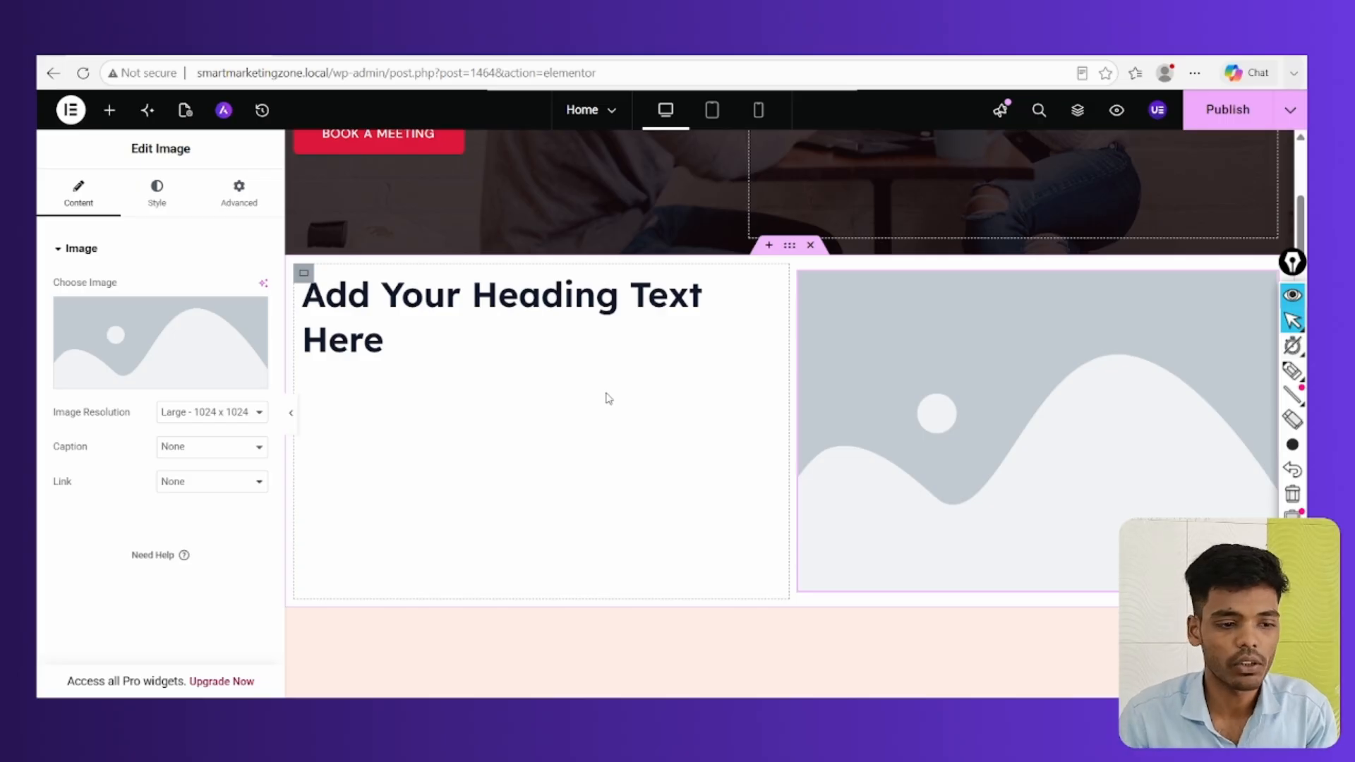
scroll(638, 426, up, 5)
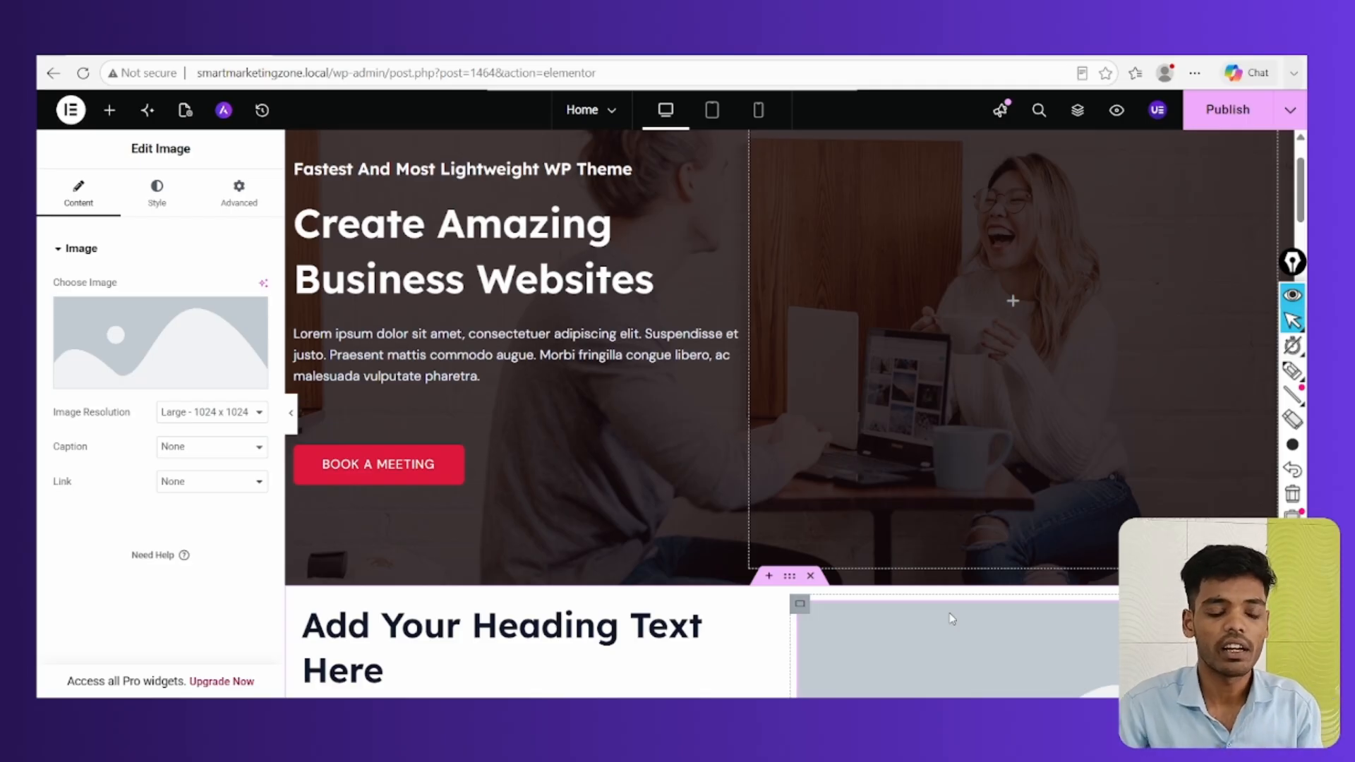
Delete the placeholder heading-and-image section and publish the Home page
scroll(953, 619, down, 6)
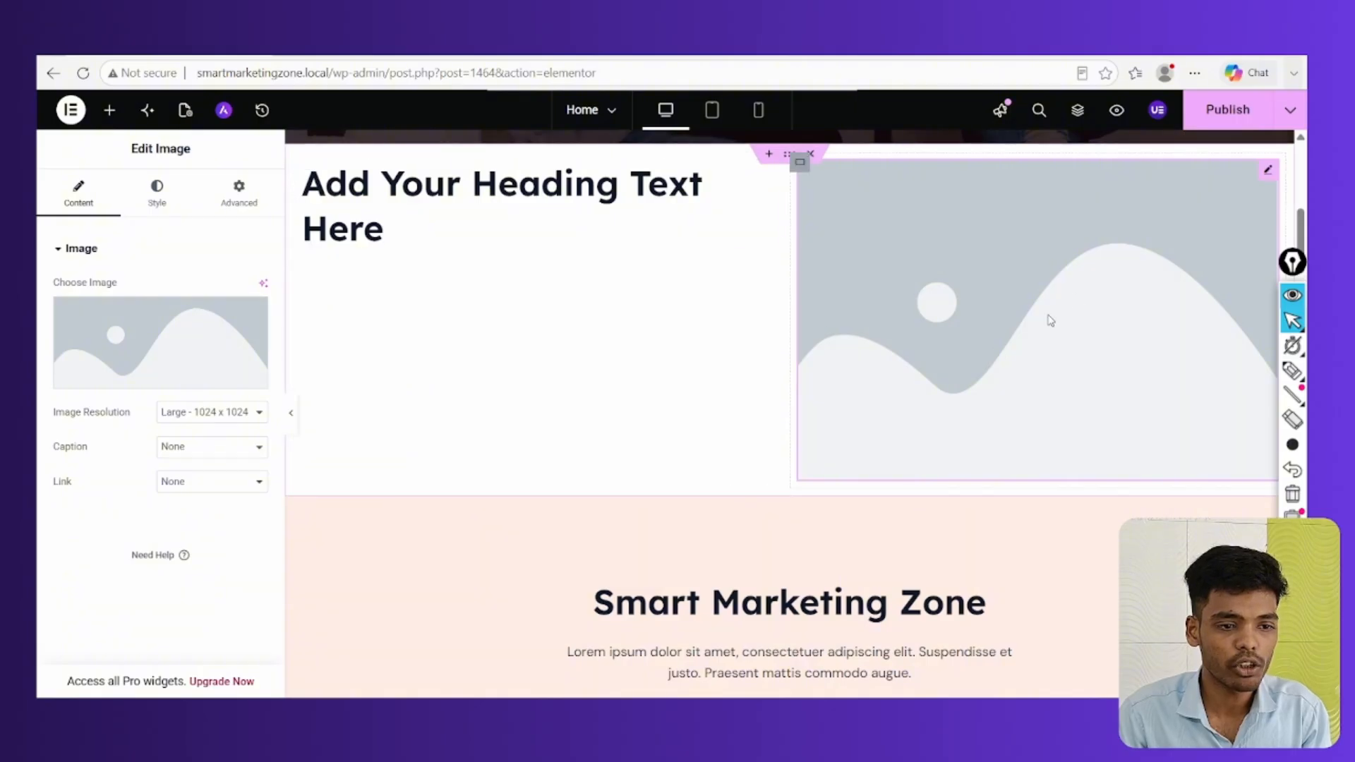
scroll(1050, 320, down, 9)
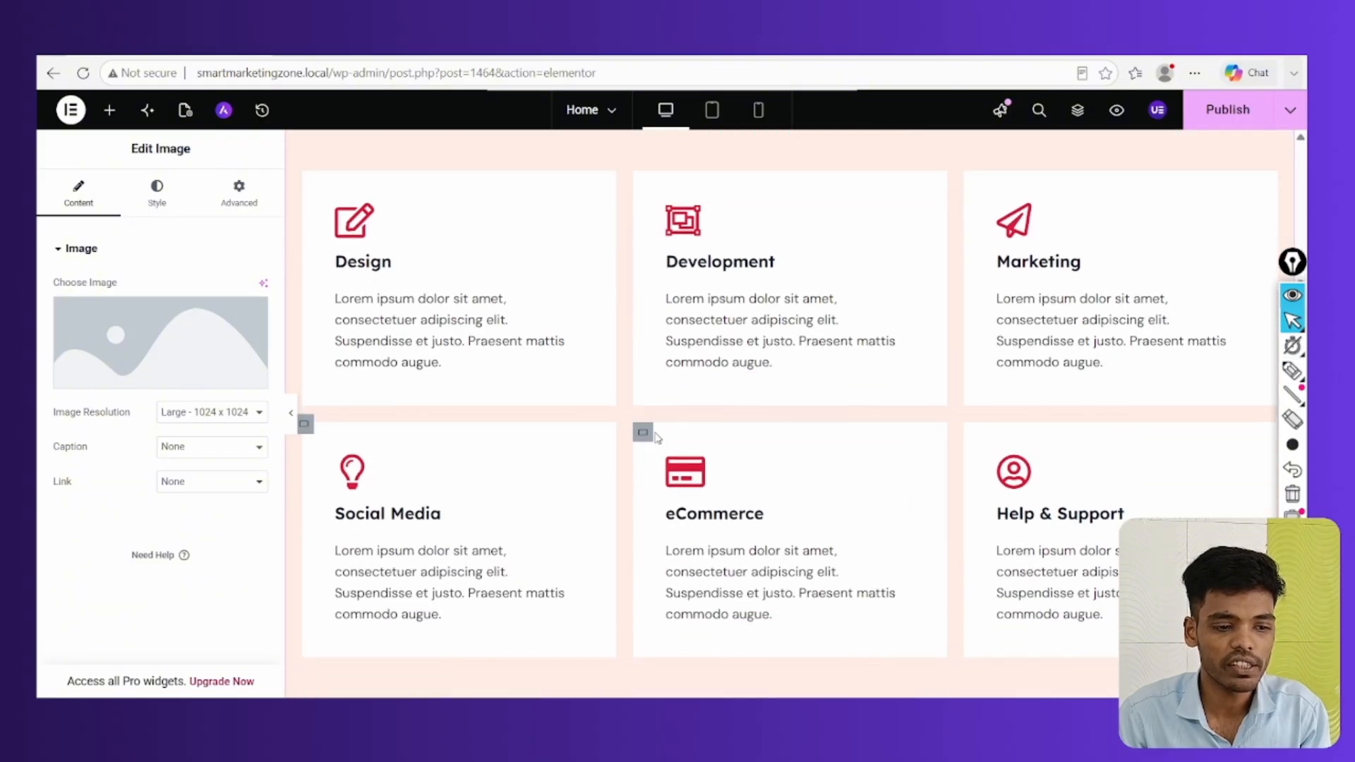
scroll(656, 436, down, 2)
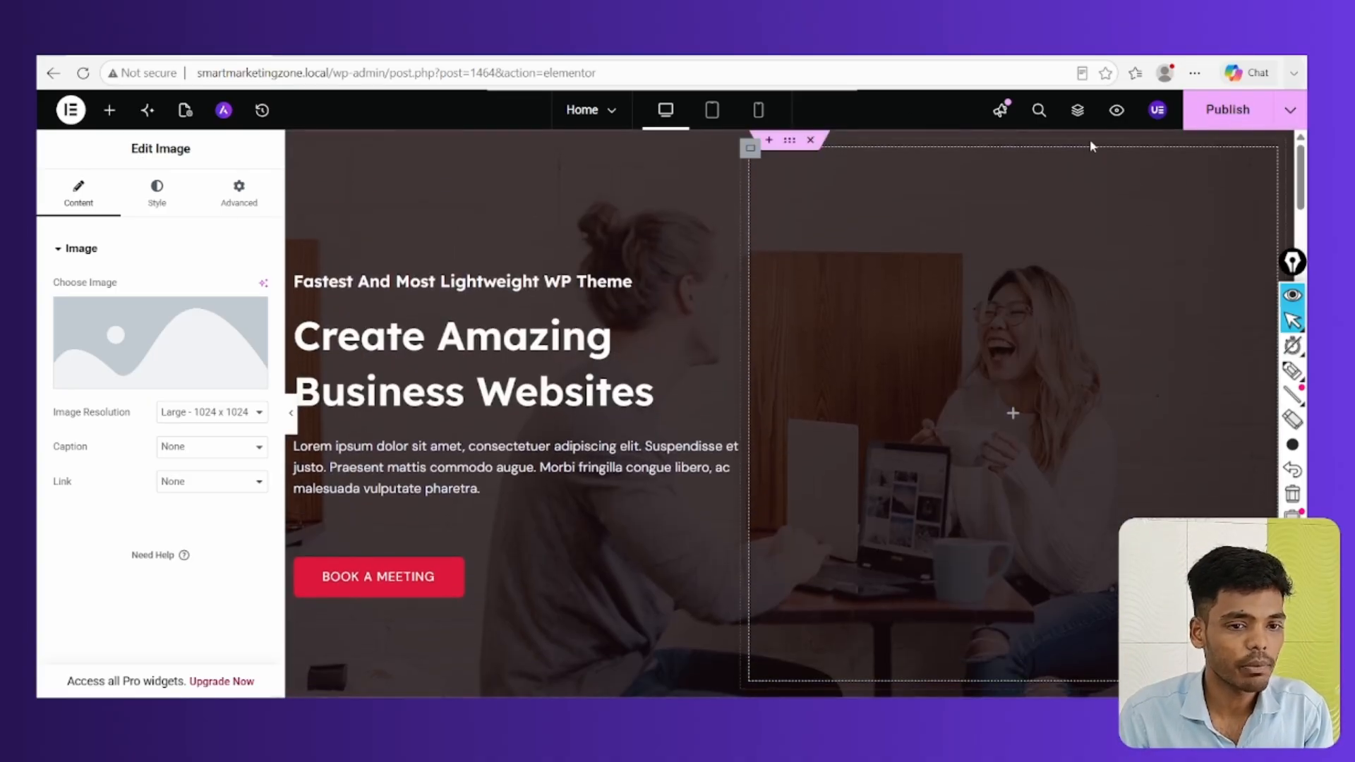
scroll(773, 353, down, 5)
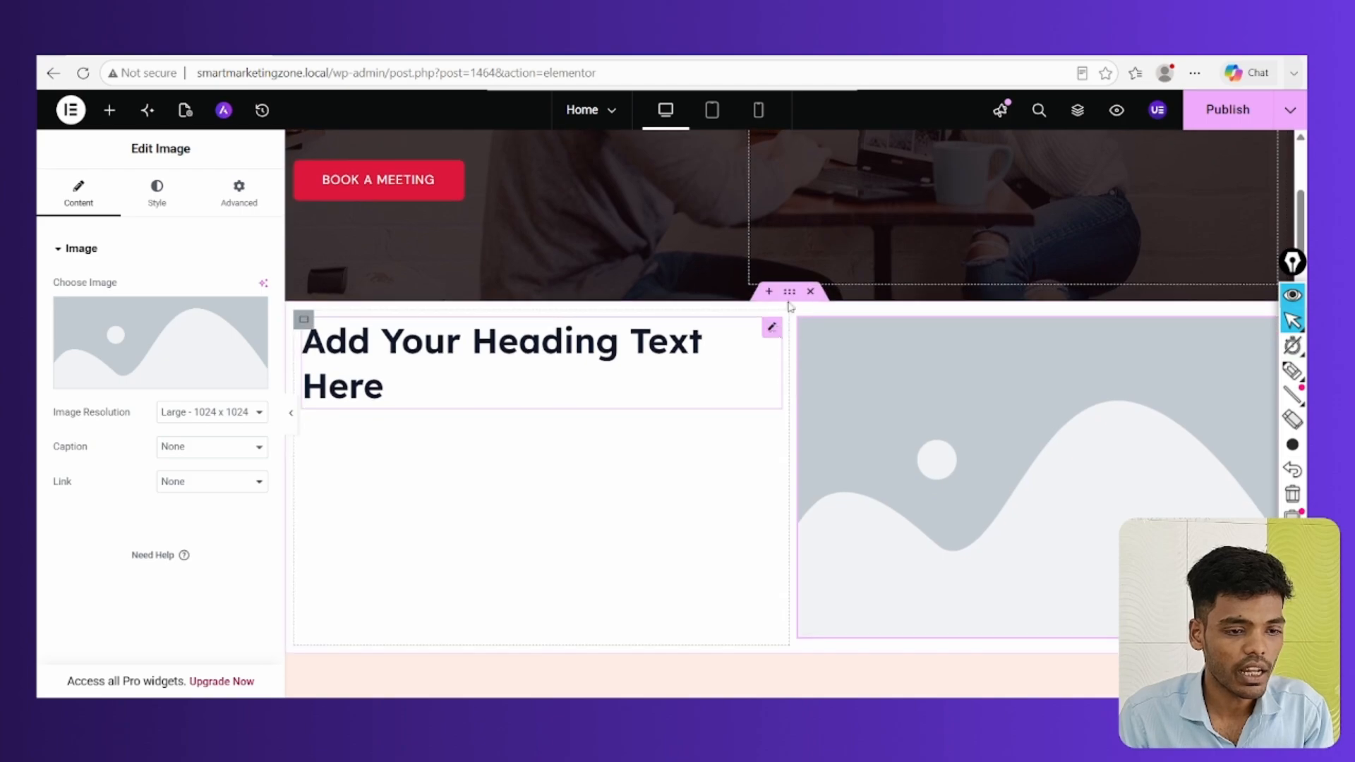
click(810, 291)
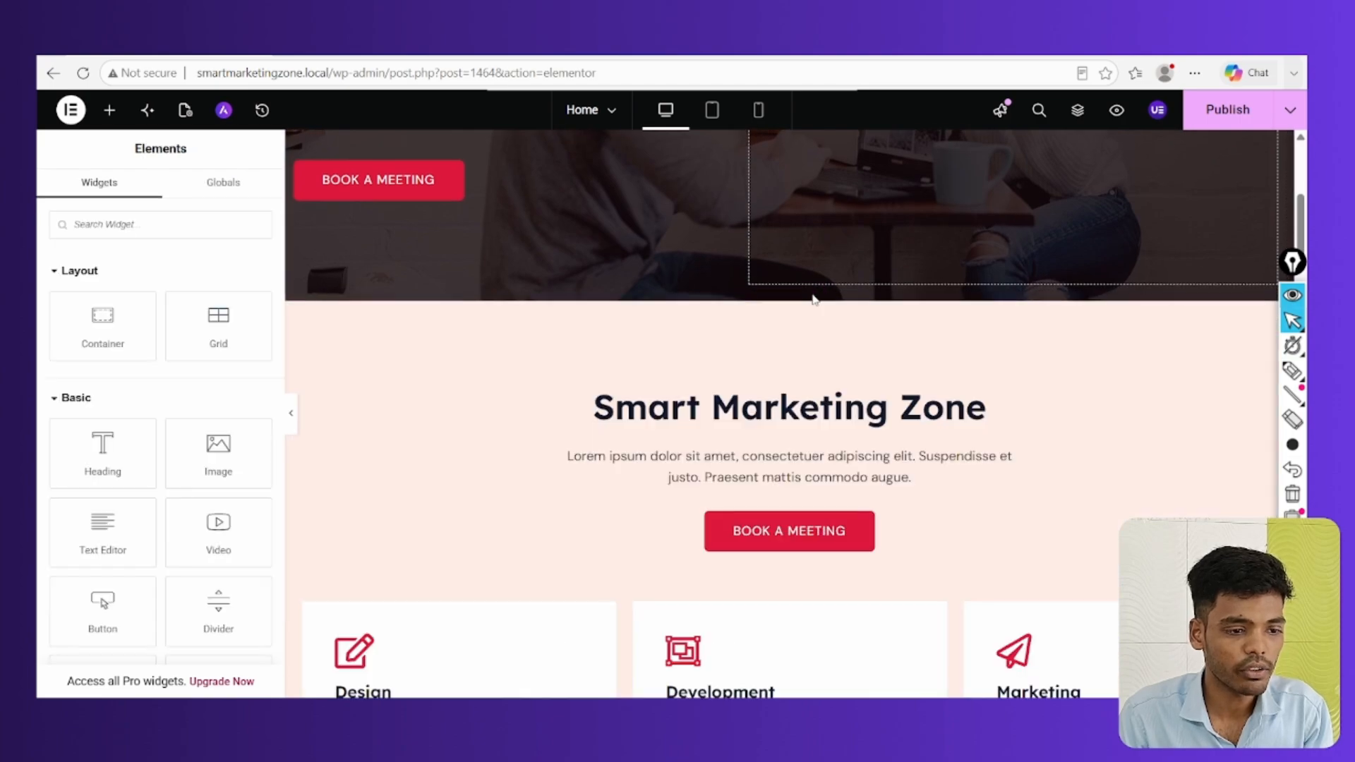
click(1210, 120)
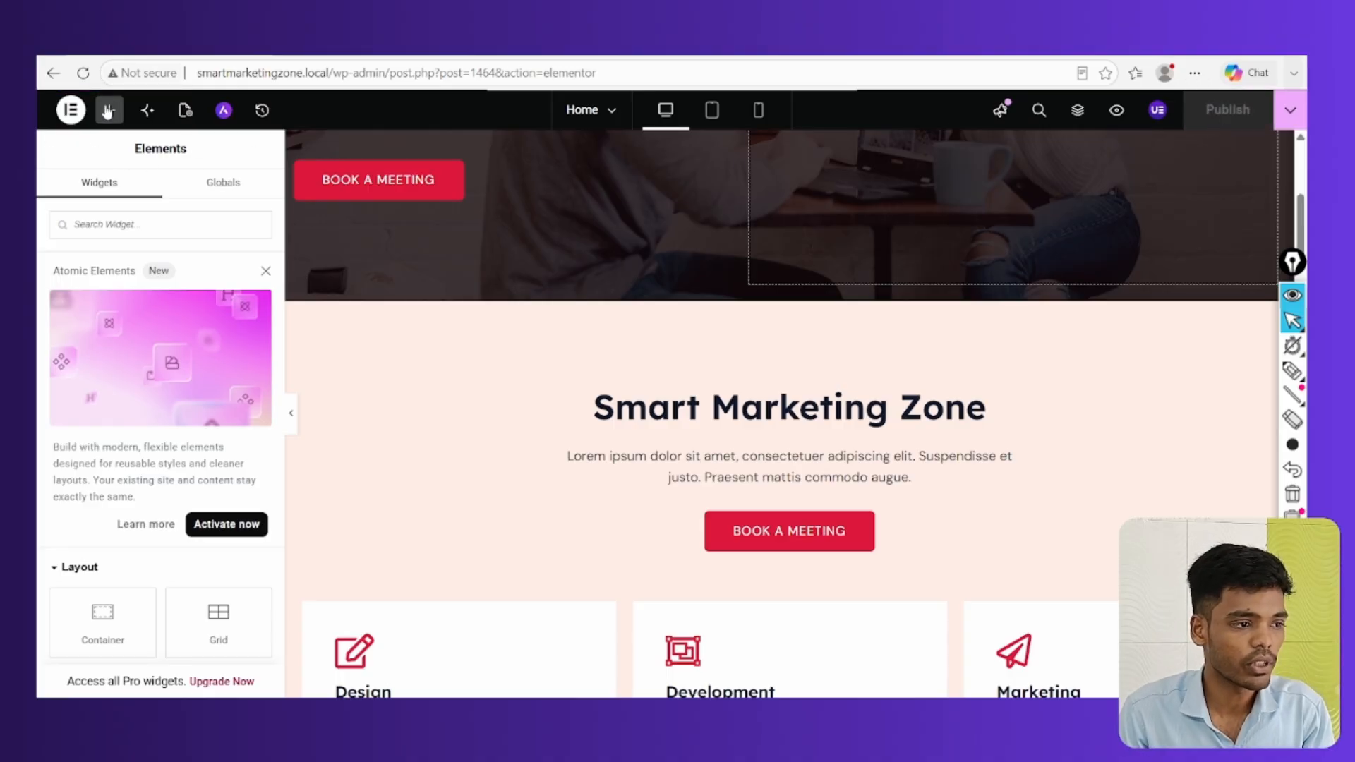
Leave Elementor, open the admin Posts list, then switch to Local and back
click(52, 76)
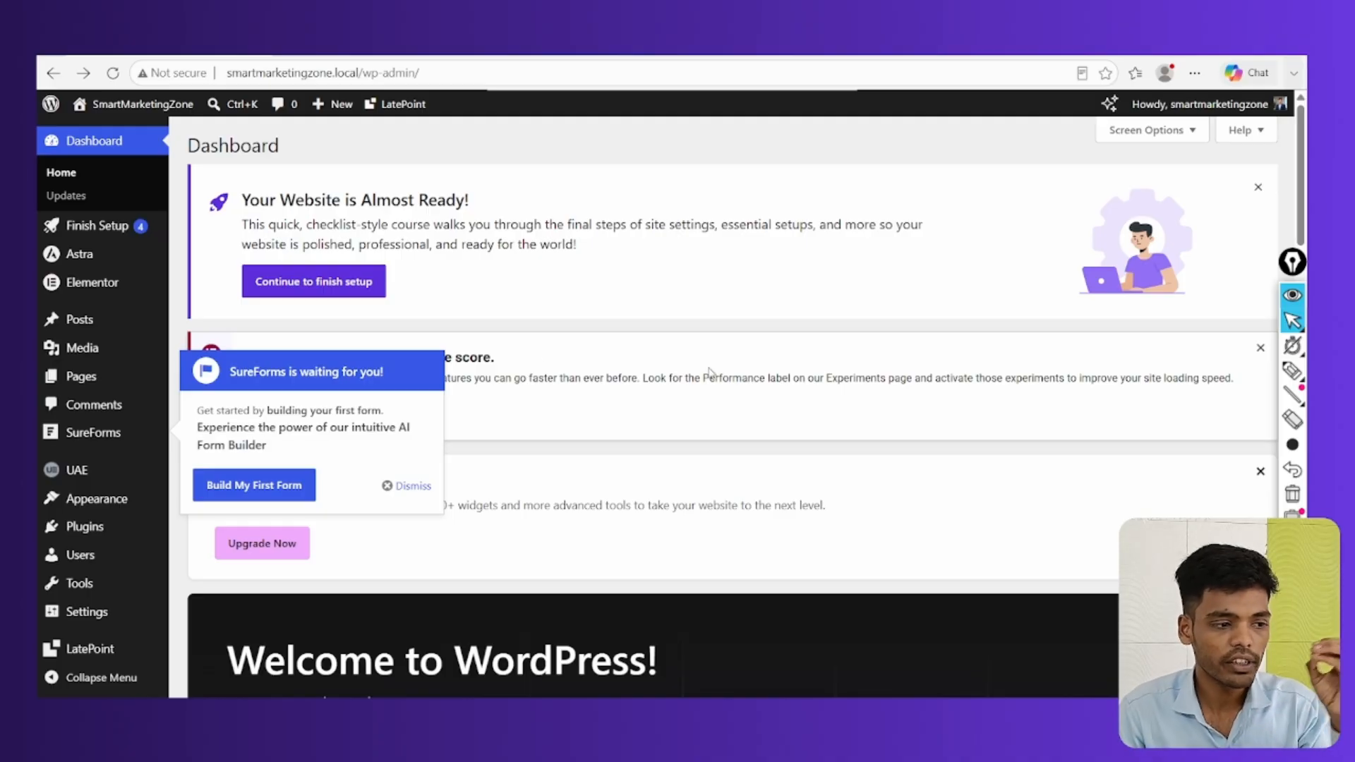
click(82, 321)
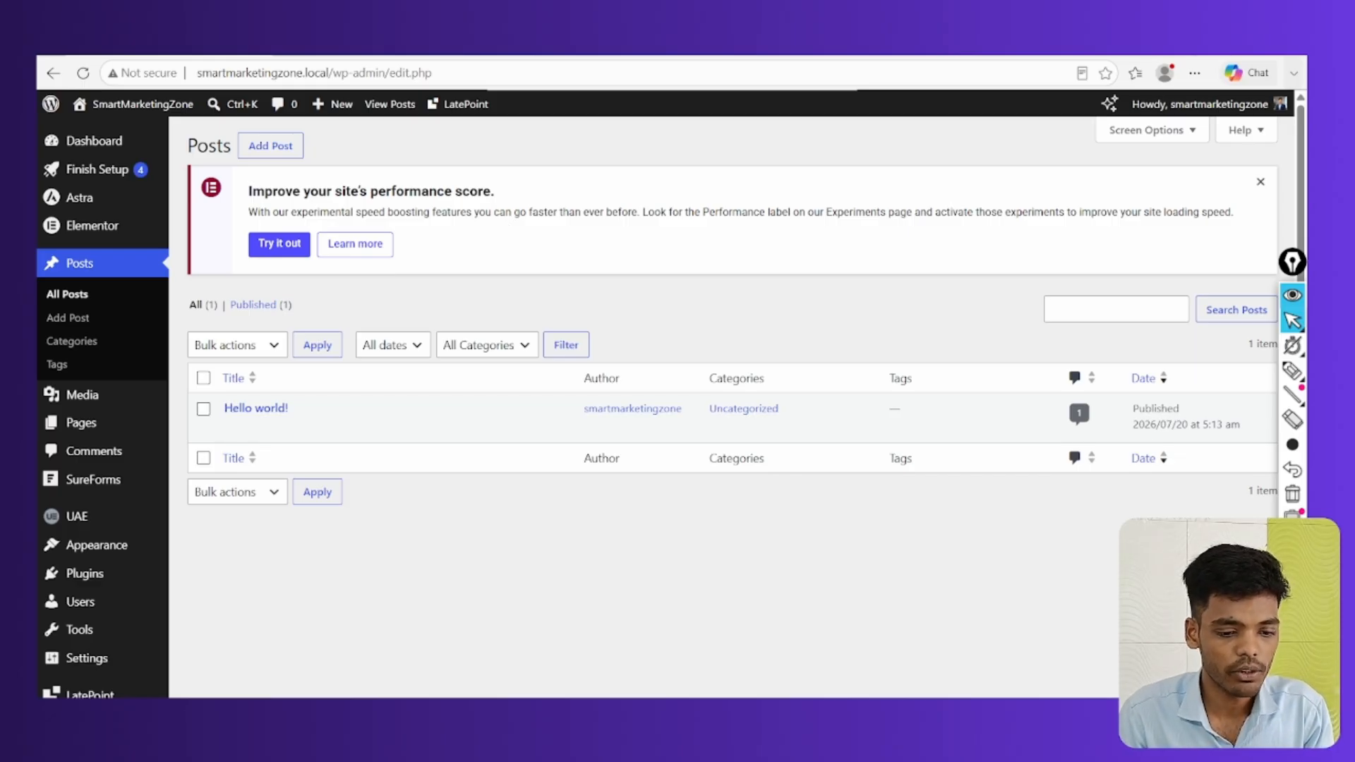
key(alt+Tab)
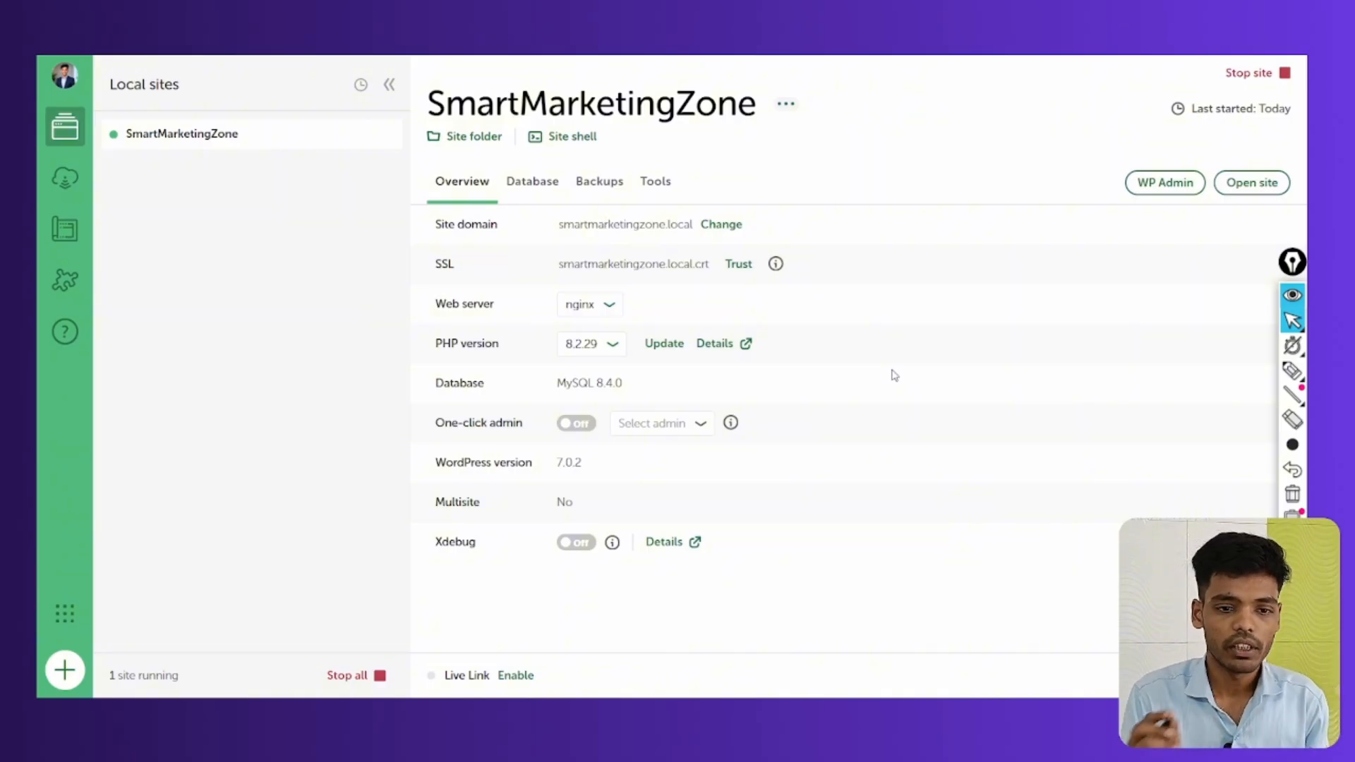
click(1293, 370)
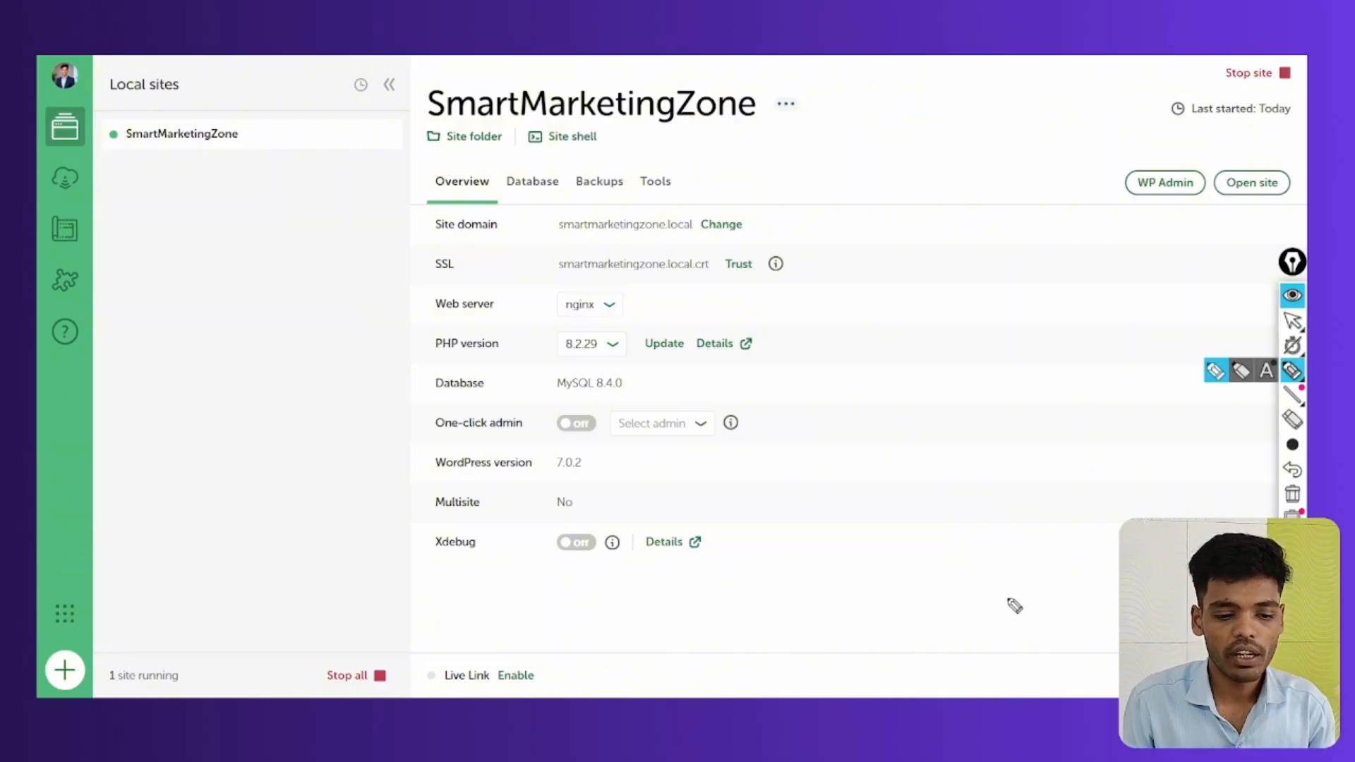
click(1292, 320)
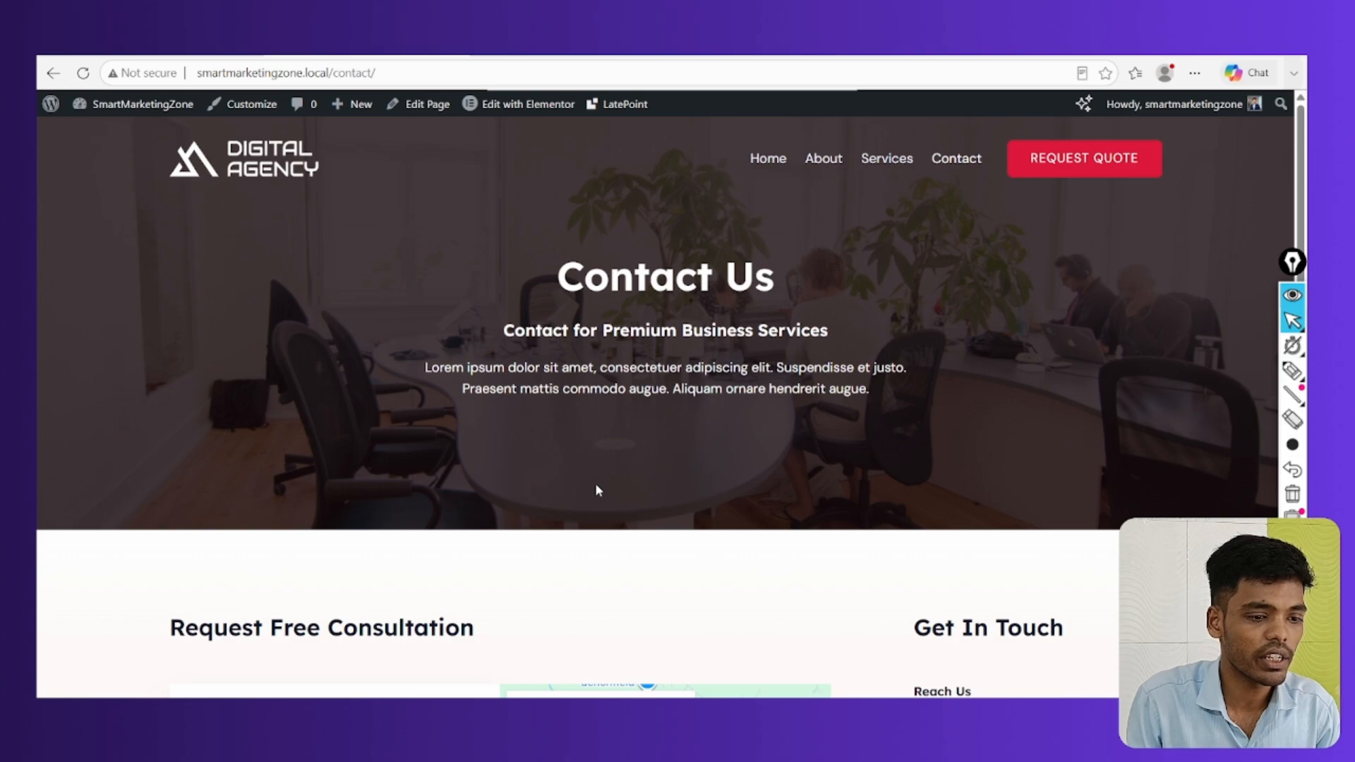
Go from the Contact page to the live homepage and check Smart Marketing Zone below the hero
scroll(598, 489, down, 5)
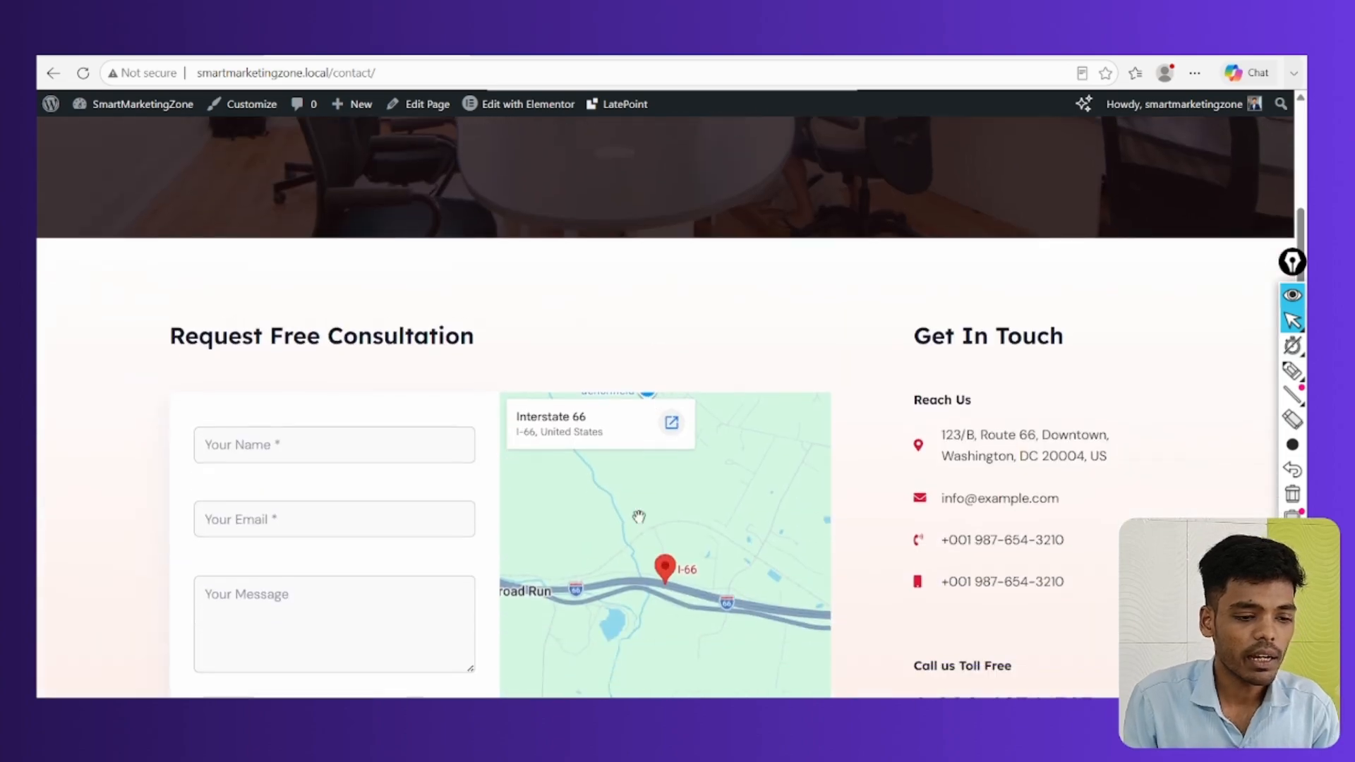
scroll(696, 343, up, 5)
click(762, 158)
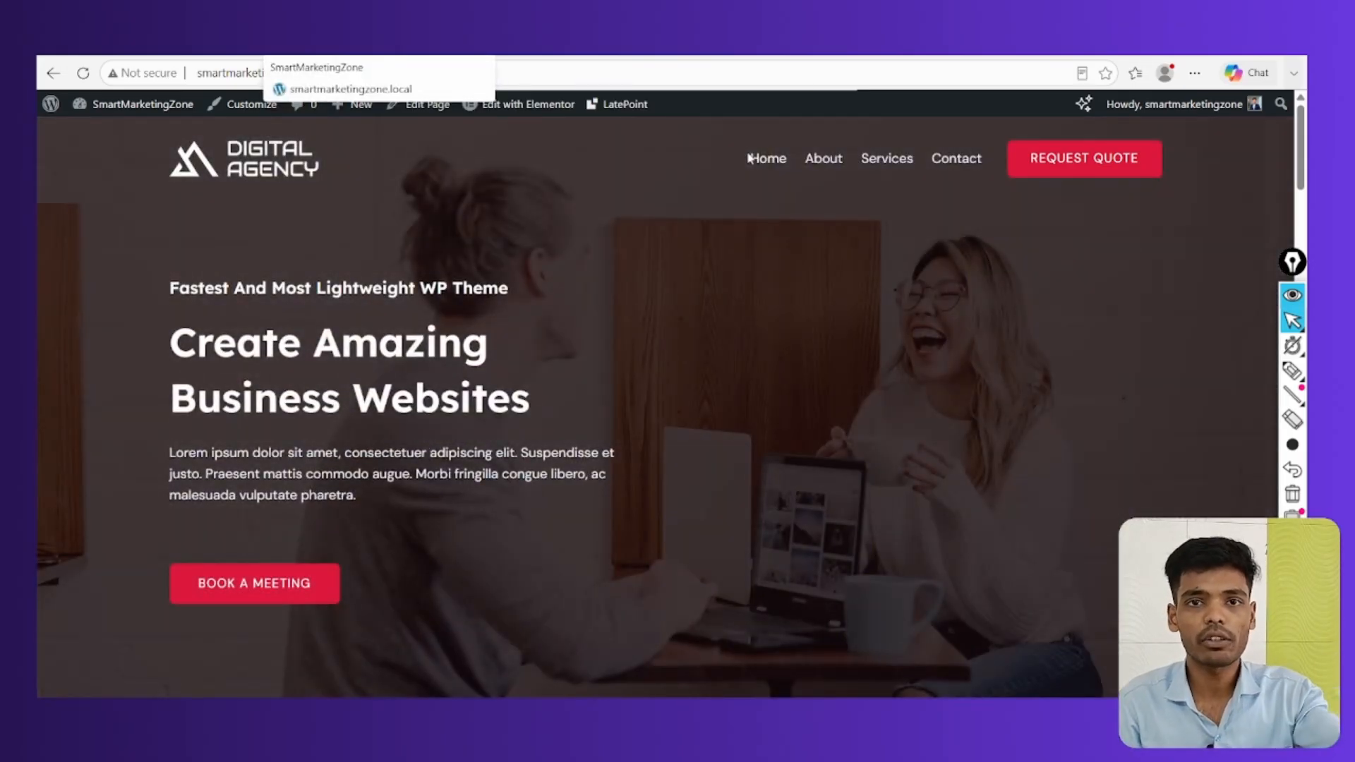
scroll(666, 456, down, 8)
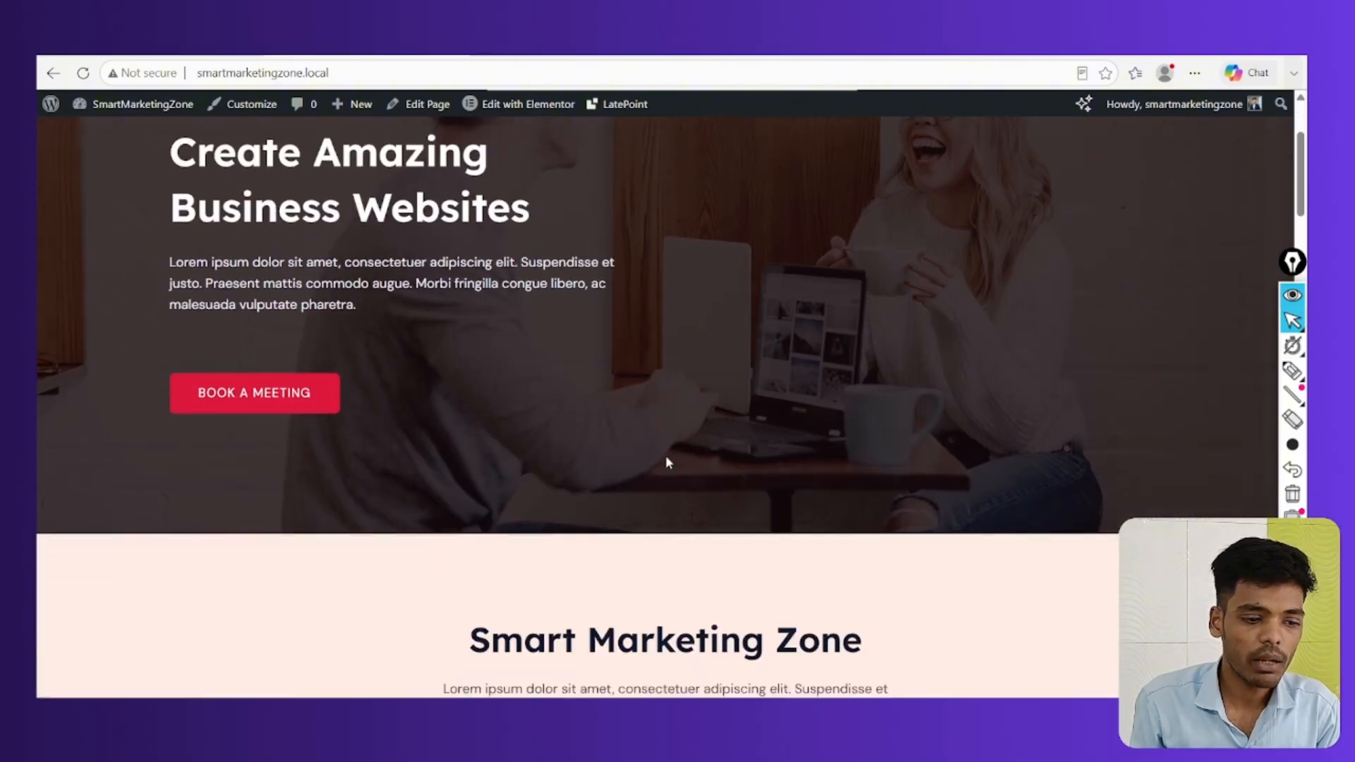
scroll(707, 639, up, 8)
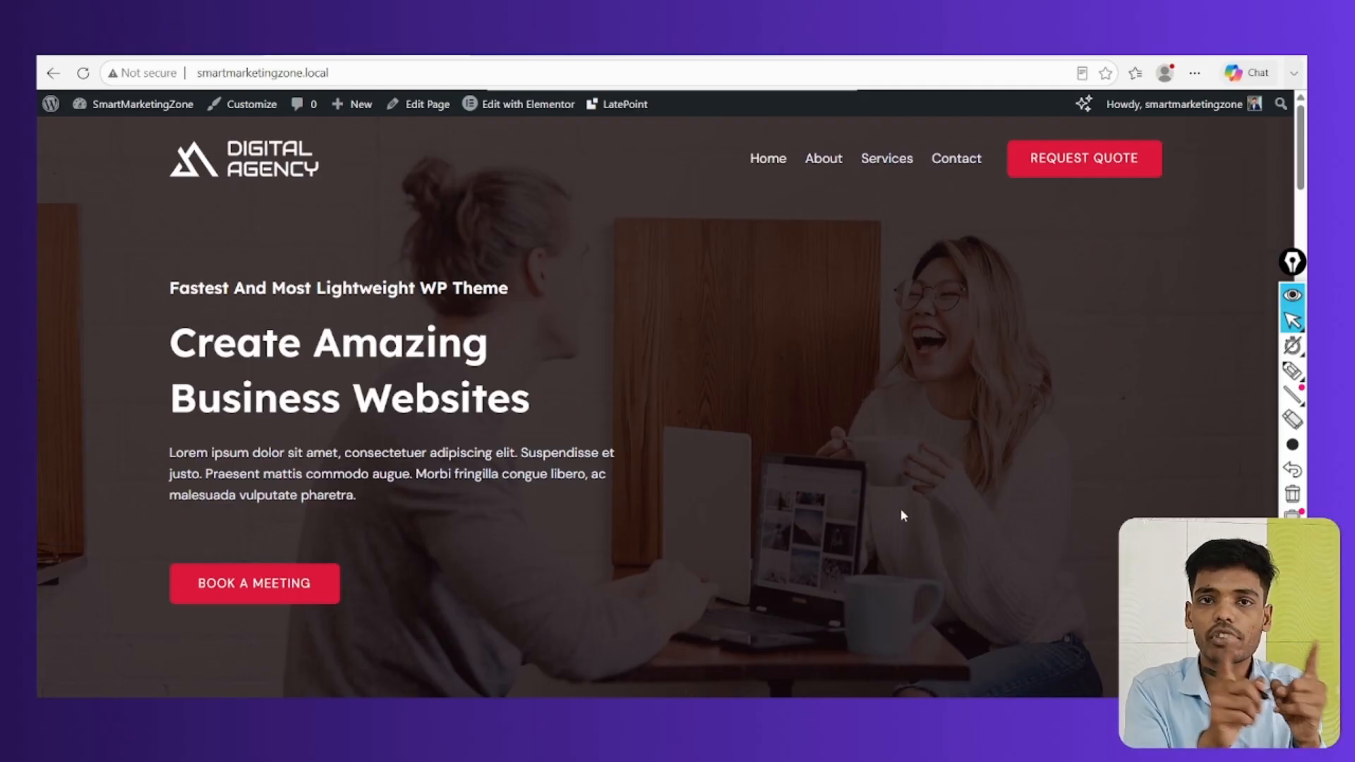
mouse_move(972, 697)
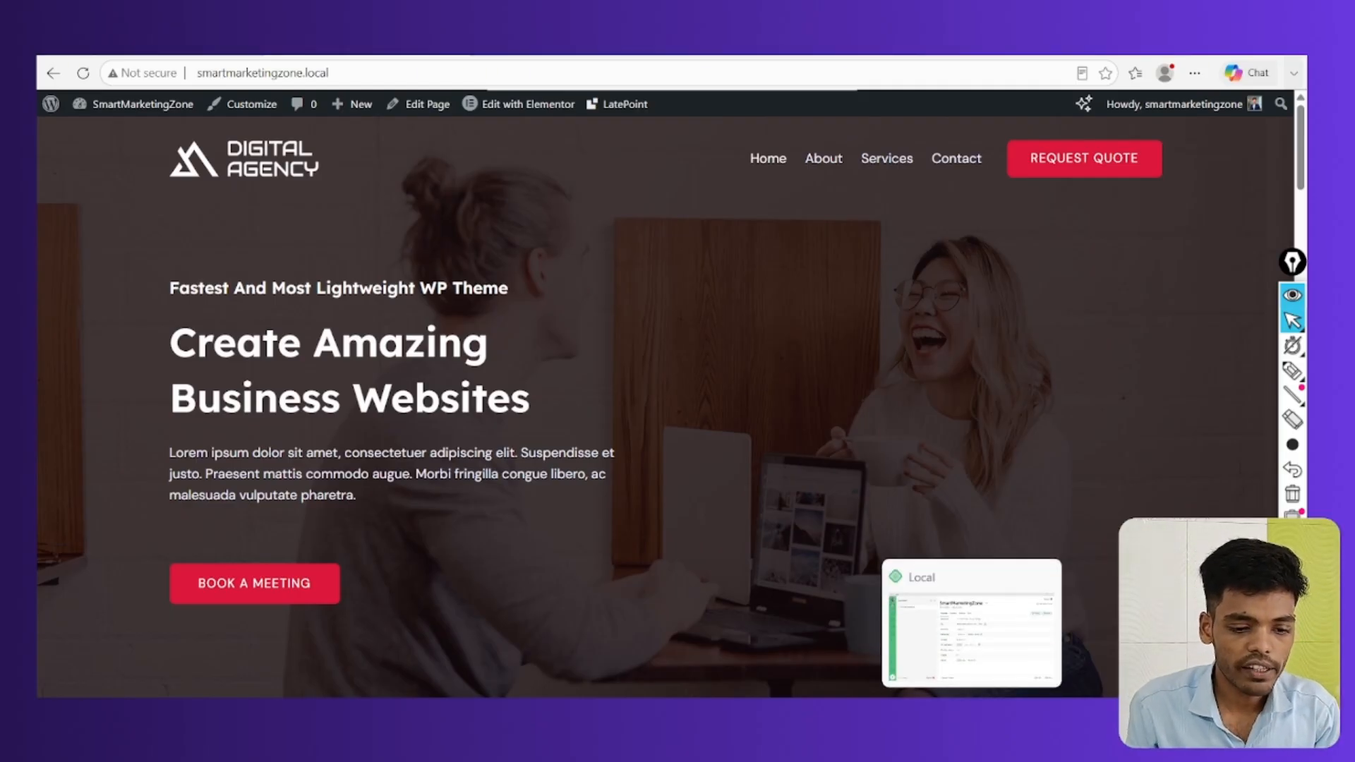
click(915, 631)
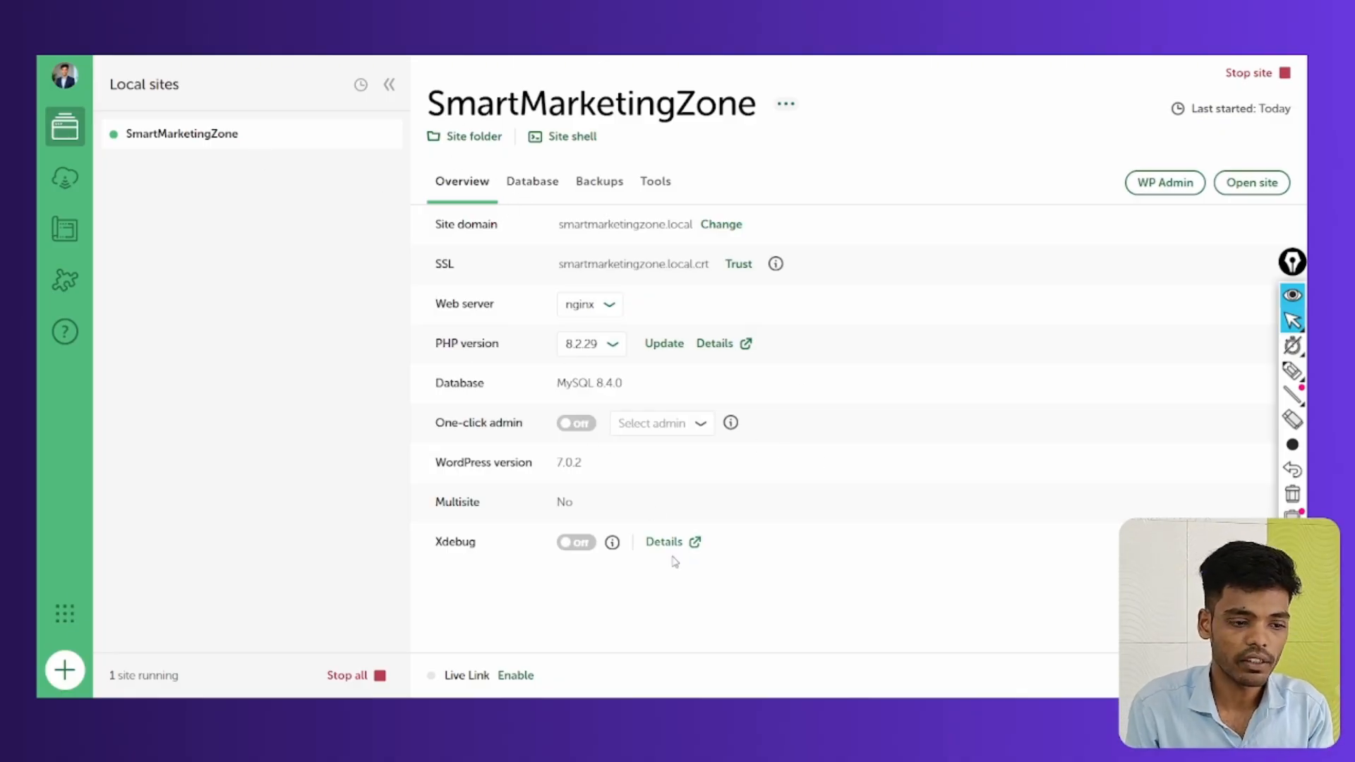
key(ctrl+shift+2)
mouse_move(469, 665)
mouse_down()
mouse_move(435, 692)
mouse_move(493, 674)
mouse_move(428, 679)
mouse_move(431, 691)
mouse_up()
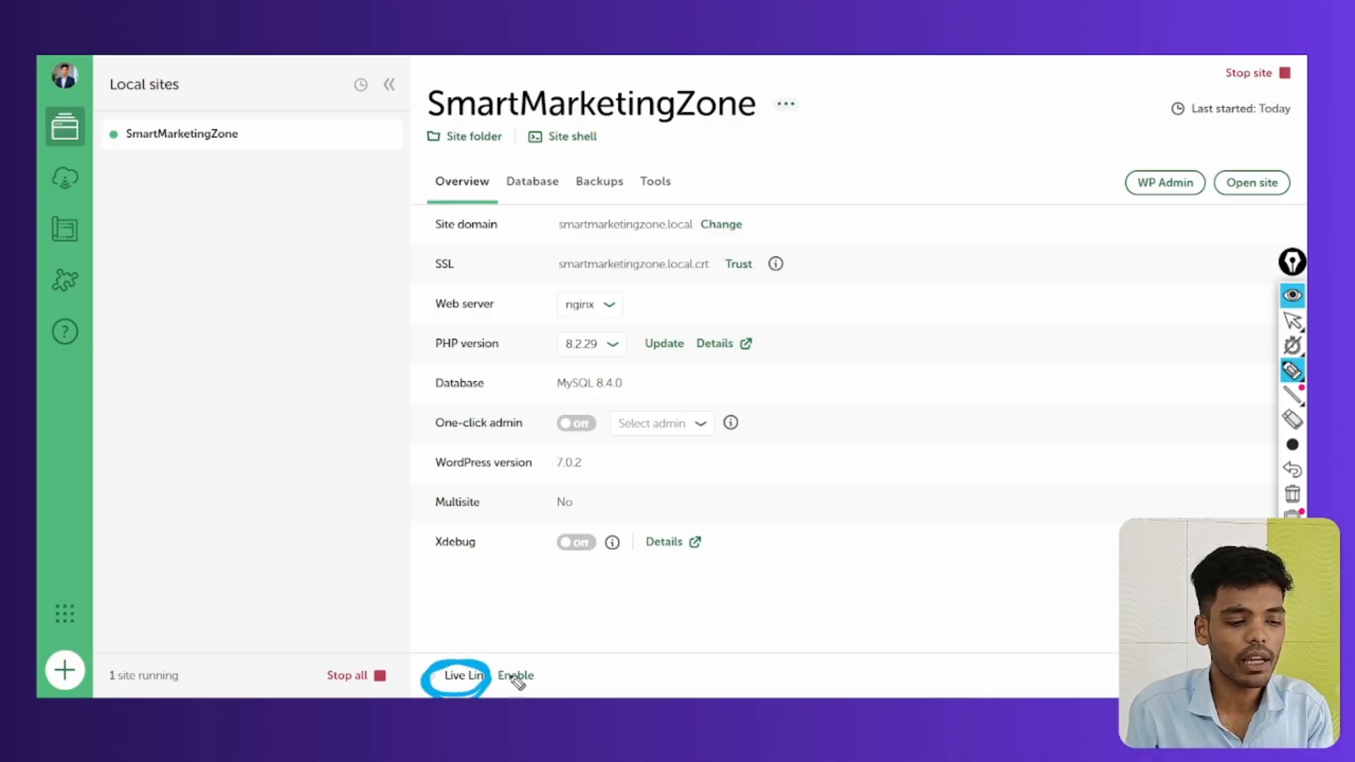
mouse_move(525, 667)
mouse_down()
mouse_move(540, 688)
mouse_move(494, 672)
mouse_up()
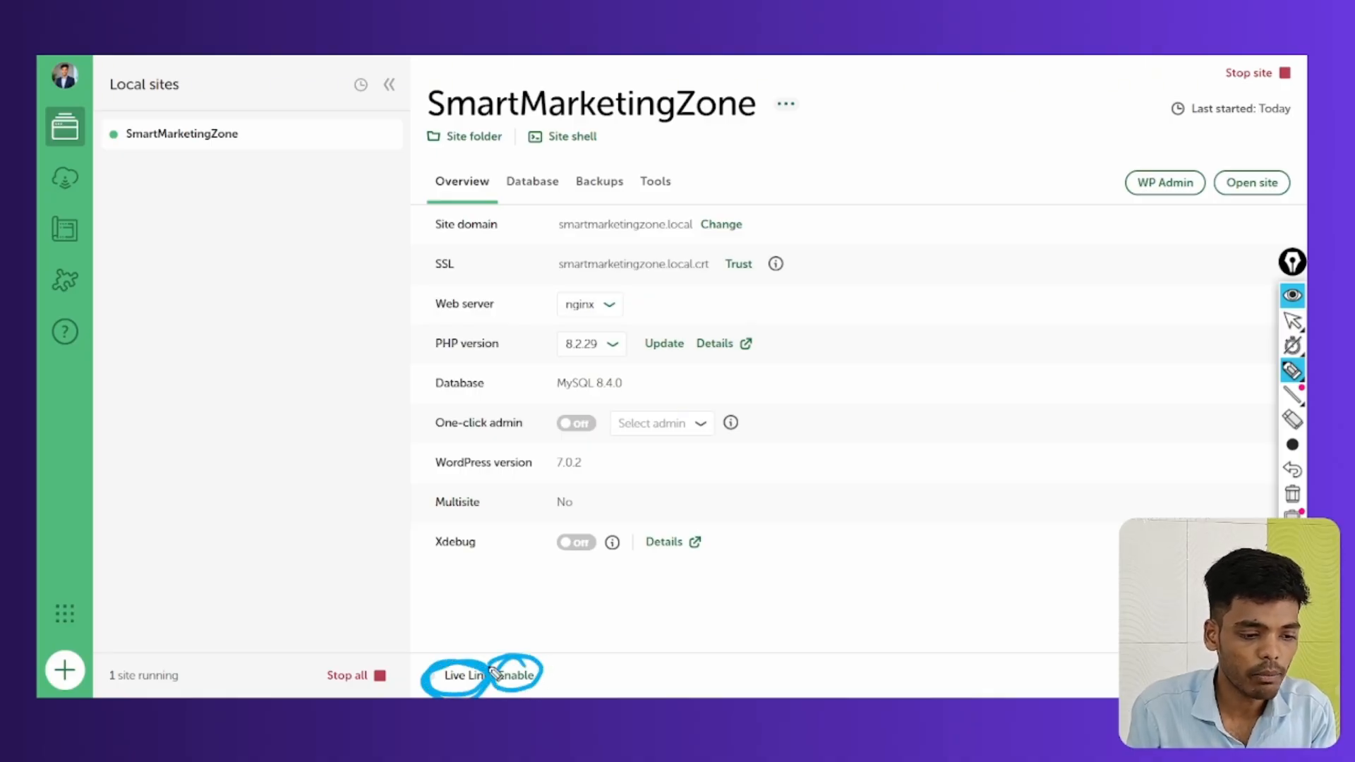
click(1292, 494)
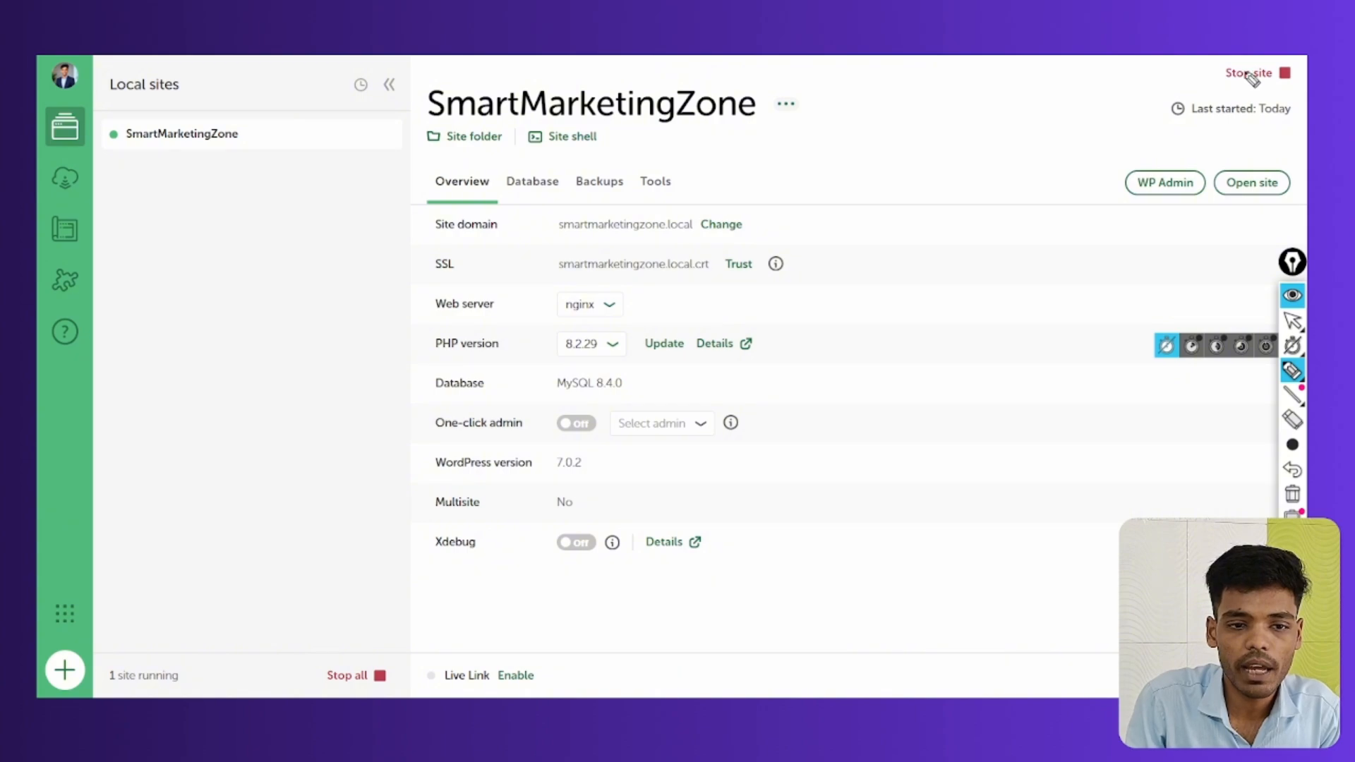
mouse_move(1260, 58)
mouse_down()
mouse_move(1209, 66)
mouse_move(1297, 62)
mouse_up()
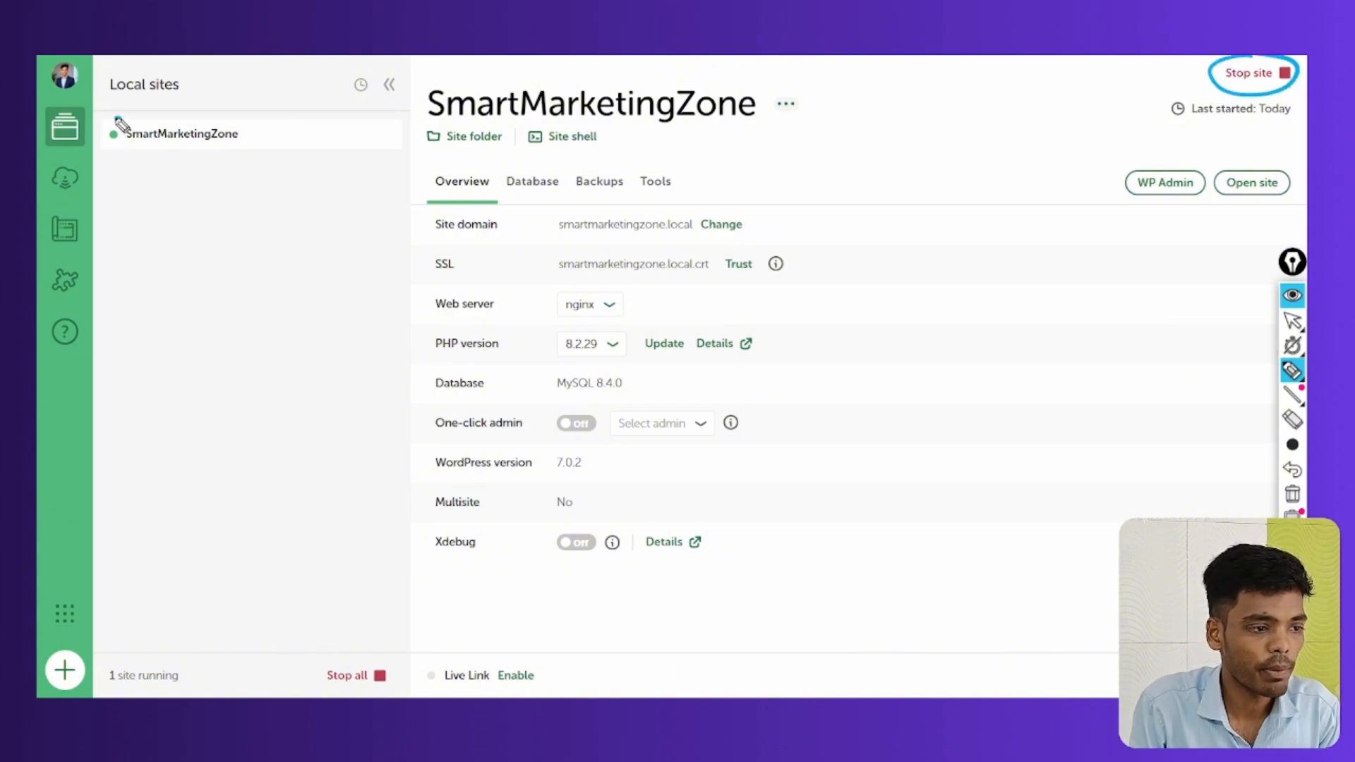
drag(120, 124, 112, 122)
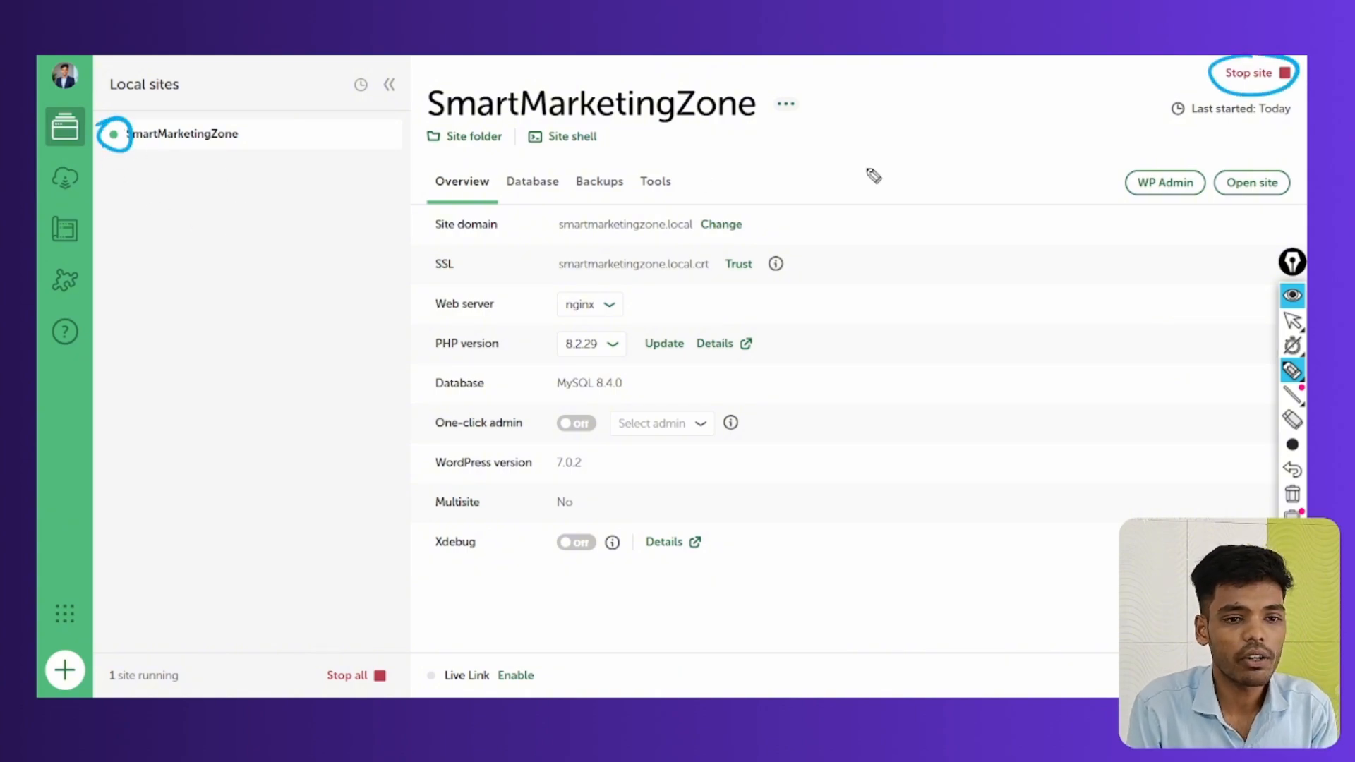
mouse_move(1263, 95)
mouse_down()
mouse_move(1228, 92)
mouse_move(1304, 64)
mouse_move(1209, 78)
mouse_up()
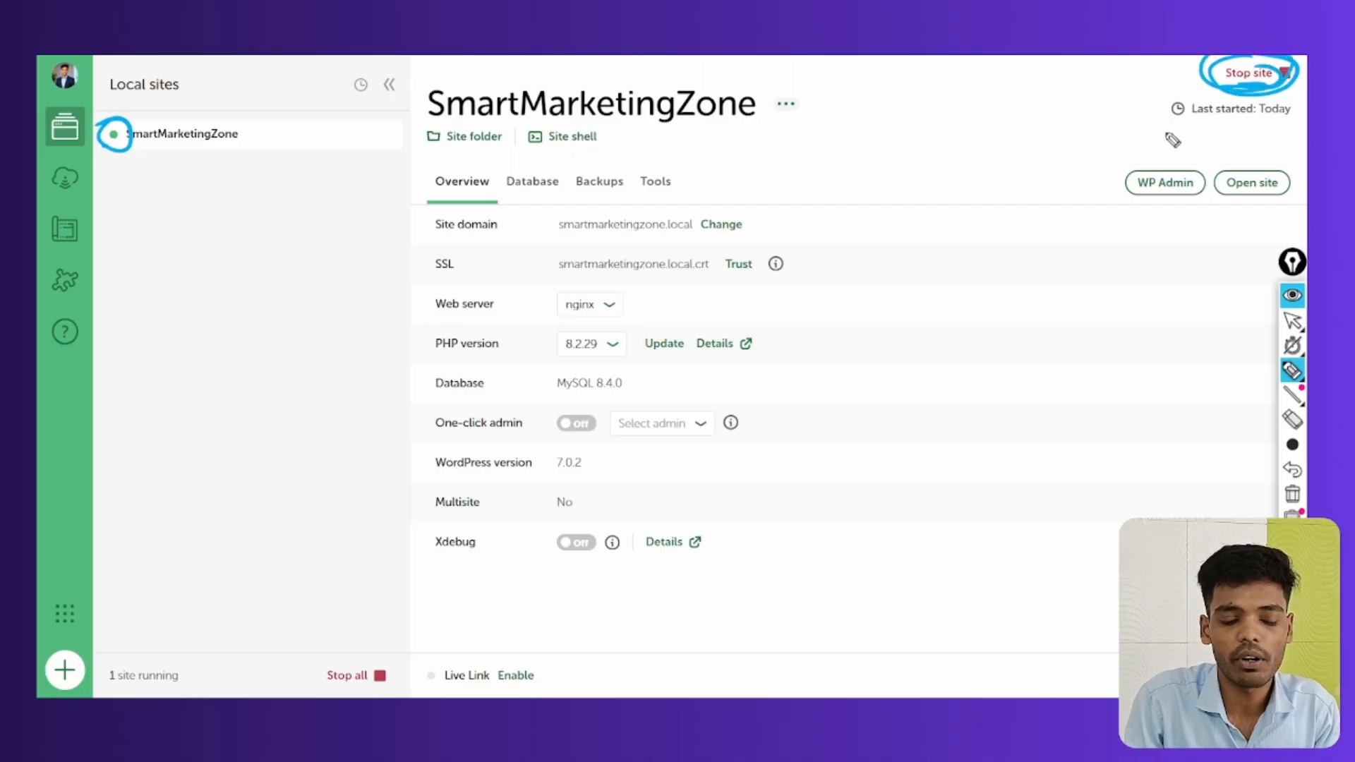
mouse_move(523, 686)
mouse_down()
mouse_move(494, 653)
mouse_move(480, 670)
mouse_up()
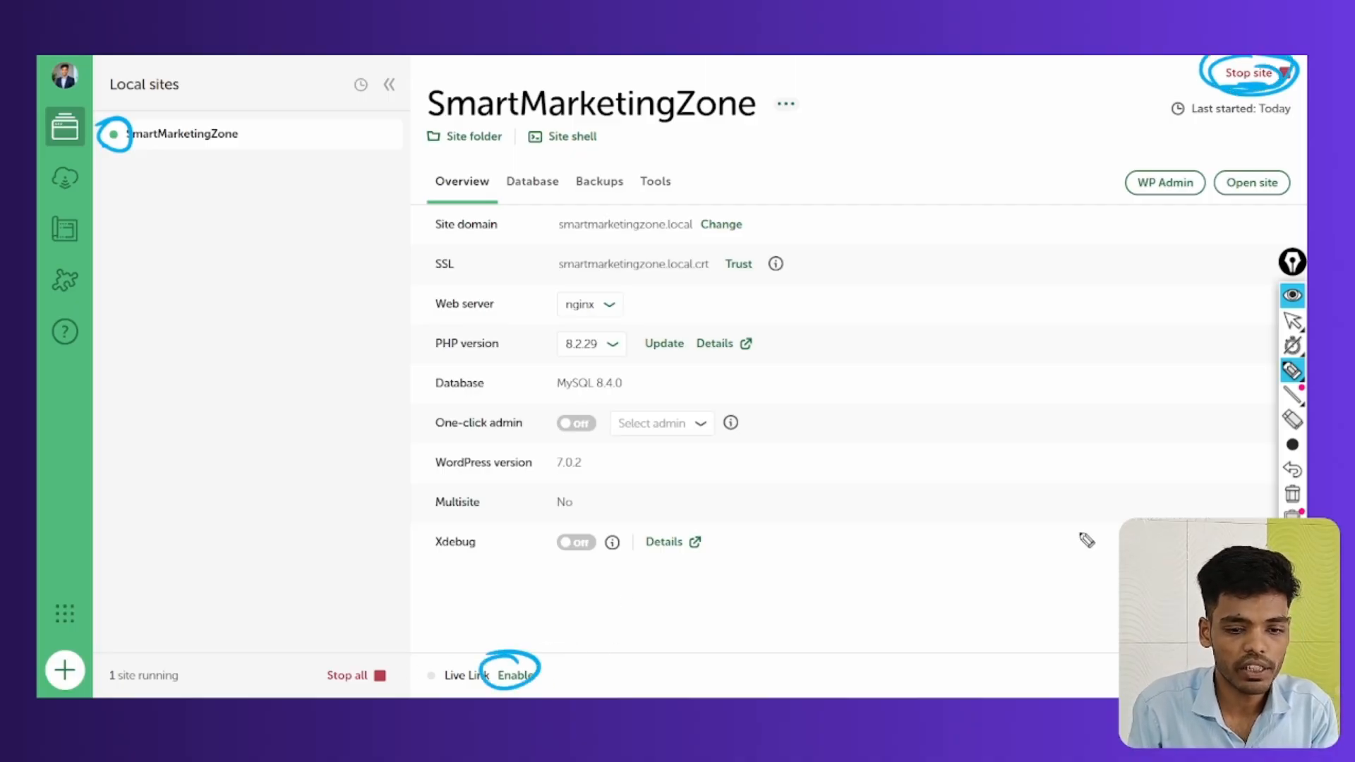
click(1301, 497)
click(1292, 321)
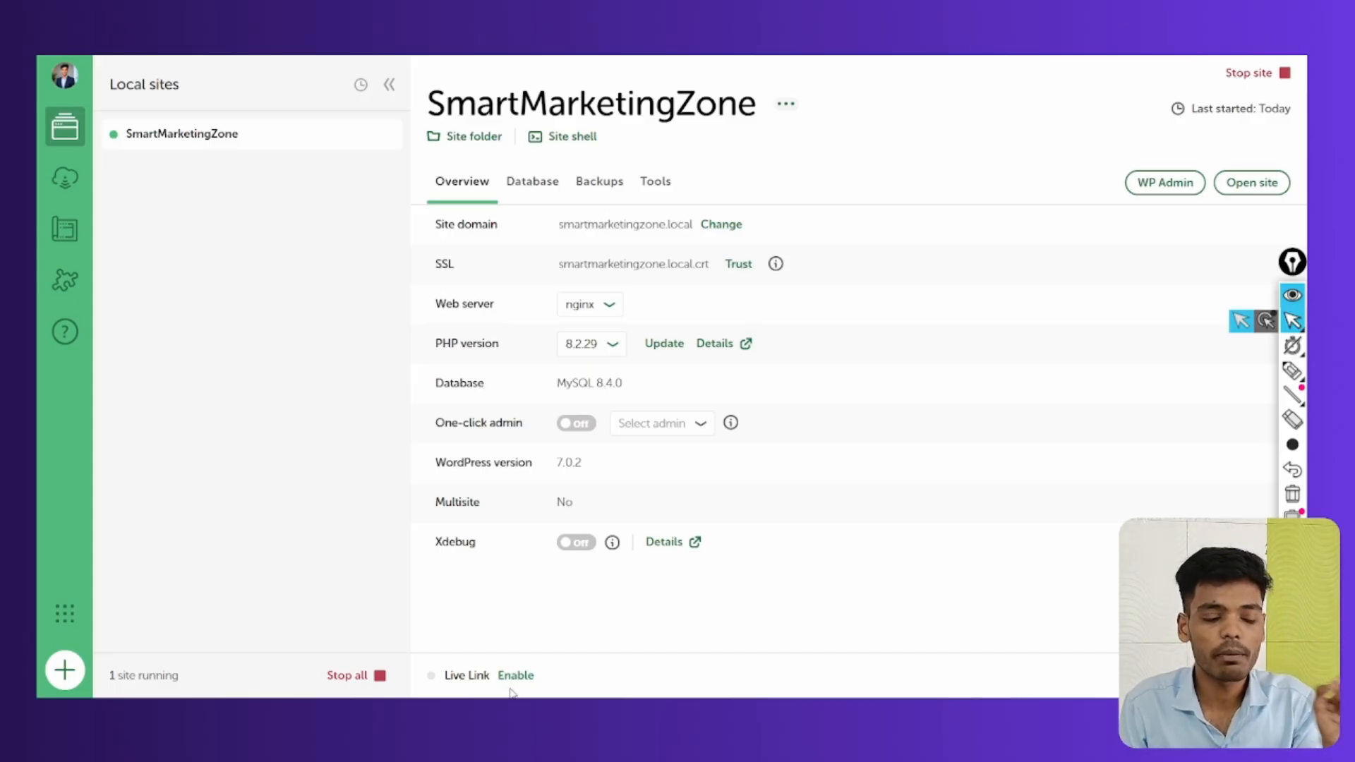
Go to the SmartMarketingZone site's Tools tab and its Live Links settings
click(655, 183)
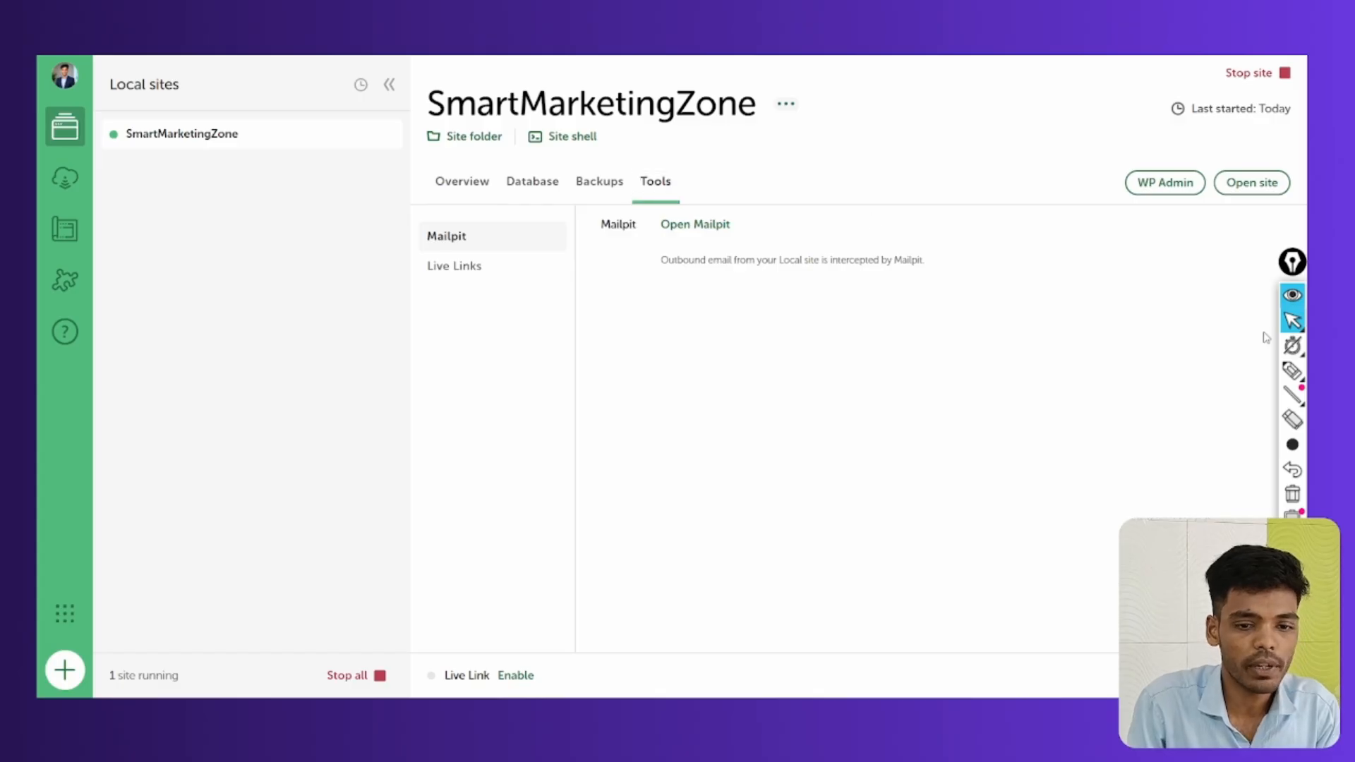
click(1292, 370)
mouse_move(667, 191)
mouse_down()
mouse_move(657, 194)
mouse_move(645, 161)
mouse_up()
drag(479, 253, 434, 272)
click(1293, 494)
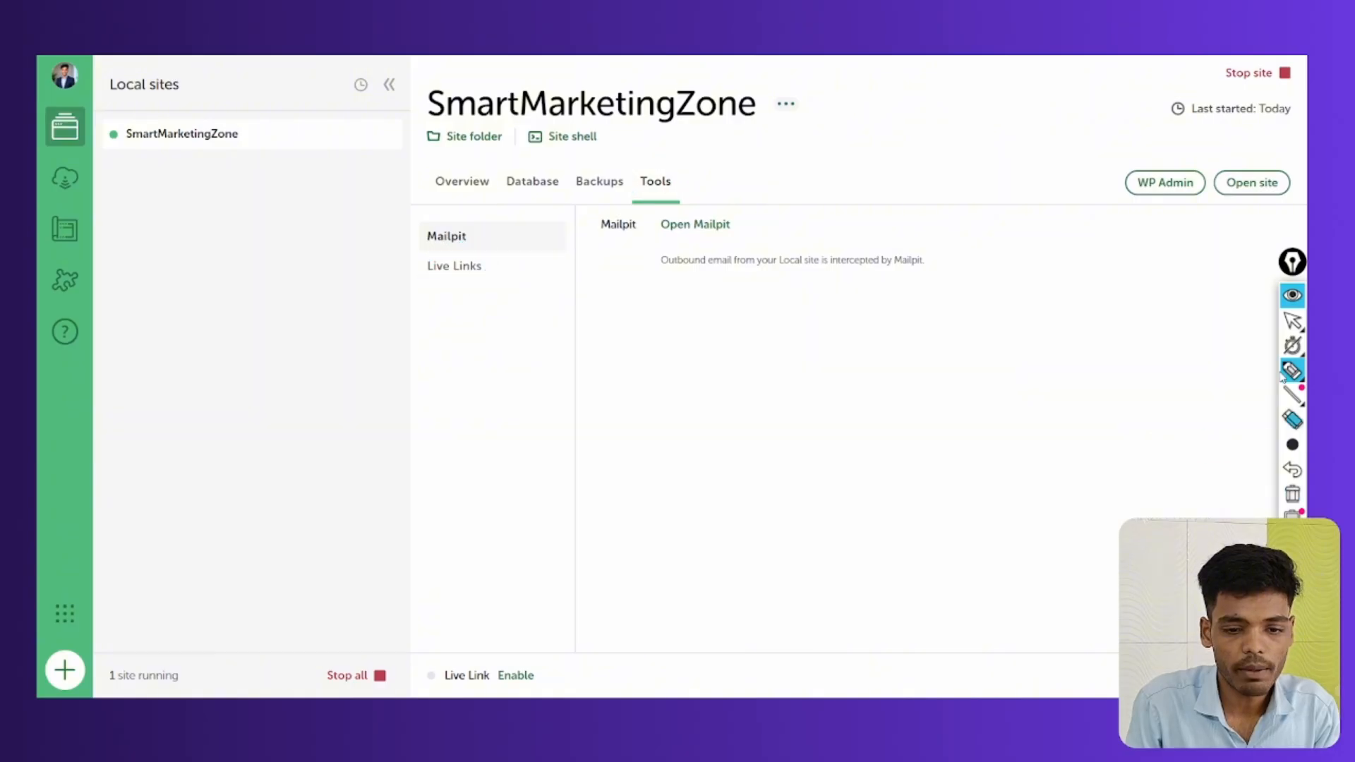
click(1292, 321)
click(487, 273)
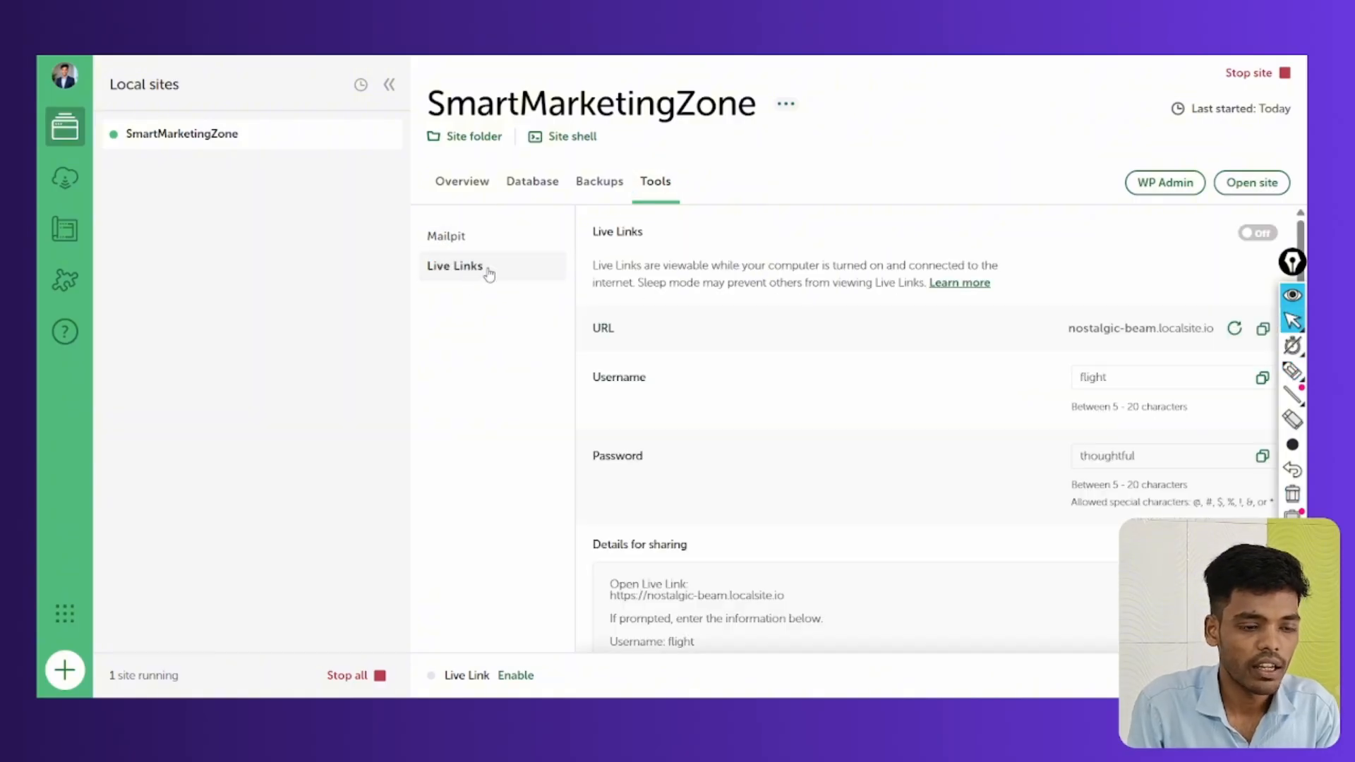
Switch the Live Links toggle from Off to On
click(1292, 370)
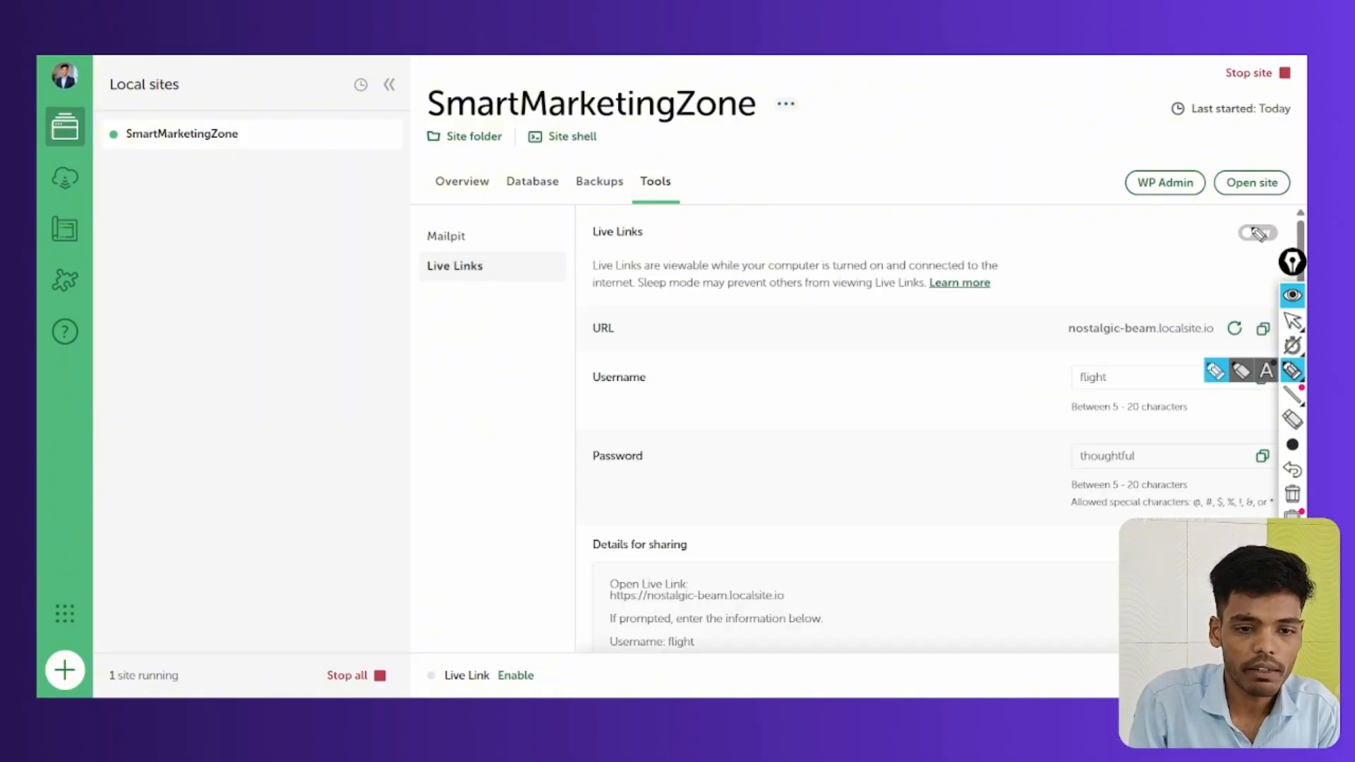
mouse_move(1260, 233)
mouse_down()
mouse_move(1232, 235)
mouse_move(1281, 224)
mouse_move(1246, 211)
mouse_up()
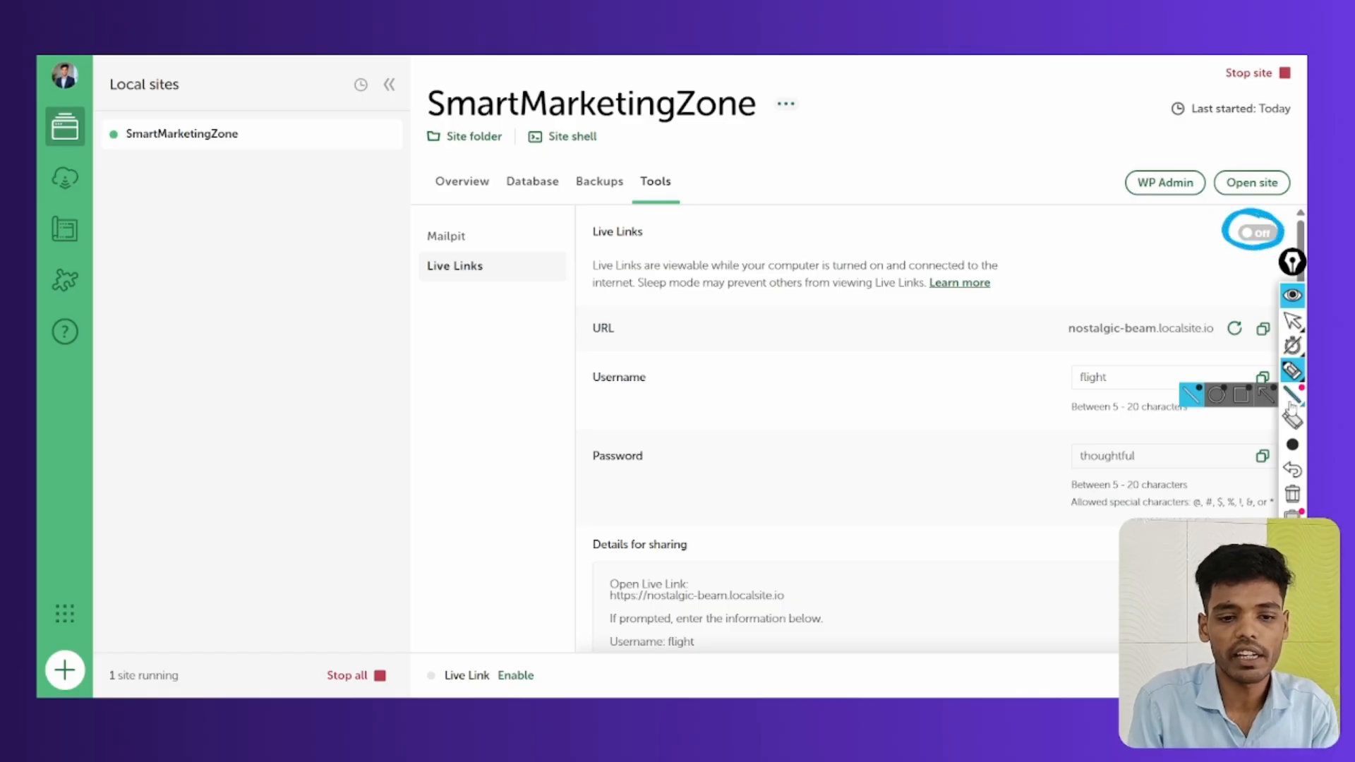
click(1294, 323)
click(1258, 234)
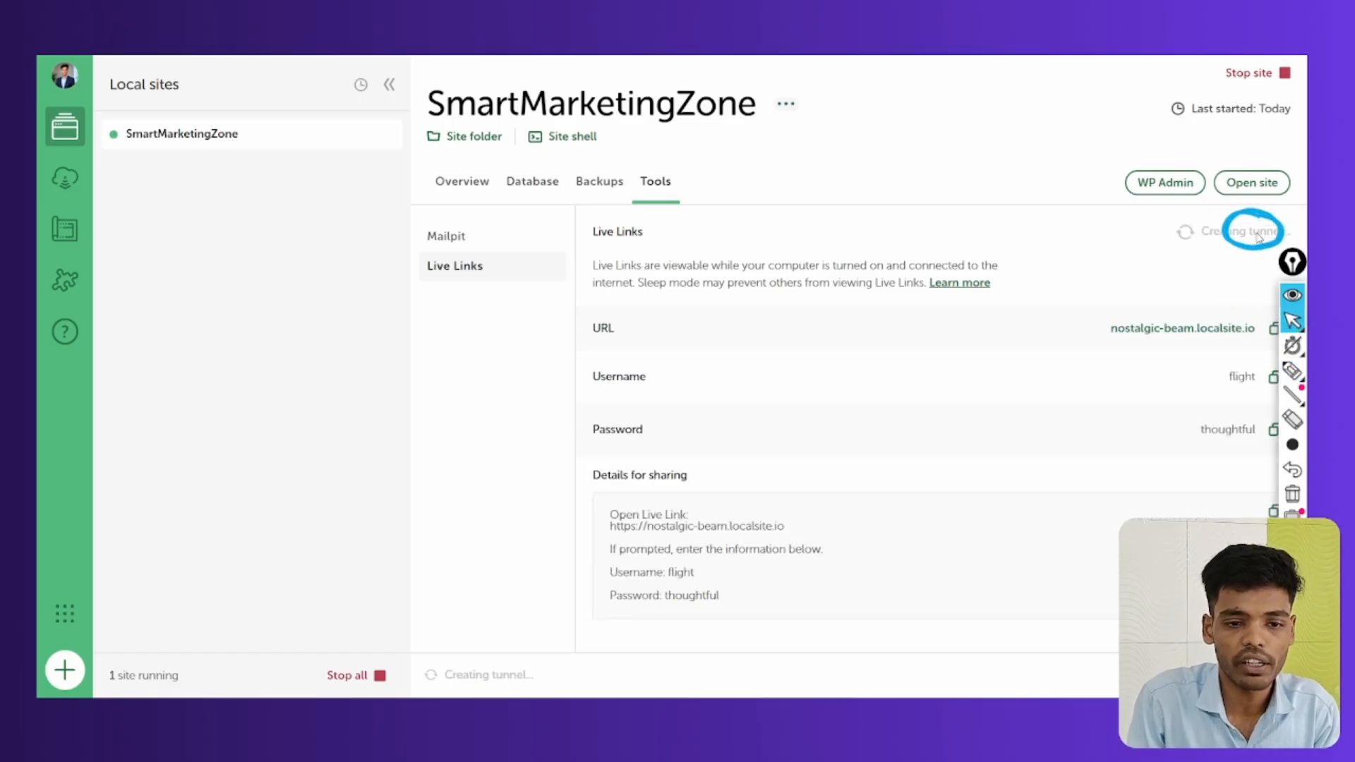
click(1292, 370)
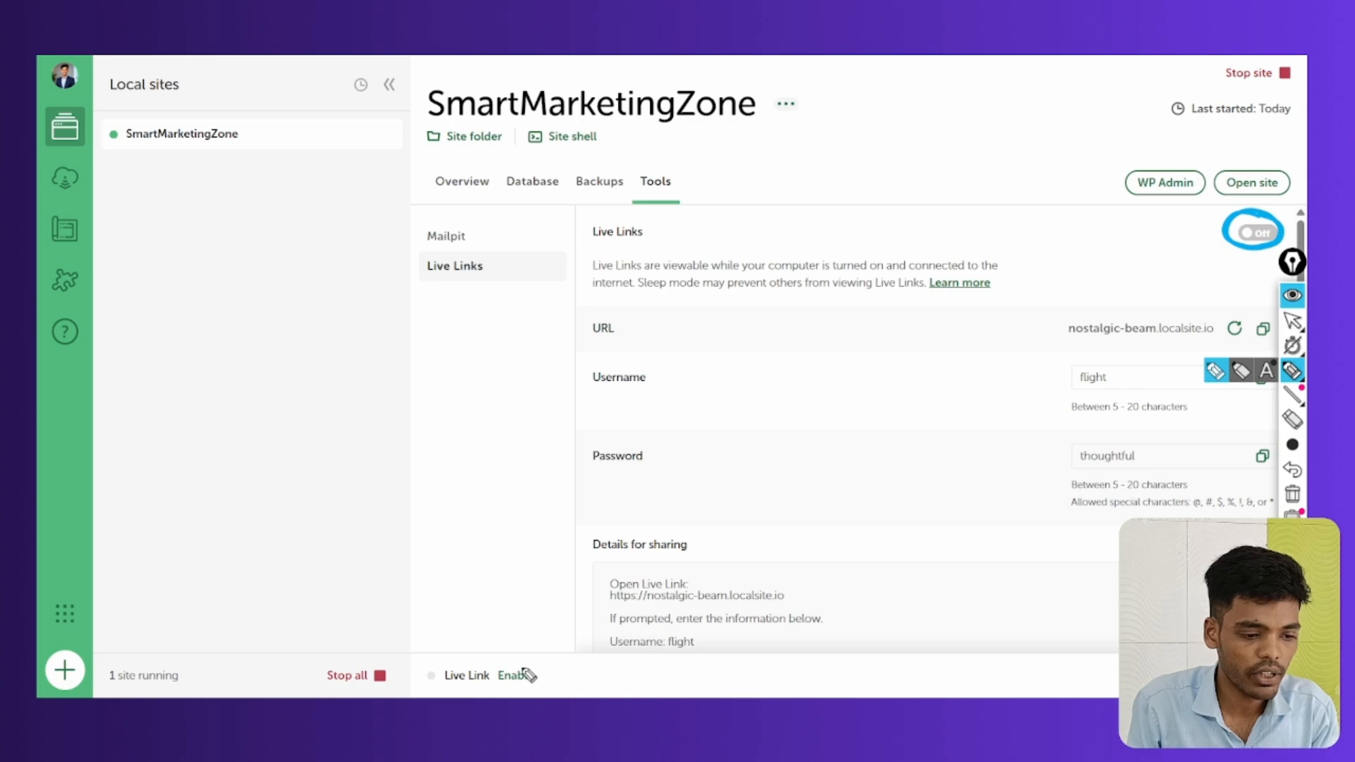
mouse_move(523, 662)
mouse_down()
mouse_move(442, 676)
mouse_move(526, 679)
mouse_move(516, 688)
mouse_move(423, 674)
mouse_move(454, 693)
mouse_up()
Bring up the Live Link popup with the nostalgic-beam.localsite.io address and login details
click(1293, 494)
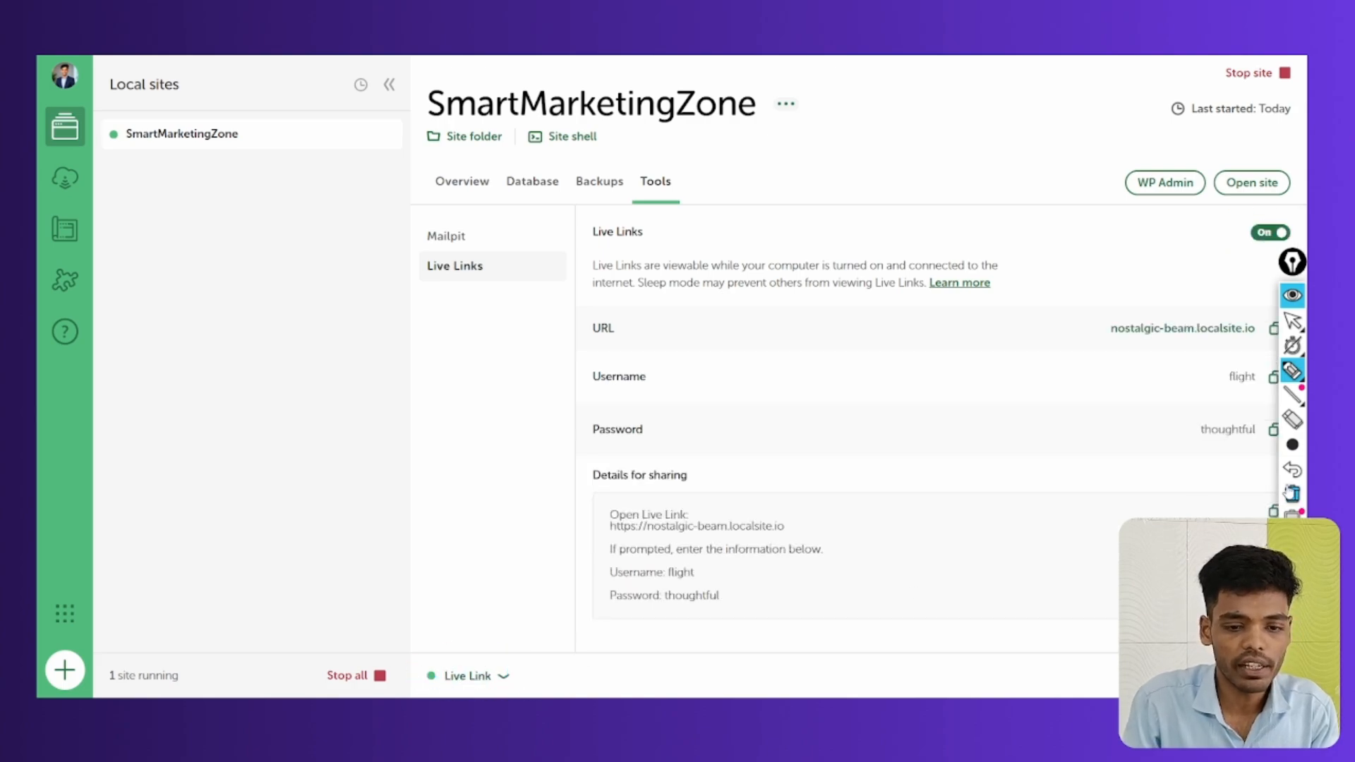
click(1292, 321)
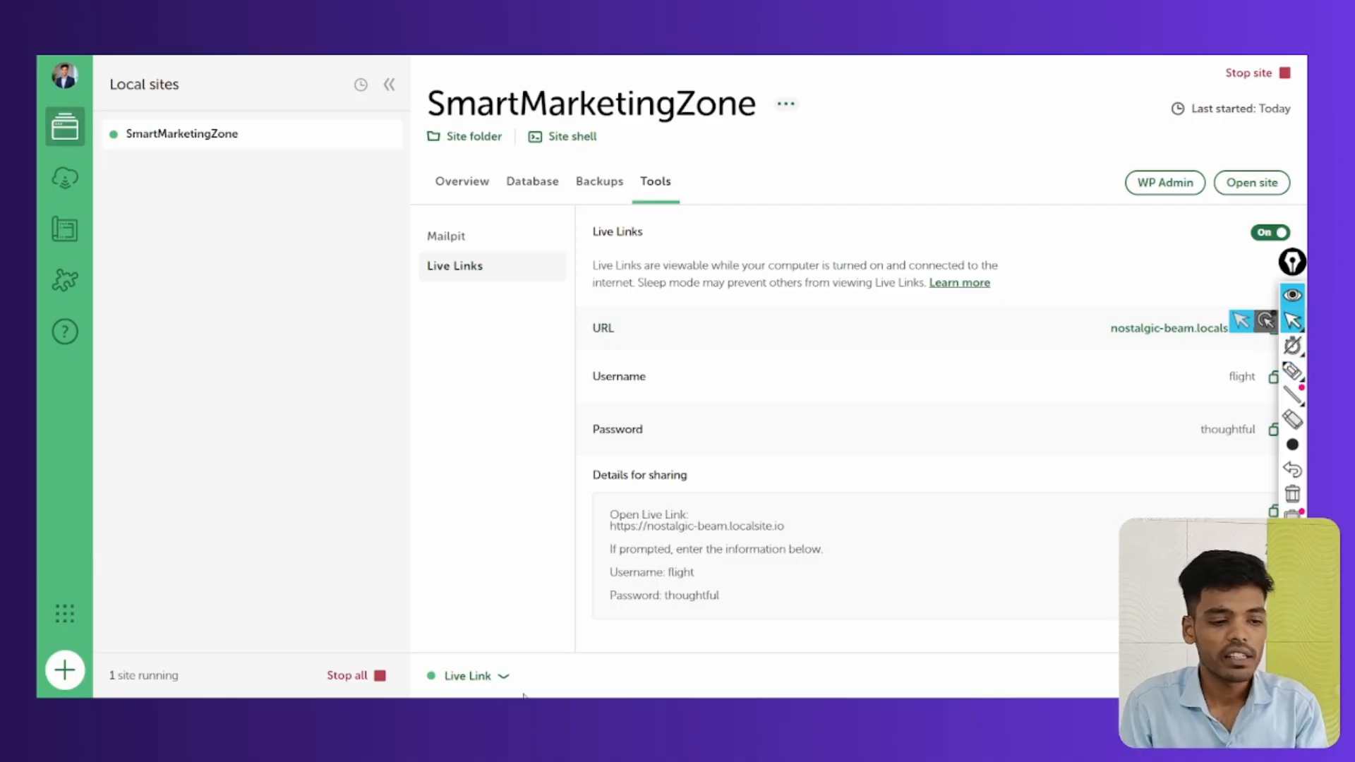
click(462, 678)
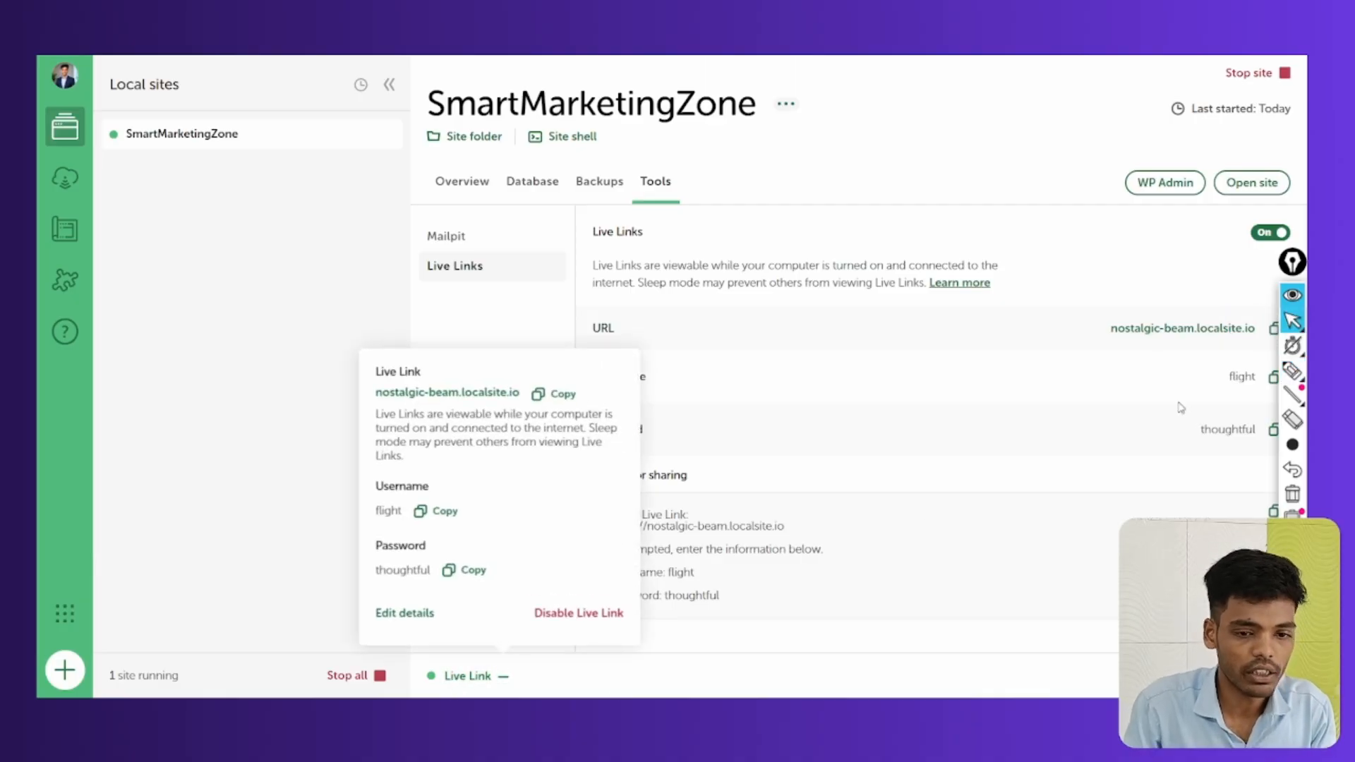
click(1291, 370)
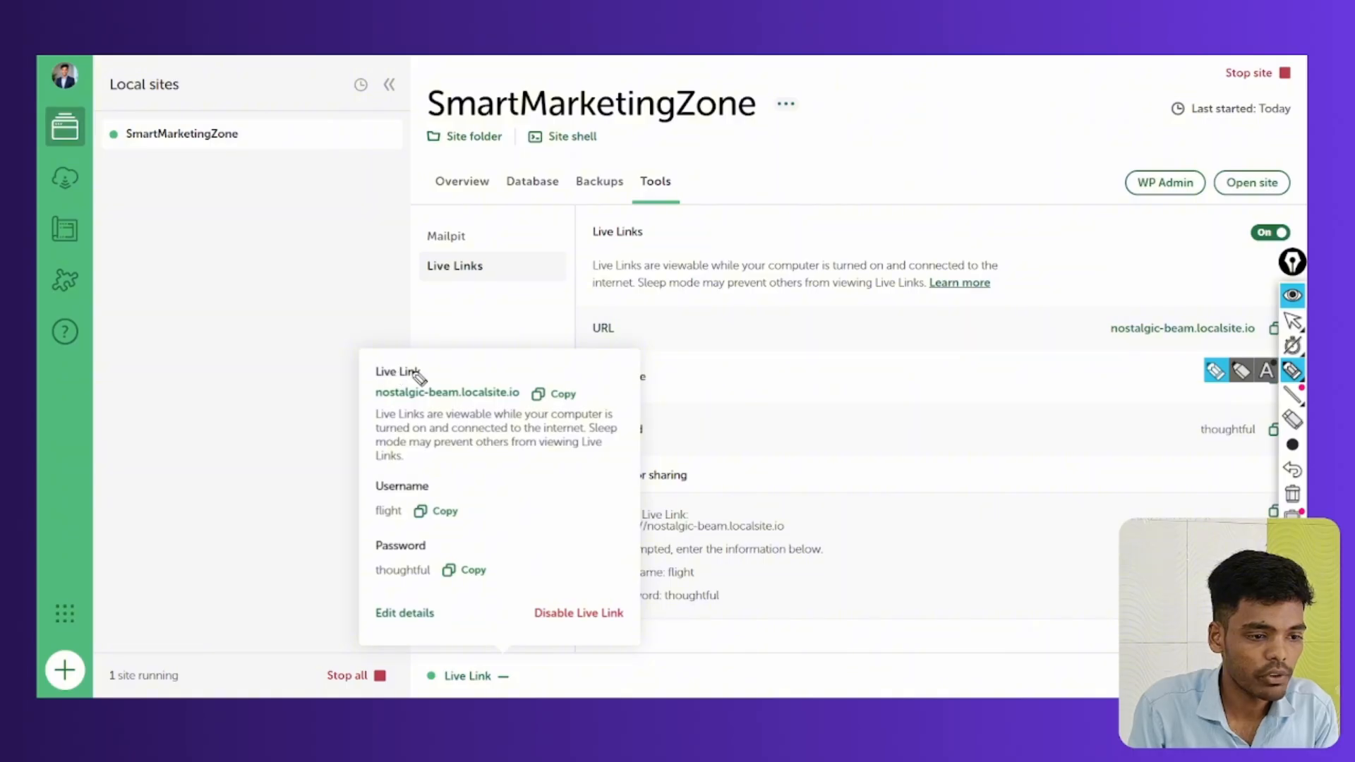
mouse_move(416, 372)
mouse_down()
mouse_move(471, 422)
mouse_move(463, 365)
mouse_move(347, 397)
mouse_up()
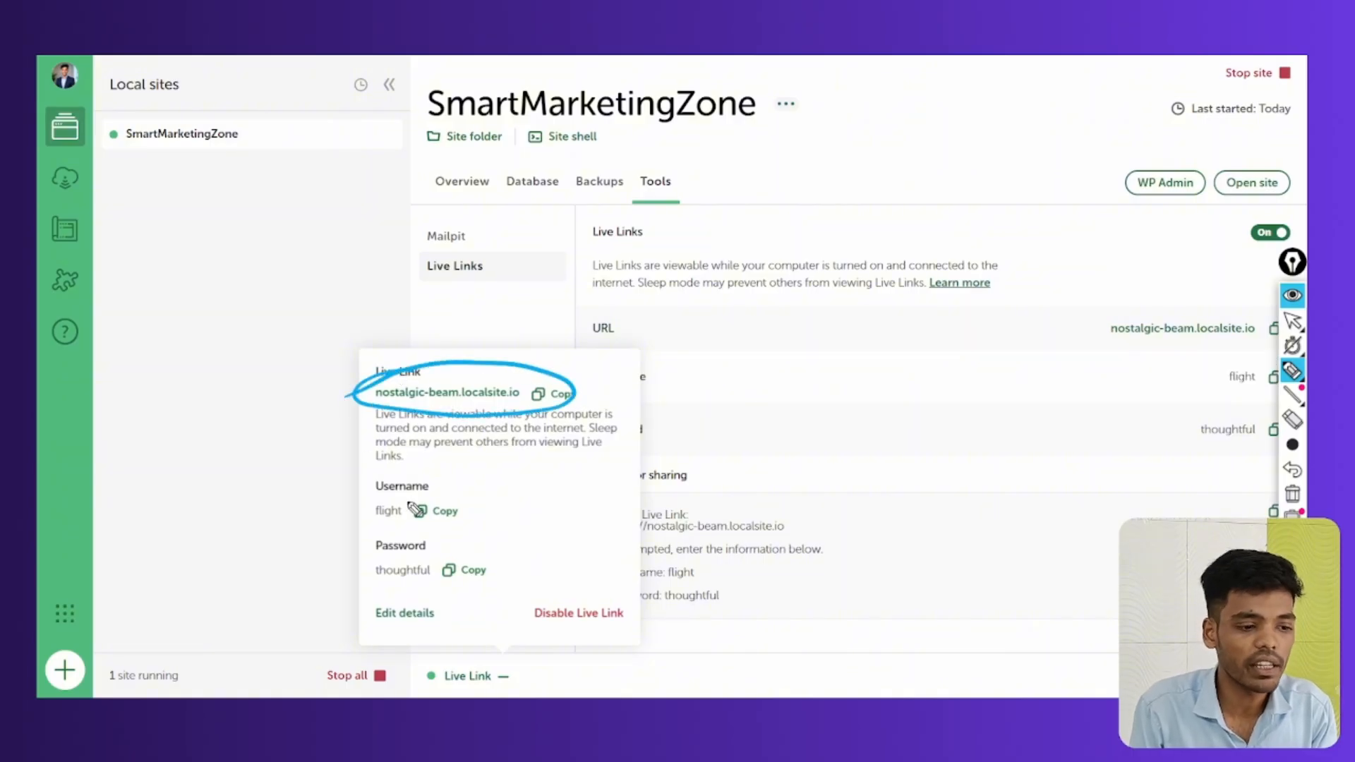
drag(443, 487, 408, 480)
mouse_move(399, 536)
mouse_down()
mouse_move(494, 579)
mouse_move(367, 575)
mouse_up()
Copy the nostalgic-beam.localsite.io Live Link URL
click(1292, 494)
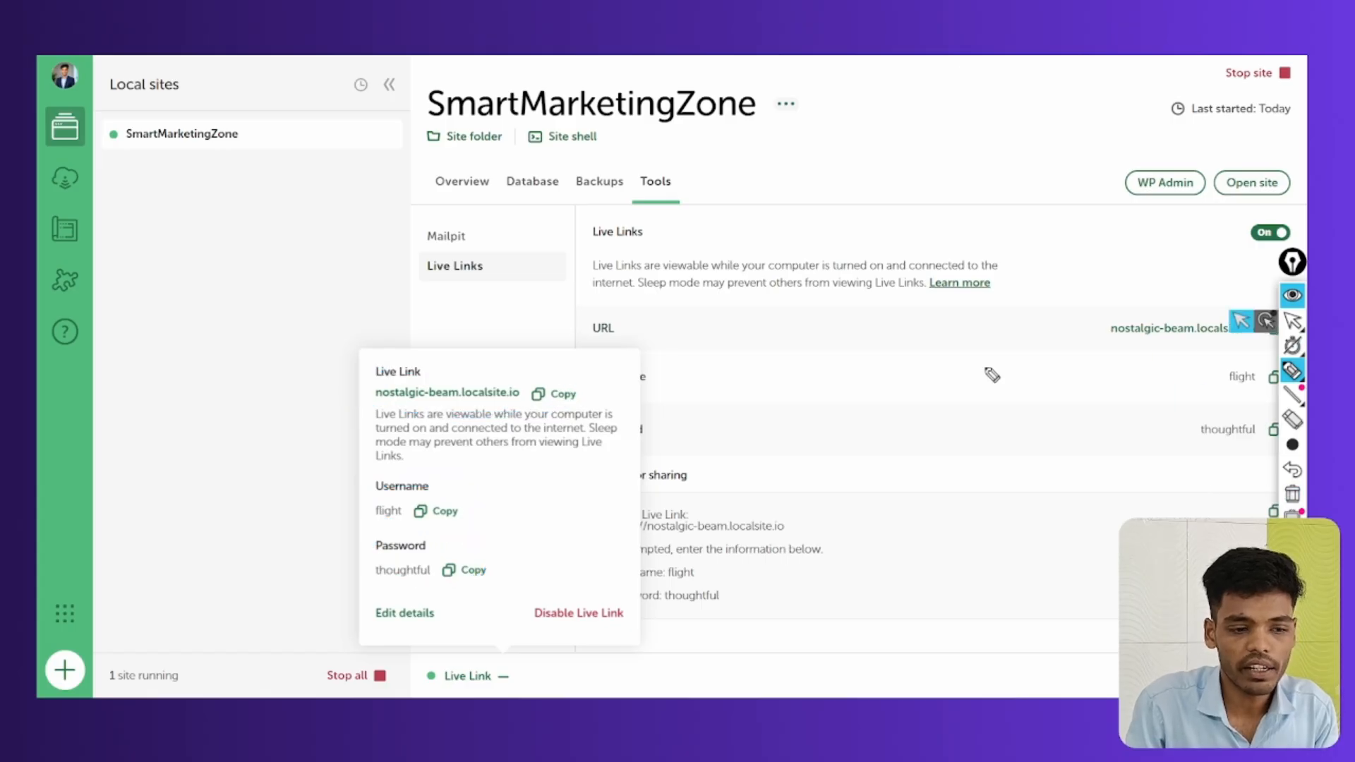
drag(319, 379, 422, 367)
drag(355, 494, 436, 474)
drag(352, 549, 432, 527)
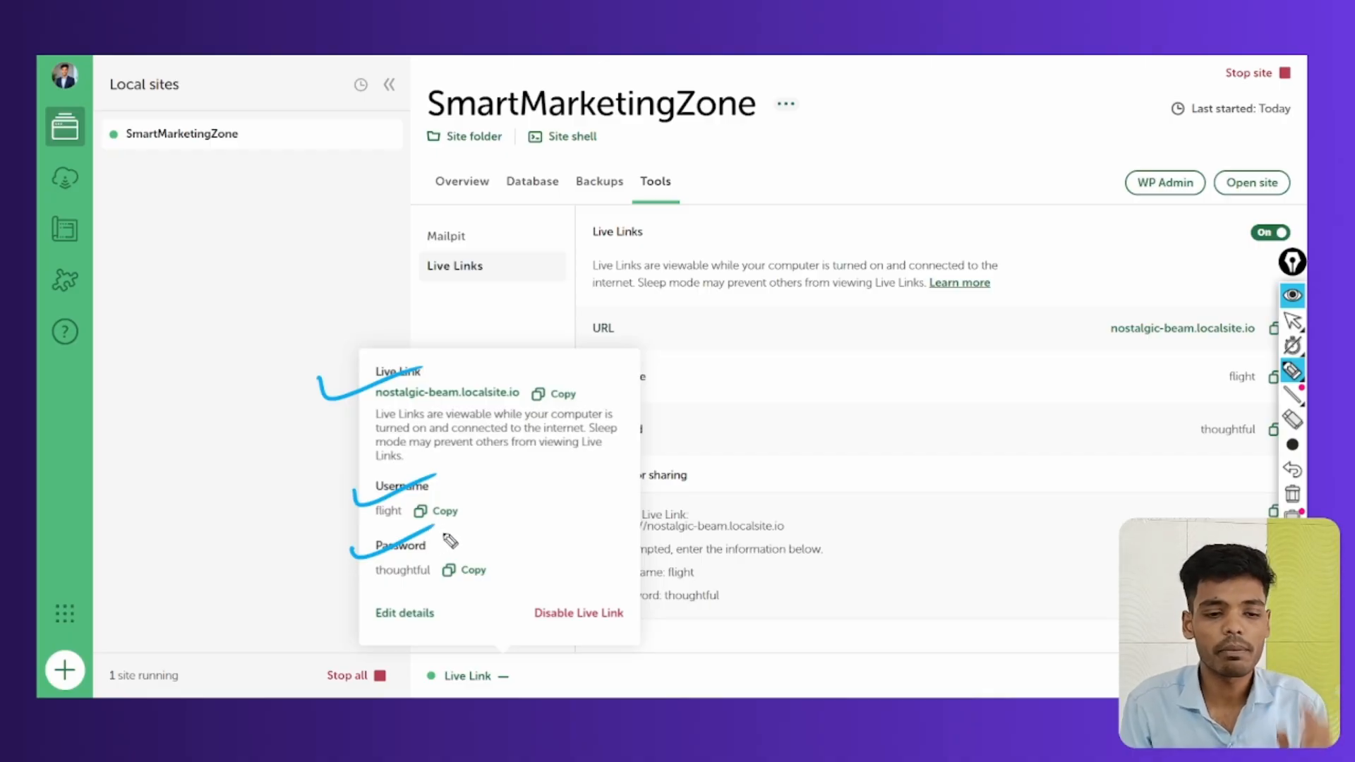
click(1292, 494)
mouse_move(1296, 374)
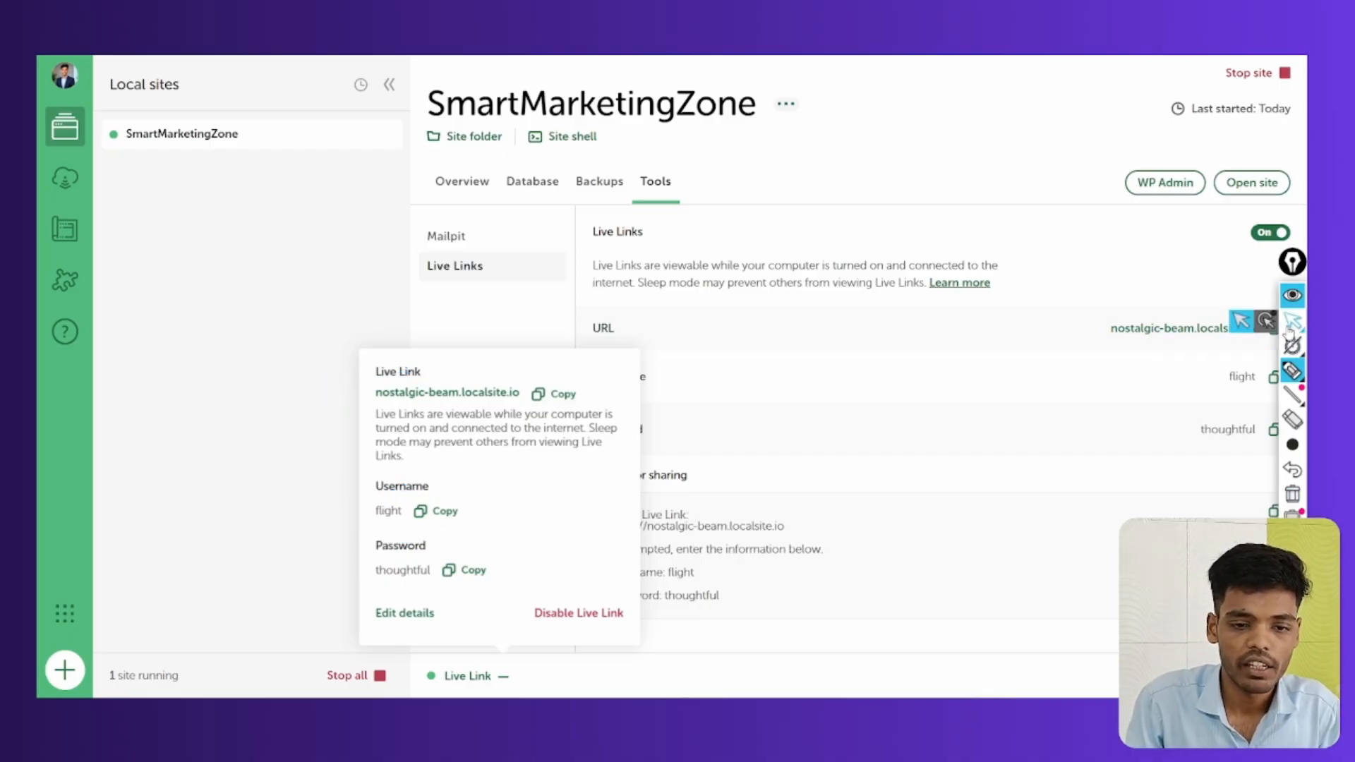
mouse_move(1284, 329)
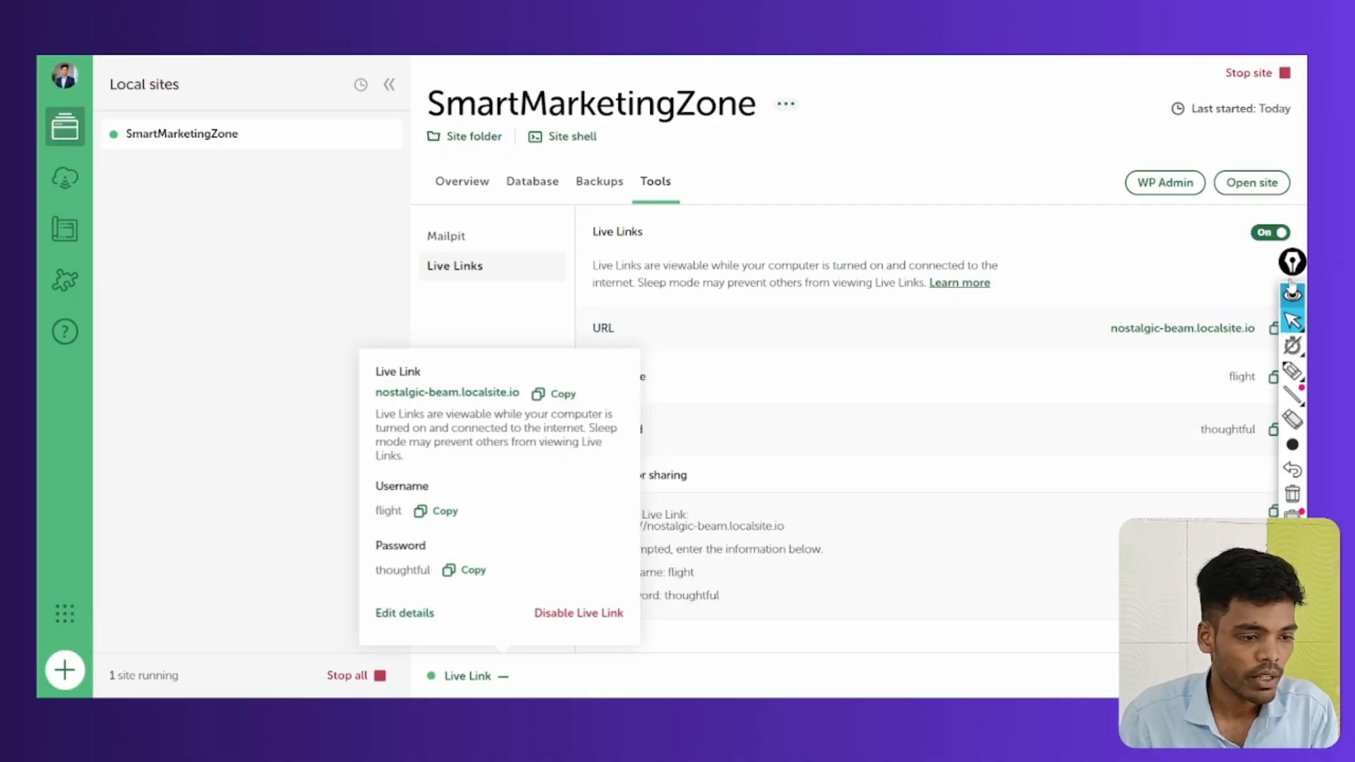
click(563, 394)
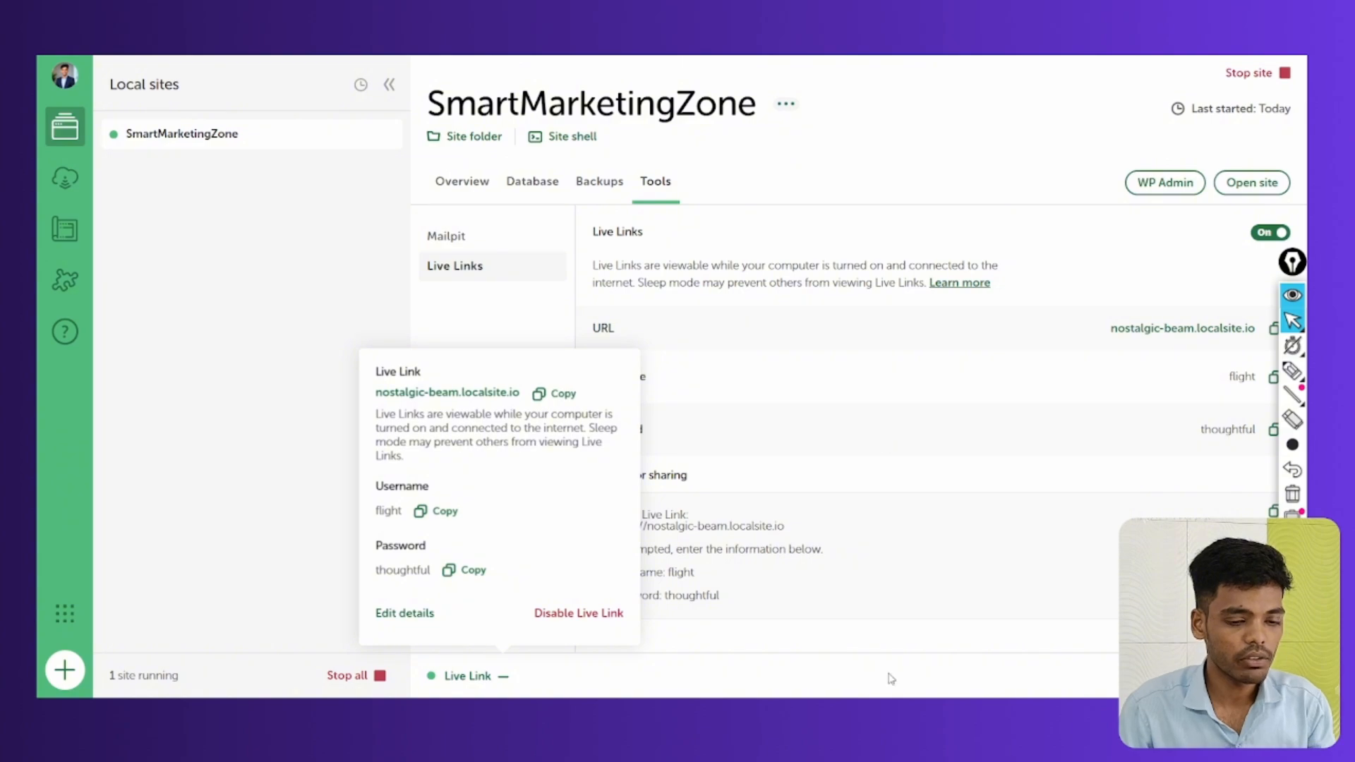
Load the copied Live Link URL in a new Chrome incognito window
key(alt+Tab)
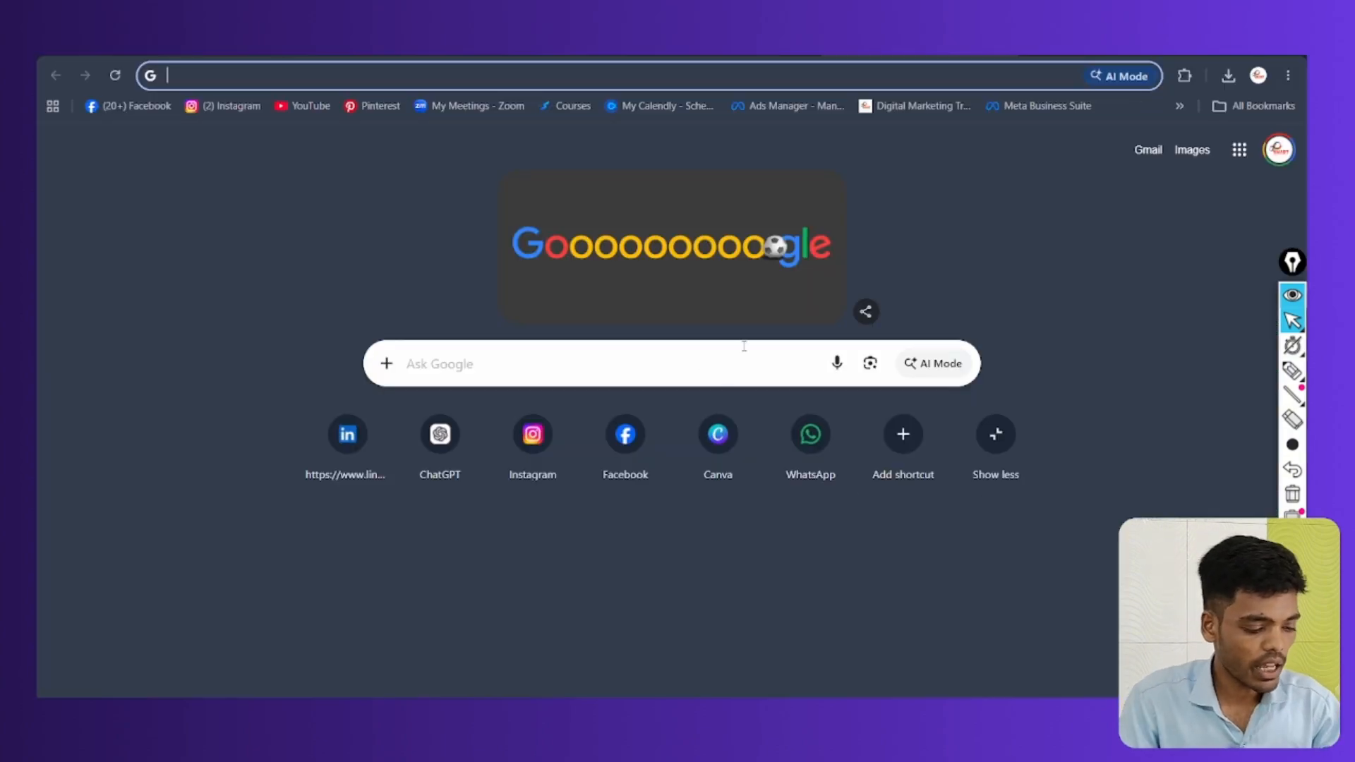
key(ctrl+shift+n)
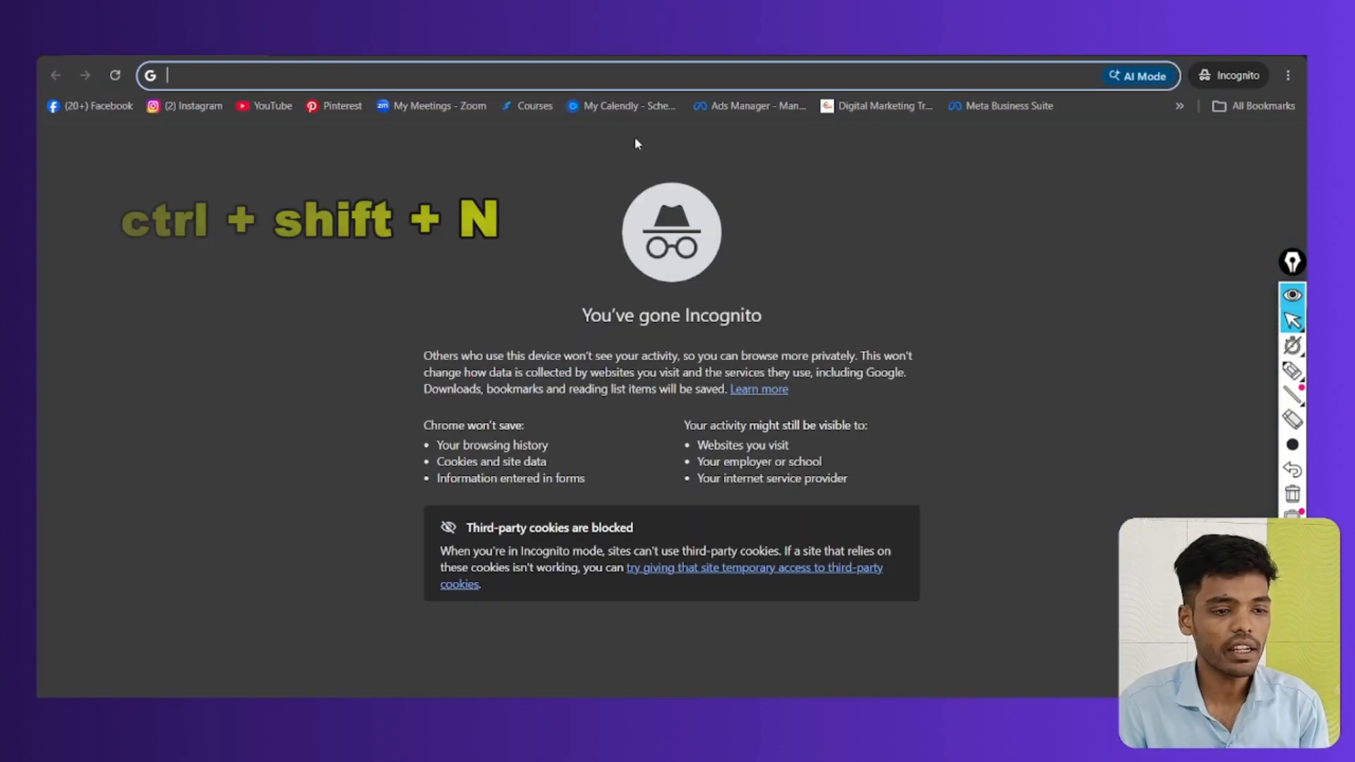
click(560, 67)
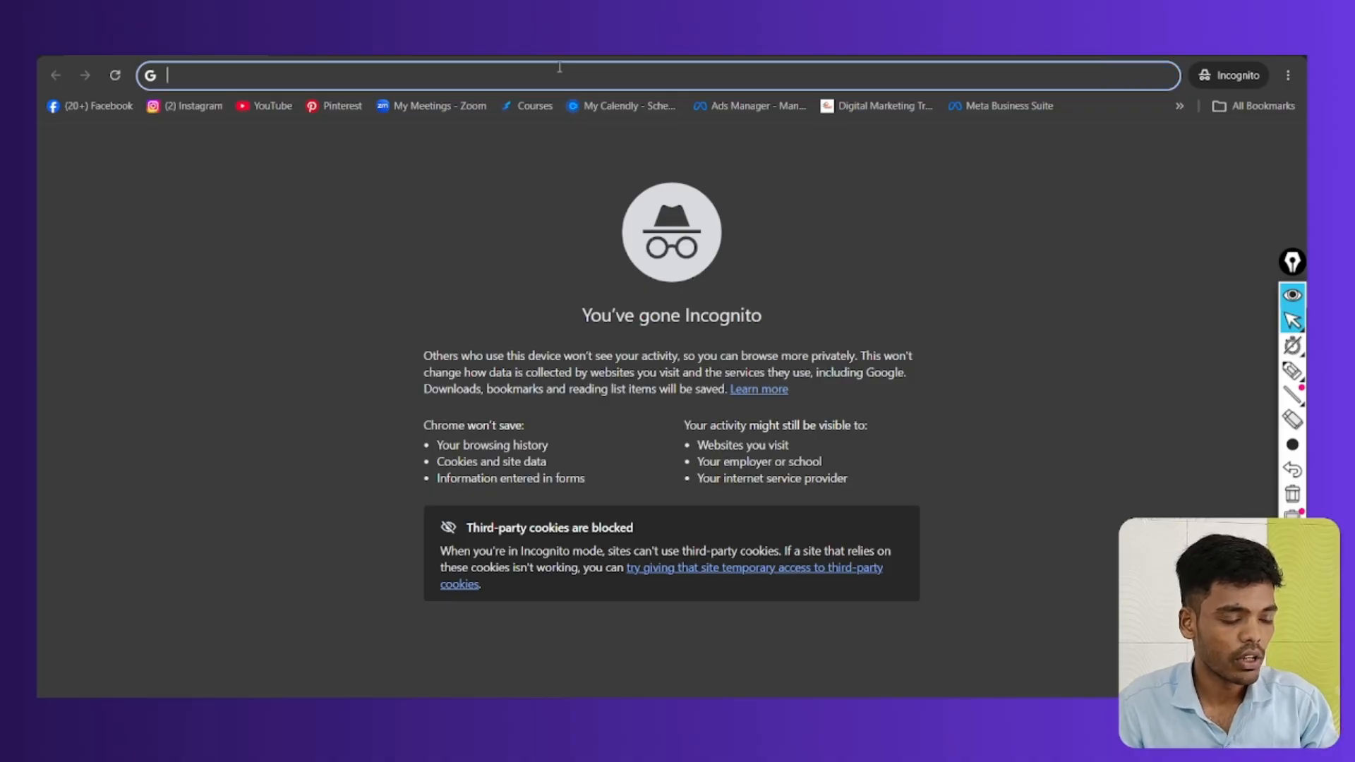
key(ctrl+v)
key(Return)
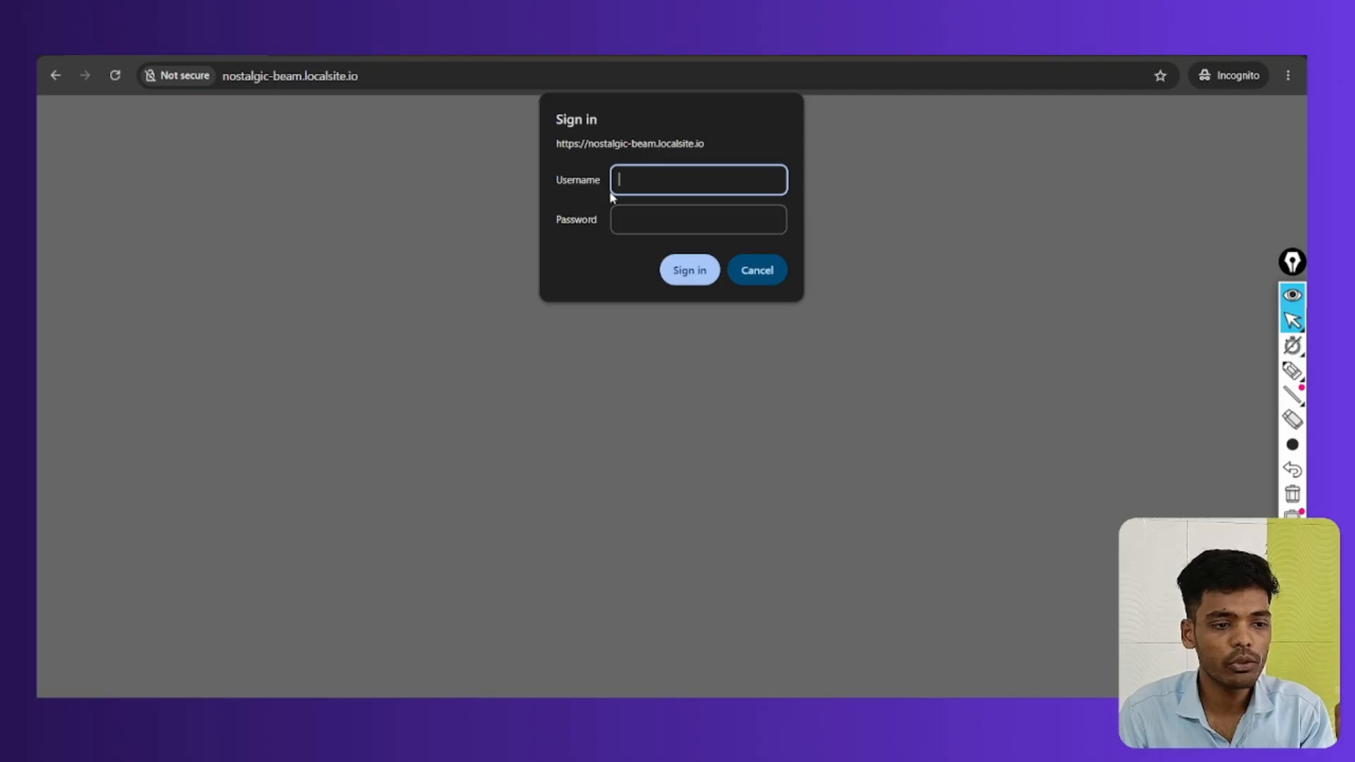
Copy the Live Link username and password from Local and paste them into Chrome's Sign in dialog
key(alt+Tab)
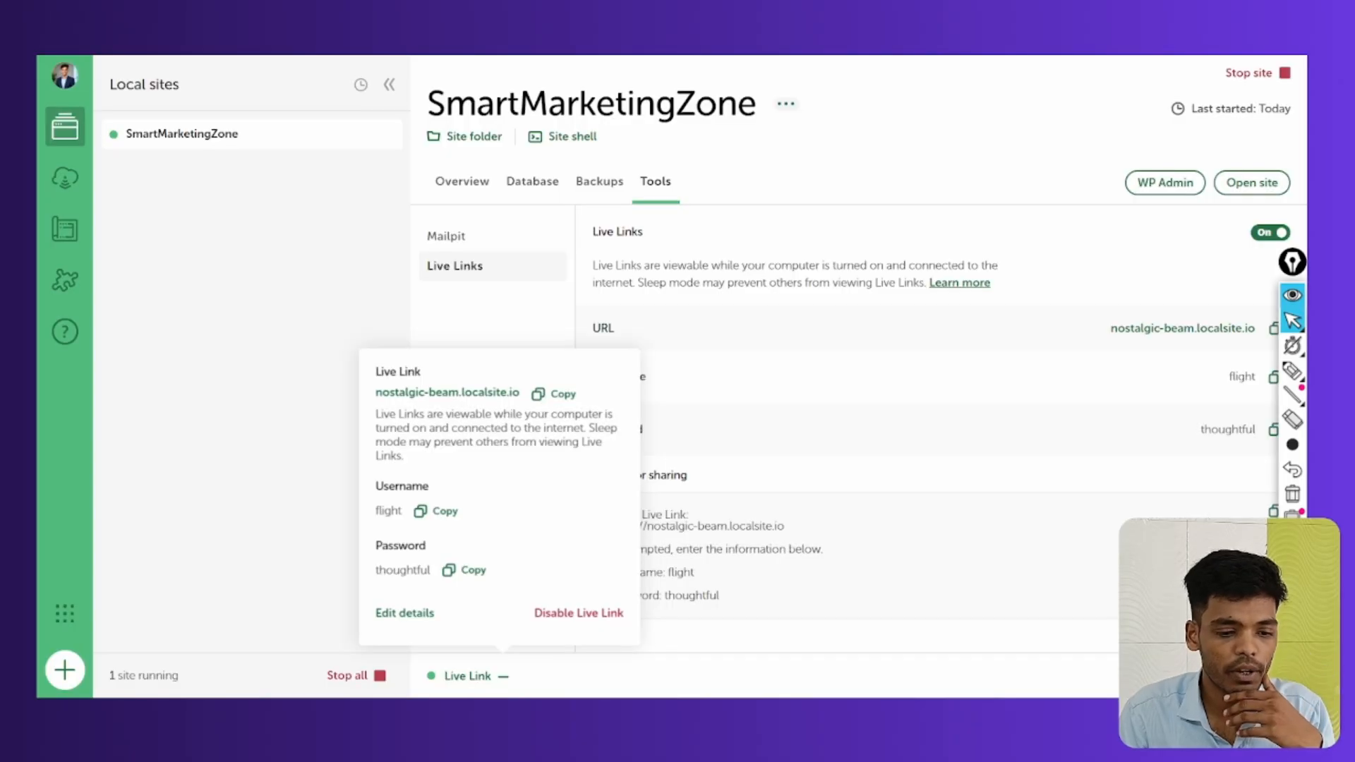
click(442, 511)
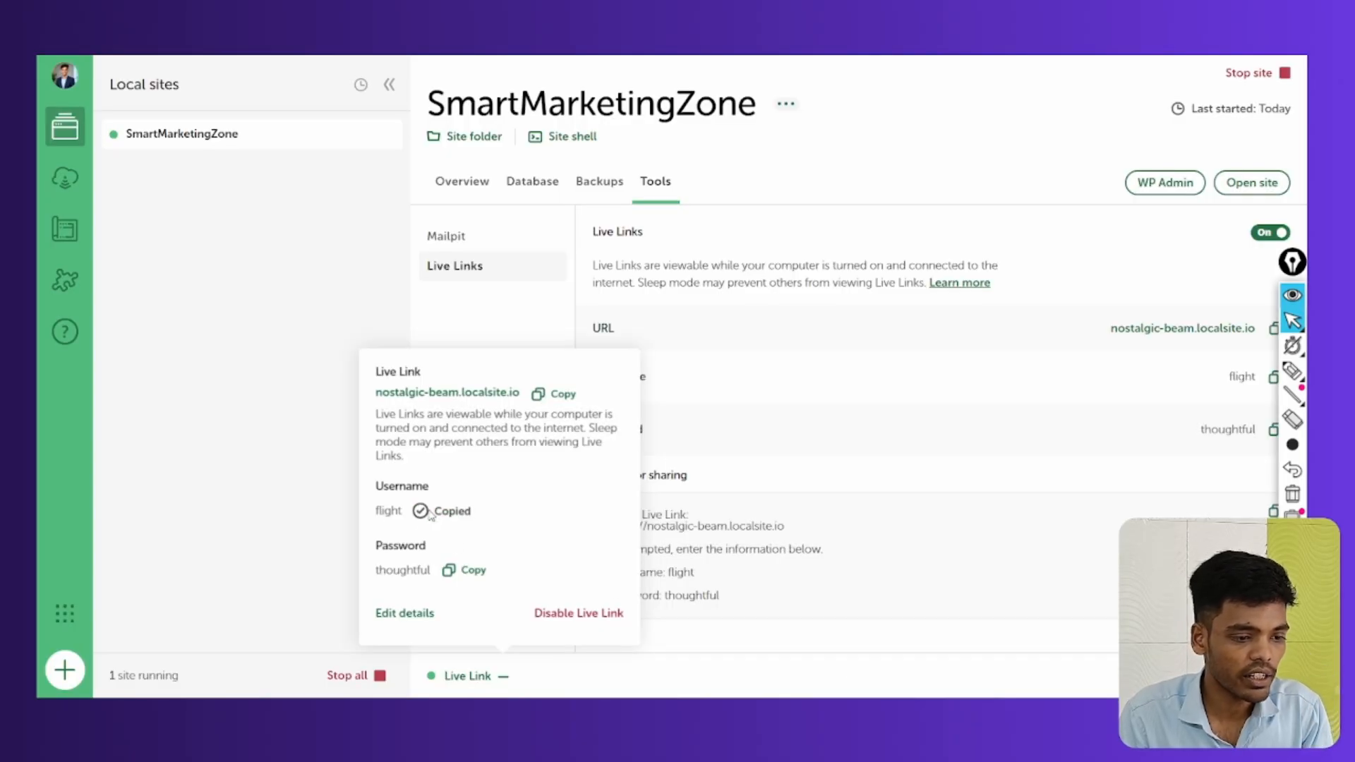
click(458, 571)
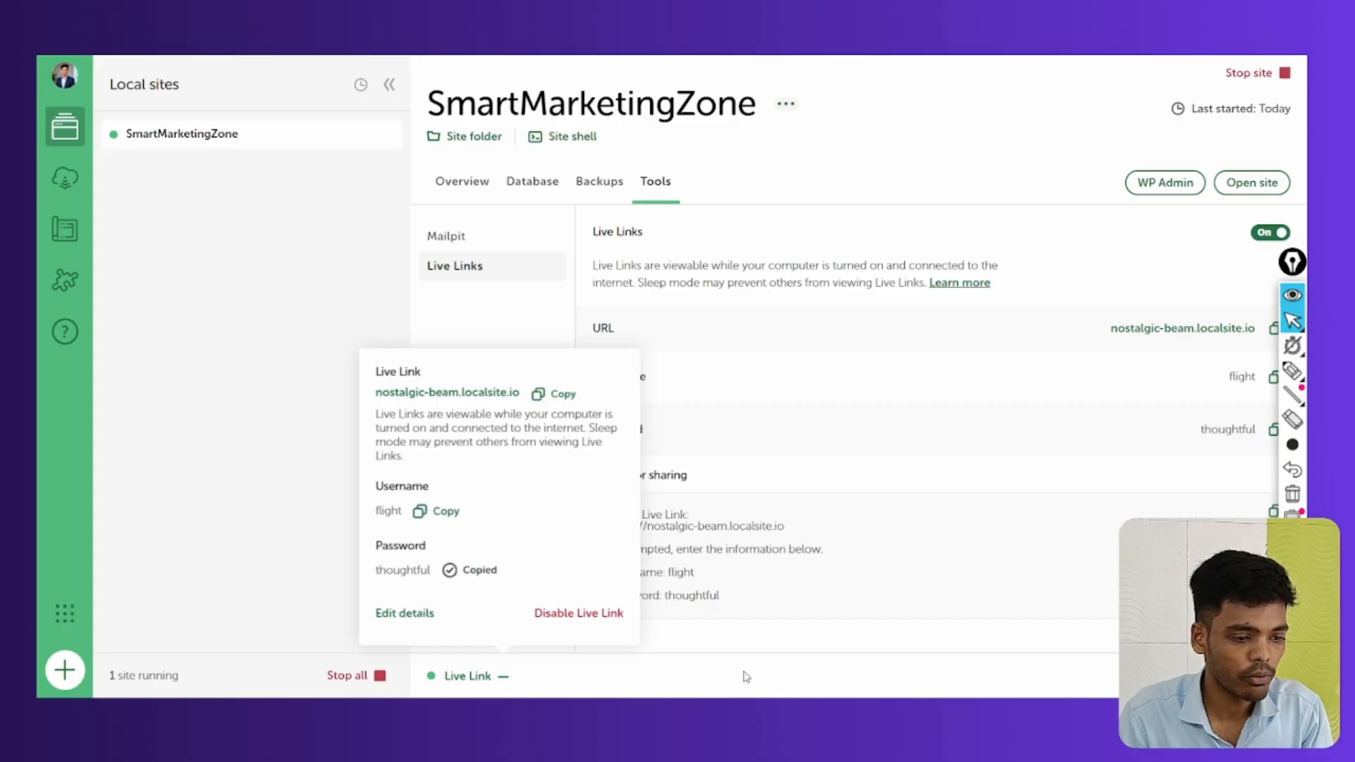
key(alt+Tab)
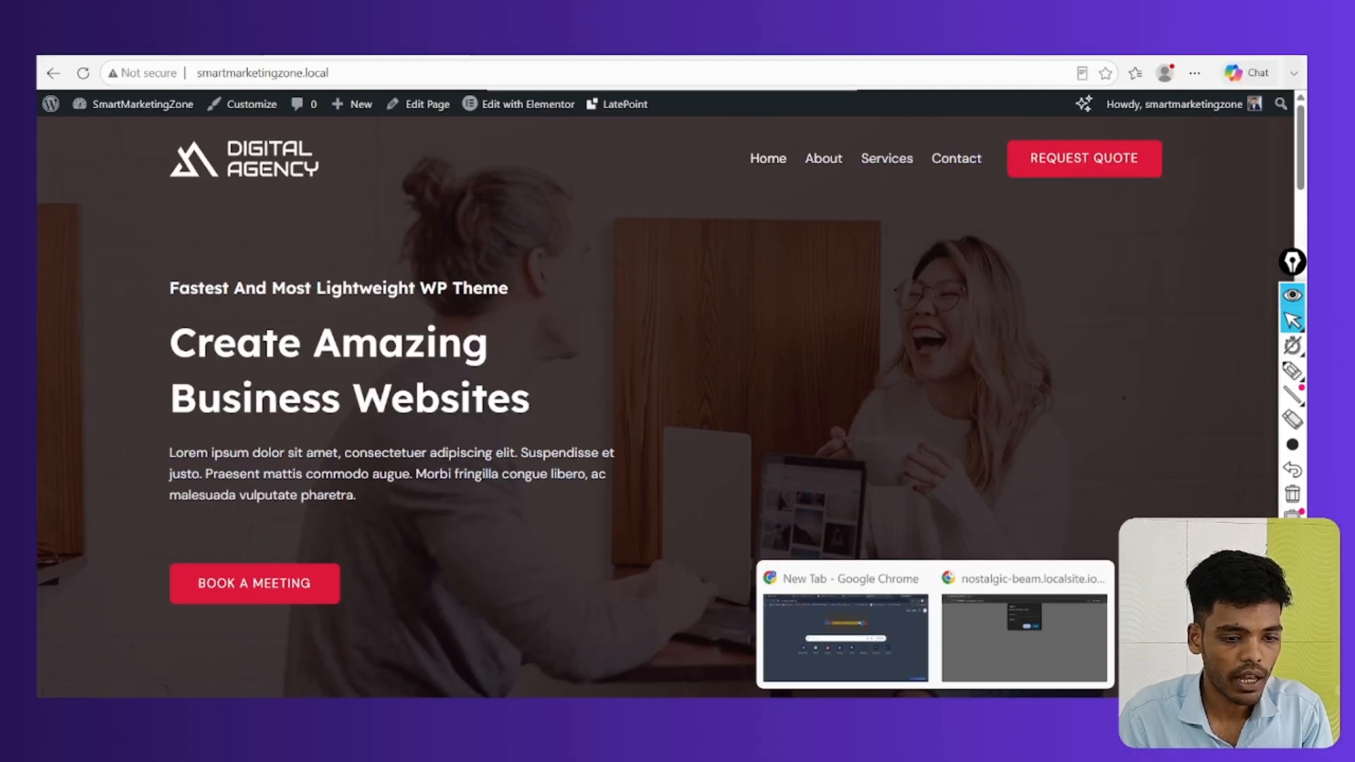
click(1026, 638)
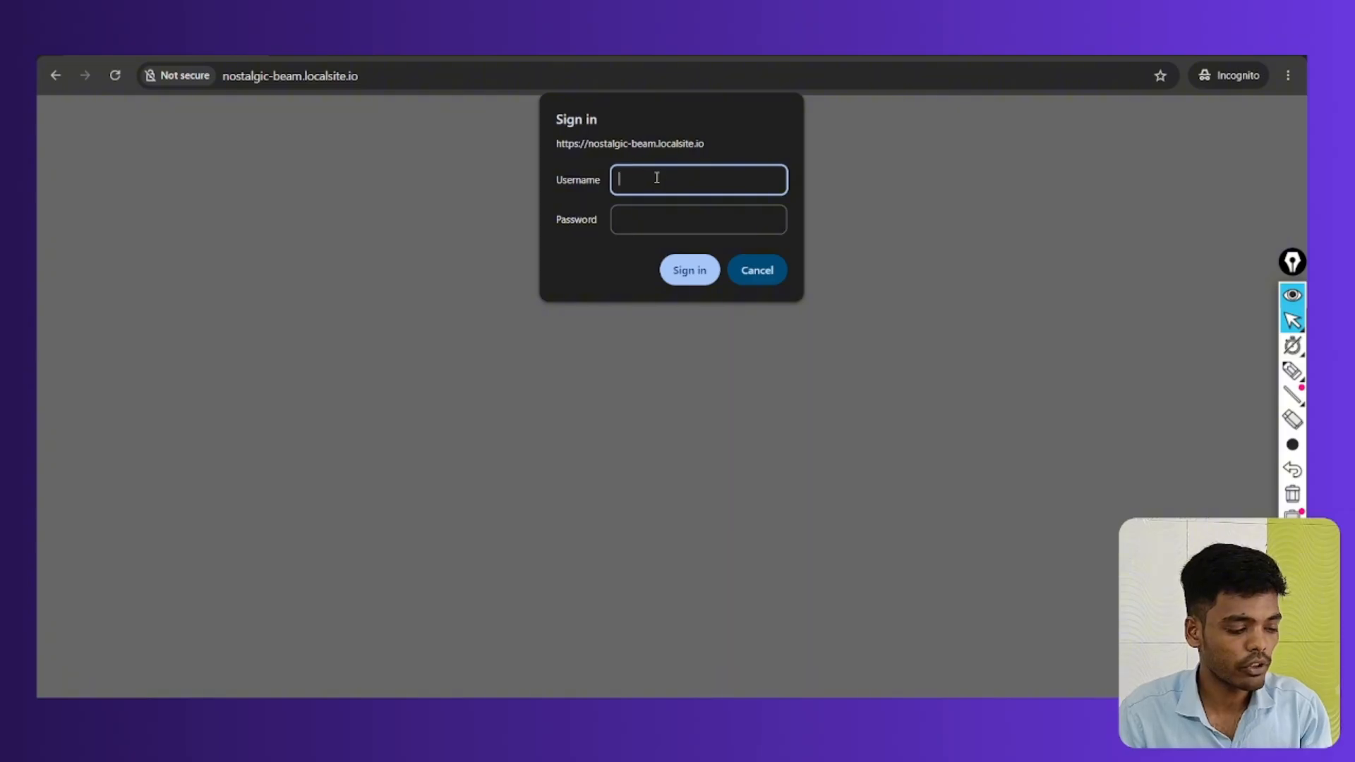
click(687, 221)
click(689, 190)
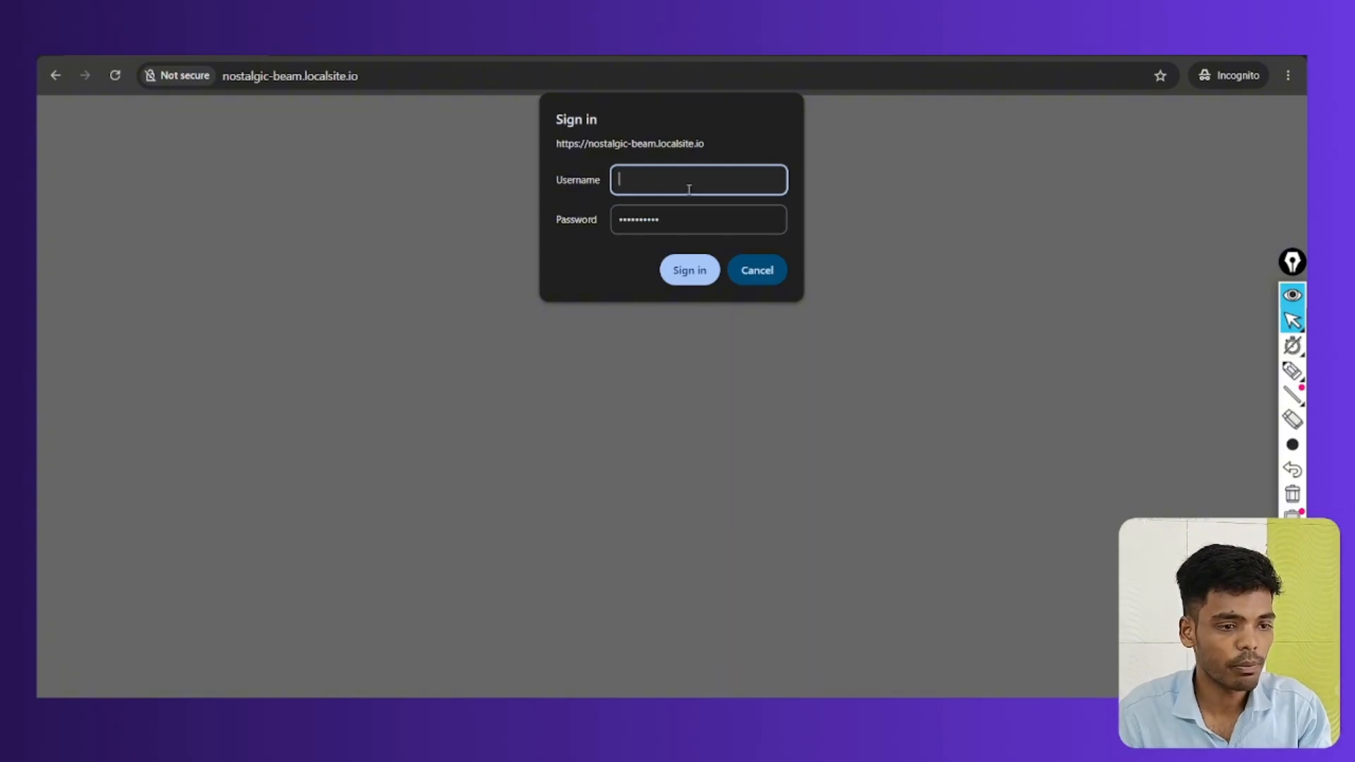
key(super+v)
click(660, 397)
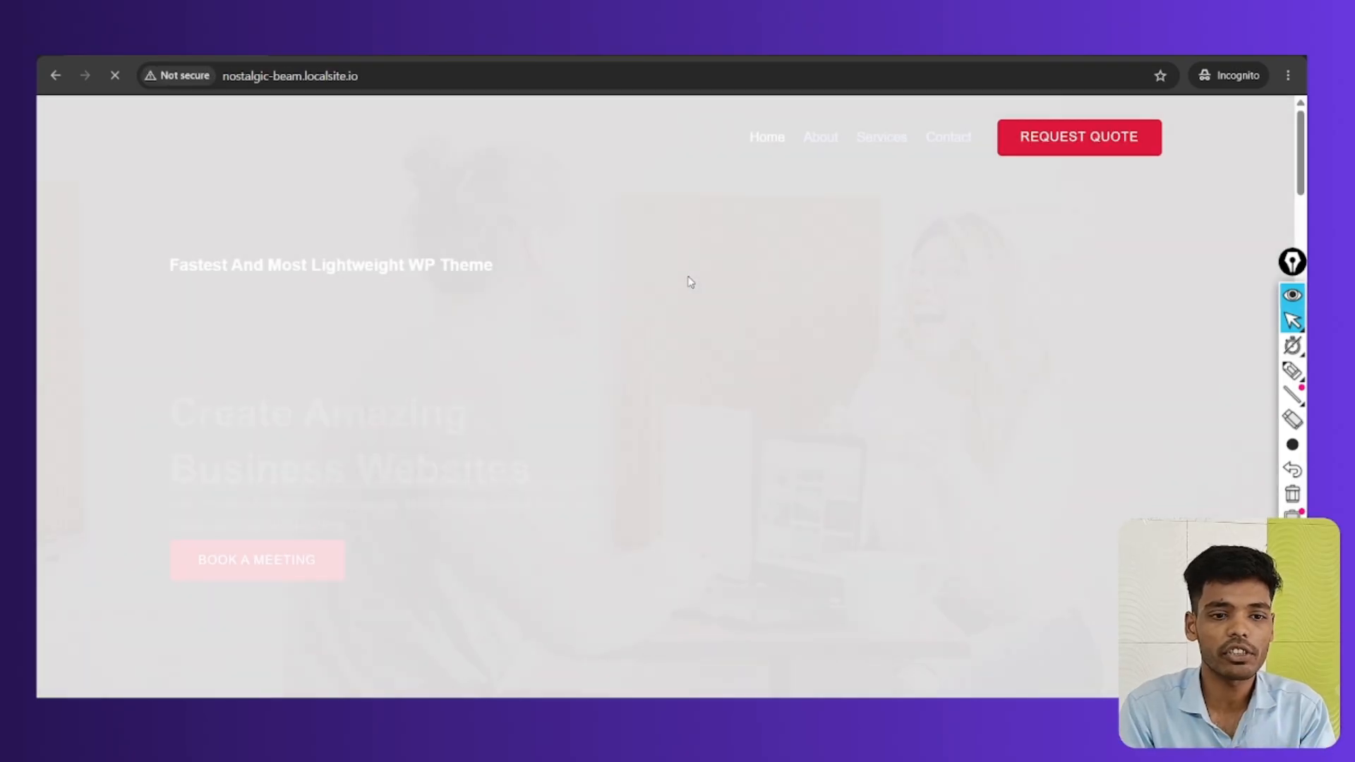
Scroll the shared Digital Agency homepage down to the footer and back up, then return to Local
scroll(691, 283, down, 15)
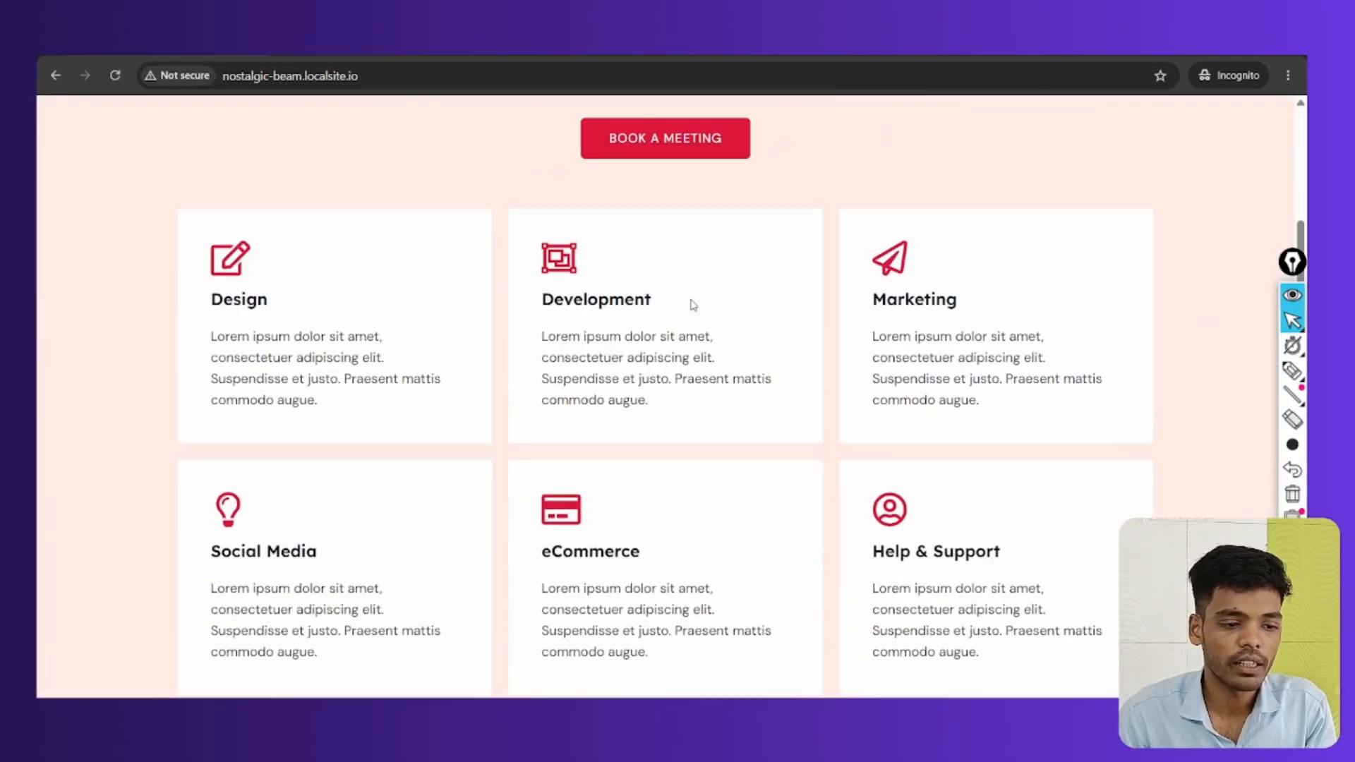
scroll(693, 305, down, 20)
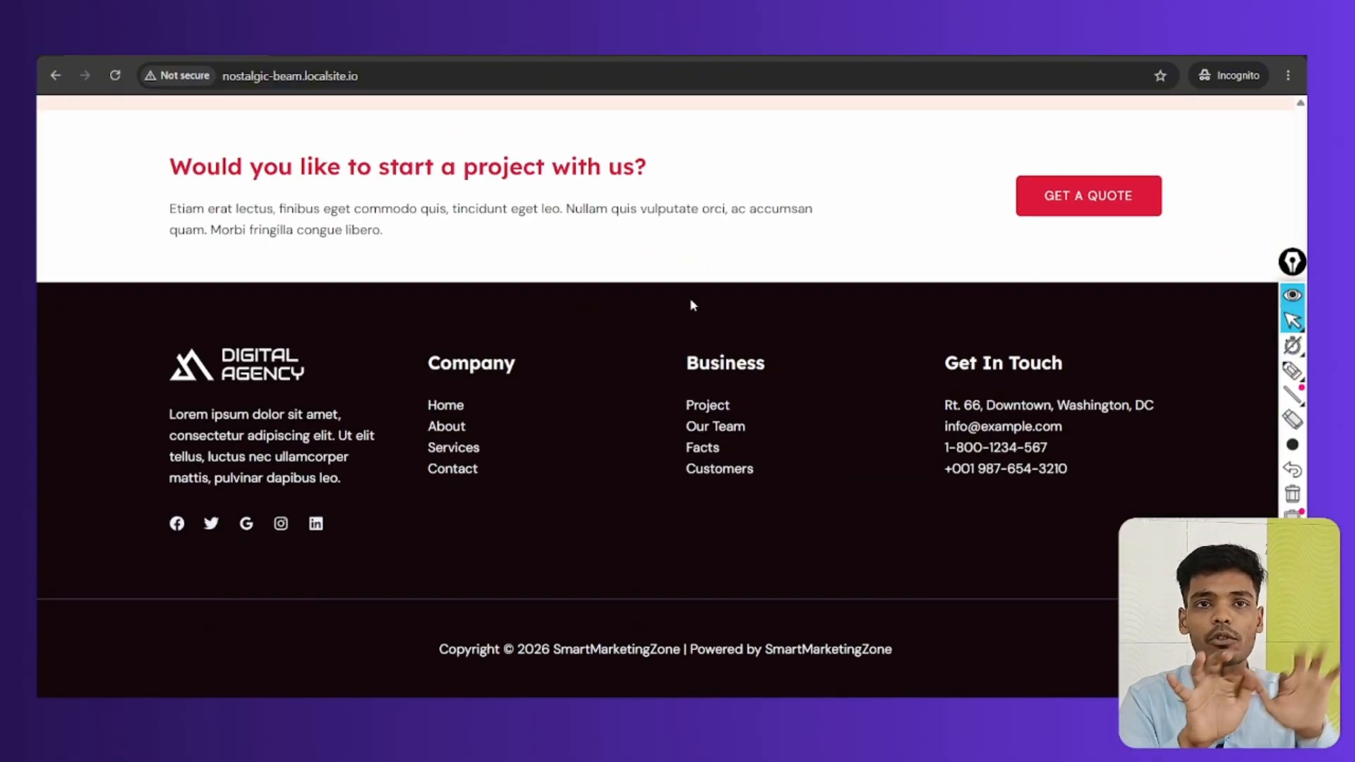
scroll(692, 305, up, 20)
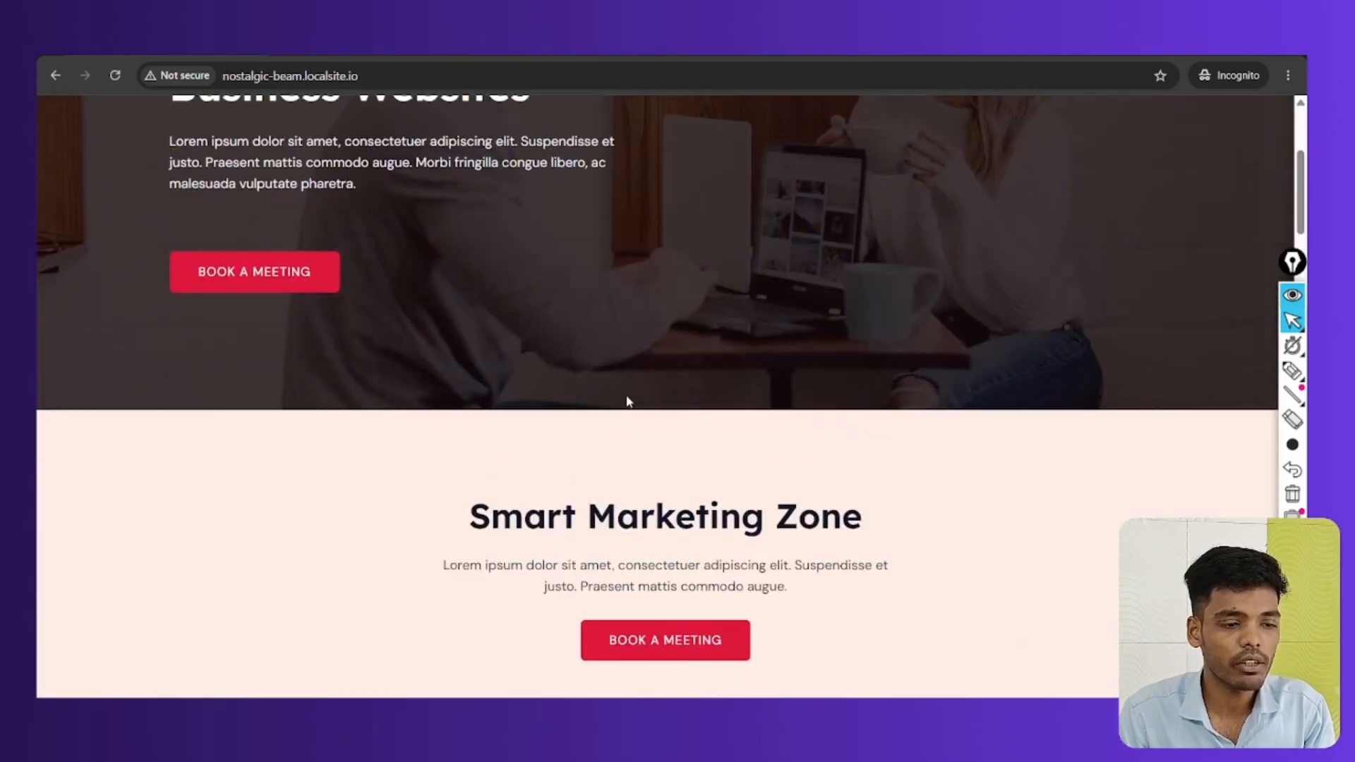
scroll(628, 401, up, 4)
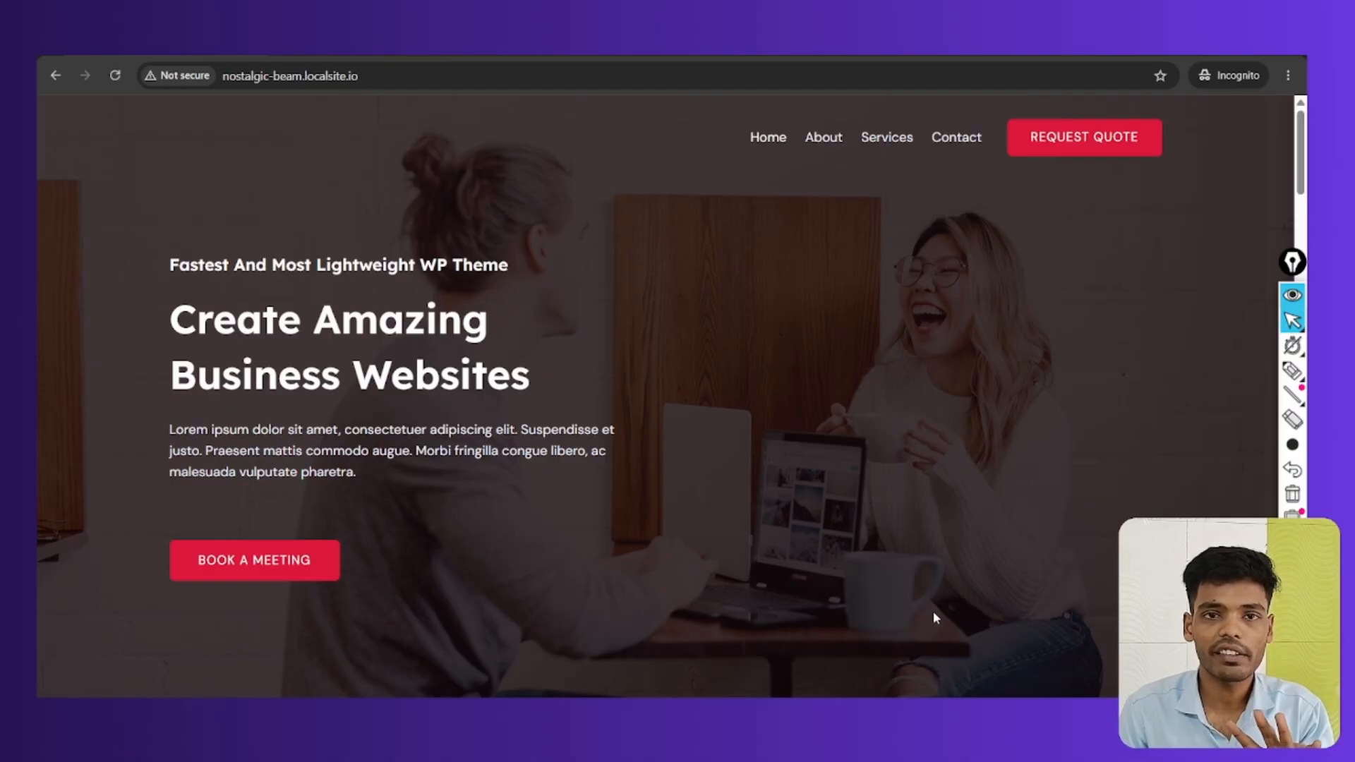
scroll(931, 617, down, 20)
key(alt+Tab)
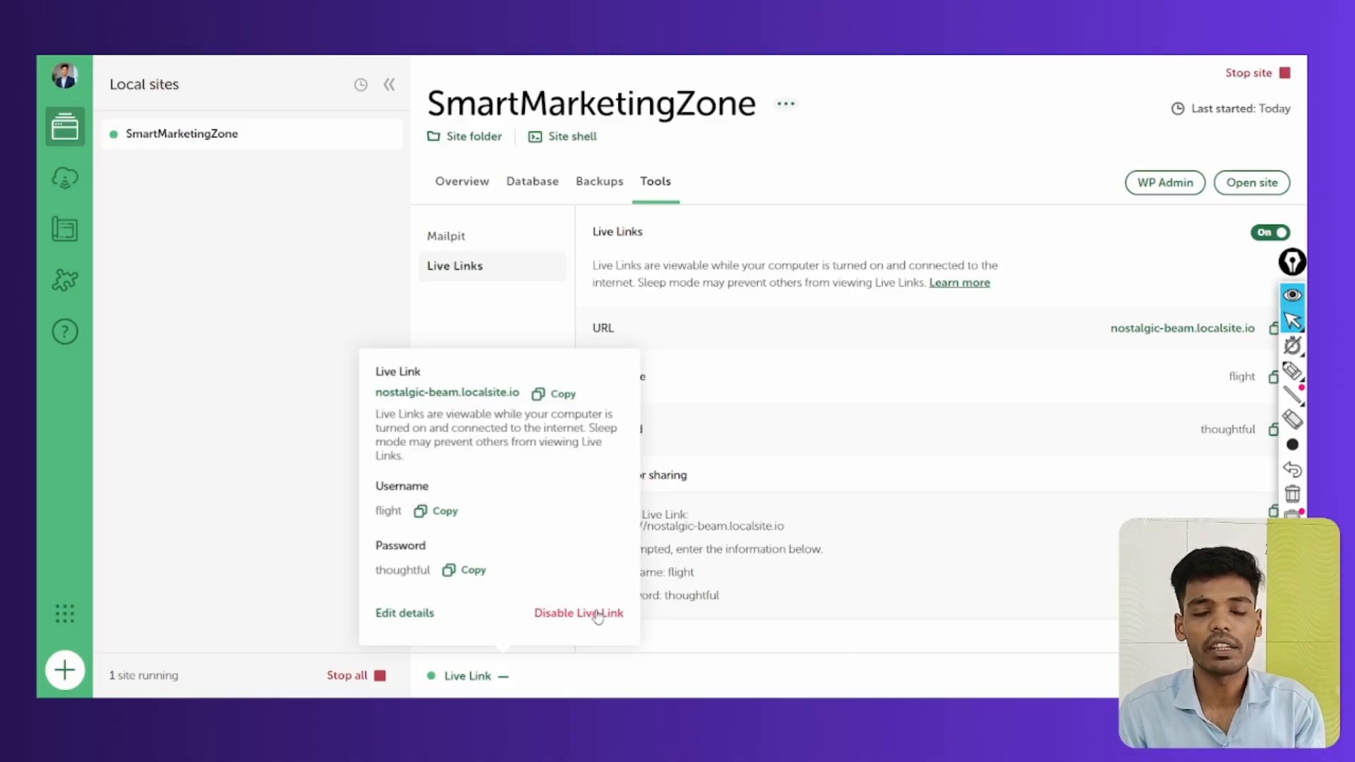
Disable the Live Link for nostalgic-beam.localsite.io so its tunnel closes
click(272, 408)
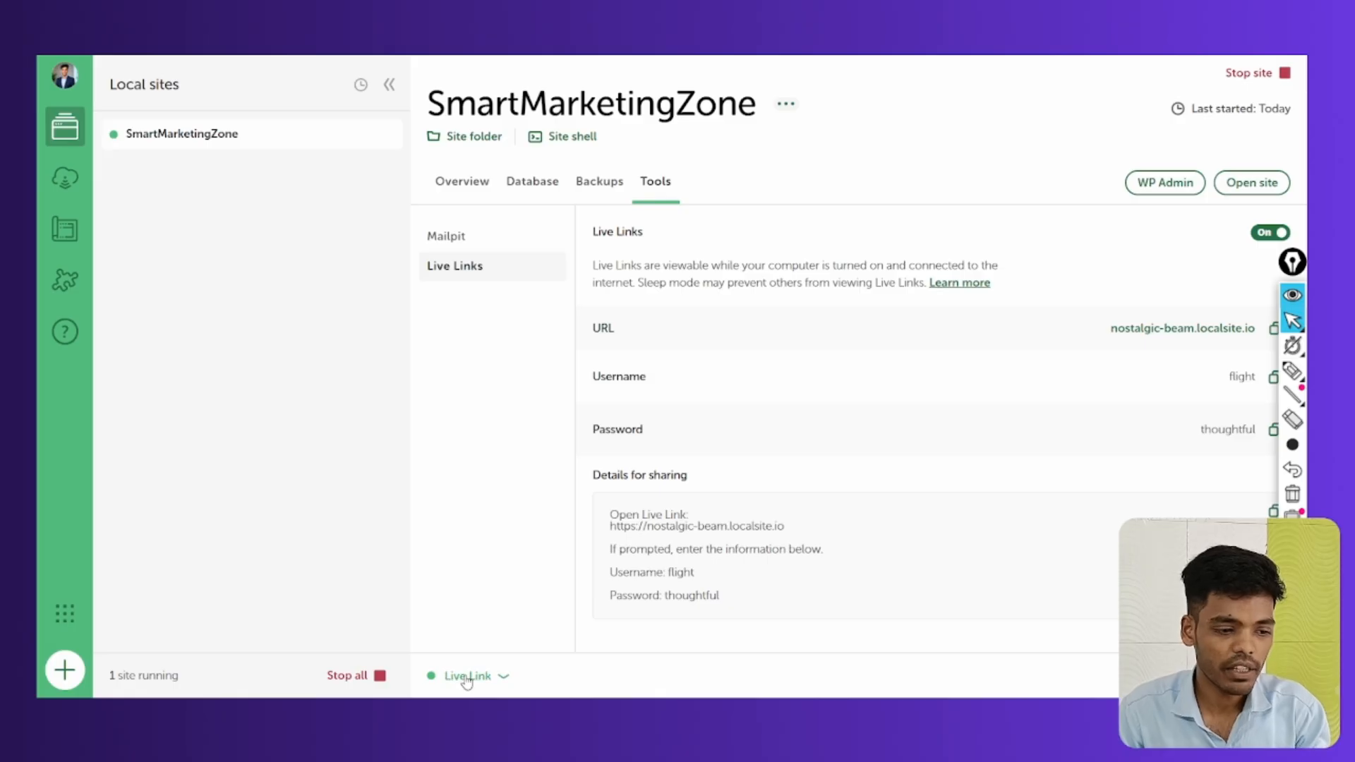
click(463, 676)
click(580, 614)
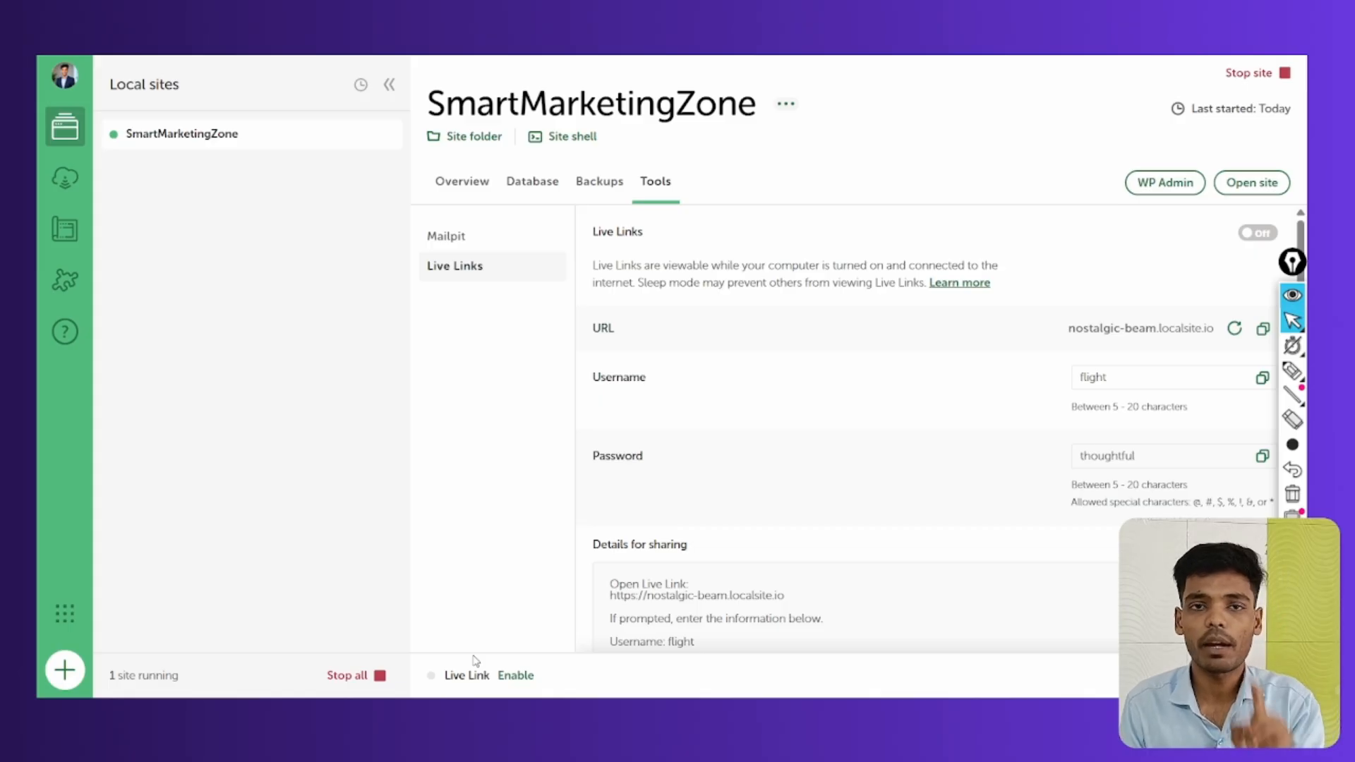
Go back to the site's Tools and open the Live Links settings with URL, username and password
click(1291, 396)
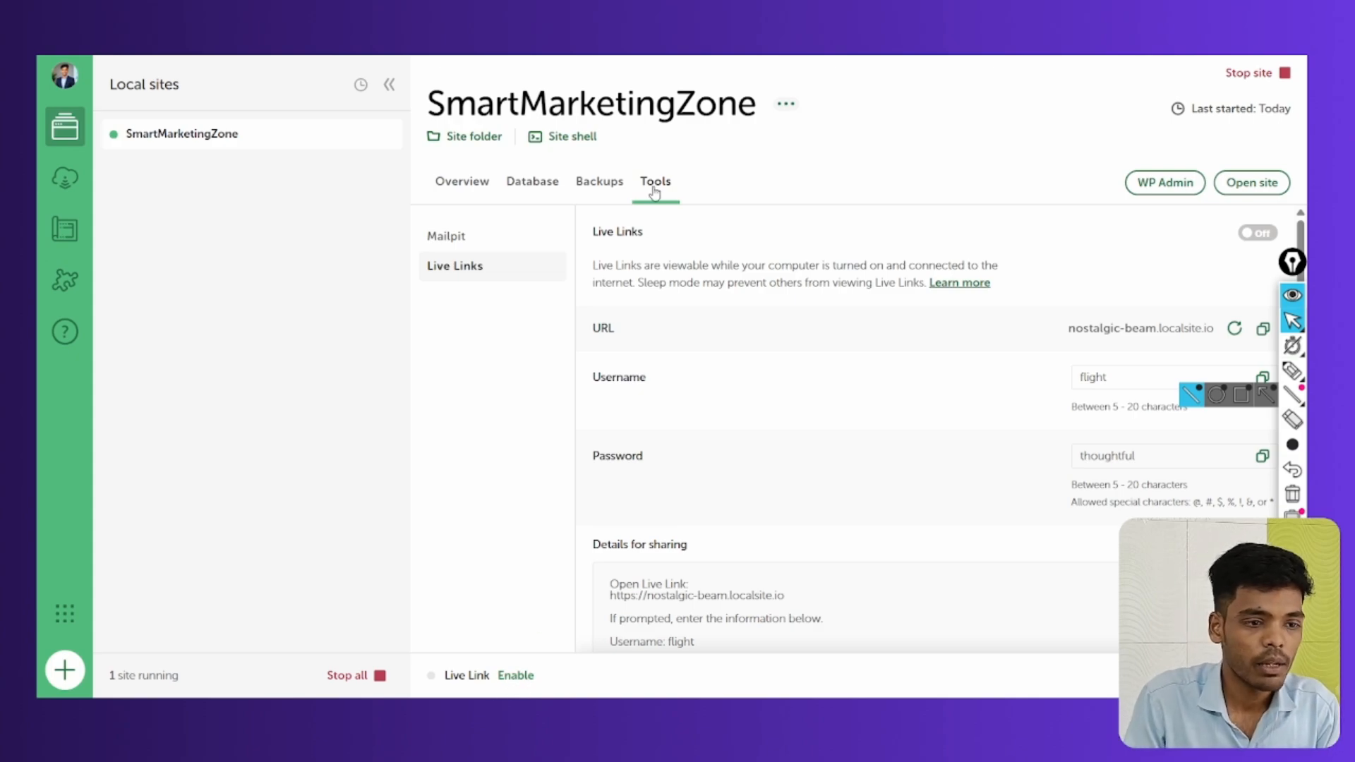
click(471, 187)
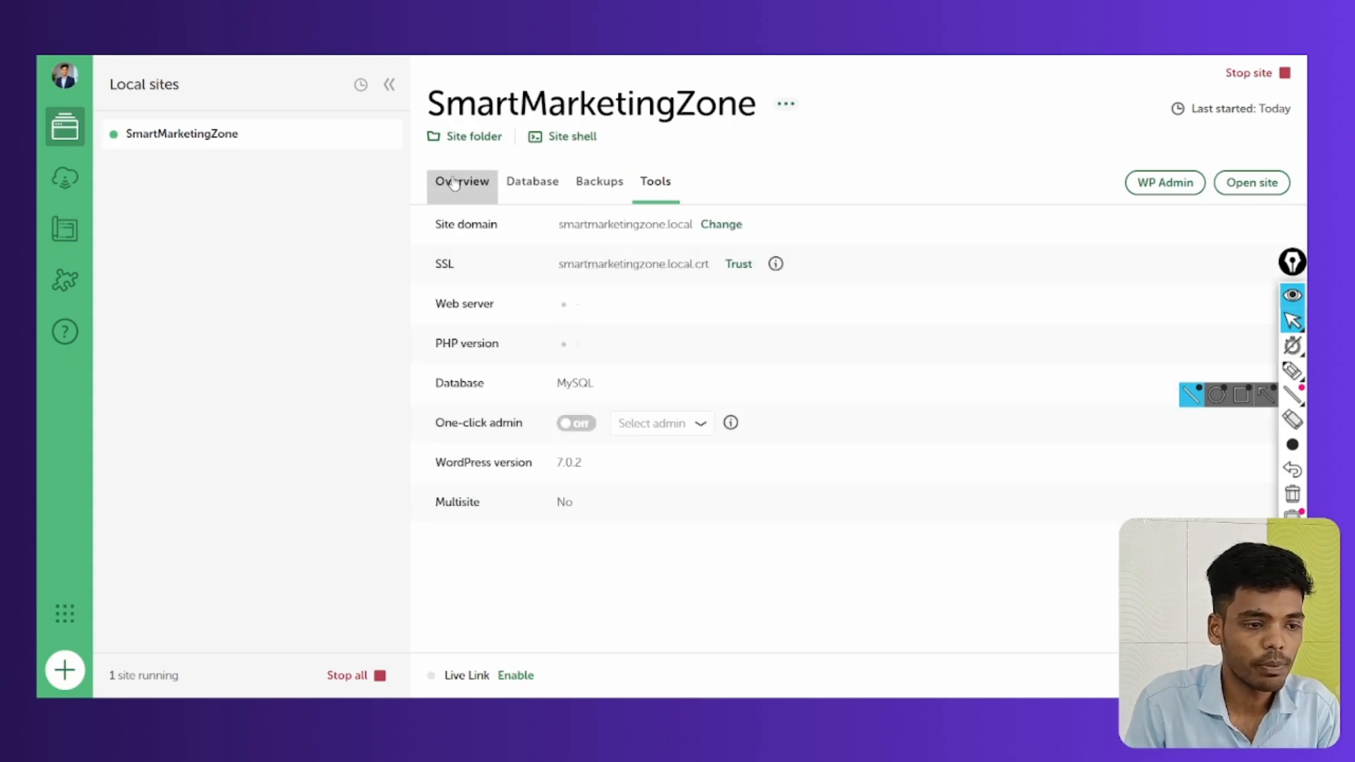
click(655, 182)
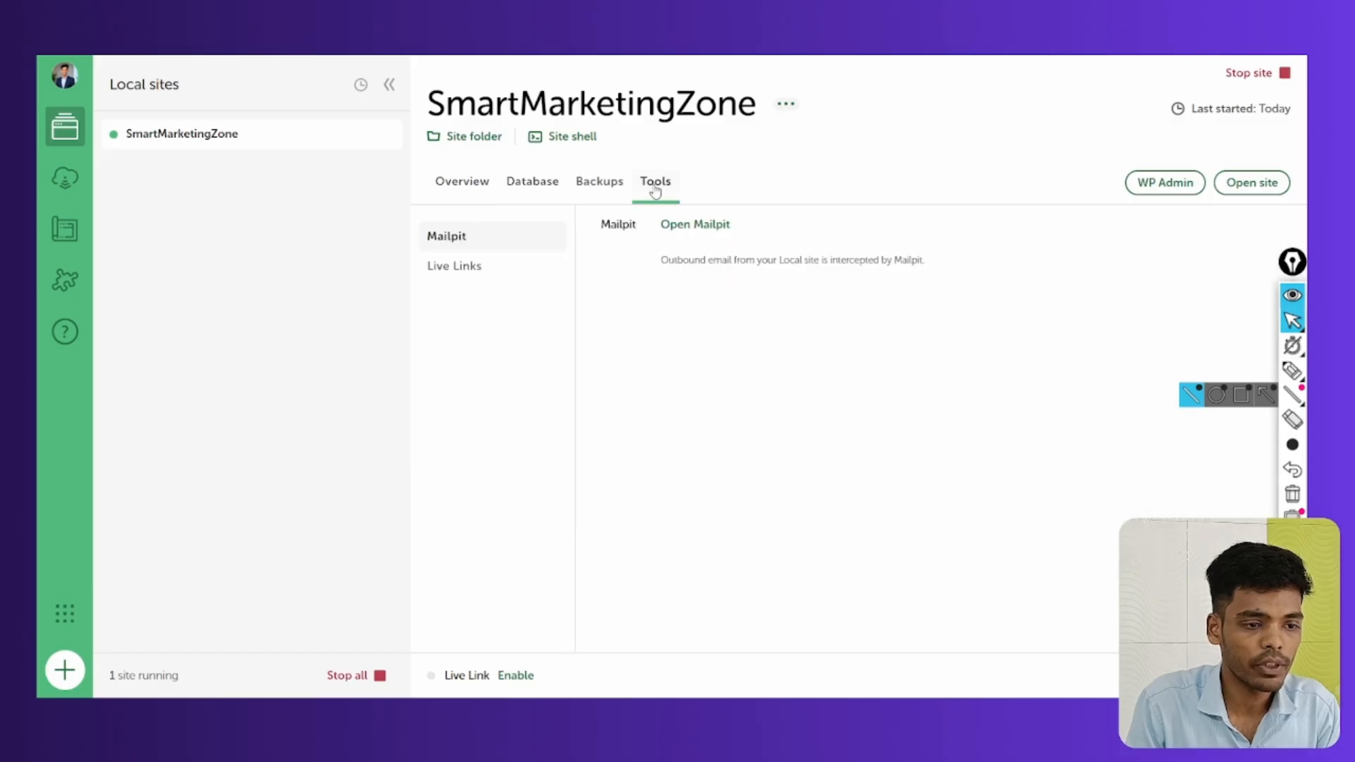
click(445, 272)
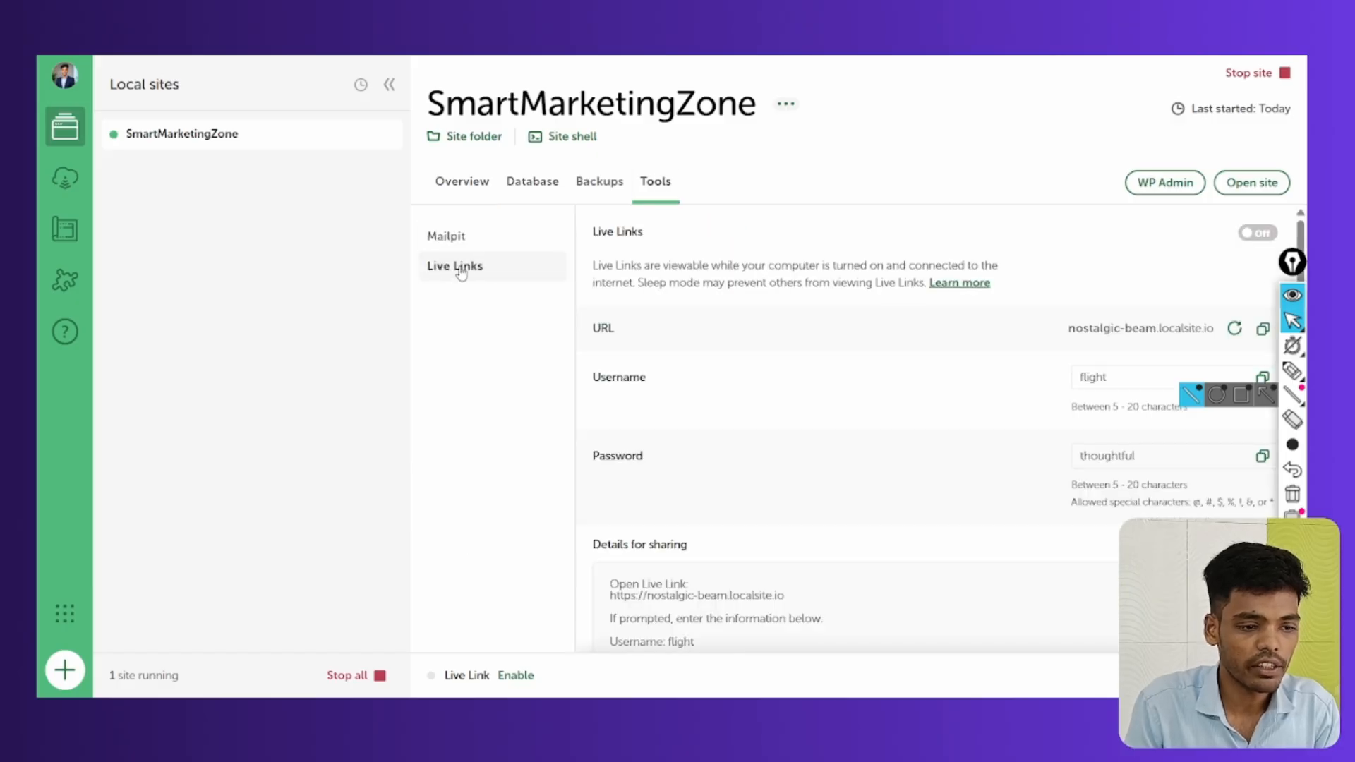
click(1295, 372)
mouse_move(653, 359)
mouse_down()
mouse_move(607, 396)
mouse_move(657, 369)
mouse_up()
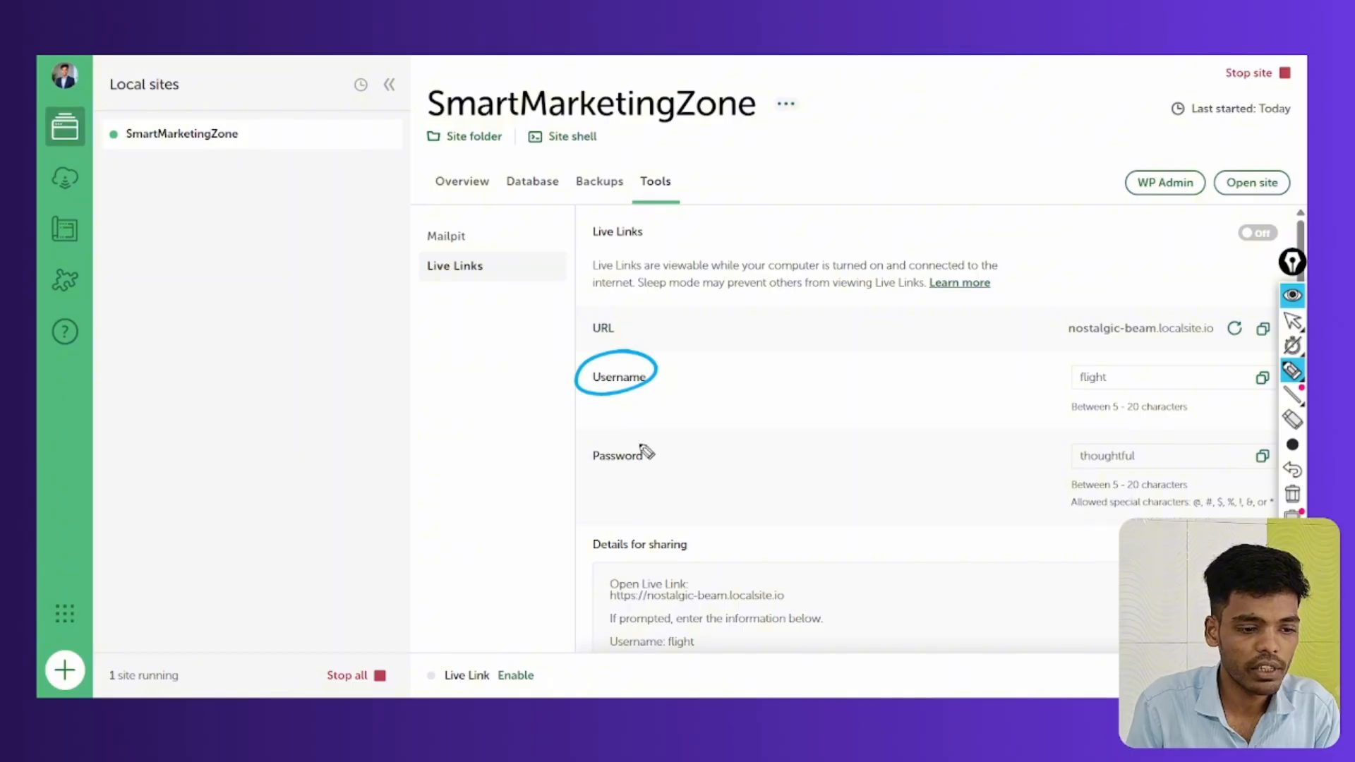
drag(681, 450, 627, 482)
drag(624, 310, 647, 318)
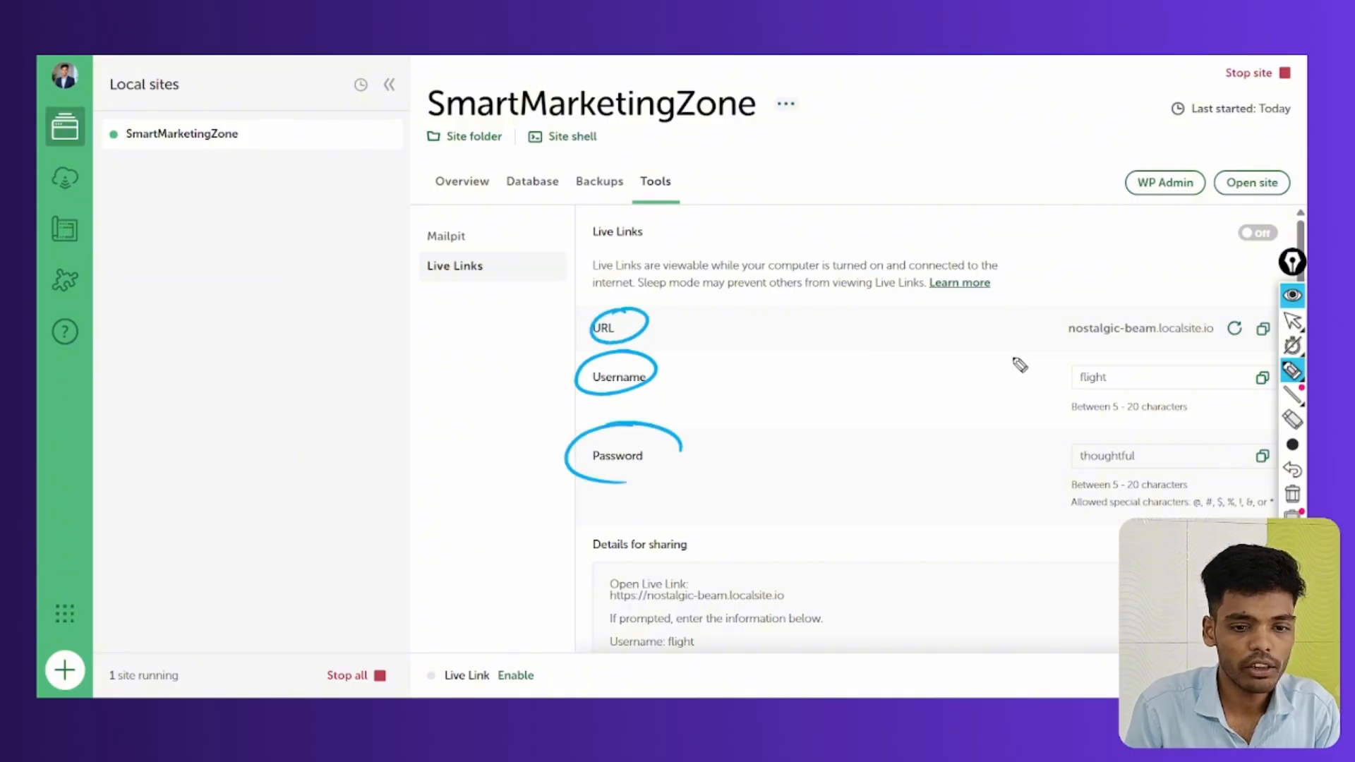
click(1293, 494)
click(1292, 321)
Replace the Live Link username and password with new credentials and save the changes
click(1149, 373)
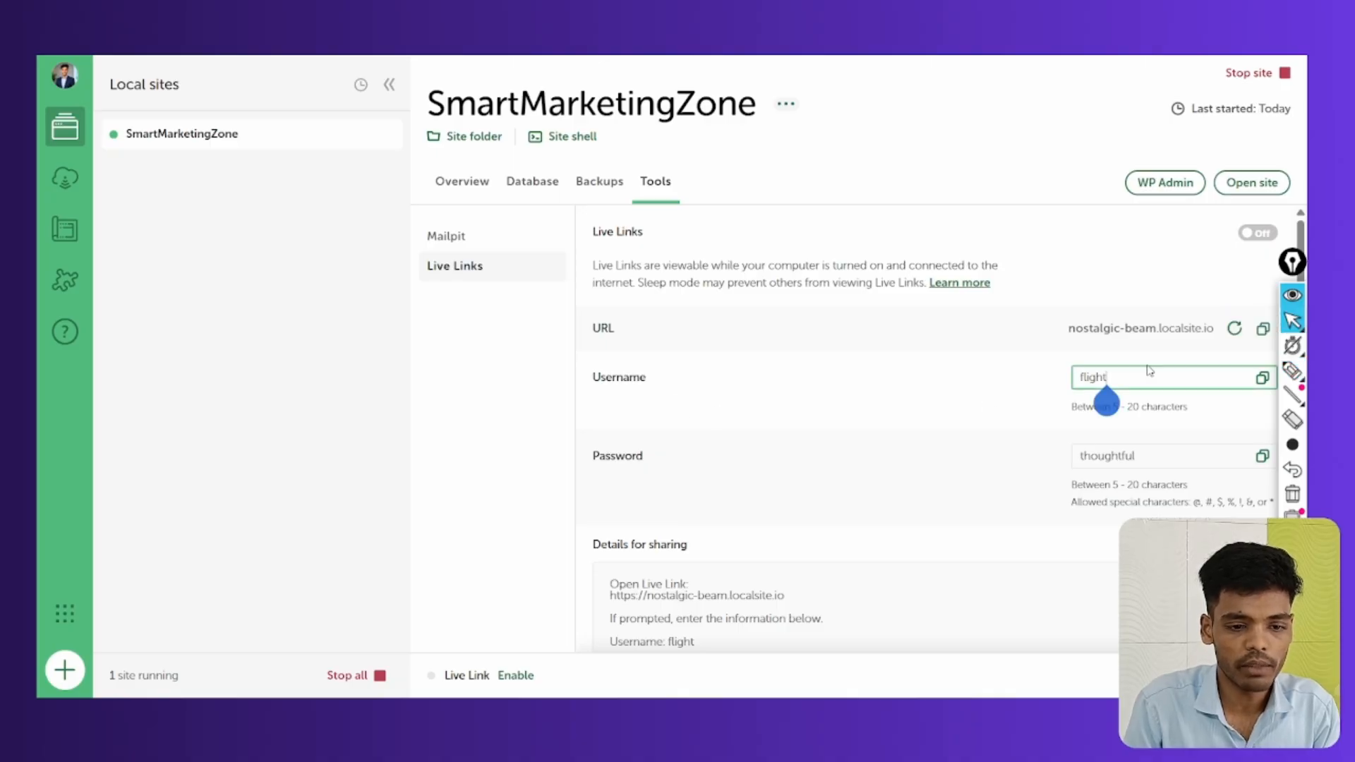
key(BackSpace)
key(BackSpace)
key(BackSpace)
key(BackSpace)
key(BackSpace)
key(BackSpace)
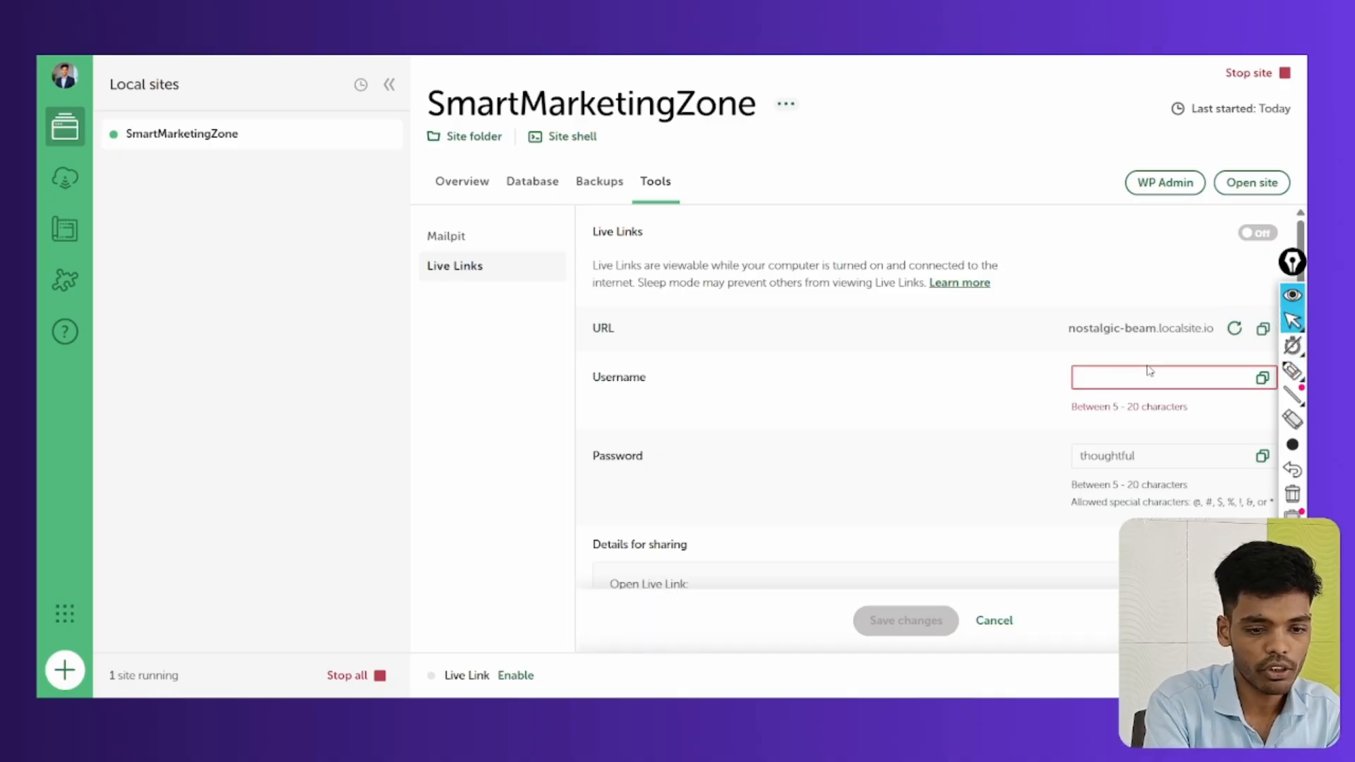
text(deepak)
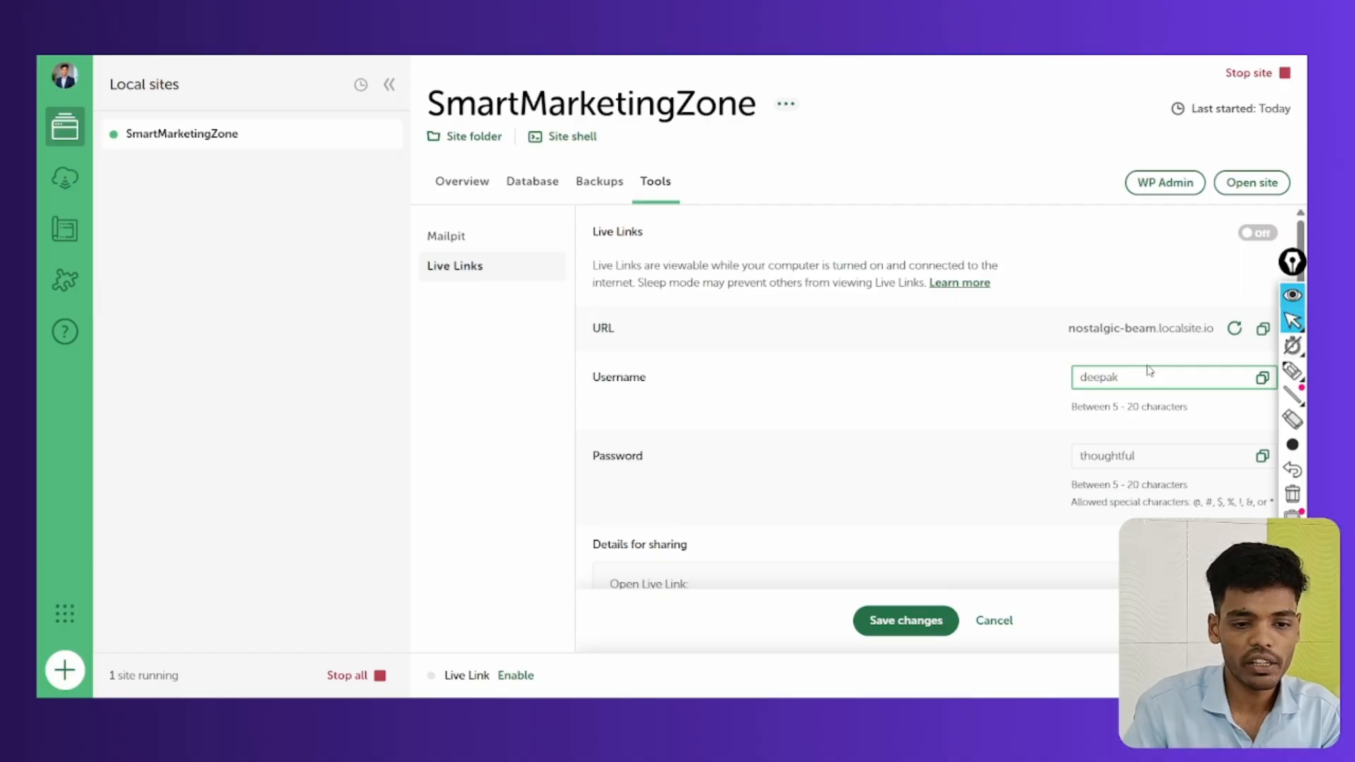
double_click(1150, 455)
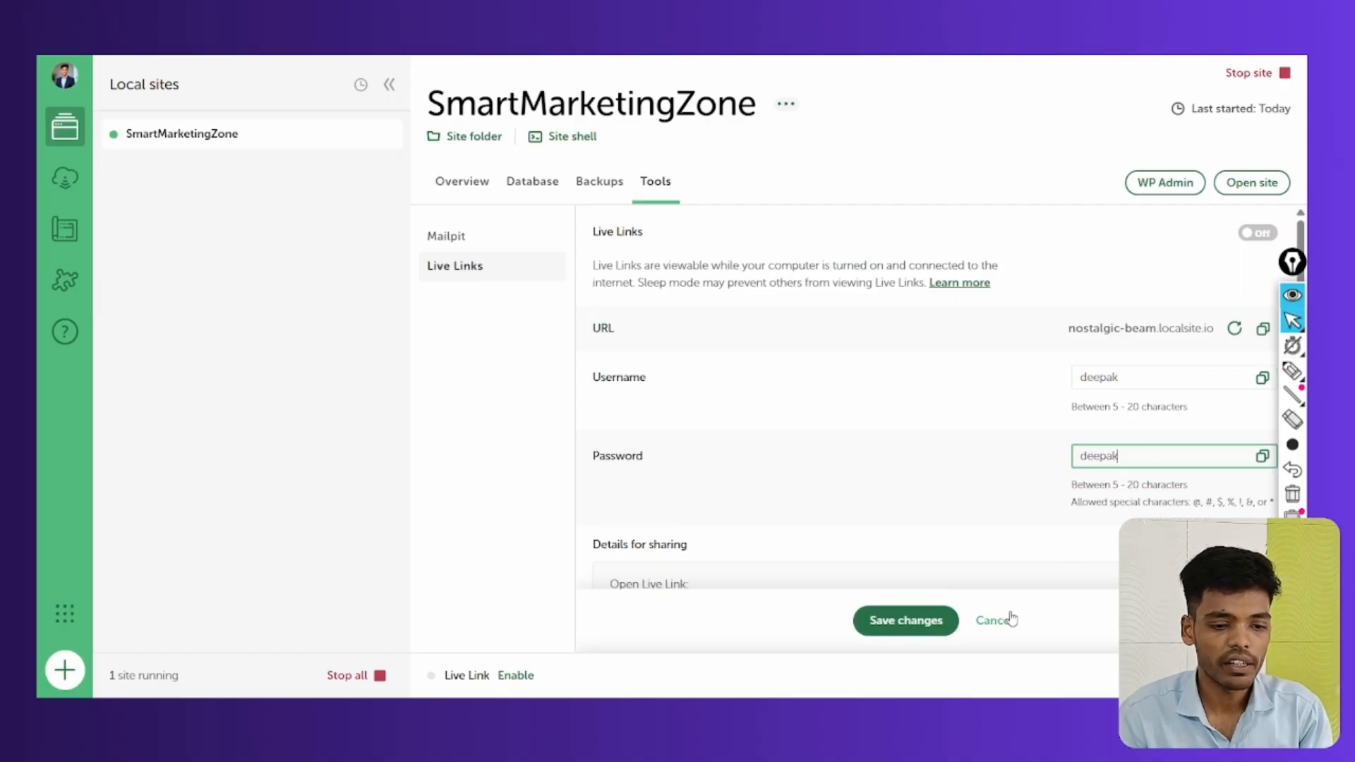
click(908, 621)
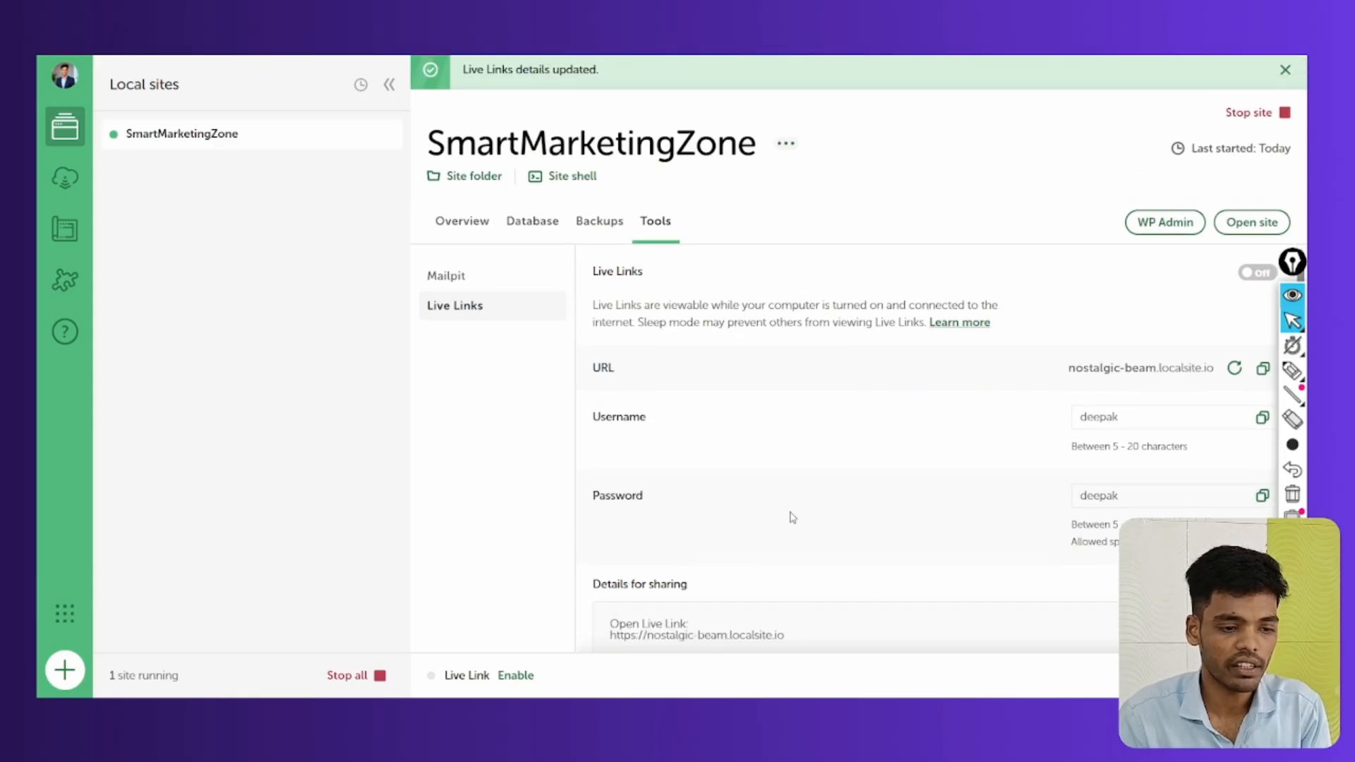
Re-enable the Live Link and copy its nostalgic-beam.localsite.io URL
click(467, 224)
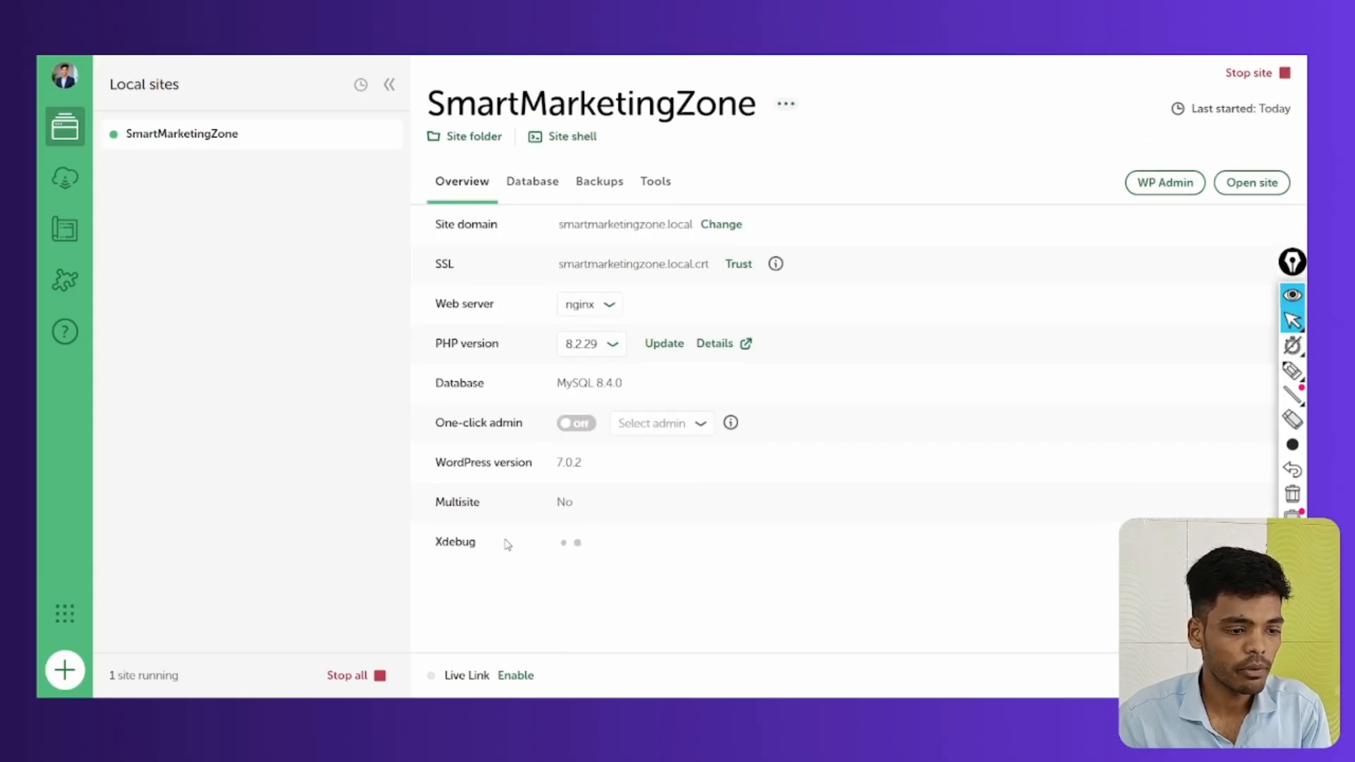
click(515, 677)
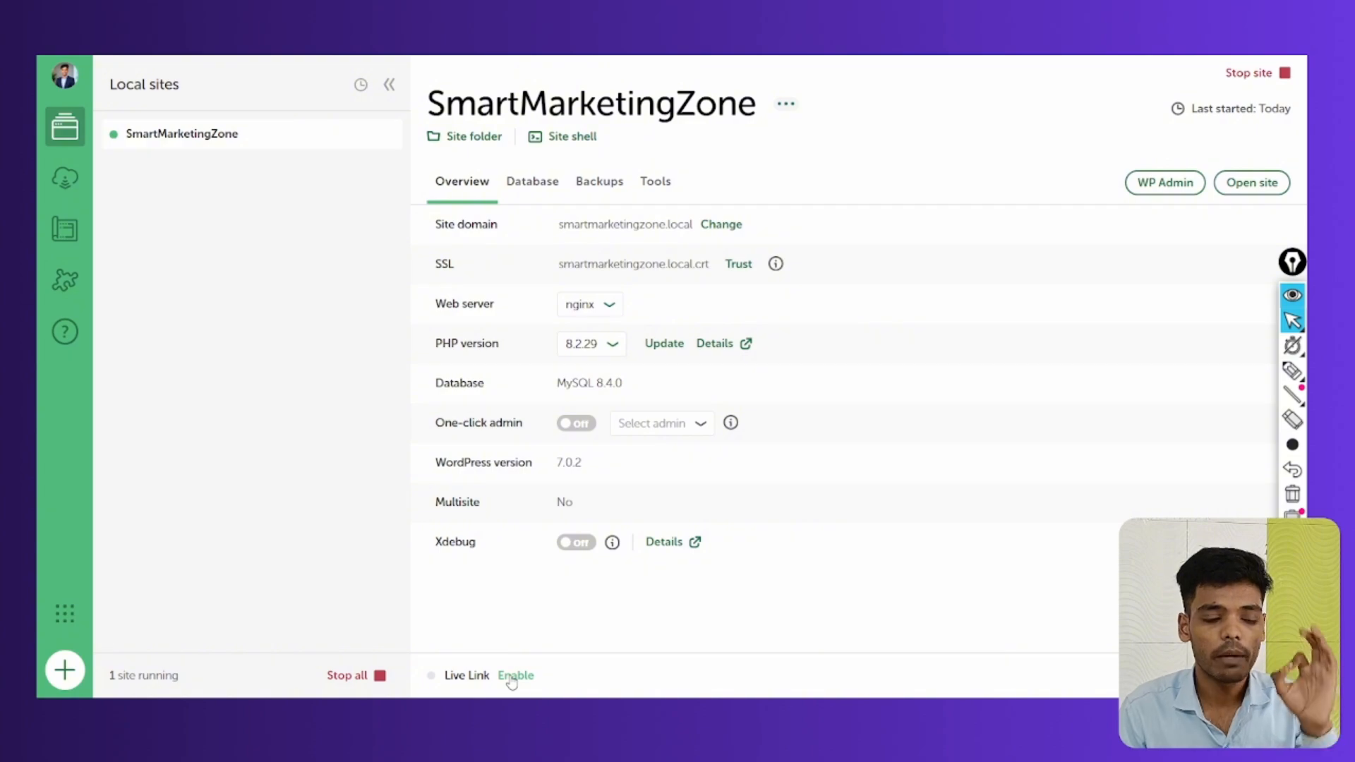
click(514, 677)
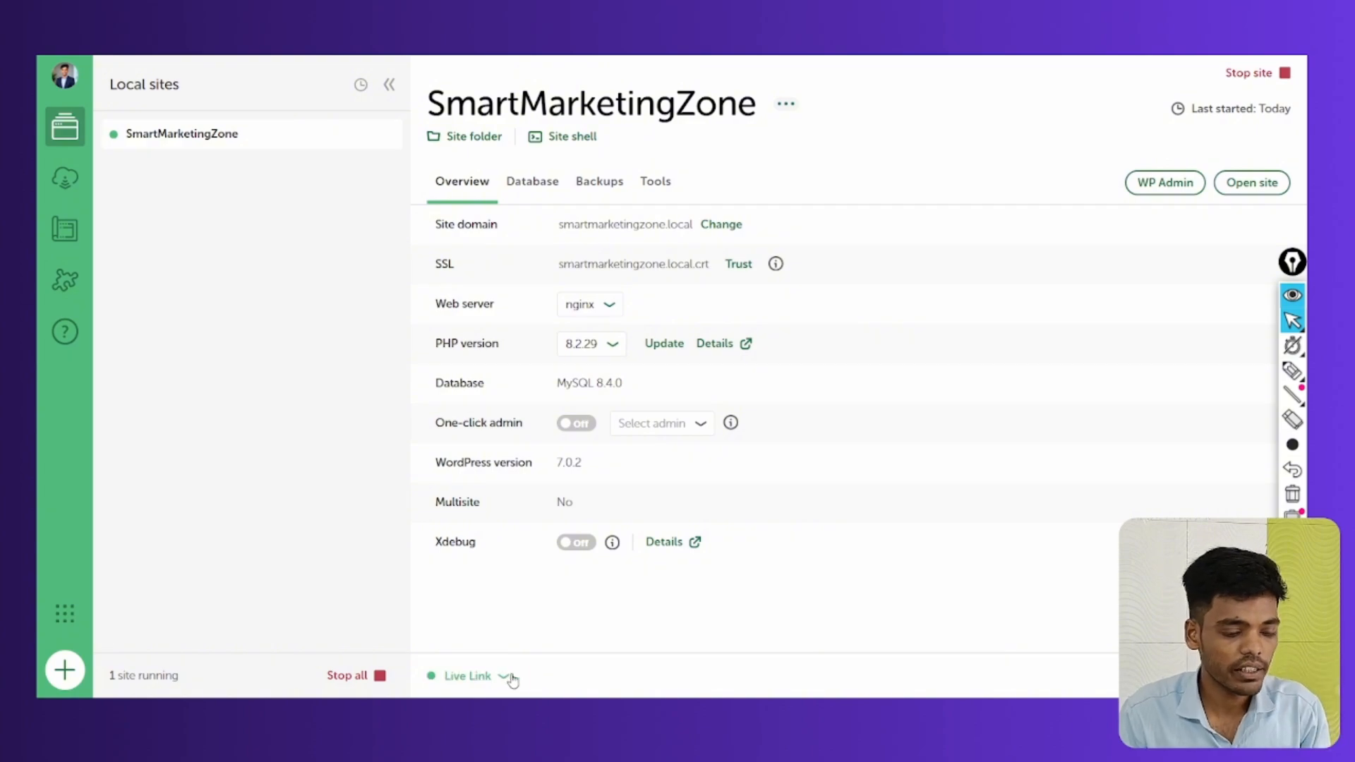
click(462, 679)
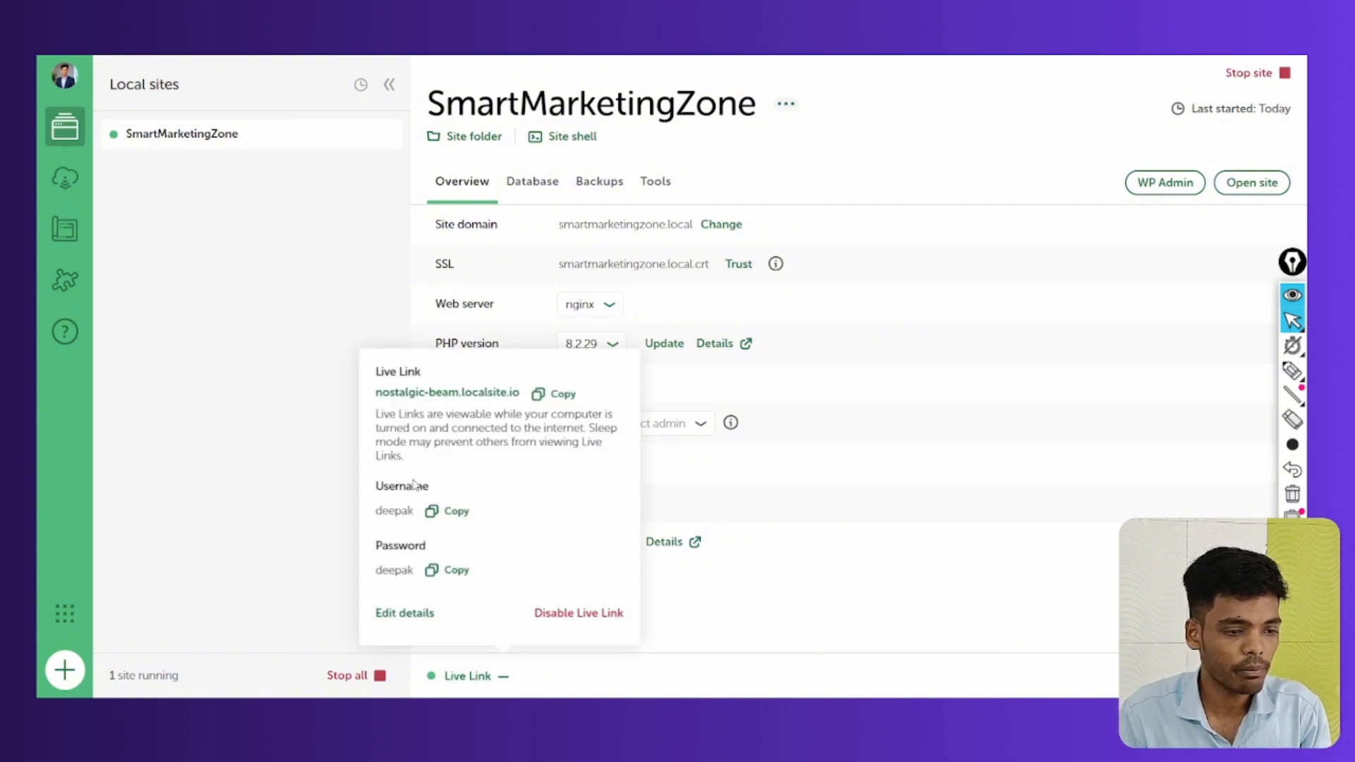
click(553, 396)
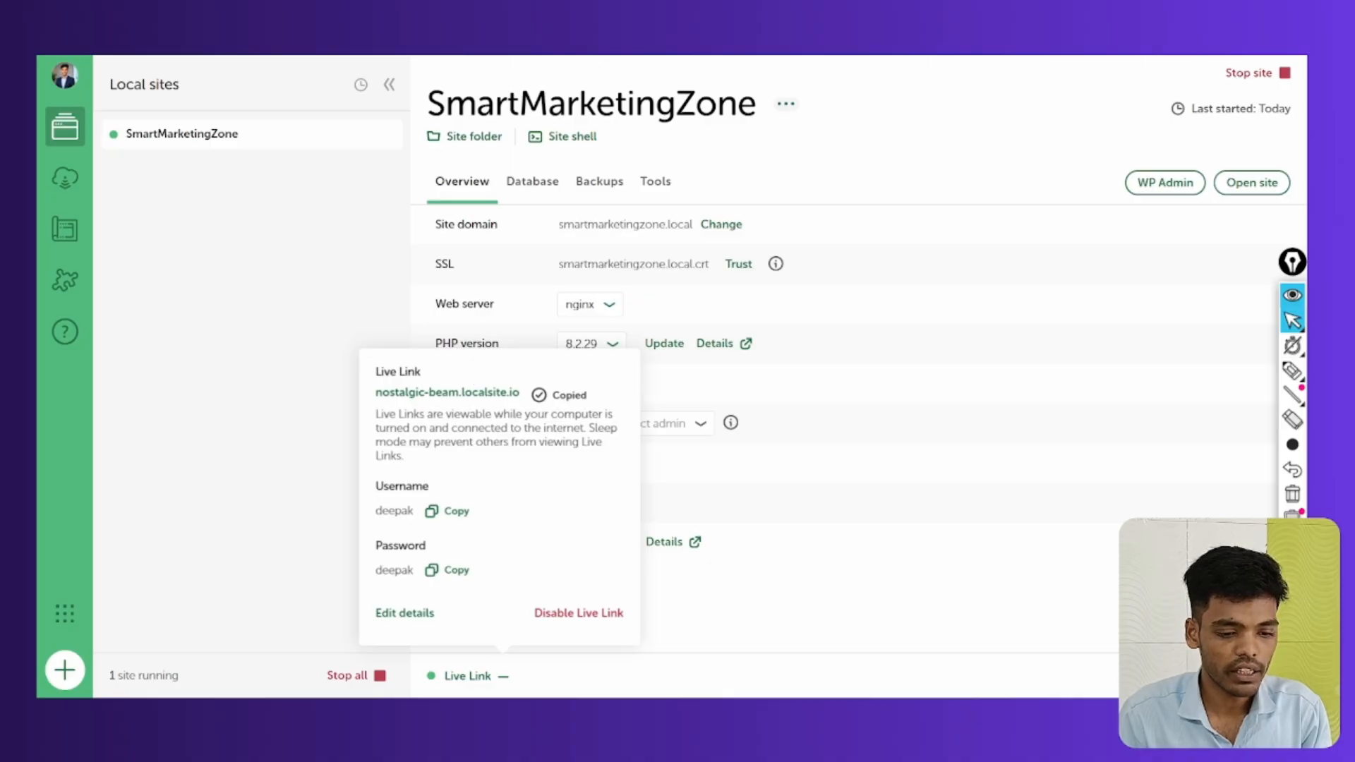
mouse_move(935, 696)
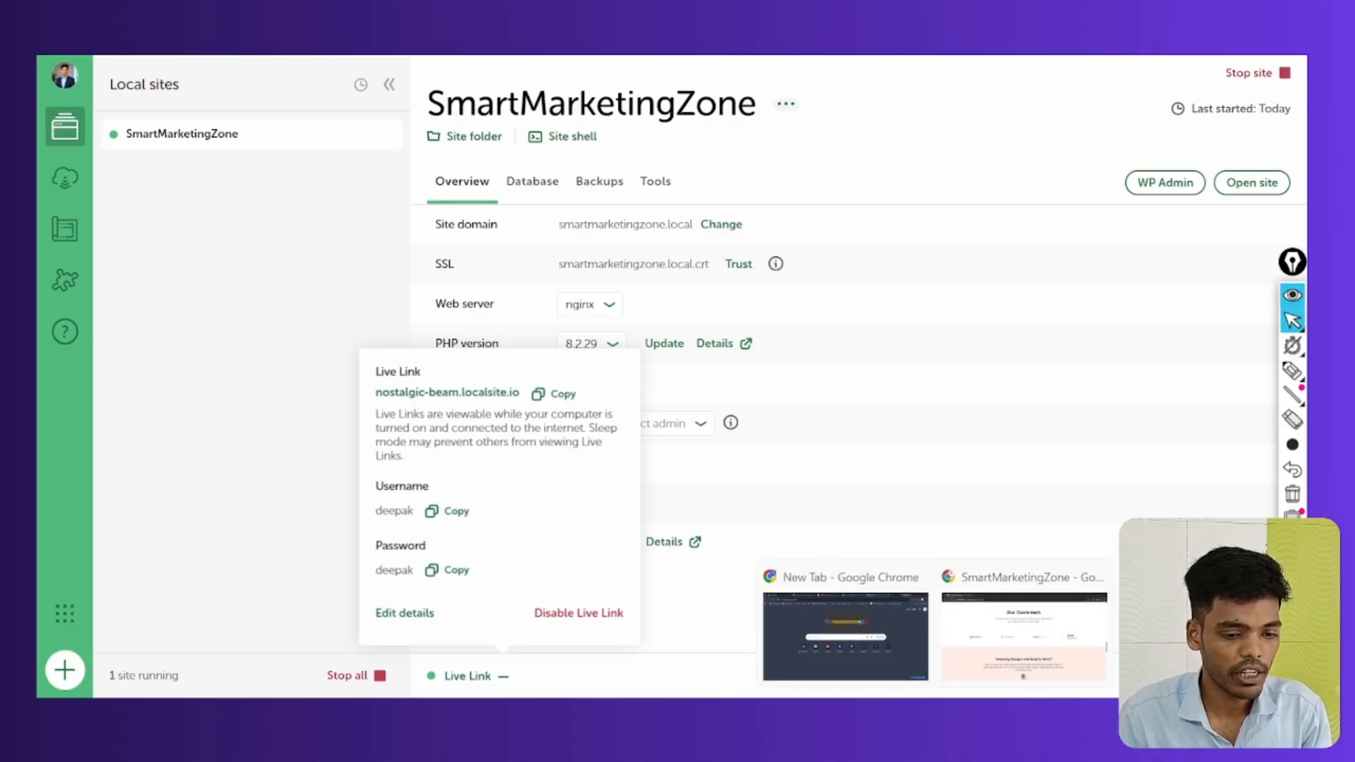
click(988, 635)
Load the copied Live Link in a new incognito tab and sign in with the new credentials
key(ctrl+t)
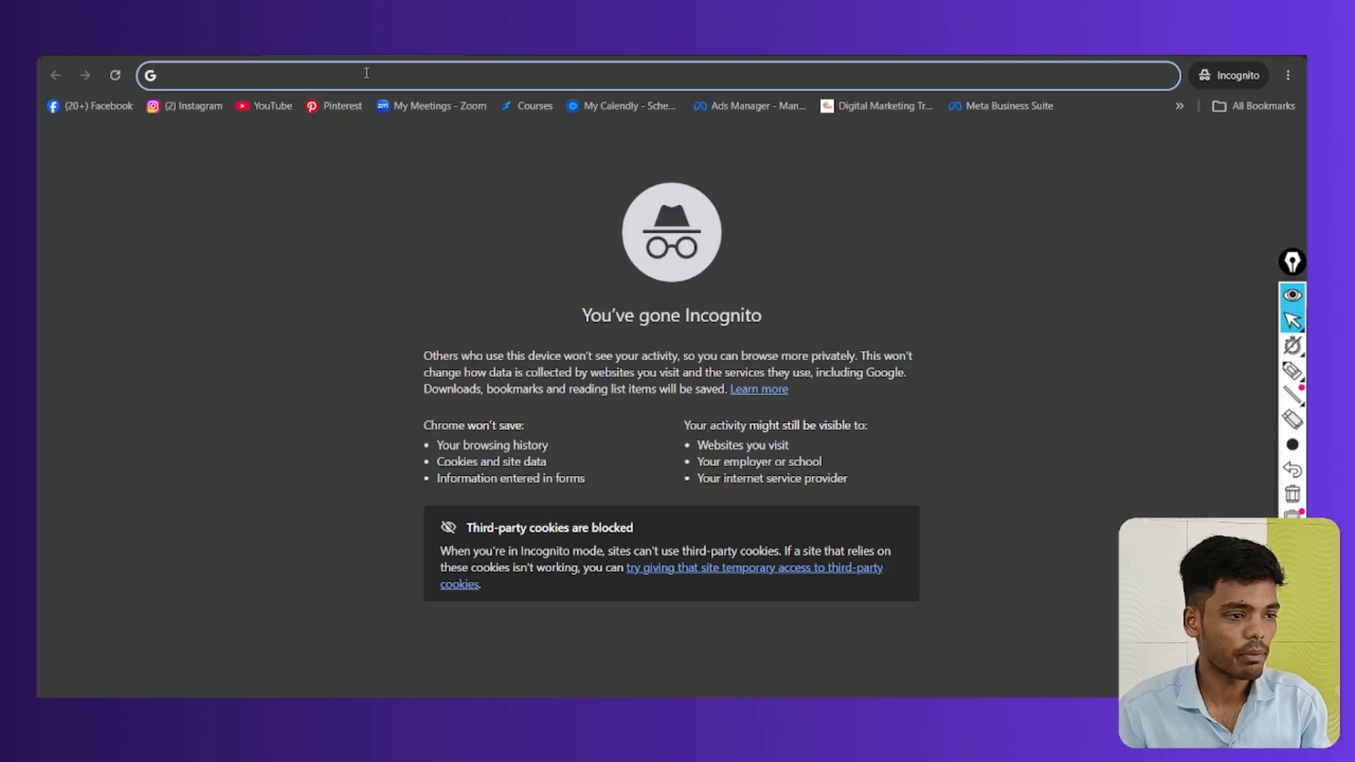
key(ctrl+v)
key(Return)
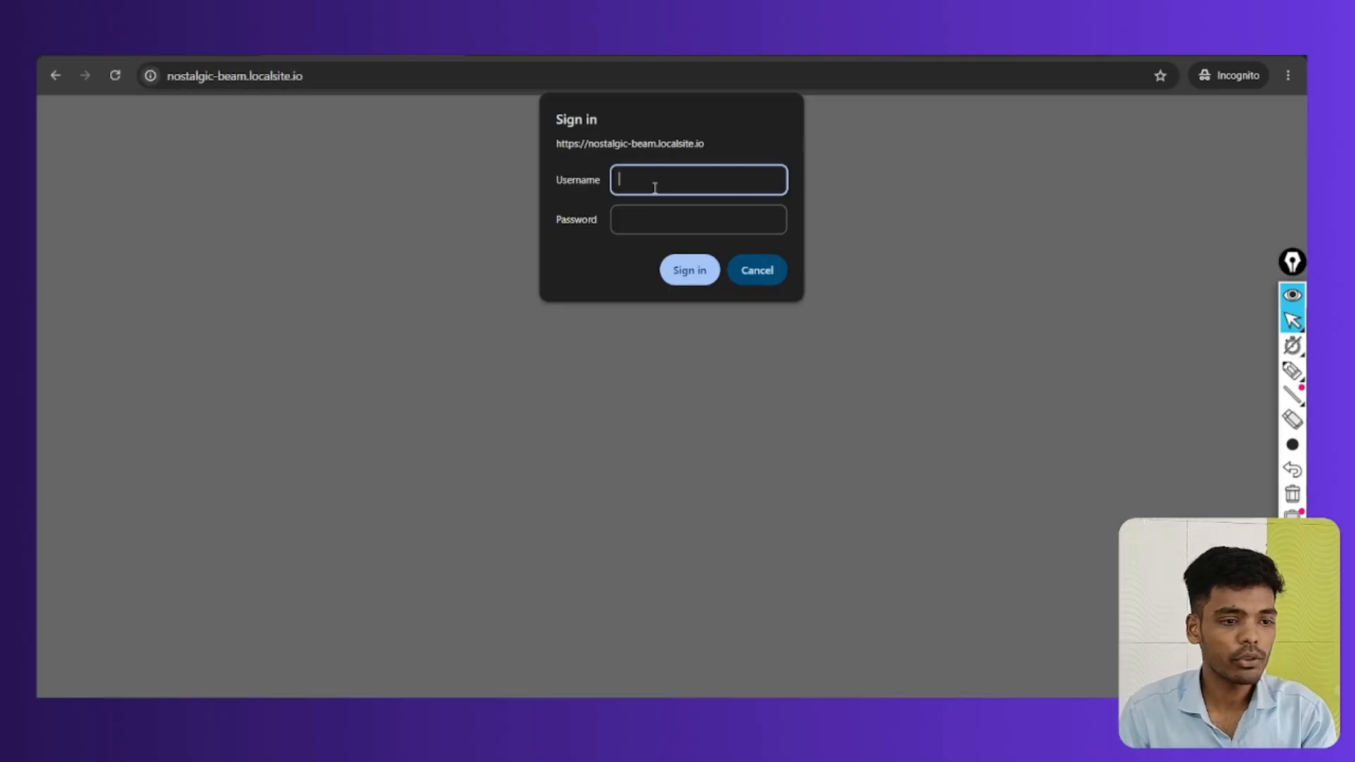
text(deepak)
key(Tab)
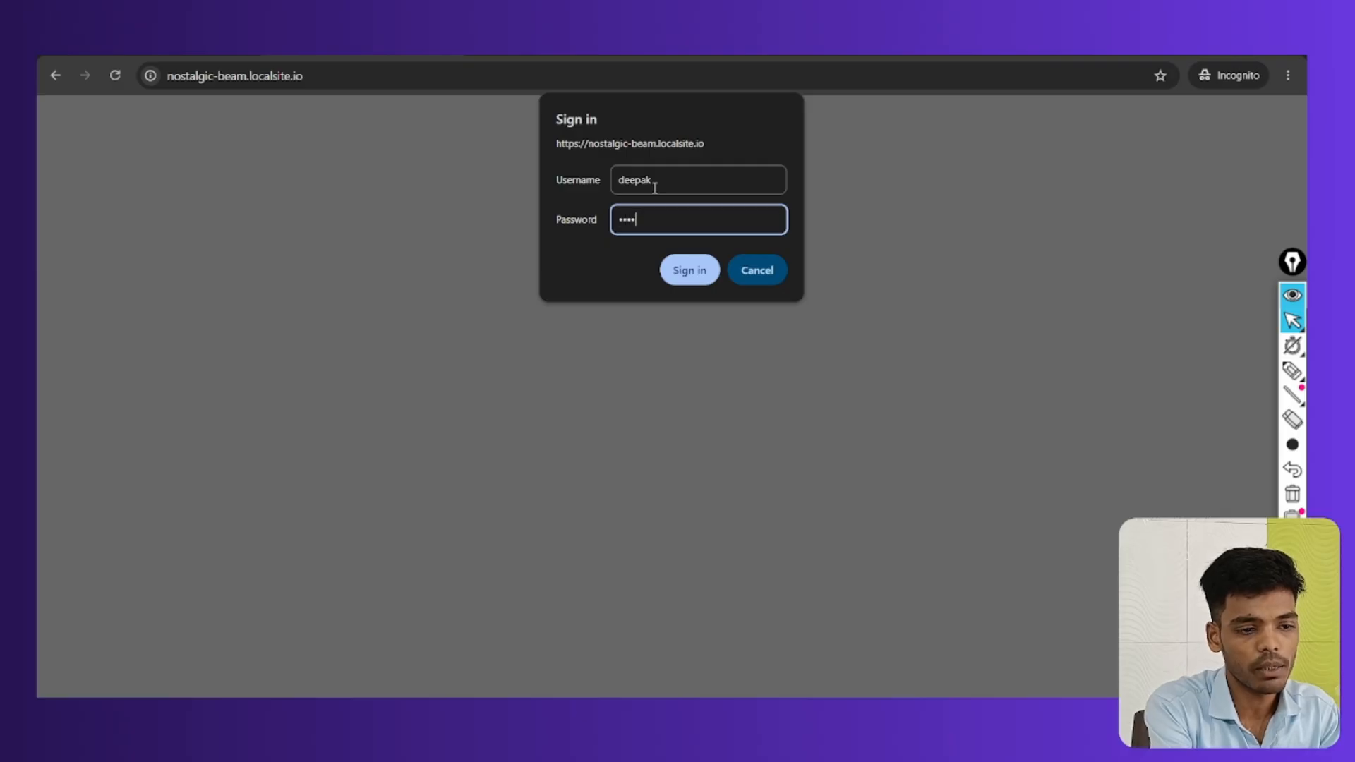
click(690, 270)
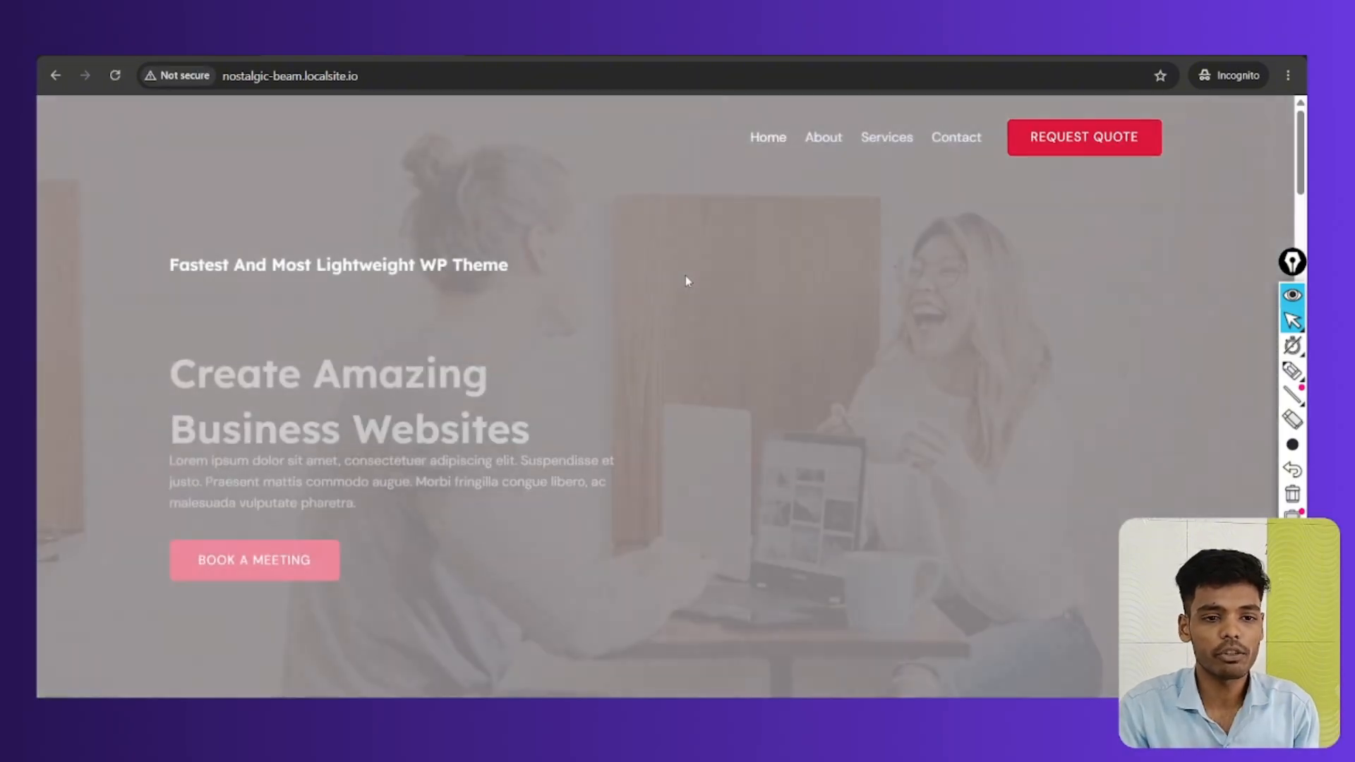
Scroll the shared homepage down and back up, then return to Local's Live Link details
scroll(668, 363, down, 20)
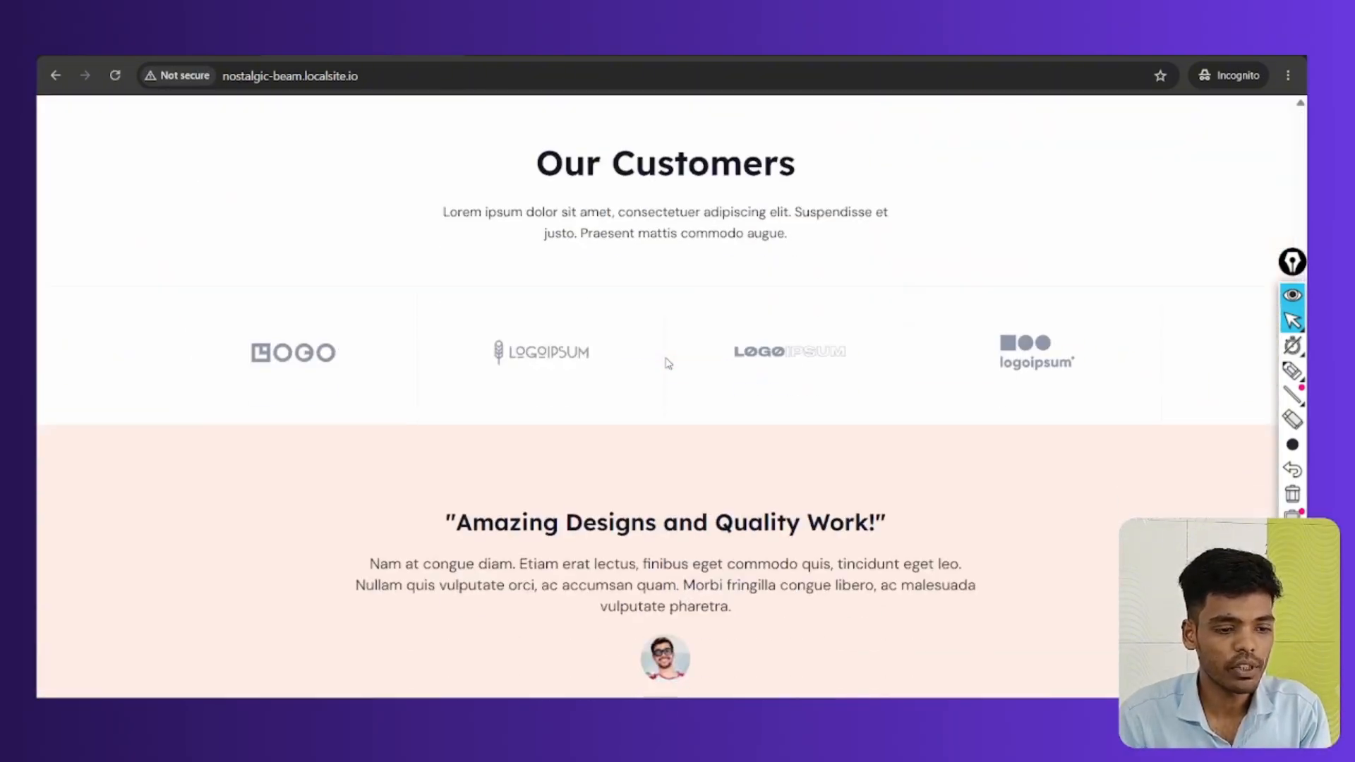
scroll(668, 363, up, 20)
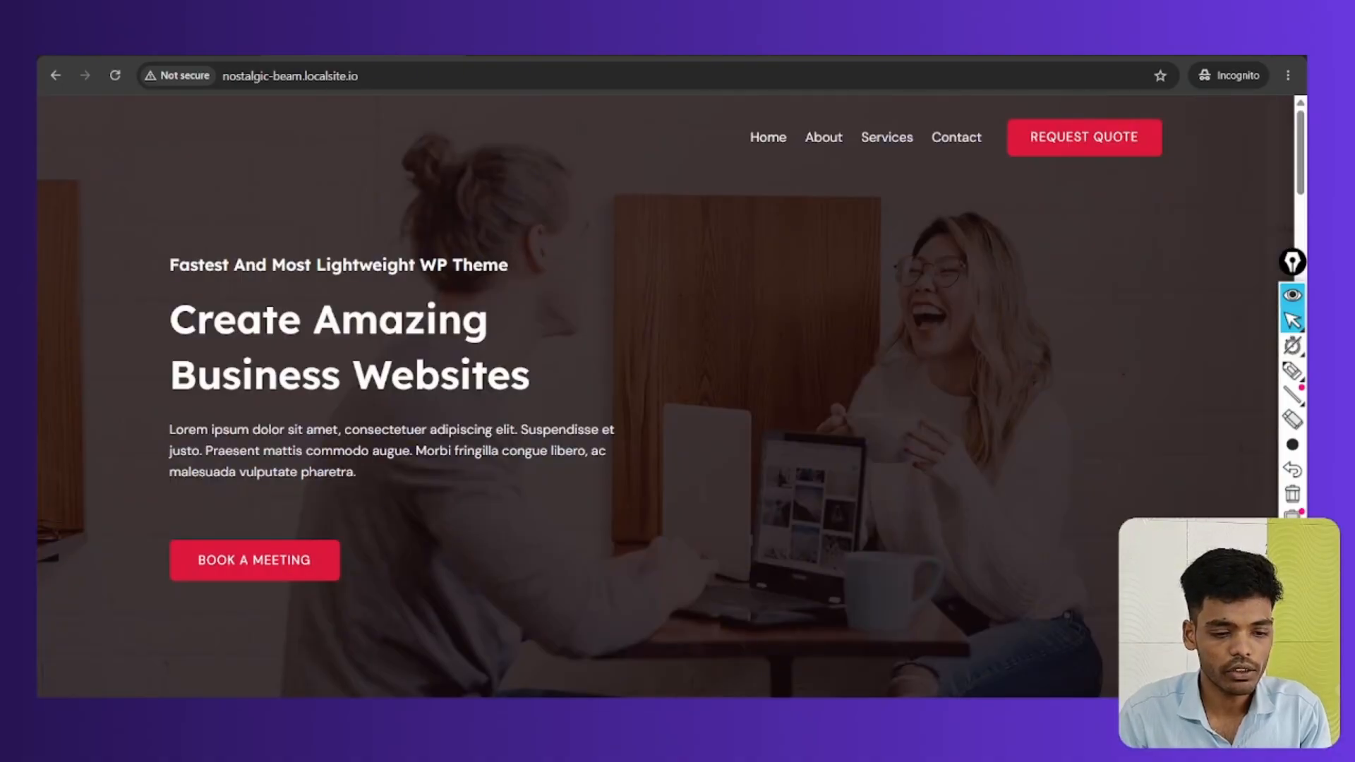
click(985, 661)
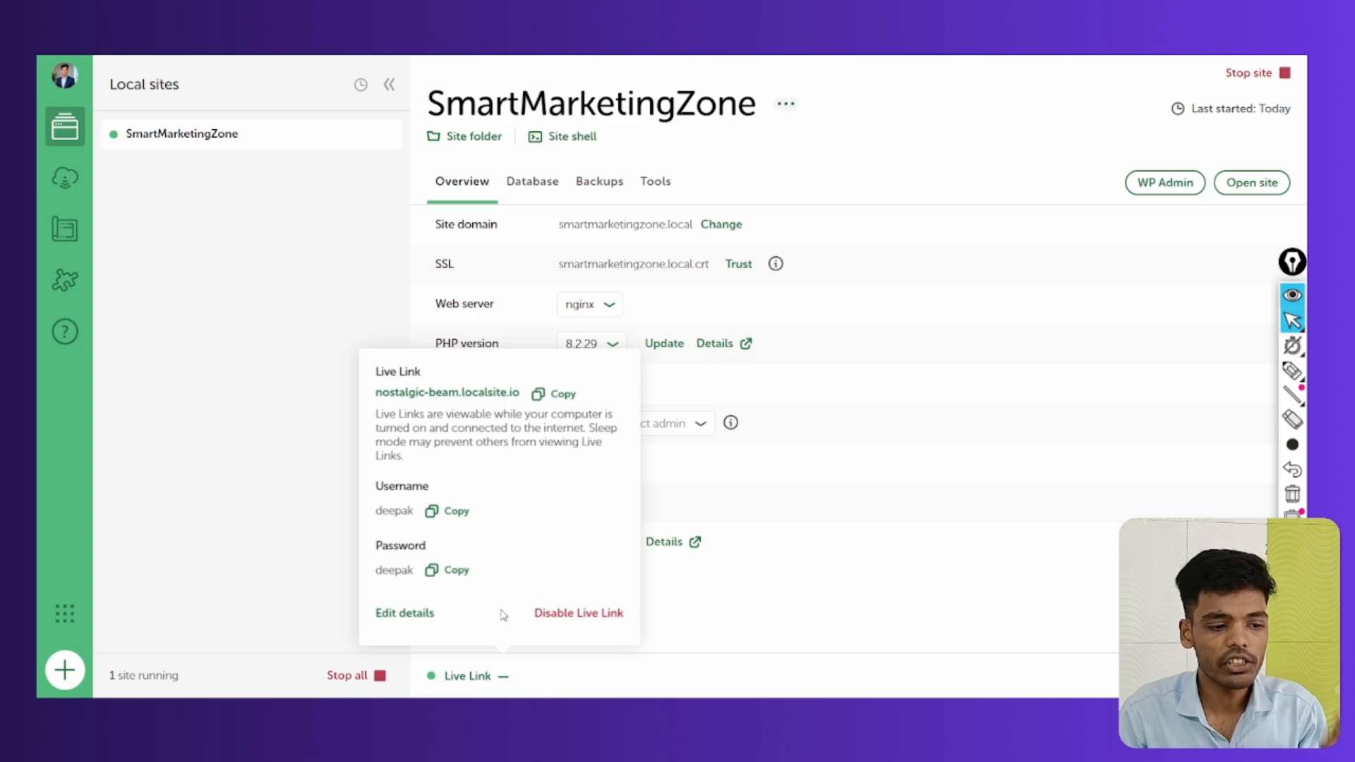
Disable the Live Link and stop the SmartMarketingZone site, leaving 0 sites running
click(579, 613)
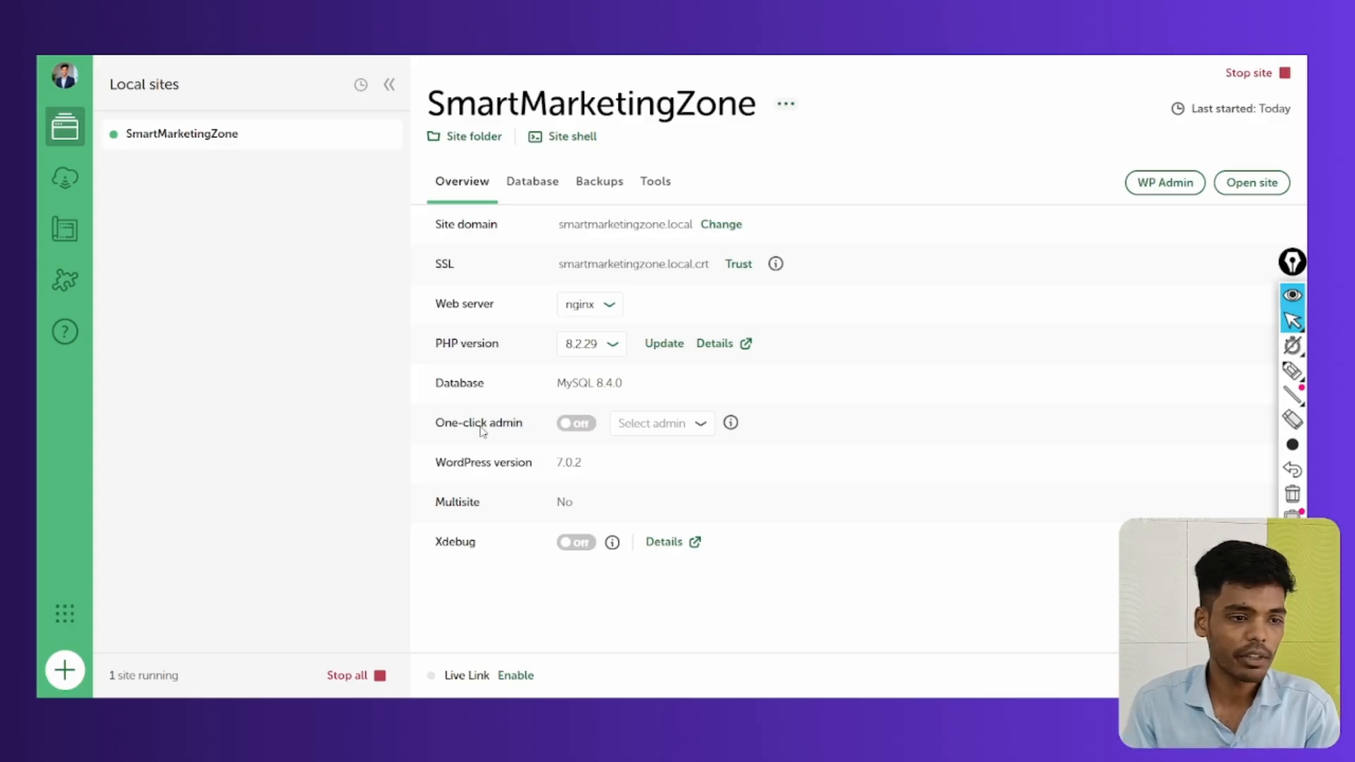
click(1292, 370)
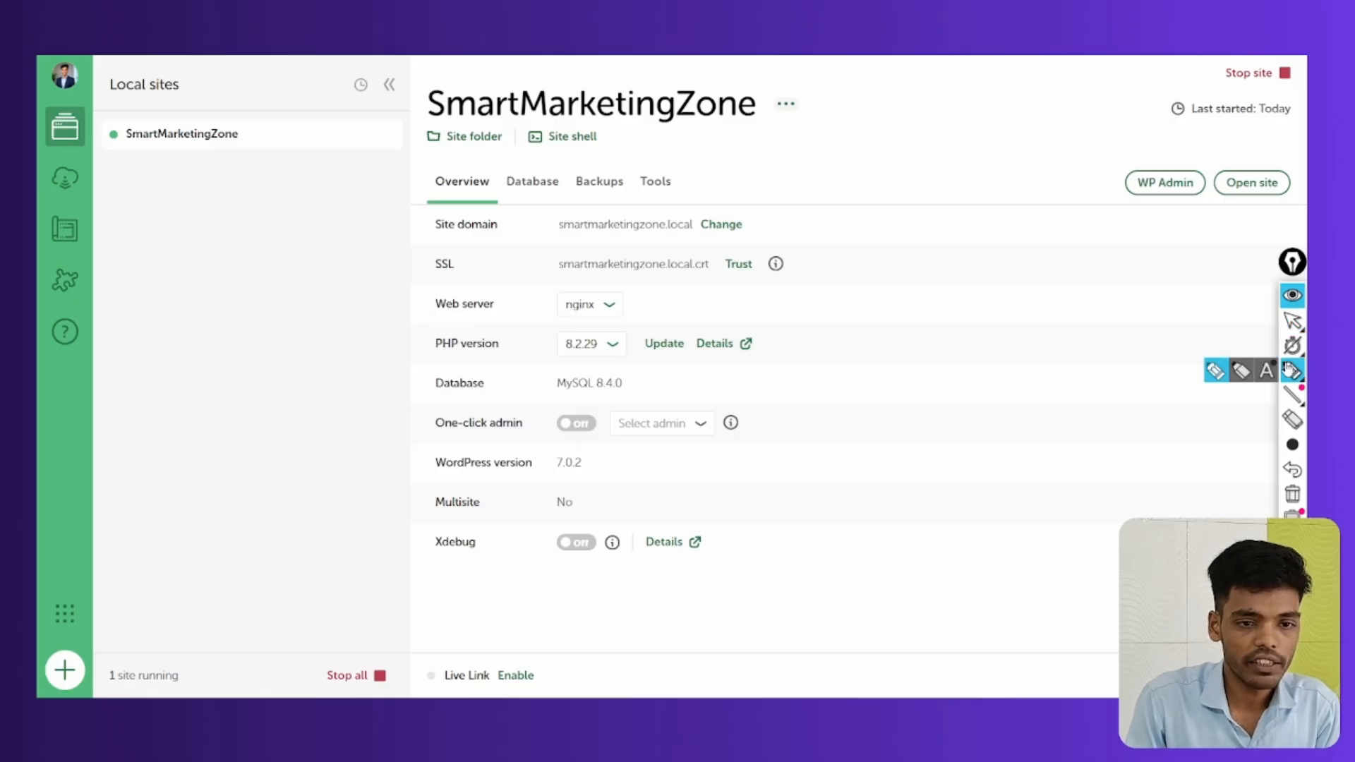
mouse_move(1253, 71)
mouse_down()
mouse_move(1221, 92)
mouse_move(1302, 63)
mouse_move(1246, 56)
mouse_up()
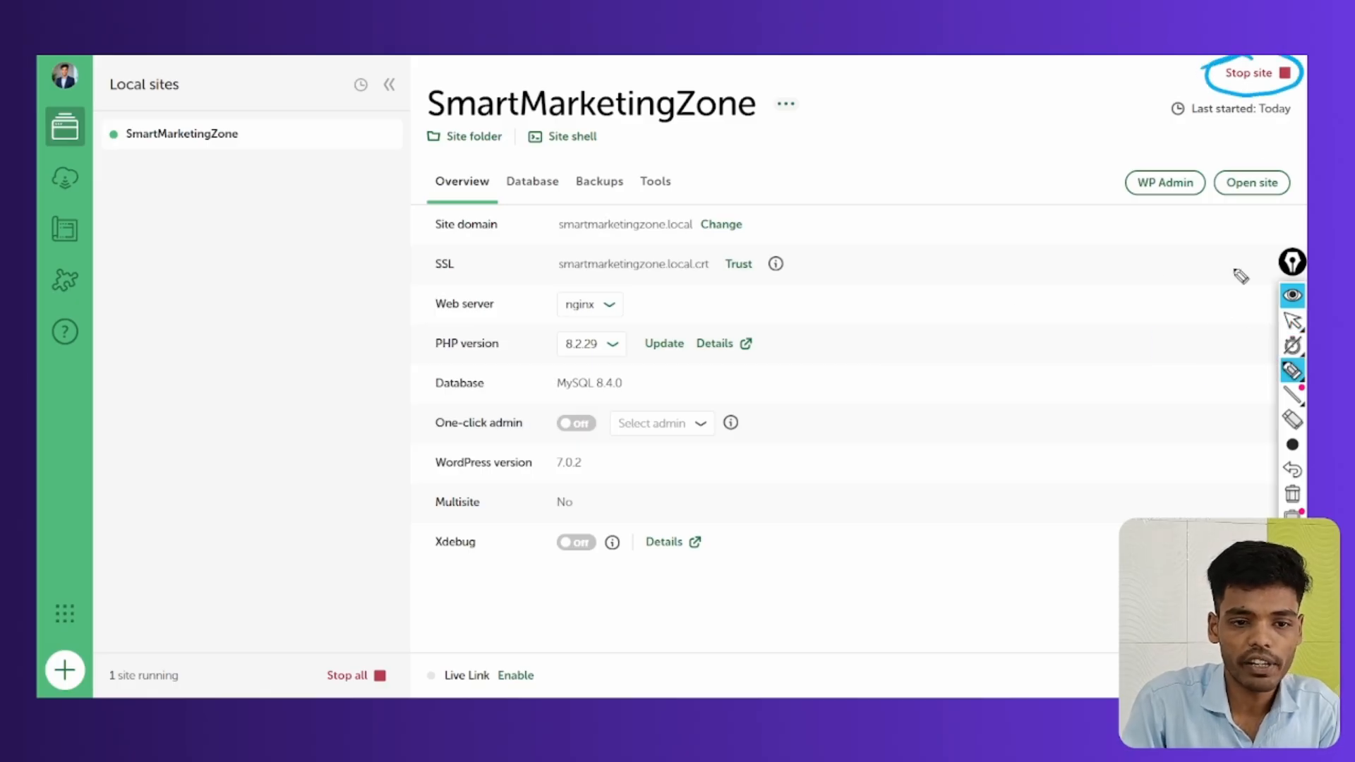
click(1291, 322)
click(1249, 73)
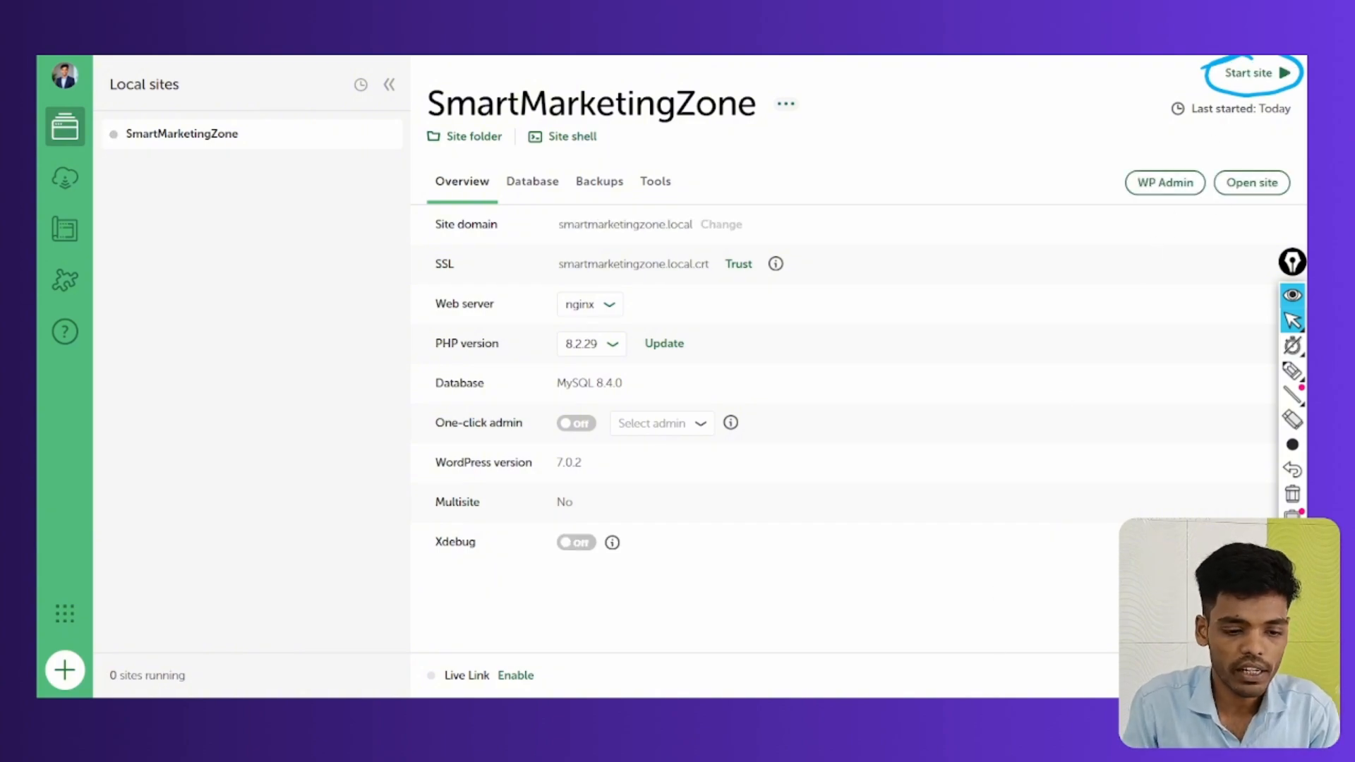
Reload the Live Link address in the incognito window, confirm it shows a 404, then return to Local
click(967, 645)
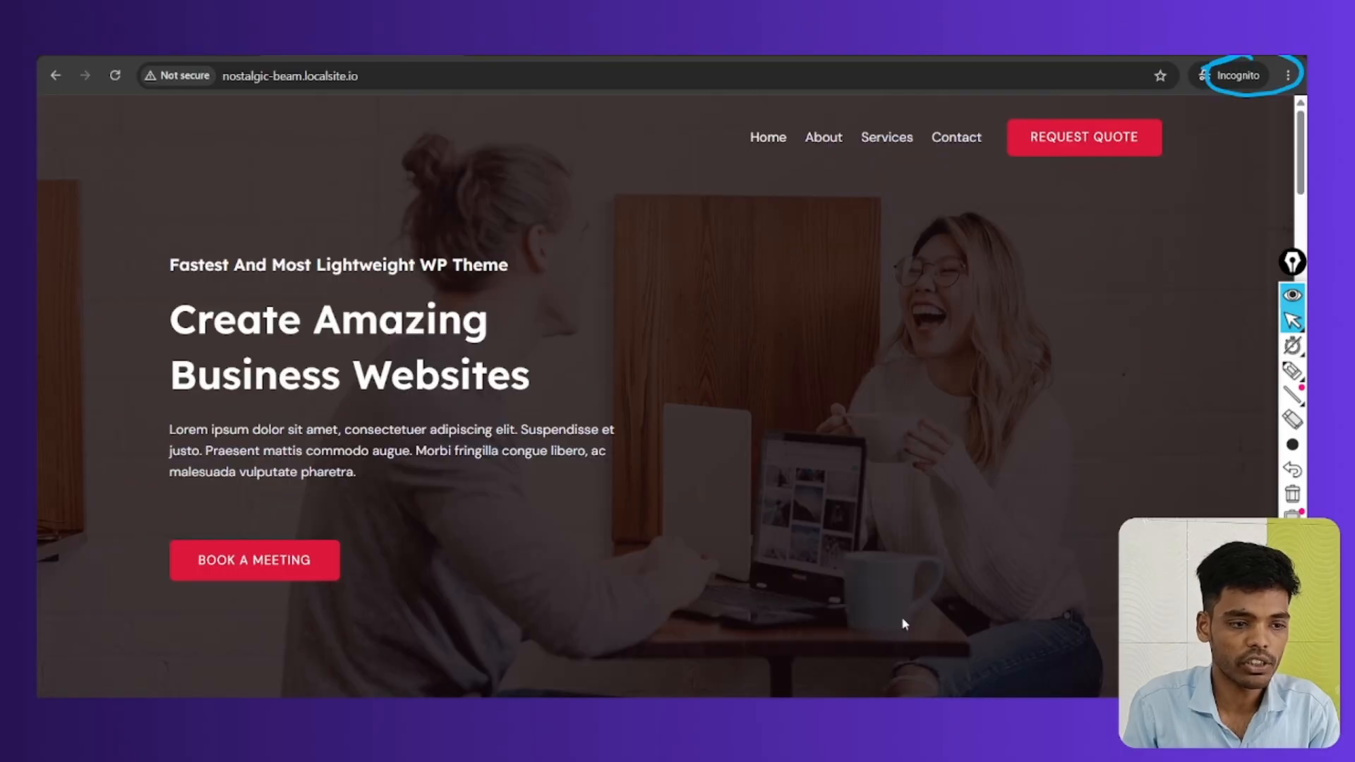
click(115, 76)
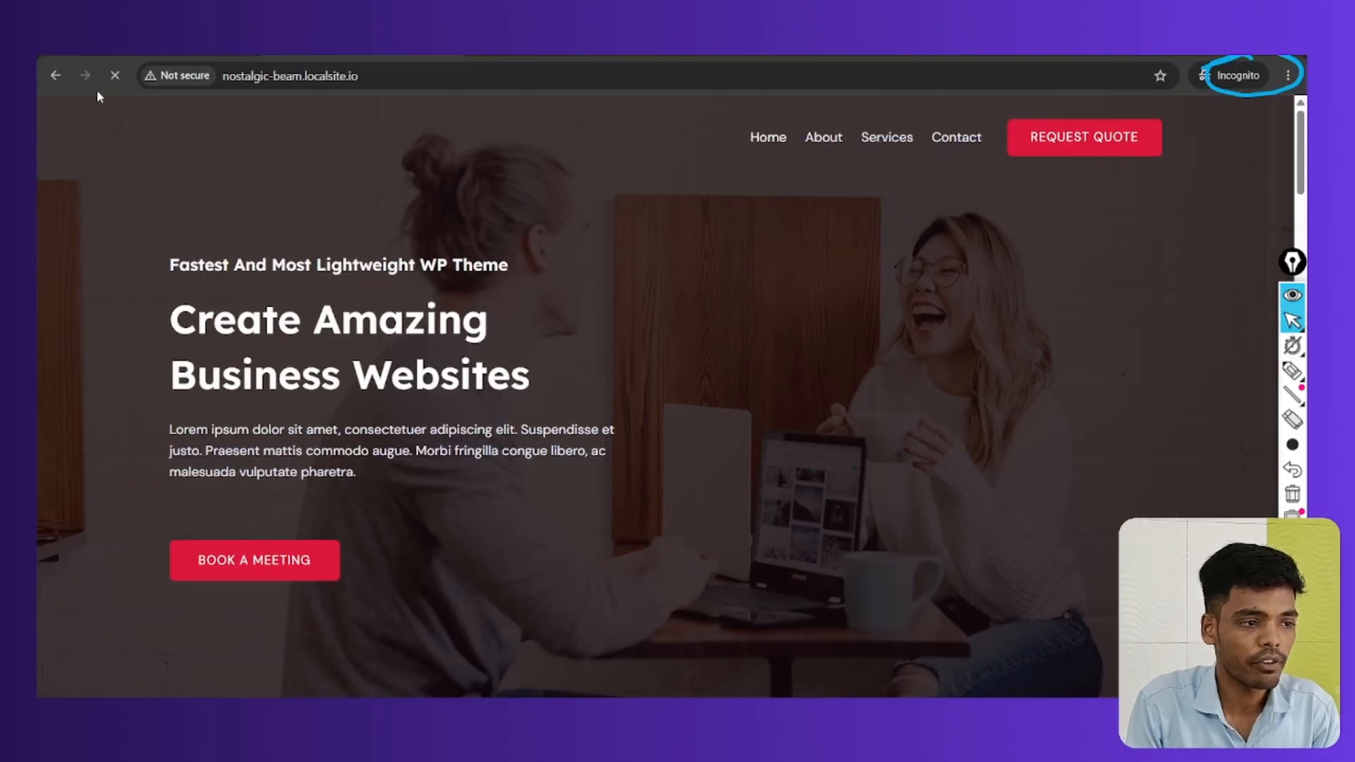
click(1293, 370)
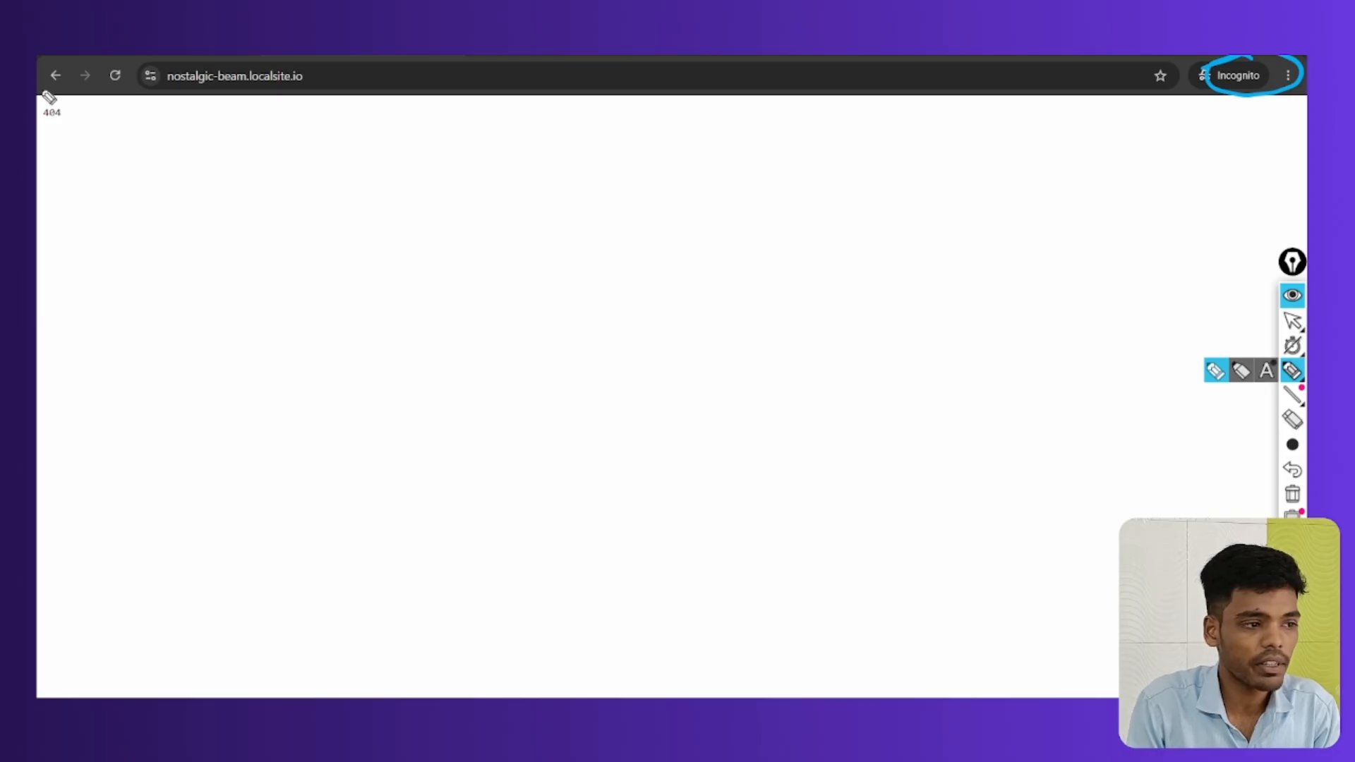
drag(50, 105, 321, 265)
mouse_move(344, 232)
mouse_down()
mouse_move(341, 248)
mouse_move(388, 256)
mouse_up()
drag(397, 191, 368, 187)
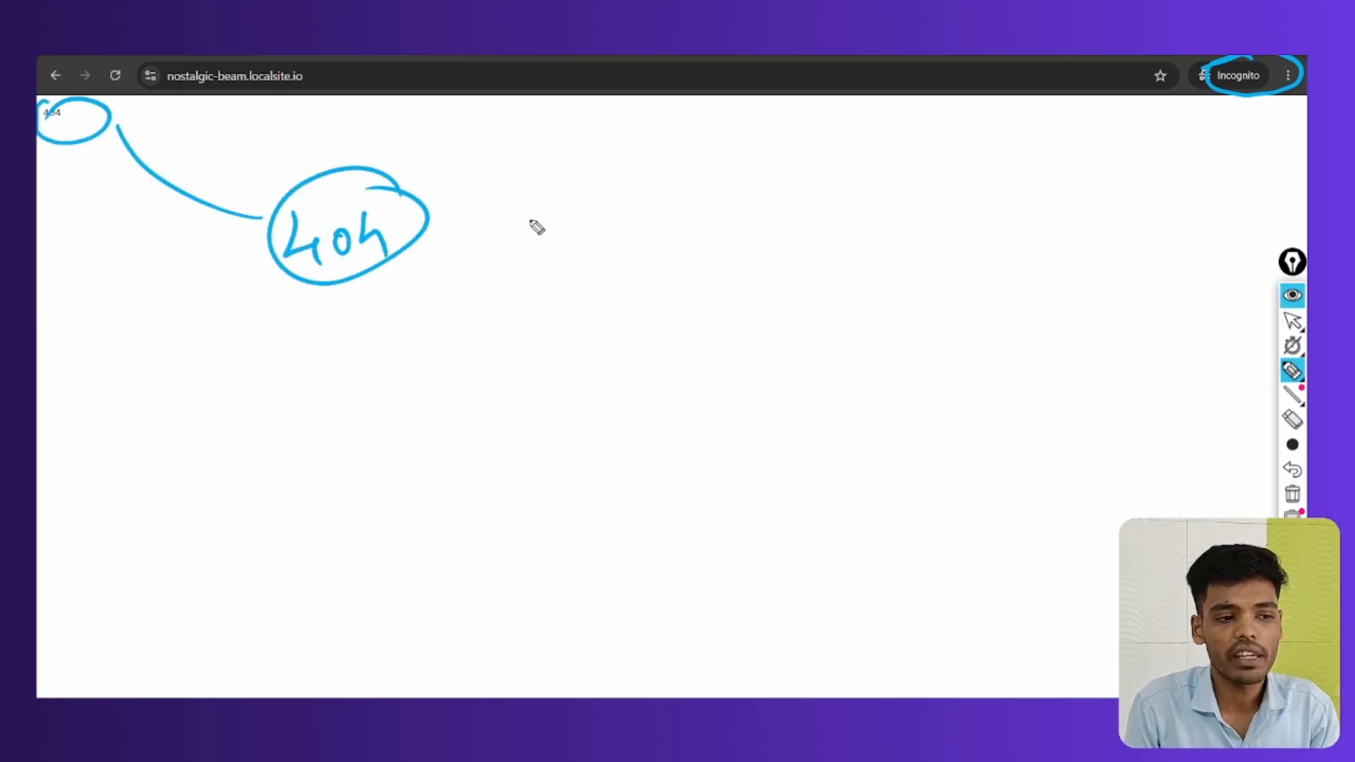
drag(530, 217, 579, 261)
drag(587, 209, 513, 274)
click(1293, 494)
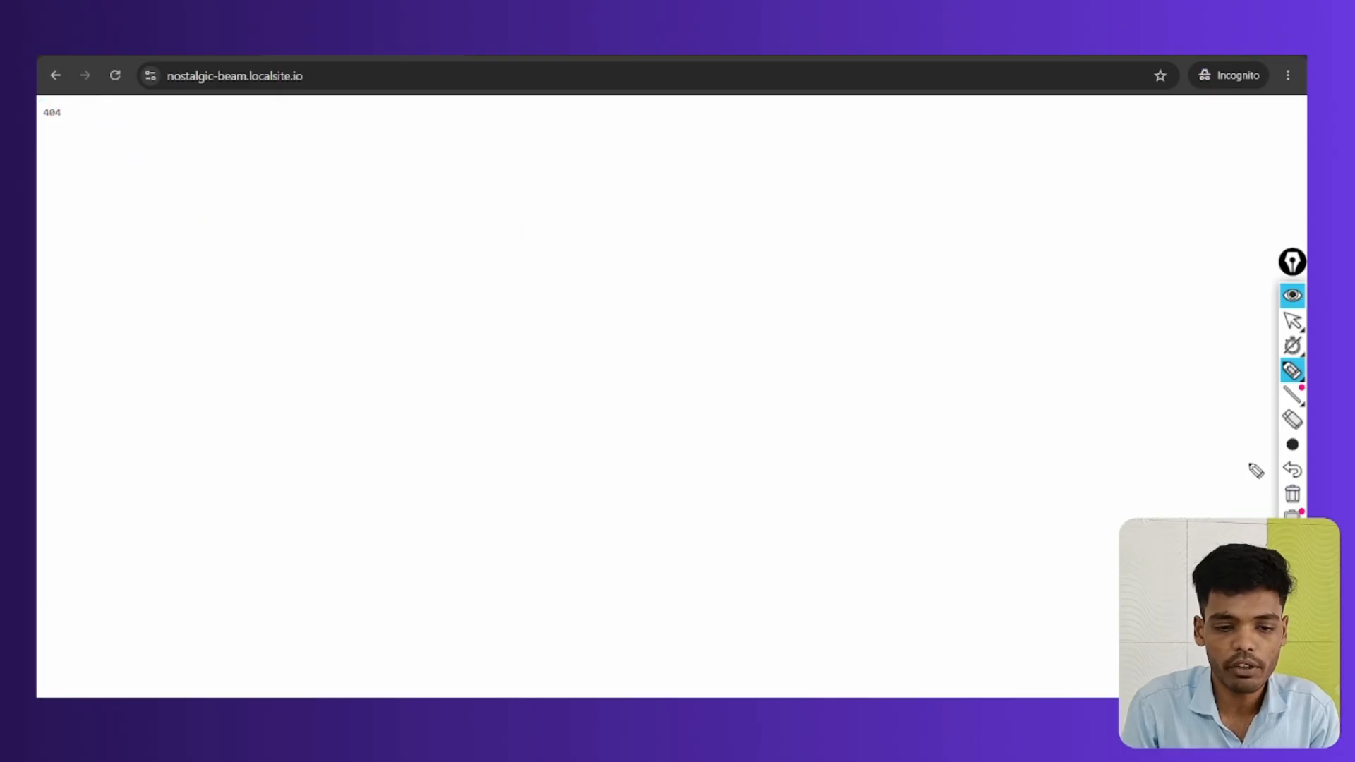
click(1292, 321)
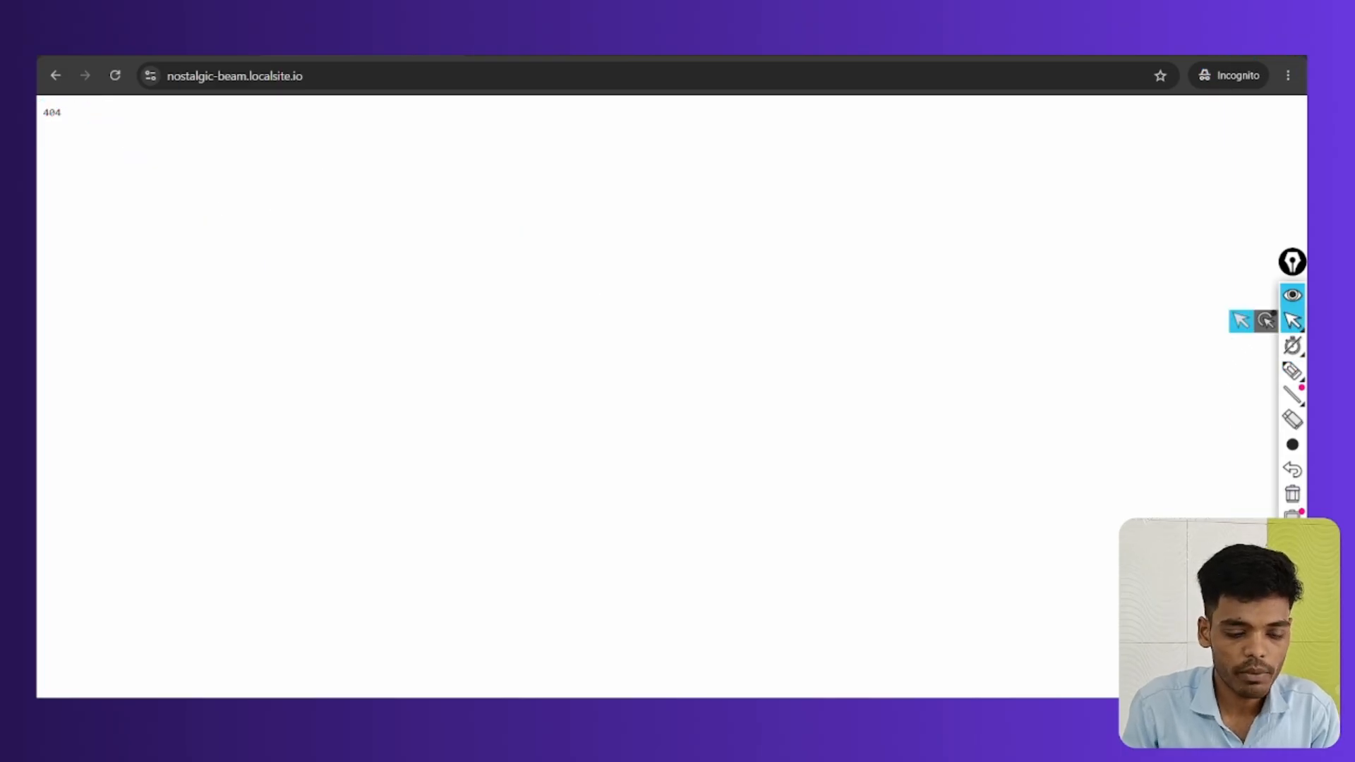
click(1021, 580)
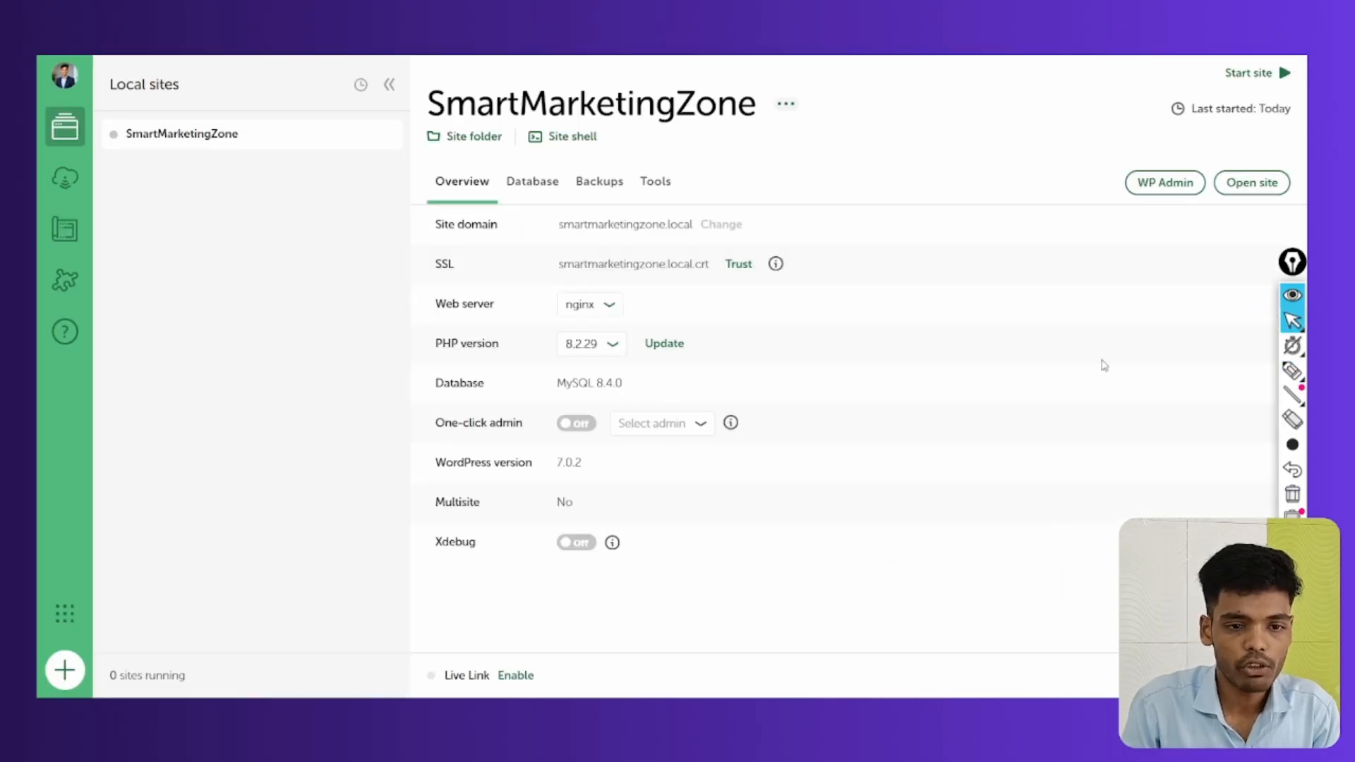
Start SmartMarketingZone again, then open its WordPress Dashboard and front page in the browser
click(1234, 74)
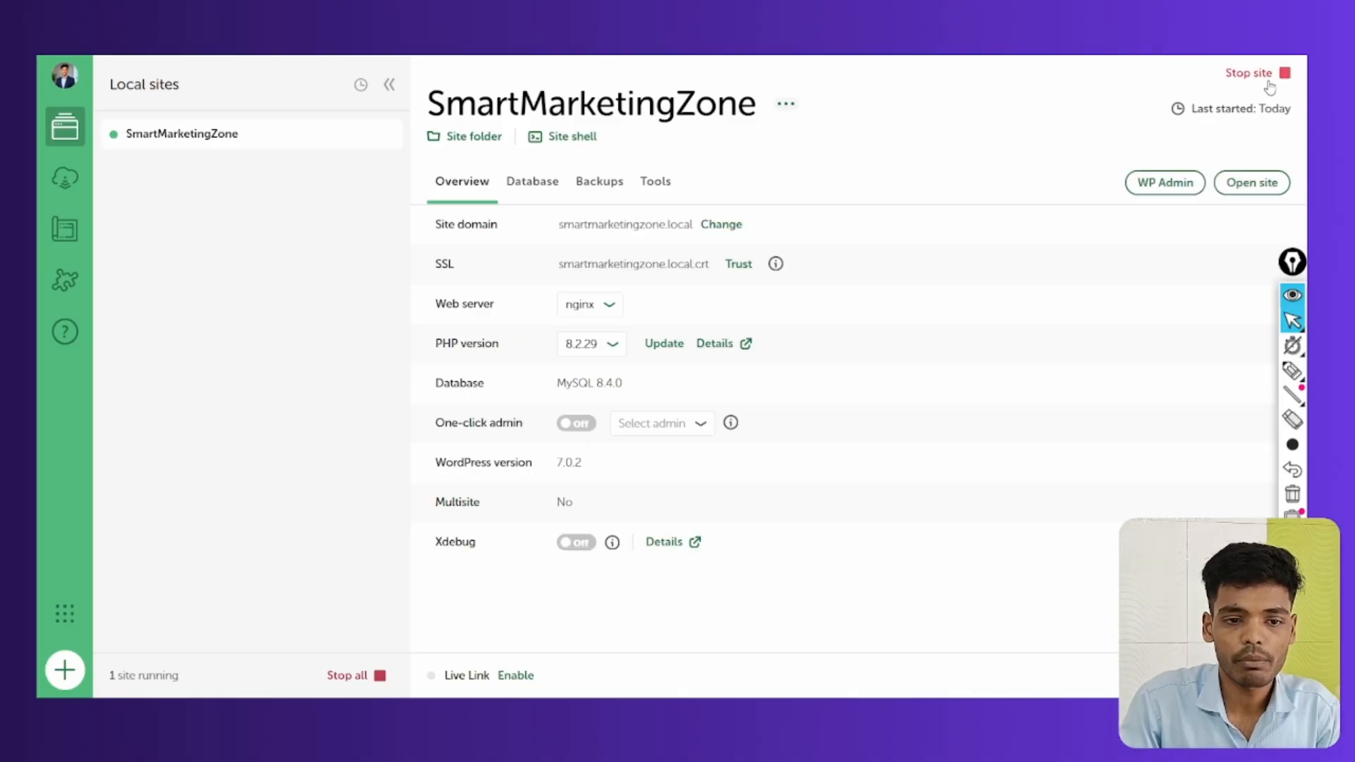
click(1293, 370)
mouse_move(166, 111)
mouse_down()
mouse_move(100, 142)
mouse_move(169, 114)
mouse_up()
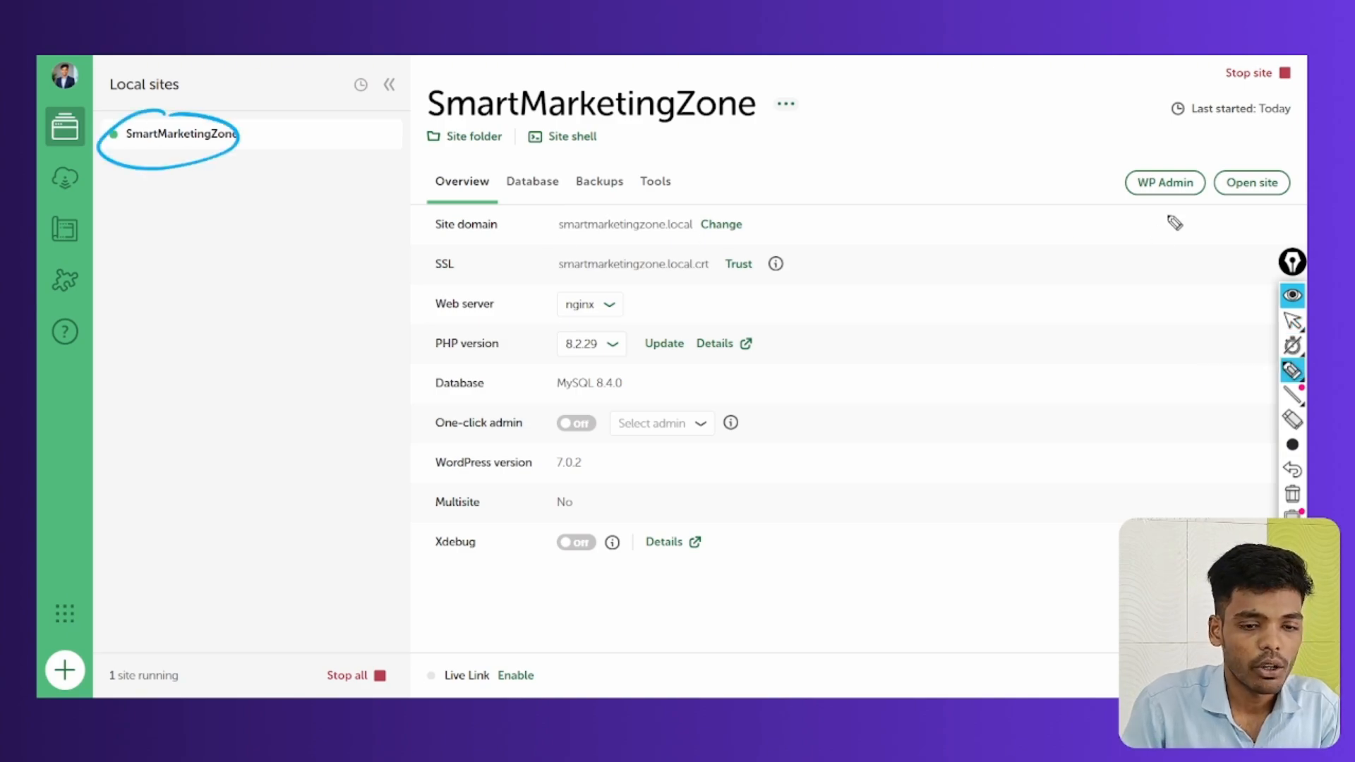
mouse_move(1165, 164)
mouse_down()
mouse_move(1137, 201)
mouse_move(1154, 185)
mouse_up()
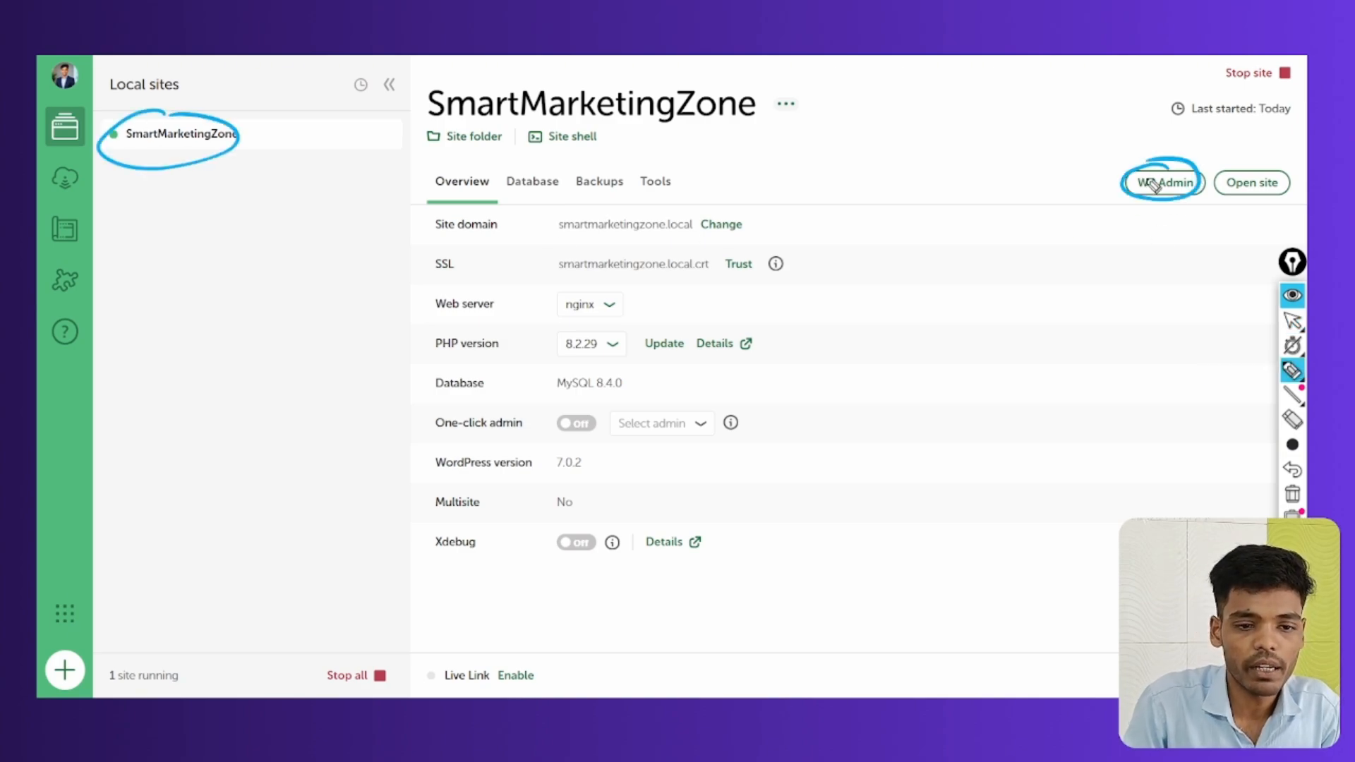
click(1293, 321)
click(1164, 182)
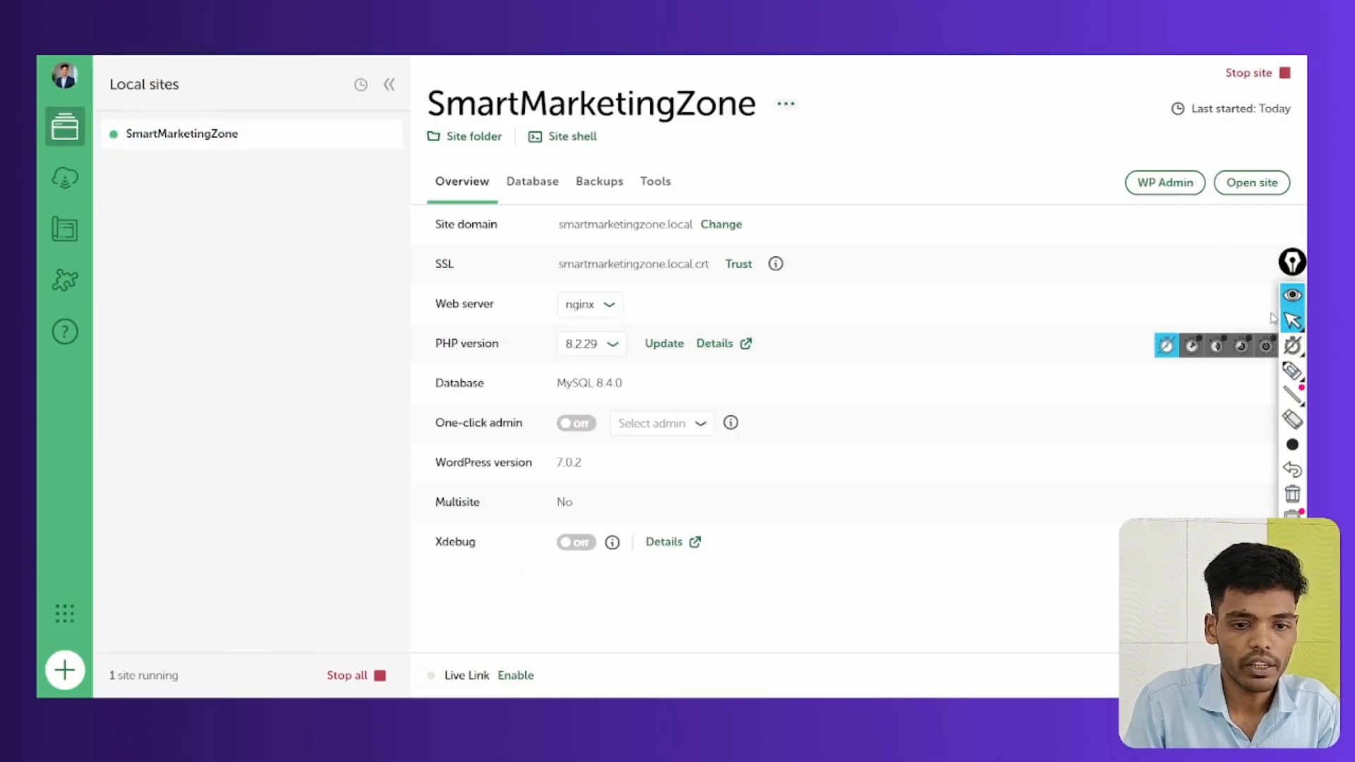
click(1247, 190)
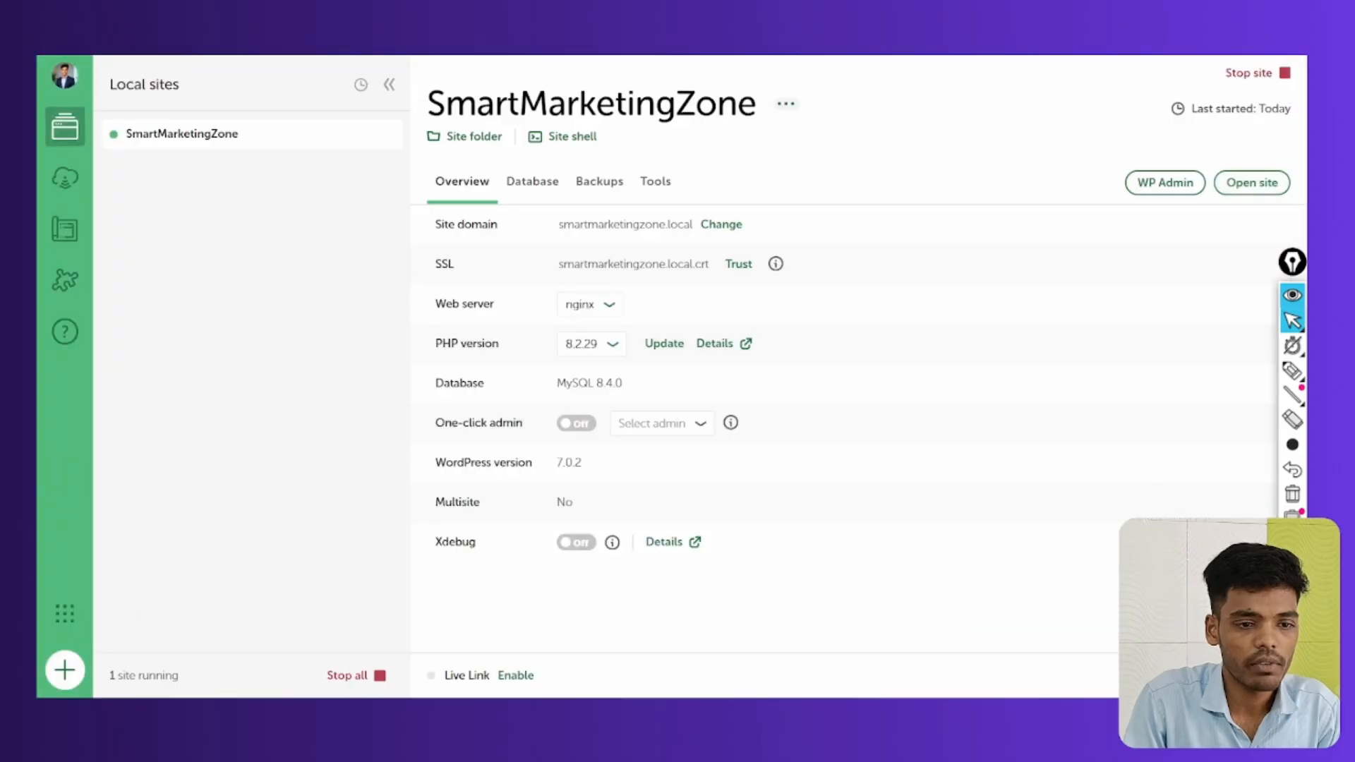
click(1292, 370)
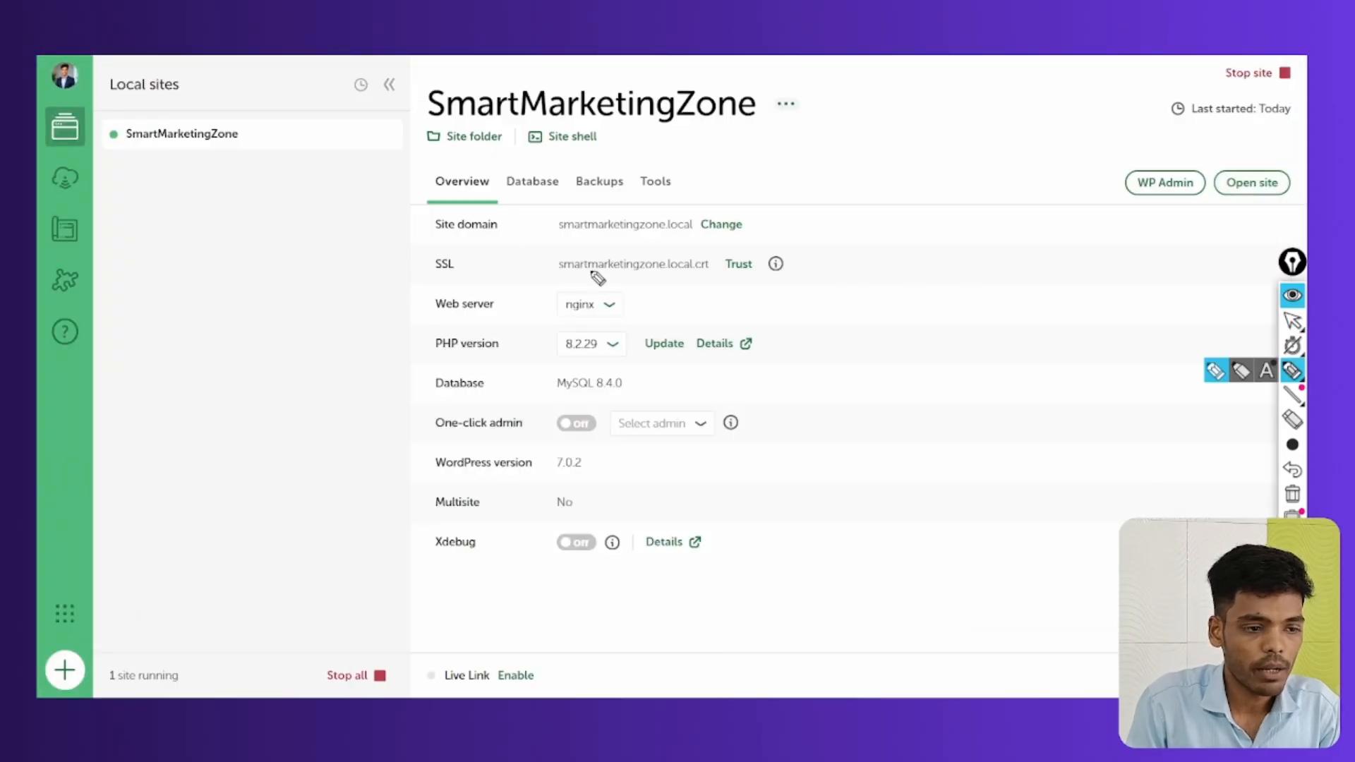
mouse_move(547, 239)
mouse_down()
mouse_move(692, 241)
mouse_move(693, 215)
mouse_up()
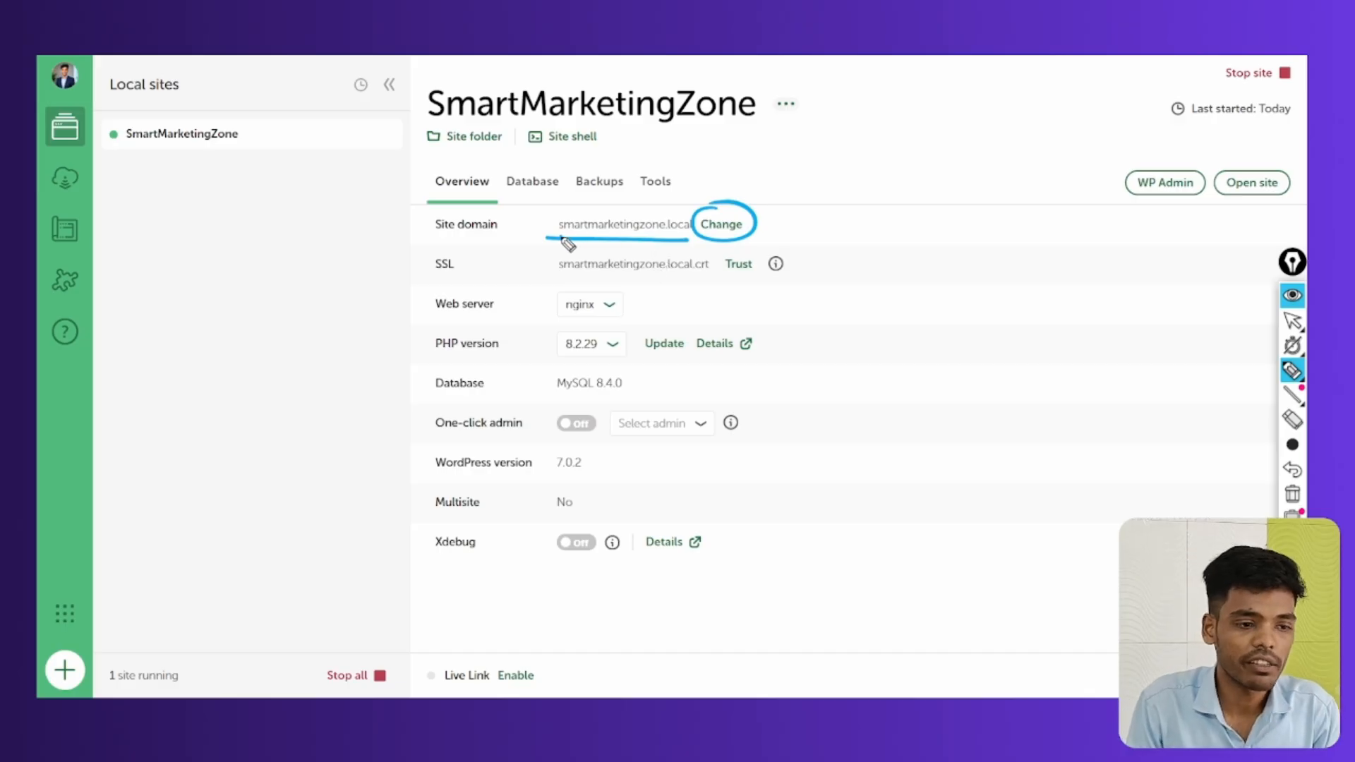
drag(563, 238, 681, 249)
drag(437, 278, 457, 278)
drag(621, 276, 700, 274)
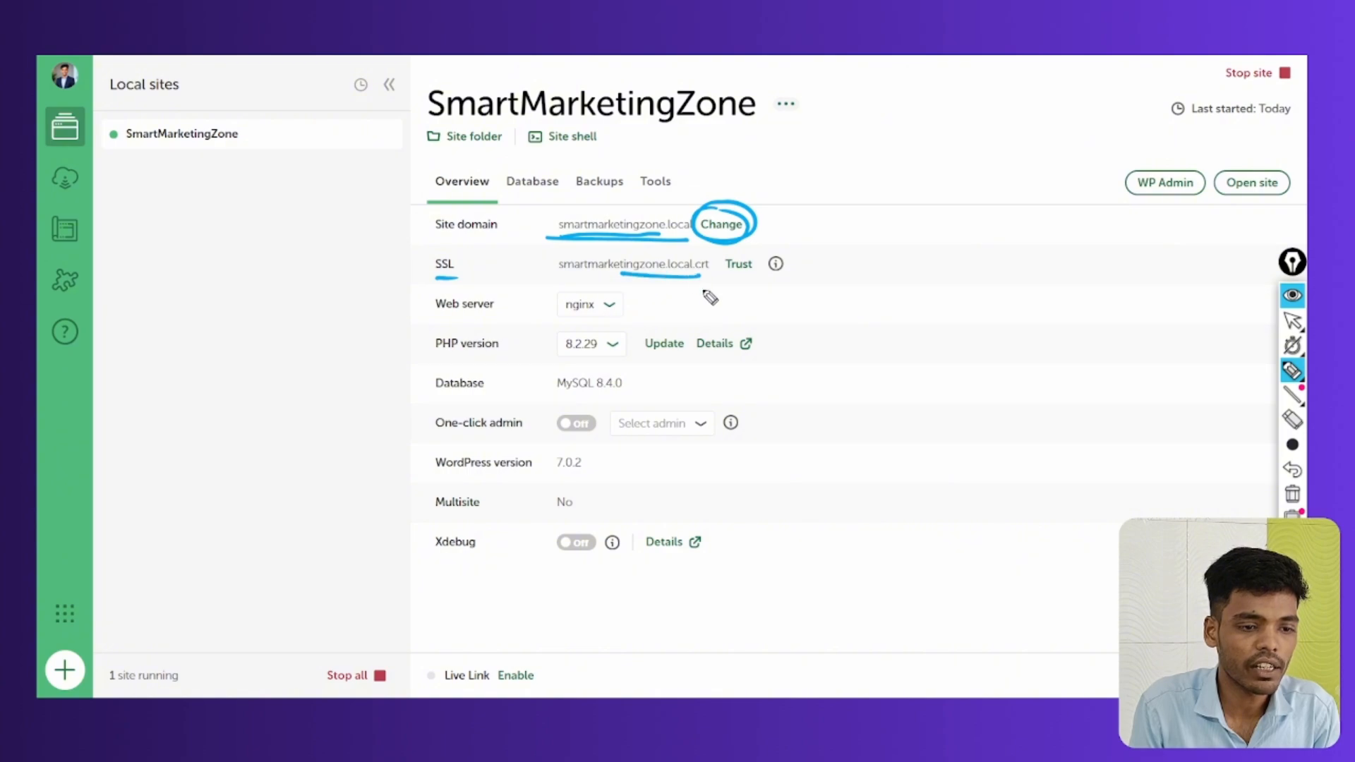
drag(436, 320, 487, 318)
drag(604, 302, 658, 295)
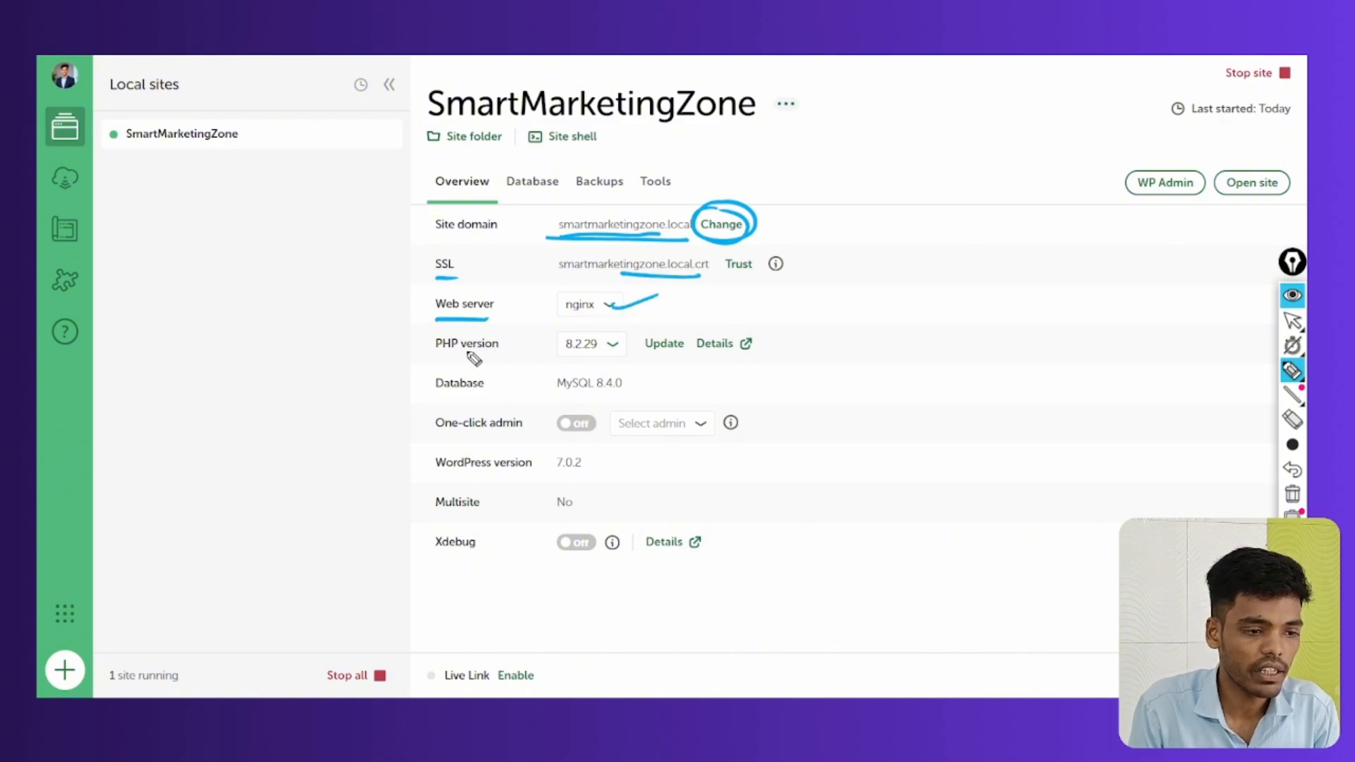
drag(432, 354, 513, 346)
mouse_move(608, 341)
mouse_down()
mouse_move(659, 330)
mouse_move(680, 355)
mouse_up()
drag(700, 359, 726, 355)
drag(436, 398, 505, 397)
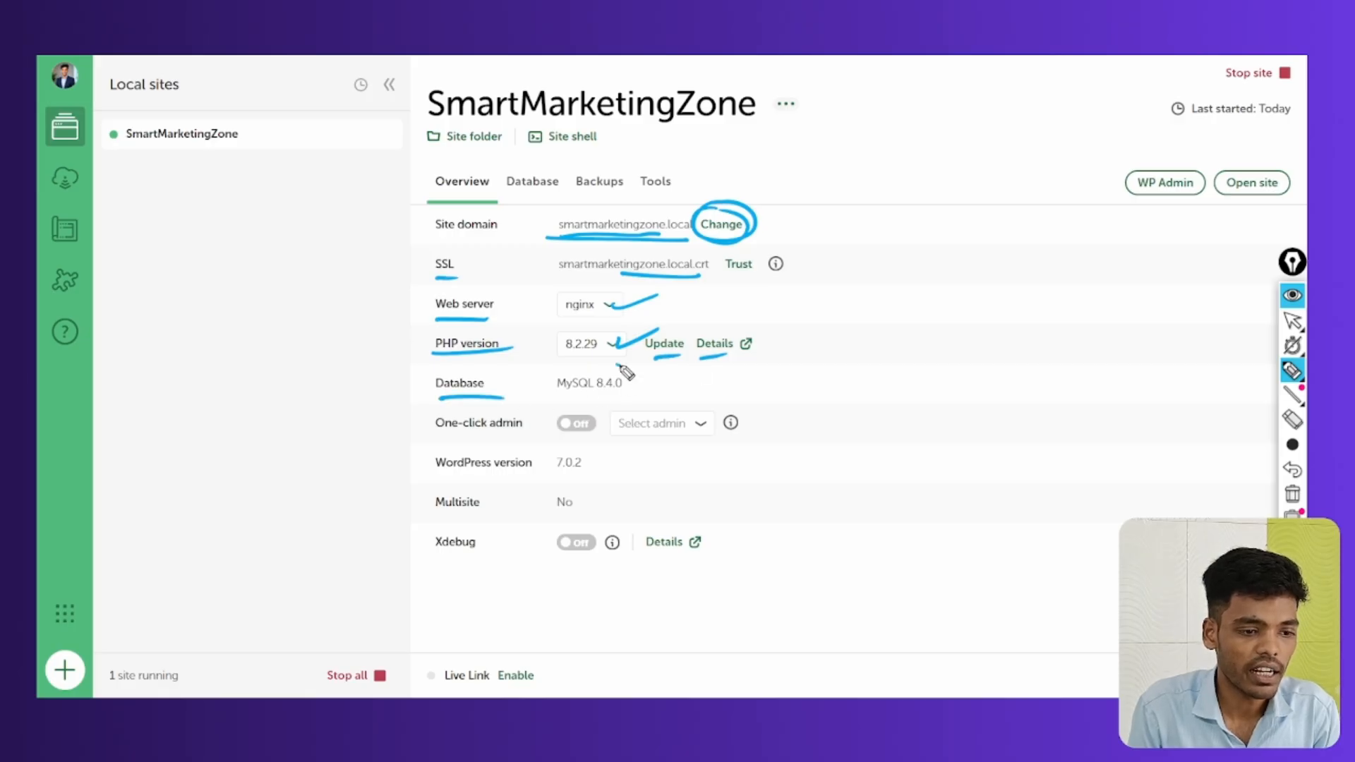
drag(619, 367, 554, 393)
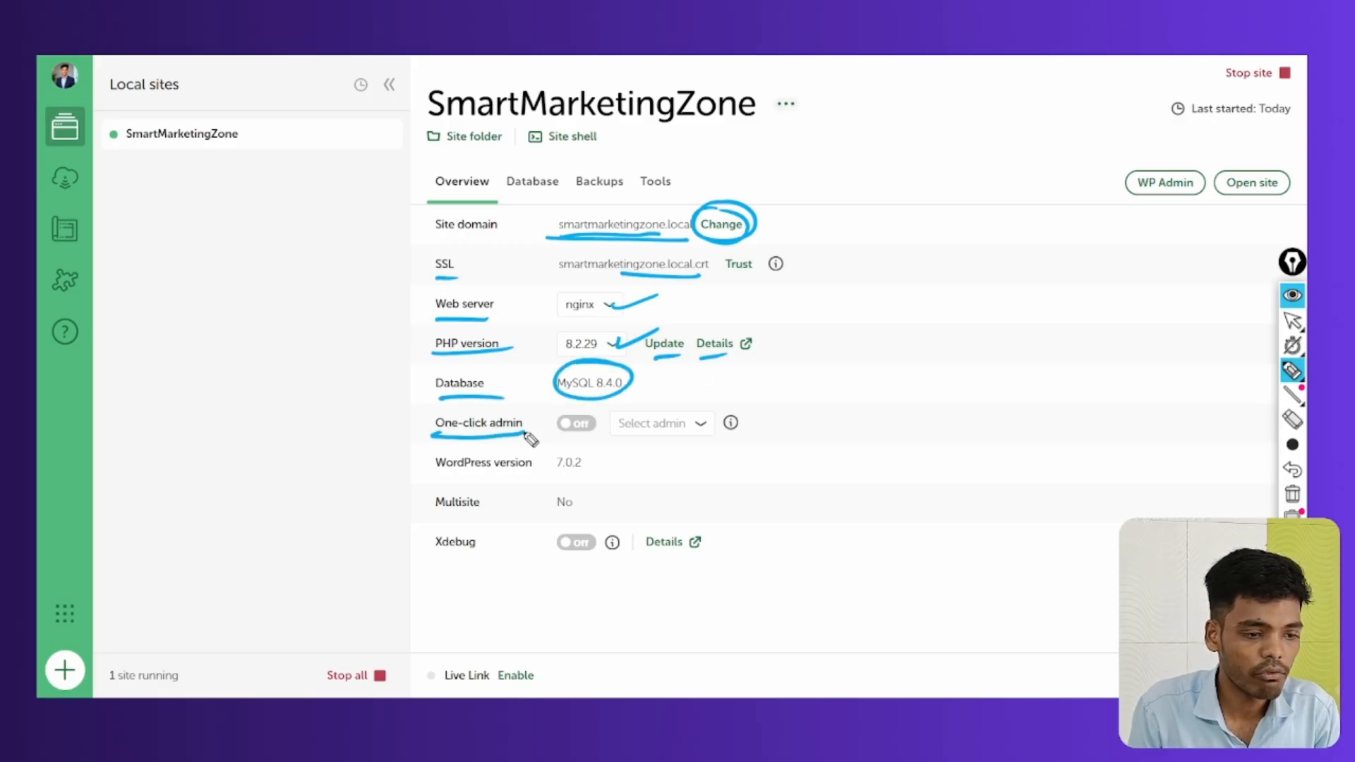
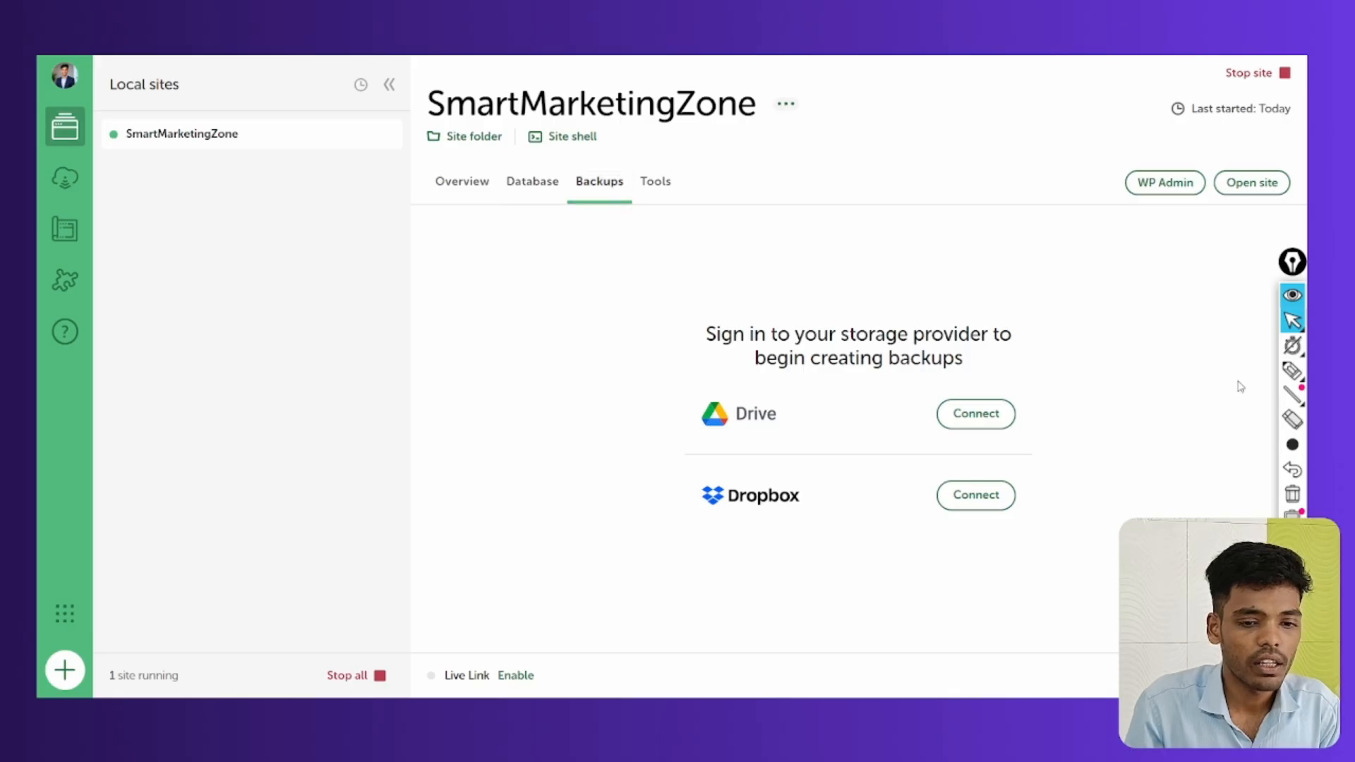
Mark up the Drive storage option and the backup and storage-provider wording on screen
click(1293, 370)
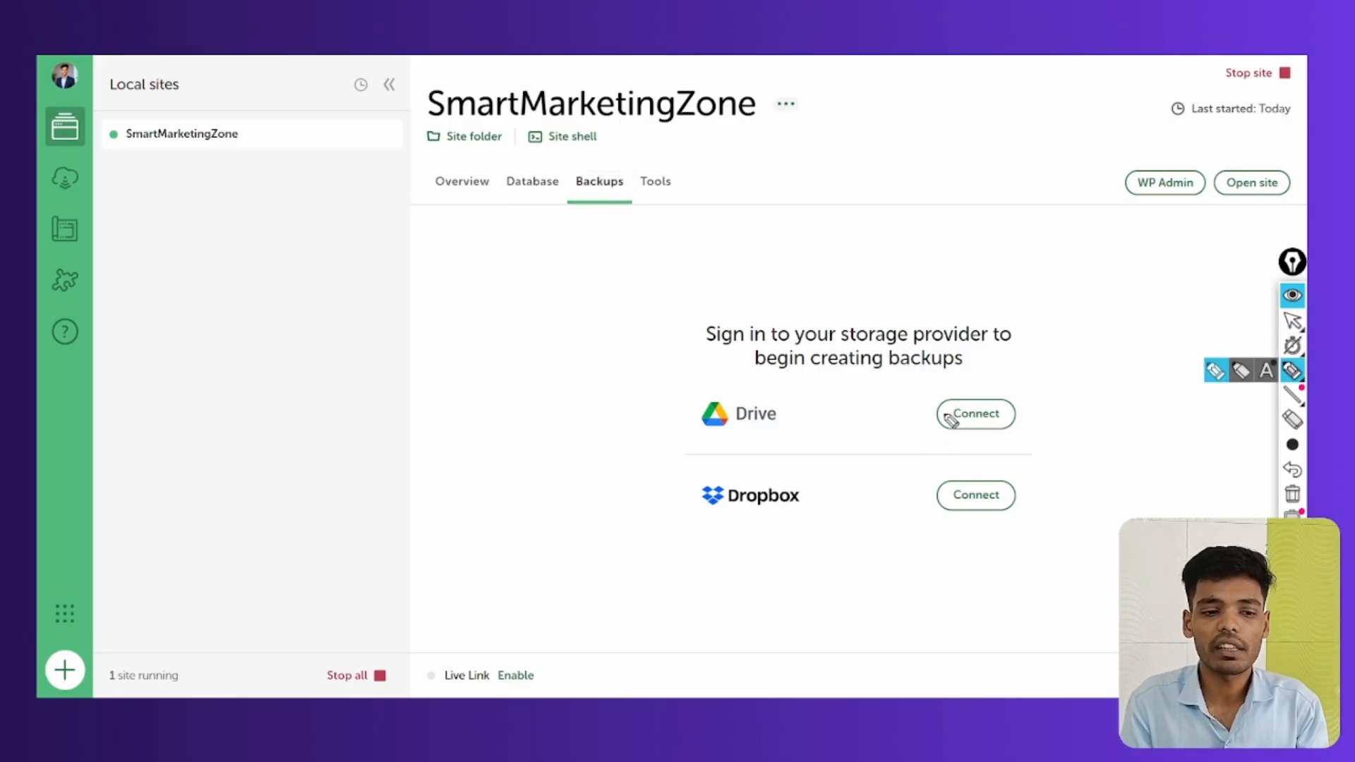
mouse_move(761, 389)
mouse_down()
mouse_move(759, 450)
mouse_move(775, 393)
mouse_up()
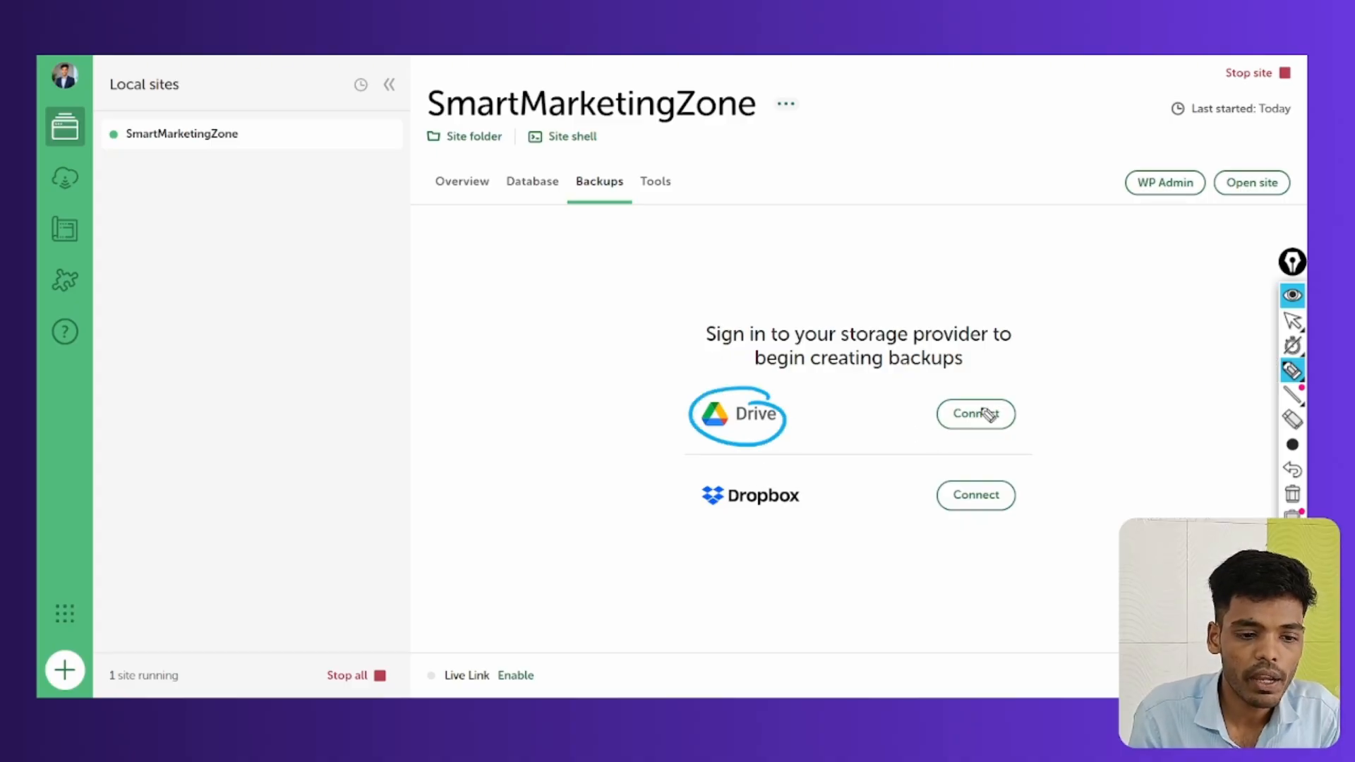
mouse_move(988, 414)
mouse_down()
mouse_move(1019, 393)
mouse_move(961, 385)
mouse_move(1140, 367)
mouse_up()
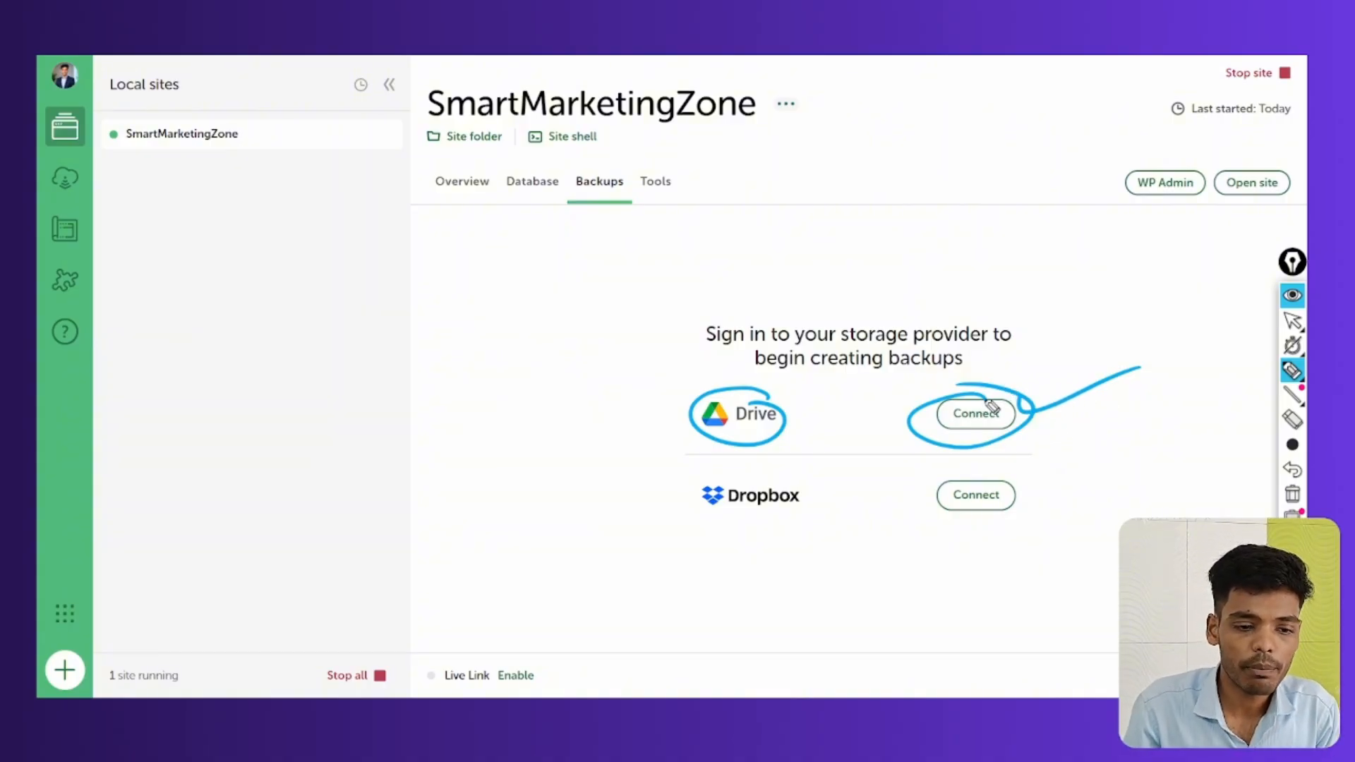
mouse_move(992, 406)
mouse_down()
mouse_move(1020, 388)
mouse_move(922, 413)
mouse_up()
drag(715, 354, 914, 343)
mouse_move(783, 370)
mouse_down()
mouse_move(955, 381)
mouse_move(994, 308)
mouse_up()
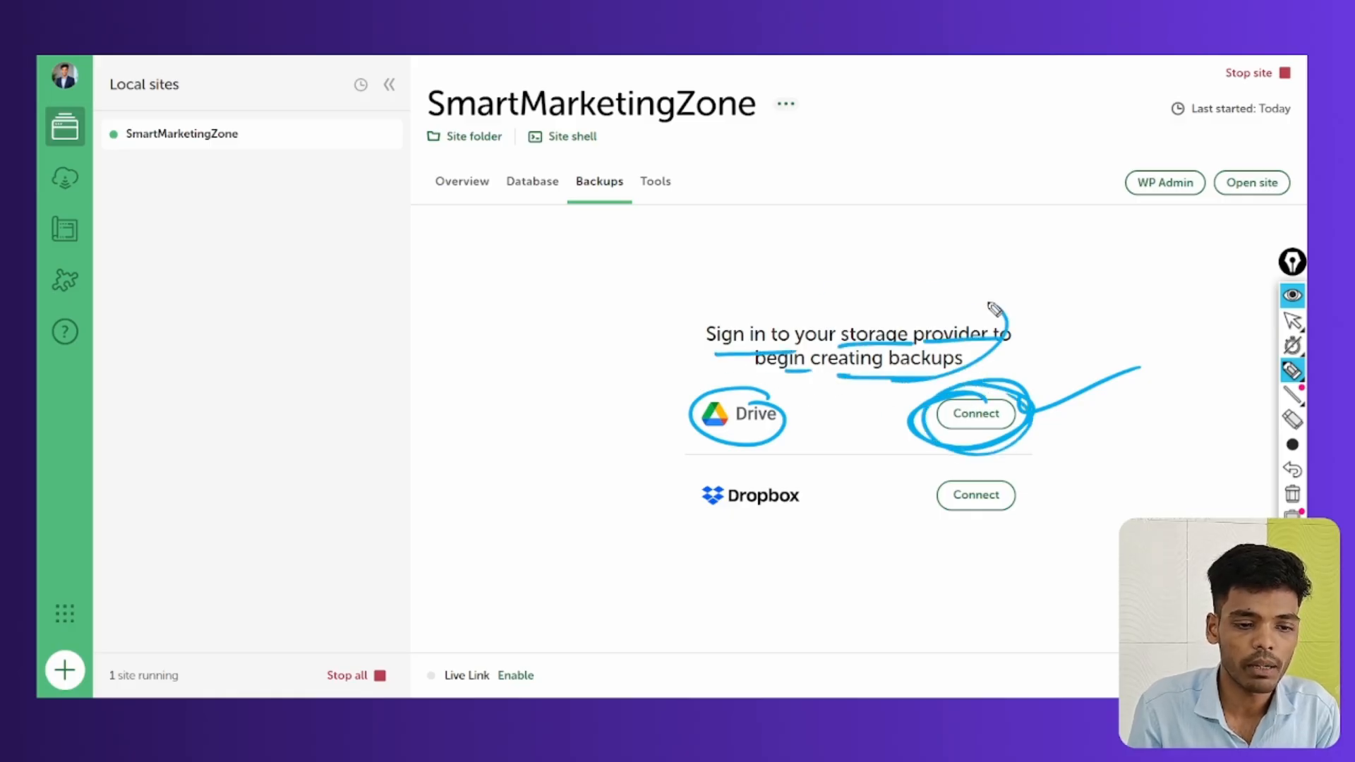
Clear the annotations and show the SmartMarketingZone site's Tools page with Mailpit and Live Links
click(1293, 494)
click(1293, 321)
mouse_move(1289, 343)
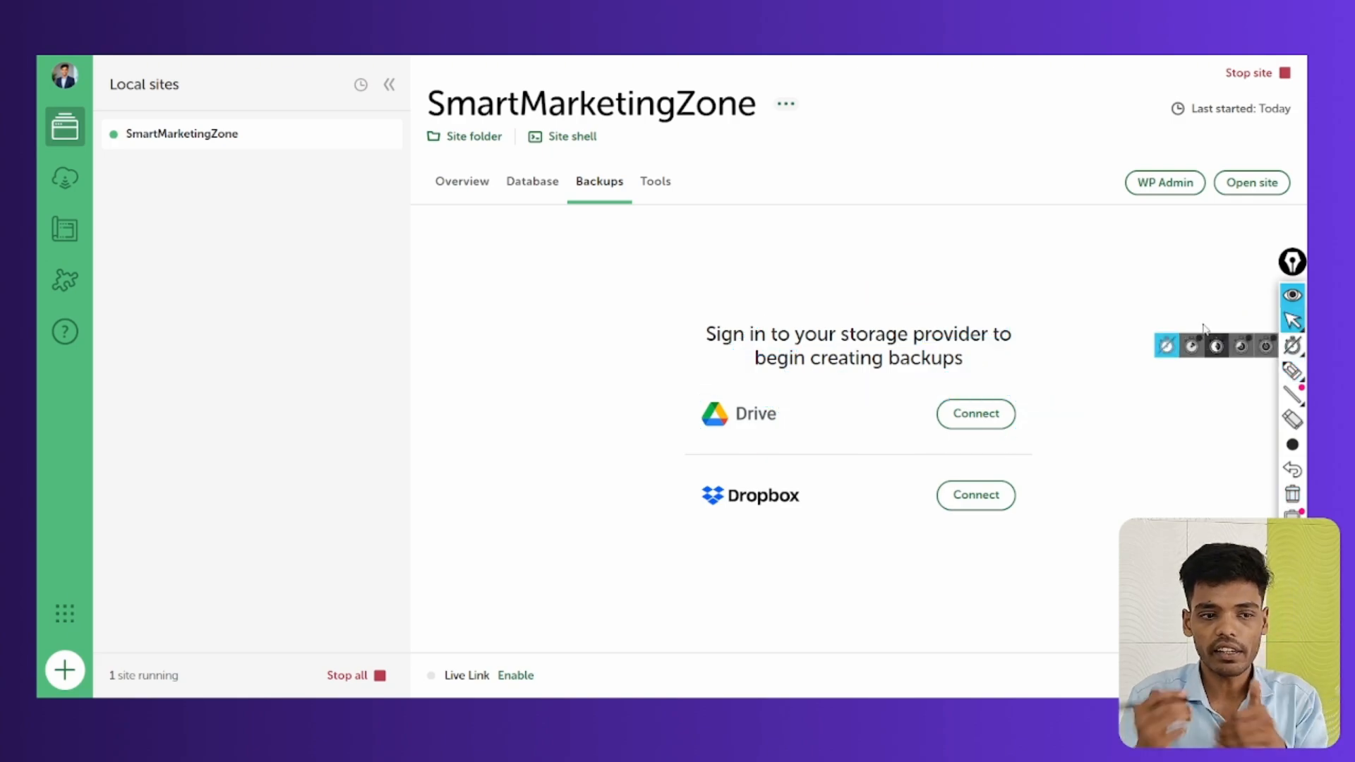
click(652, 185)
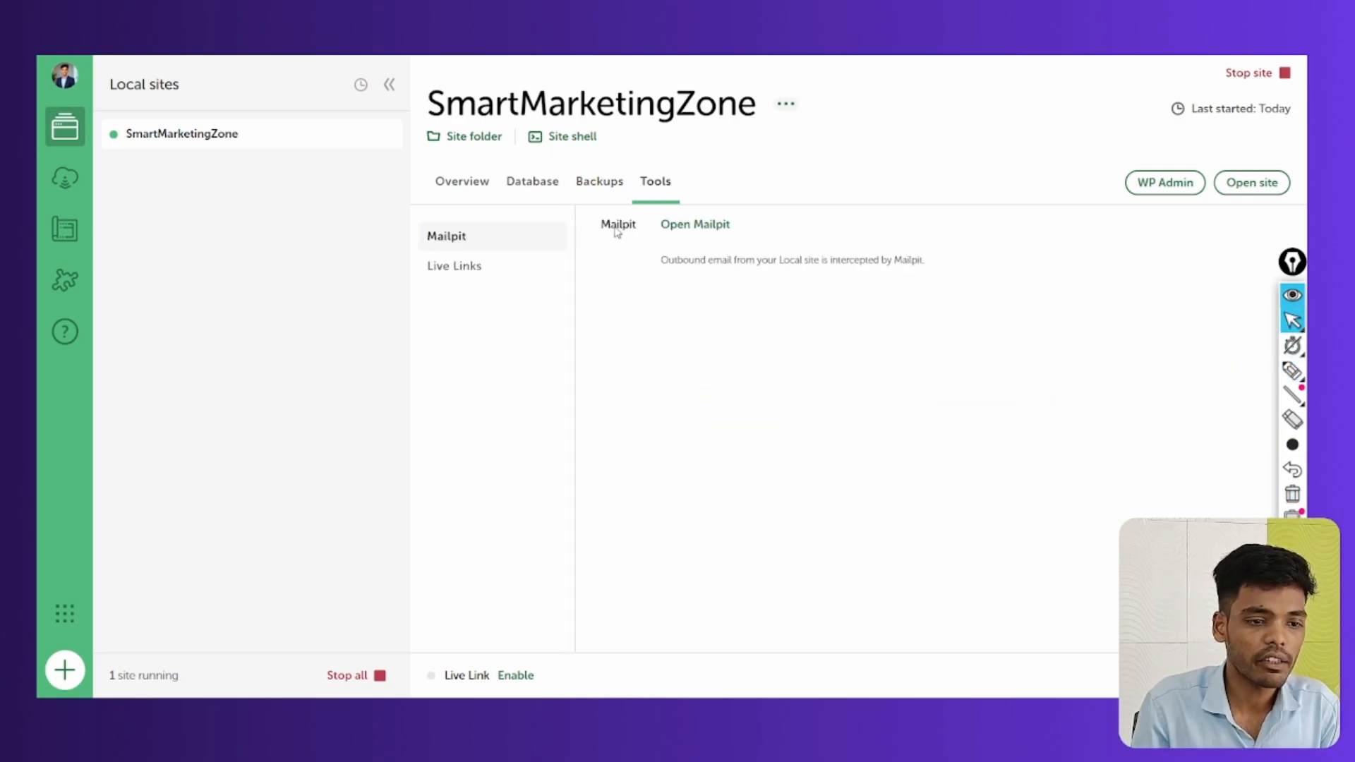
Review the Live Links settings, marking the on/off toggle, URL and username/password credentials
click(460, 266)
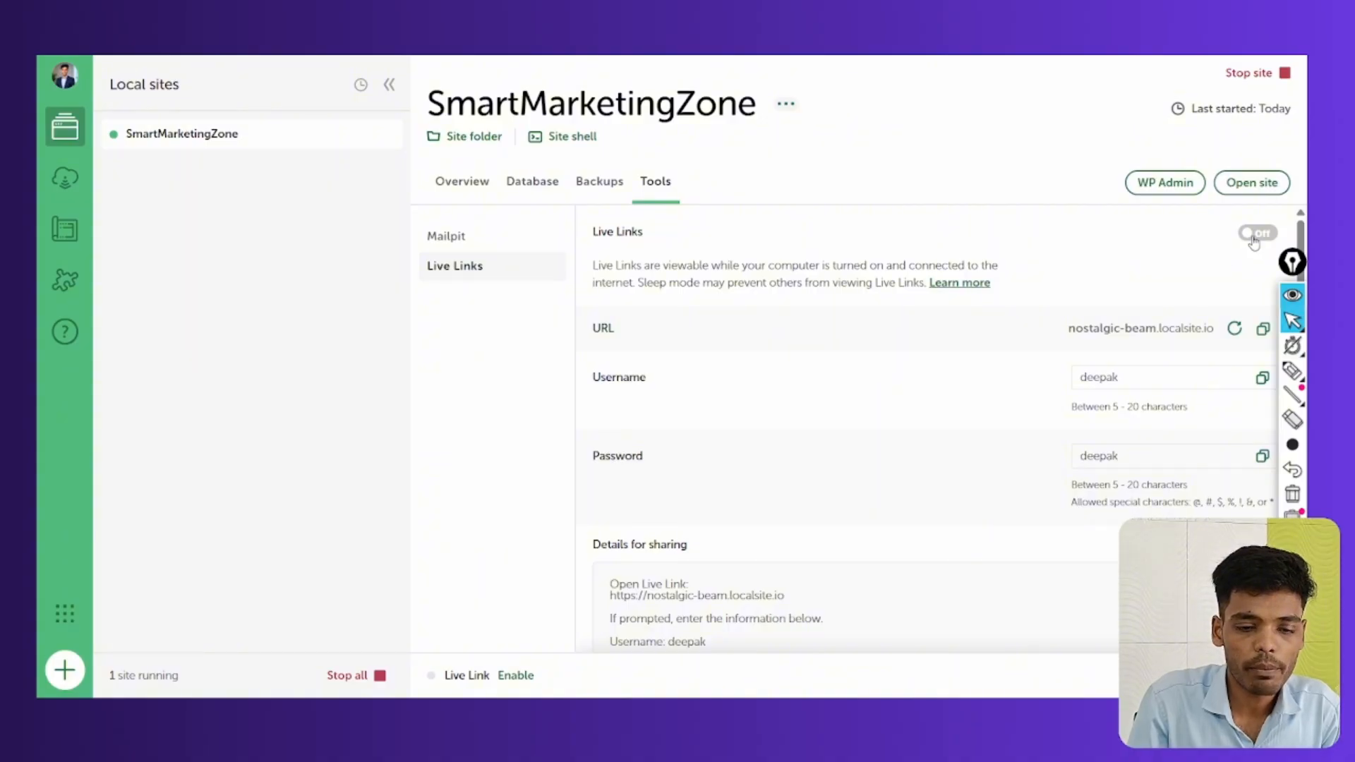
click(1292, 370)
mouse_move(1267, 215)
mouse_down()
mouse_move(1224, 237)
mouse_move(1237, 228)
mouse_up()
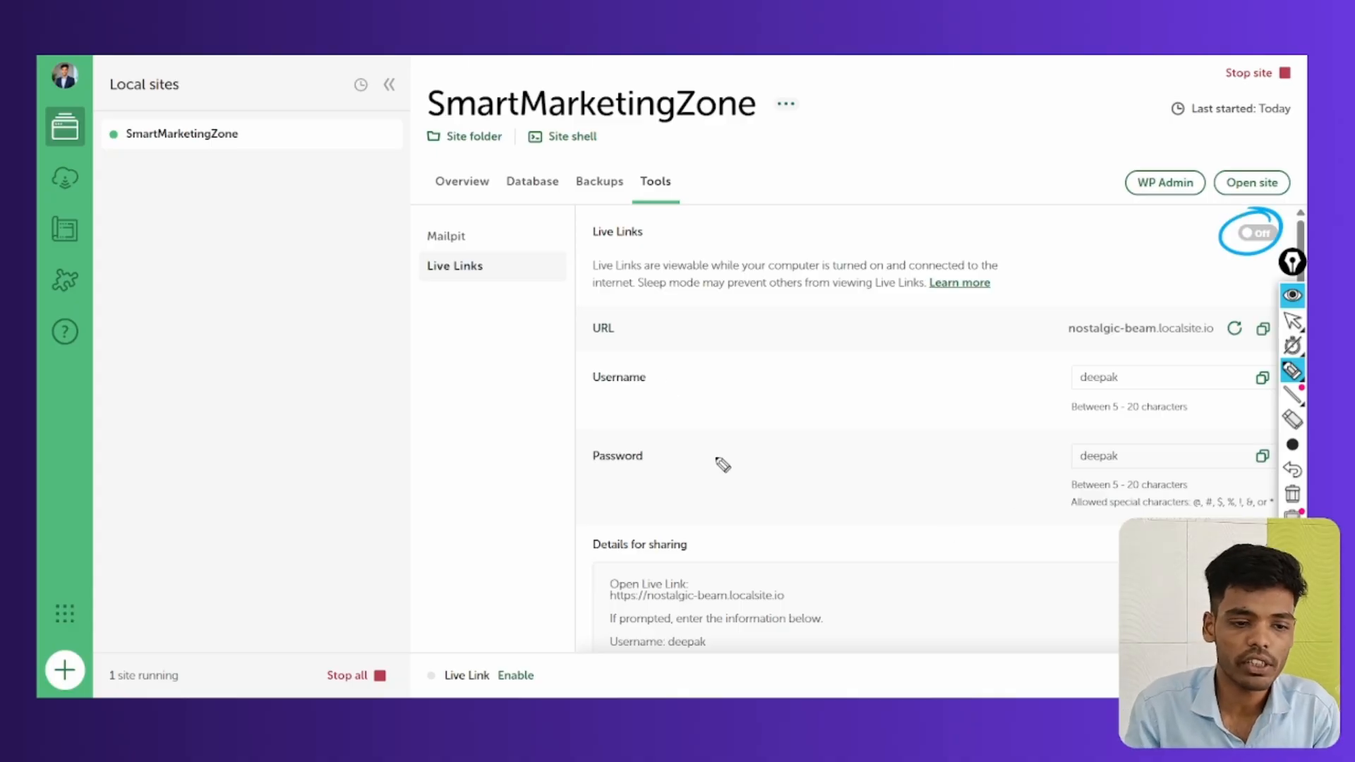
mouse_move(1124, 308)
mouse_down()
mouse_move(1100, 353)
mouse_move(1115, 306)
mouse_up()
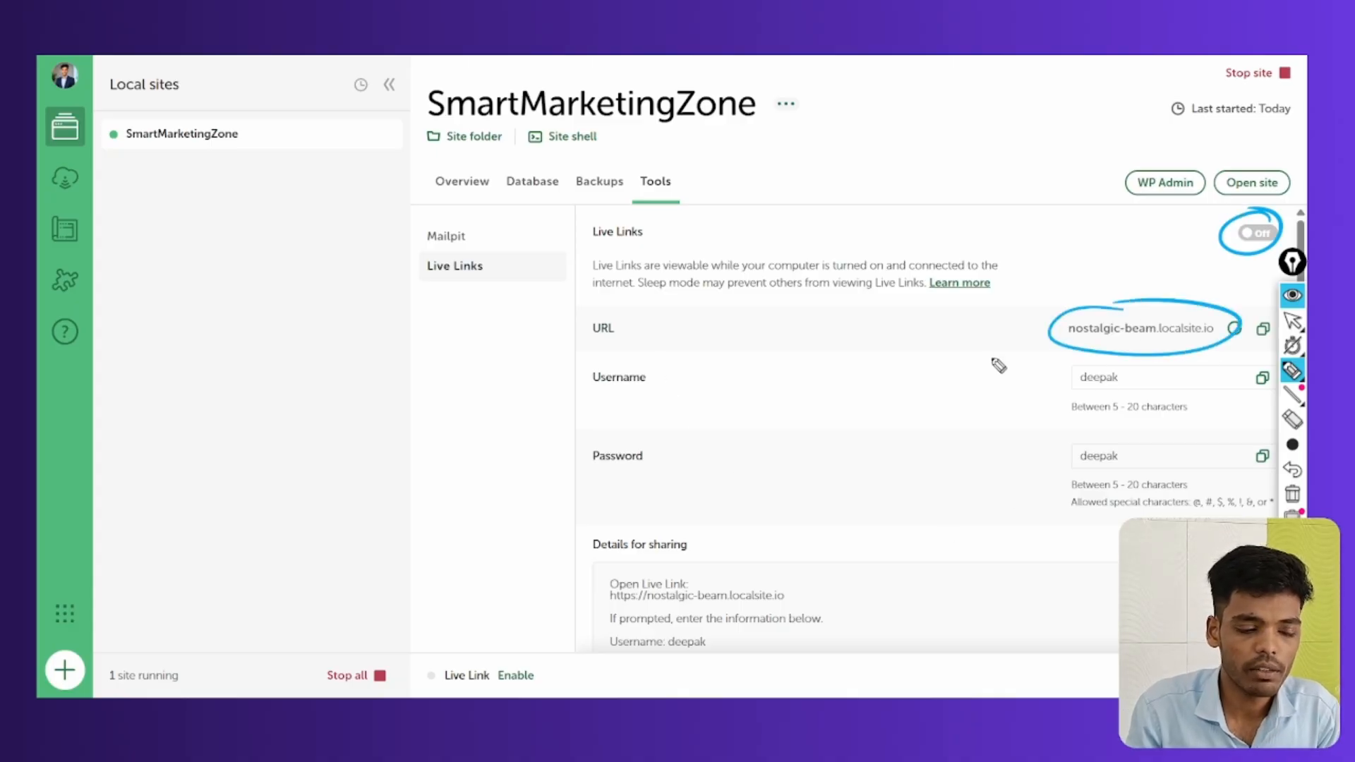
drag(558, 387, 611, 372)
drag(579, 497, 671, 456)
drag(1046, 382, 1108, 372)
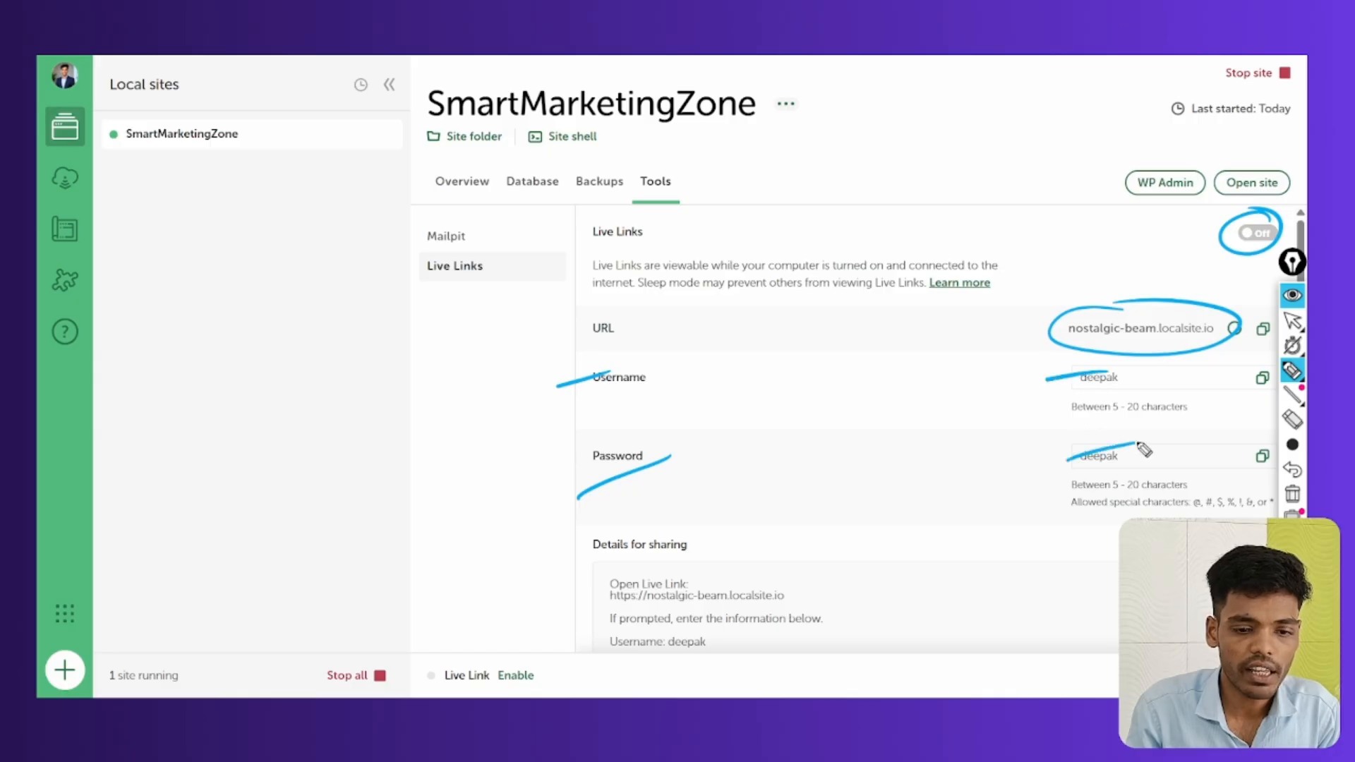
click(1295, 494)
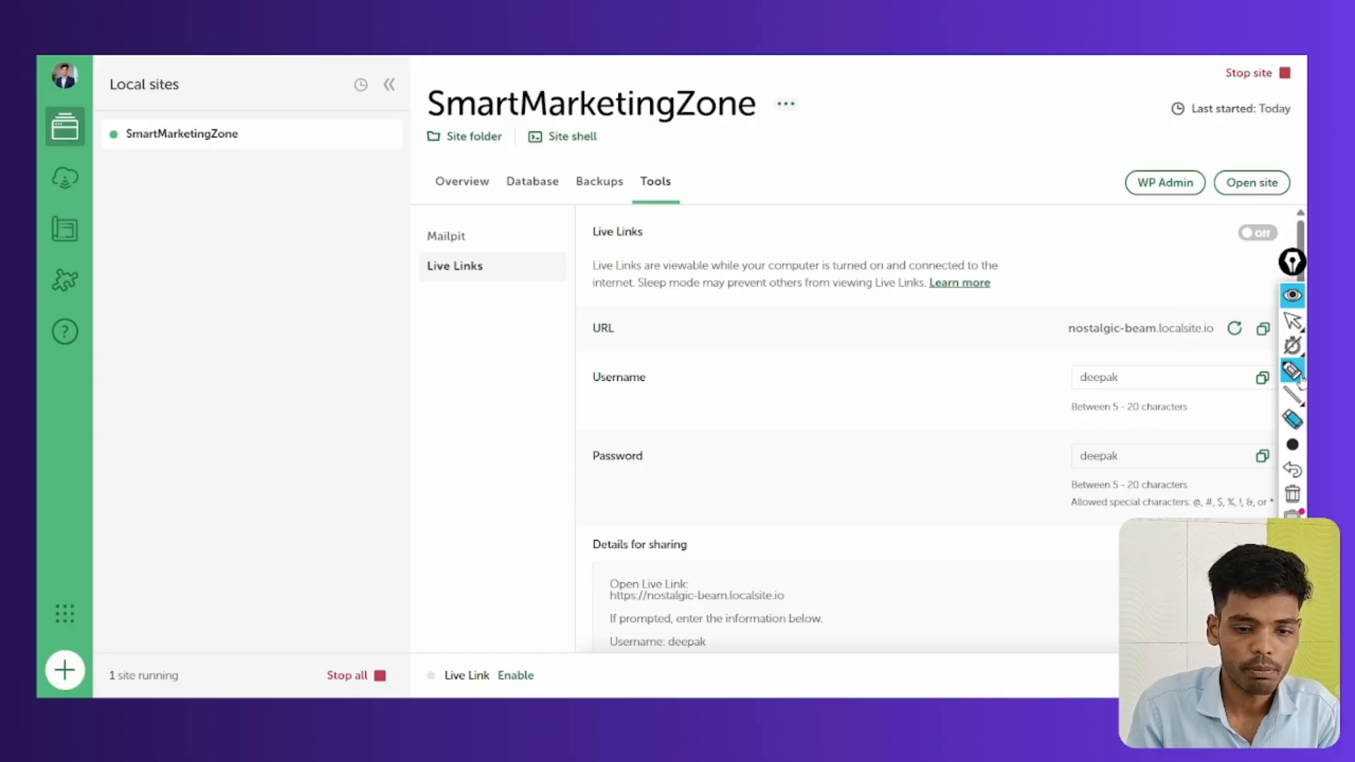
click(1292, 321)
Return to the Mailpit panel and open the Mailpit inbox in the browser
scroll(819, 528, down, 1)
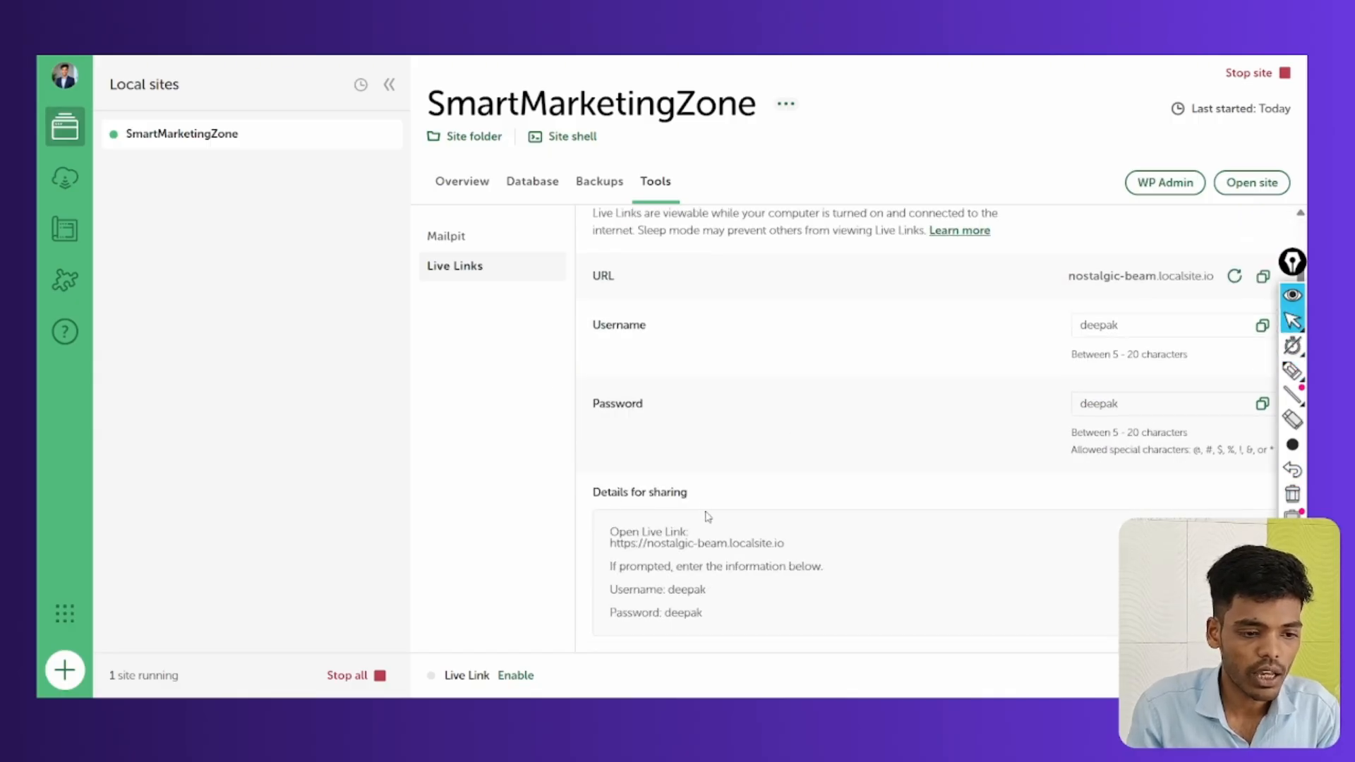
scroll(794, 460, up, 1)
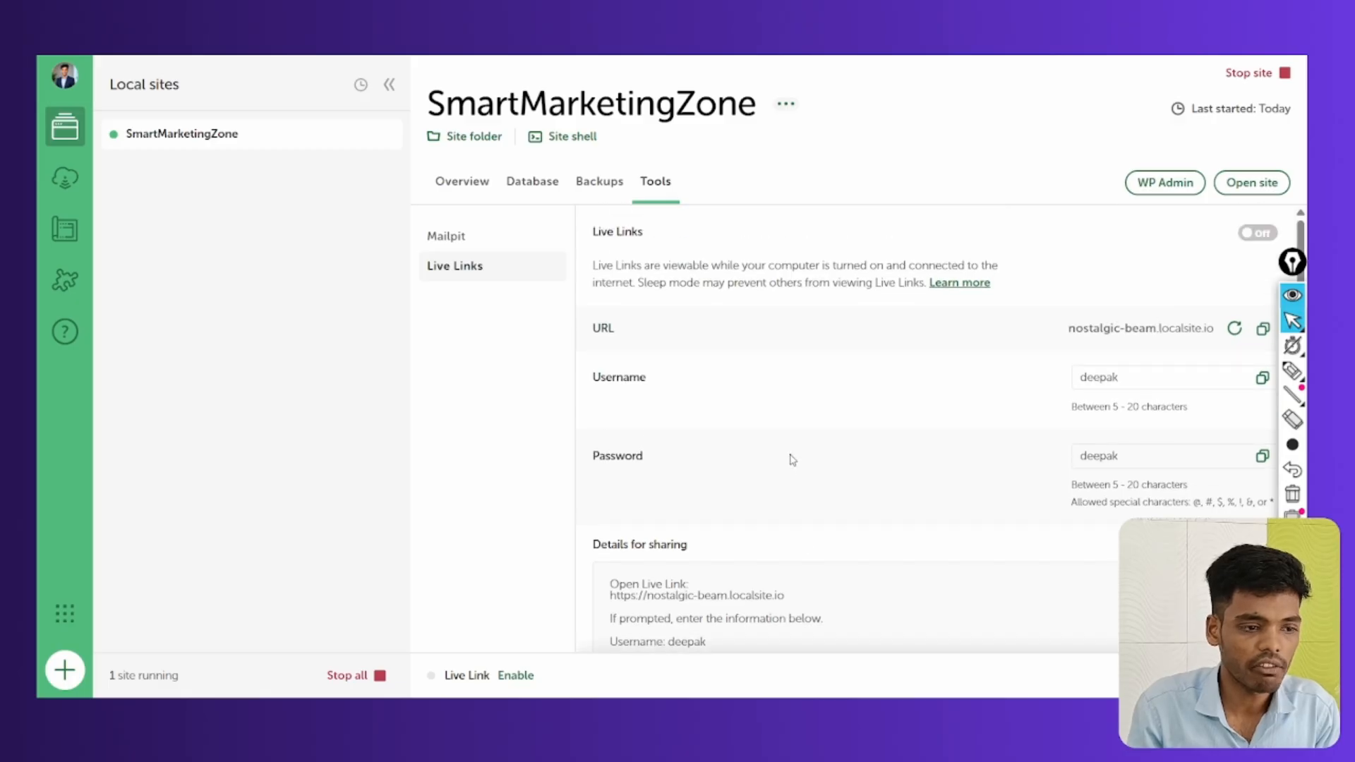
click(436, 241)
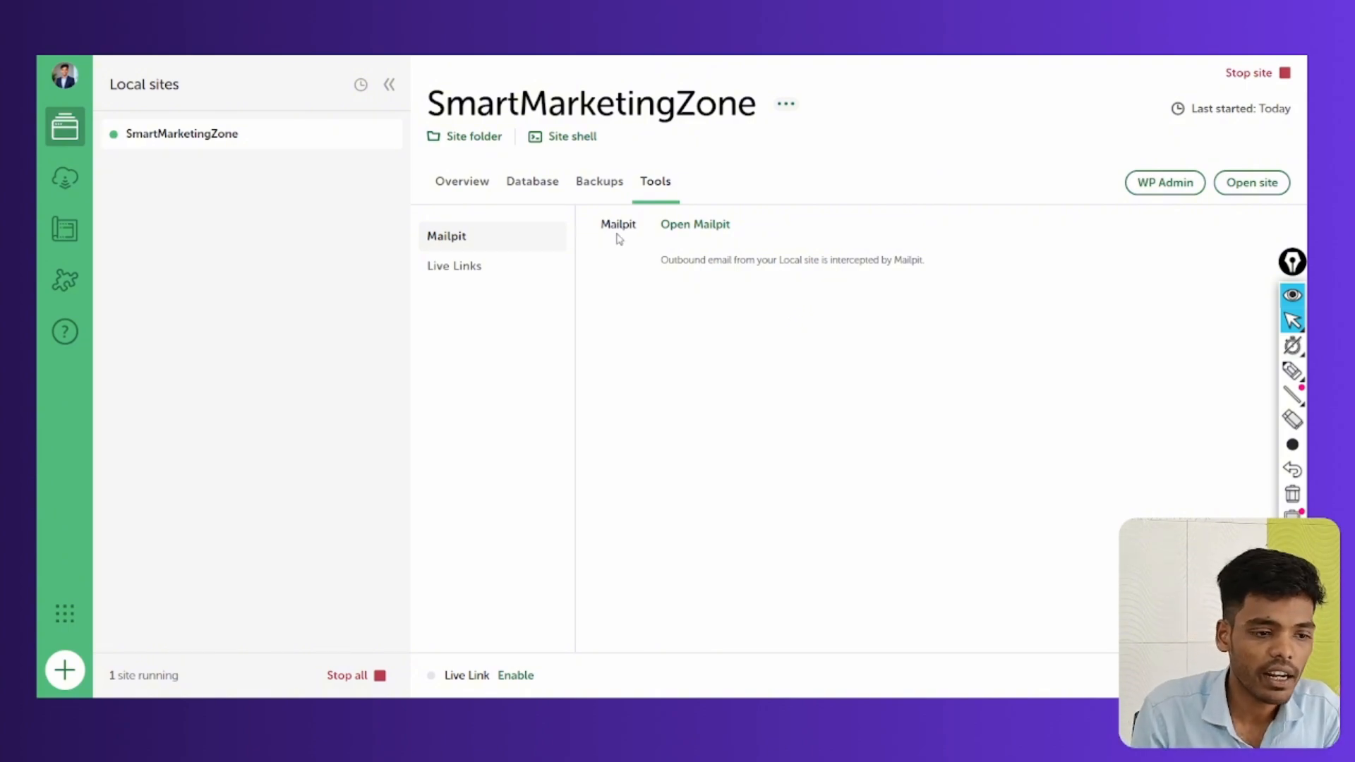
click(696, 229)
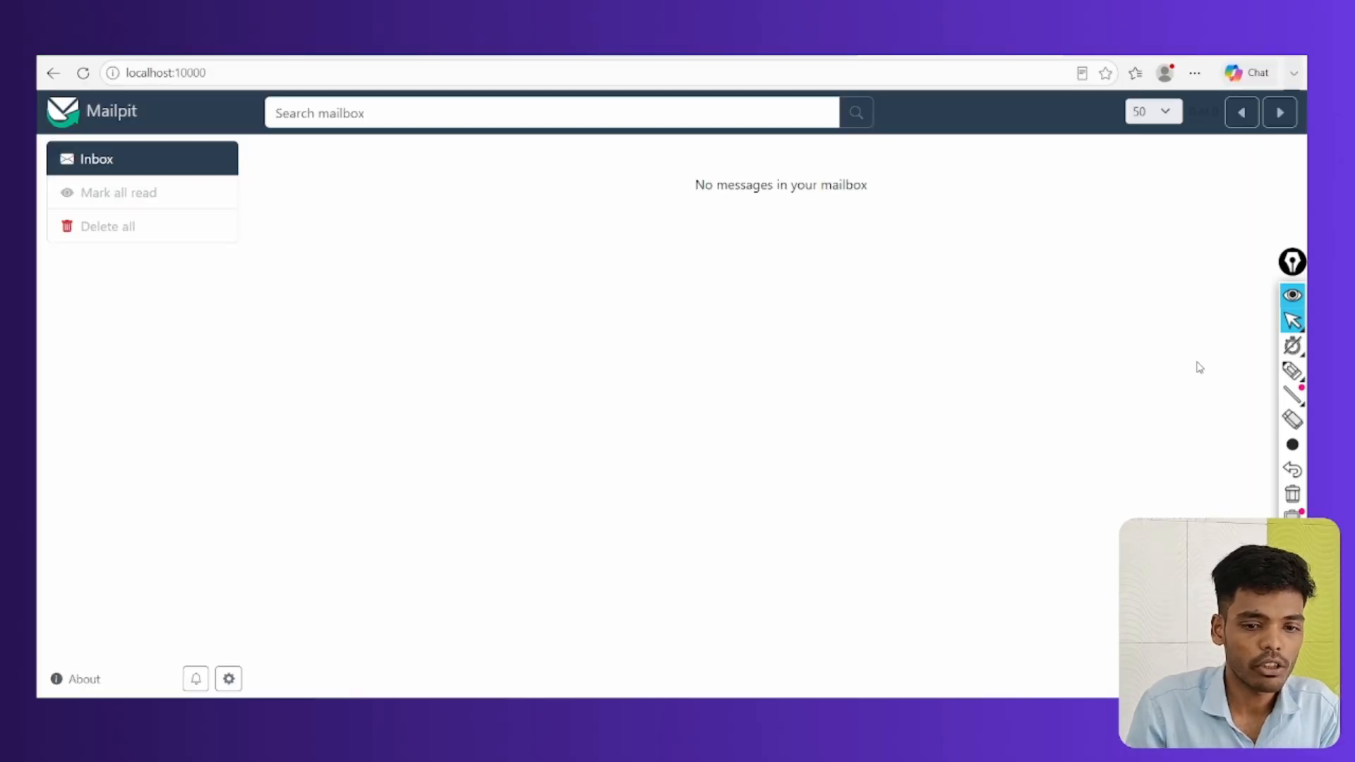
Circle the empty Inbox folder in Mailpit at localhost:10000
click(1292, 370)
mouse_move(88, 130)
mouse_down()
mouse_move(125, 145)
mouse_move(90, 131)
mouse_up()
click(1292, 320)
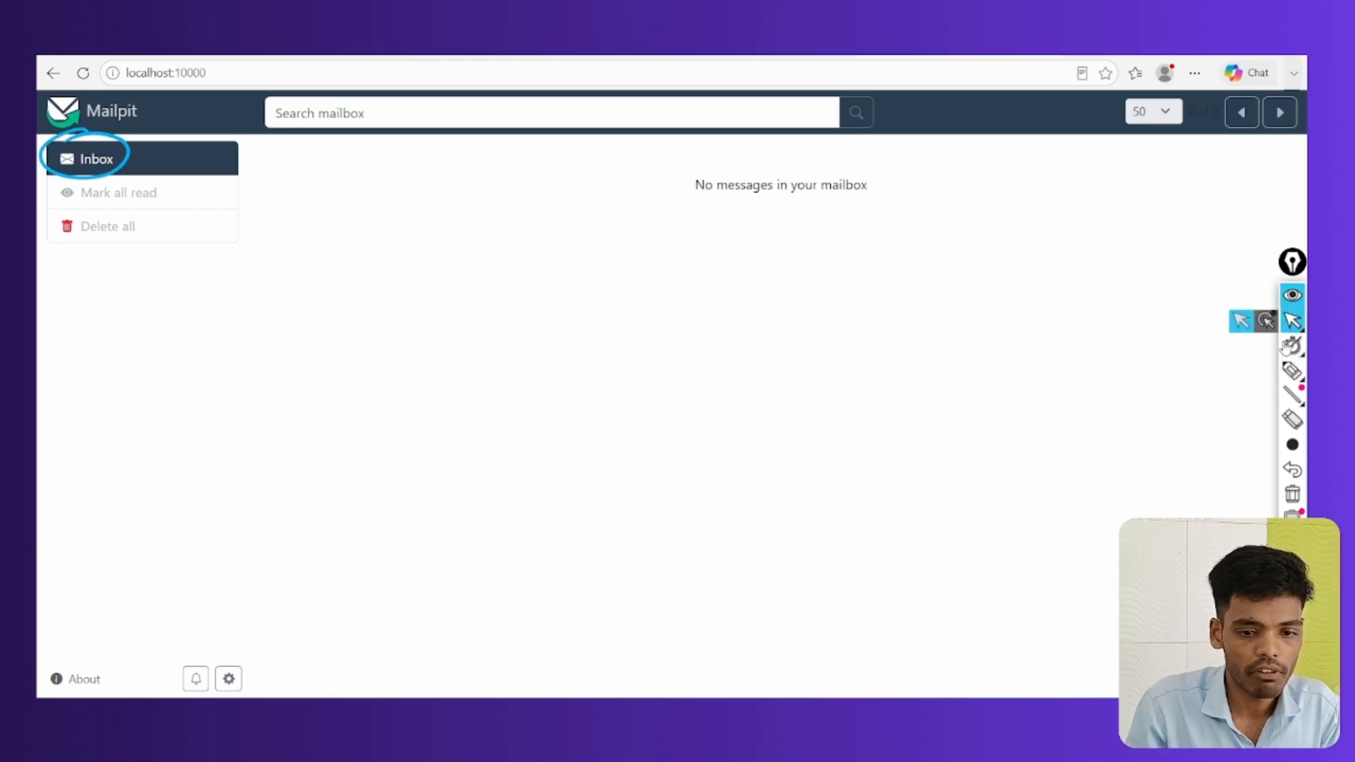
Bring Local back to the front and circle the site's '...' actions menu button
mouse_move(968, 693)
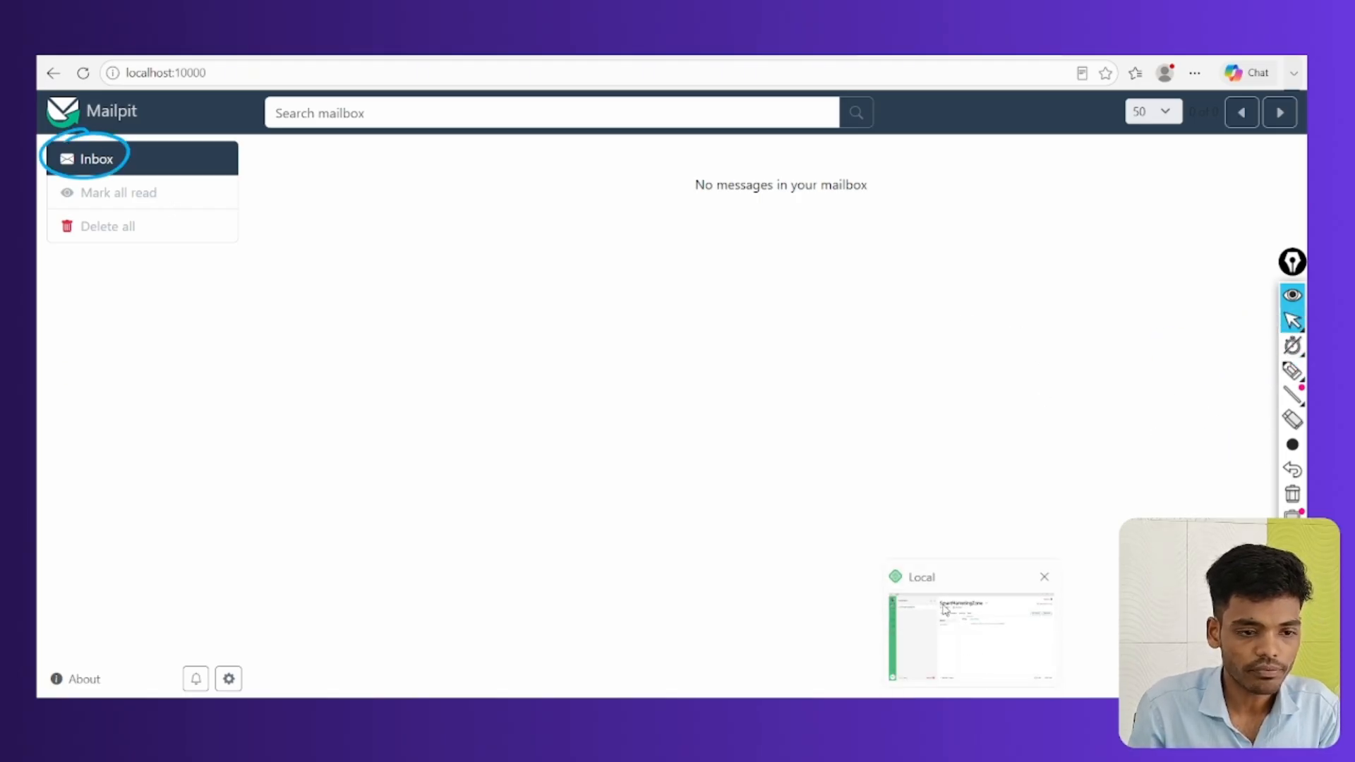
click(970, 635)
click(1292, 370)
mouse_move(769, 99)
mouse_down()
mouse_move(794, 90)
mouse_move(769, 119)
mouse_move(815, 96)
mouse_up()
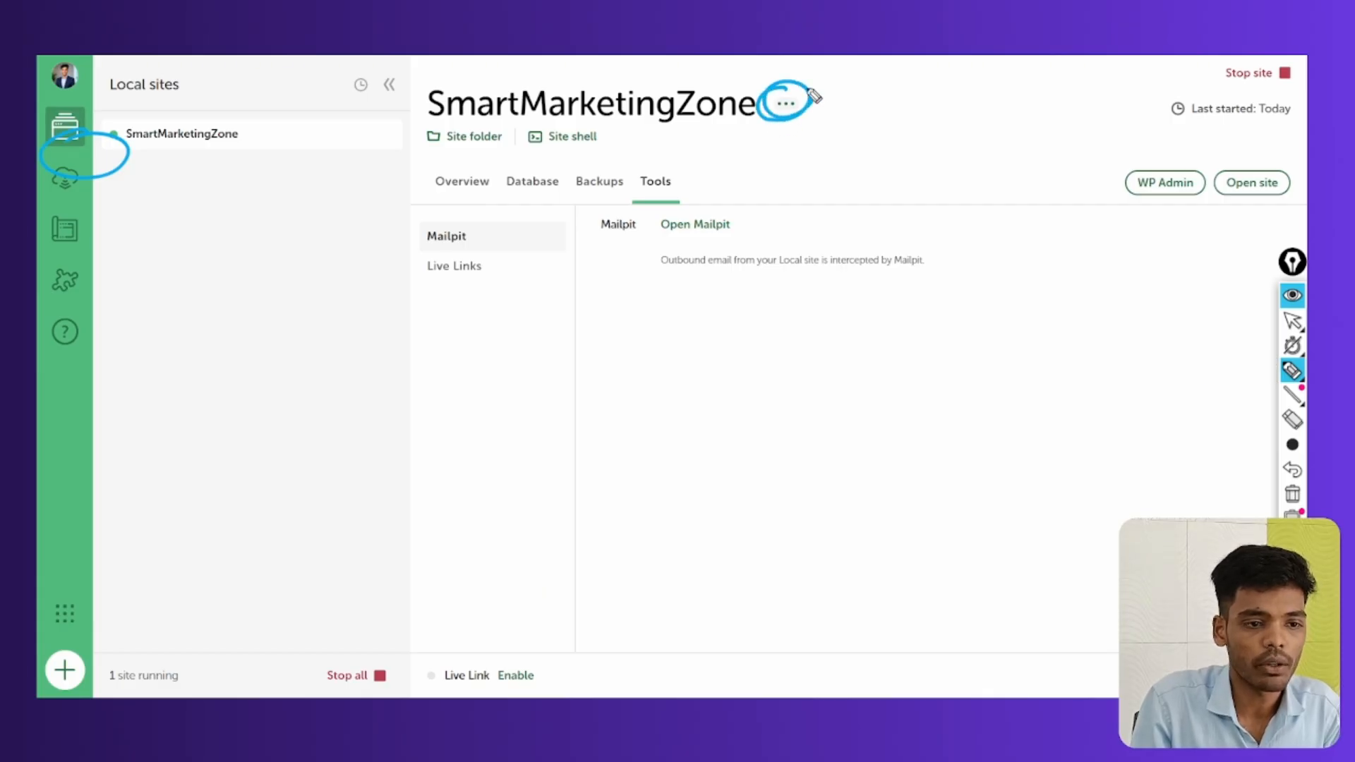
Open the SmartMarketingZone '...' menu listing Clone site, Export, Save as Blueprint and Delete
click(1292, 320)
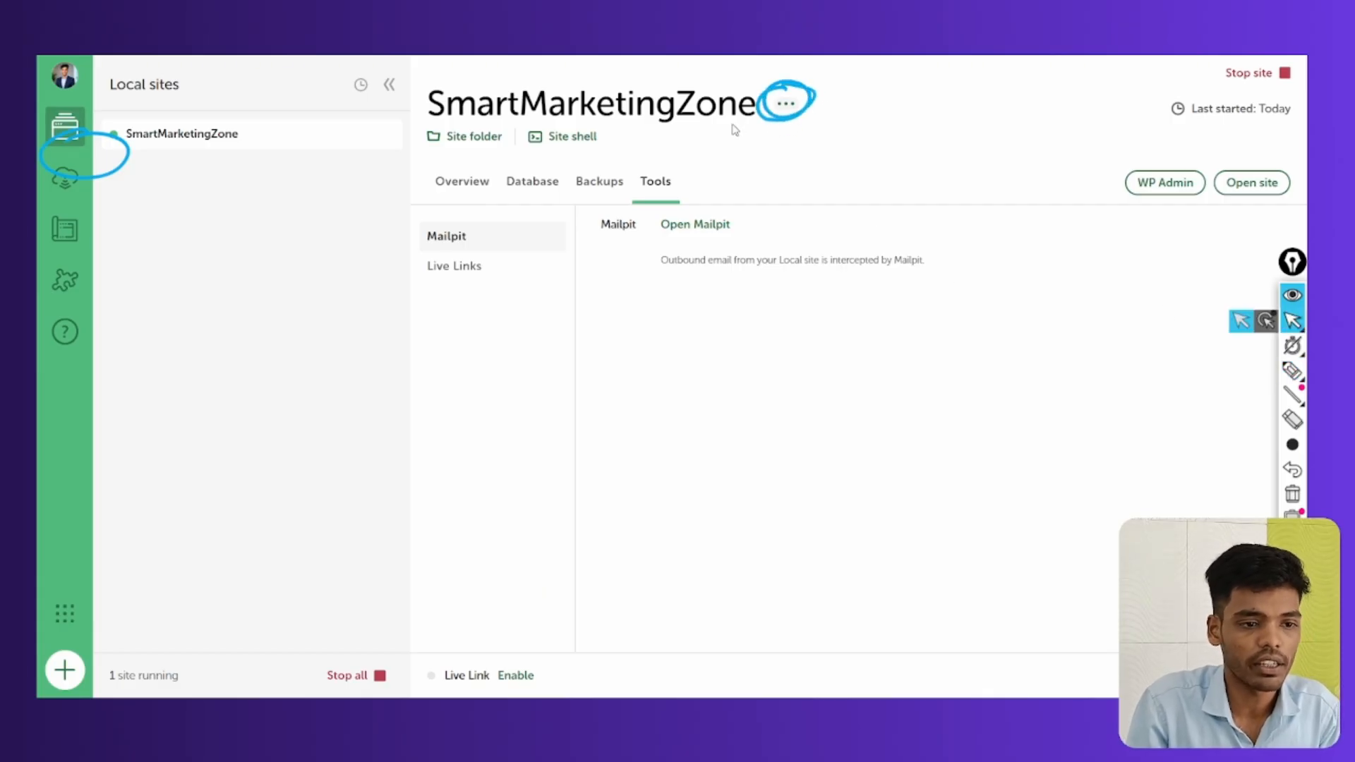
click(780, 108)
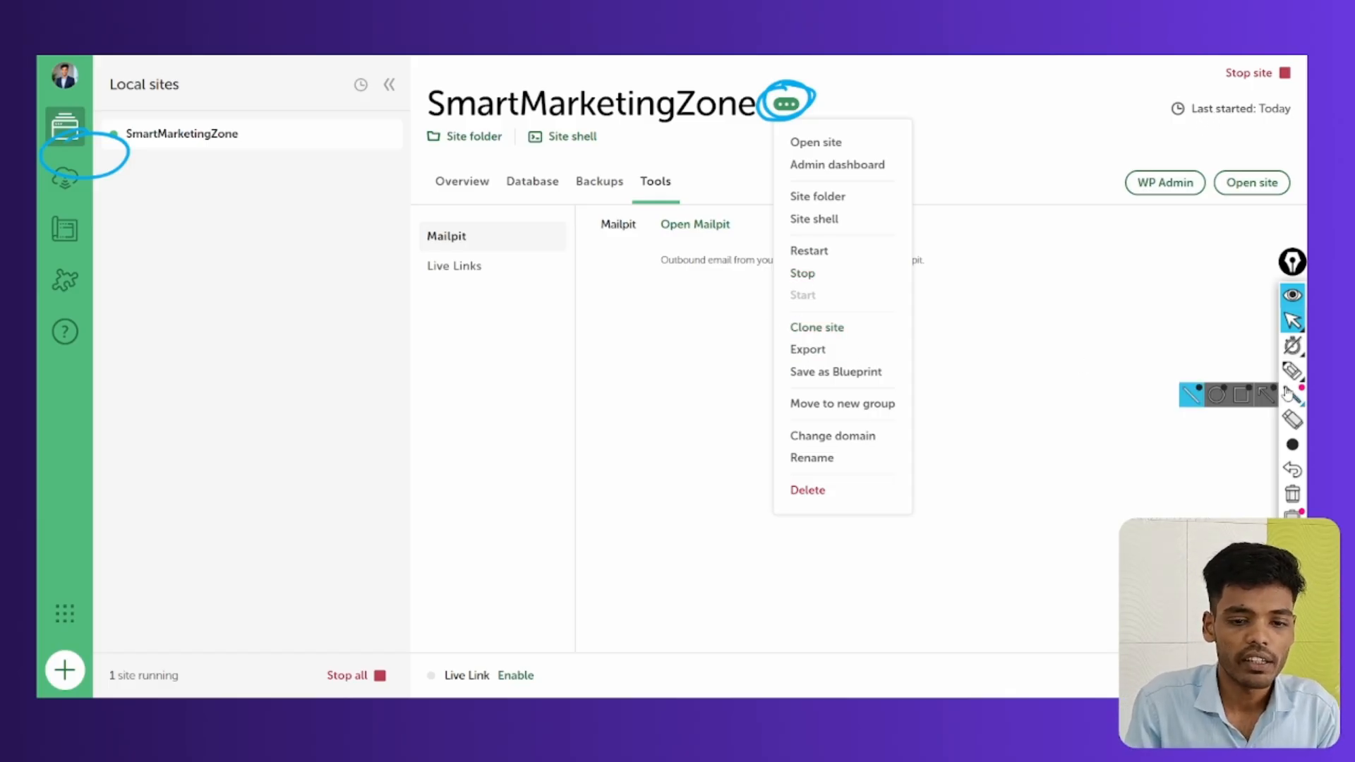
click(1292, 370)
mouse_move(230, 124)
mouse_down()
mouse_move(127, 145)
mouse_move(166, 123)
mouse_up()
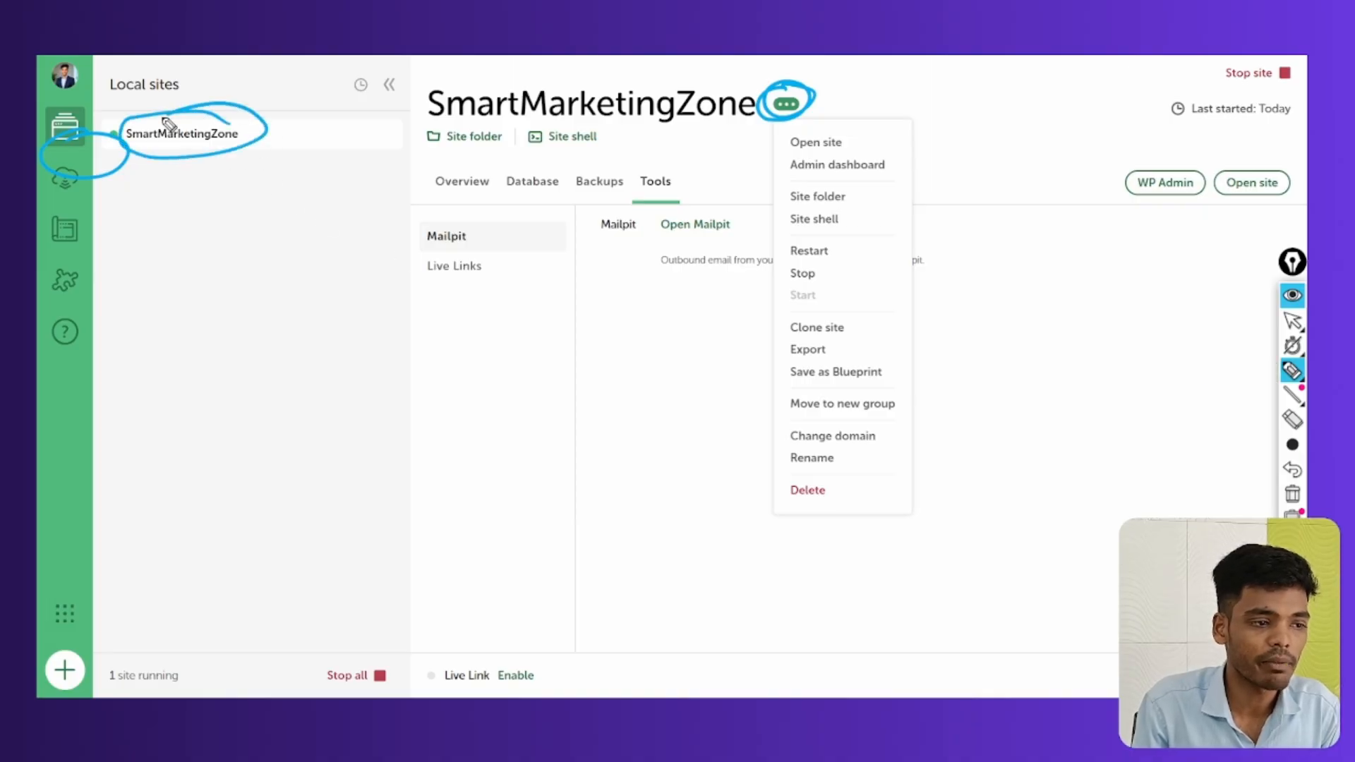
mouse_move(187, 216)
mouse_down()
mouse_move(188, 266)
mouse_move(256, 221)
mouse_move(305, 209)
mouse_move(263, 263)
mouse_move(208, 274)
mouse_up()
mouse_move(800, 315)
mouse_down()
mouse_move(841, 309)
mouse_move(793, 355)
mouse_up()
click(1292, 494)
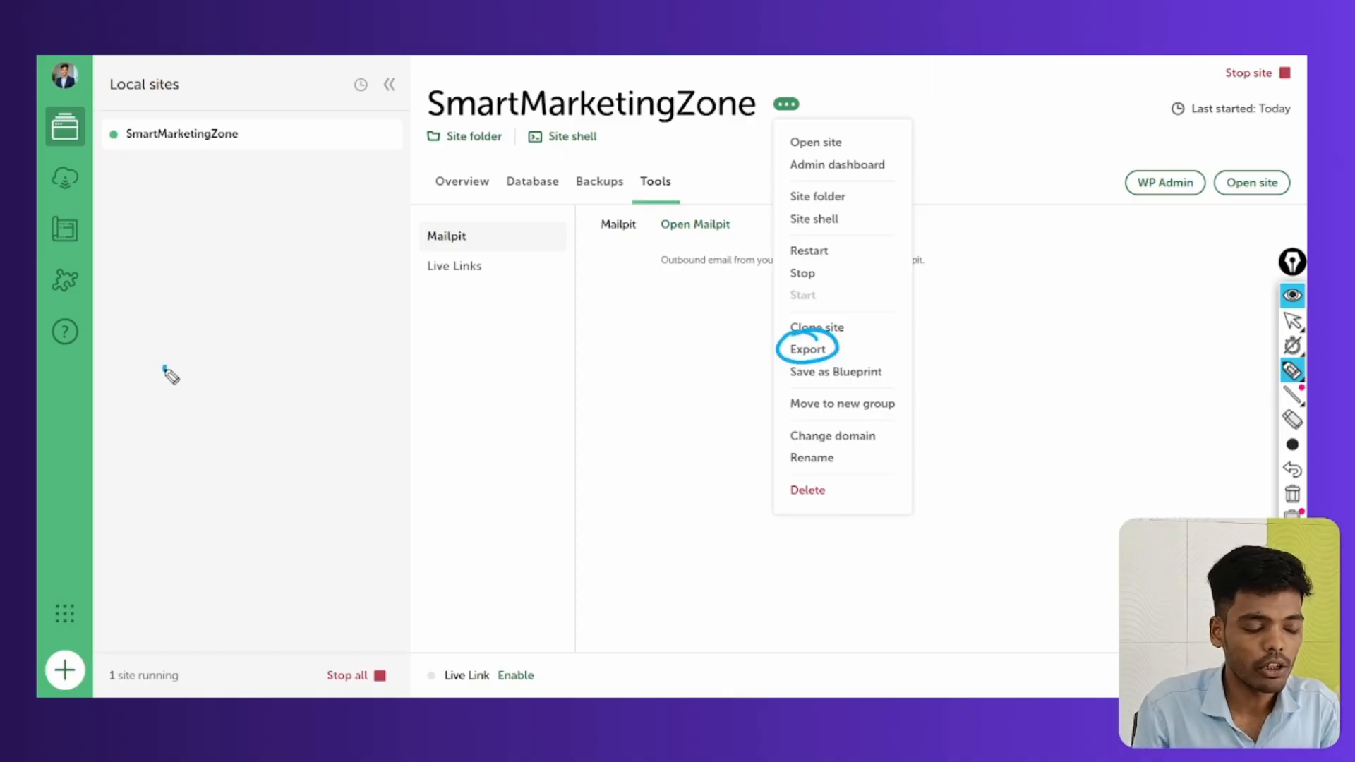
drag(162, 365, 183, 412)
drag(202, 393, 254, 408)
drag(258, 363, 261, 408)
mouse_move(336, 364)
mouse_down()
mouse_move(321, 395)
mouse_move(492, 348)
mouse_up()
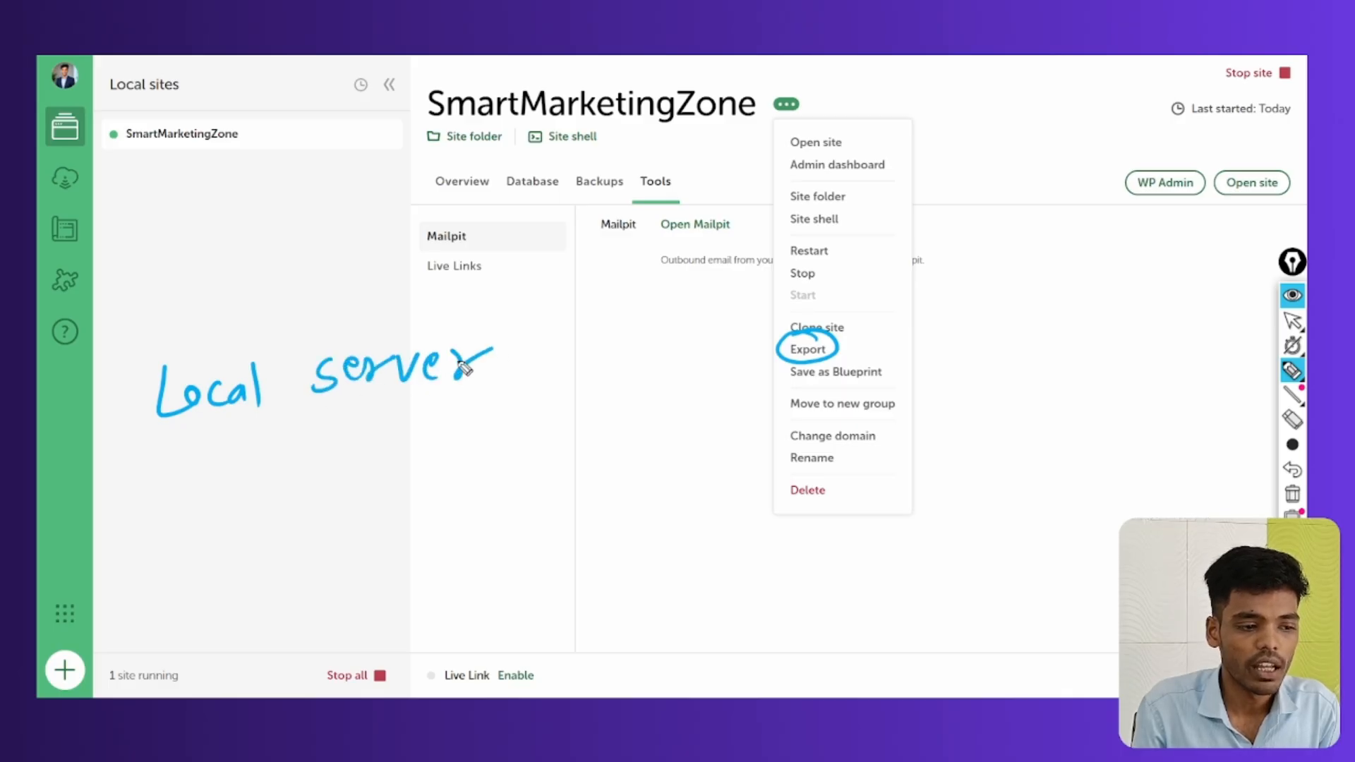
mouse_move(273, 424)
mouse_down()
mouse_move(290, 469)
mouse_move(319, 446)
mouse_up()
drag(169, 526, 211, 525)
mouse_move(225, 543)
mouse_down()
mouse_move(244, 558)
mouse_move(263, 547)
mouse_up()
mouse_move(359, 511)
mouse_down()
mouse_move(326, 548)
mouse_move(412, 512)
mouse_up()
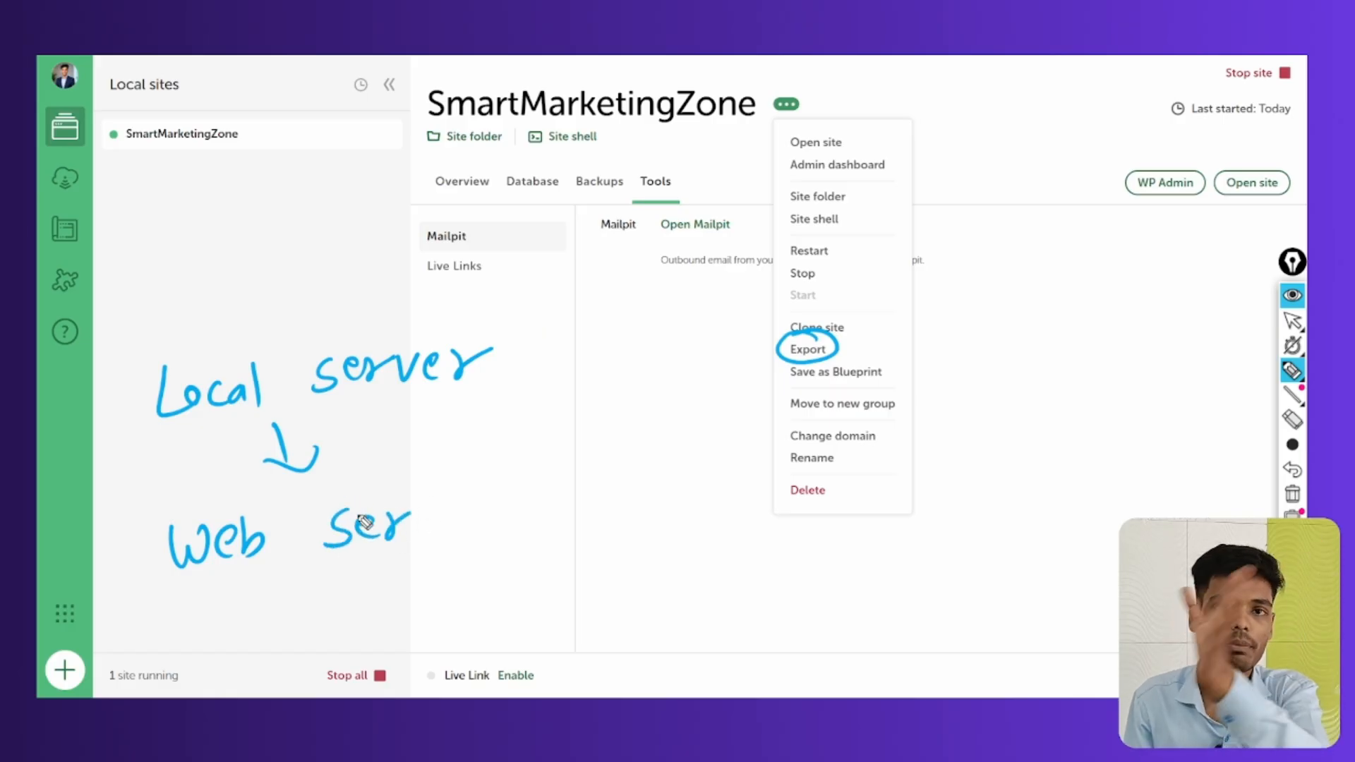
mouse_move(417, 534)
mouse_down()
mouse_move(475, 532)
mouse_move(498, 510)
mouse_up()
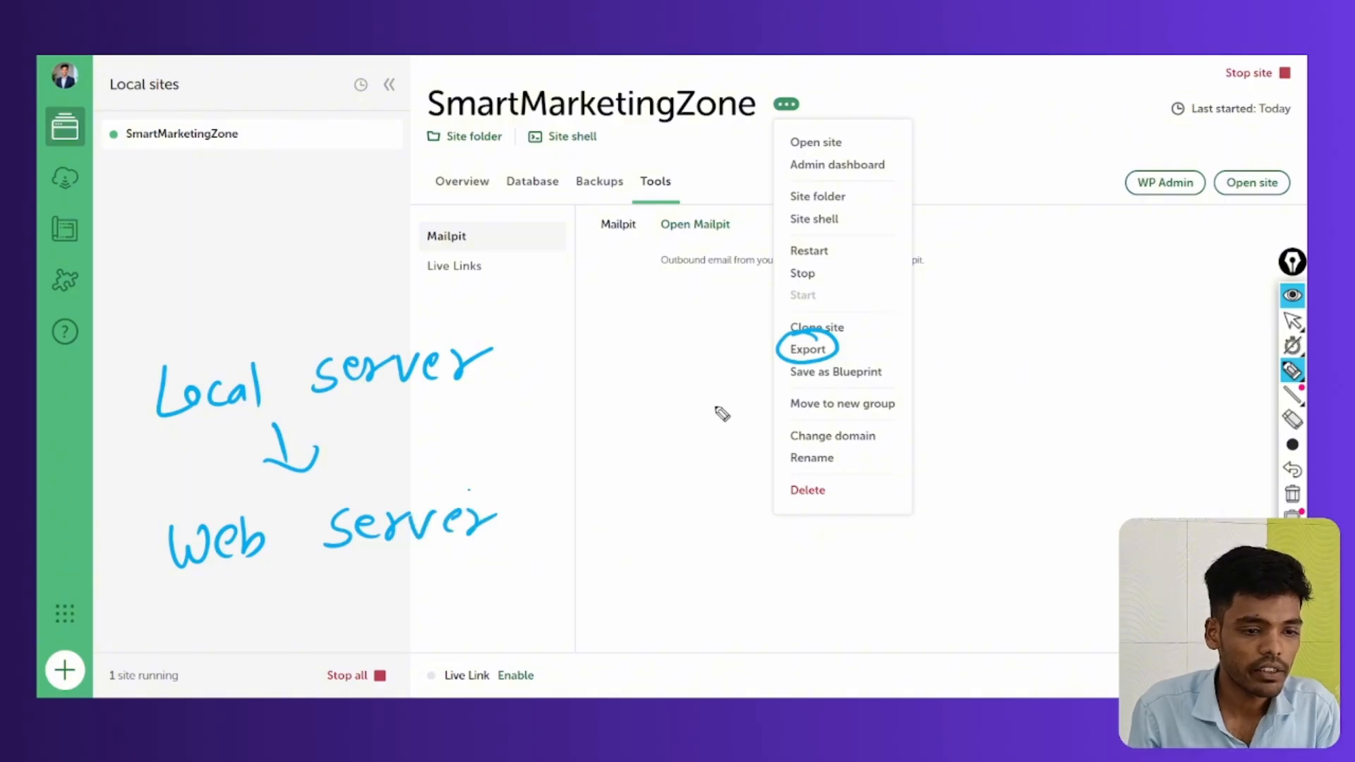
drag(219, 446, 459, 408)
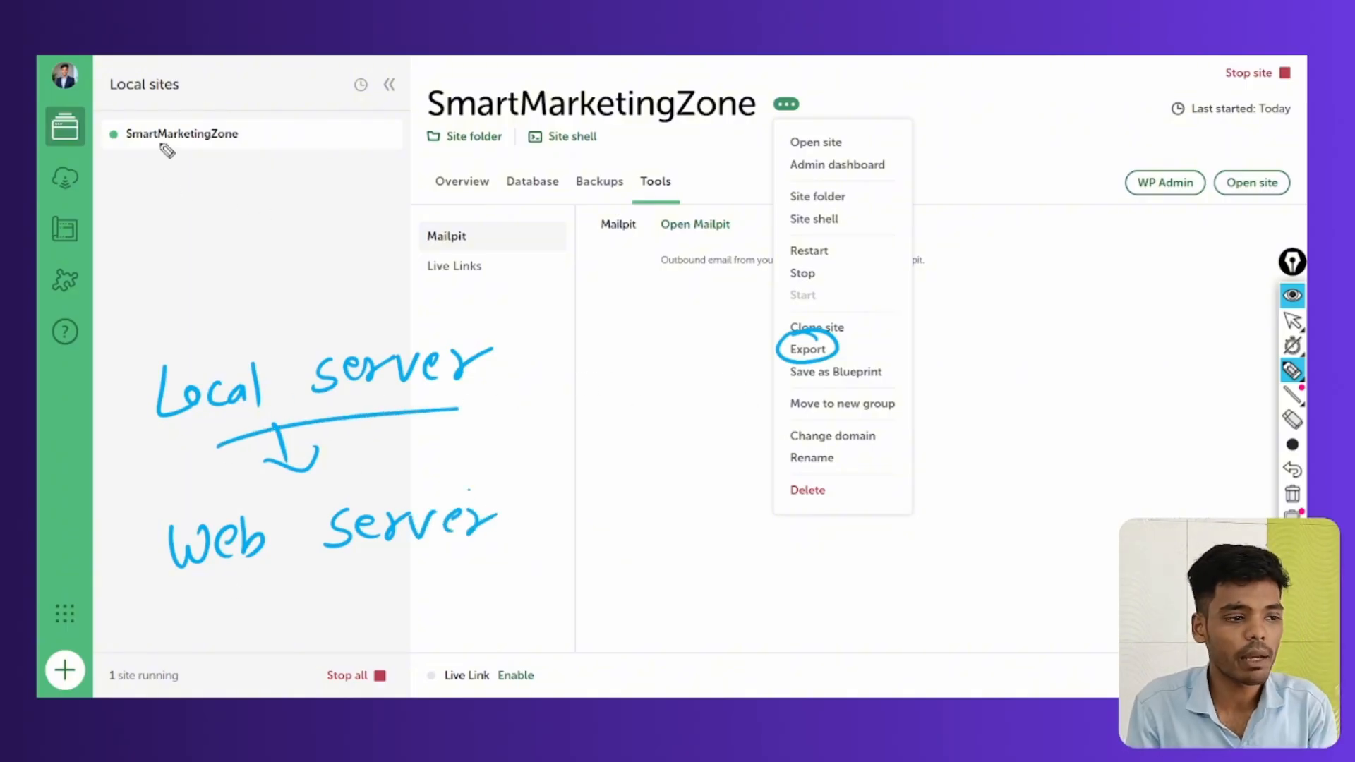
drag(103, 163, 247, 161)
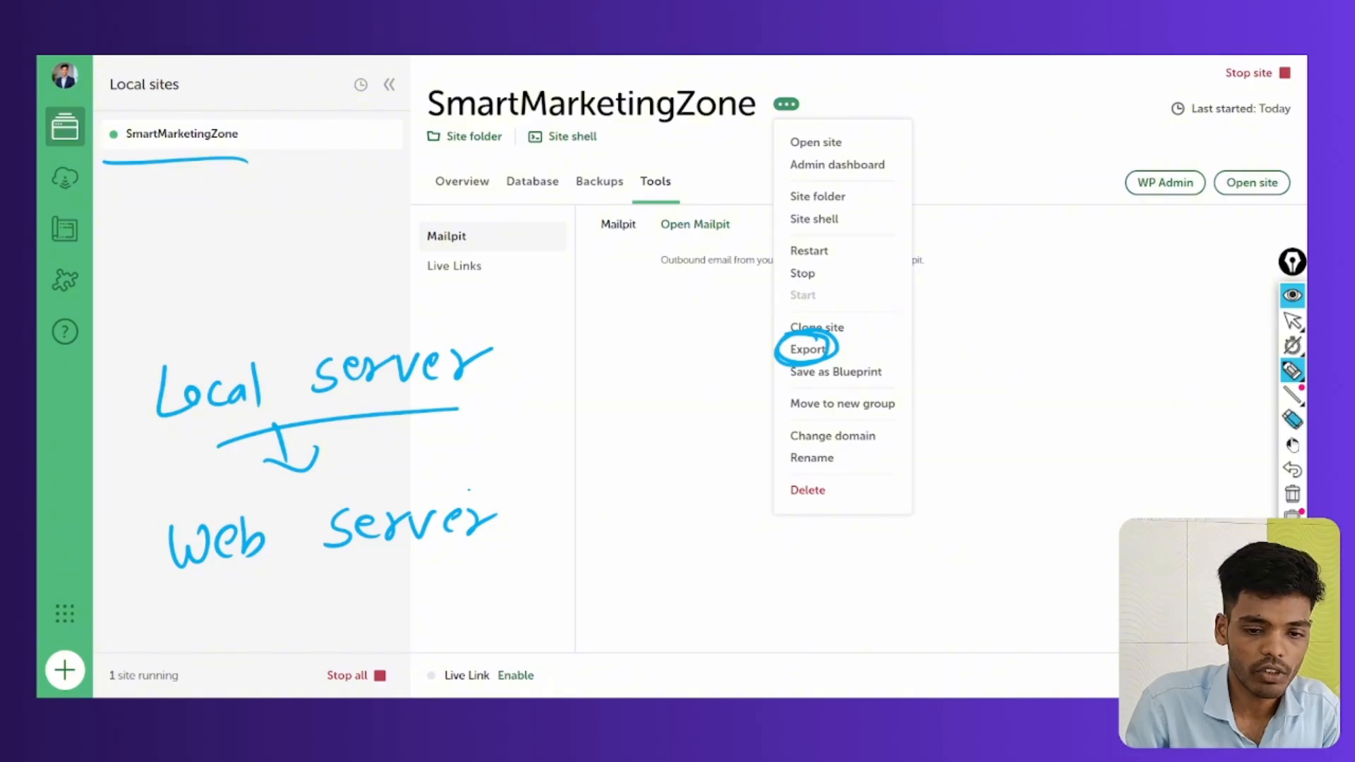
click(1292, 494)
click(1292, 370)
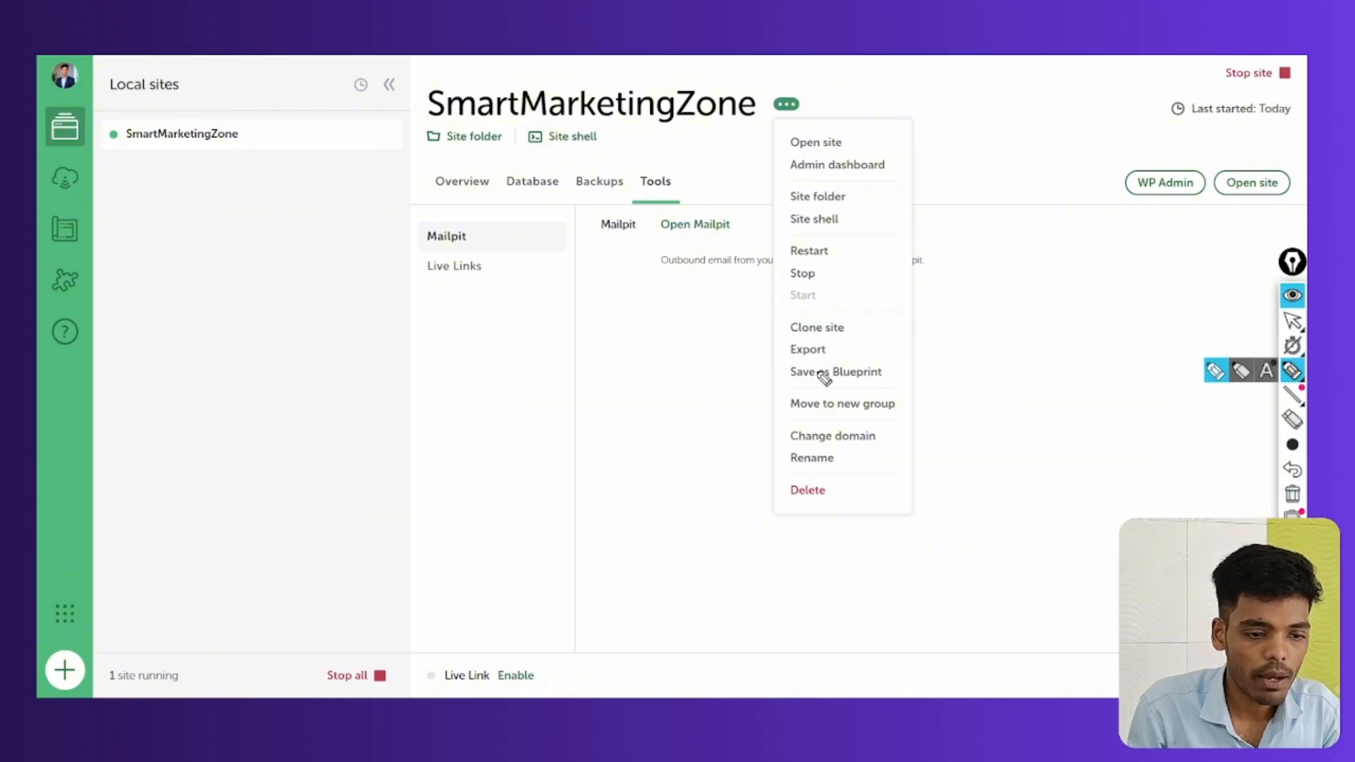
Choose Save as Blueprint, opening a SmartMarketingZone blueprint dialog excluding *.zip, *.tar.gz, *.bz2, *.tgz
mouse_move(825, 359)
mouse_down()
mouse_move(793, 361)
mouse_move(871, 392)
mouse_move(822, 358)
mouse_up()
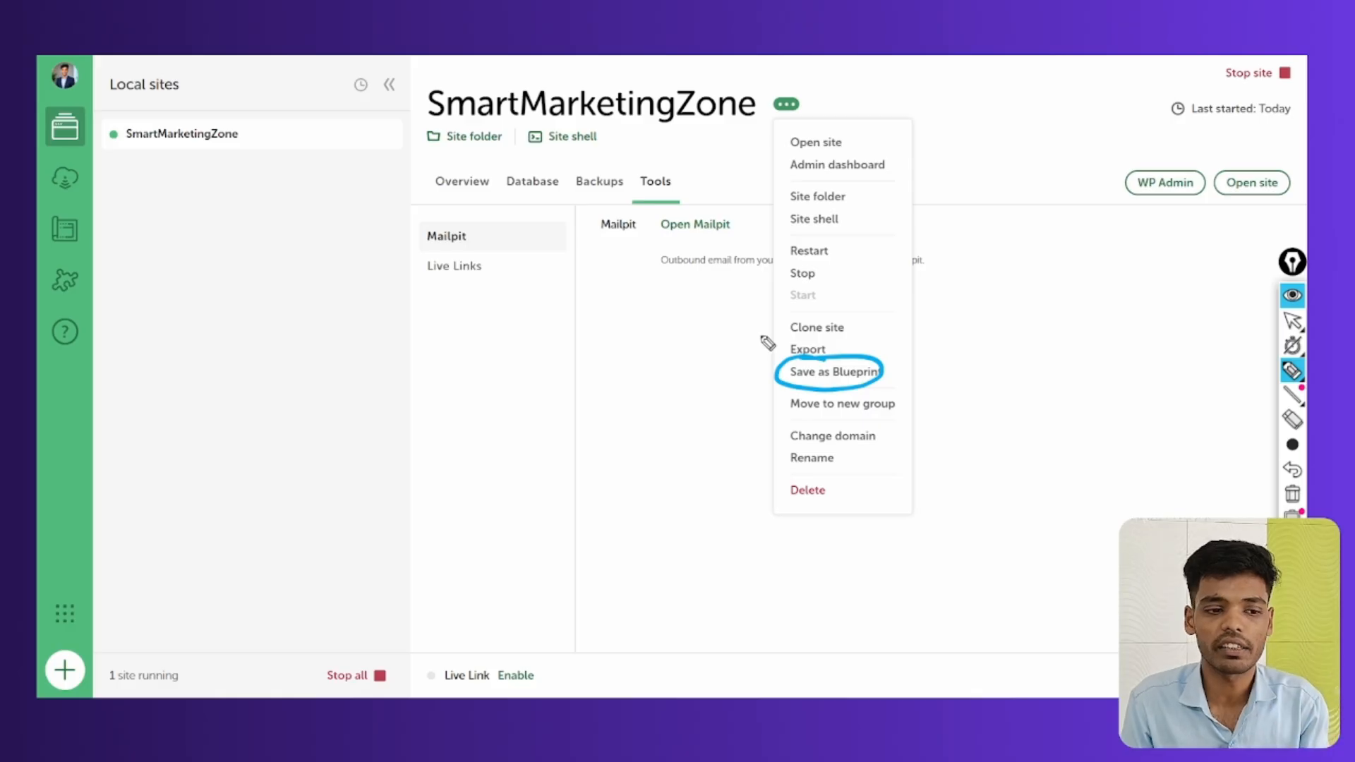
mouse_move(859, 384)
mouse_down()
mouse_move(794, 384)
mouse_move(847, 357)
mouse_up()
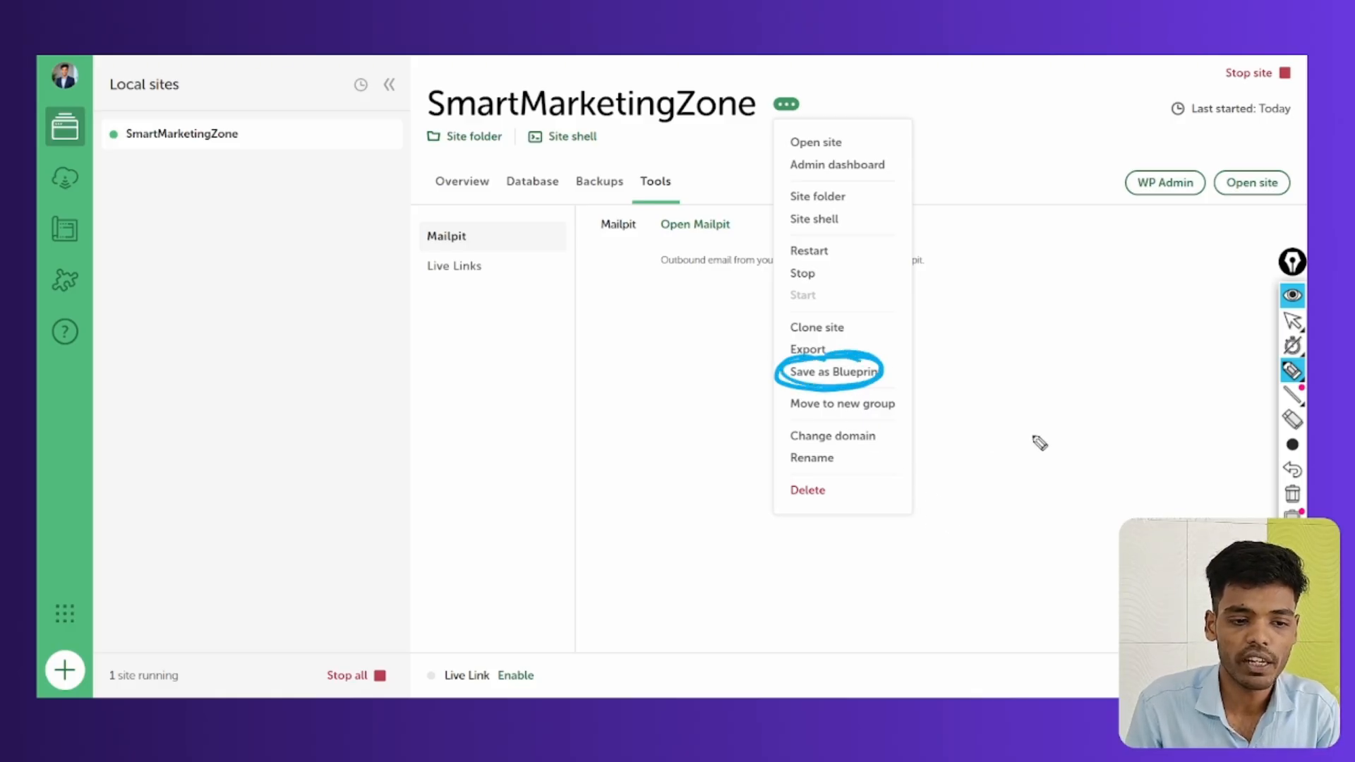
click(1292, 321)
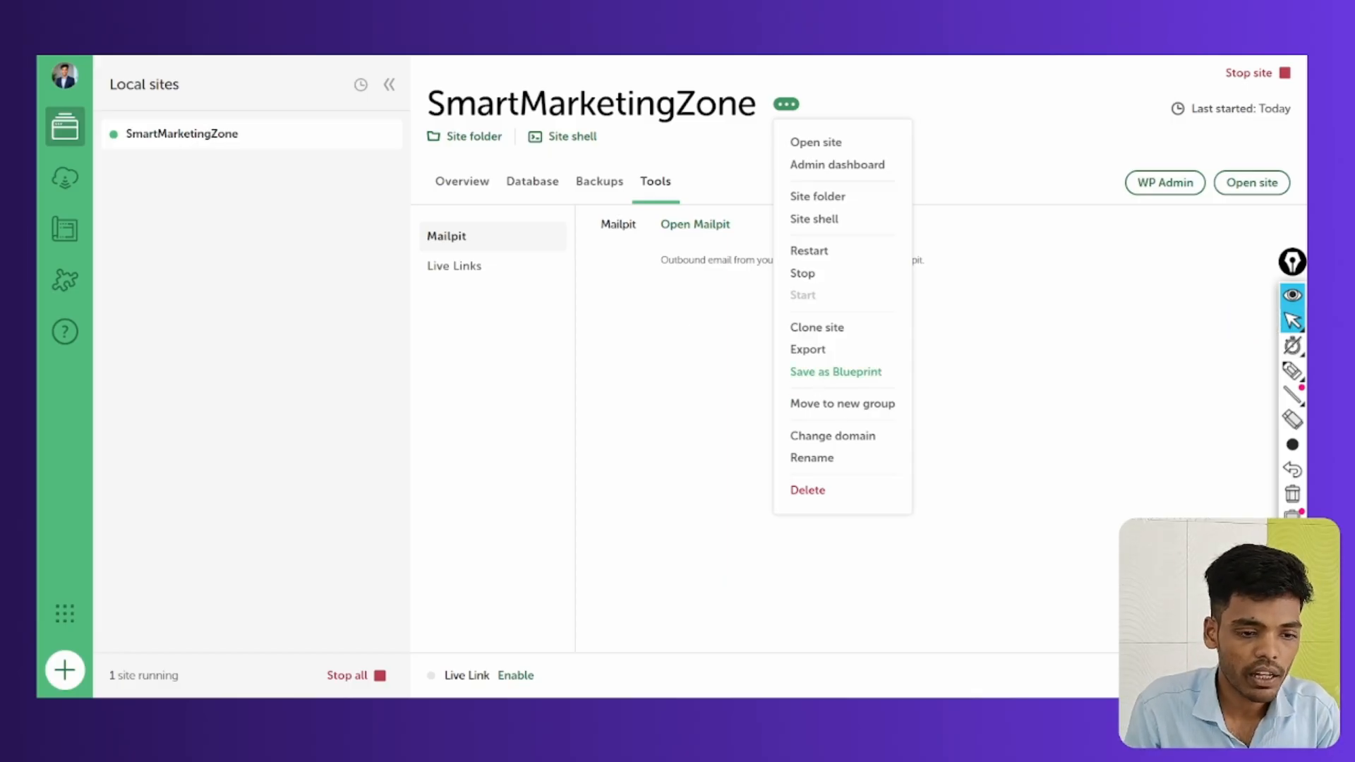
click(821, 372)
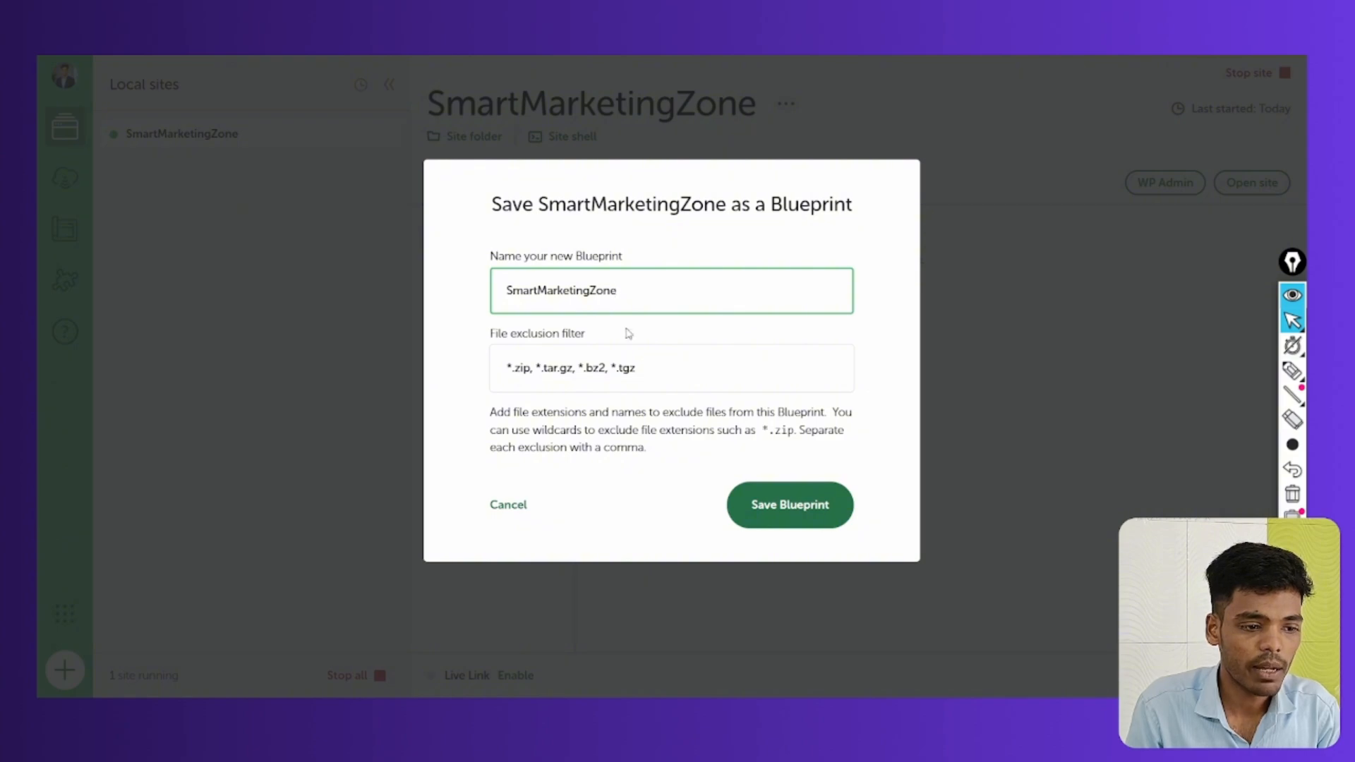
Save the SmartMarketingZone Blueprint, then stop the site so 0 sites are running
click(667, 376)
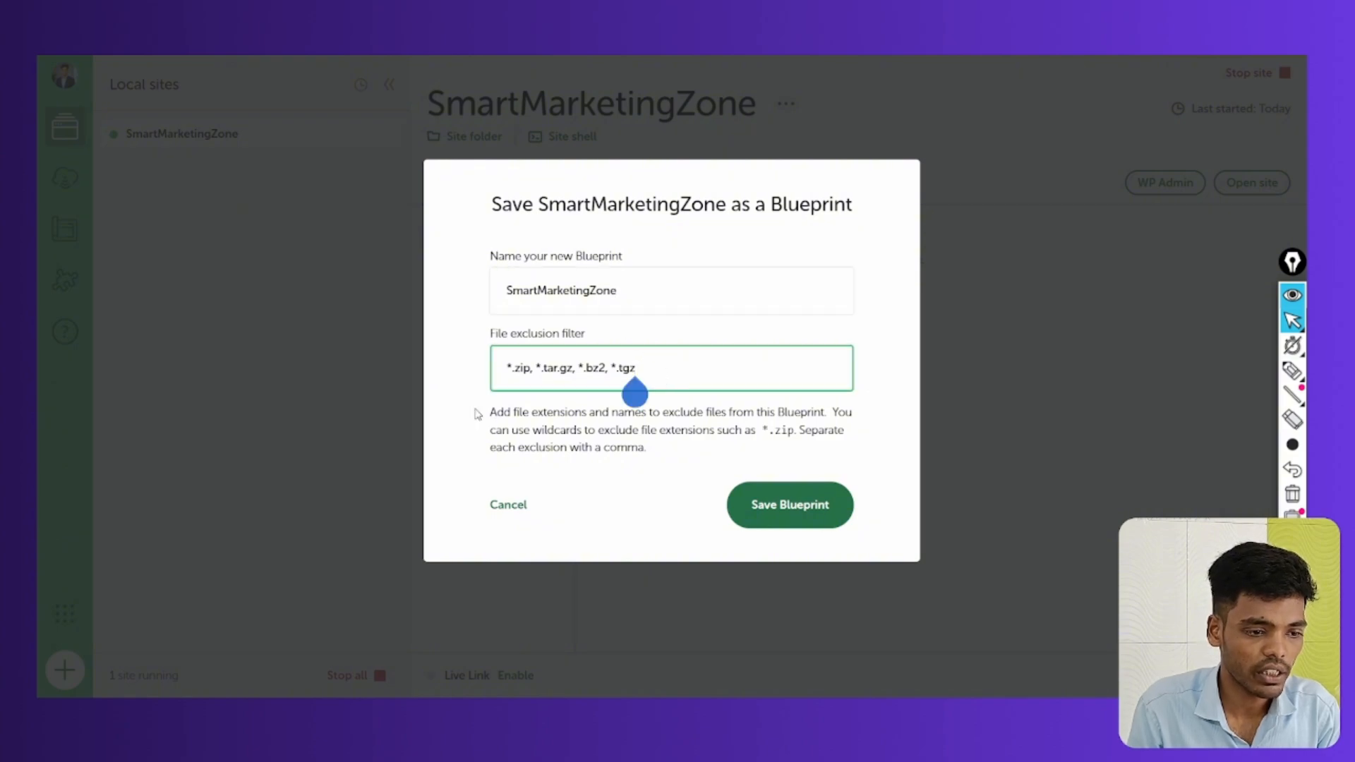
click(778, 505)
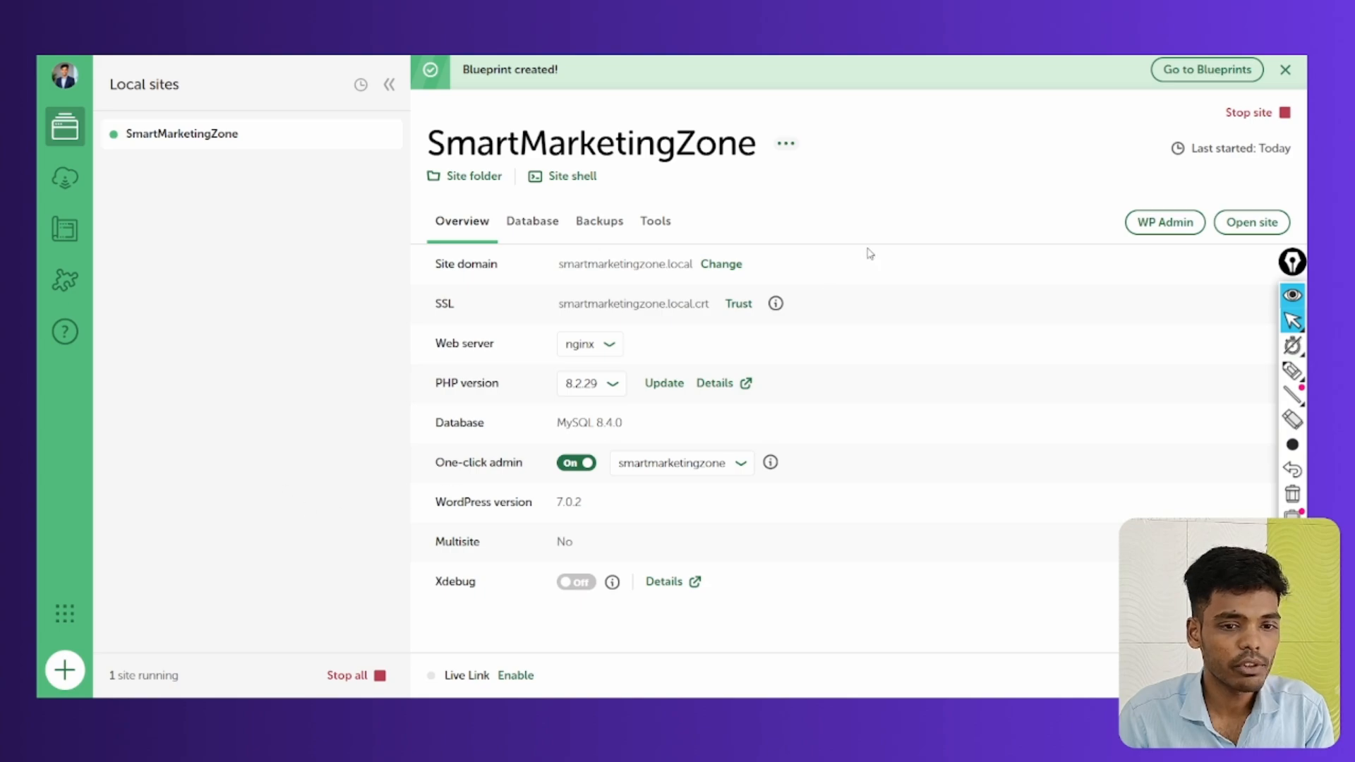
click(1250, 113)
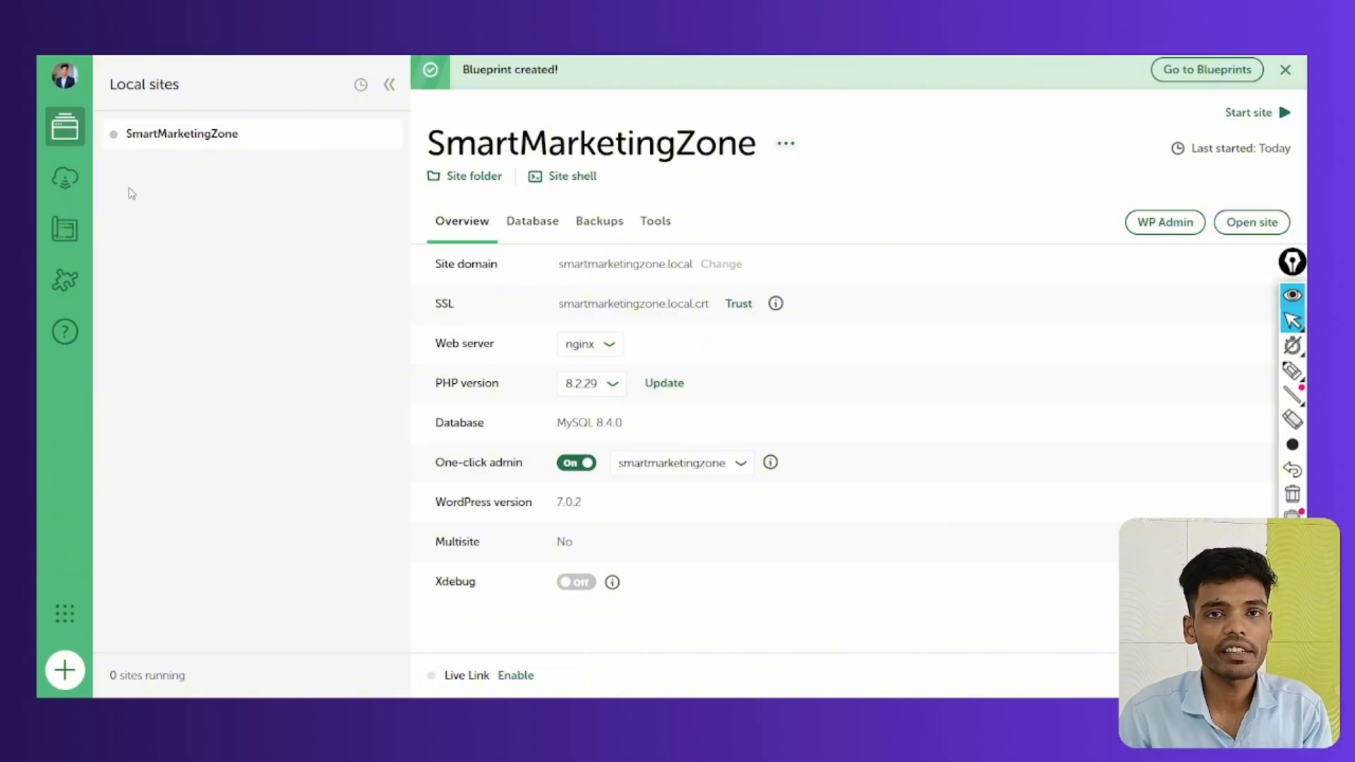
click(65, 671)
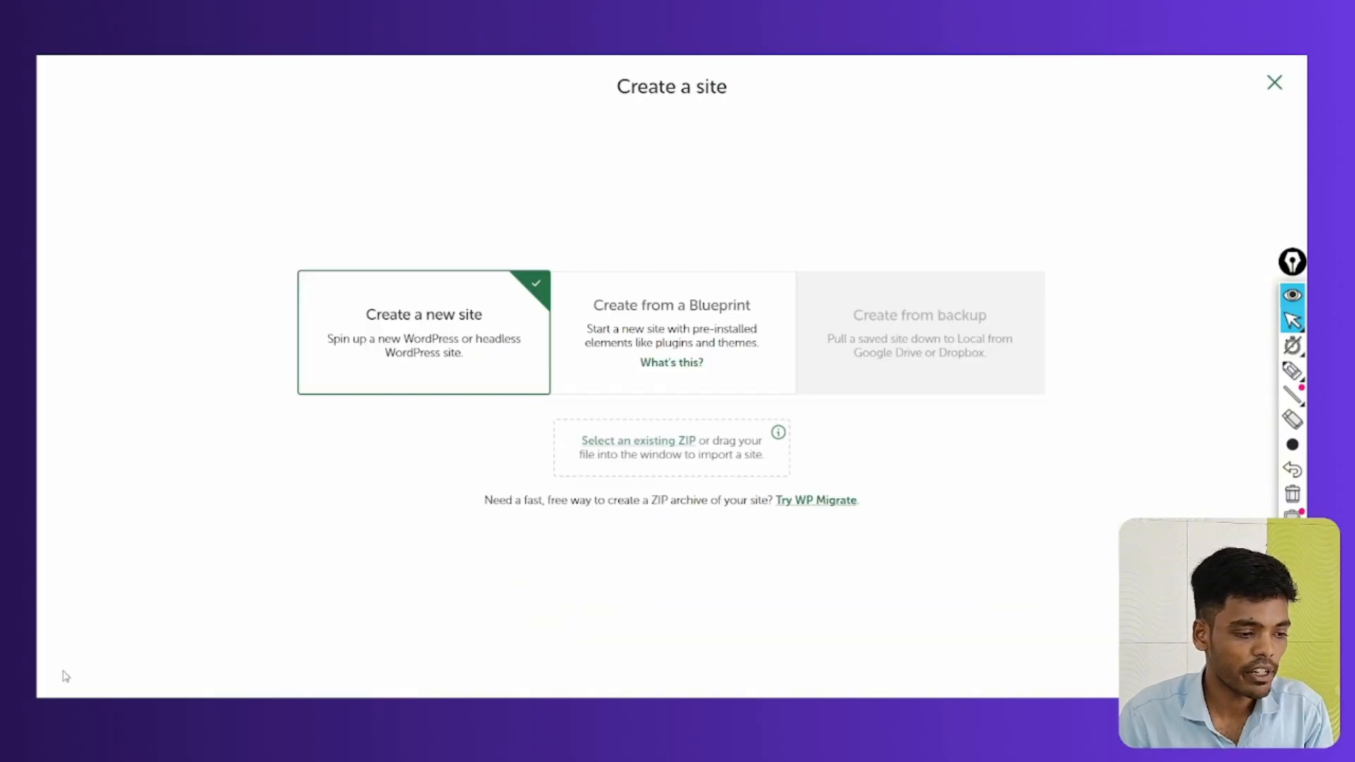
click(672, 317)
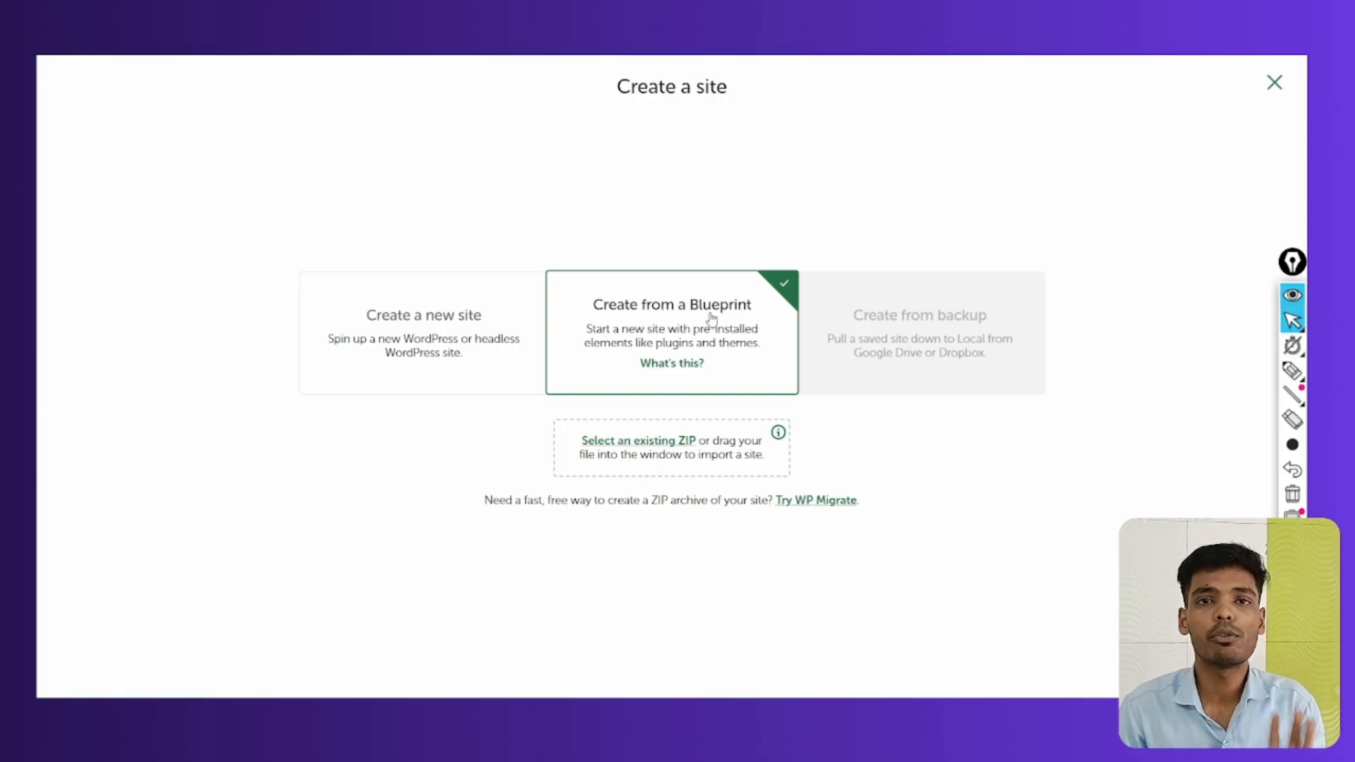
click(480, 348)
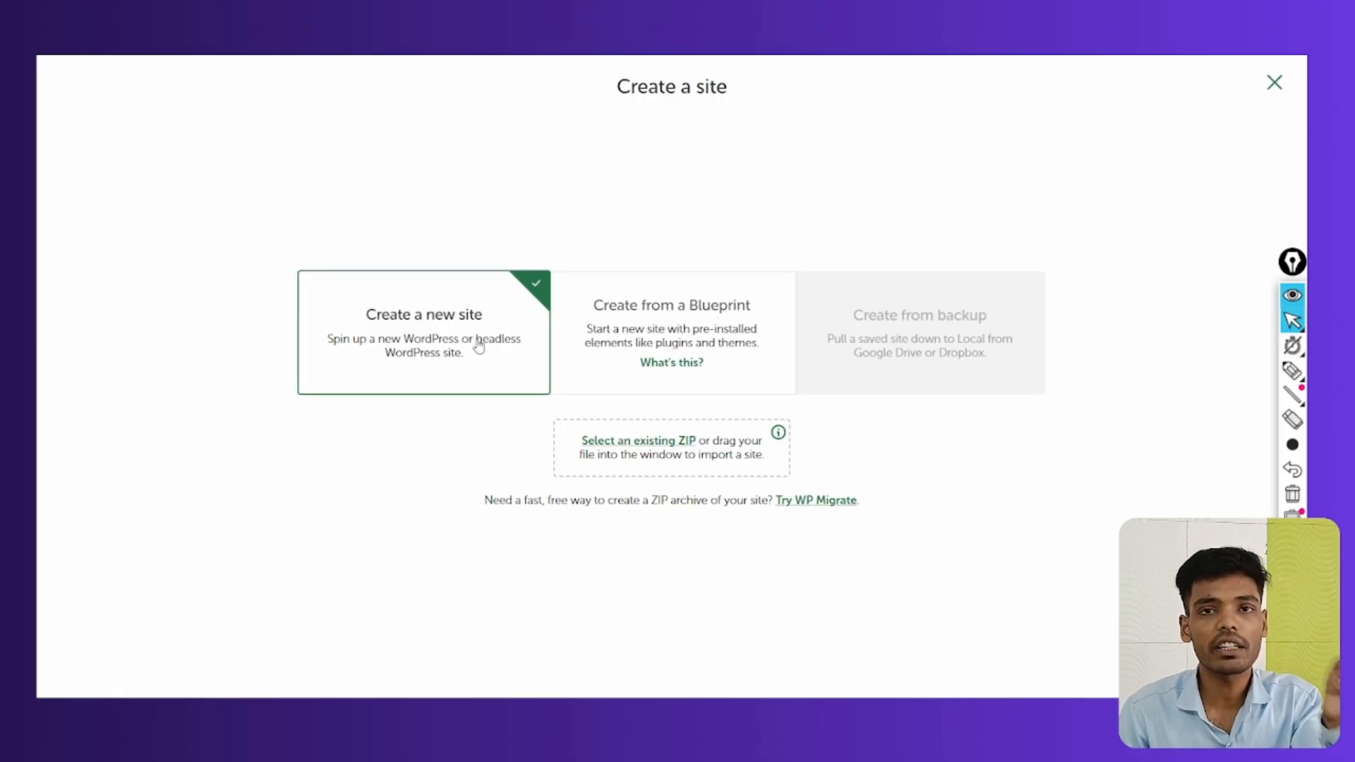
click(664, 309)
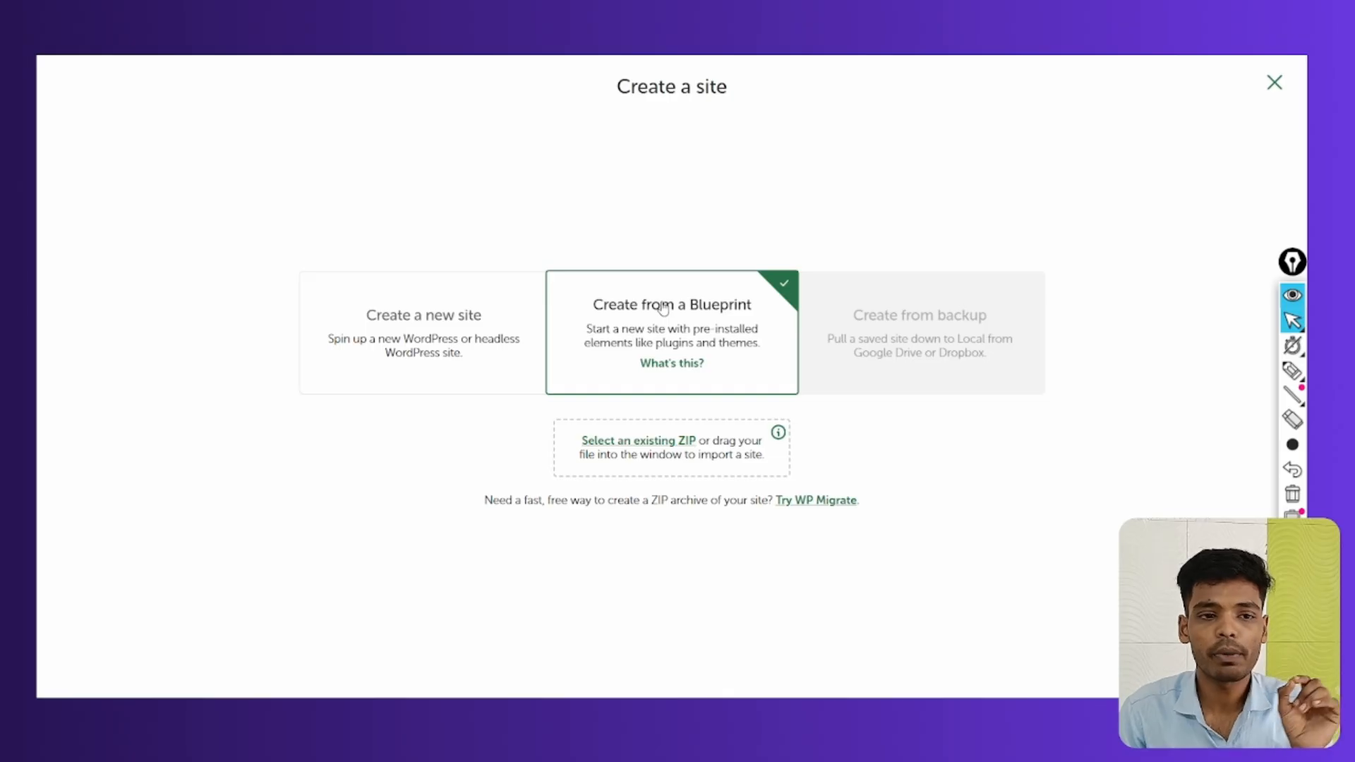
click(1242, 671)
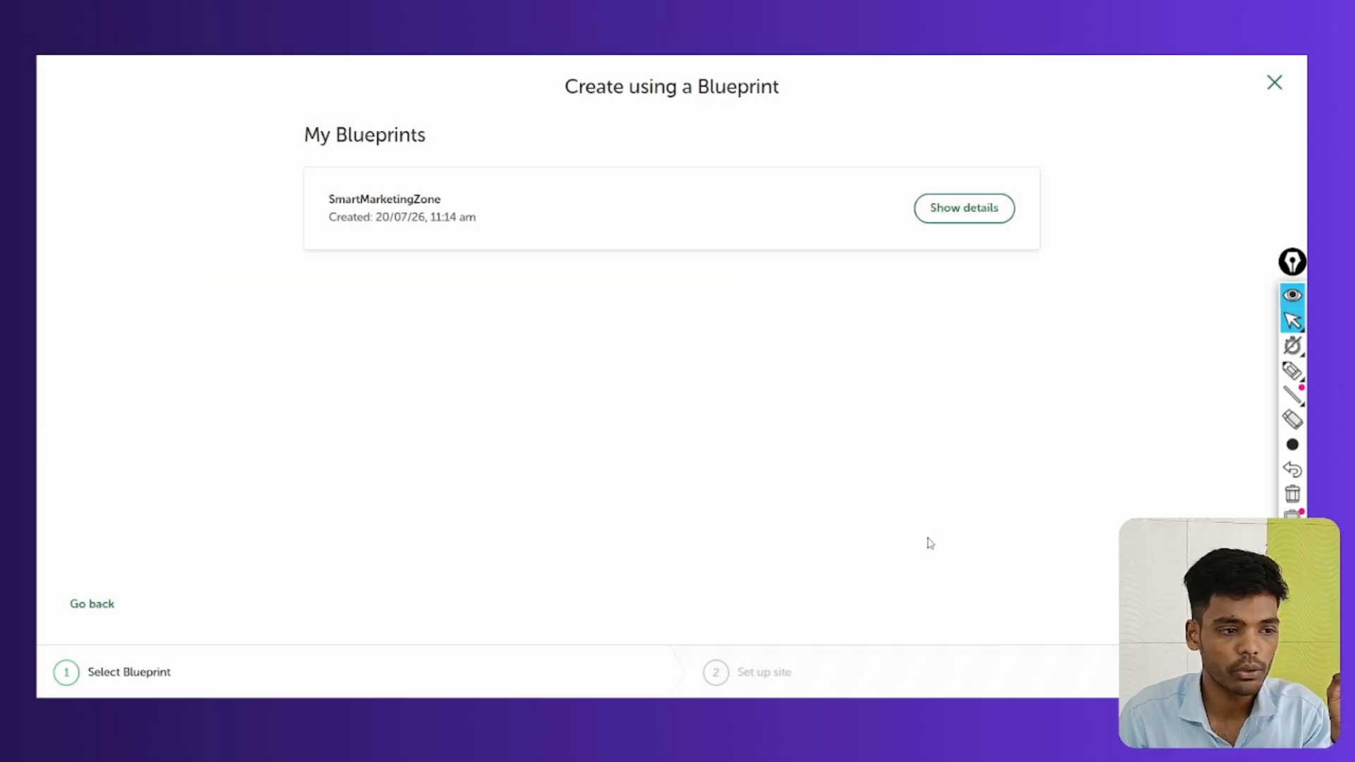
click(428, 204)
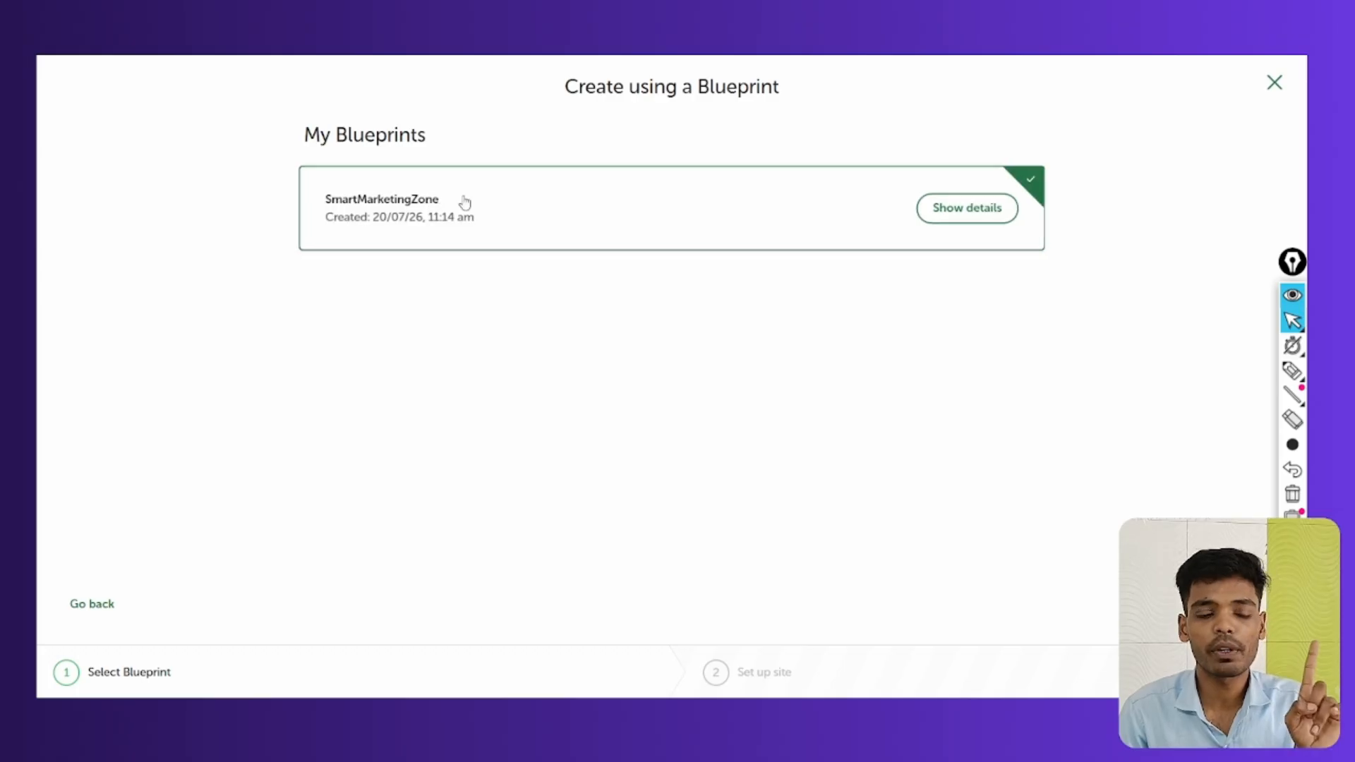
click(952, 212)
scroll(709, 207, down, 2)
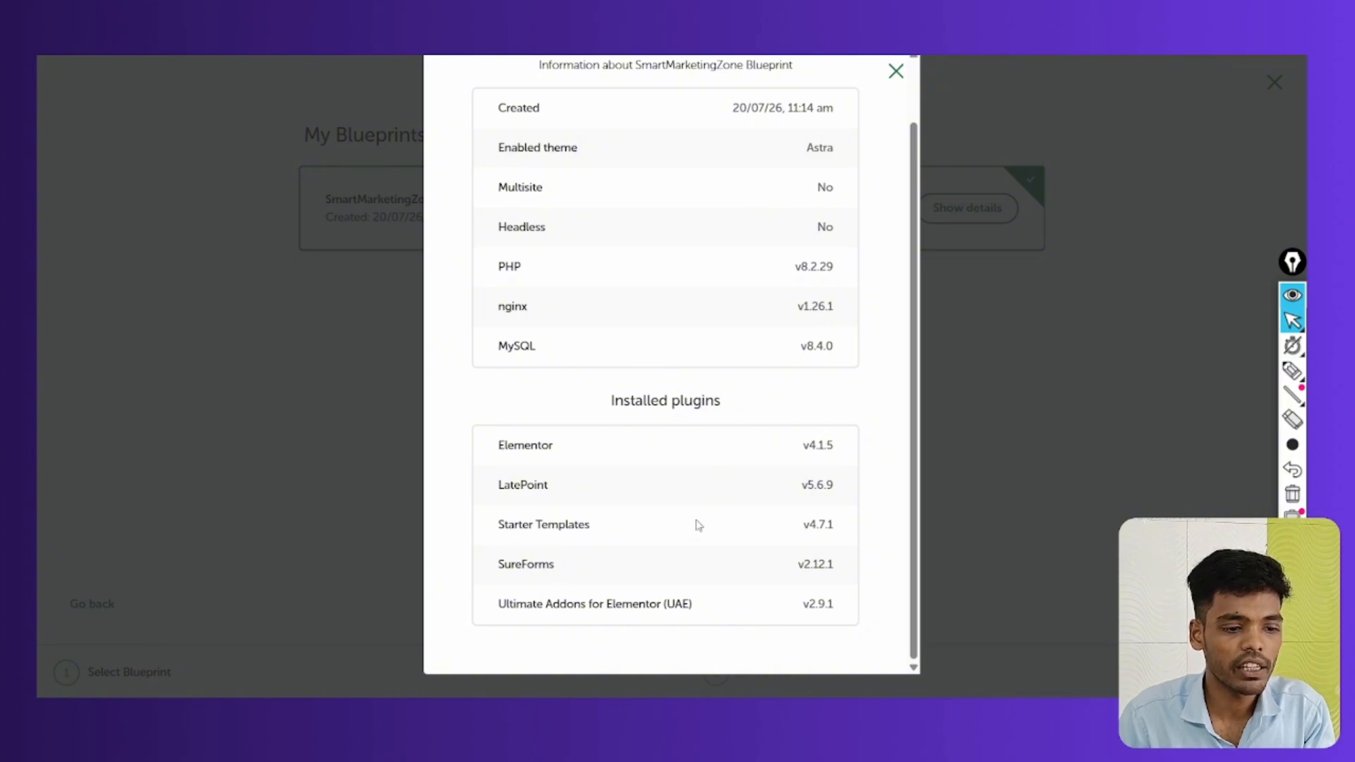
scroll(698, 518, up, 2)
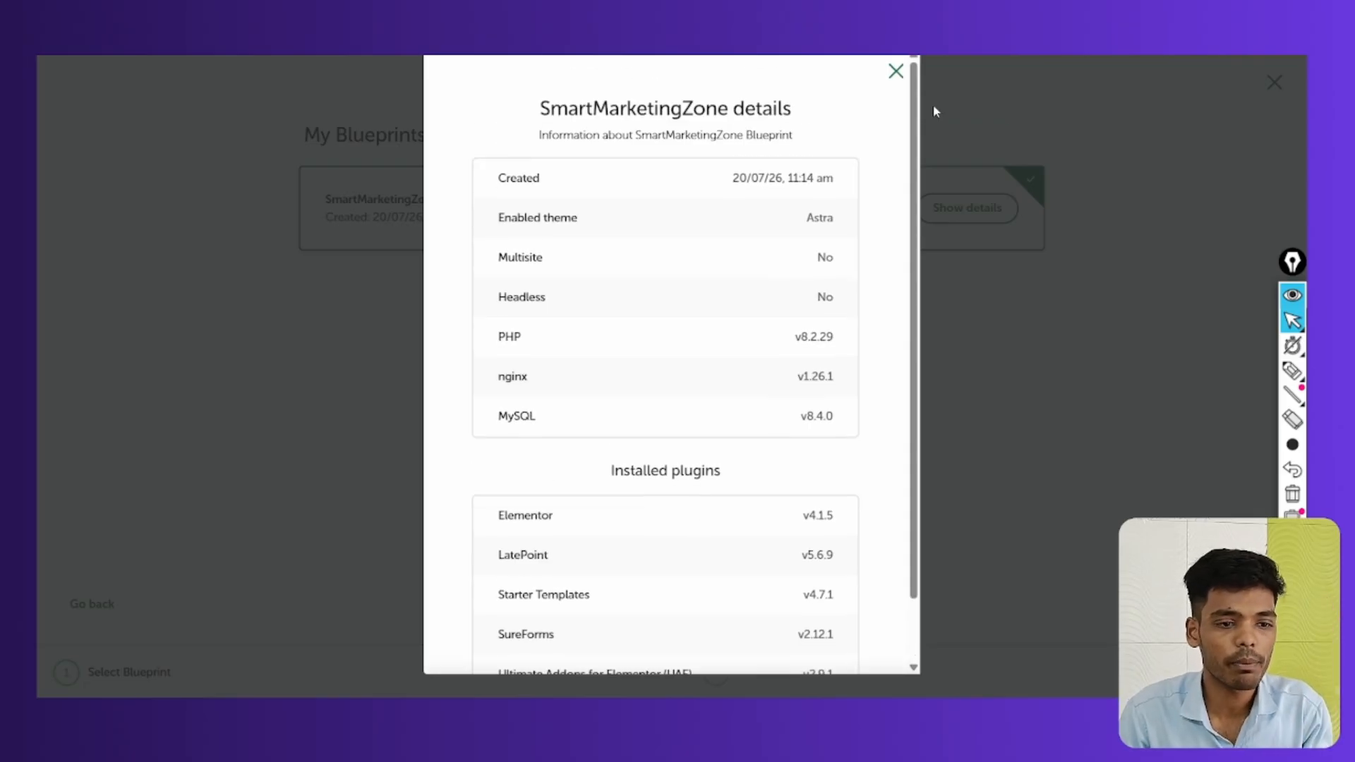
key(ctrl+shift+p)
mouse_move(816, 206)
mouse_down()
mouse_move(840, 241)
mouse_move(818, 205)
mouse_up()
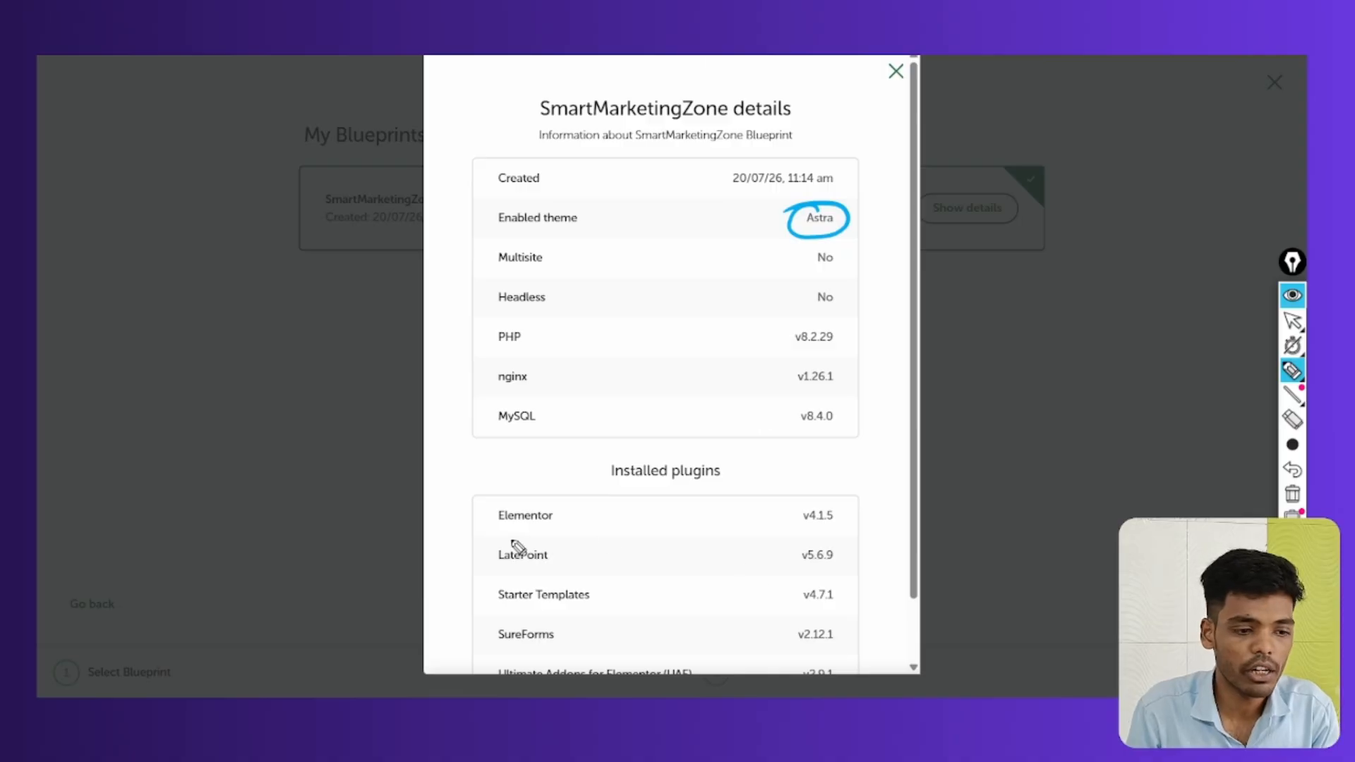
mouse_move(518, 502)
mouse_down()
mouse_move(494, 505)
mouse_move(495, 494)
mouse_up()
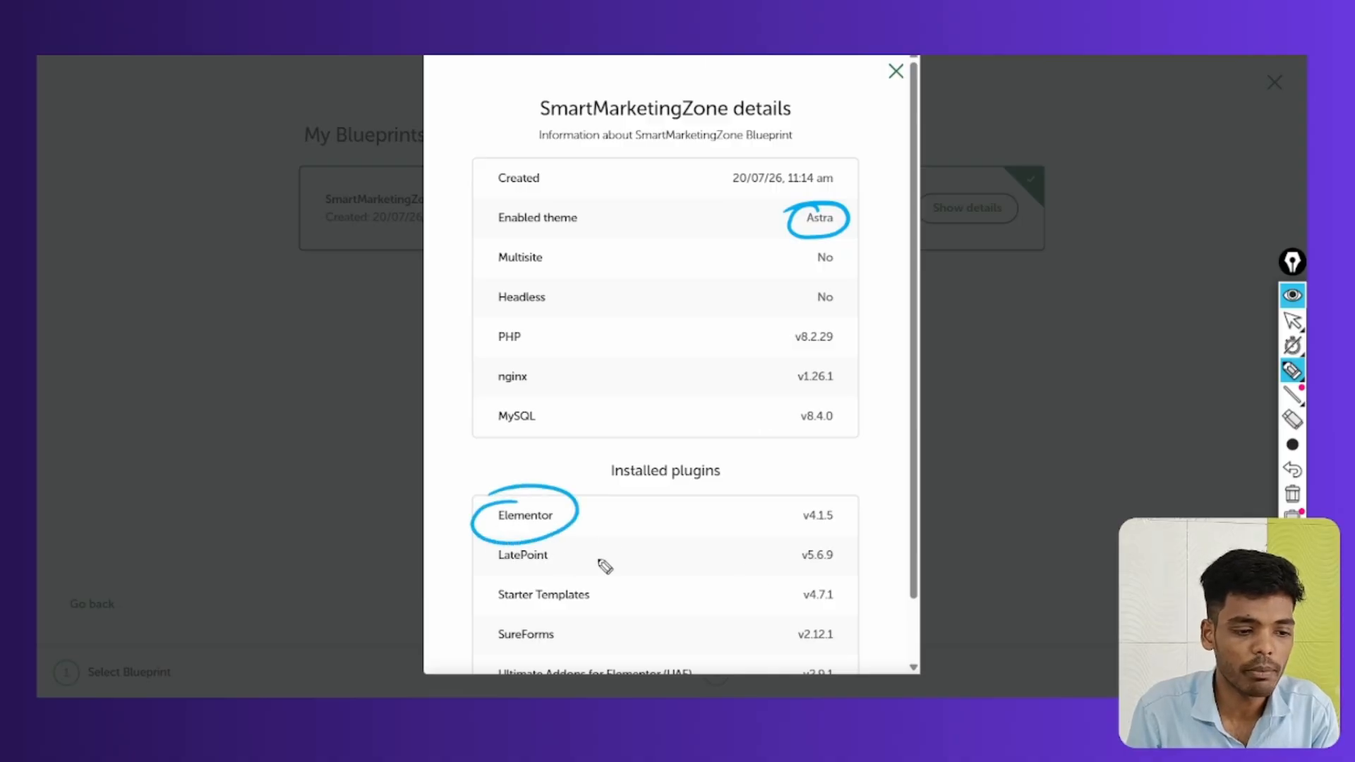
click(1292, 494)
click(1293, 321)
scroll(720, 433, down, 1)
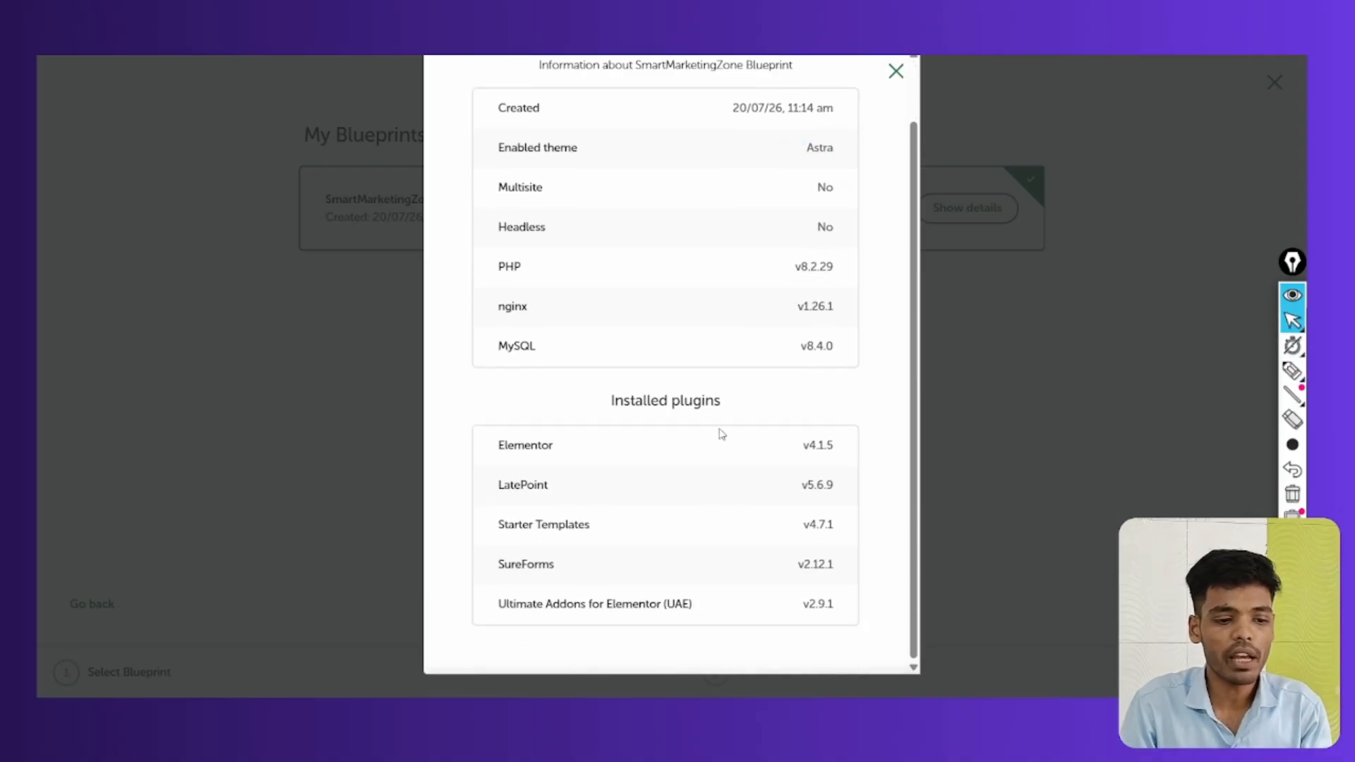
click(896, 72)
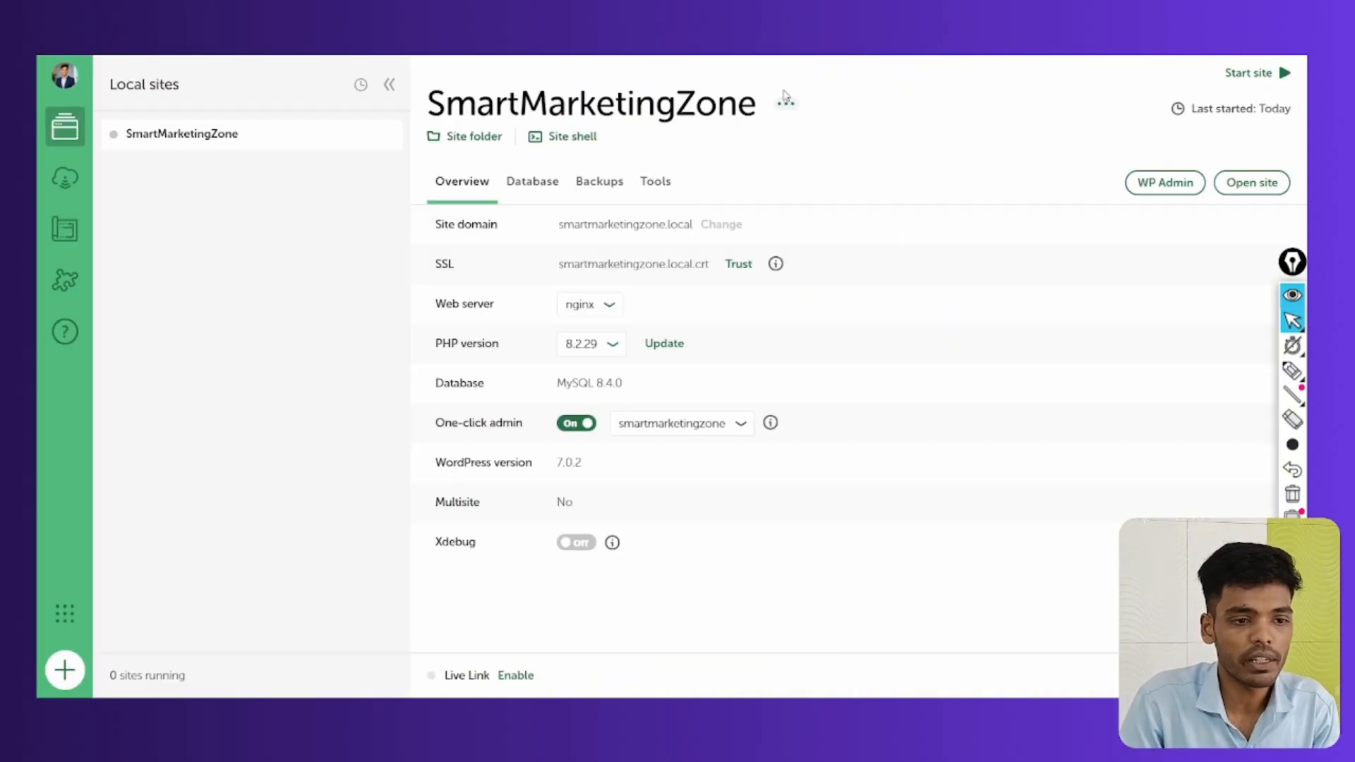
Start SmartMarketingZone from its actions menu, then reopen the menu with 1 site running
click(786, 101)
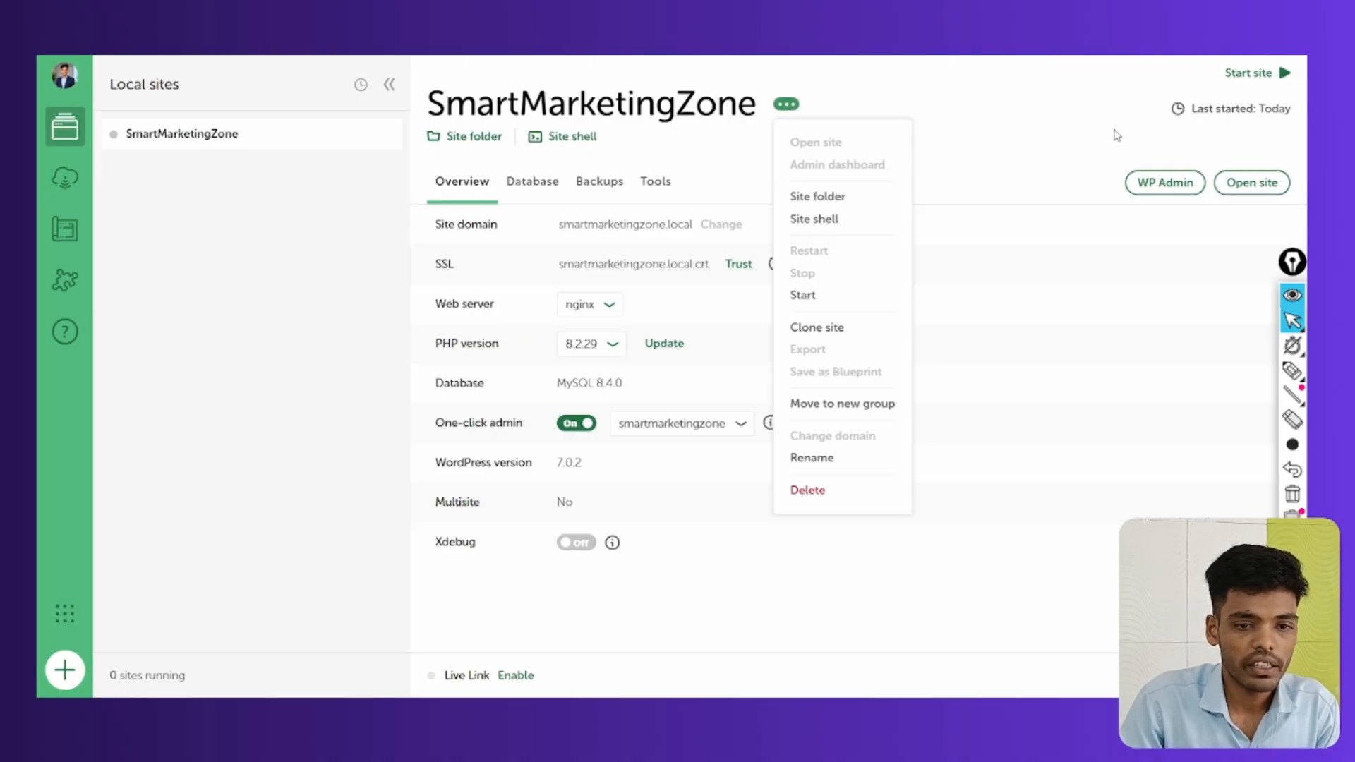
click(1251, 73)
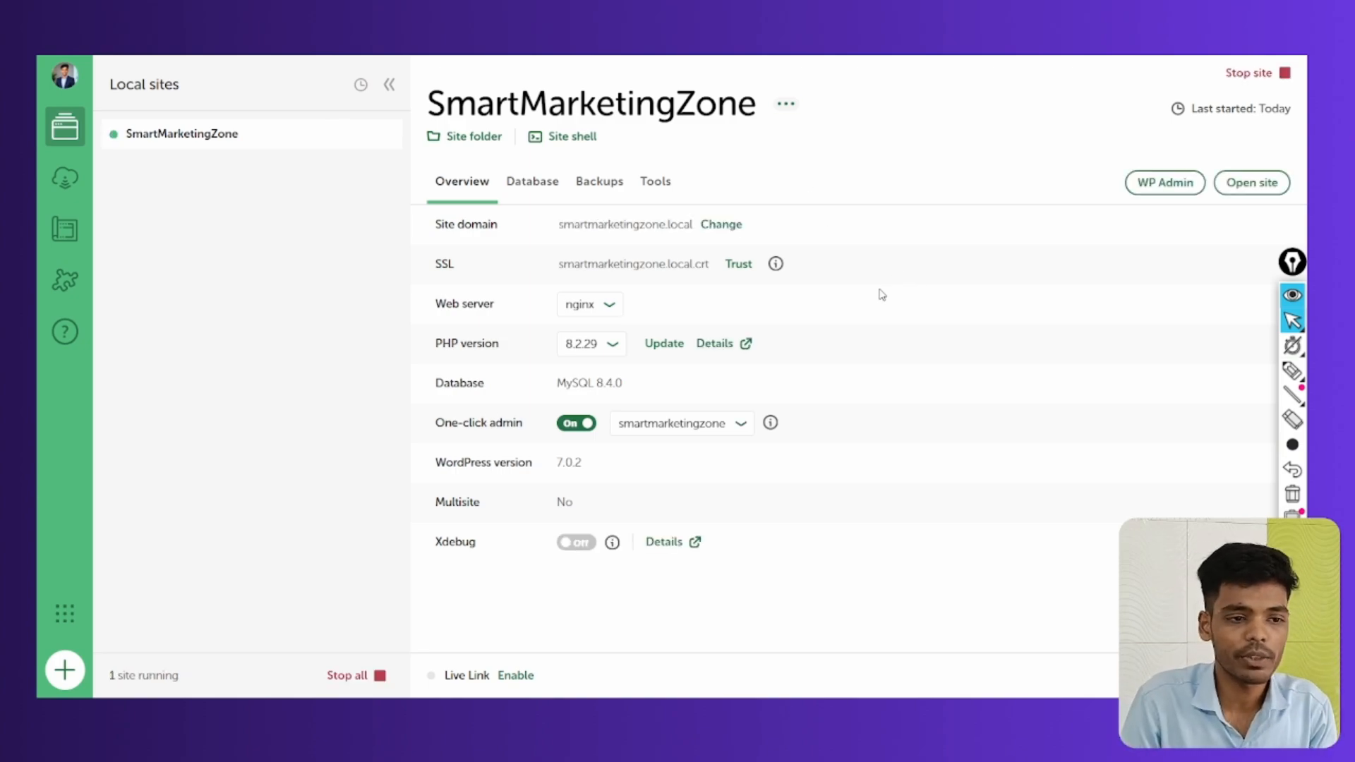
click(786, 104)
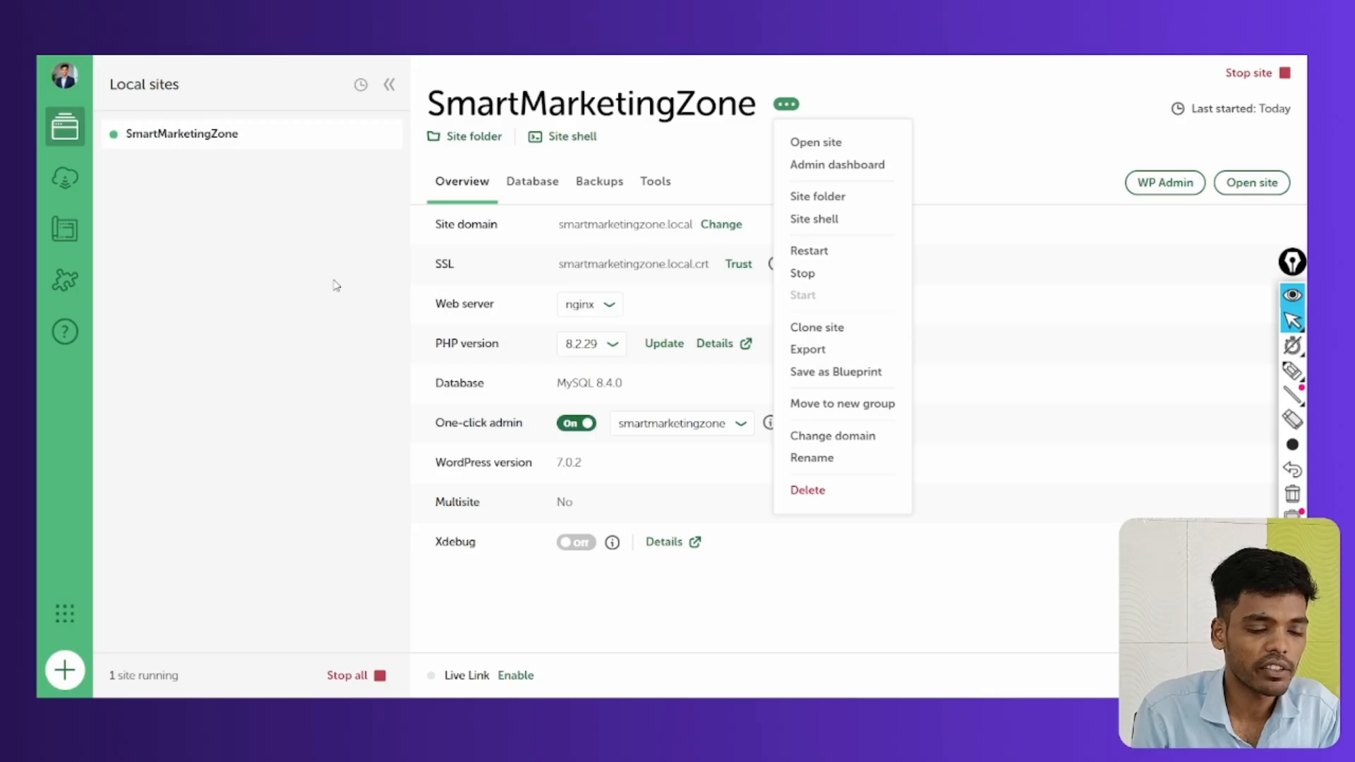
click(850, 438)
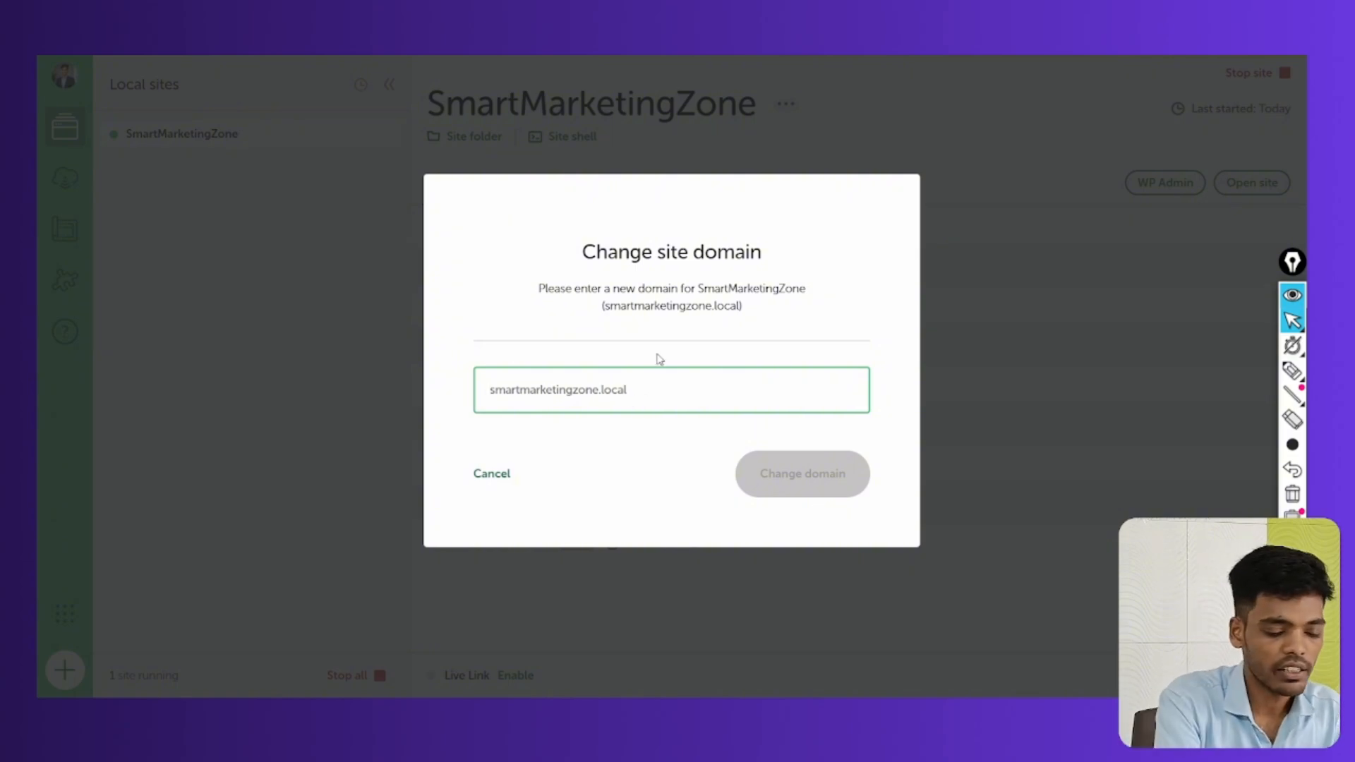
key(ctrl+a)
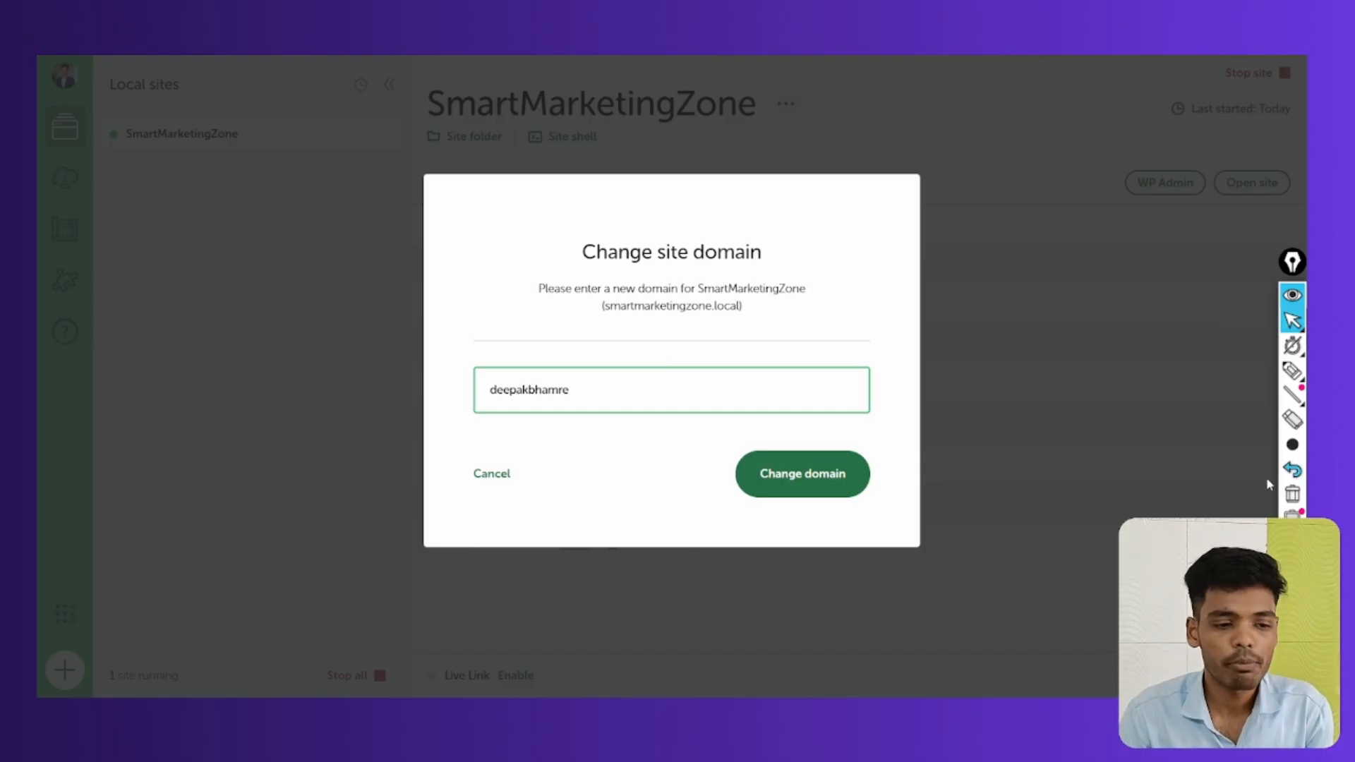
click(471, 475)
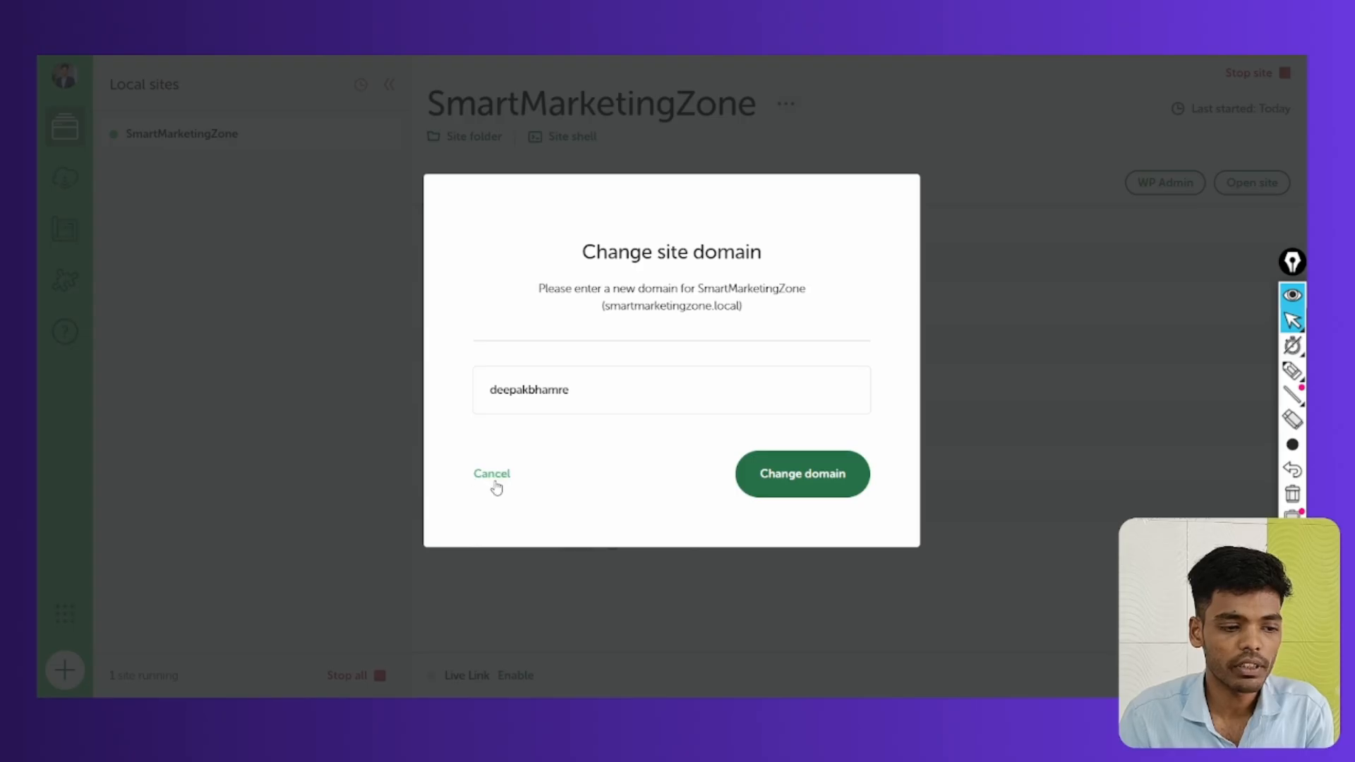
click(496, 486)
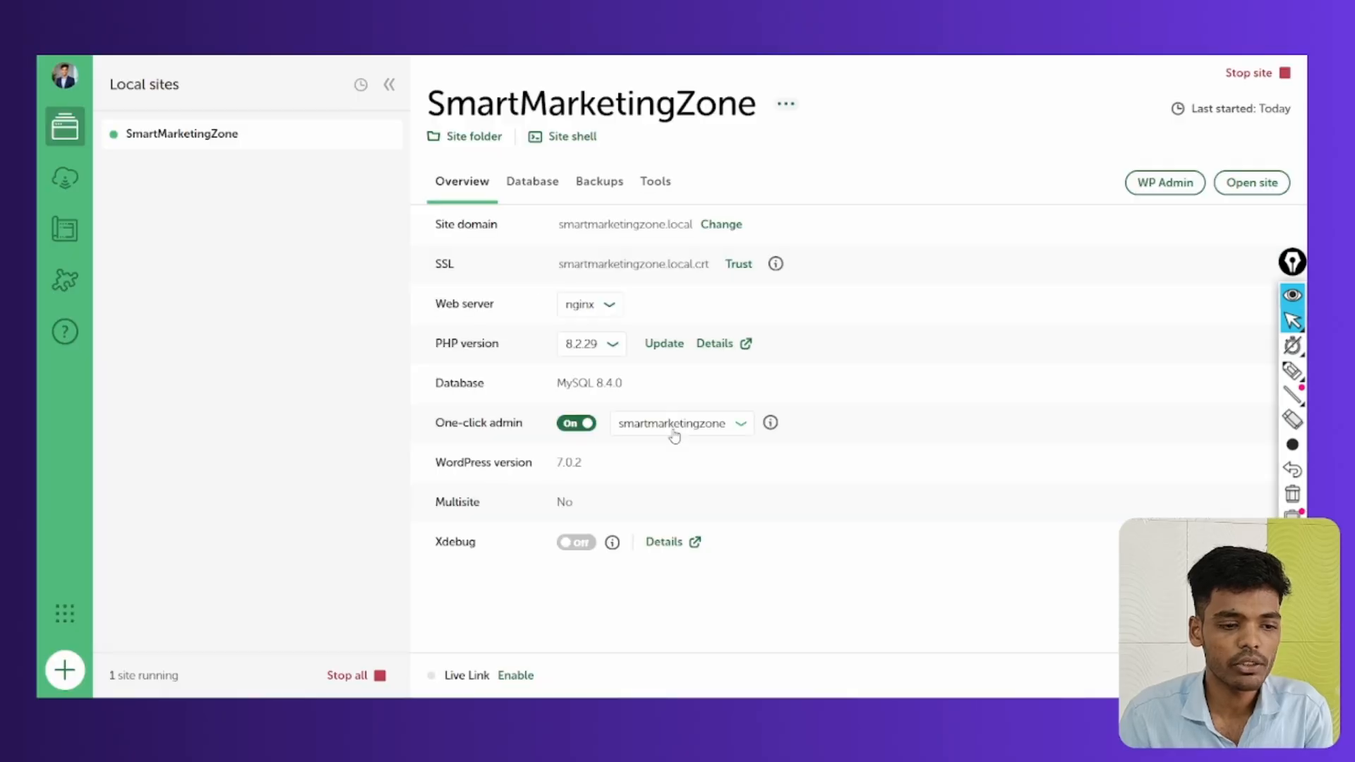
click(787, 106)
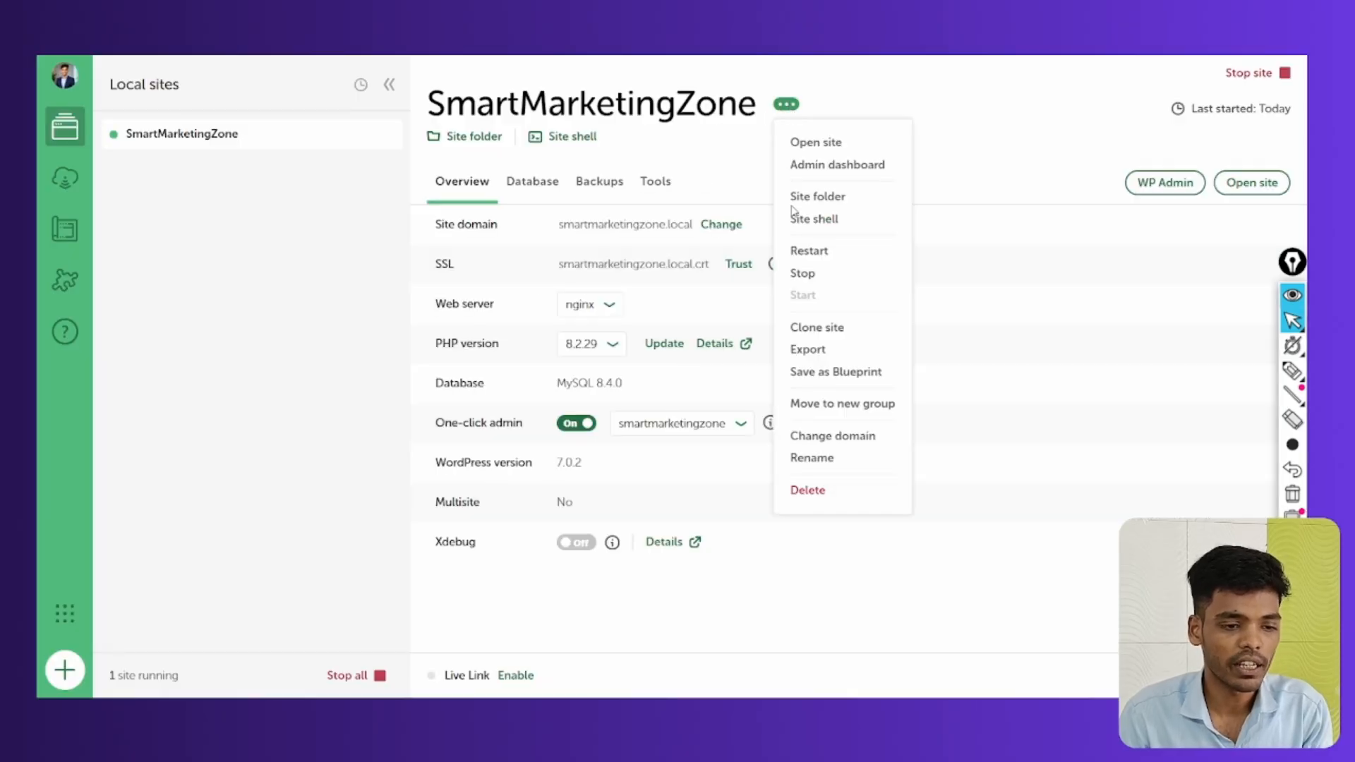
click(812, 459)
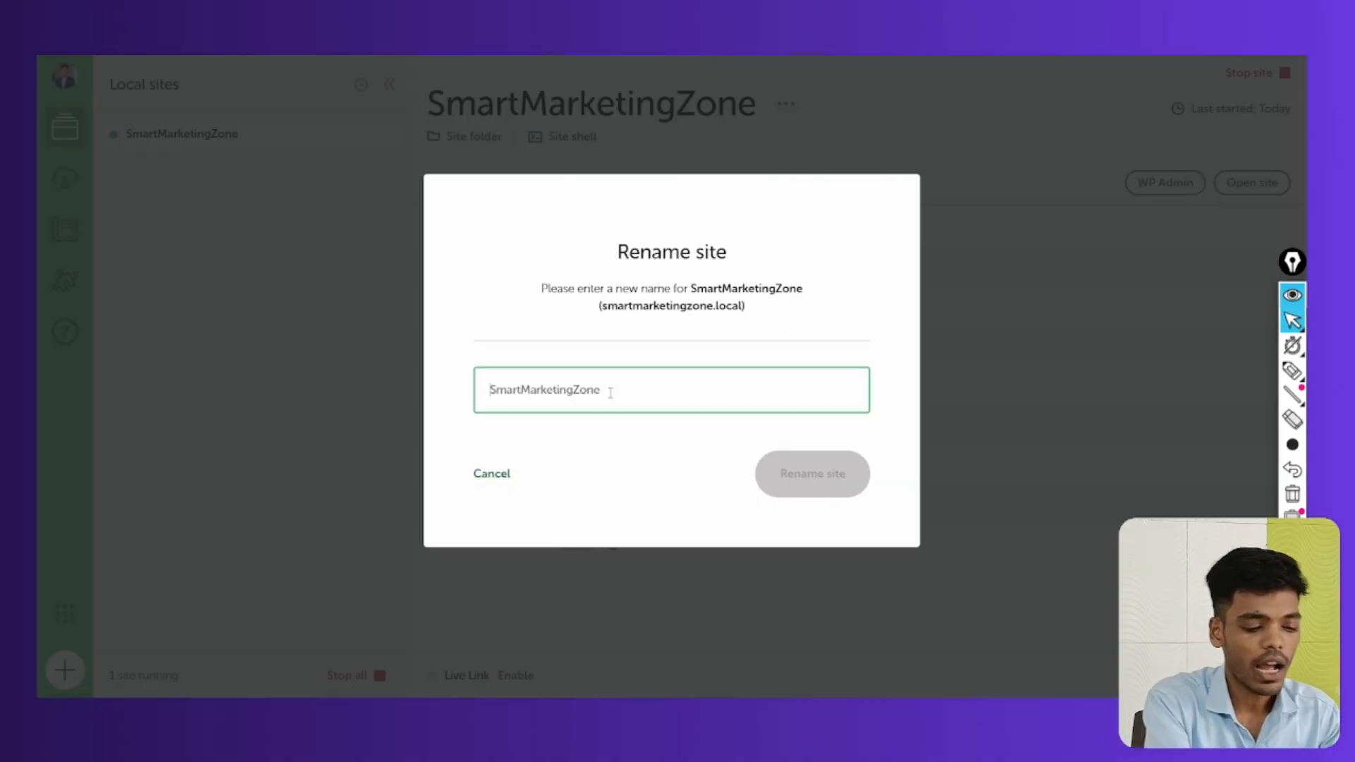
key(ctrl+a)
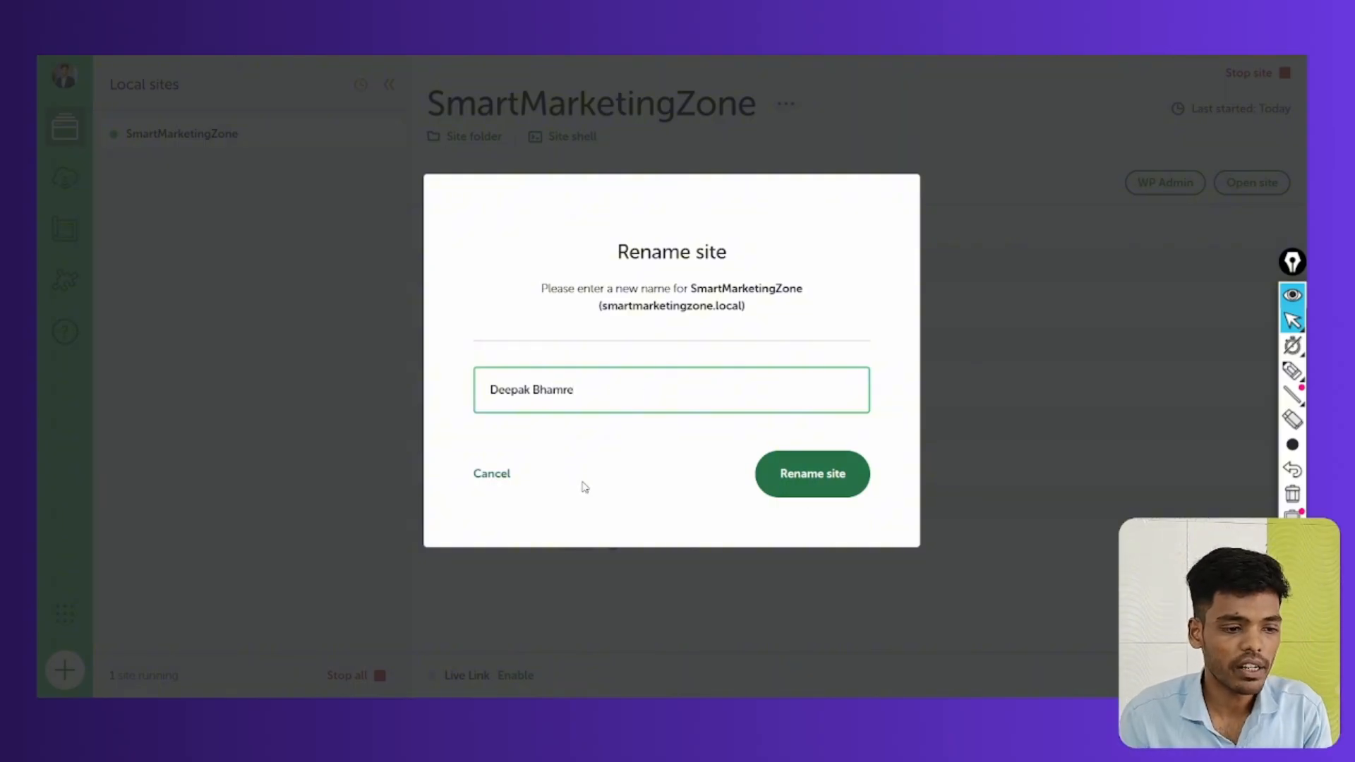
click(499, 492)
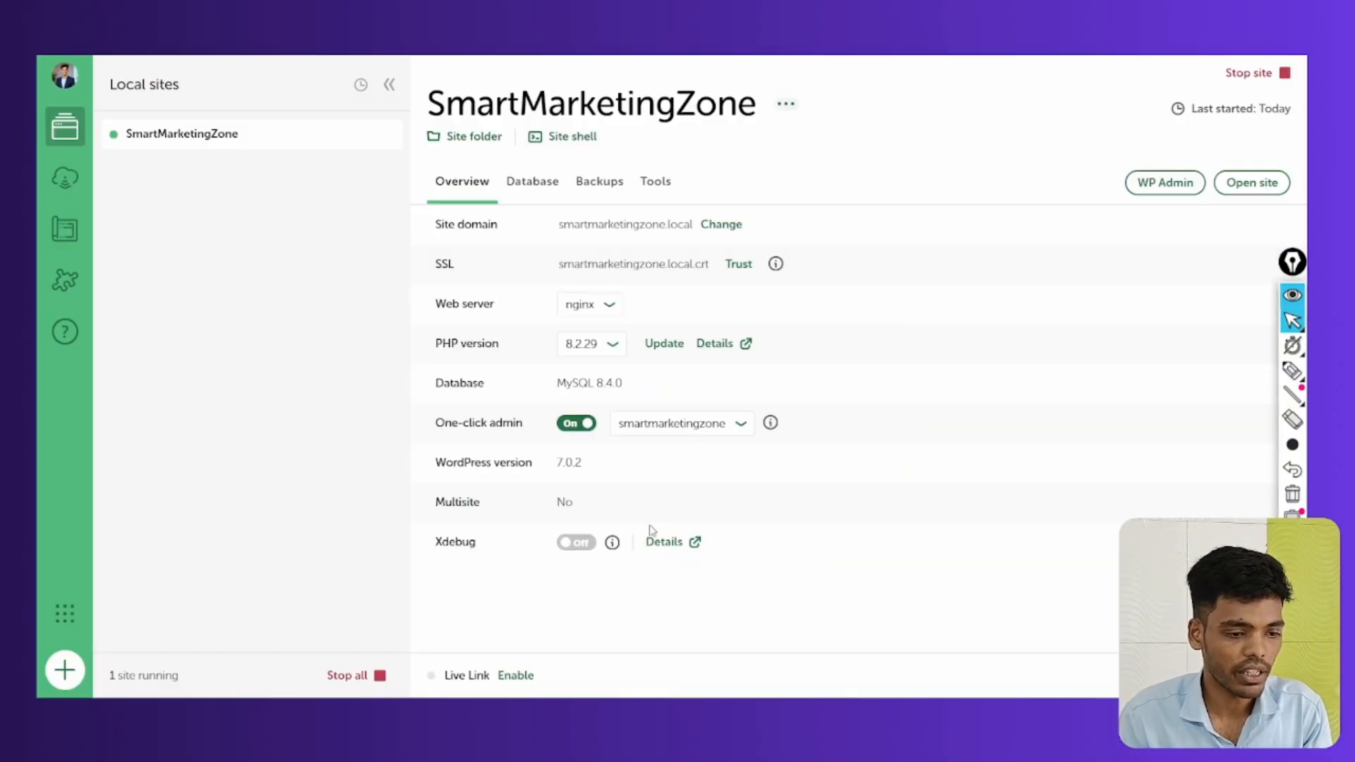
click(785, 104)
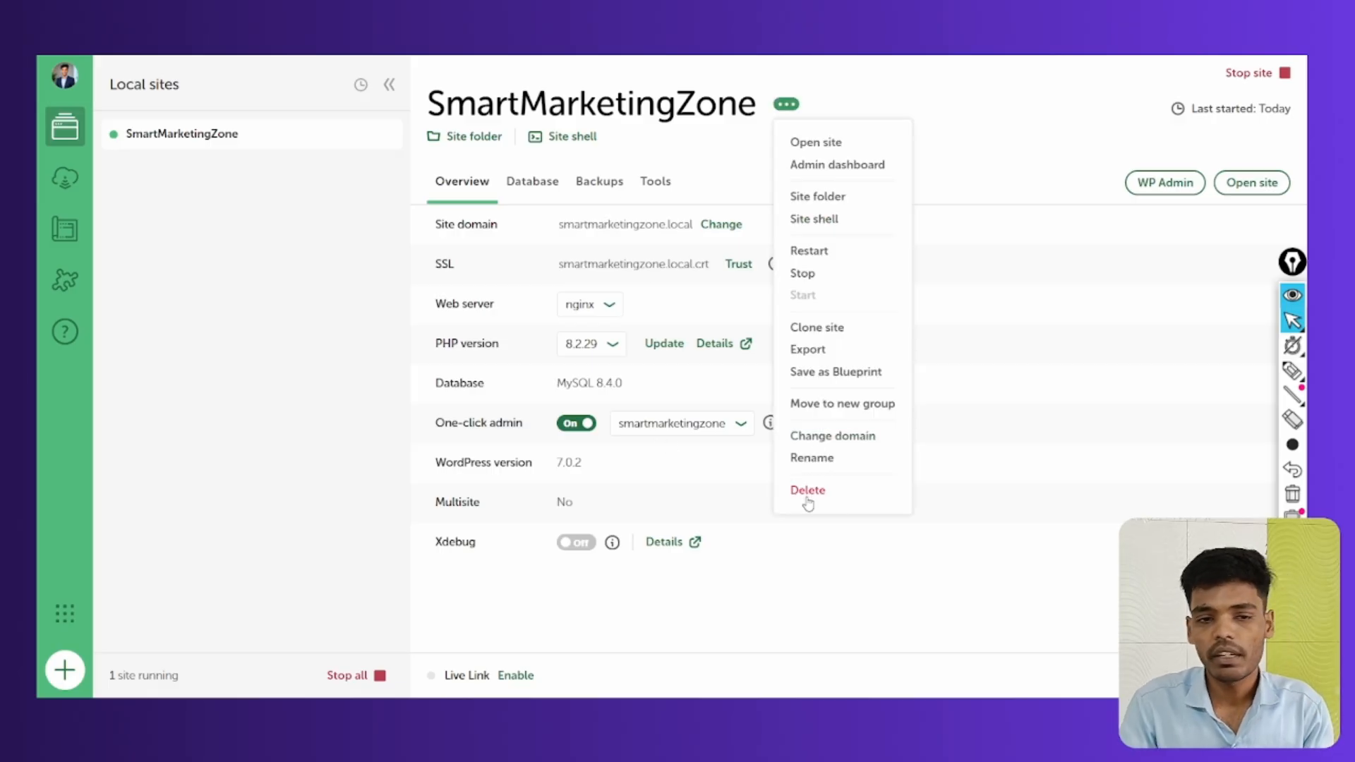
click(1293, 369)
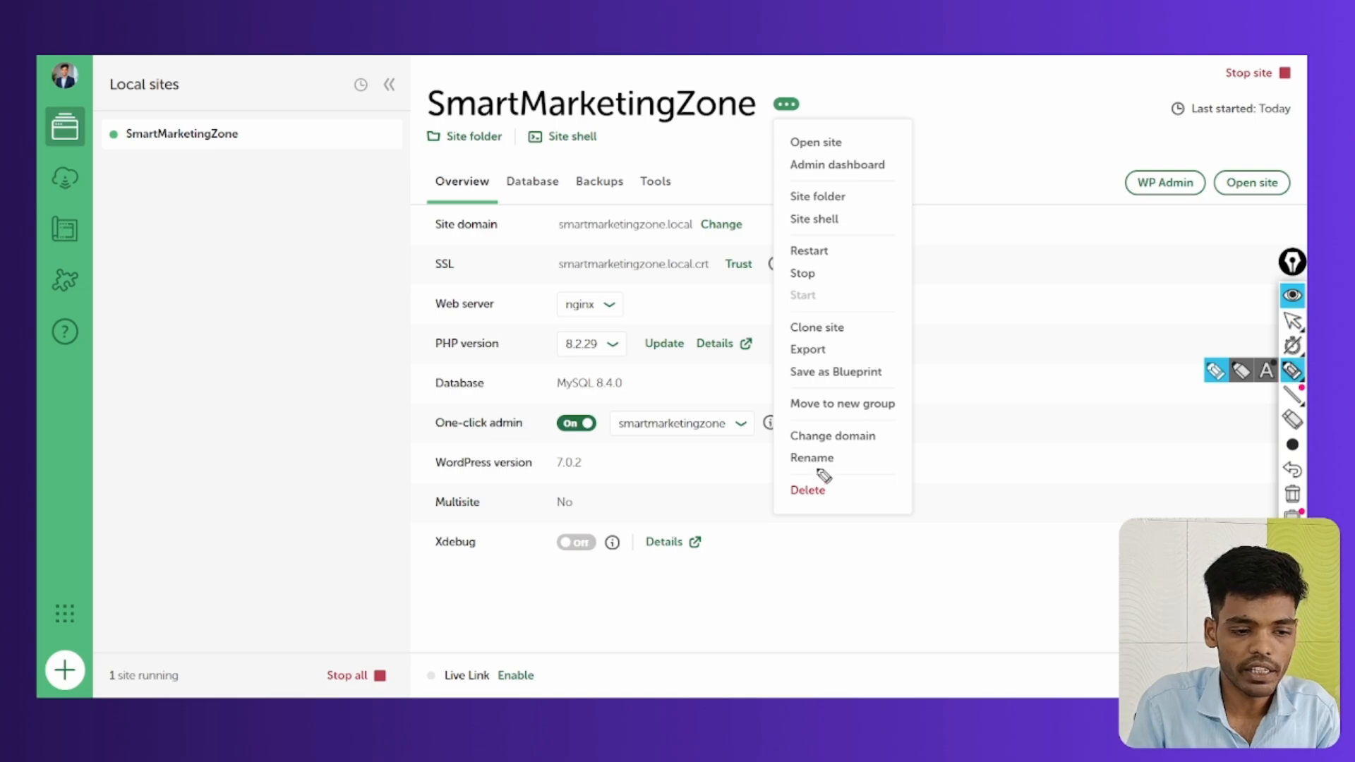
mouse_move(825, 472)
mouse_down()
mouse_move(787, 487)
mouse_move(840, 493)
mouse_move(798, 469)
mouse_up()
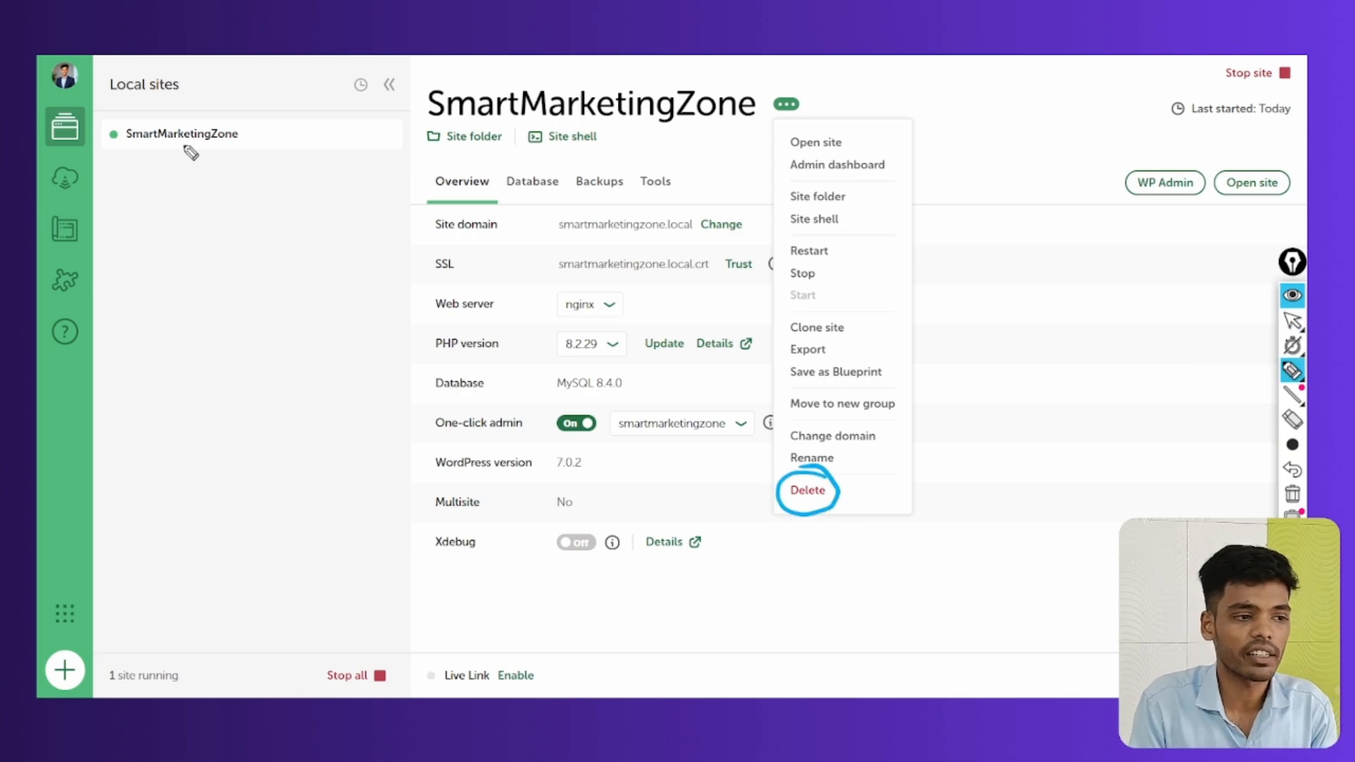
mouse_move(187, 114)
mouse_down()
mouse_move(144, 113)
mouse_move(228, 108)
mouse_move(132, 118)
mouse_up()
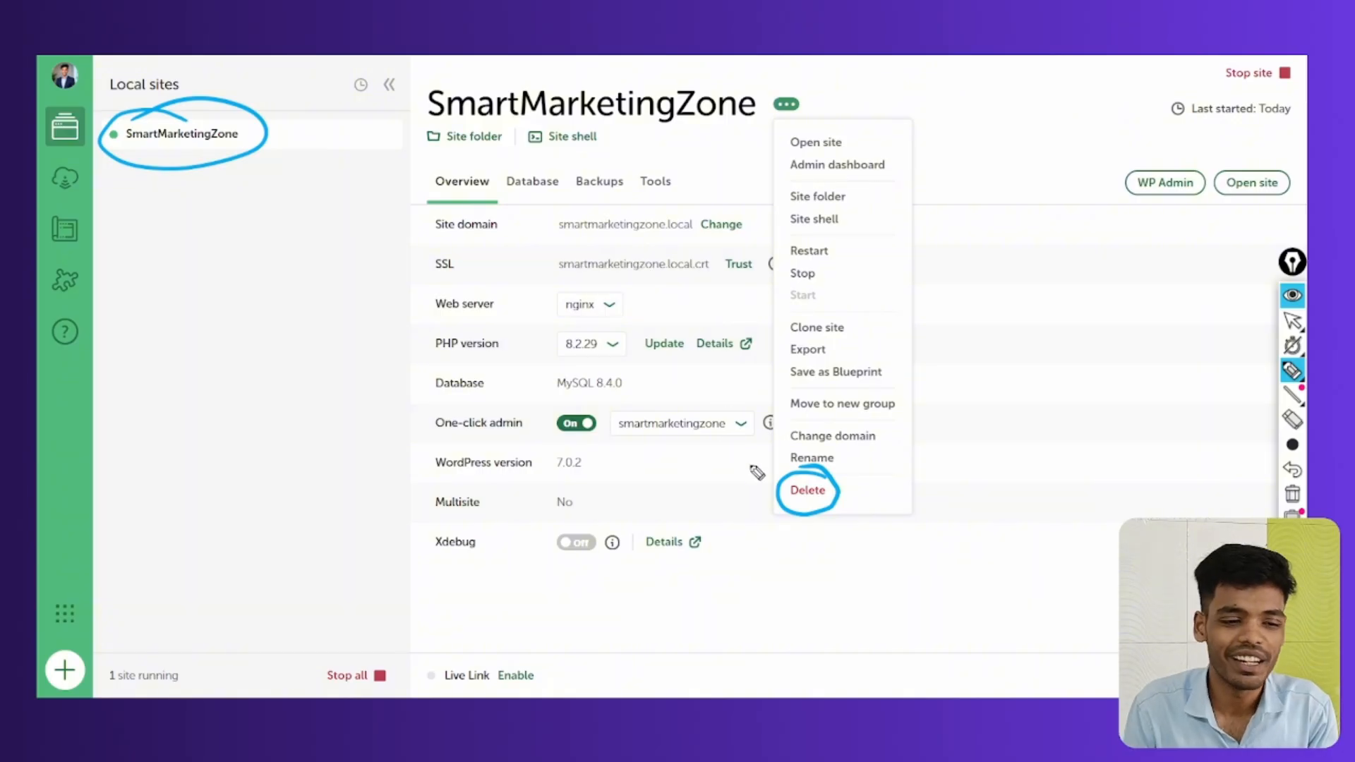
mouse_move(756, 473)
mouse_down()
mouse_move(766, 506)
mouse_move(739, 508)
mouse_move(779, 517)
mouse_up()
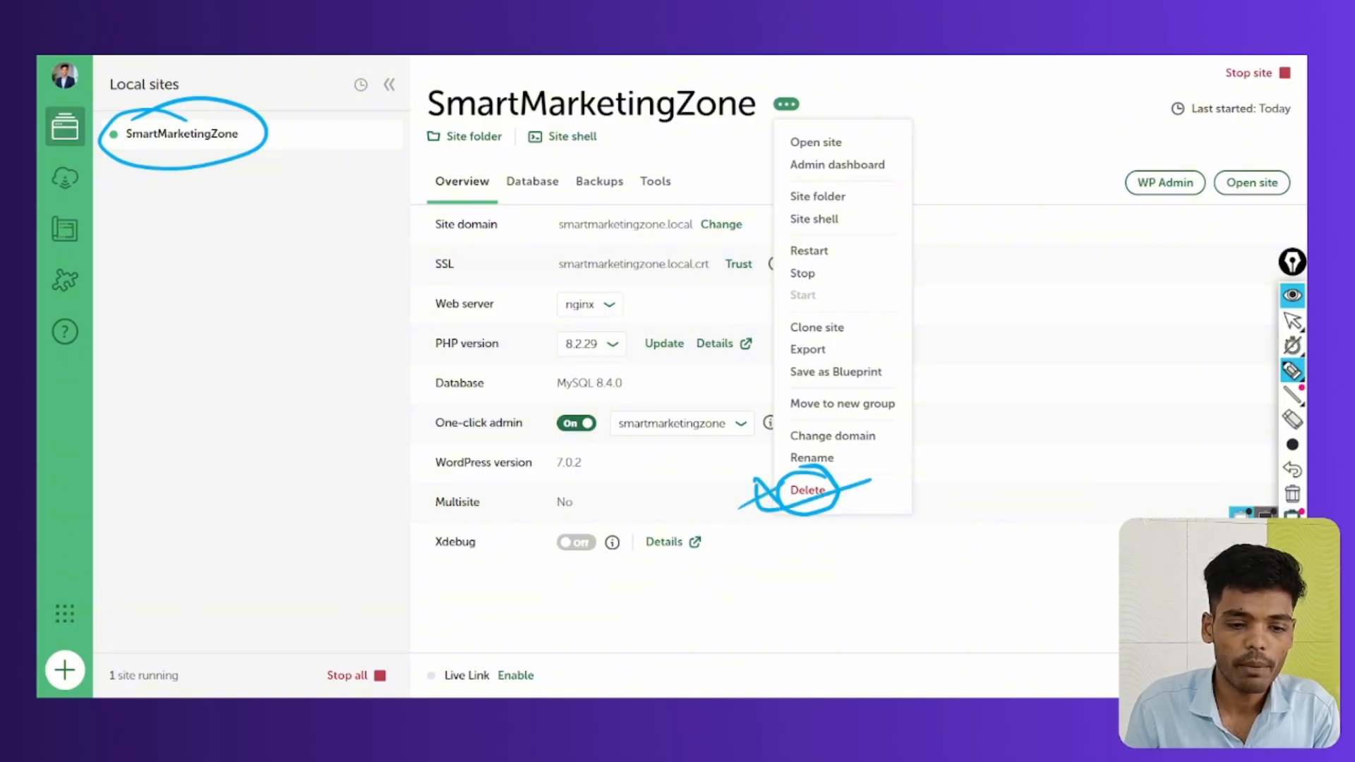
click(1293, 494)
click(1292, 320)
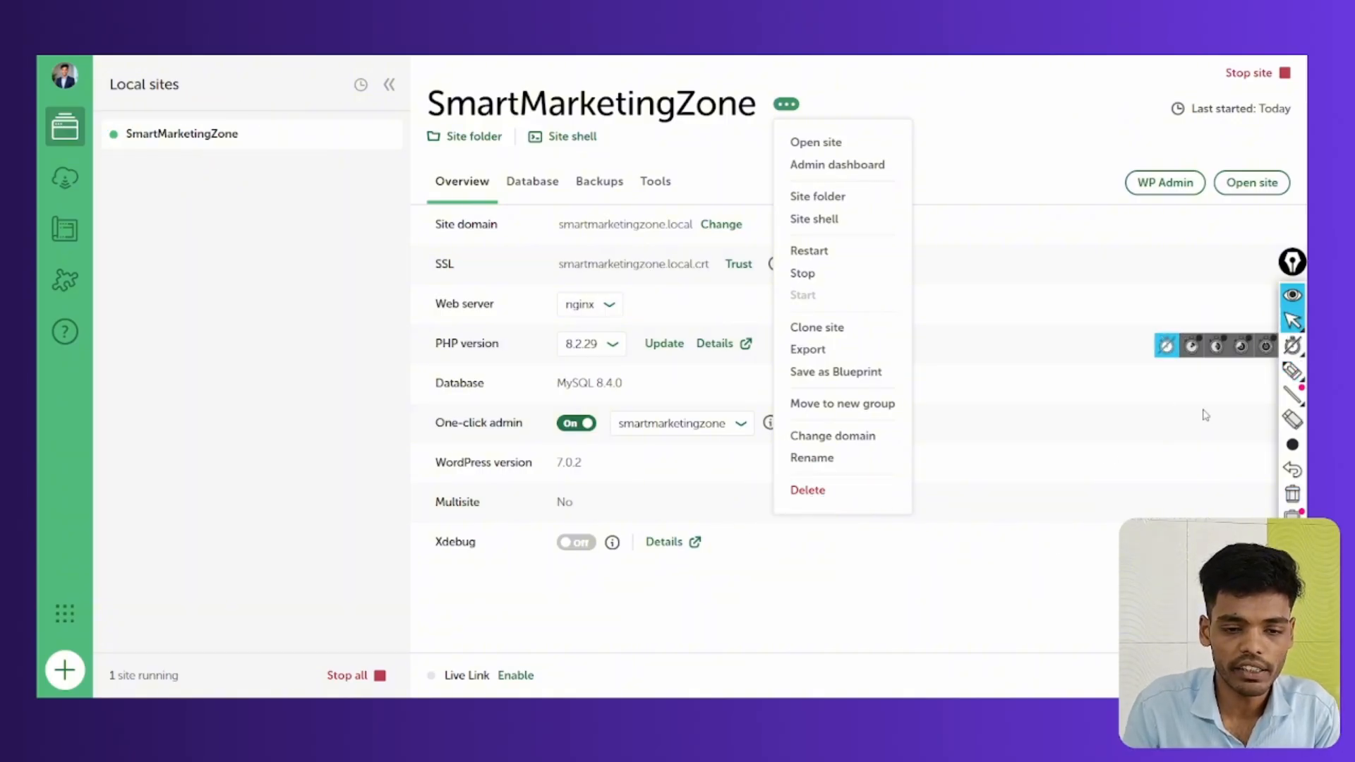
click(940, 537)
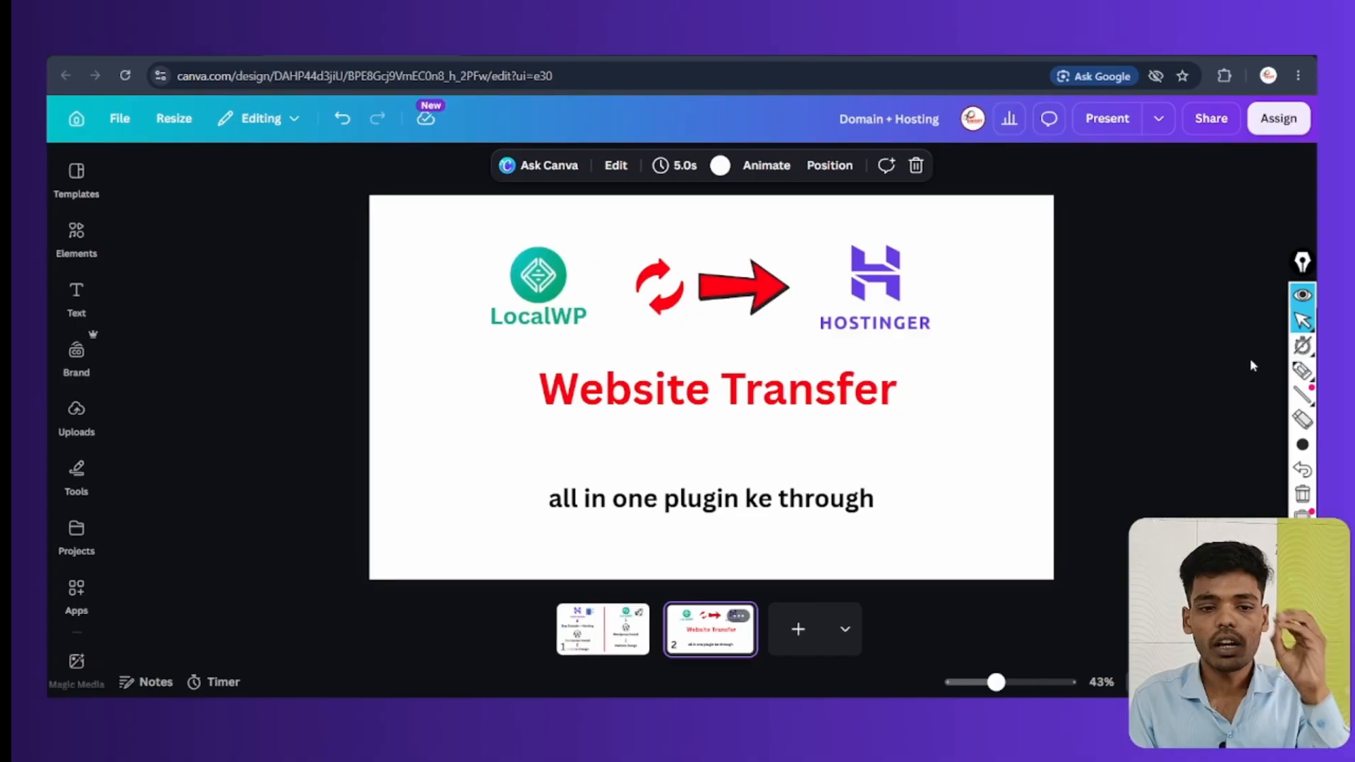
Annotate the LocalWP-to-Hostinger transfer on the slide with circles, a note and an arc, then erase it
click(1293, 371)
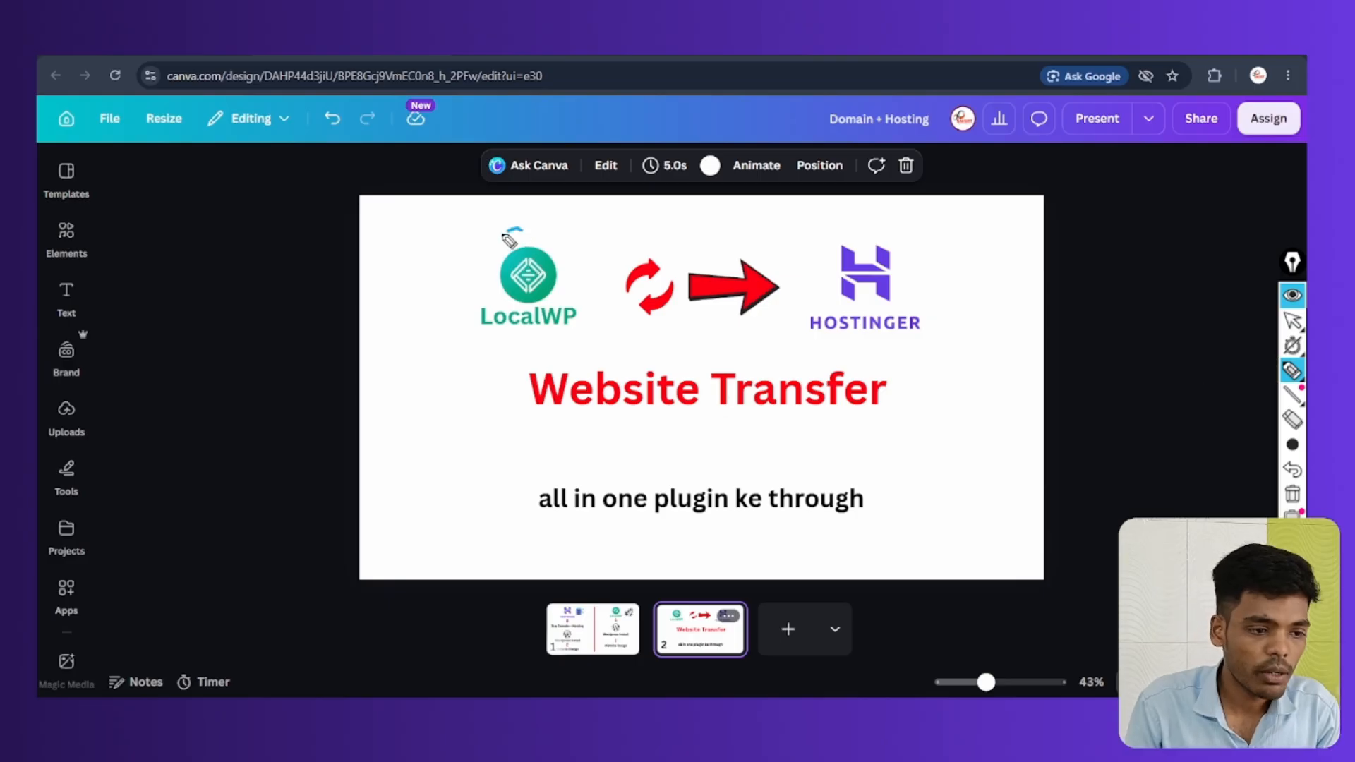
mouse_move(515, 229)
mouse_down()
mouse_move(544, 351)
mouse_move(521, 228)
mouse_up()
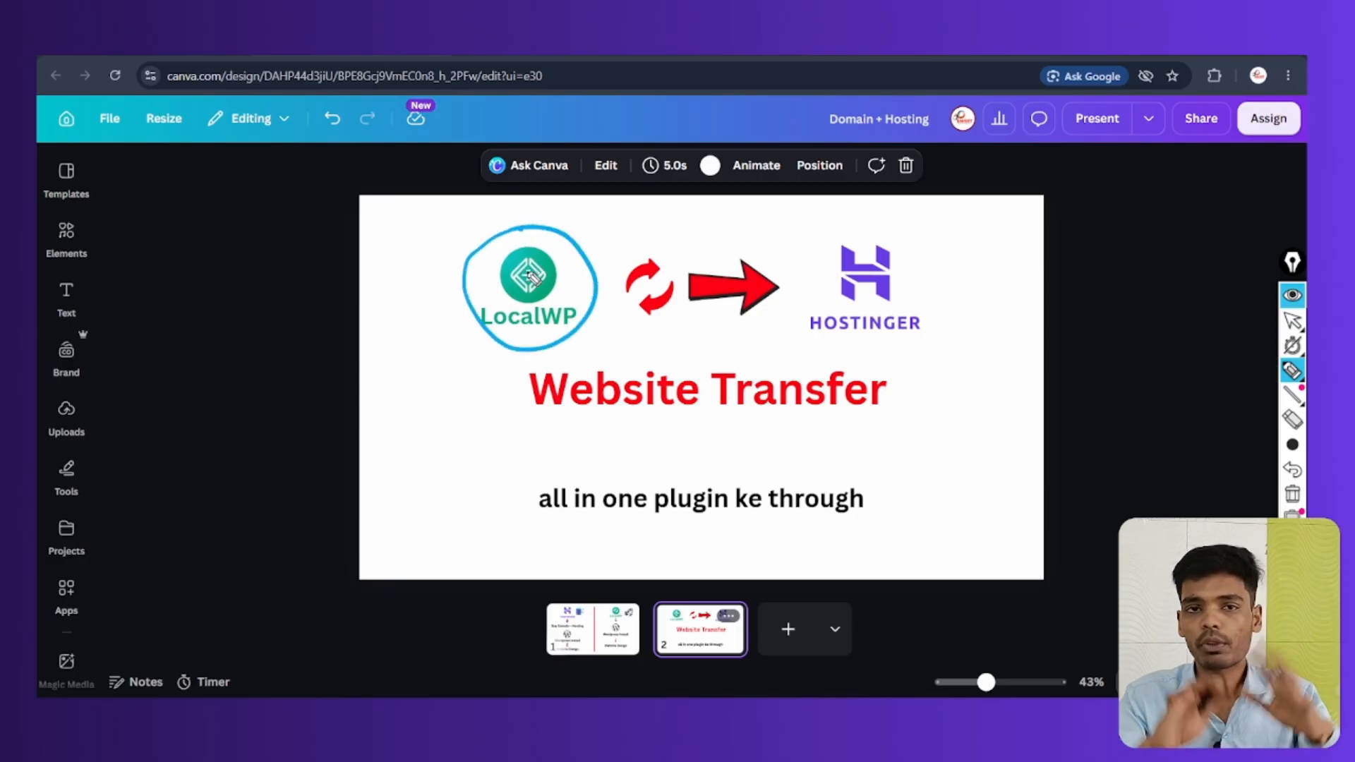
mouse_move(890, 236)
mouse_down()
mouse_move(864, 362)
mouse_move(833, 247)
mouse_up()
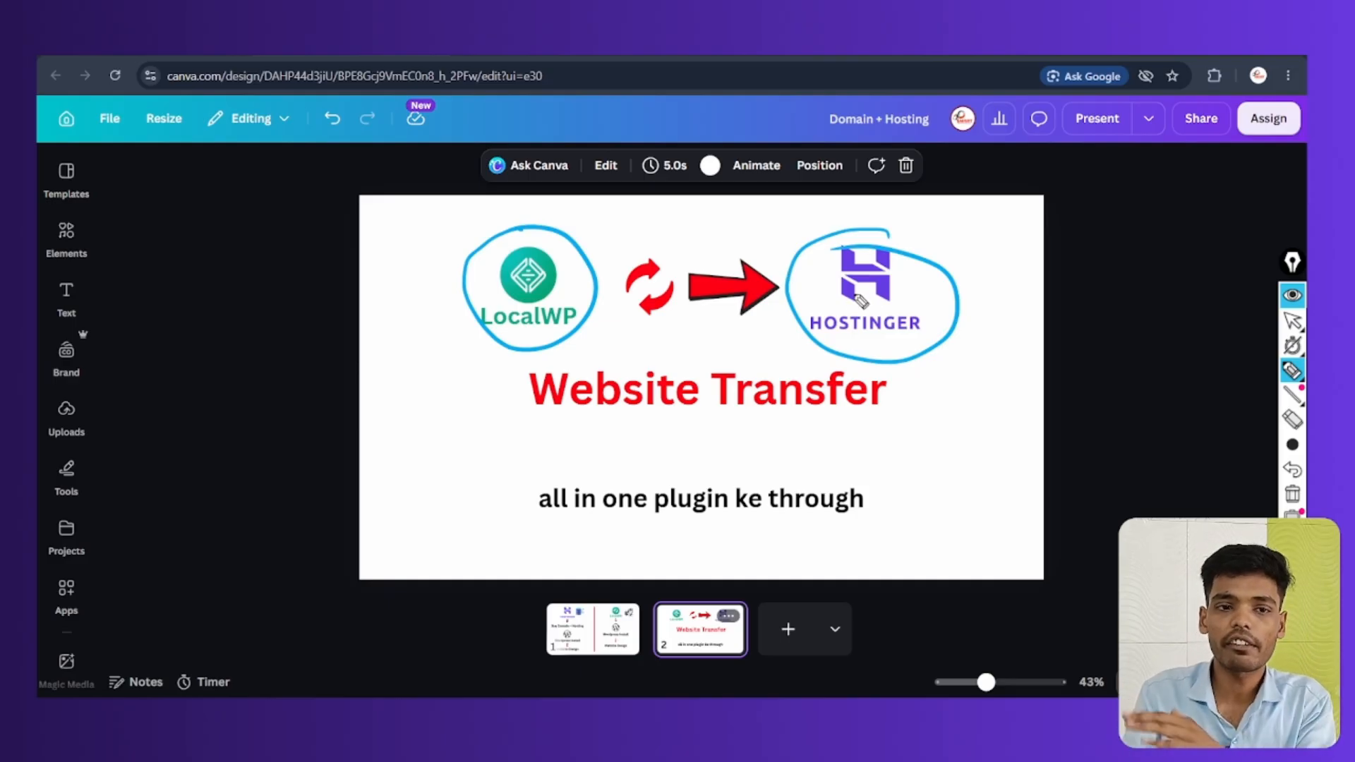
mouse_move(890, 245)
mouse_down()
mouse_move(976, 209)
mouse_move(965, 242)
mouse_up()
mouse_move(991, 195)
mouse_down()
mouse_move(994, 211)
mouse_move(1059, 220)
mouse_up()
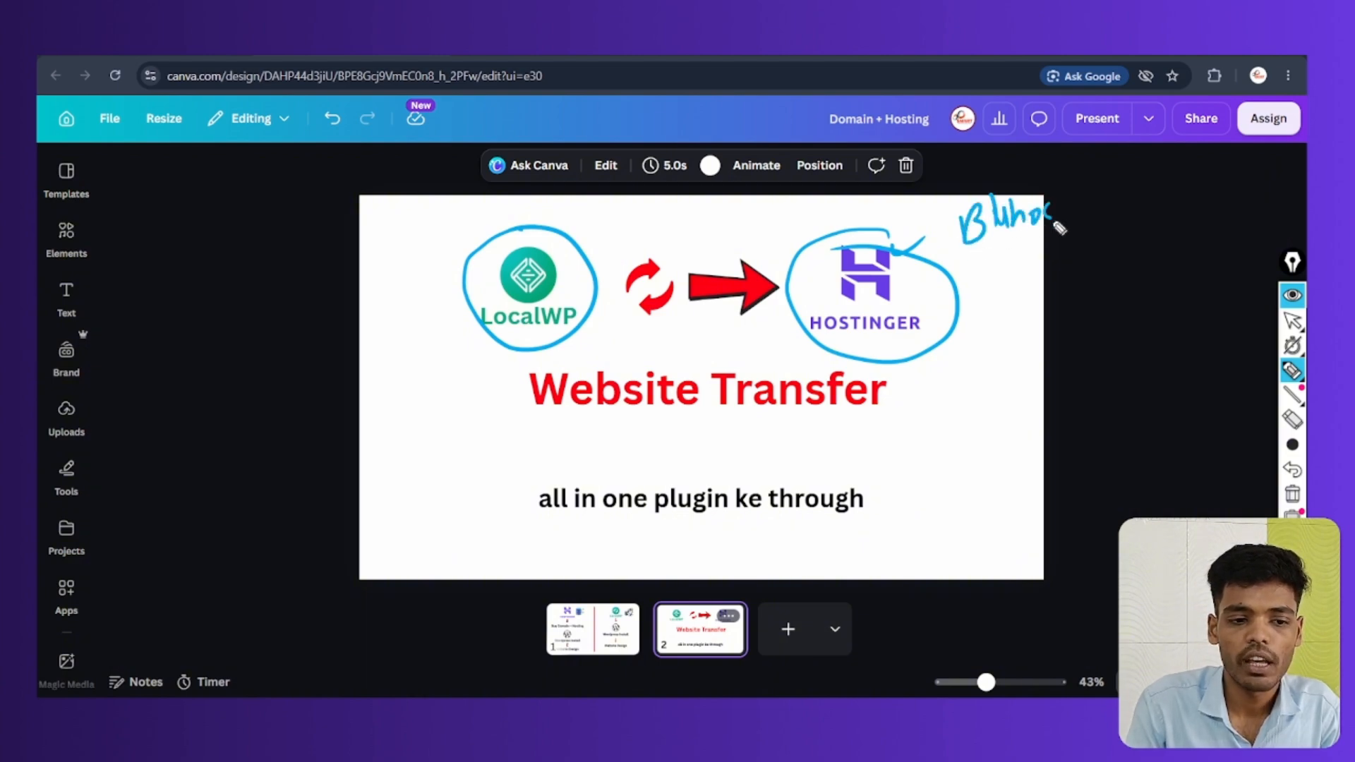
drag(953, 258, 1105, 237)
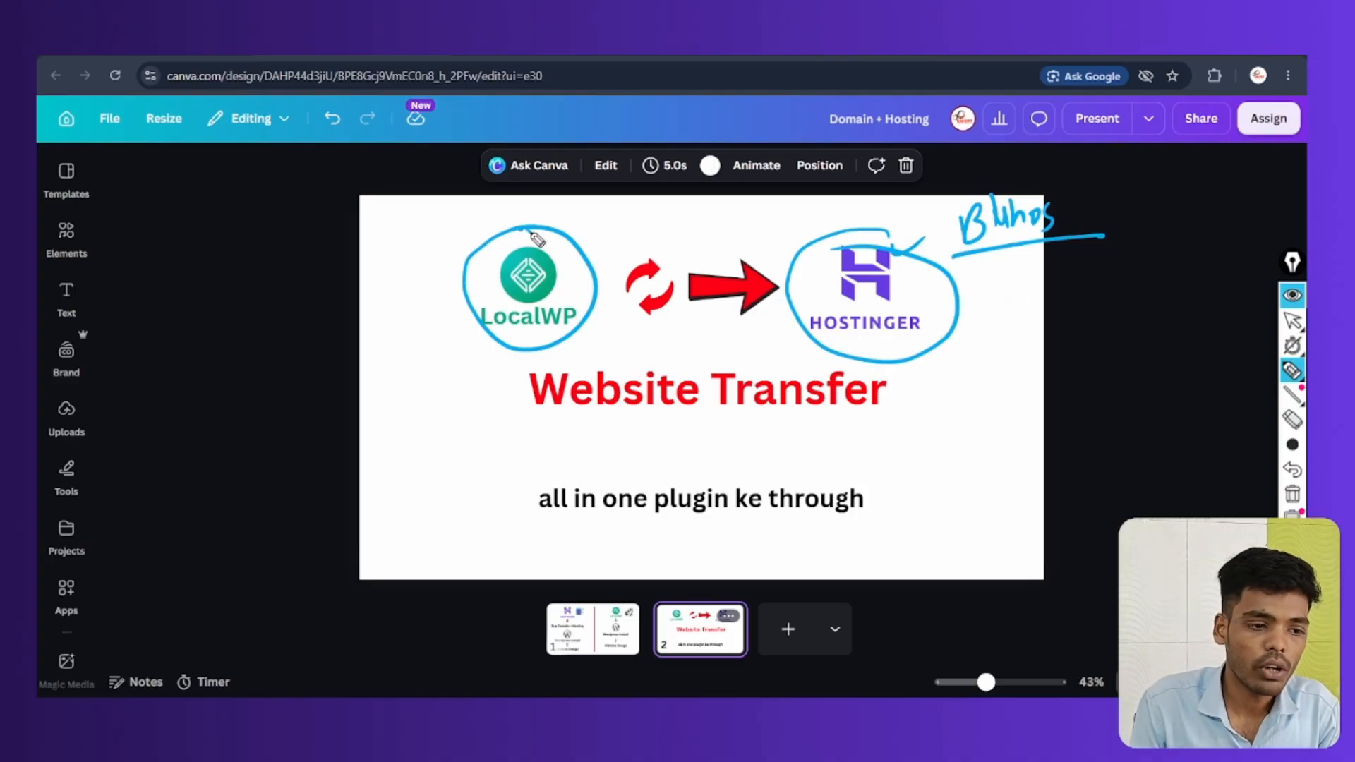
mouse_move(529, 230)
mouse_down()
mouse_move(521, 363)
mouse_move(492, 248)
mouse_up()
drag(601, 271, 886, 233)
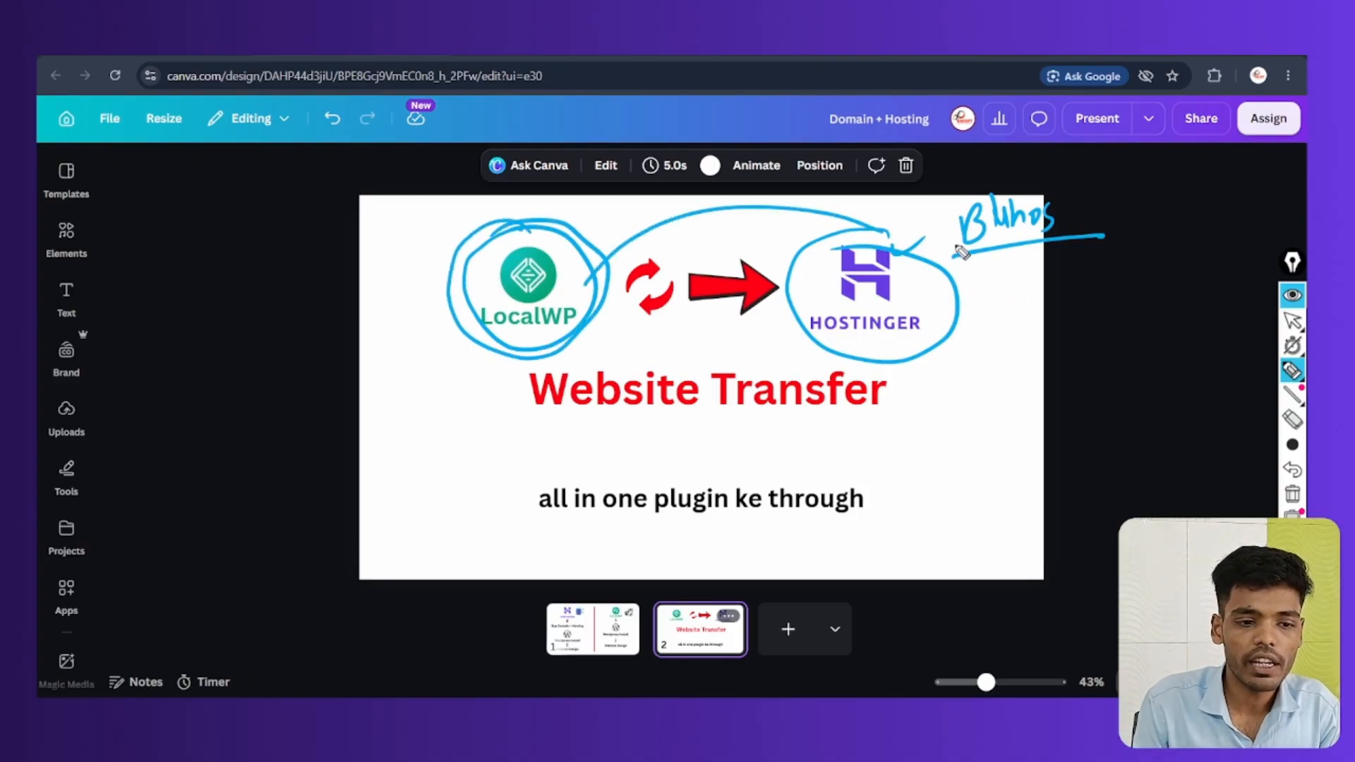
drag(1010, 206, 916, 213)
click(1292, 494)
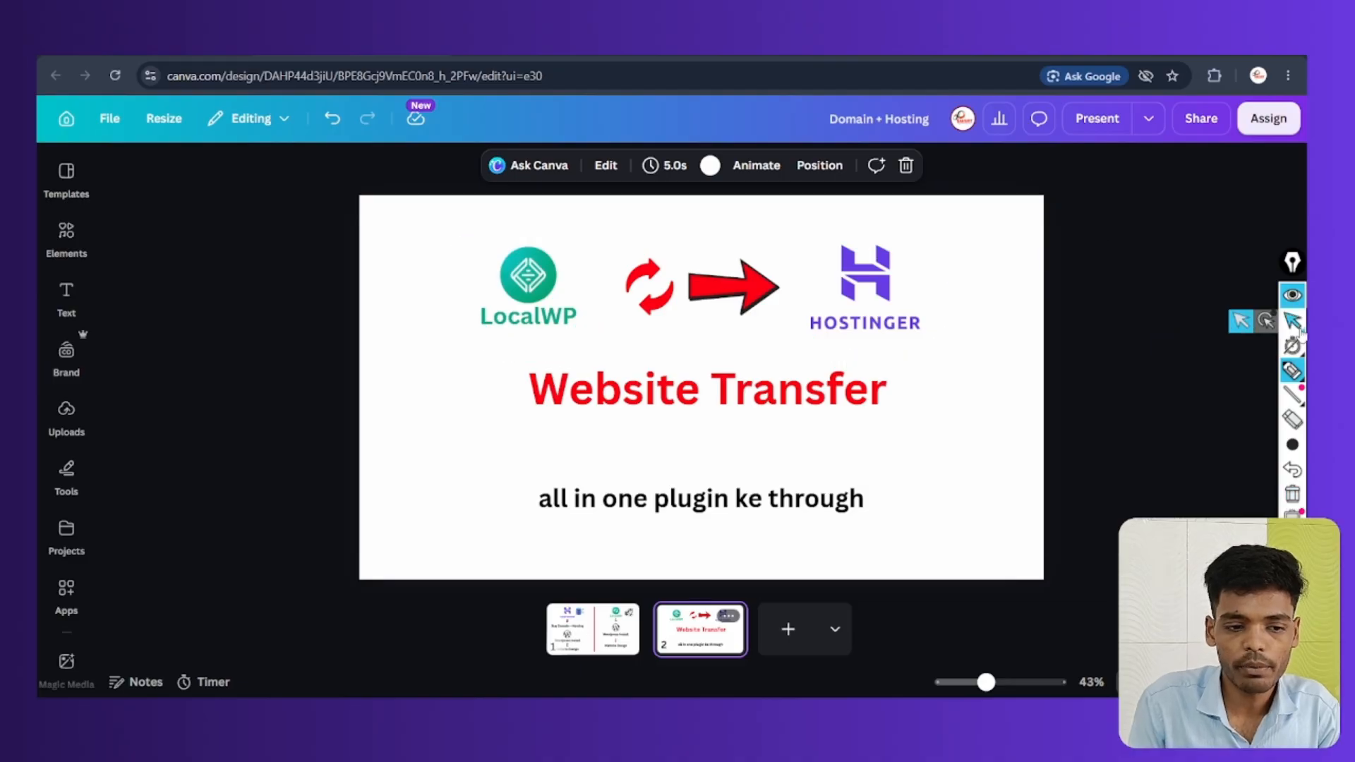
click(1296, 324)
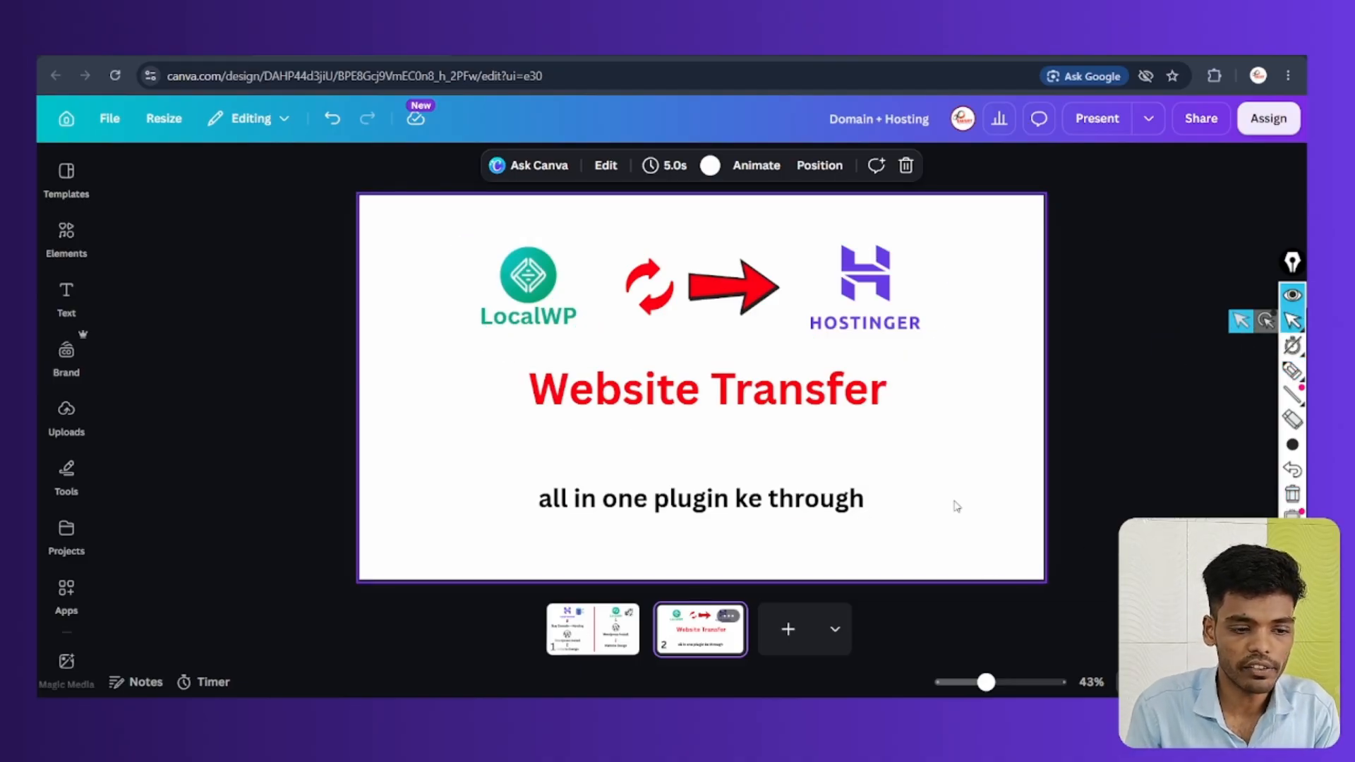
Circle 'all in one plugin' on the slide, erase it, and switch to the Mailpit browser window
click(1291, 370)
mouse_move(545, 521)
mouse_down()
mouse_move(718, 528)
mouse_move(587, 538)
mouse_up()
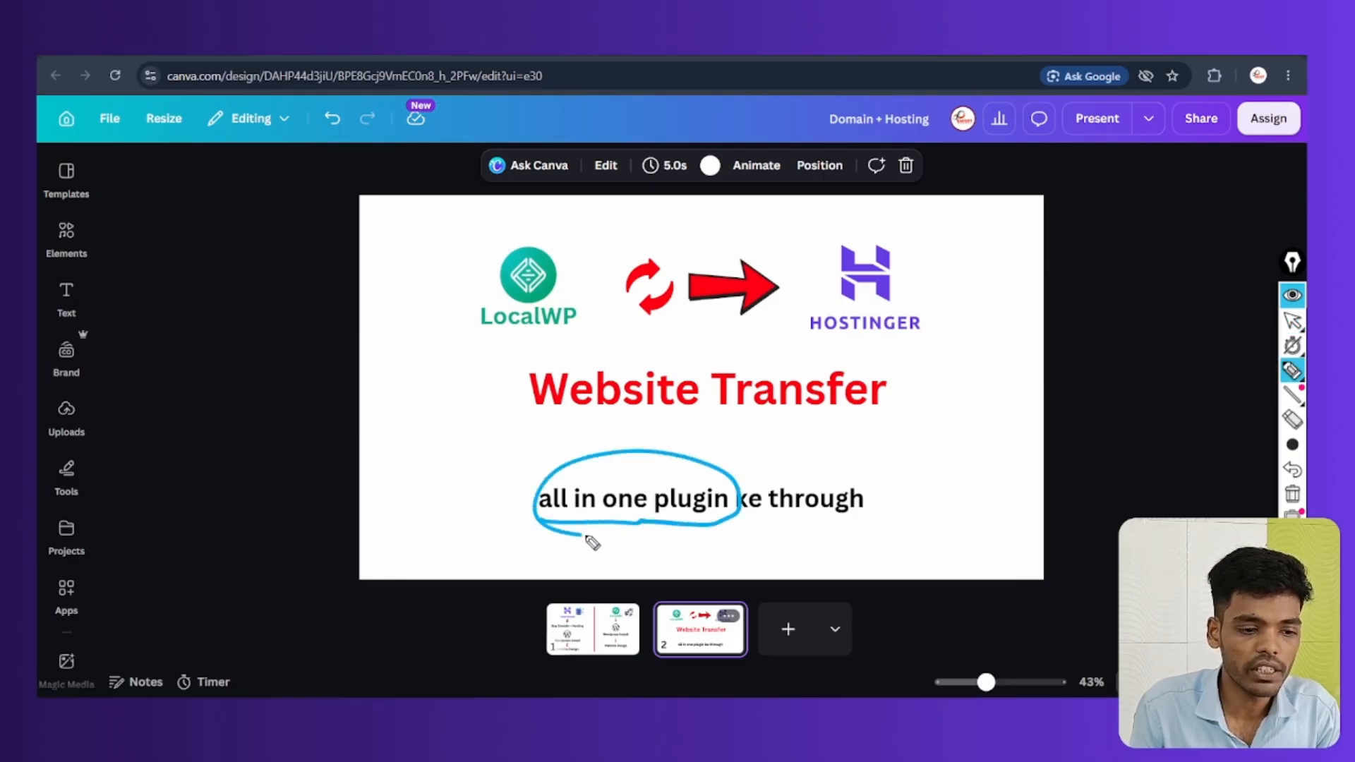
click(1292, 494)
click(1293, 322)
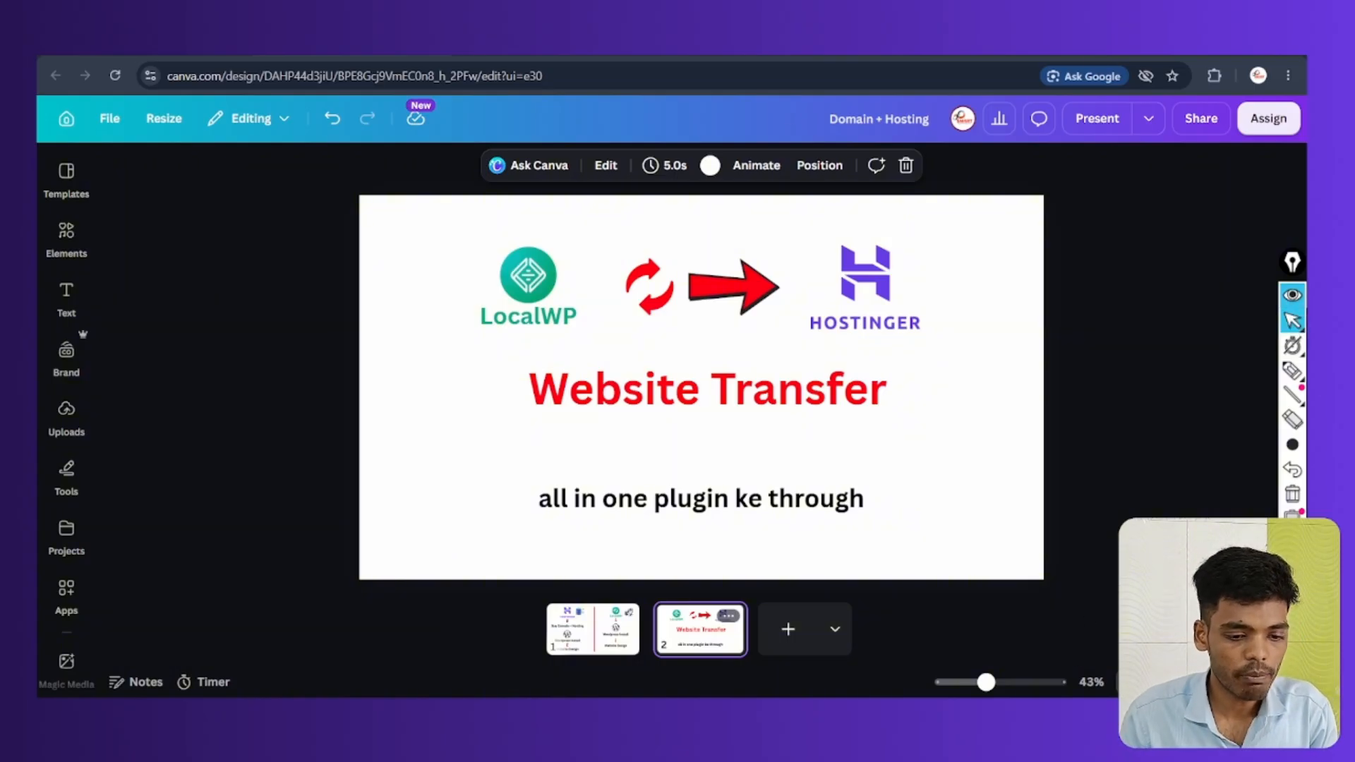
click(967, 593)
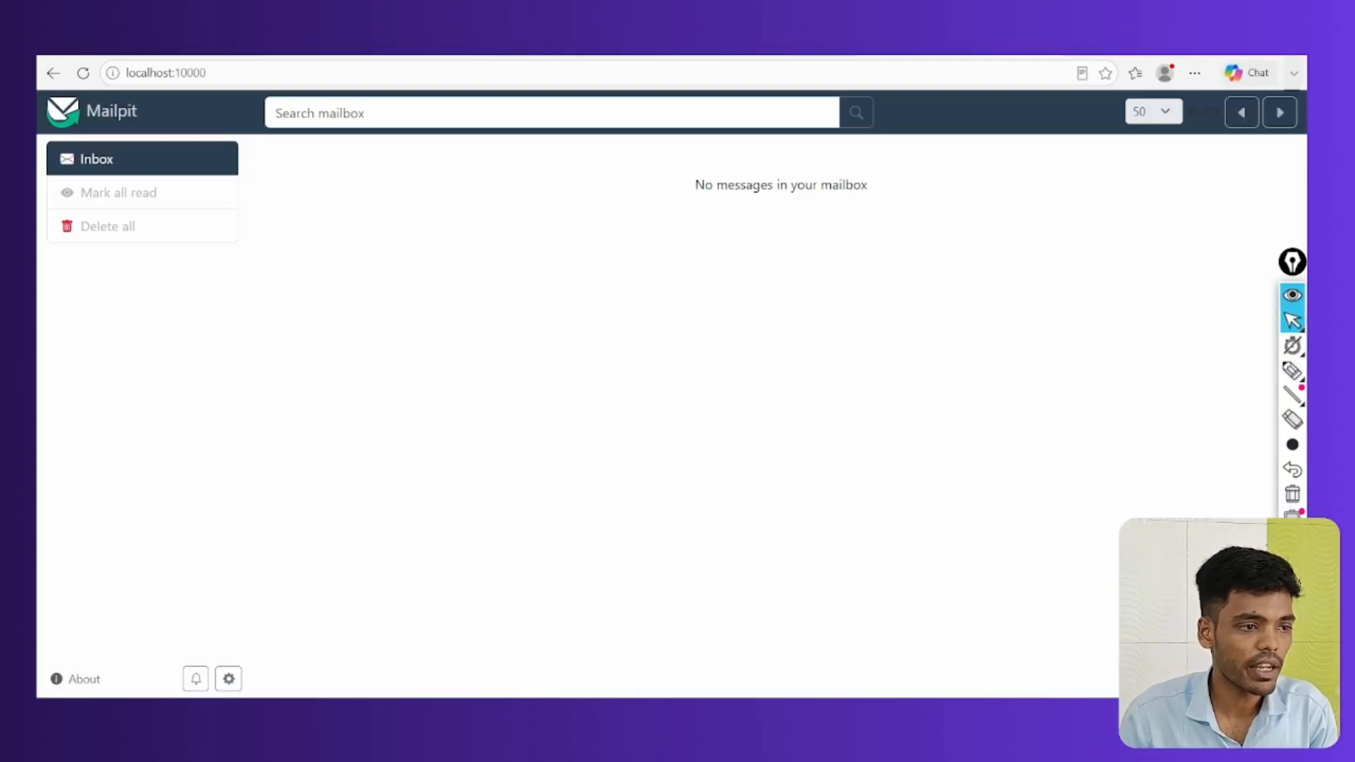
In WordPress admin, search the plugin directory for 'all in one'
key(ctrl+Tab)
mouse_move(73, 517)
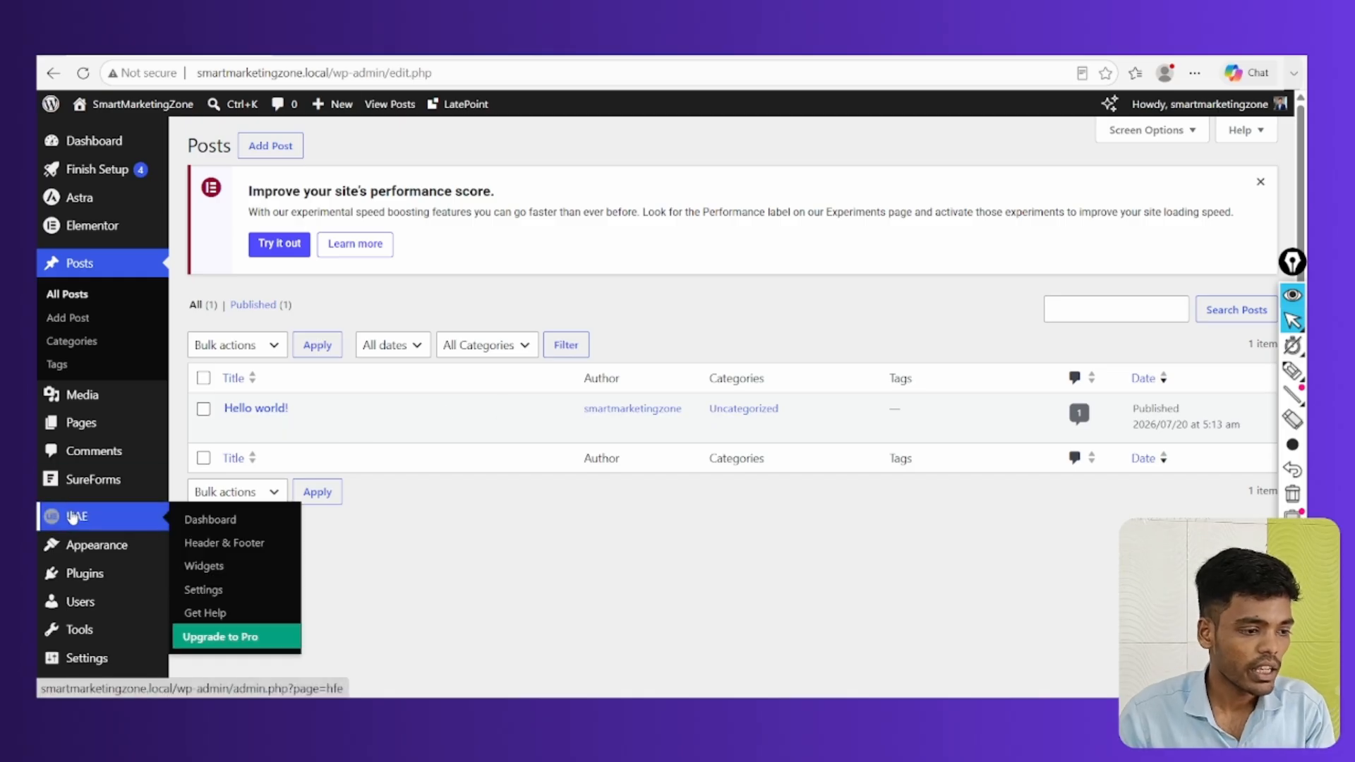
scroll(73, 518, down, 1)
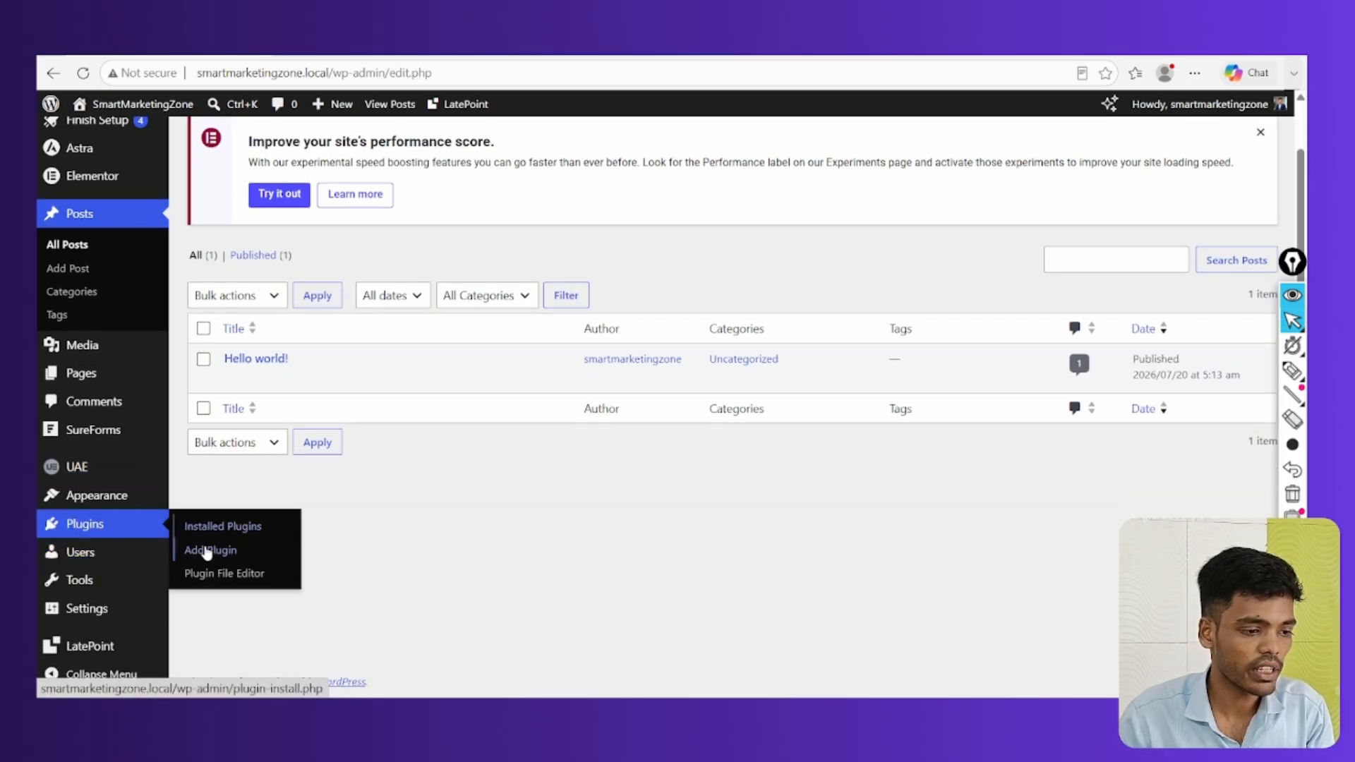
click(207, 552)
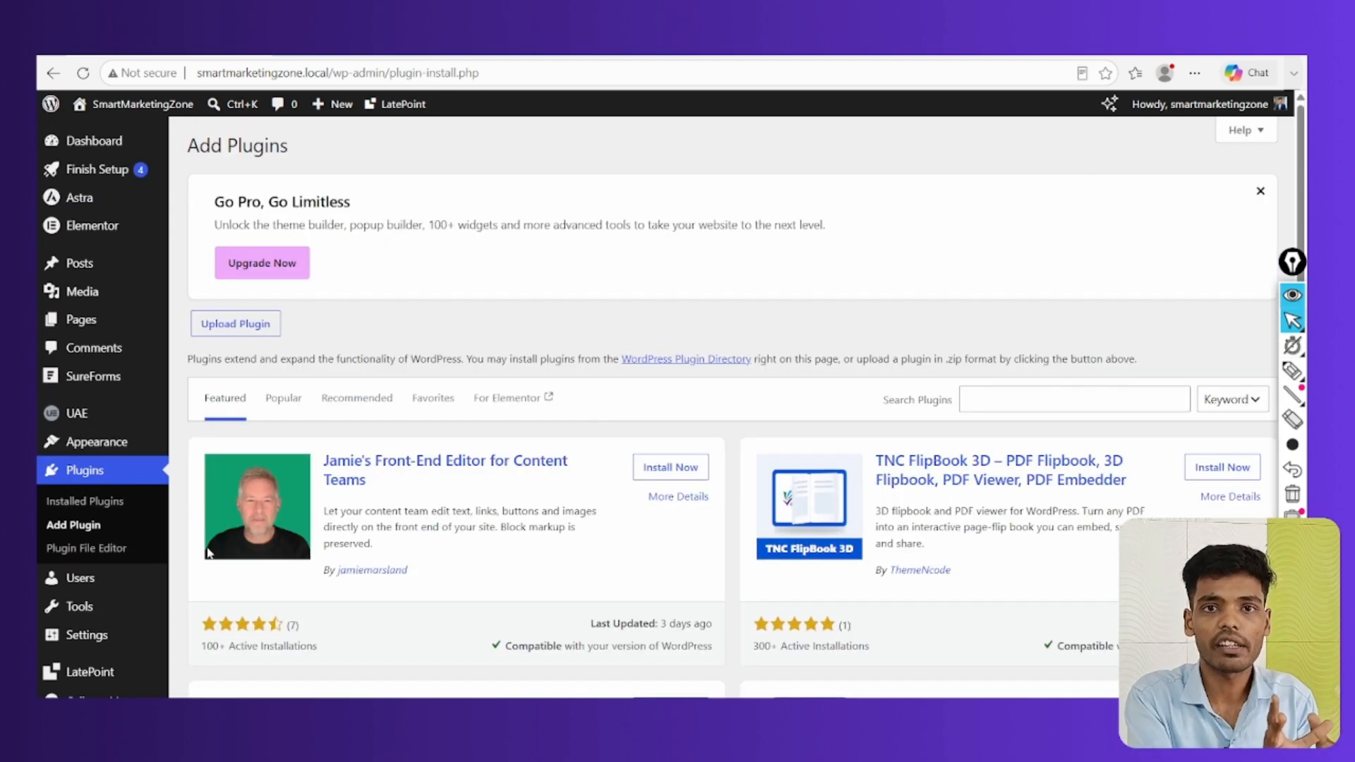
click(1032, 398)
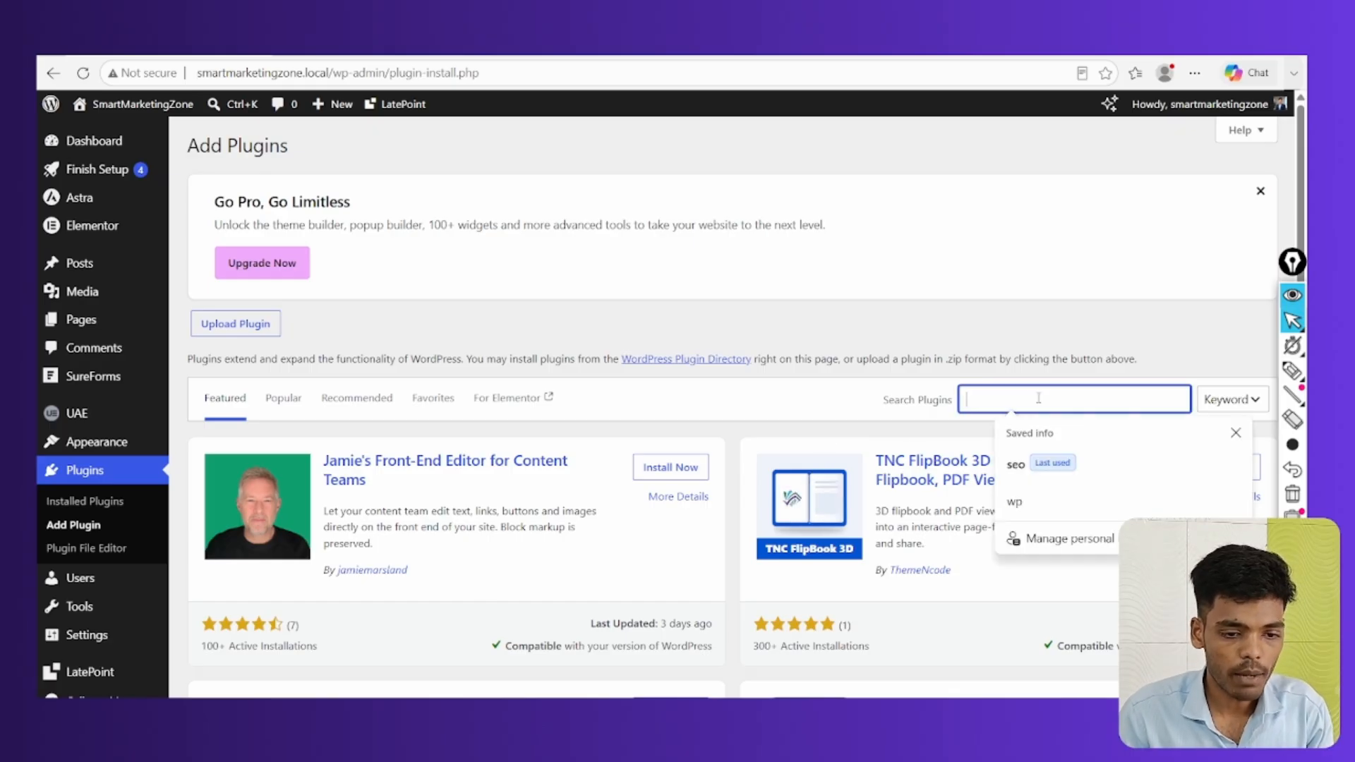
text(all in one)
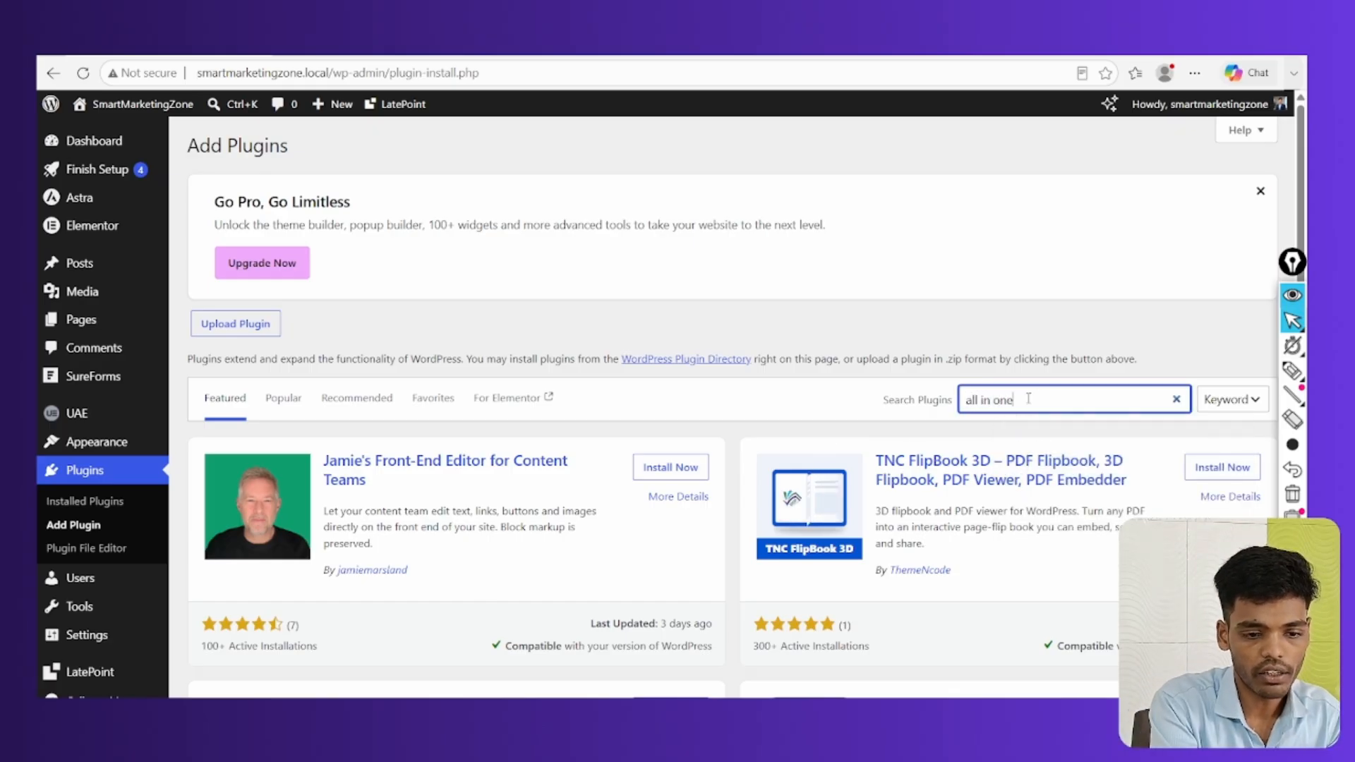
Install and activate the All-in-One WP Migration and Backup plugin
scroll(903, 353, down, 2)
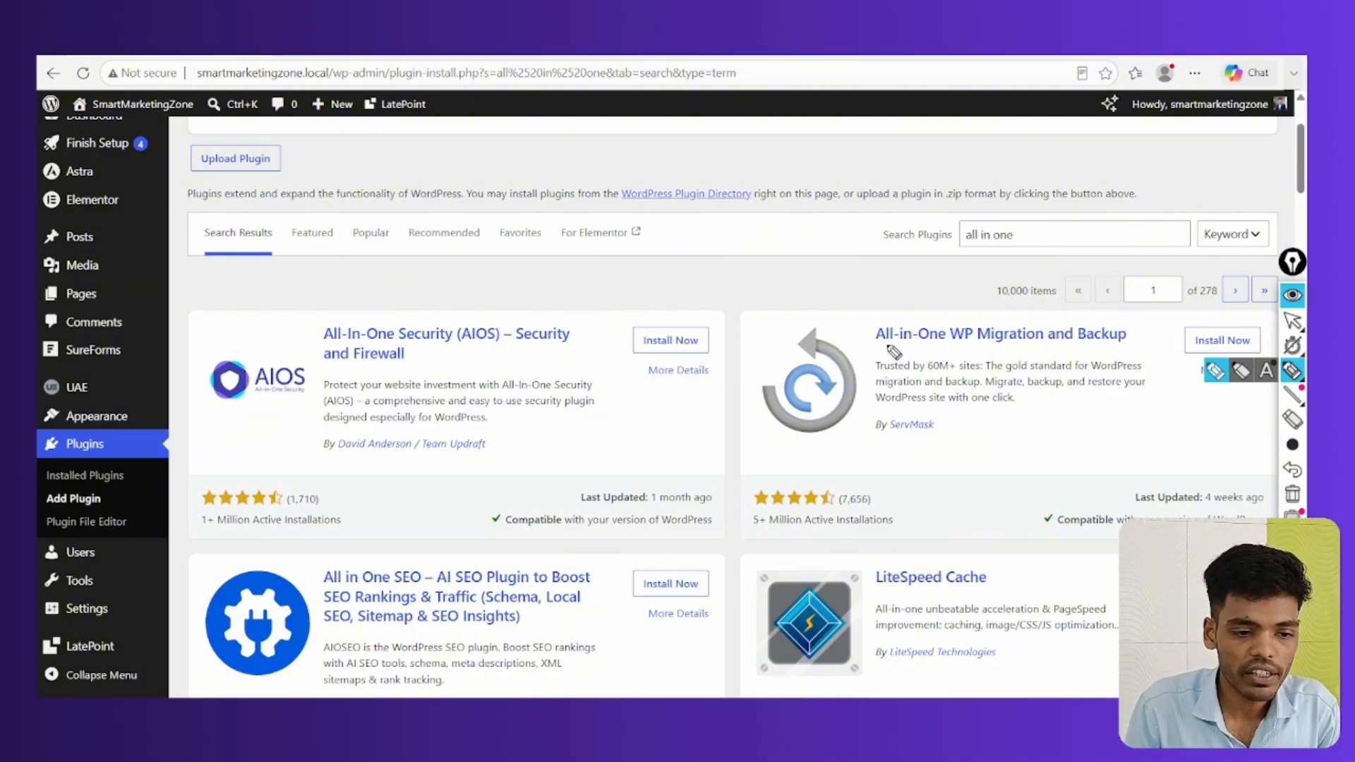
mouse_move(878, 347)
mouse_down()
mouse_move(1057, 349)
mouse_move(888, 307)
mouse_move(985, 356)
mouse_up()
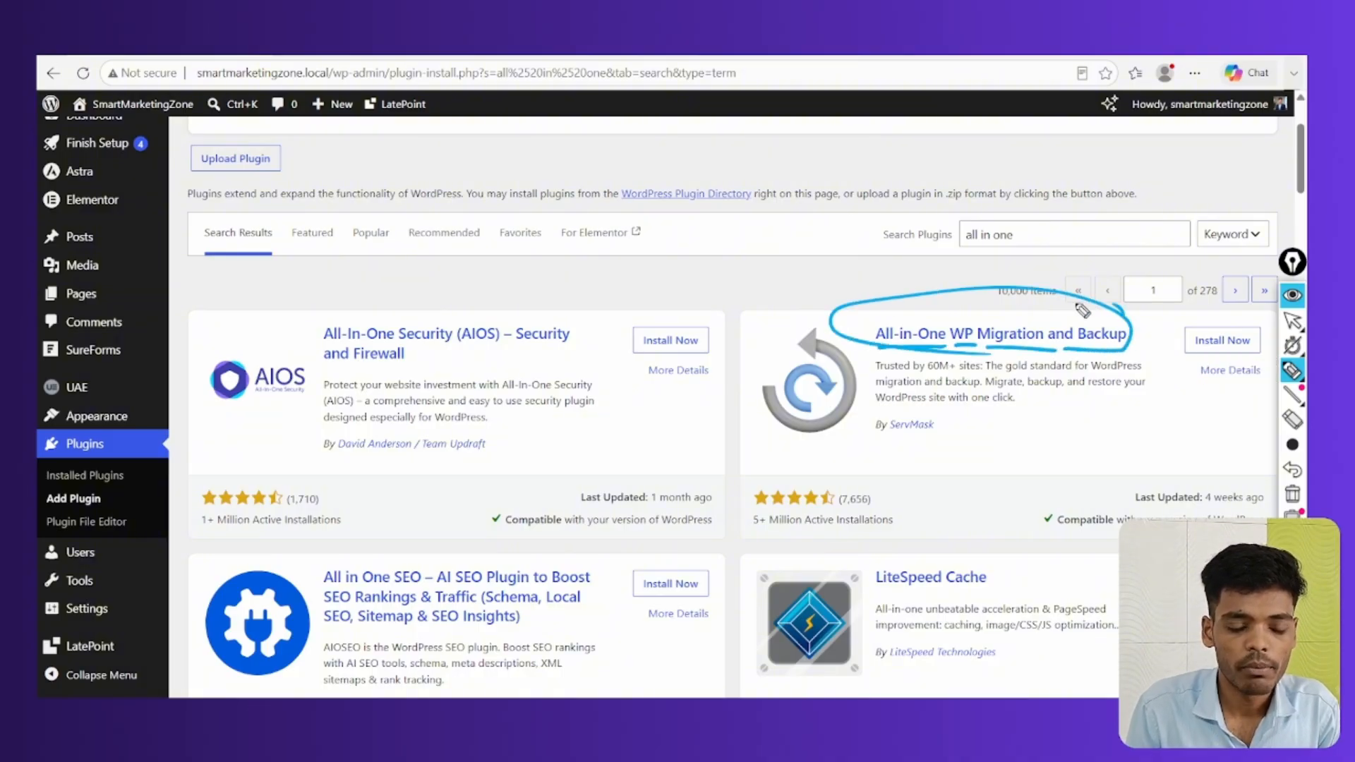
click(1291, 498)
click(1214, 342)
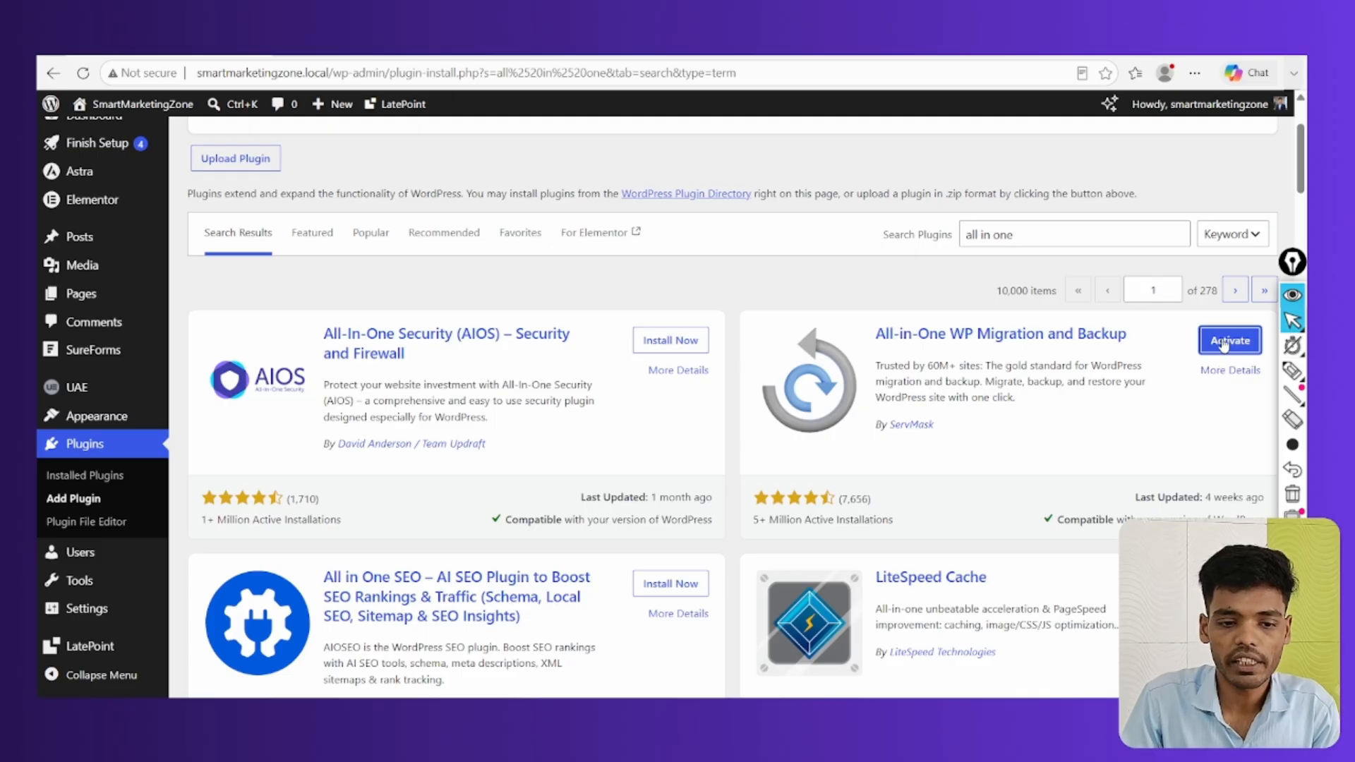
click(1225, 344)
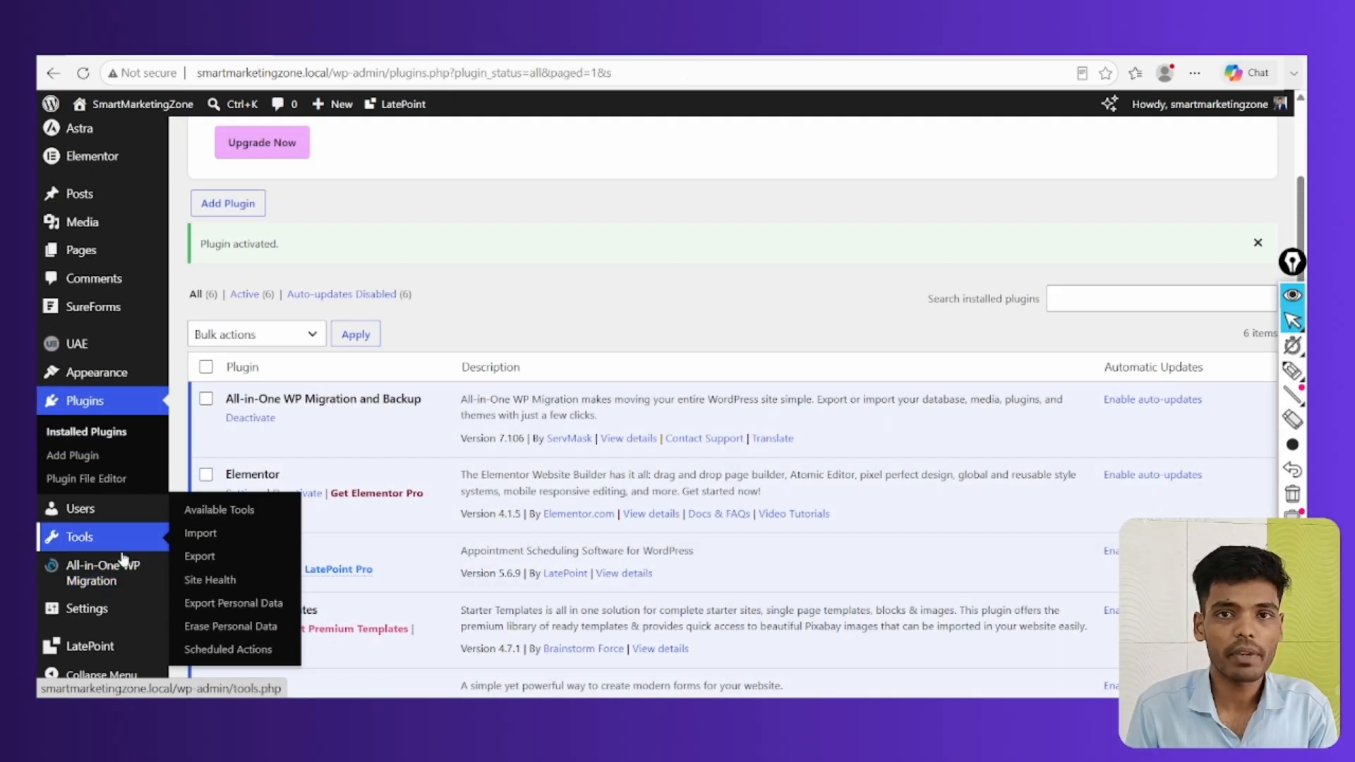
Export the whole site to File in All-in-One WP Migration, yielding a 248 MB smartmarketingzone.local download
click(88, 573)
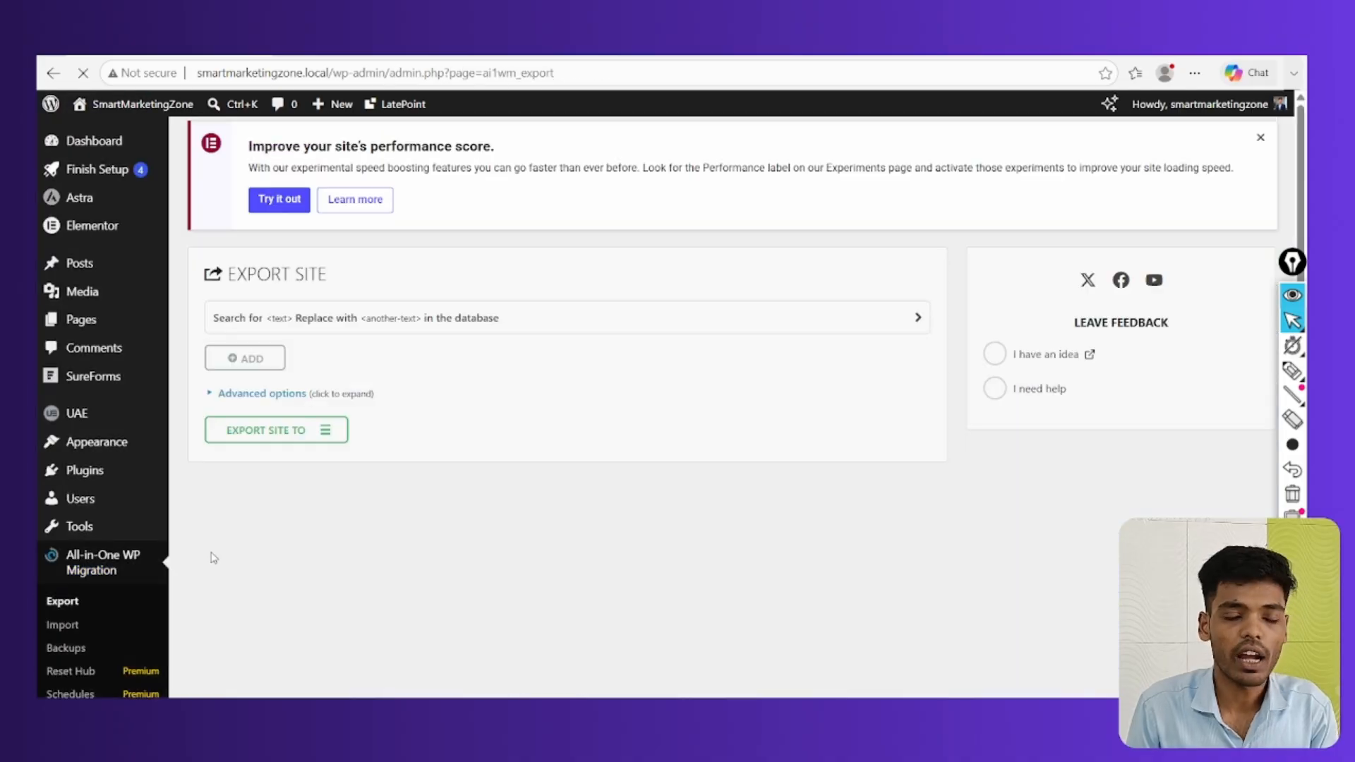
click(1293, 371)
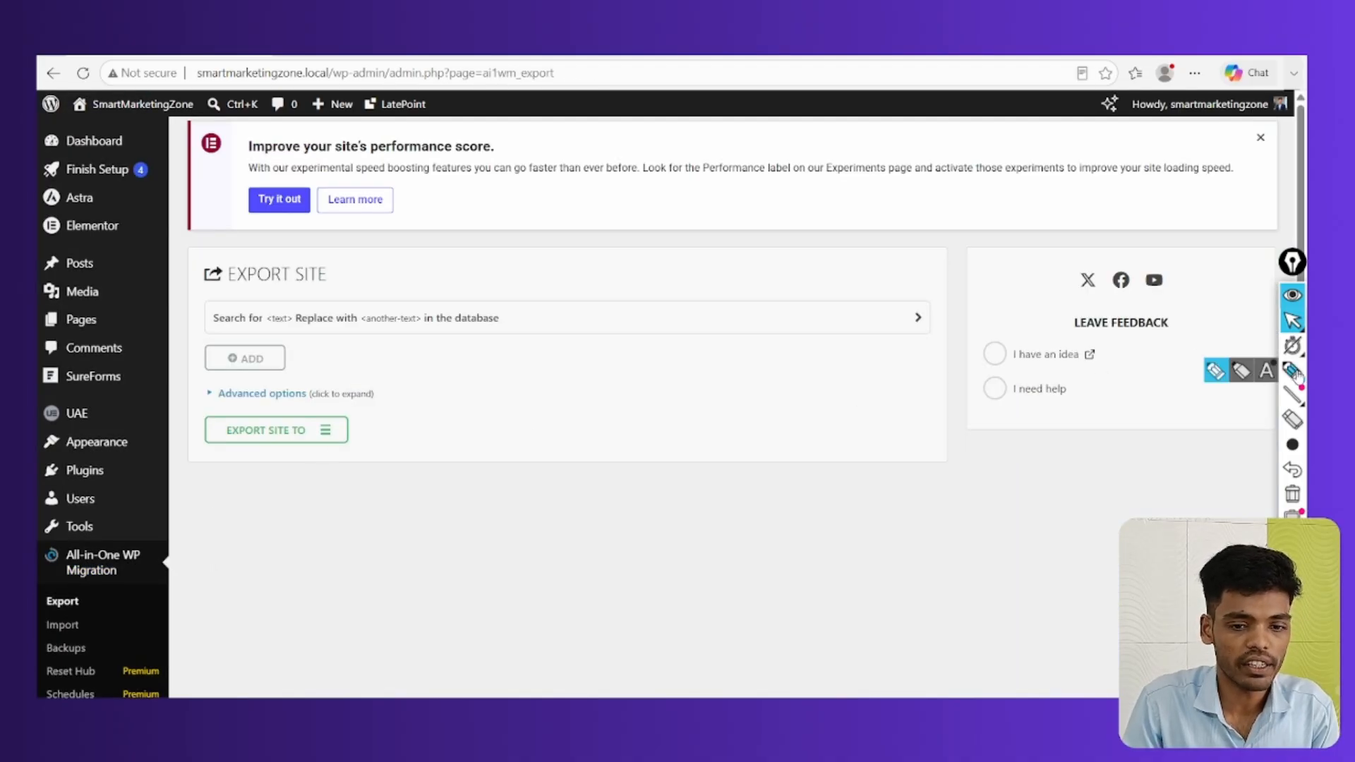
click(303, 432)
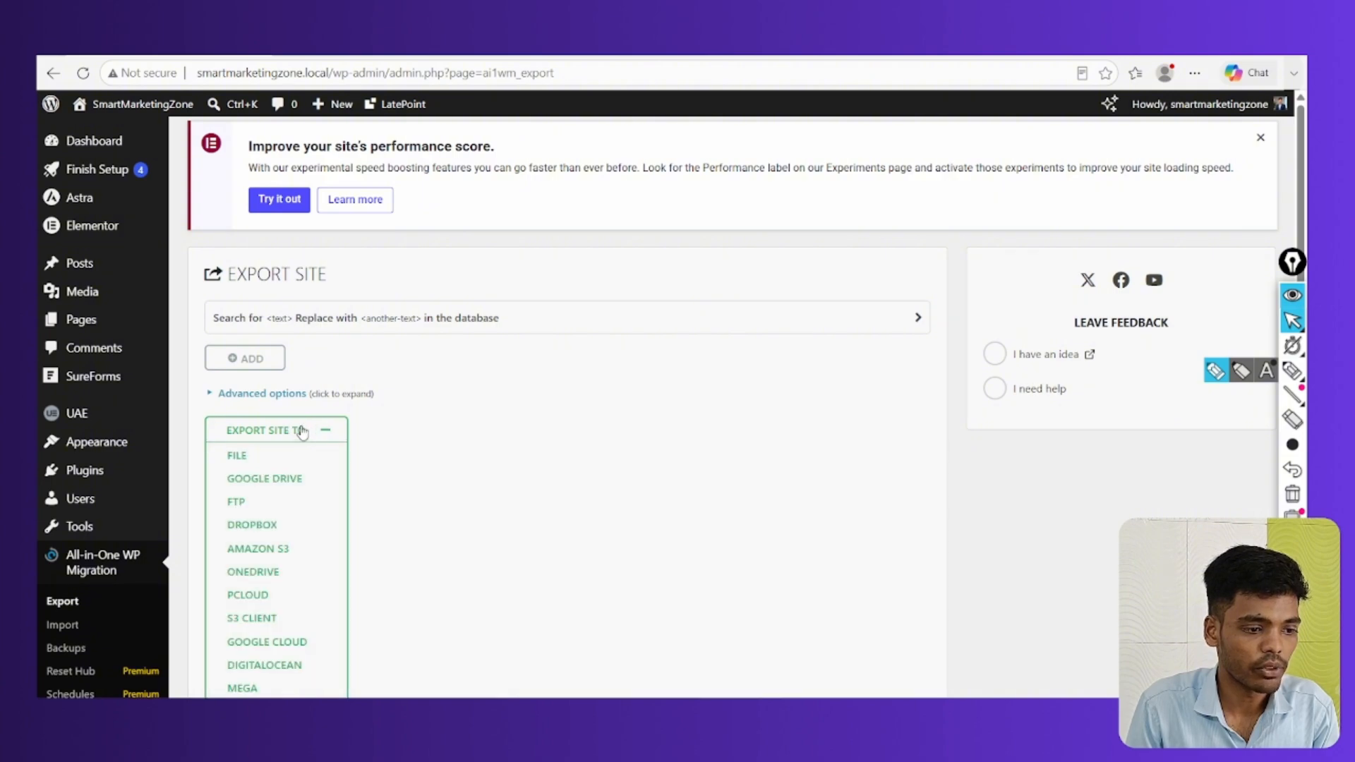
click(240, 456)
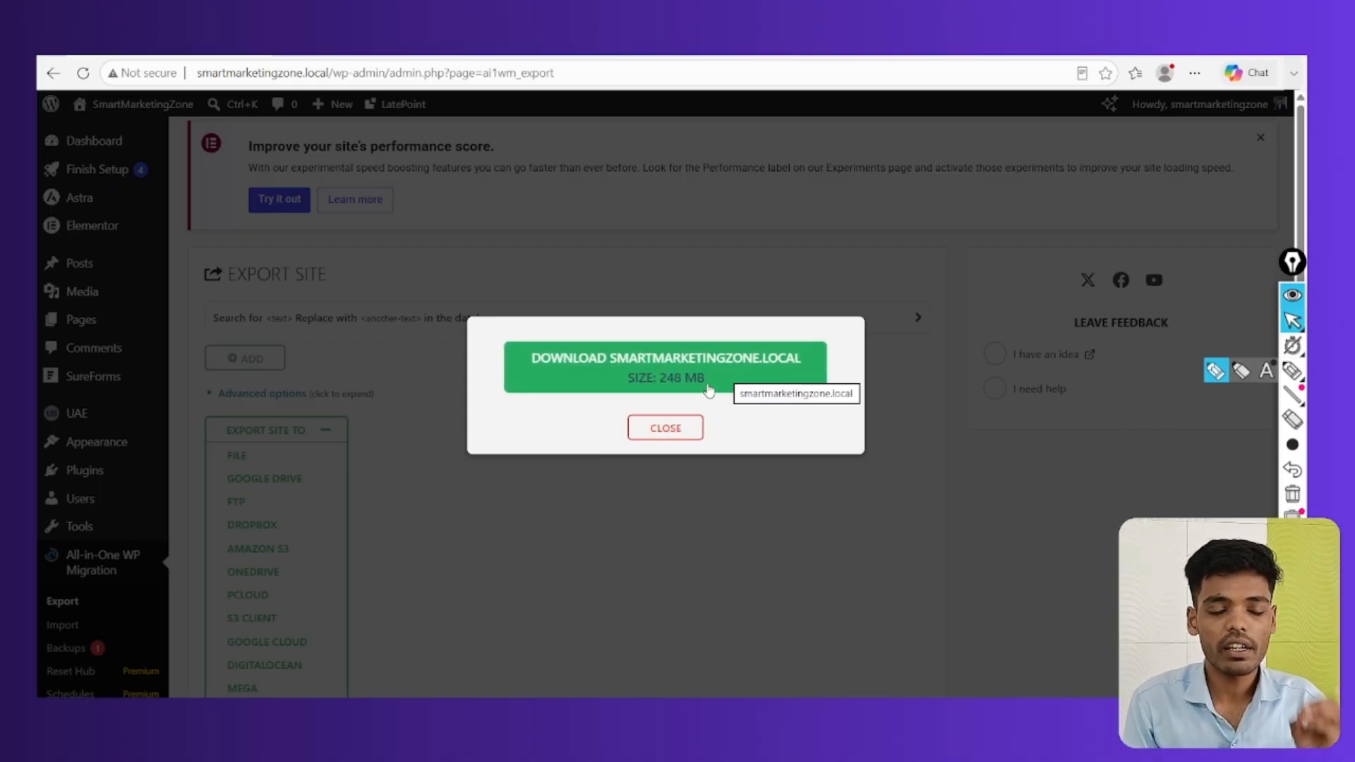
Download the site's .wpress export file and highlight the file and its download progress
click(569, 359)
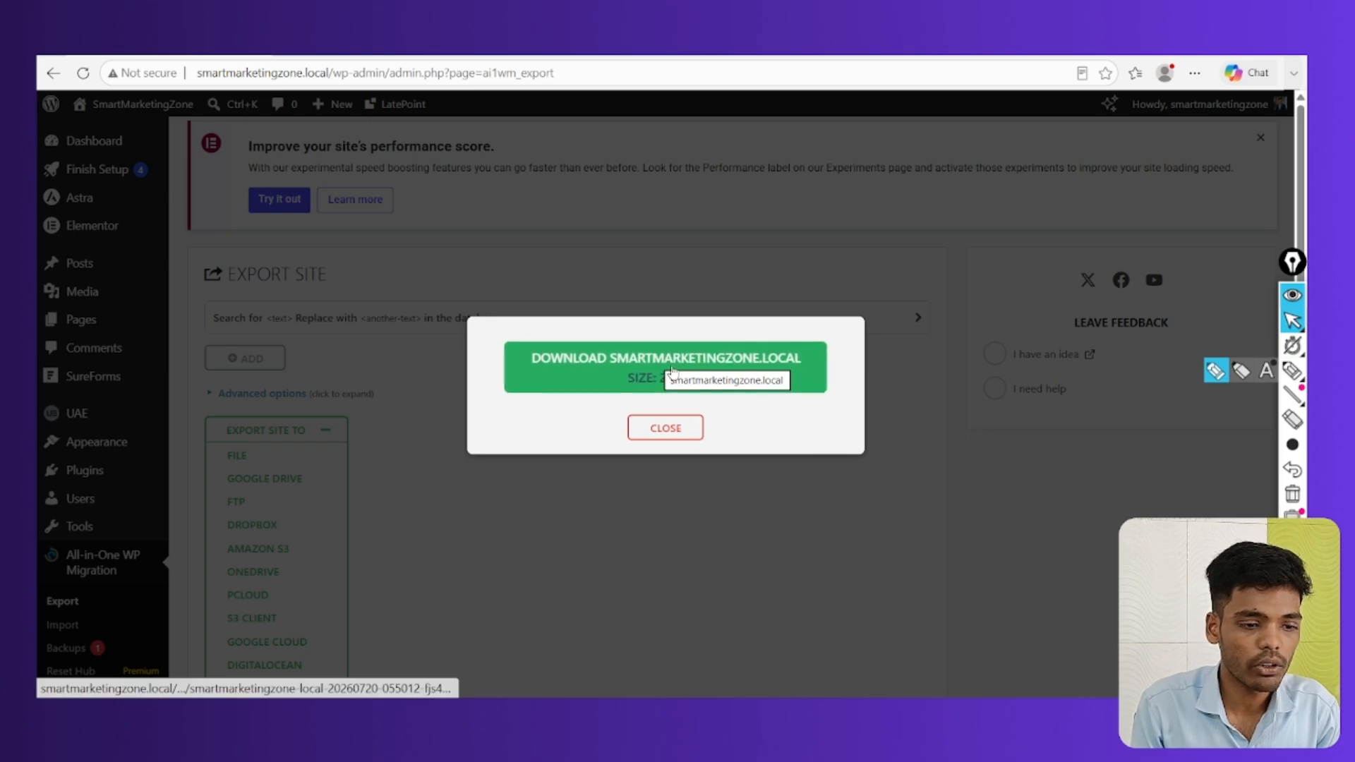
click(668, 393)
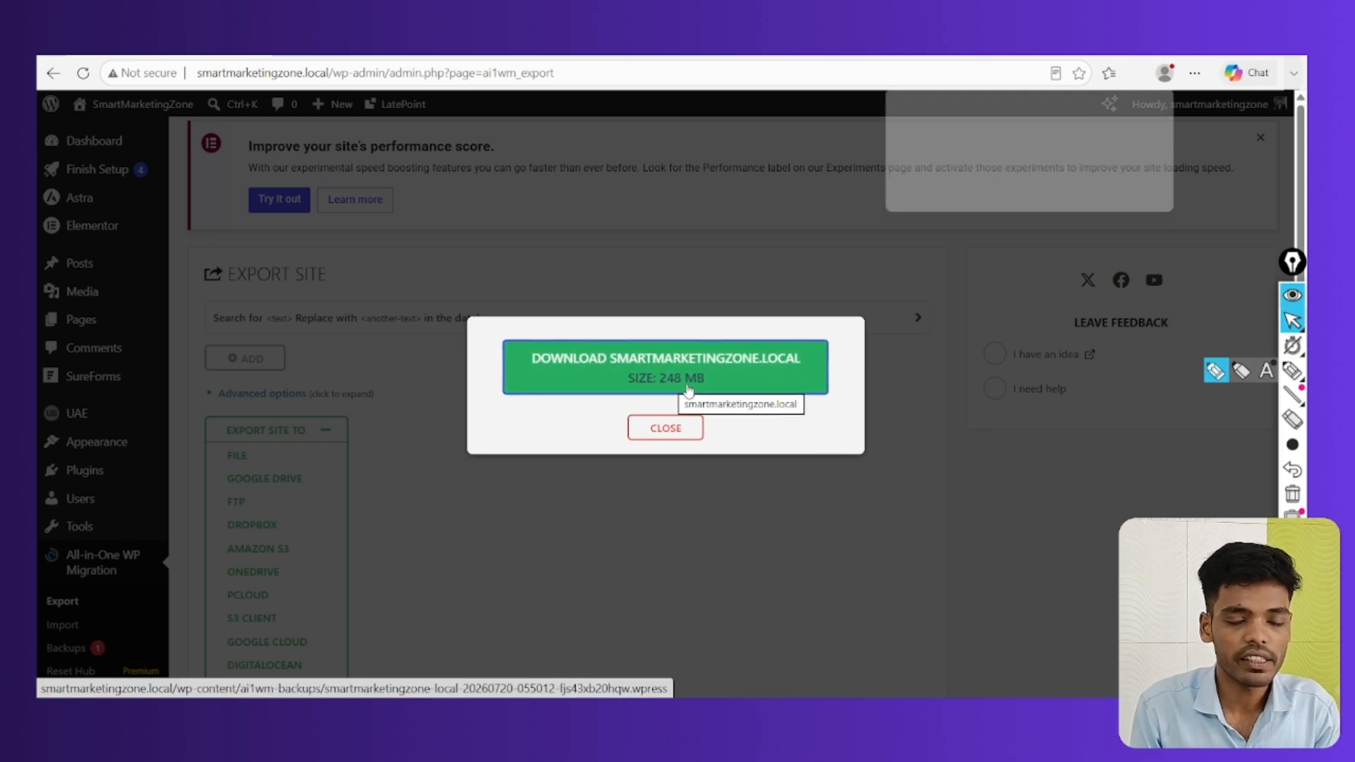
click(1292, 370)
mouse_move(1002, 116)
mouse_down()
mouse_move(942, 220)
mouse_move(1115, 92)
mouse_move(931, 105)
mouse_up()
drag(921, 193, 1069, 192)
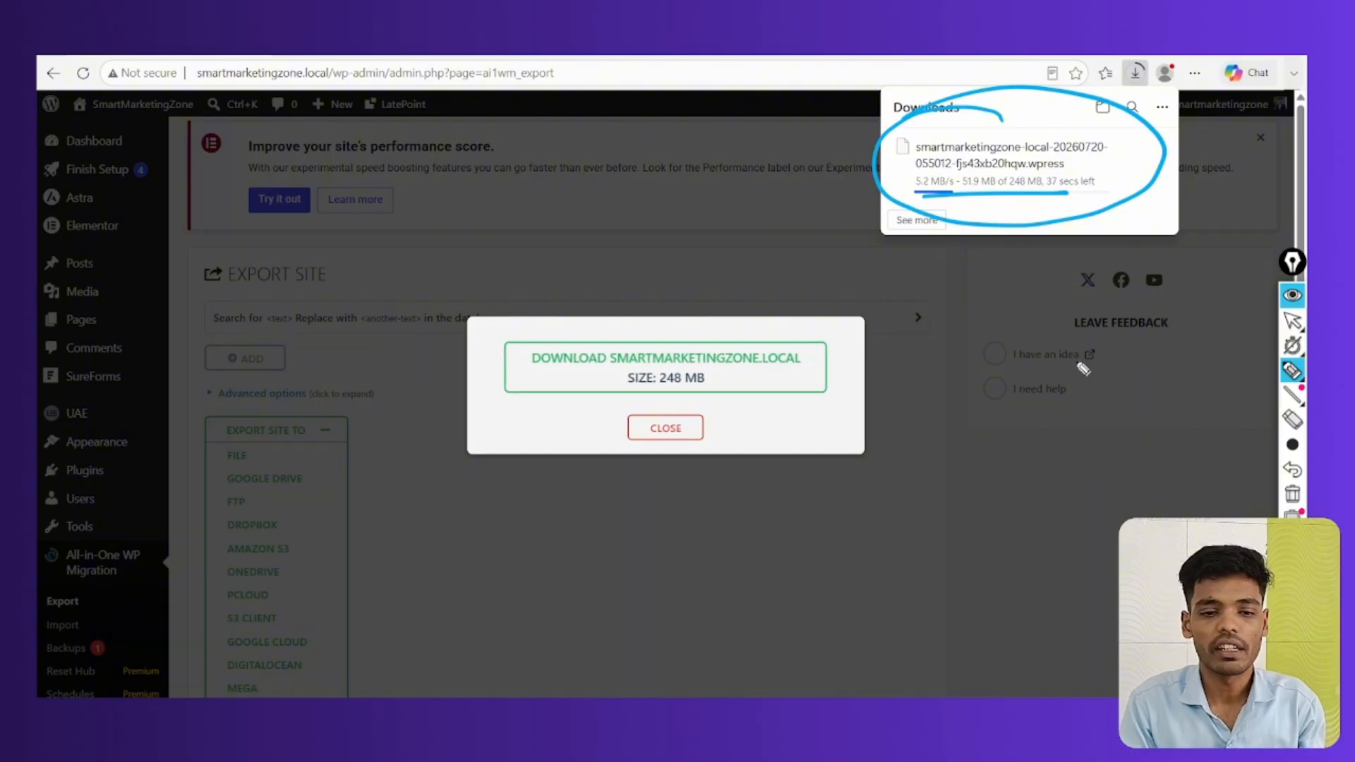
Clear the screen annotations and return to the Canva Website Transfer slide
click(1292, 494)
mouse_move(1301, 384)
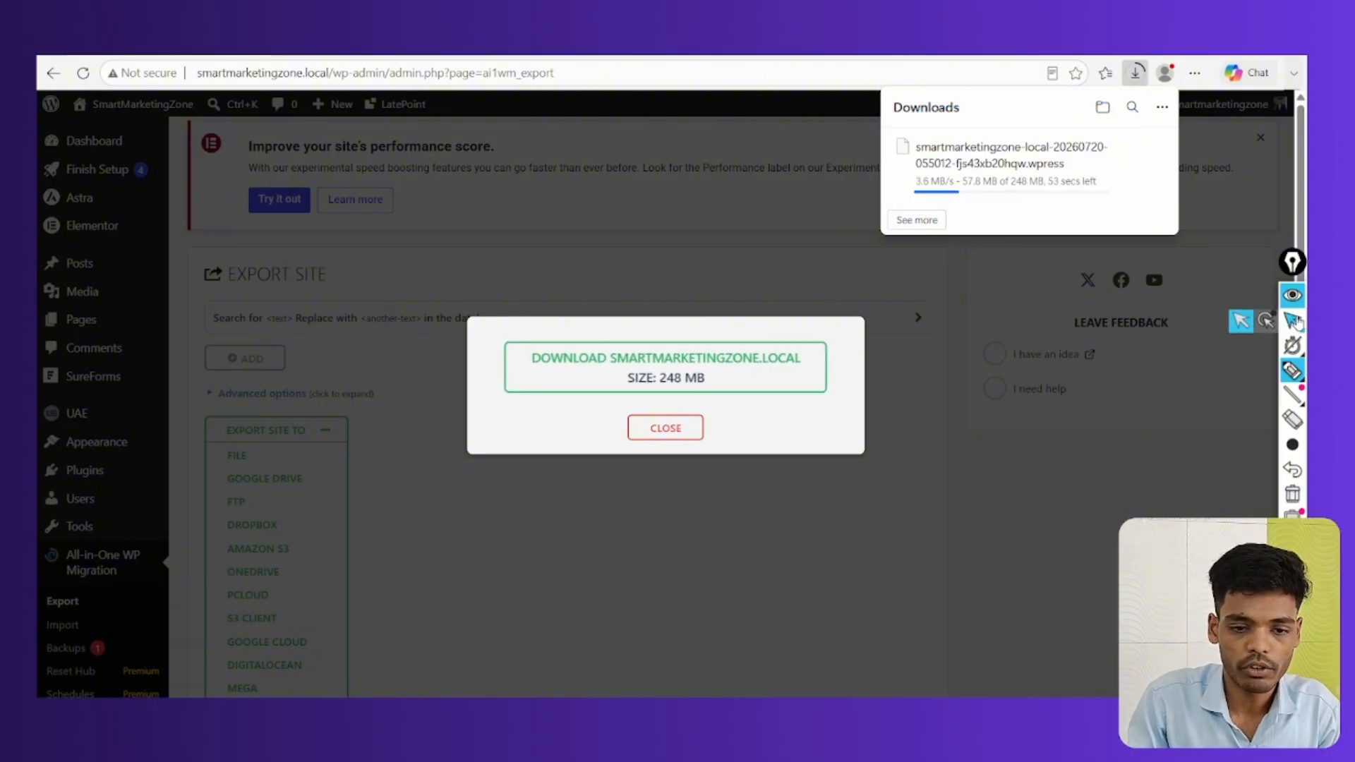
click(1292, 321)
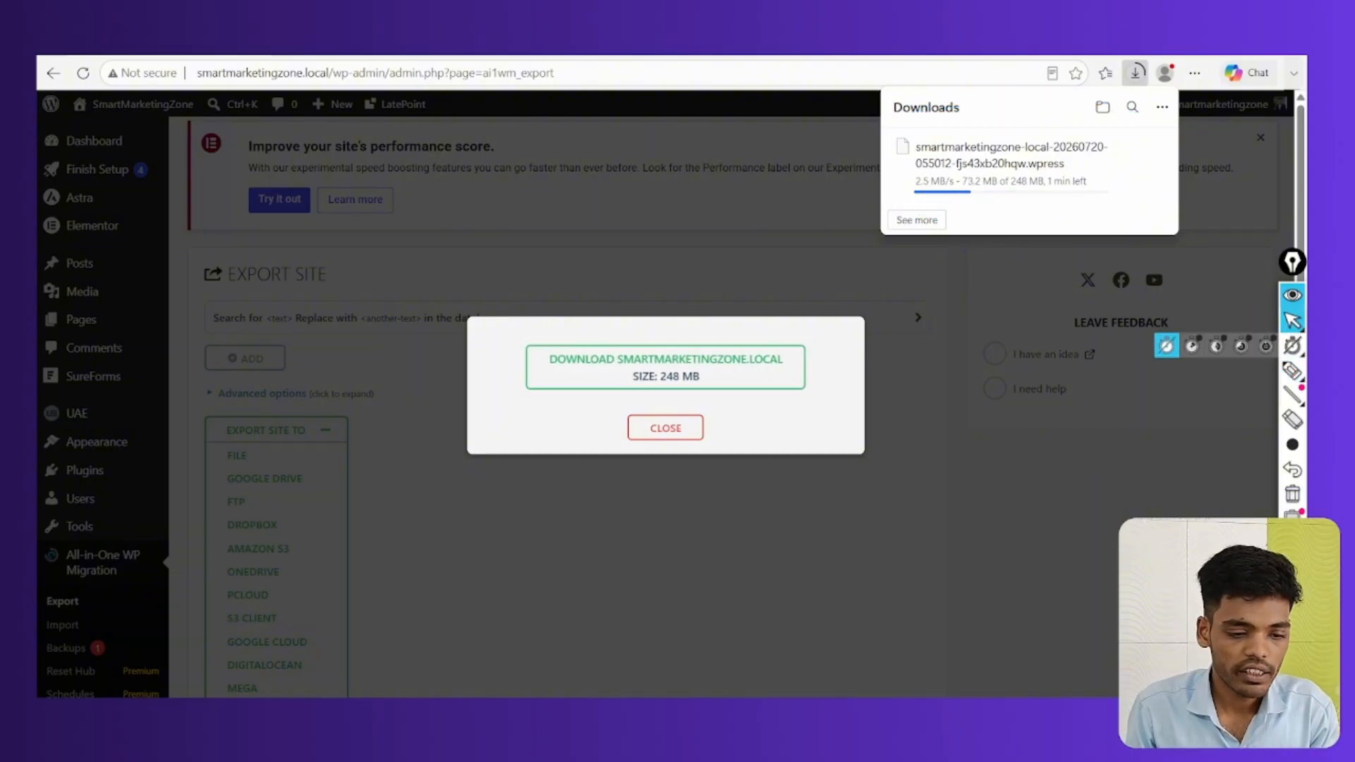
click(925, 646)
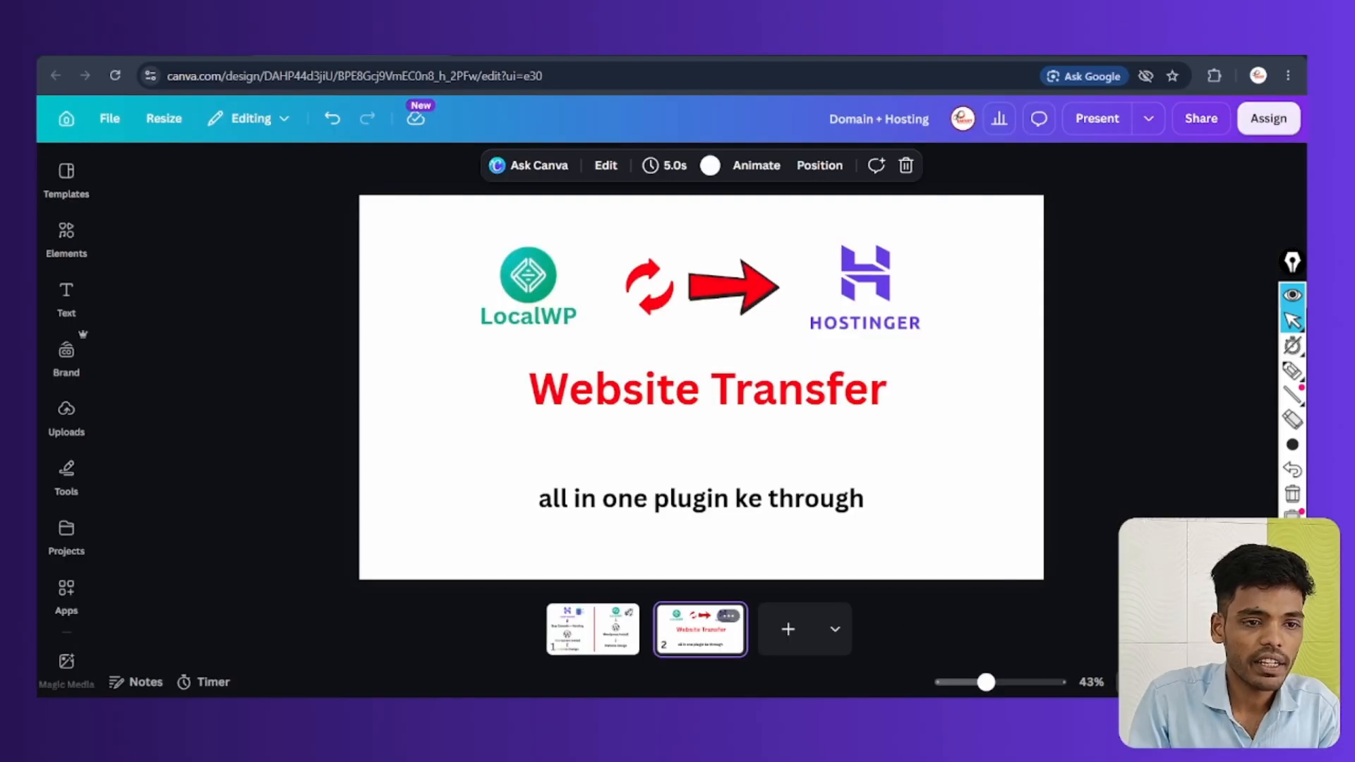
In a new tab, search Google for 'hostinger' and open Hostinger's sponsored result
key(ctrl+t)
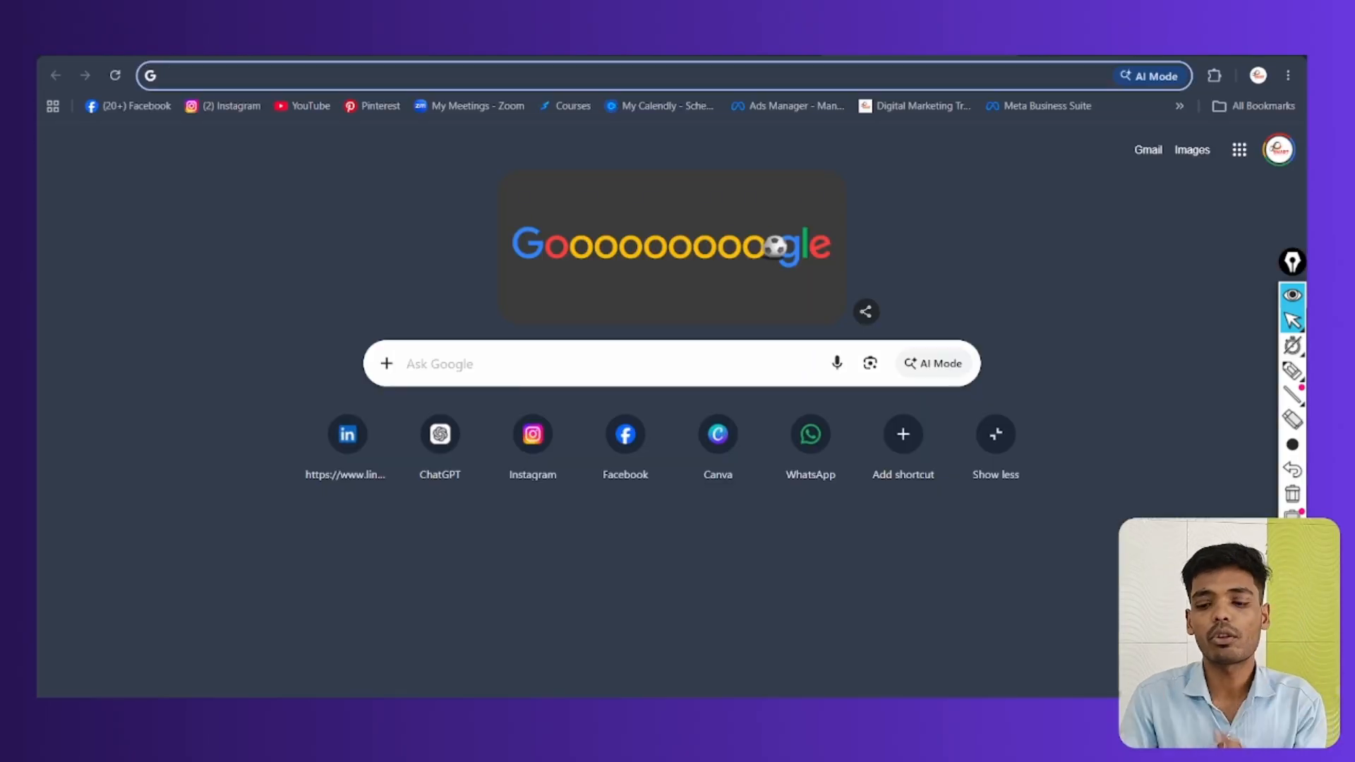
click(683, 354)
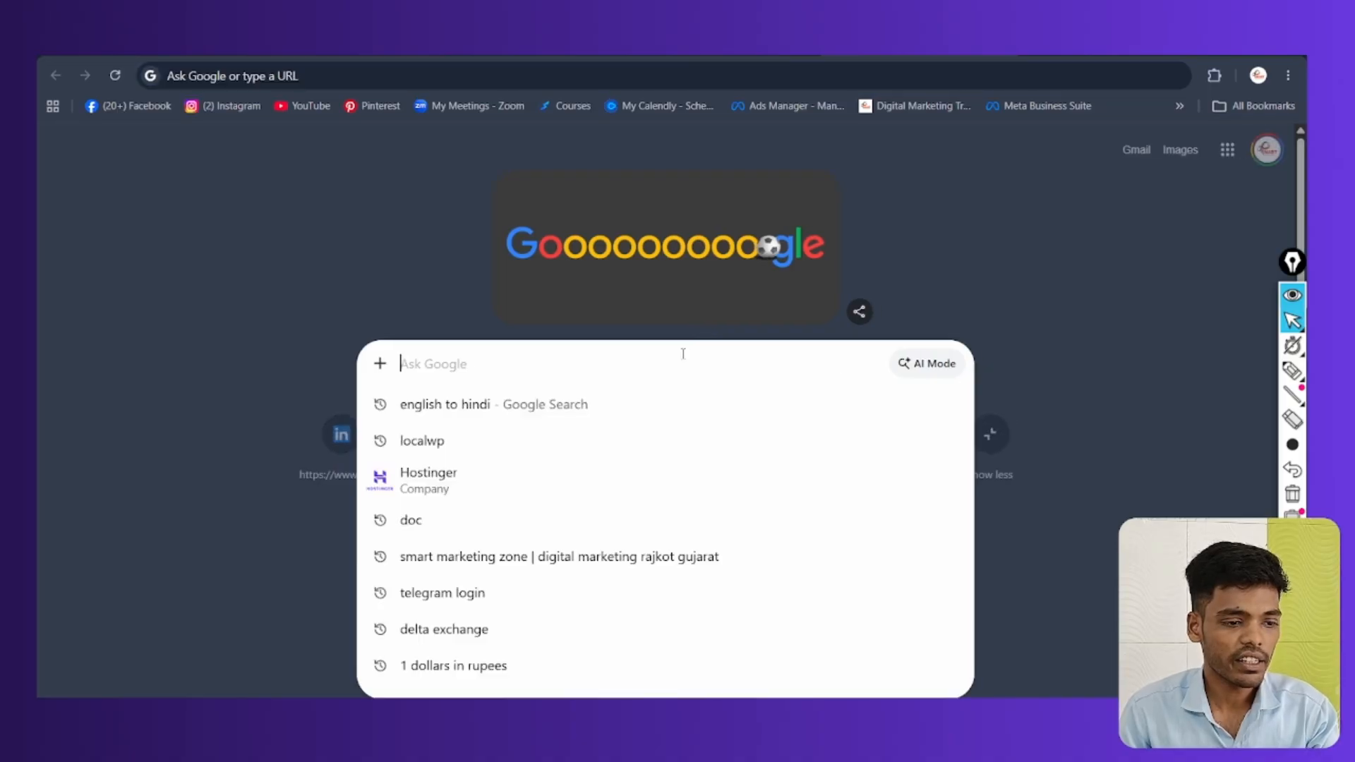
text(hos)
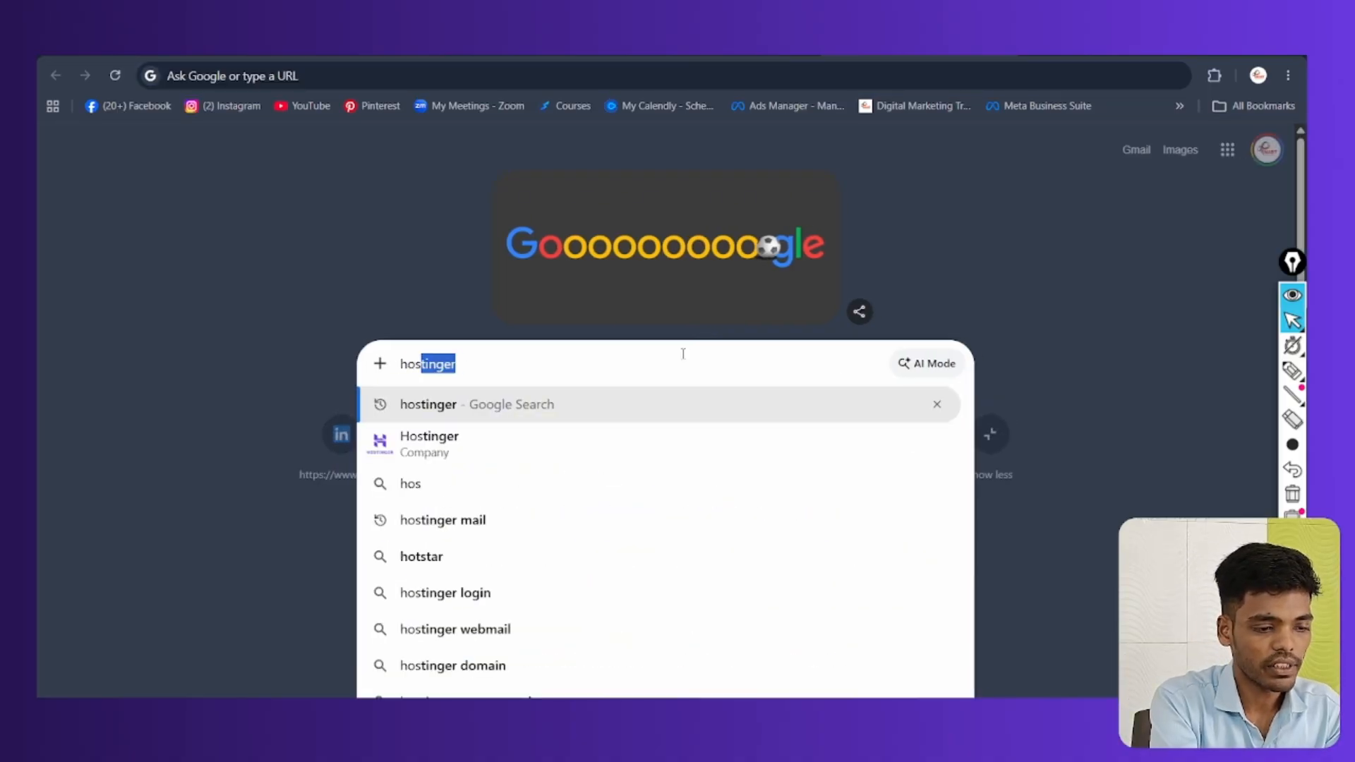
text(tinger)
click(483, 406)
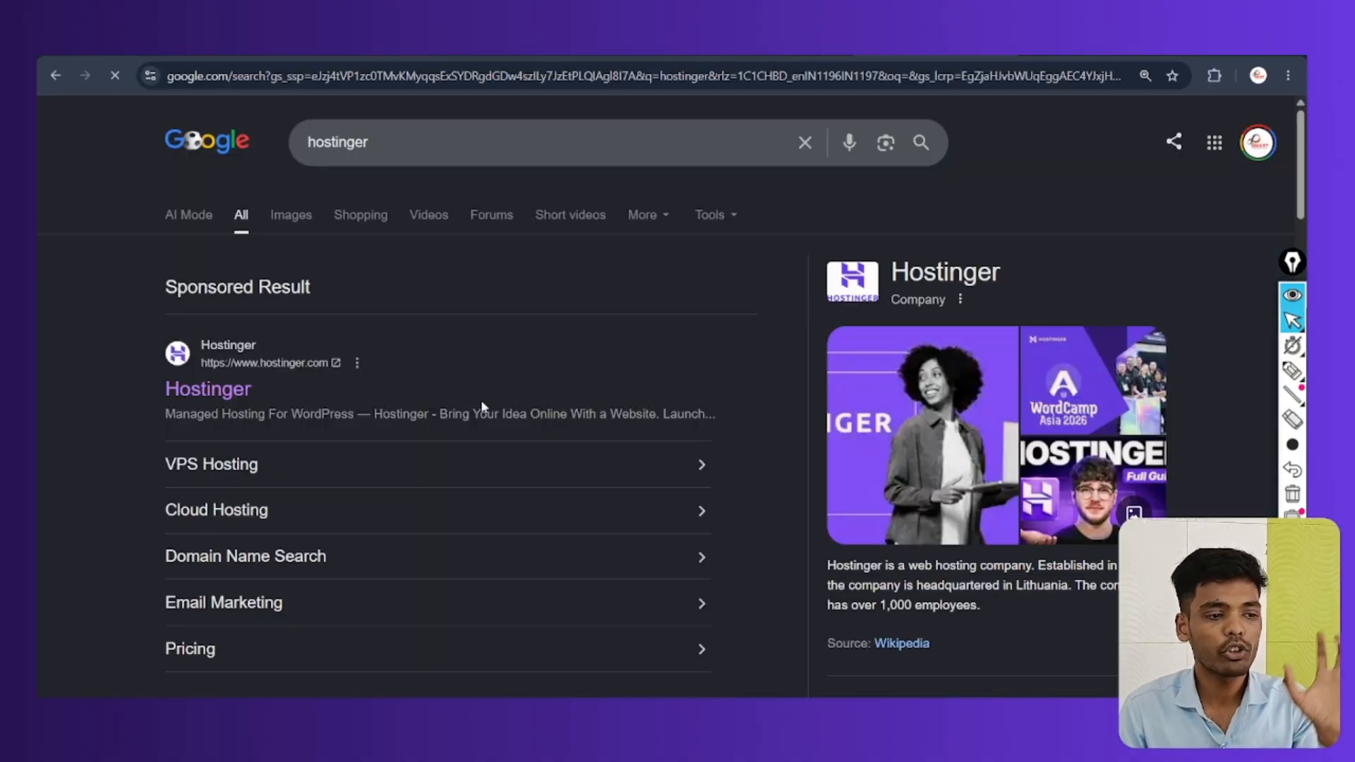
click(225, 388)
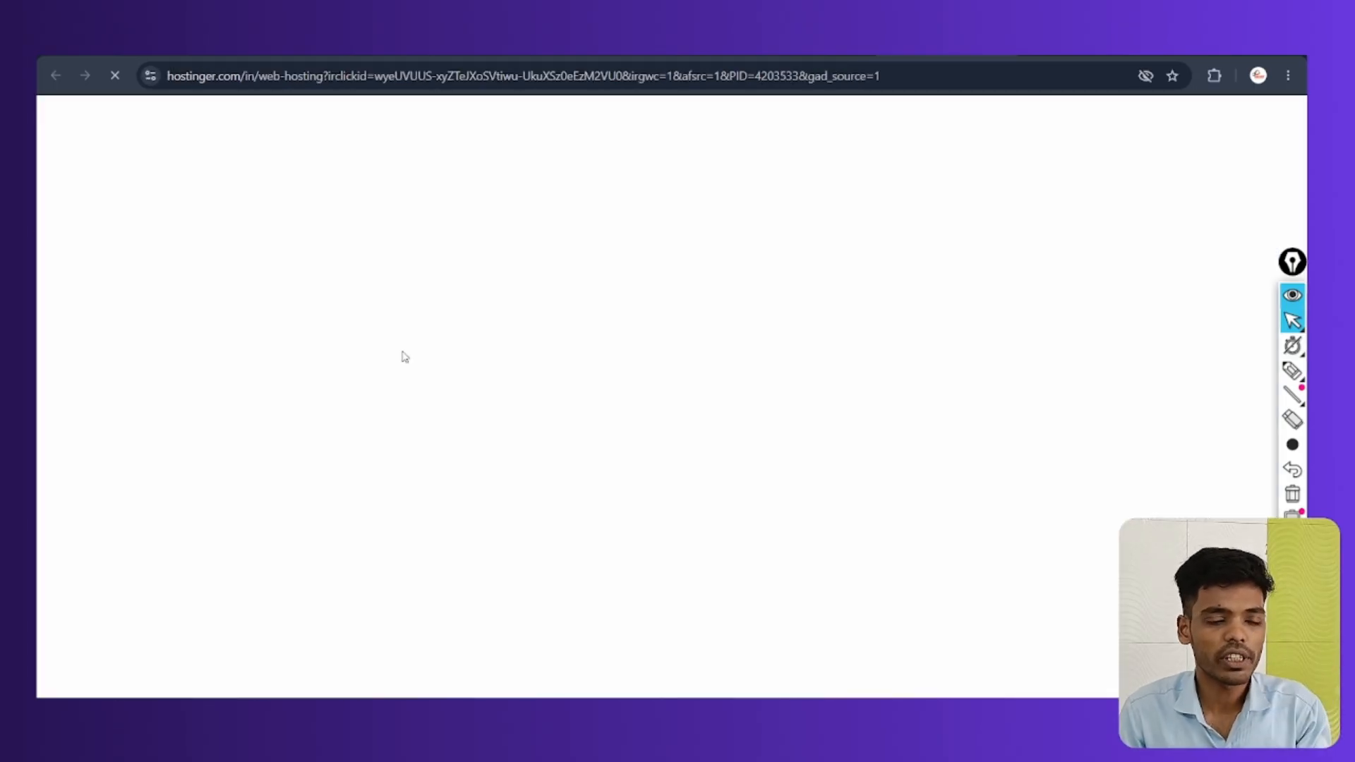
Pick the Premium hosting plan and set its billing period to 12 months
click(182, 539)
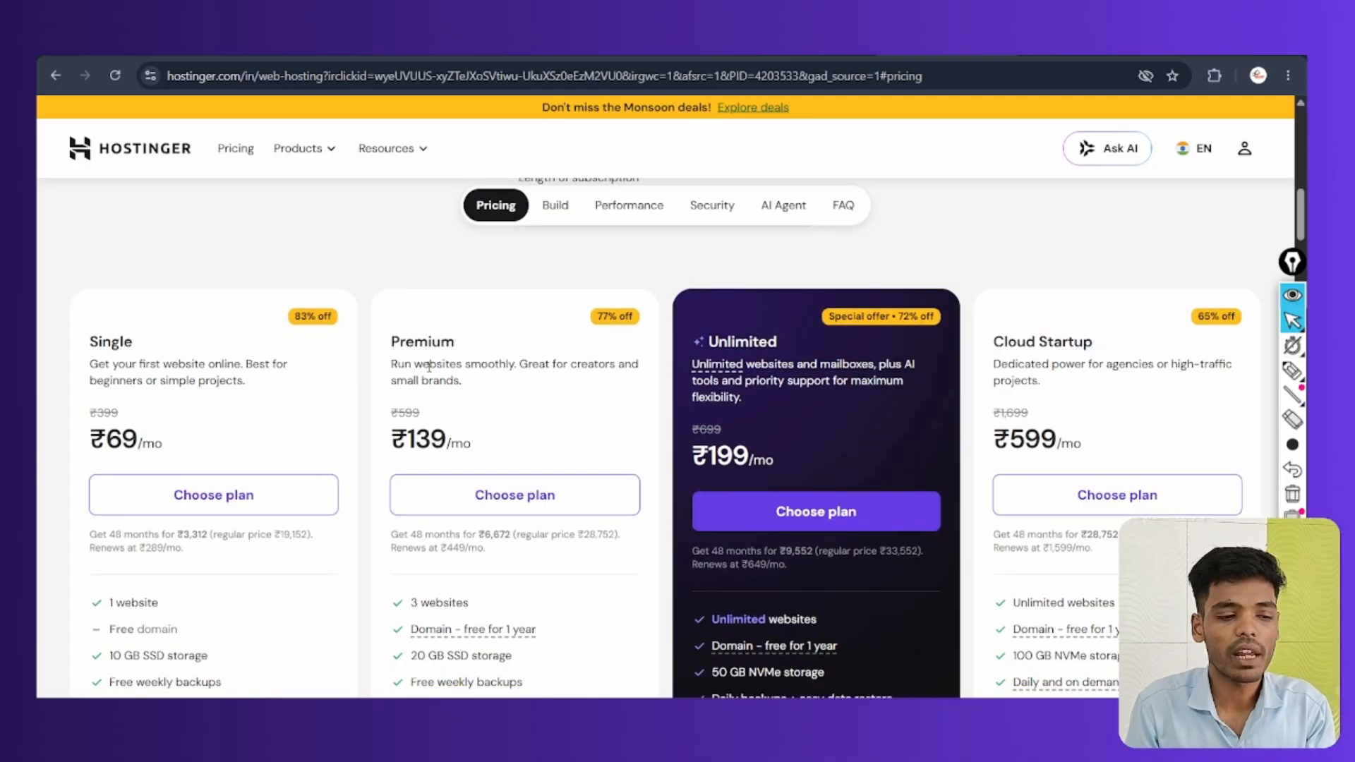
click(520, 497)
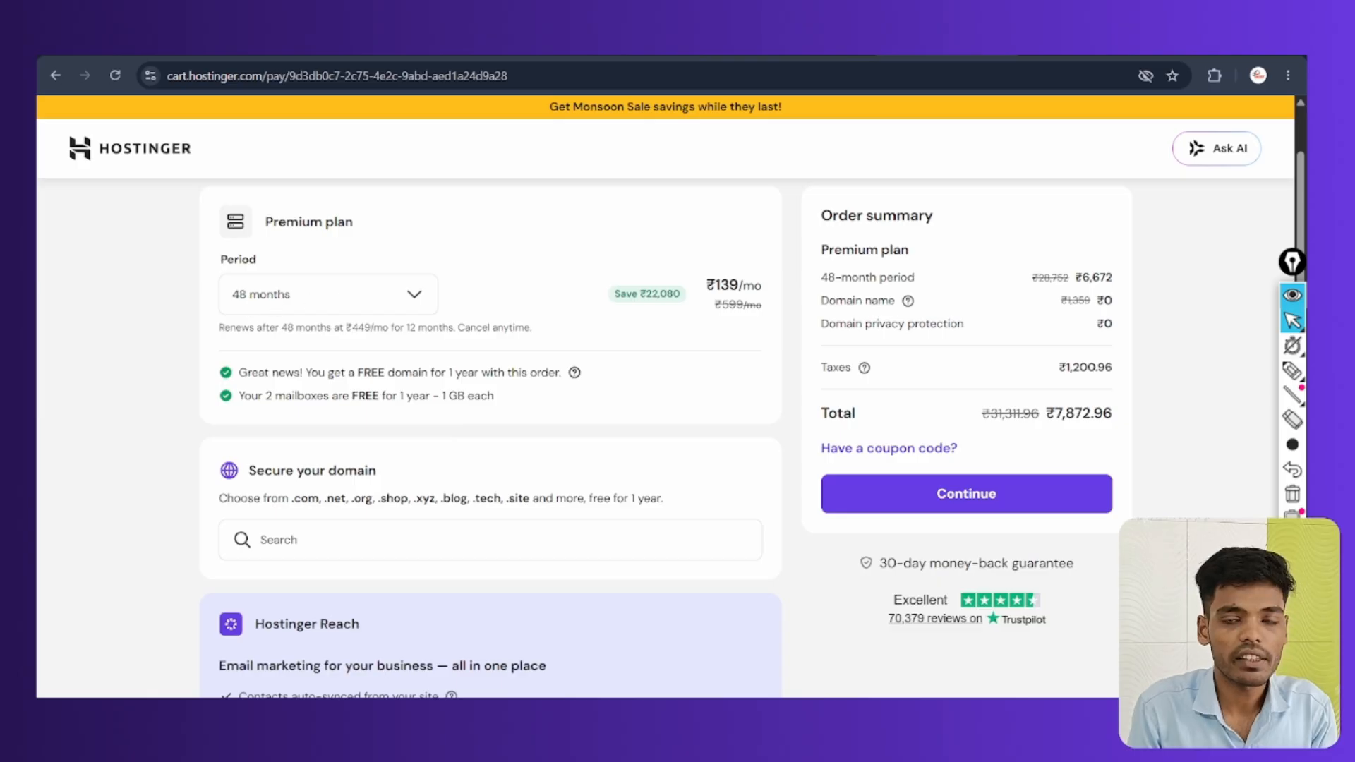
click(303, 294)
click(267, 377)
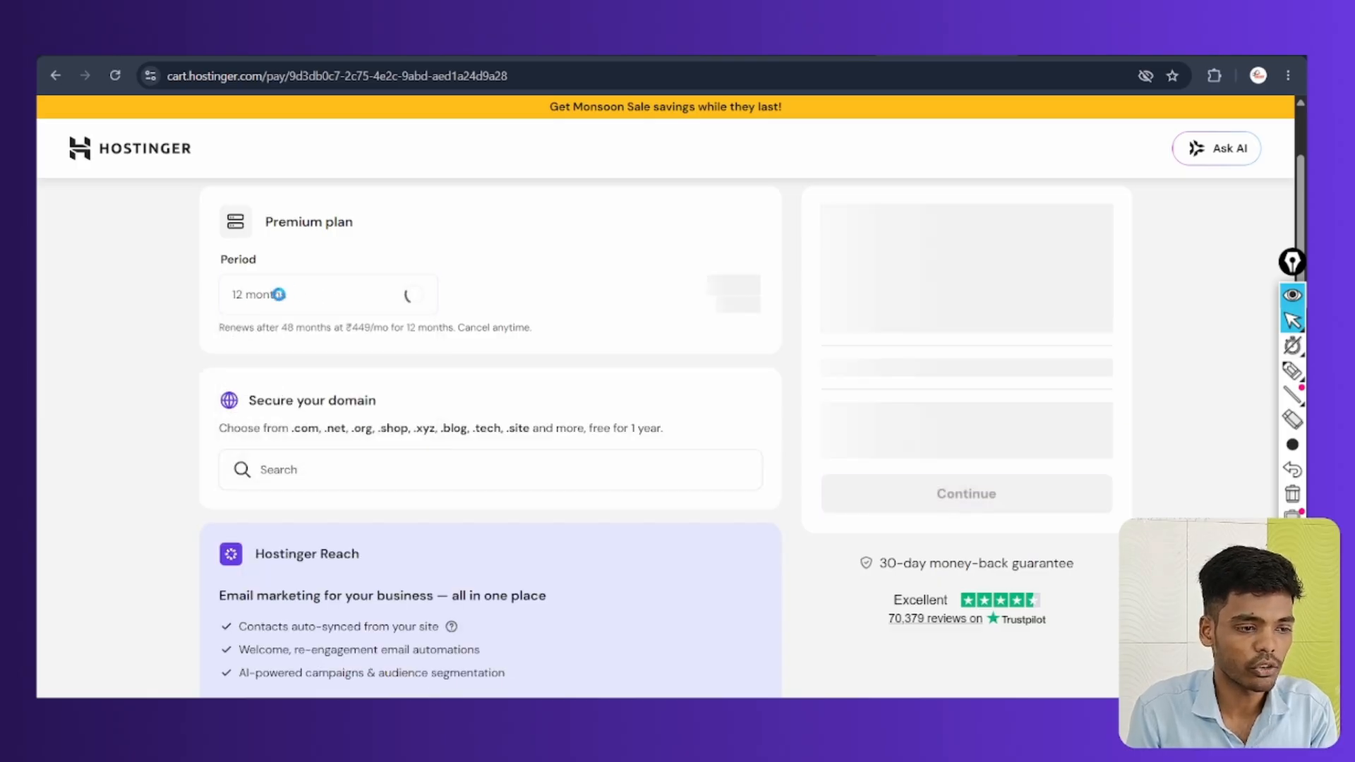
Highlight the ₹3,101.04 cart total and the continue-checkout button
click(1292, 370)
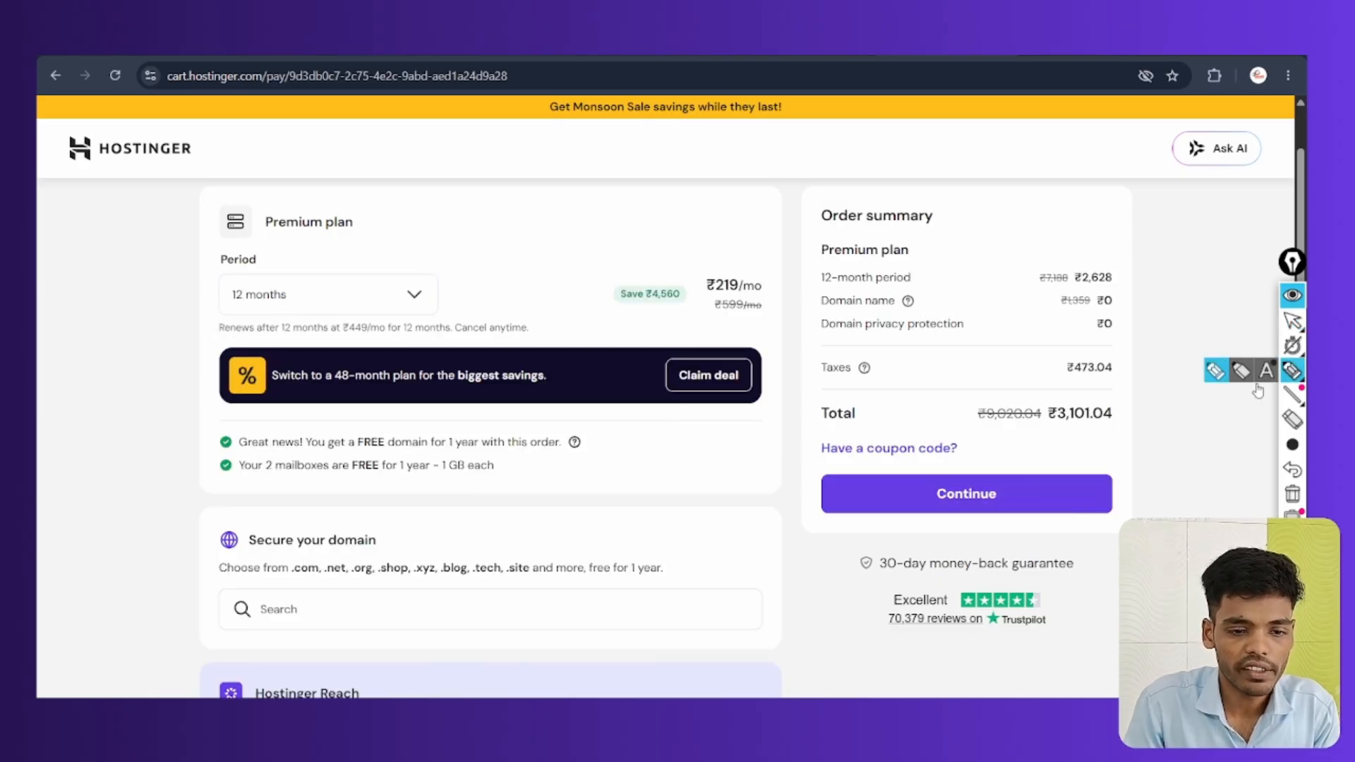
mouse_move(1073, 433)
mouse_down()
mouse_move(1101, 441)
mouse_move(1091, 390)
mouse_move(1138, 436)
mouse_up()
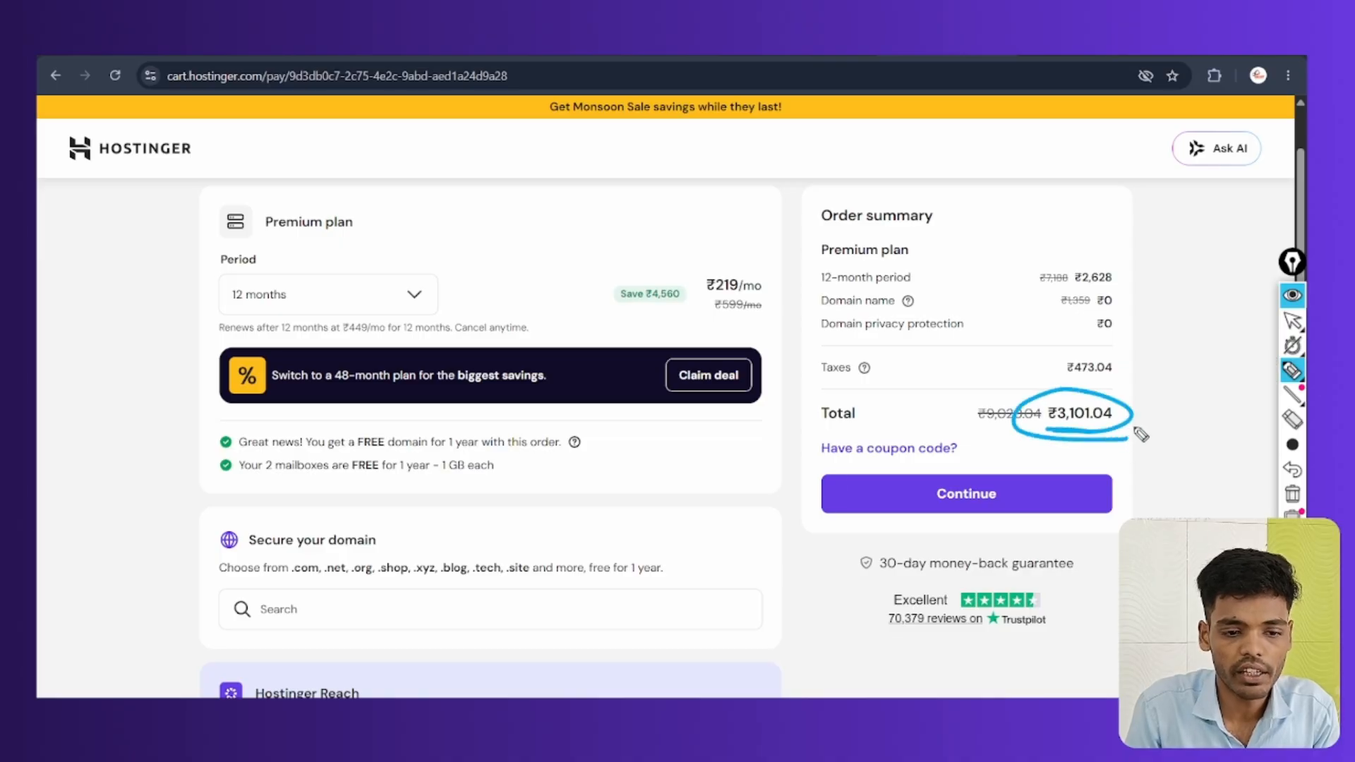
mouse_move(964, 515)
mouse_down()
mouse_move(910, 459)
mouse_move(932, 511)
mouse_move(1045, 508)
mouse_up()
click(1291, 495)
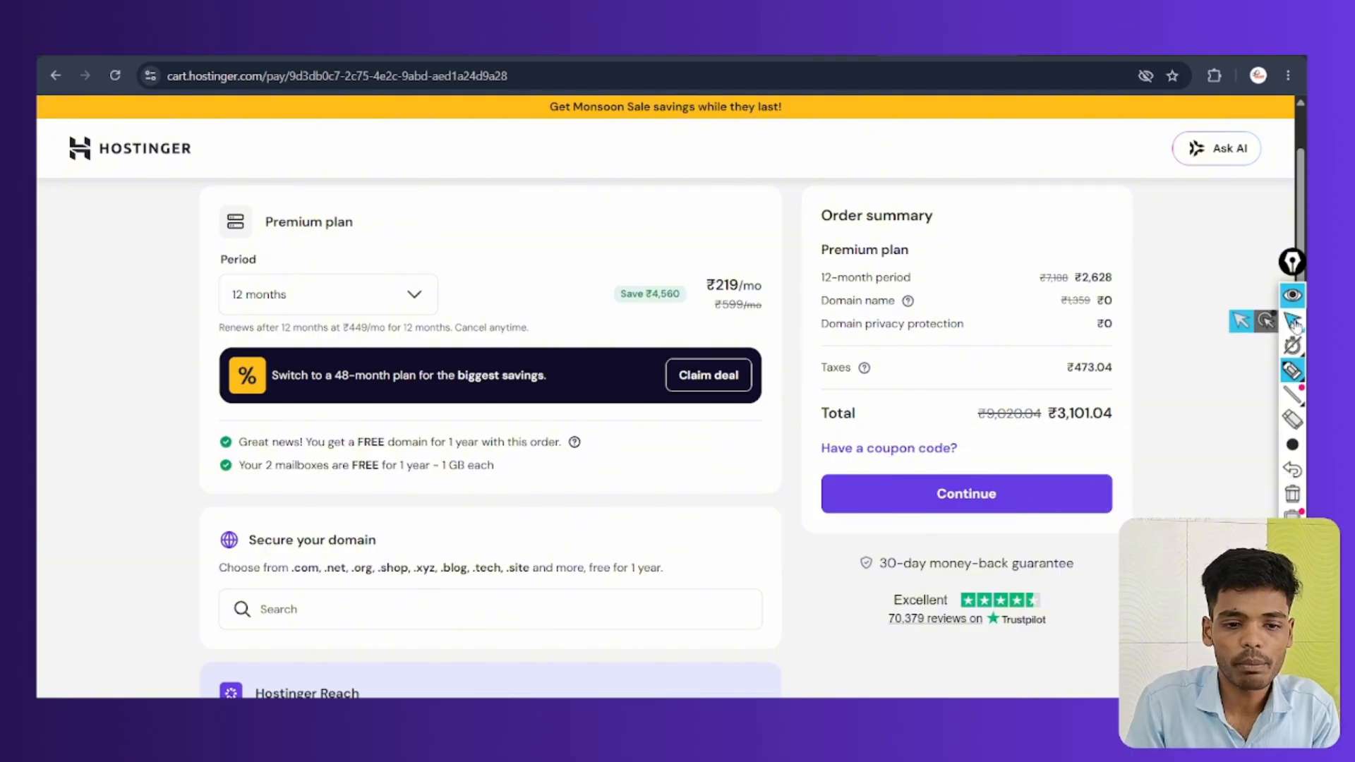
click(1292, 319)
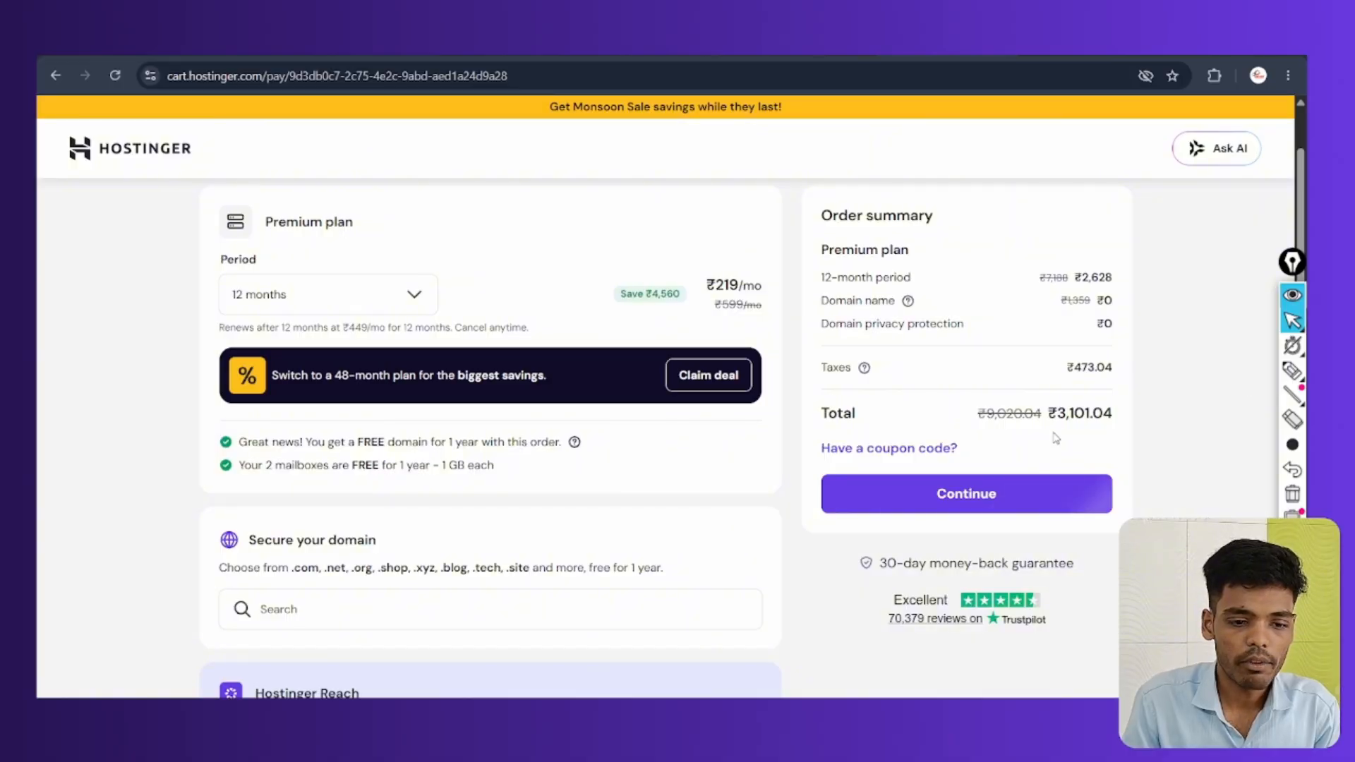
click(1292, 371)
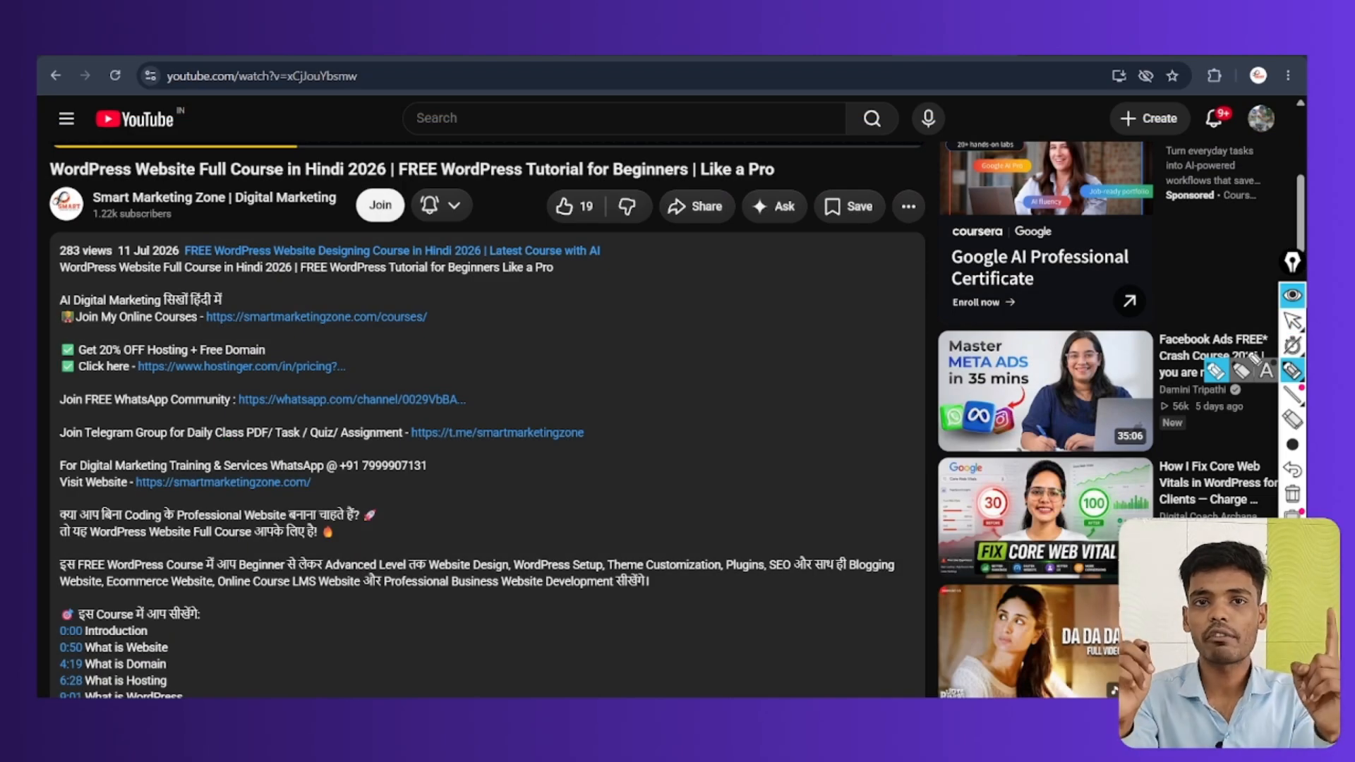
Highlight the hosting discount lines and Hostinger pricing link in the video description
mouse_move(70, 344)
mouse_down()
mouse_move(58, 372)
mouse_move(205, 389)
mouse_move(339, 361)
mouse_up()
mouse_move(225, 357)
mouse_down()
mouse_move(338, 363)
mouse_move(226, 369)
mouse_up()
click(1293, 494)
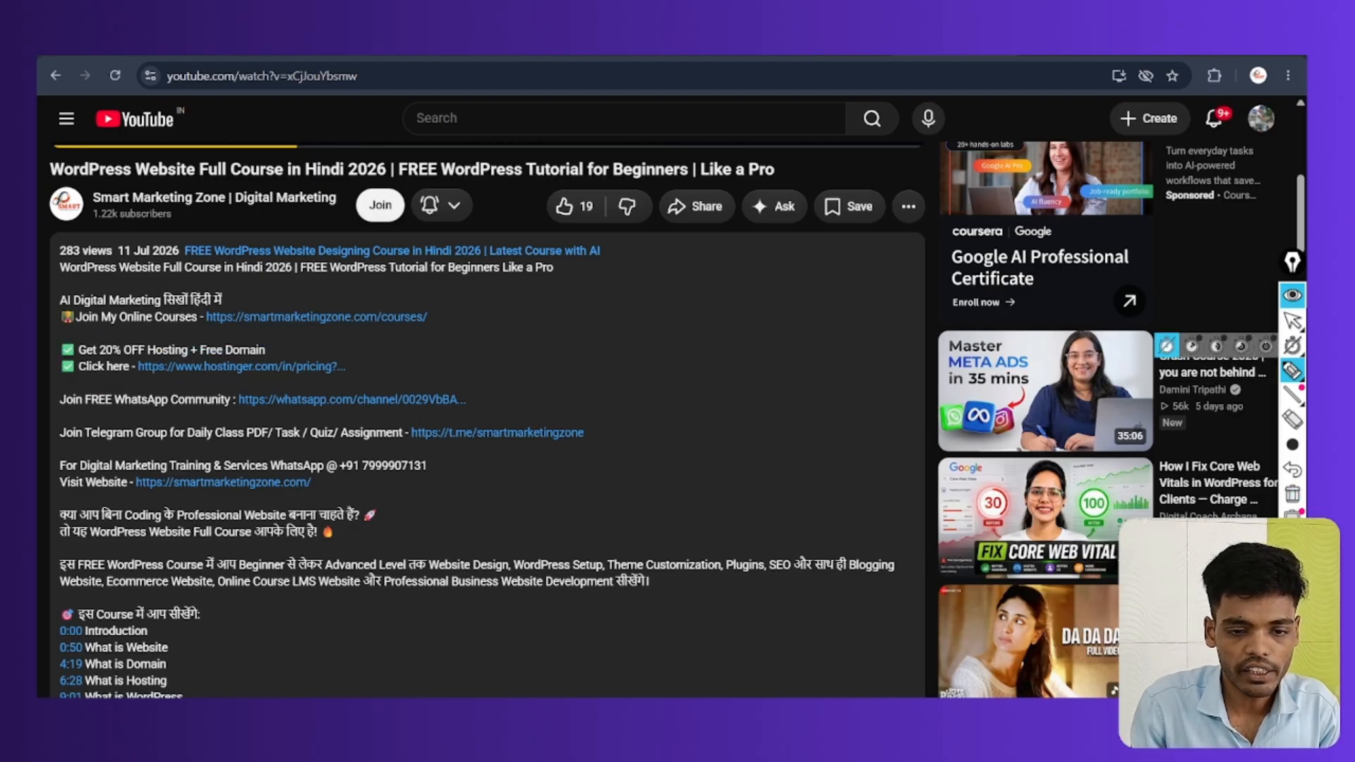
click(1293, 321)
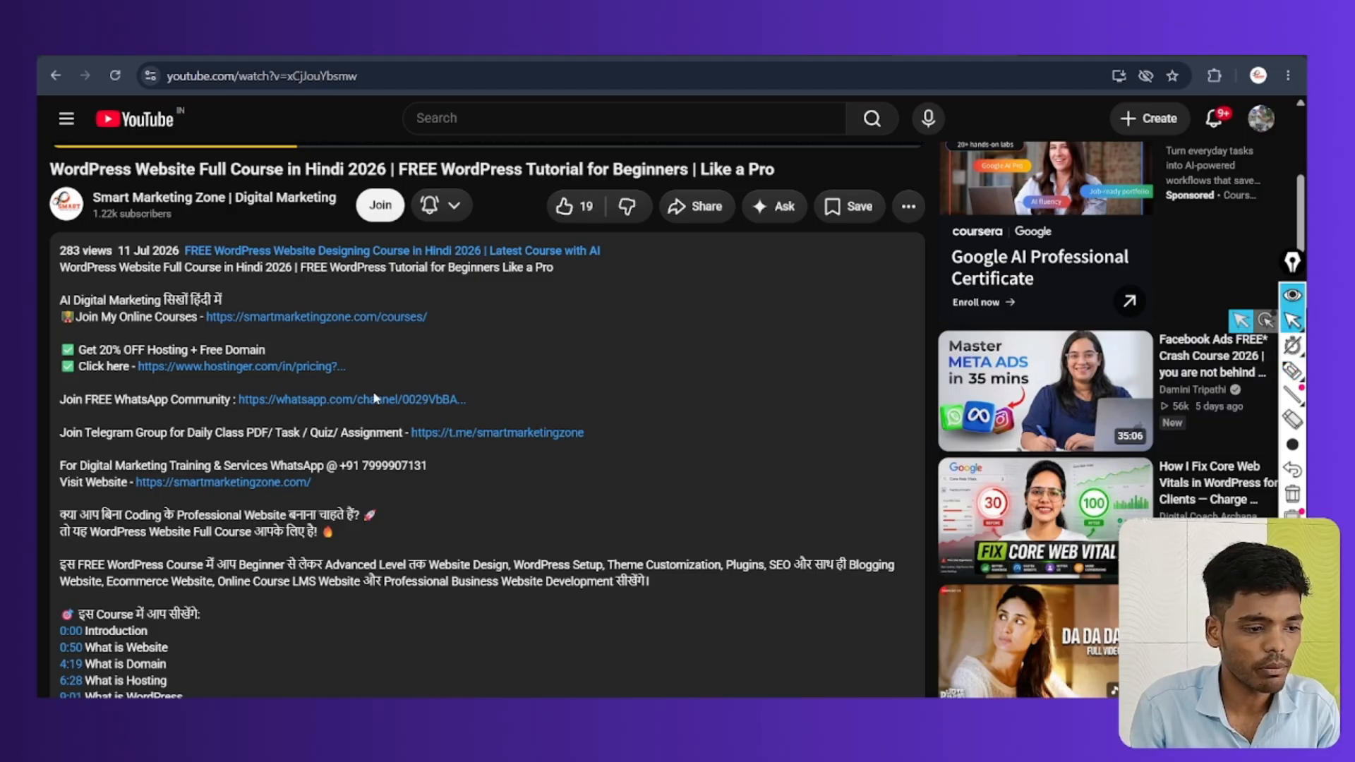
Follow the description's Hostinger discount link and choose the Premium plan
click(256, 366)
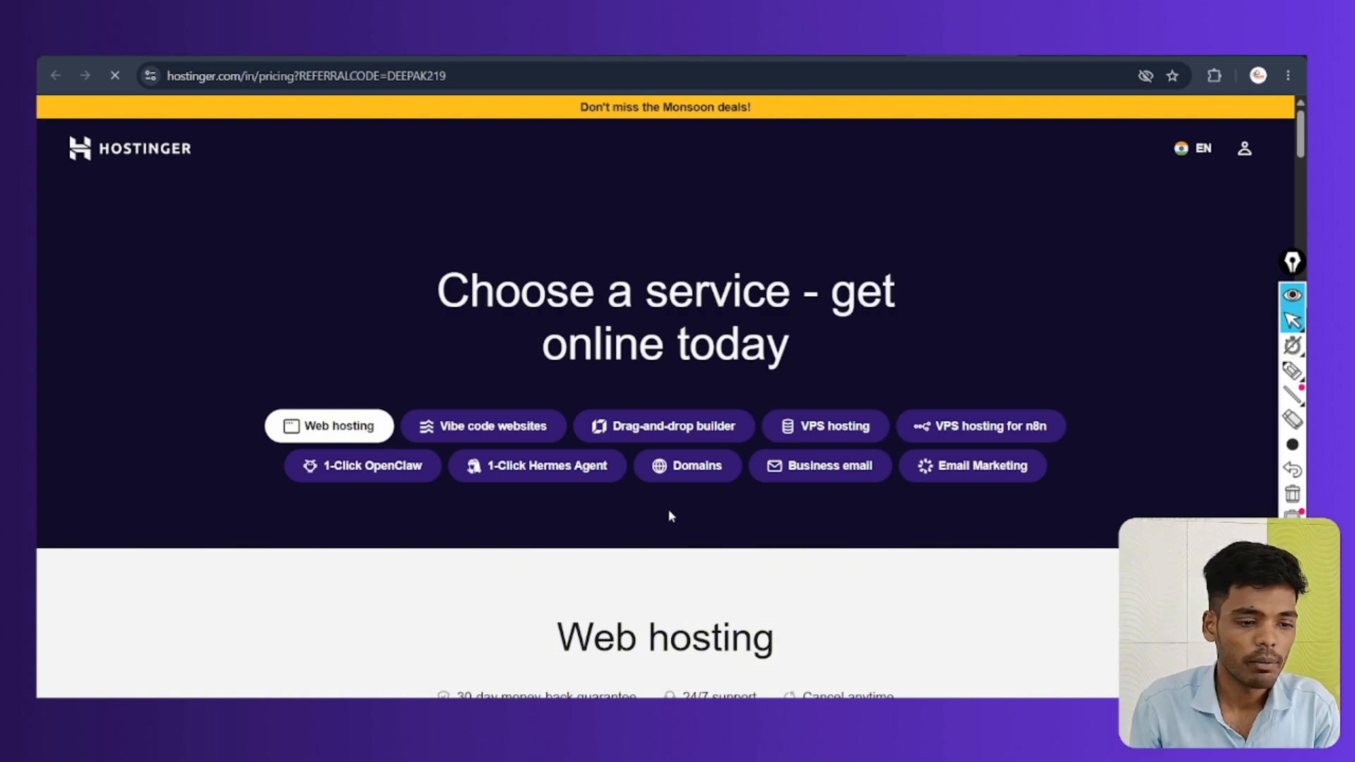
scroll(469, 493, down, 8)
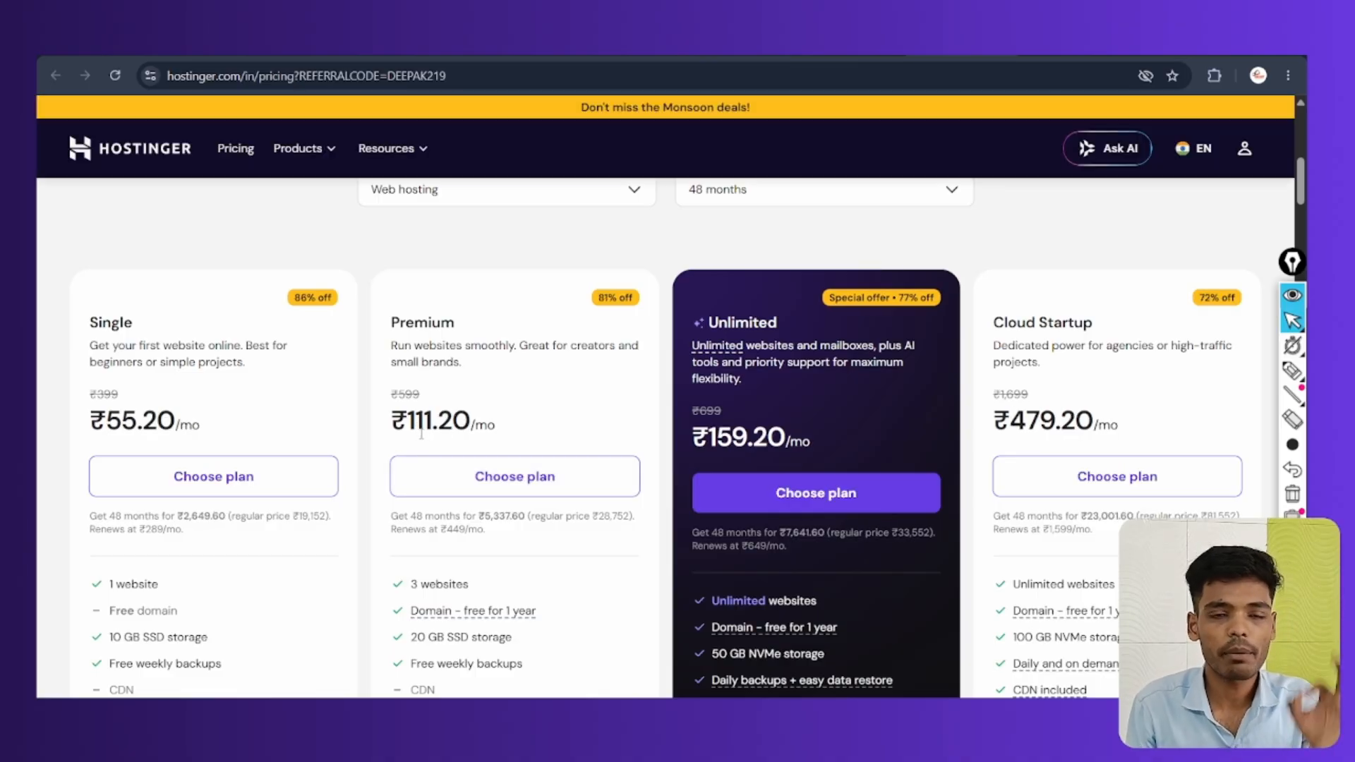
click(500, 487)
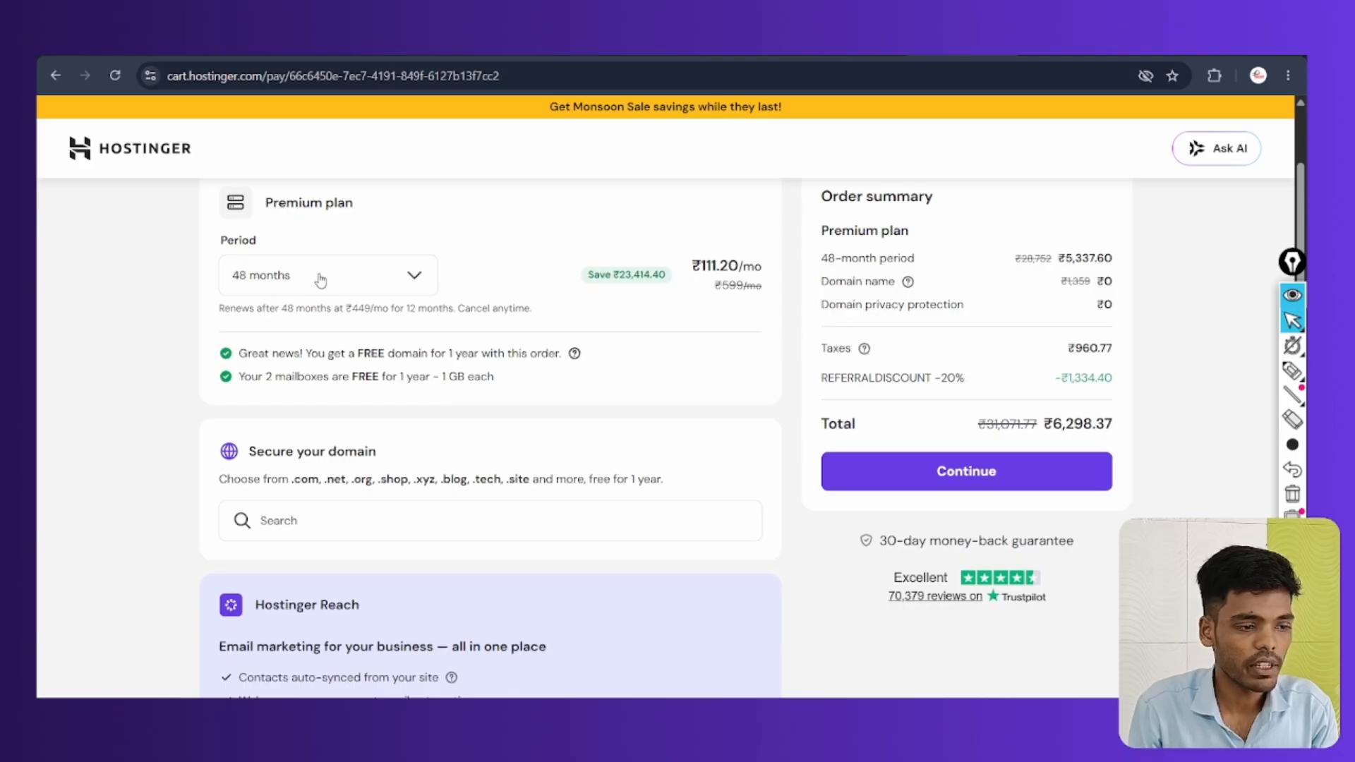
Set the cart to 12 months and highlight the discounted ₹2,480.83 Premium total
click(321, 281)
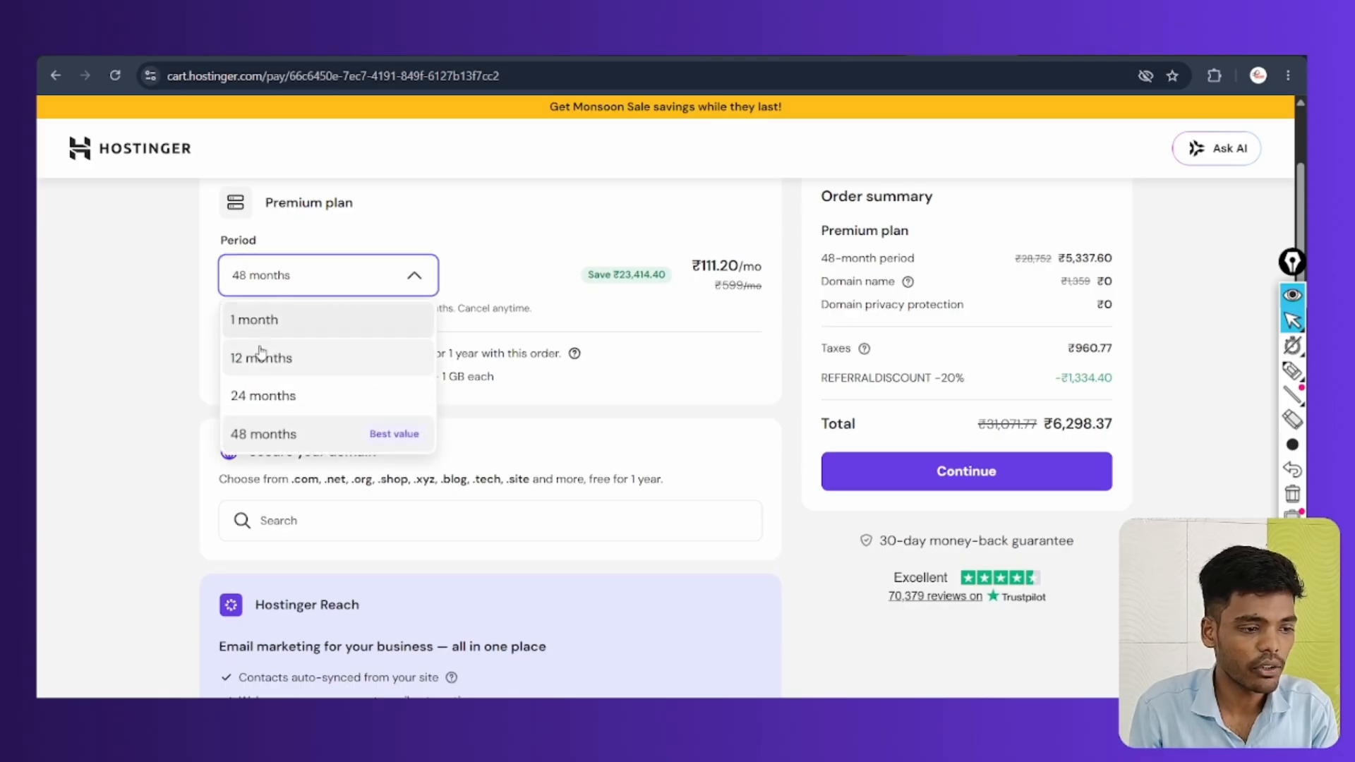
click(263, 357)
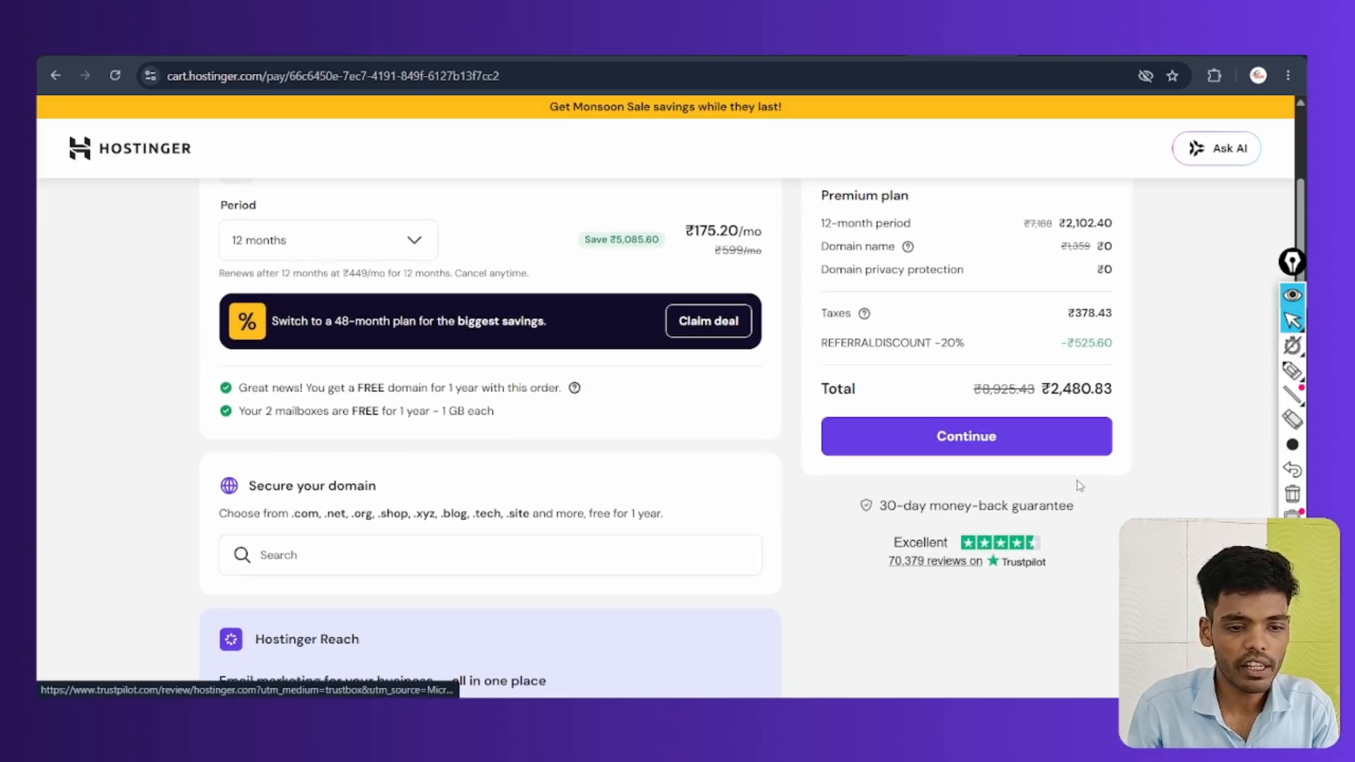
key(ctrl+shift+p)
mouse_move(1094, 365)
mouse_down()
mouse_move(1030, 381)
mouse_move(1105, 408)
mouse_move(1051, 374)
mouse_up()
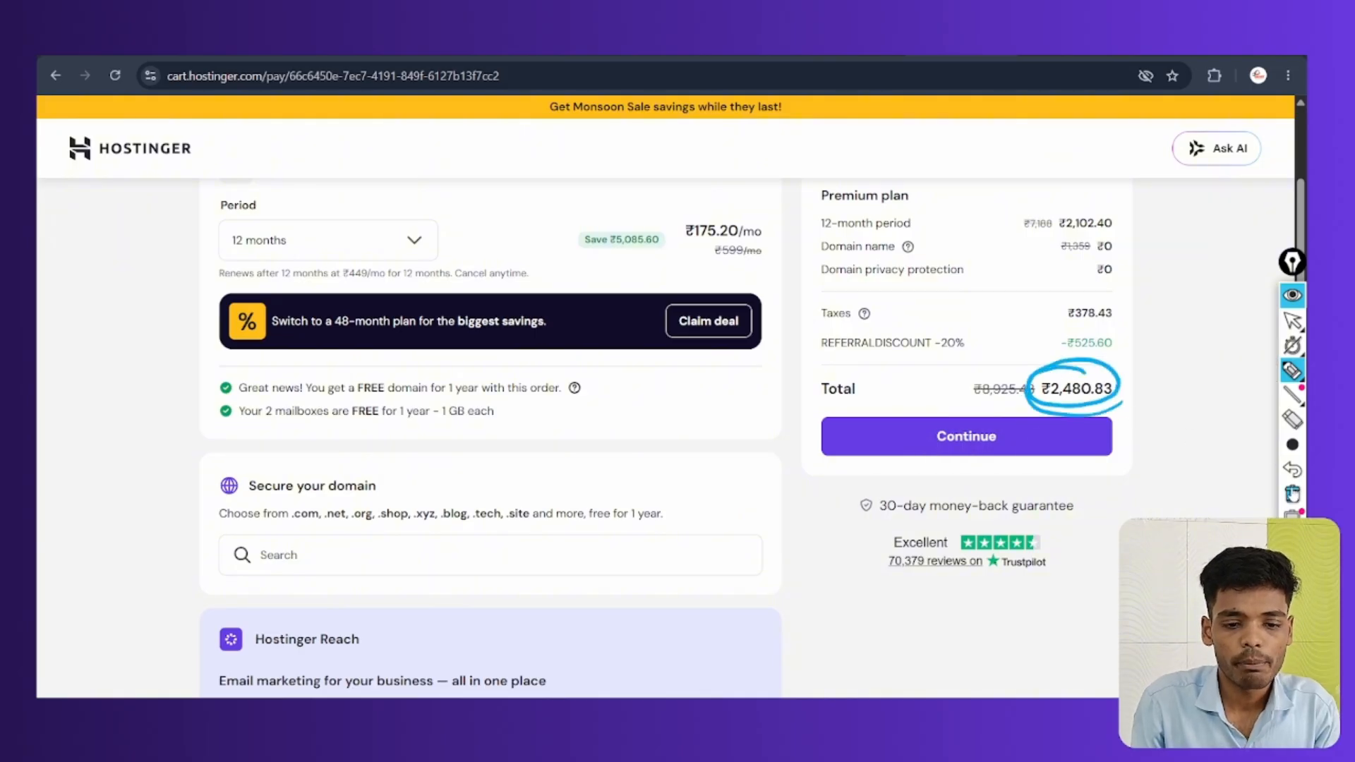
click(1292, 494)
click(1293, 320)
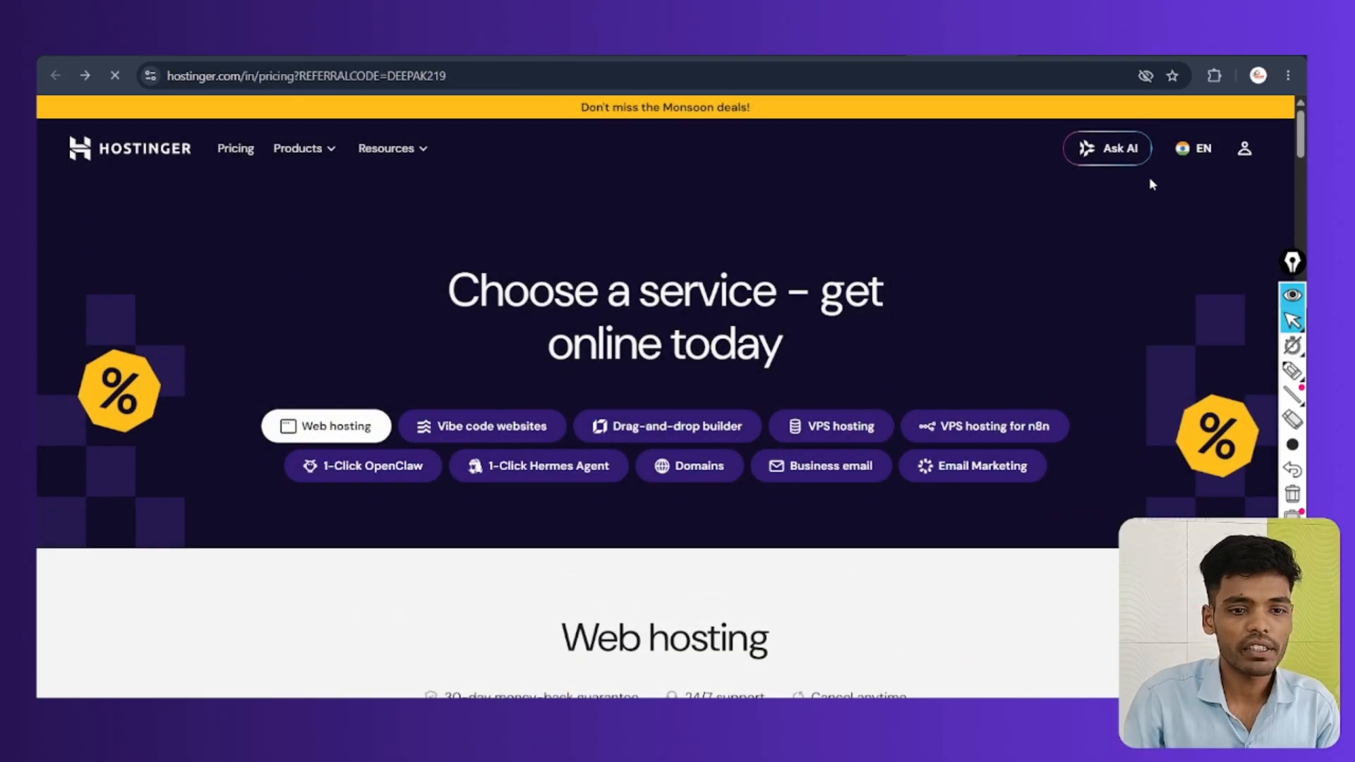
Open the hPanel dashboard, mark the Websites menu, and go to the websites list
click(1226, 151)
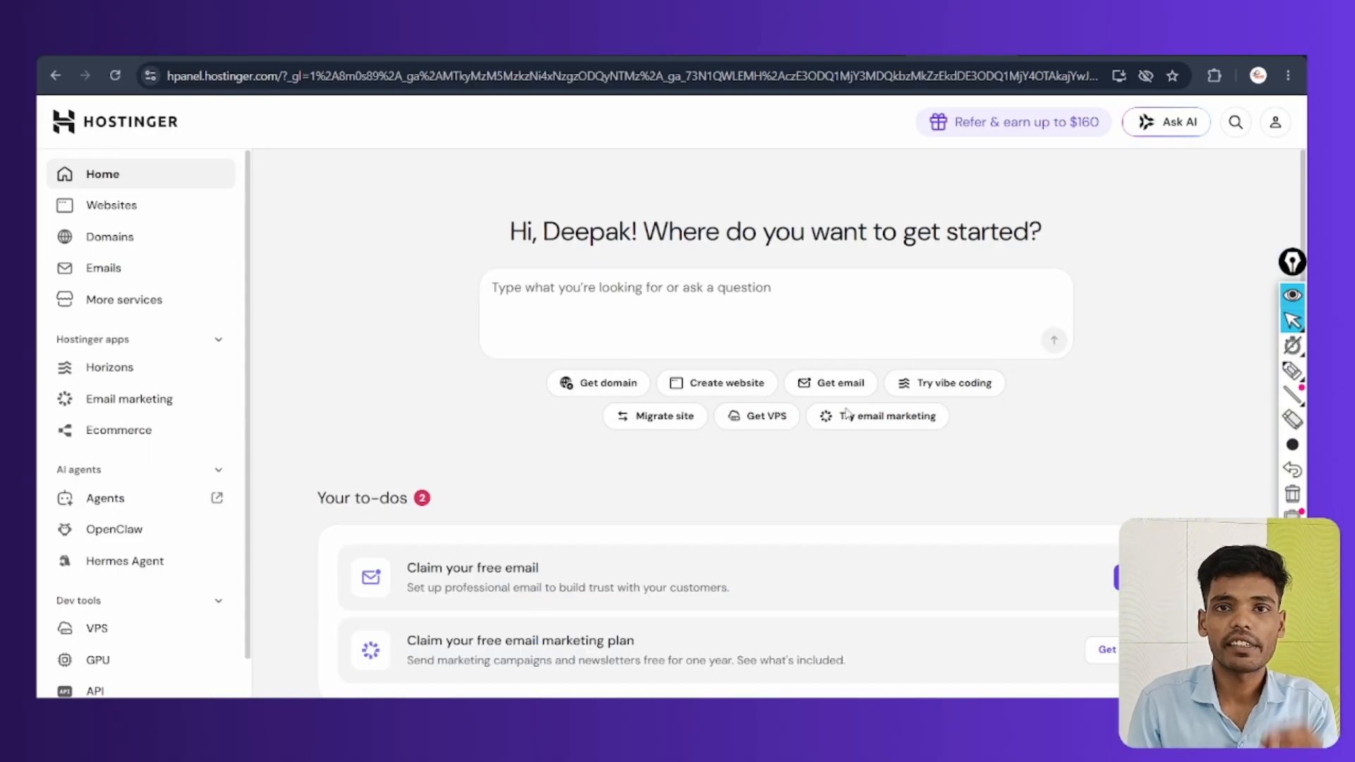
click(1292, 369)
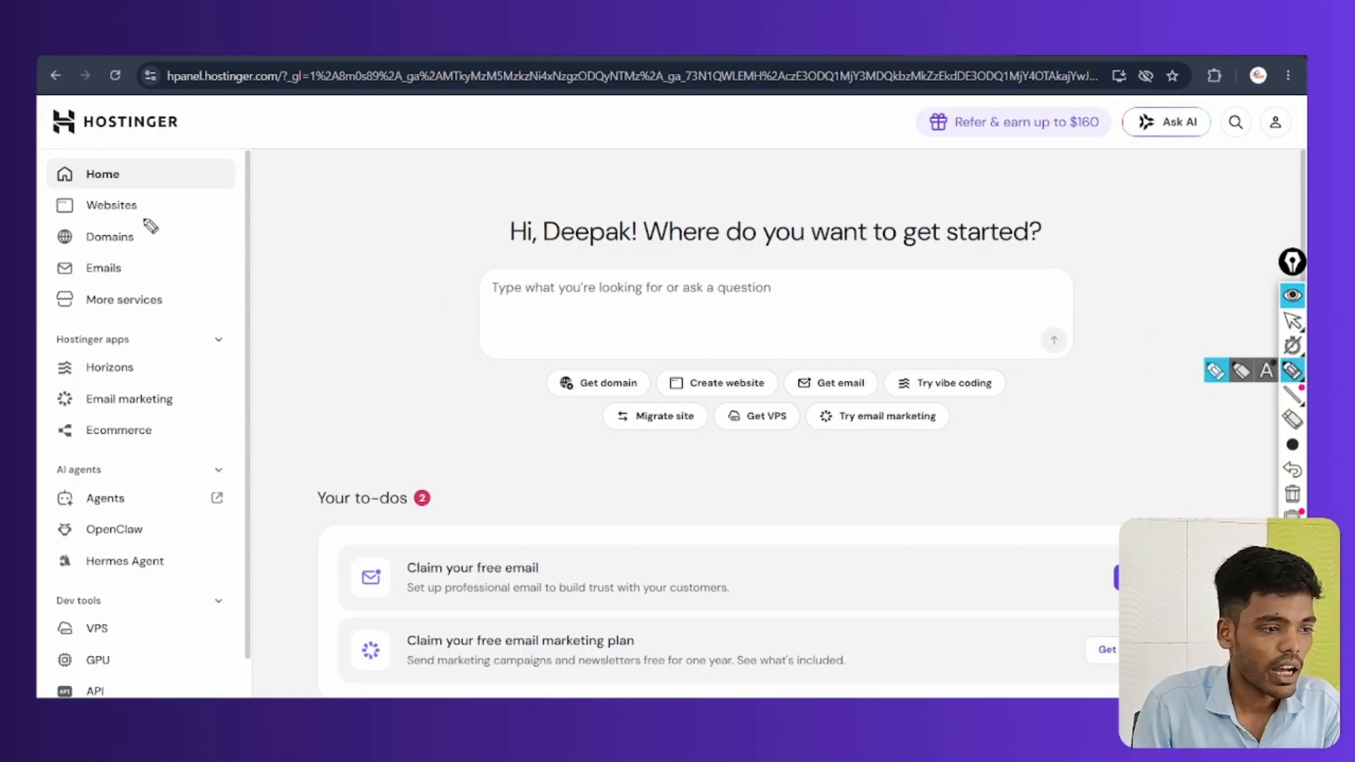
mouse_move(112, 195)
mouse_down()
mouse_move(117, 218)
mouse_move(102, 181)
mouse_up()
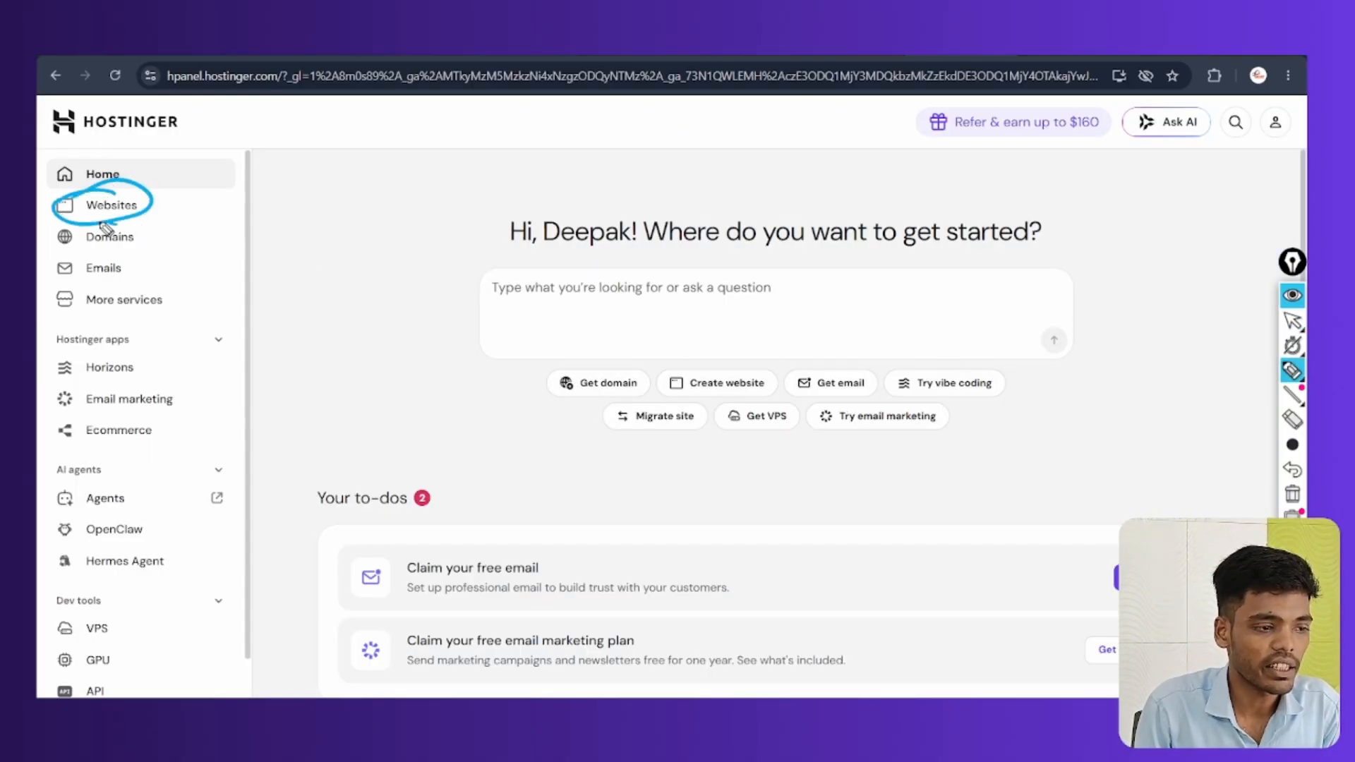
drag(130, 235, 79, 243)
click(1292, 494)
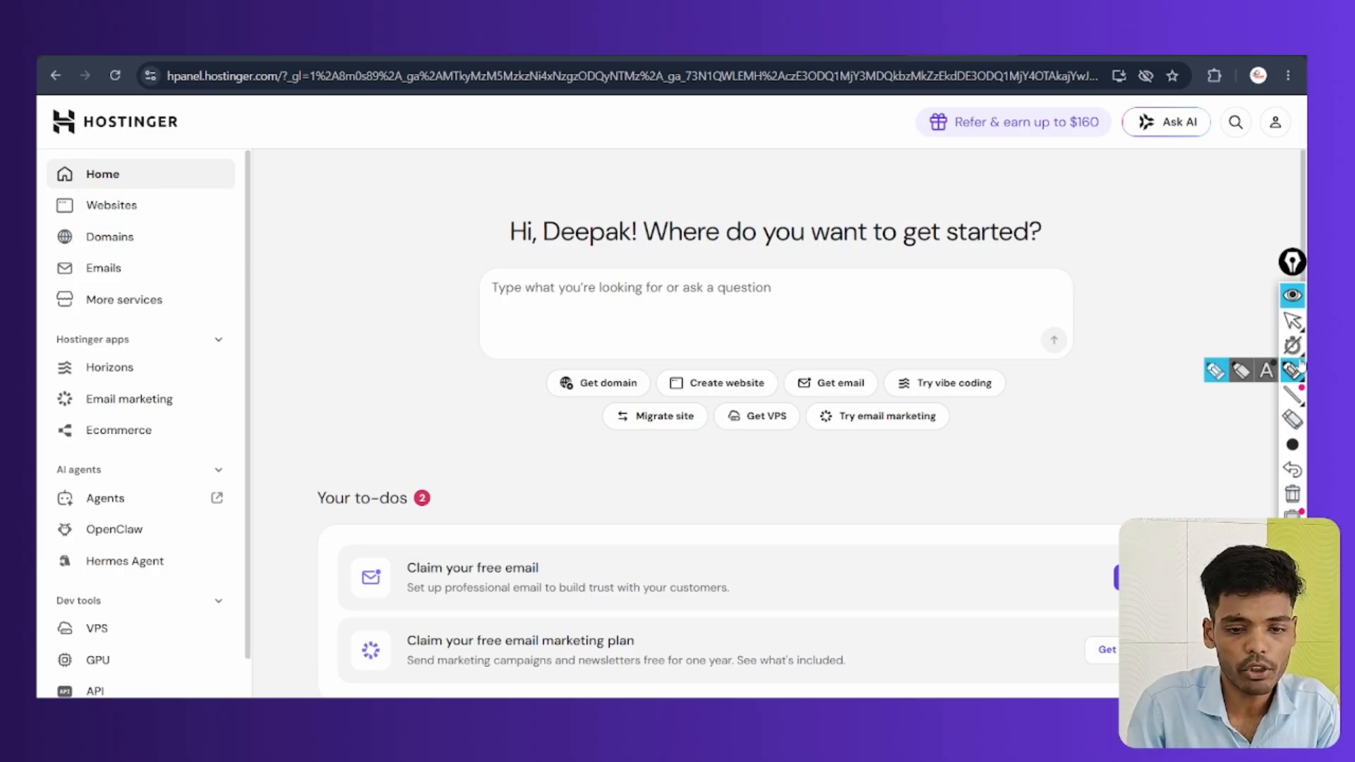
click(1290, 324)
click(105, 212)
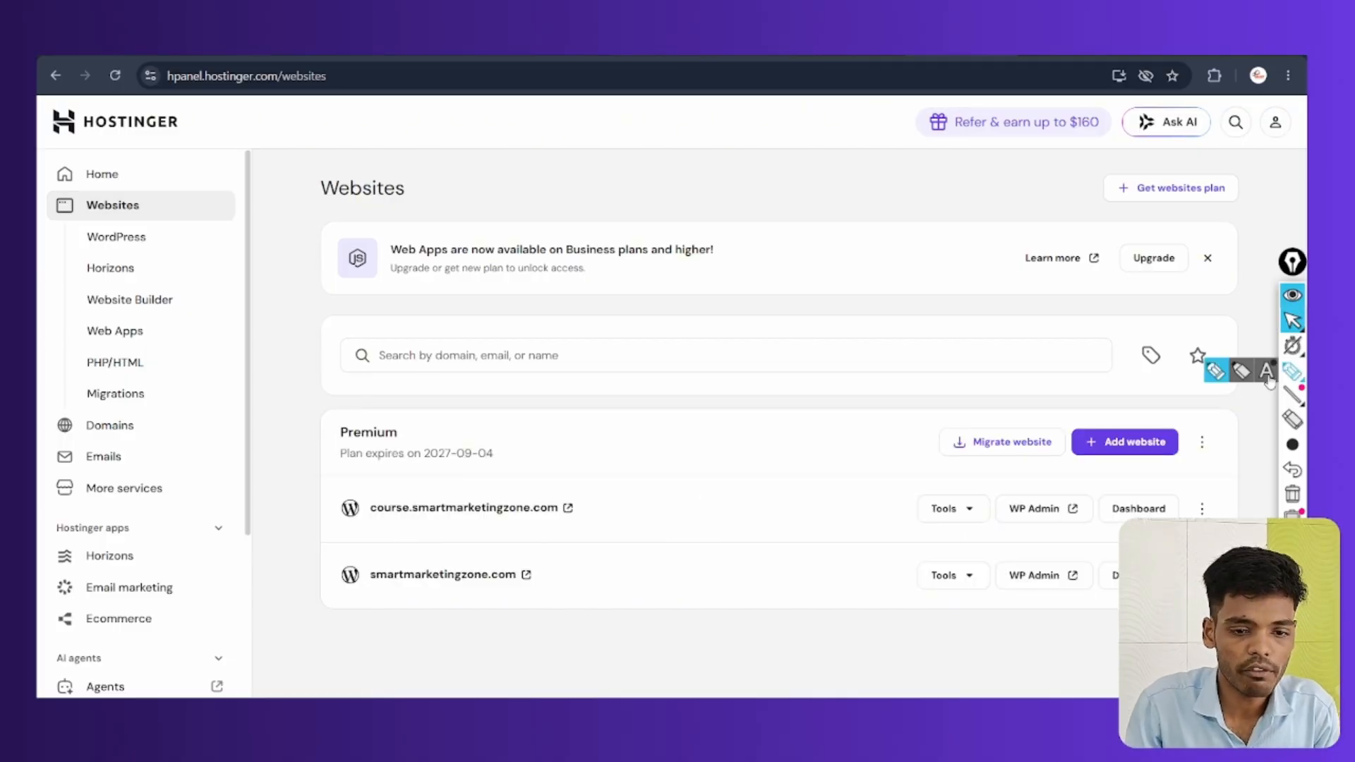
Highlight the website list, then add a new website of type WordPress
click(1292, 370)
mouse_move(364, 587)
mouse_down()
mouse_move(508, 591)
mouse_move(362, 586)
mouse_move(451, 601)
mouse_up()
mouse_move(428, 483)
mouse_down()
mouse_move(351, 509)
mouse_move(358, 485)
mouse_up()
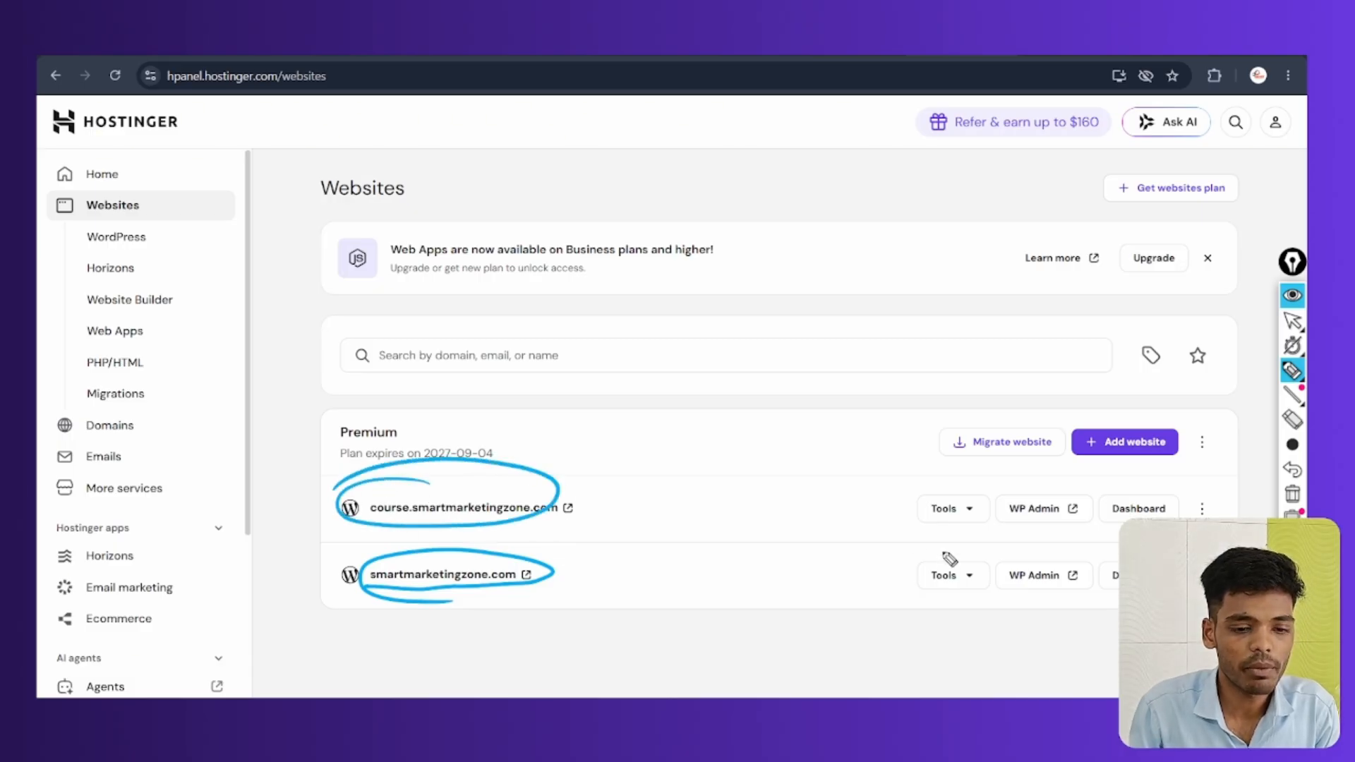
click(1292, 321)
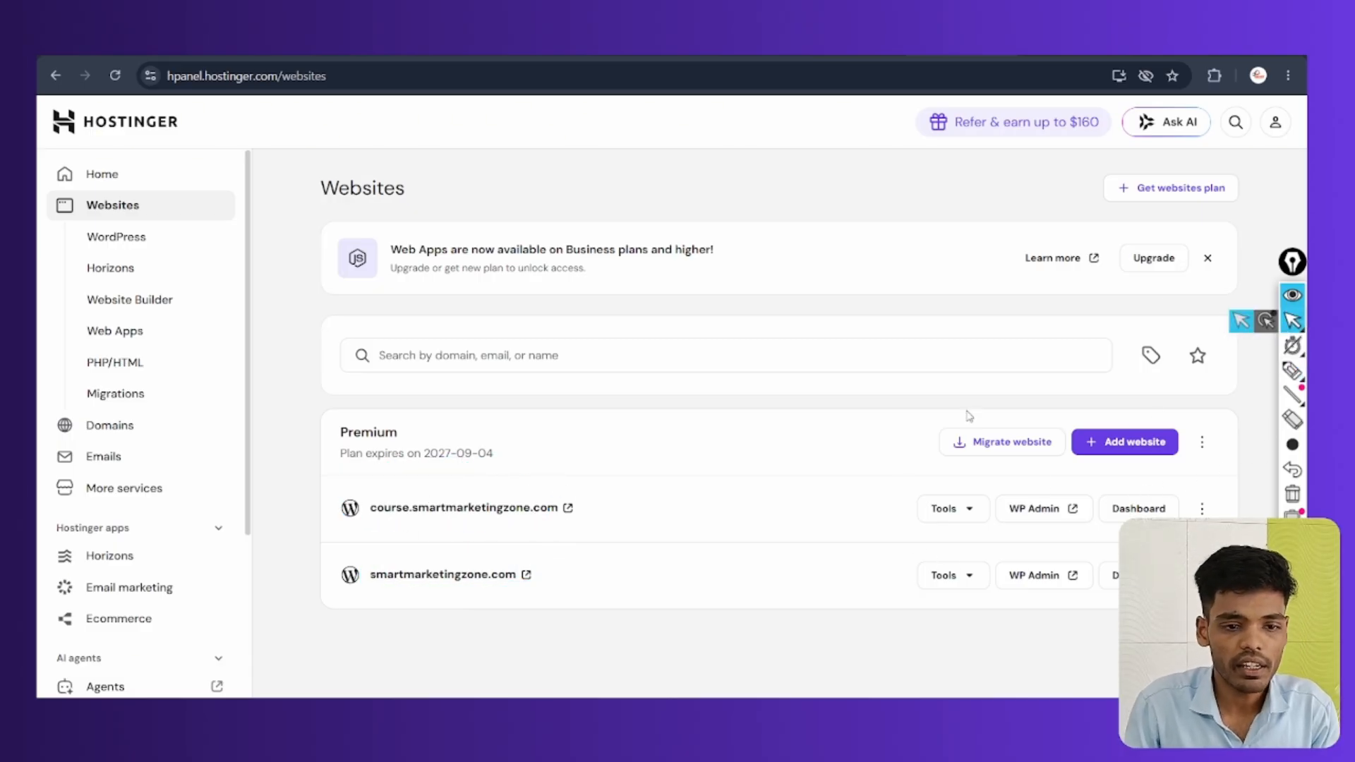
click(1122, 445)
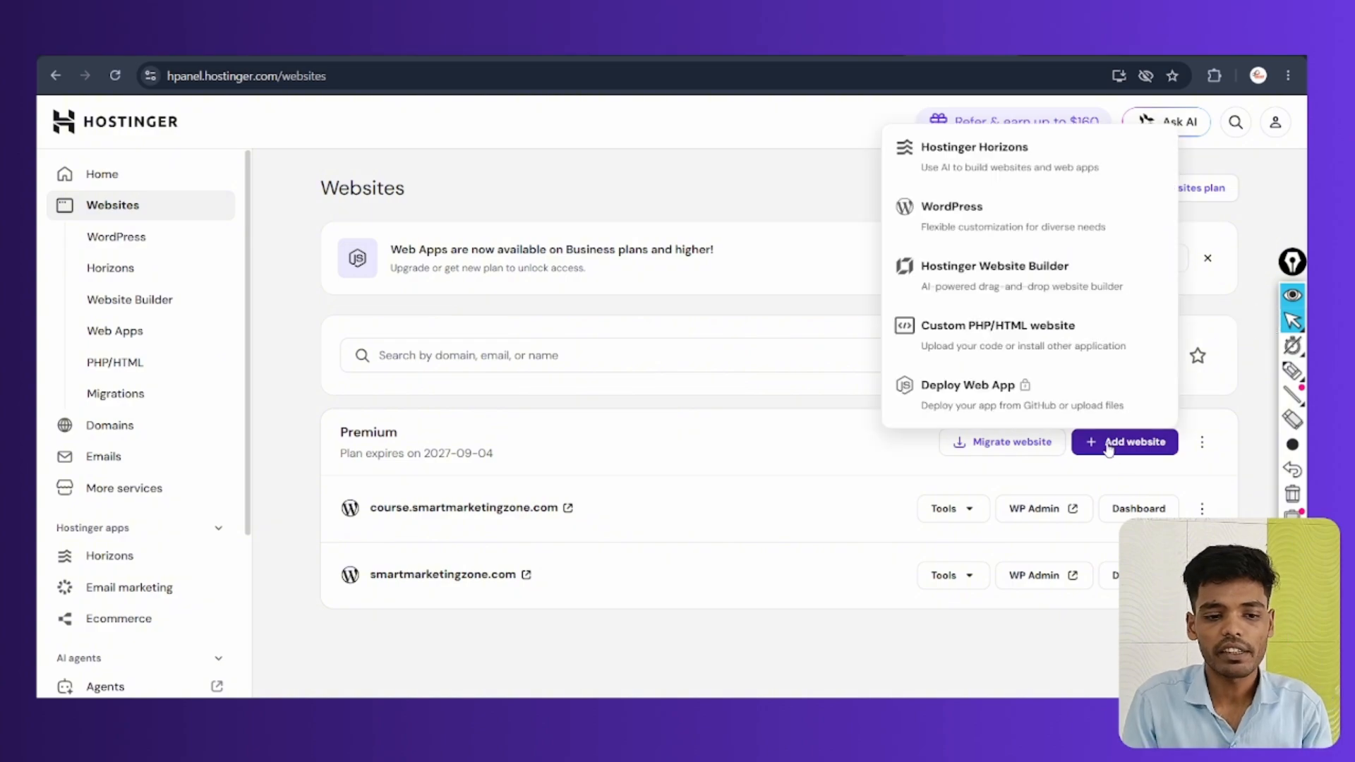
click(952, 215)
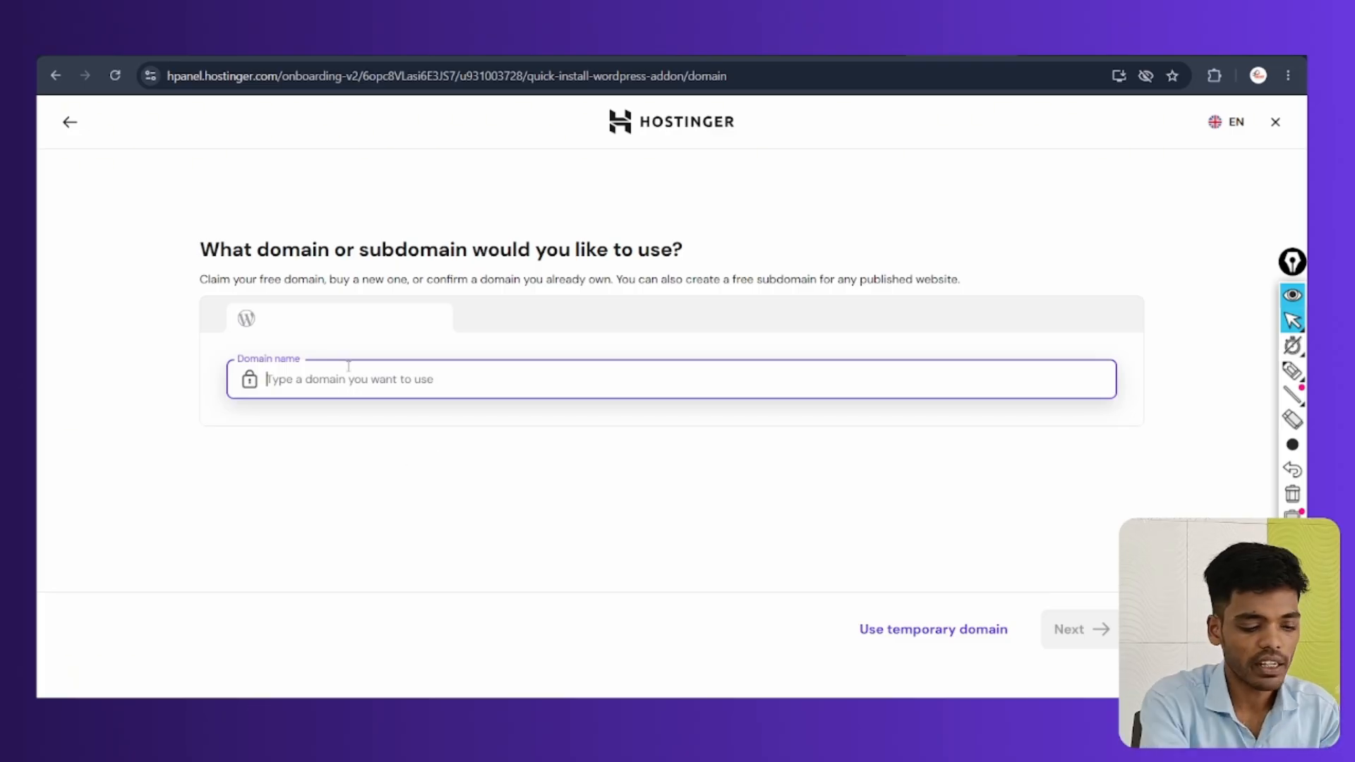
Paste the domain, select the free subdomain shop.smartmarketingzone.com, and continue
text(smartmarketingzone.com)
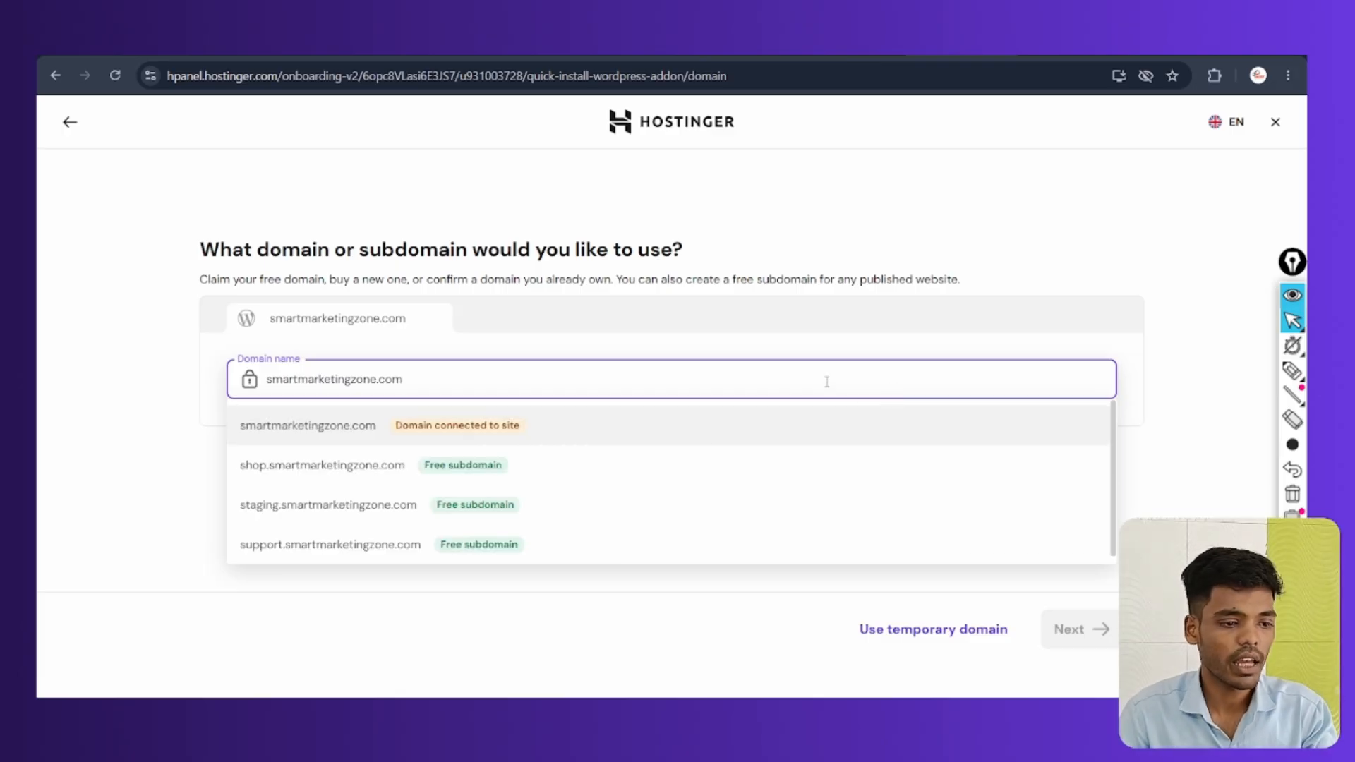
click(345, 468)
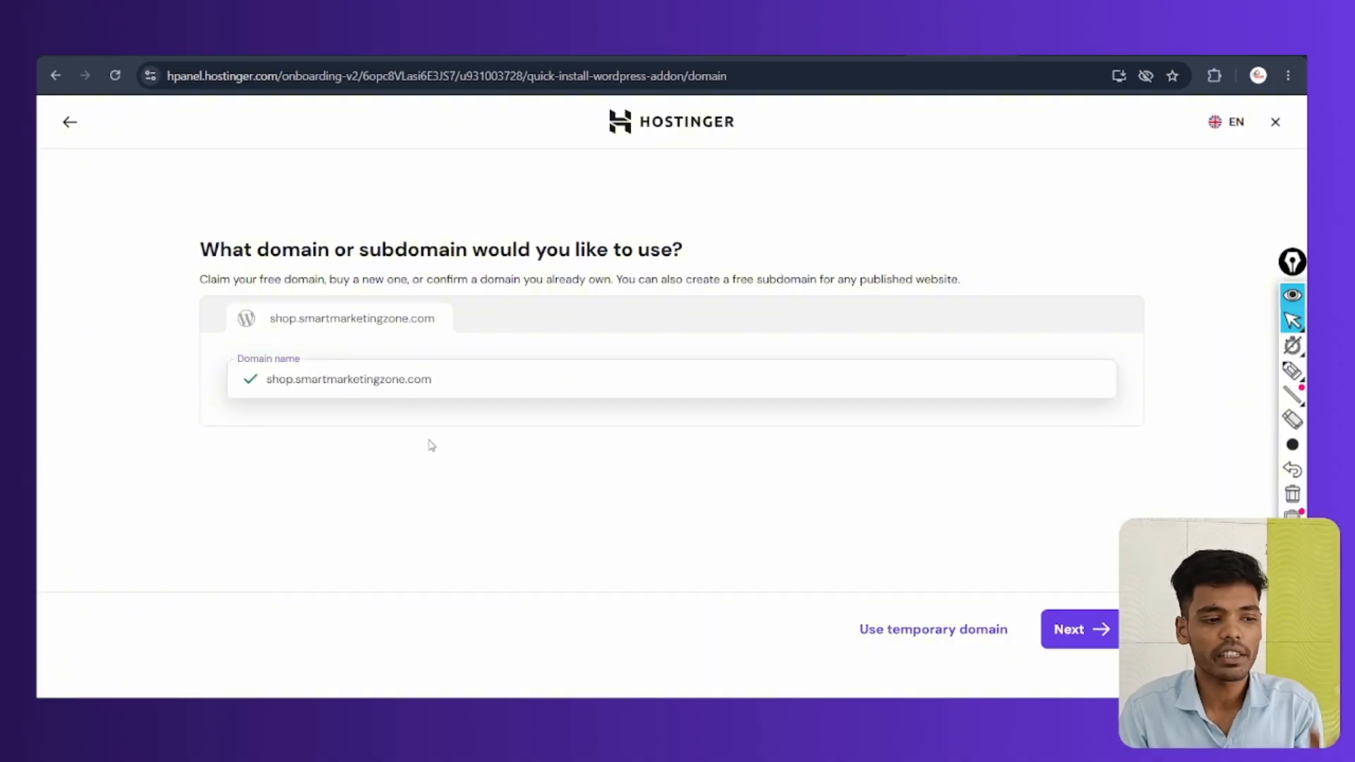
click(1086, 628)
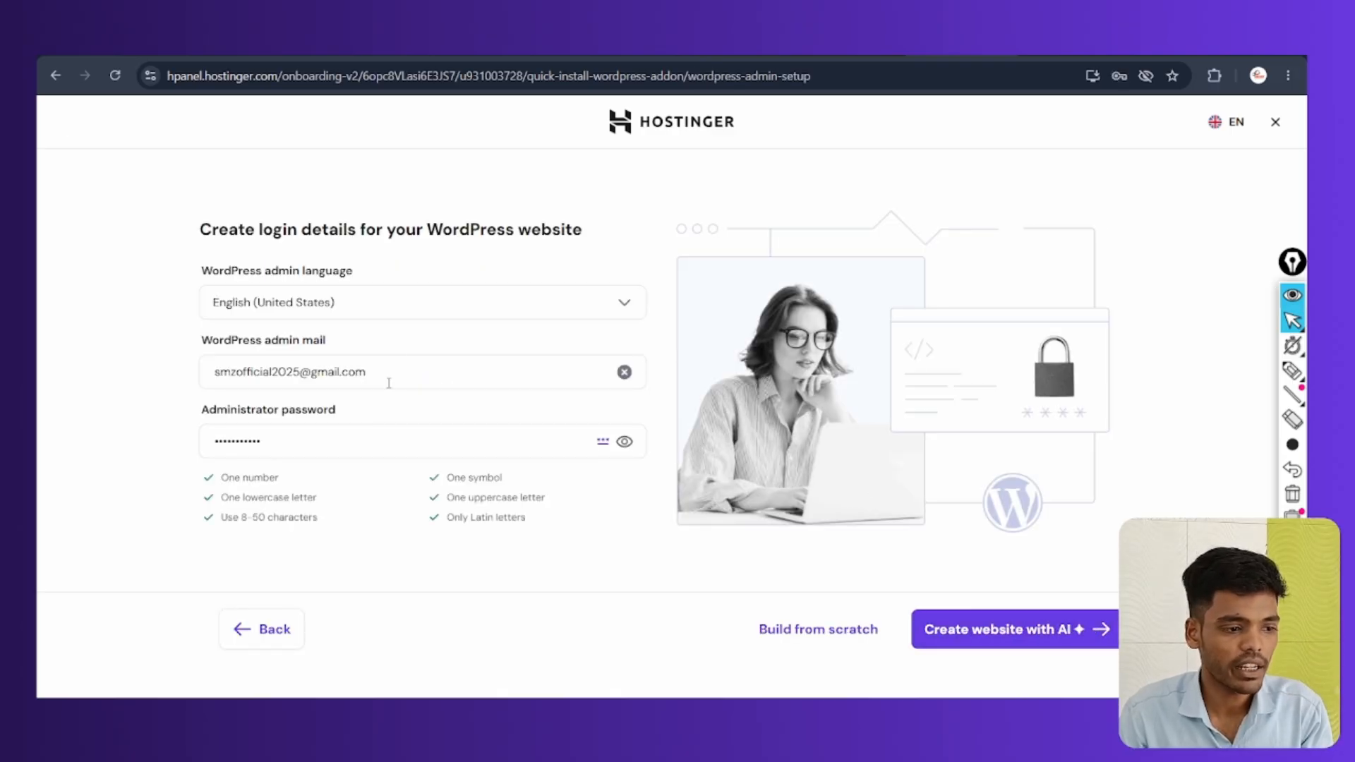
Verify the admin e-mail, set a new administrator password, and build the site from scratch
drag(188, 348, 344, 364)
click(374, 374)
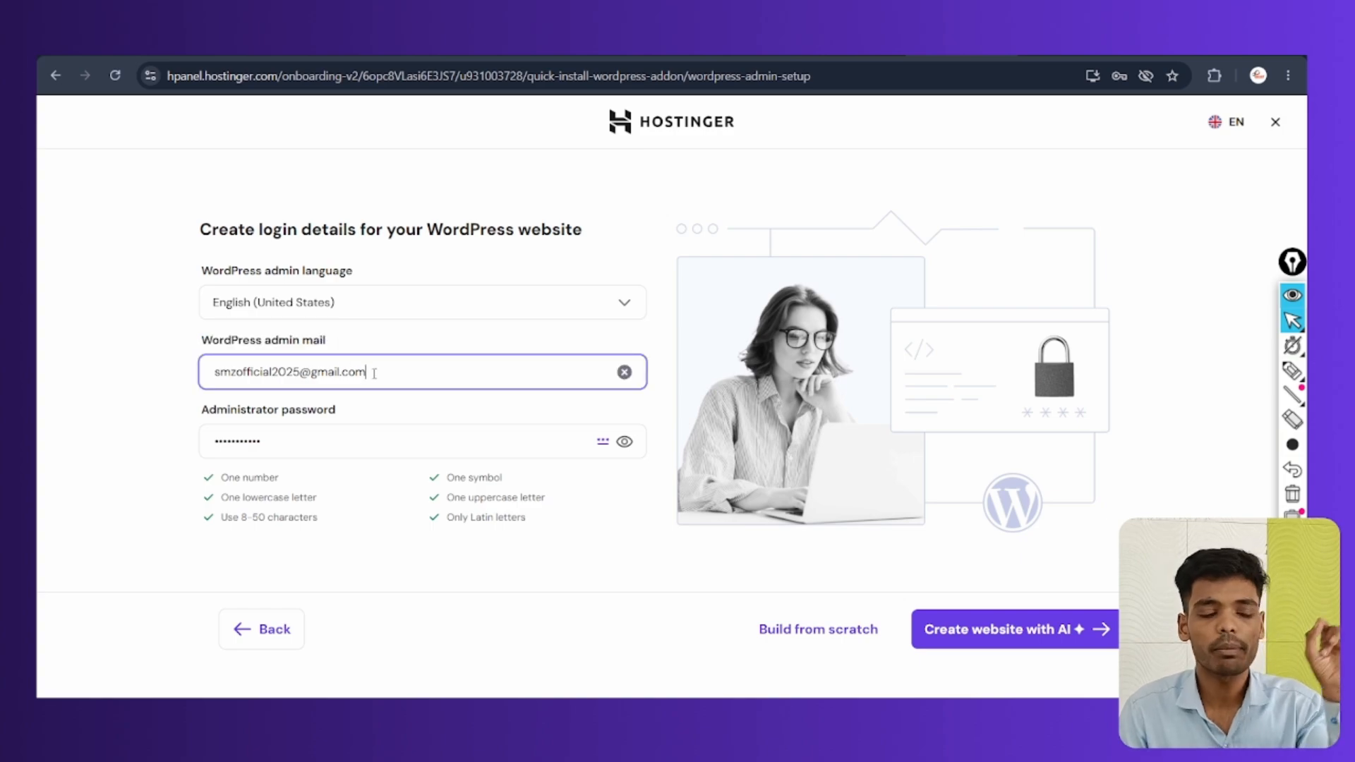
double_click(347, 447)
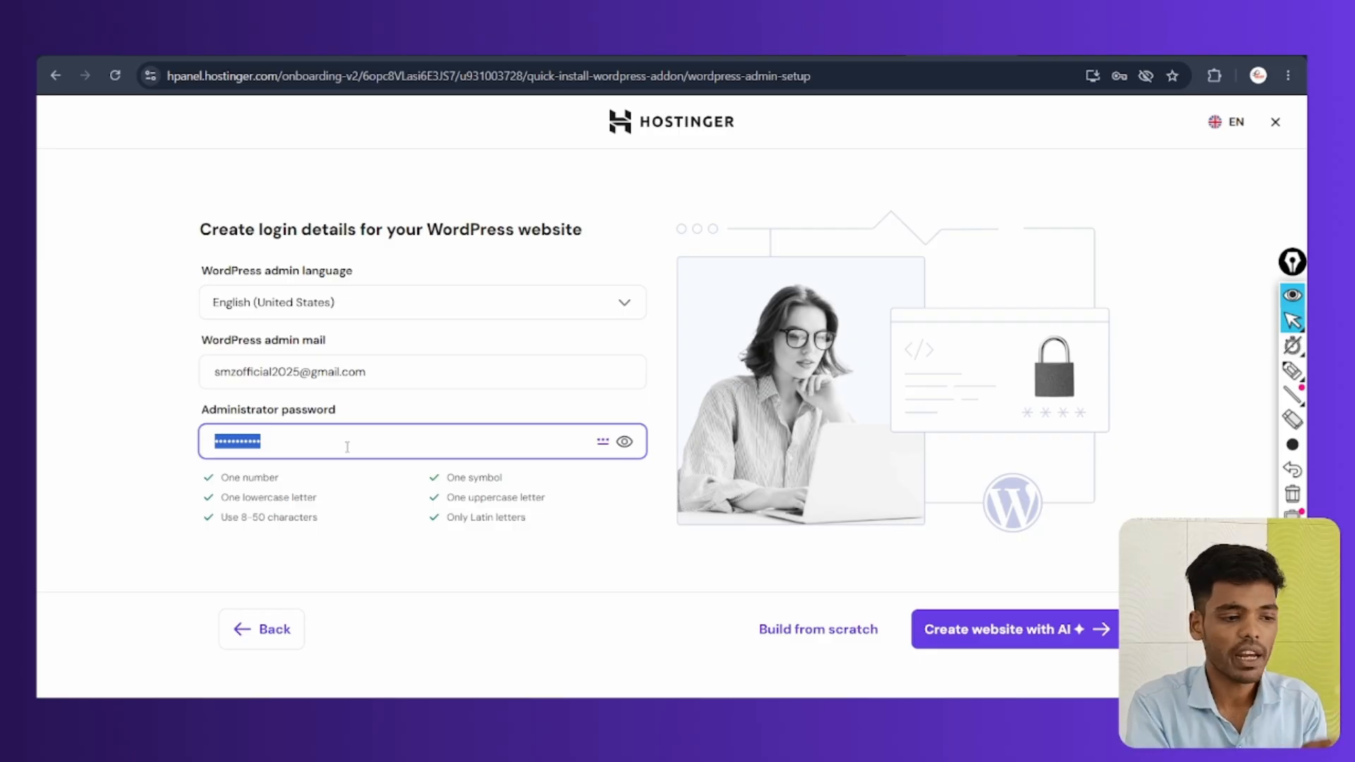
text(••••••••)
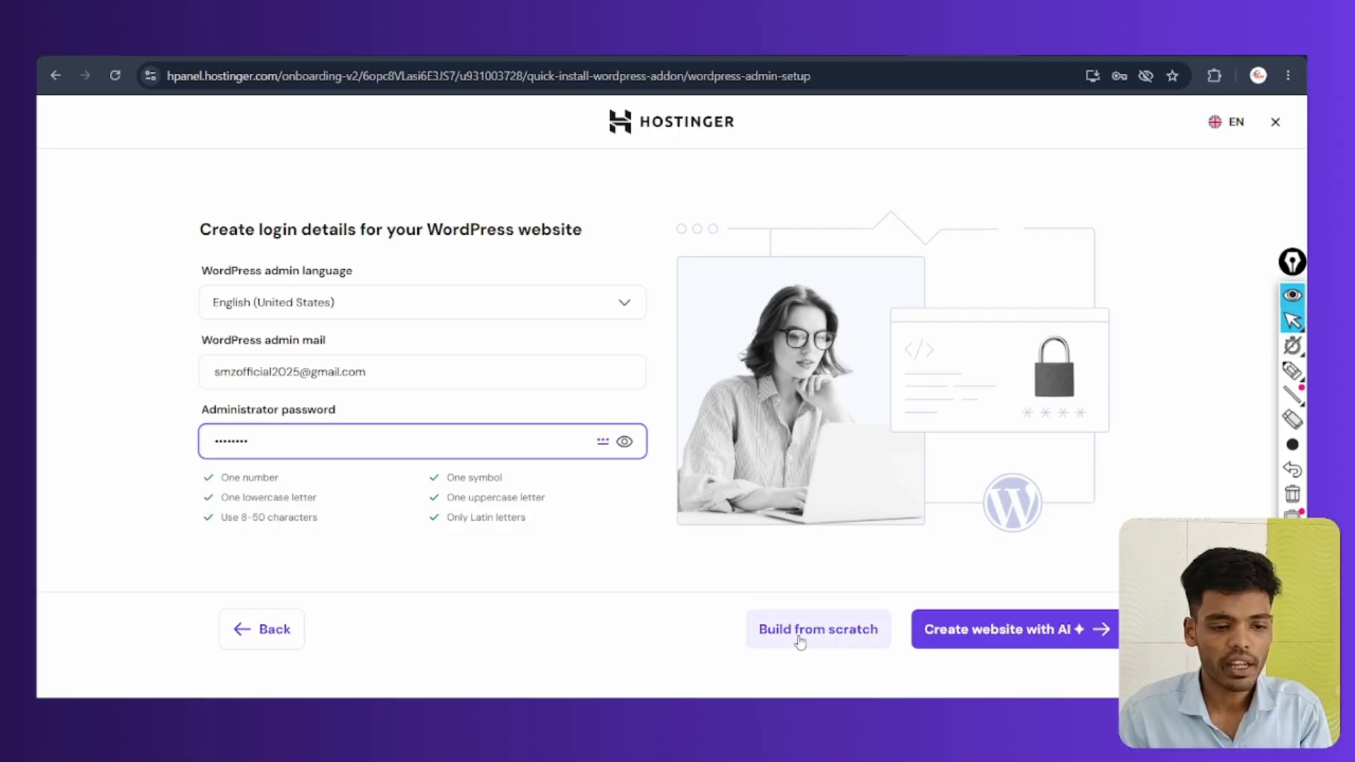
click(803, 639)
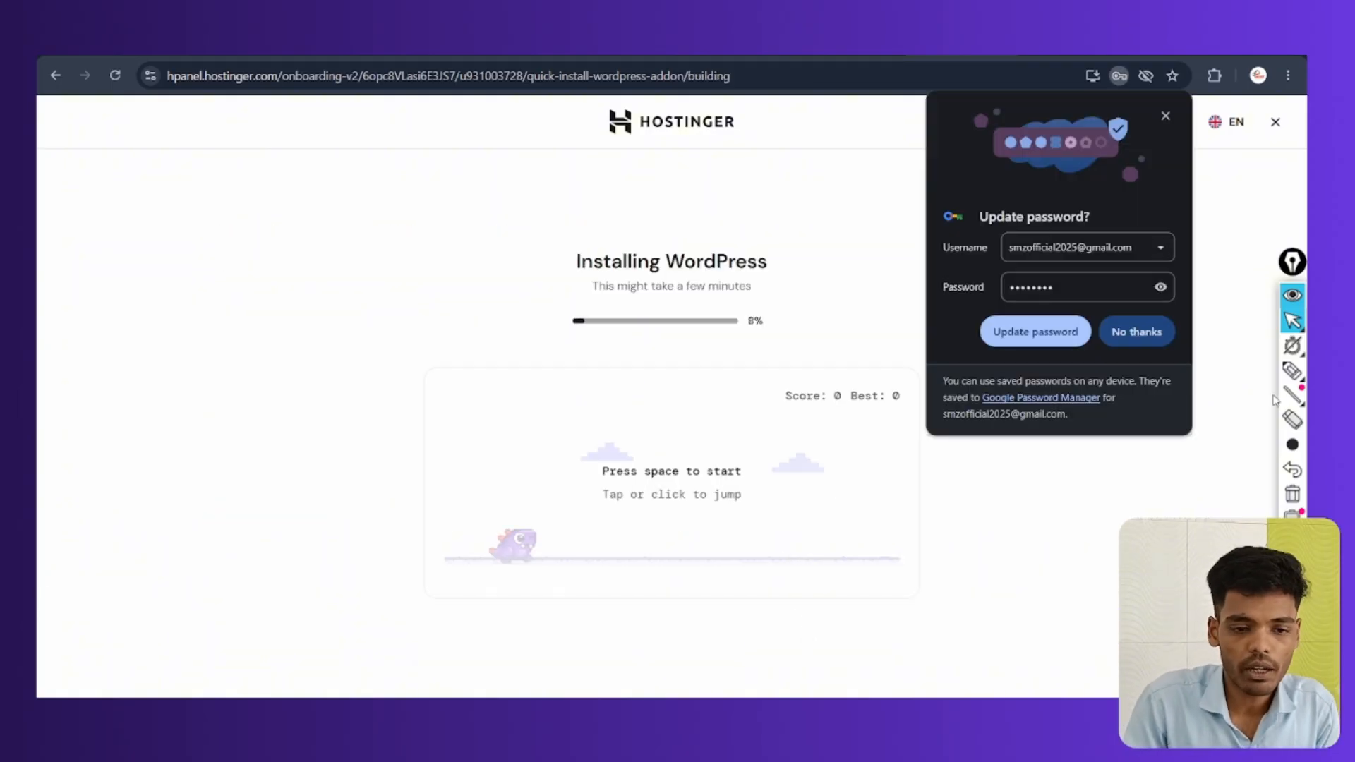
Annotate the WordPress installation progress screen while the install runs
click(1292, 370)
mouse_move(620, 246)
mouse_down()
mouse_move(720, 288)
mouse_move(579, 253)
mouse_up()
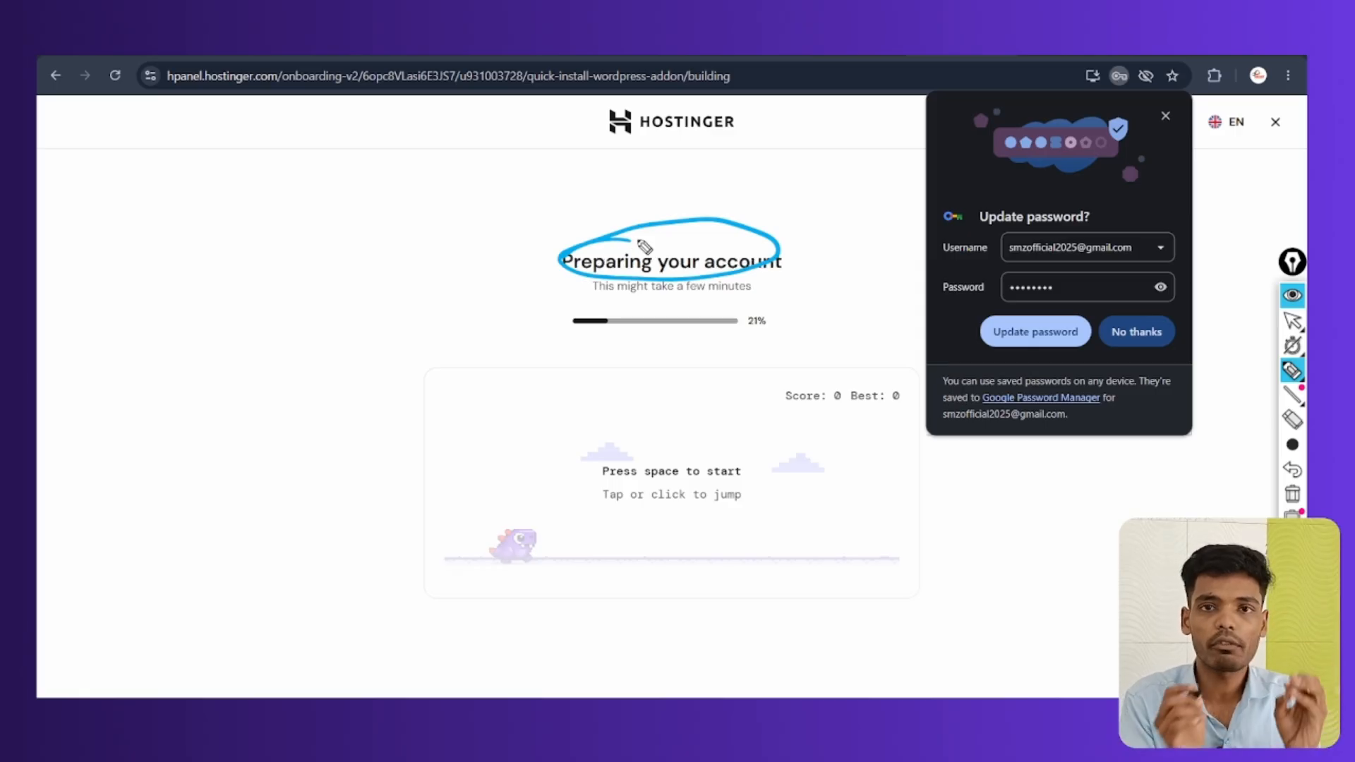
mouse_move(635, 247)
mouse_down()
mouse_move(575, 293)
mouse_move(656, 225)
mouse_up()
mouse_move(362, 225)
mouse_down()
mouse_move(360, 178)
mouse_move(393, 200)
mouse_move(434, 195)
mouse_up()
mouse_move(348, 254)
mouse_down()
mouse_move(339, 137)
mouse_move(381, 244)
mouse_up()
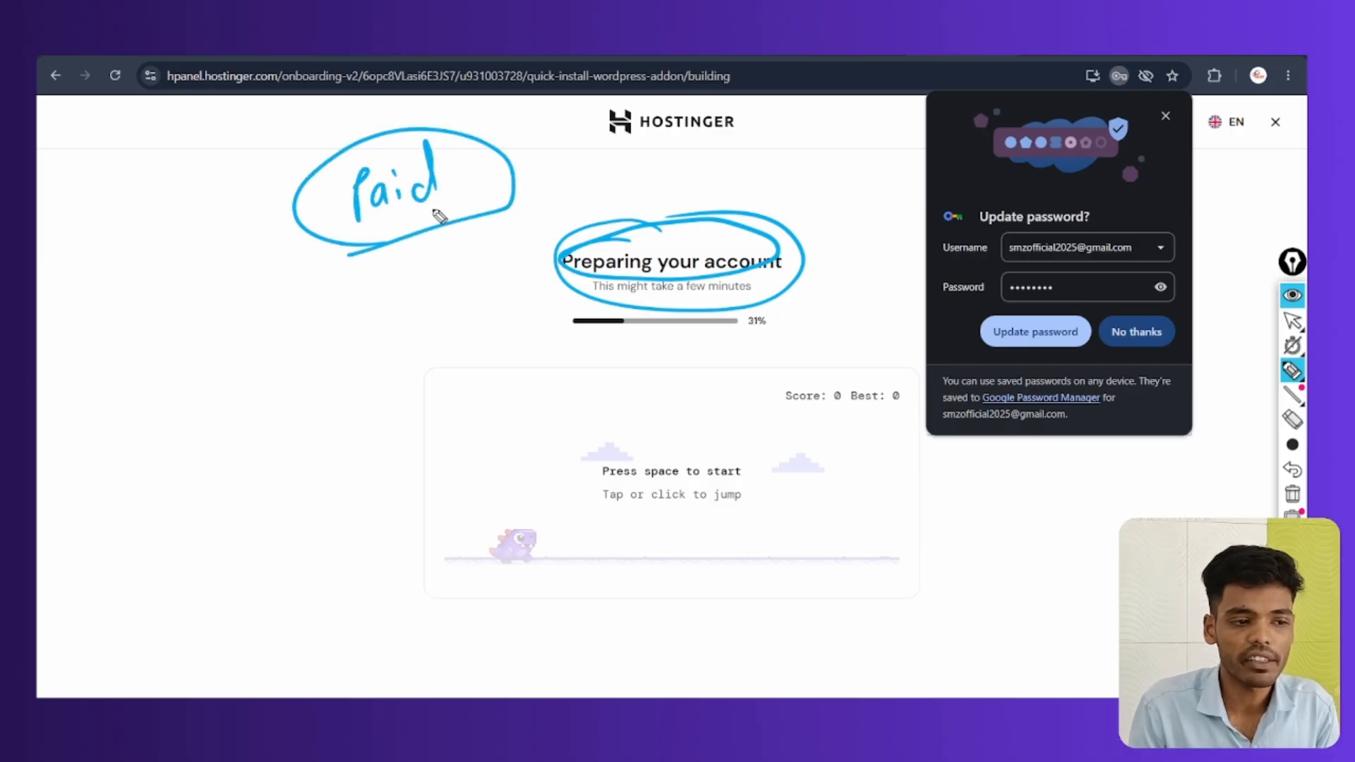
mouse_move(698, 233)
mouse_down()
mouse_move(590, 357)
mouse_move(630, 211)
mouse_up()
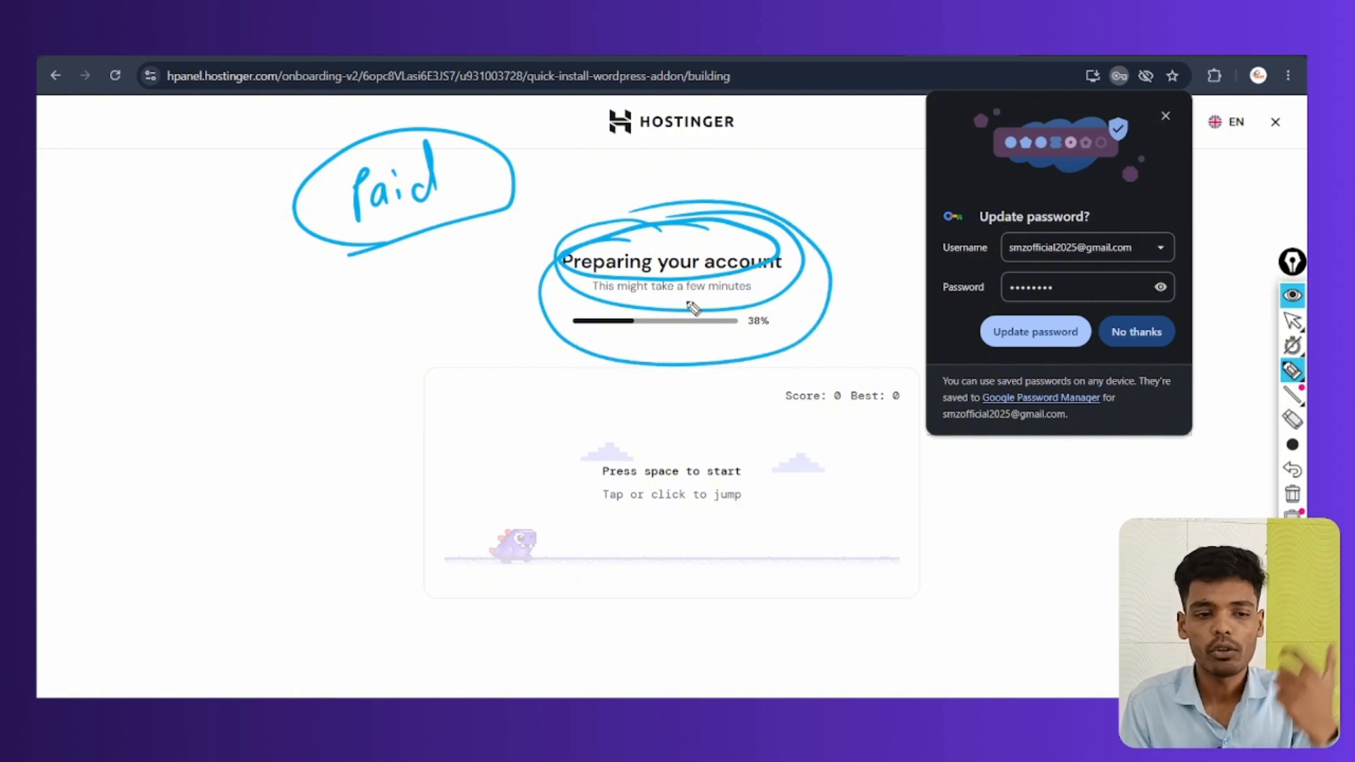
click(1292, 494)
click(1292, 321)
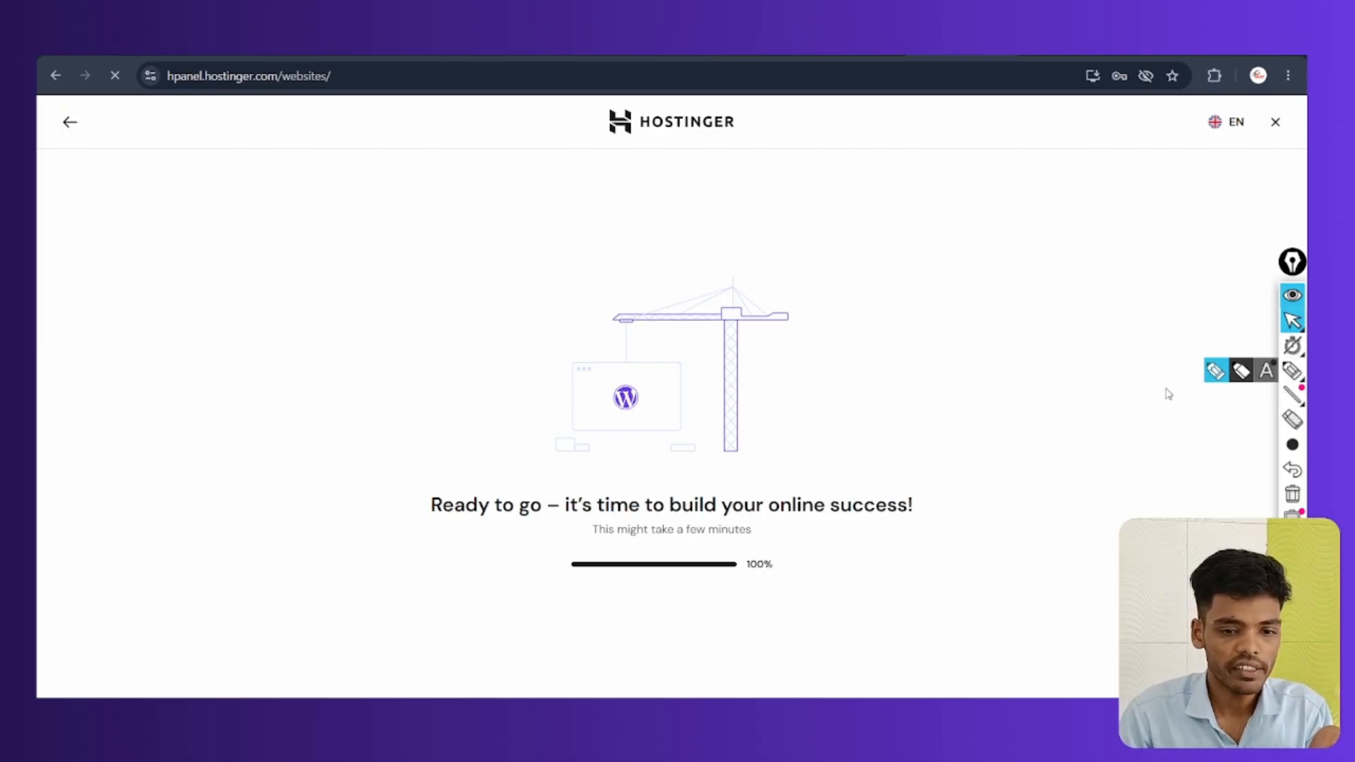
Mark up the timed-out wp-admin page once installation reaches 100%
click(1292, 370)
drag(745, 587, 795, 573)
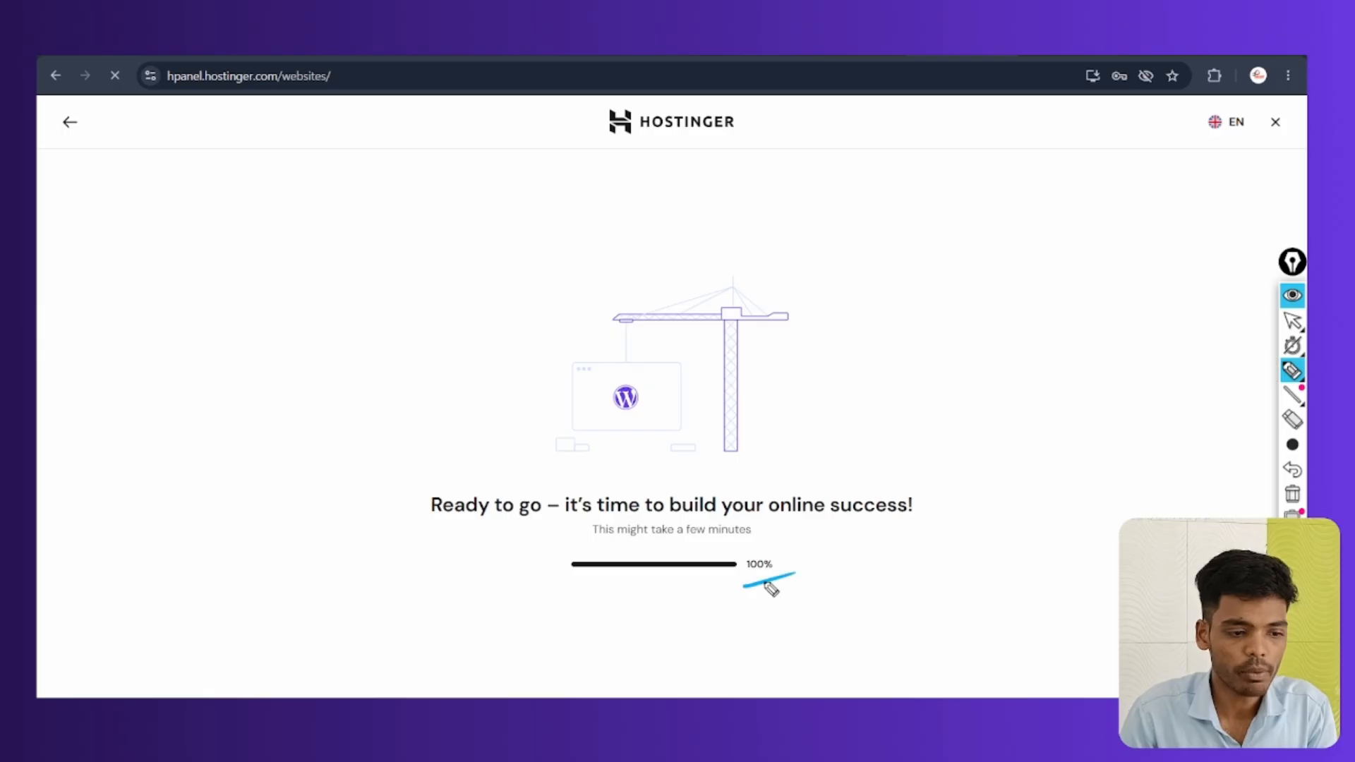
drag(448, 534, 510, 528)
drag(736, 526, 918, 516)
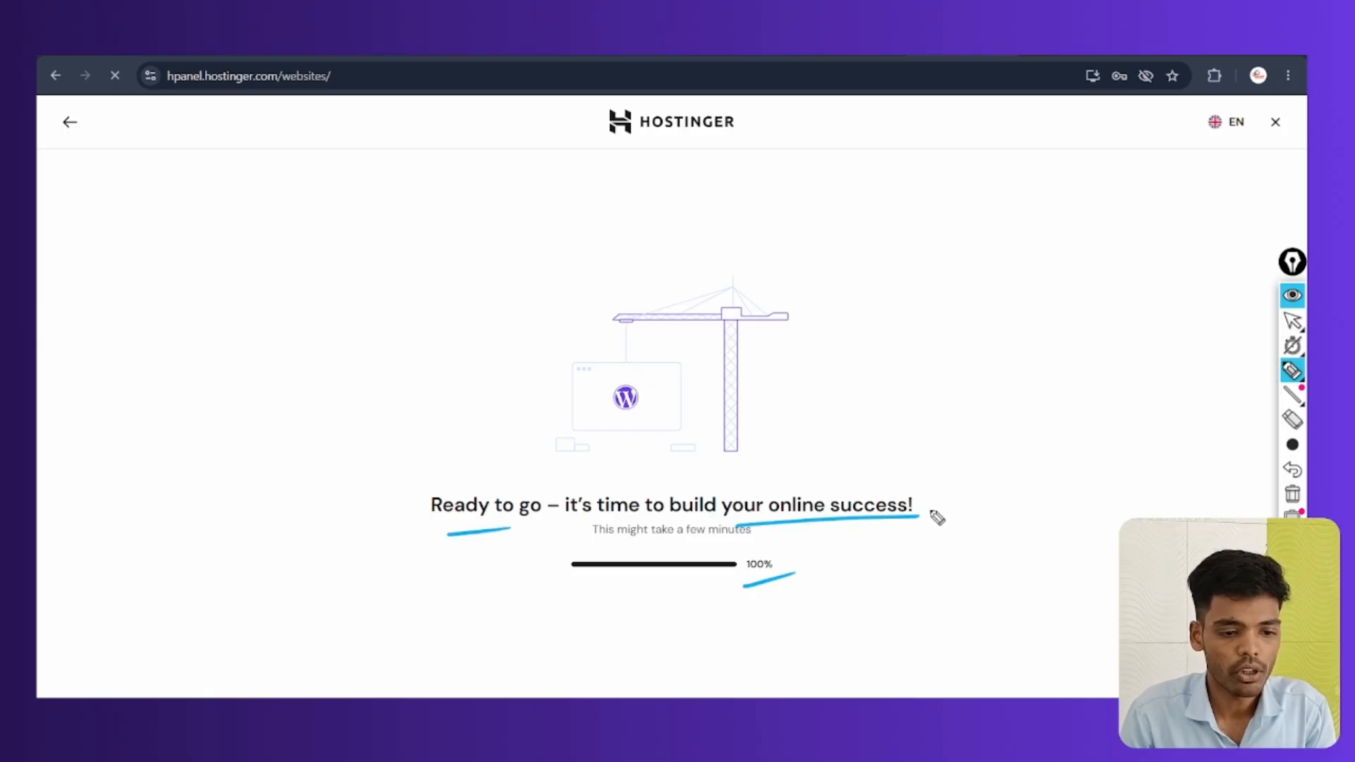
click(1292, 494)
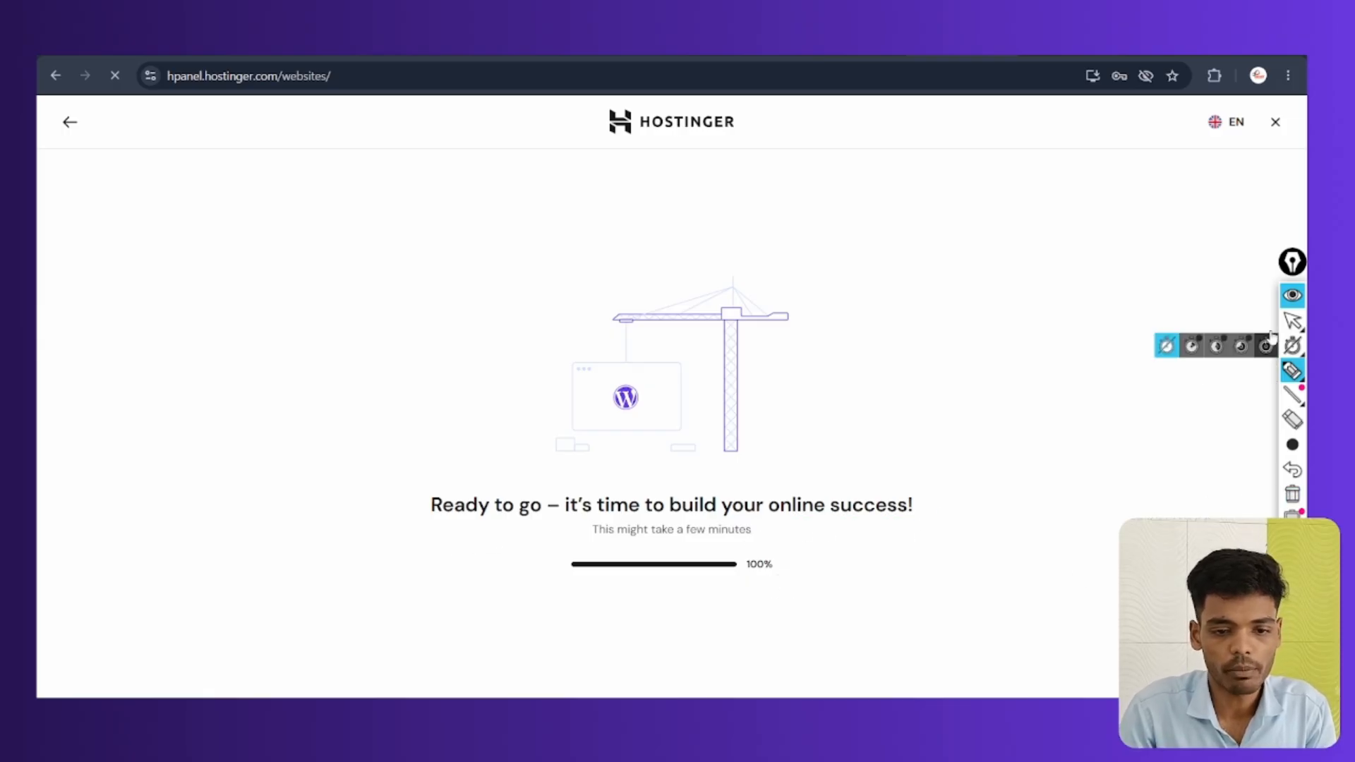
click(1296, 323)
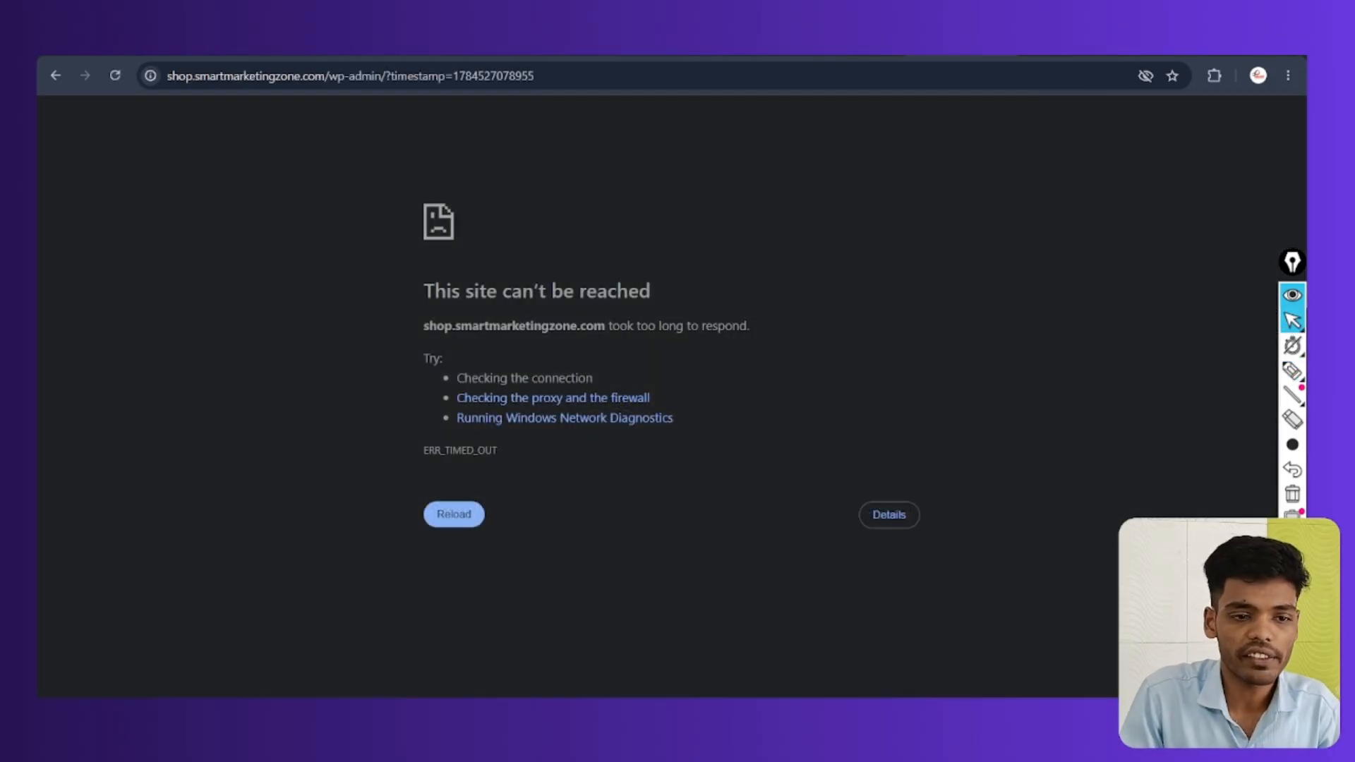
In a new tab, go to shop.smartmarketingzone.com/wp-admin to load the login page
key(ctrl+t)
click(543, 74)
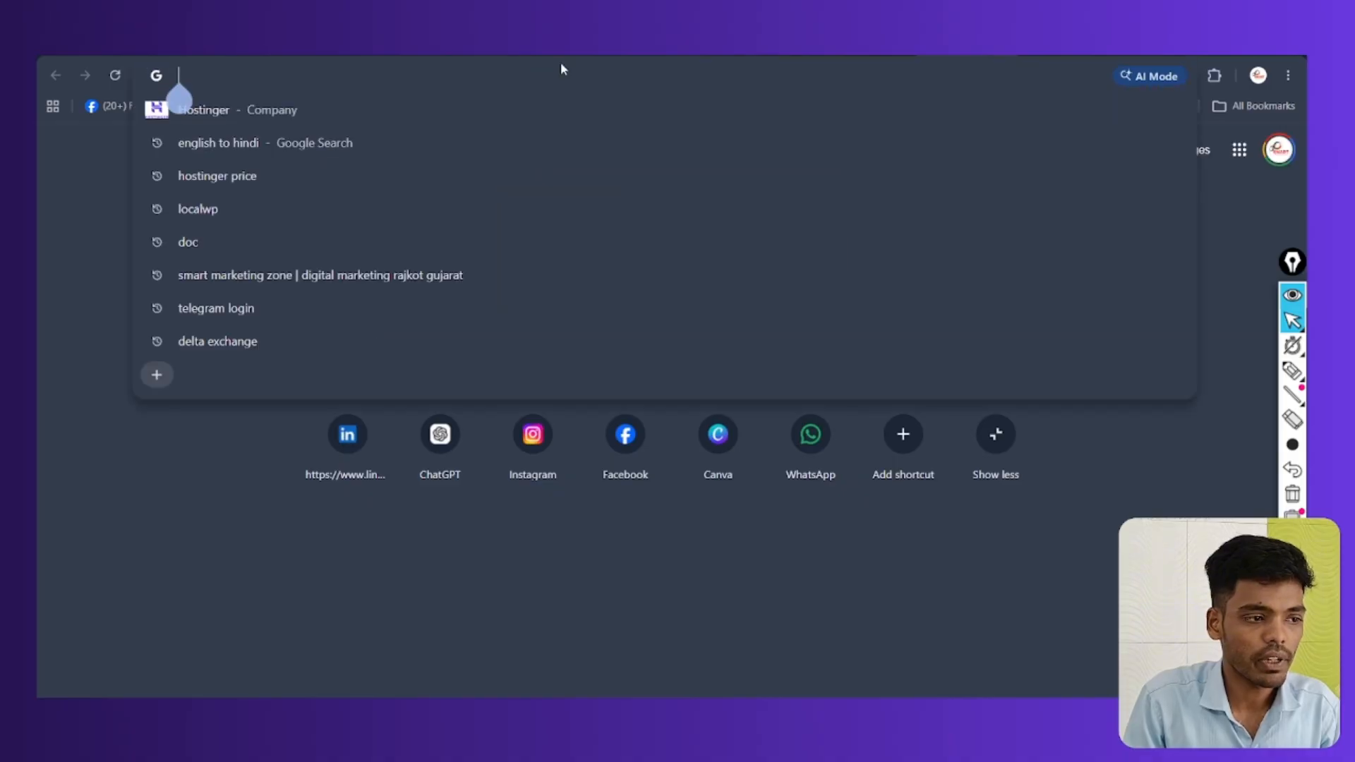
text(shop.)
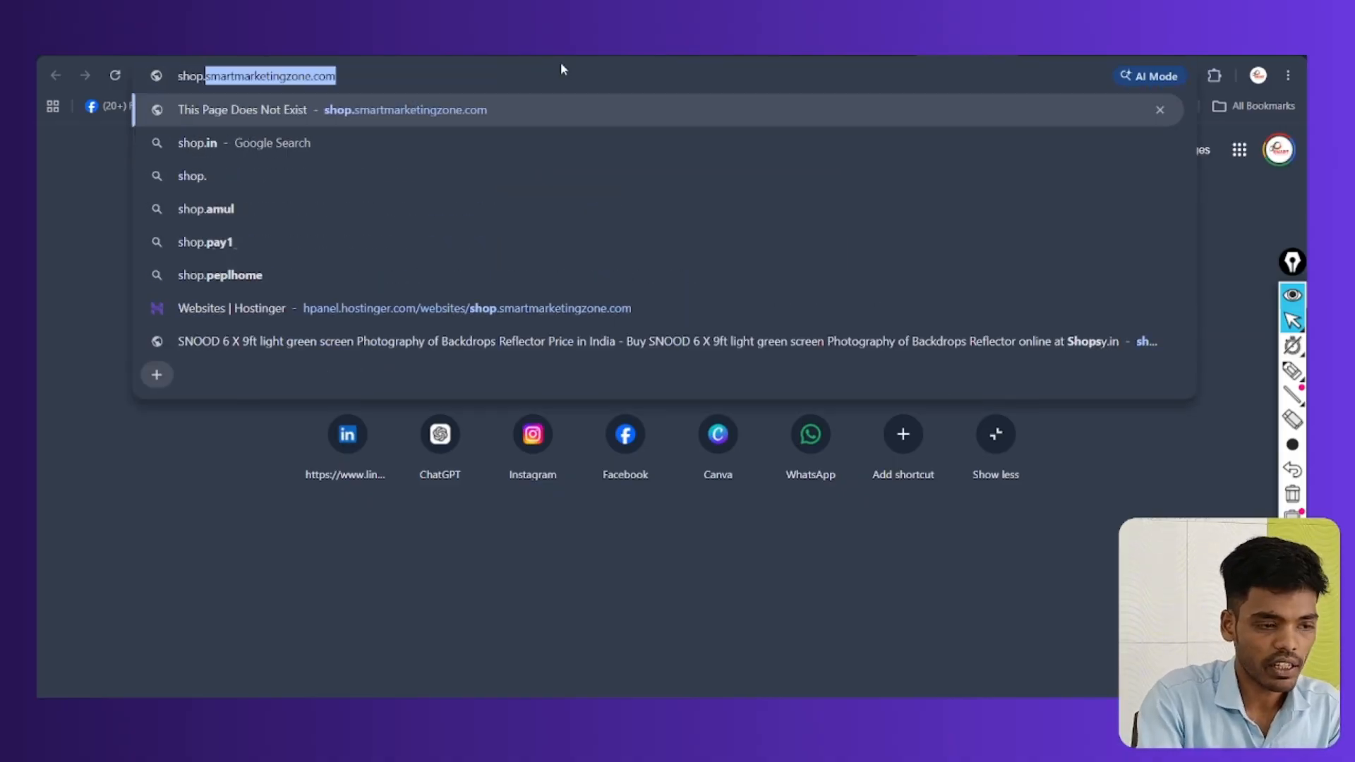
key(Right)
text(/)
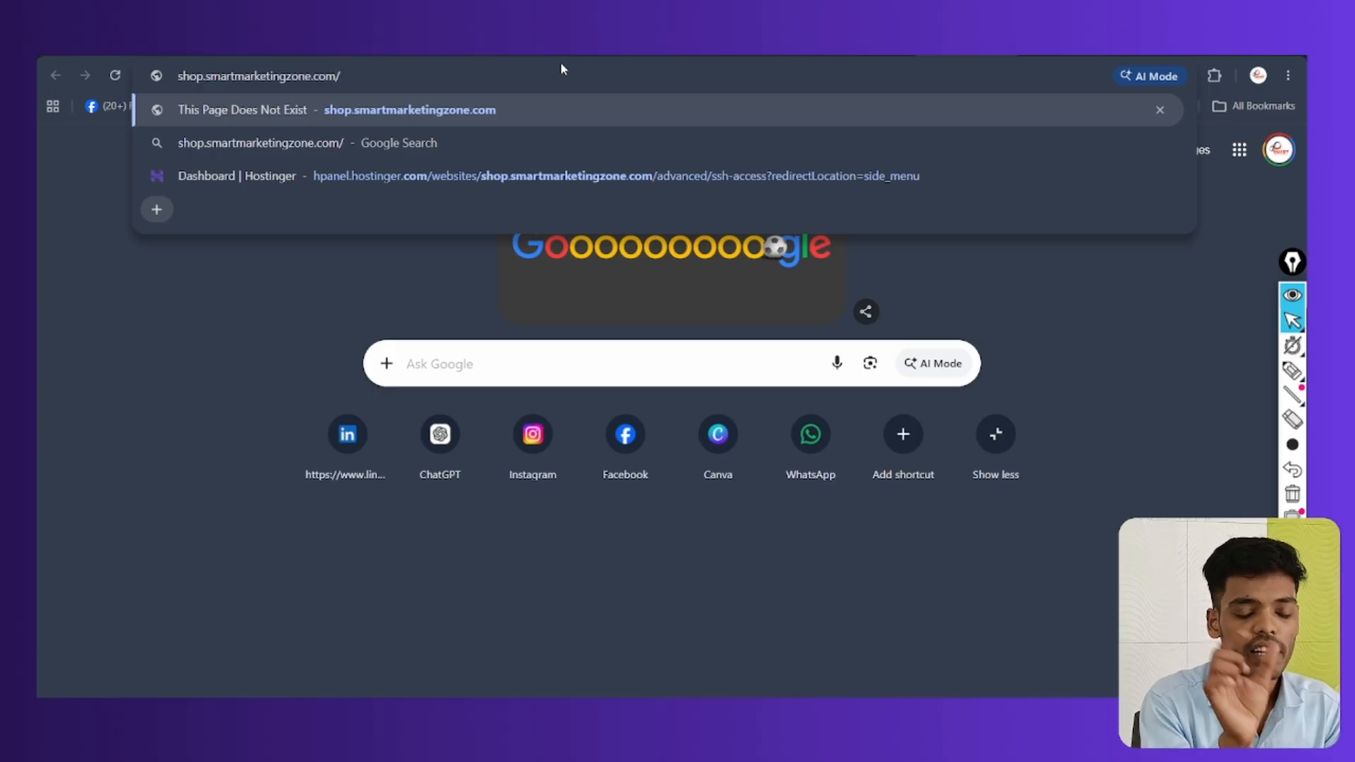
text(wp-)
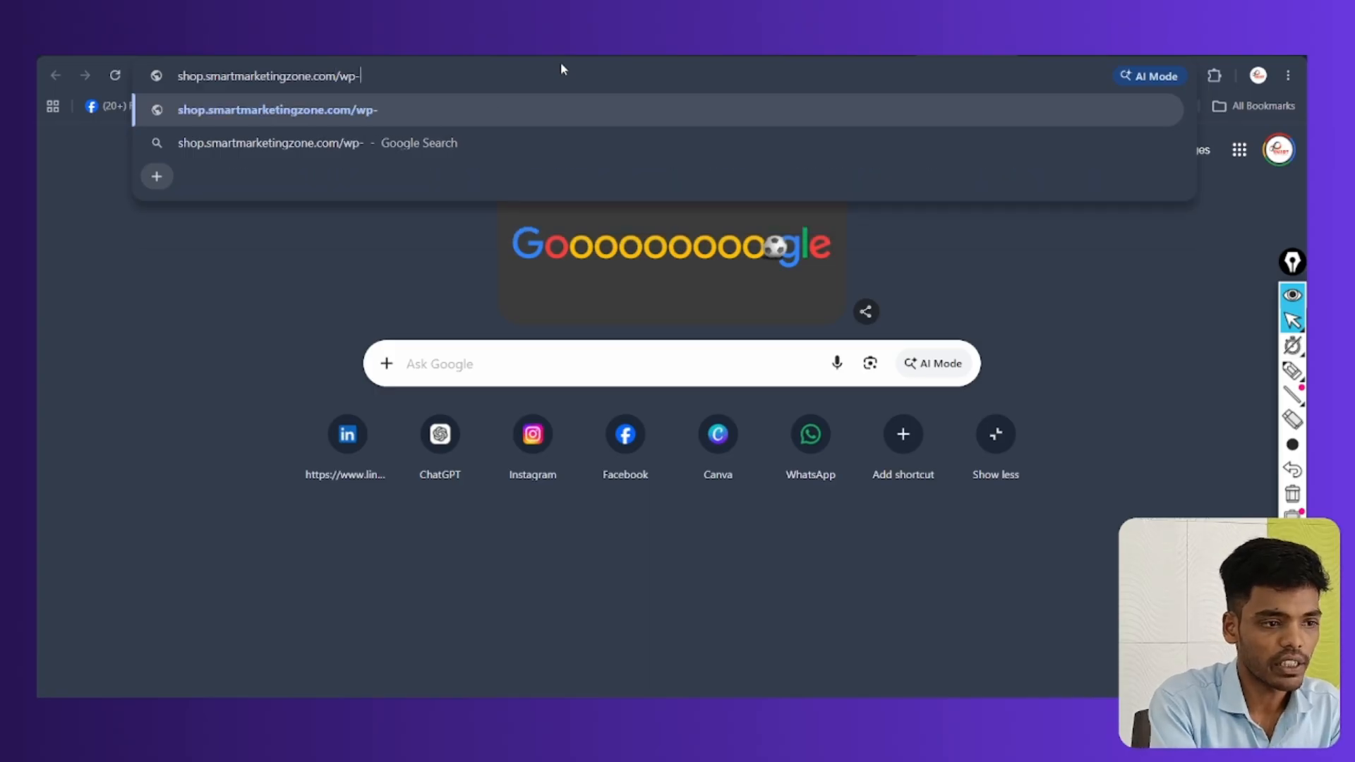
text(admin)
key(Return)
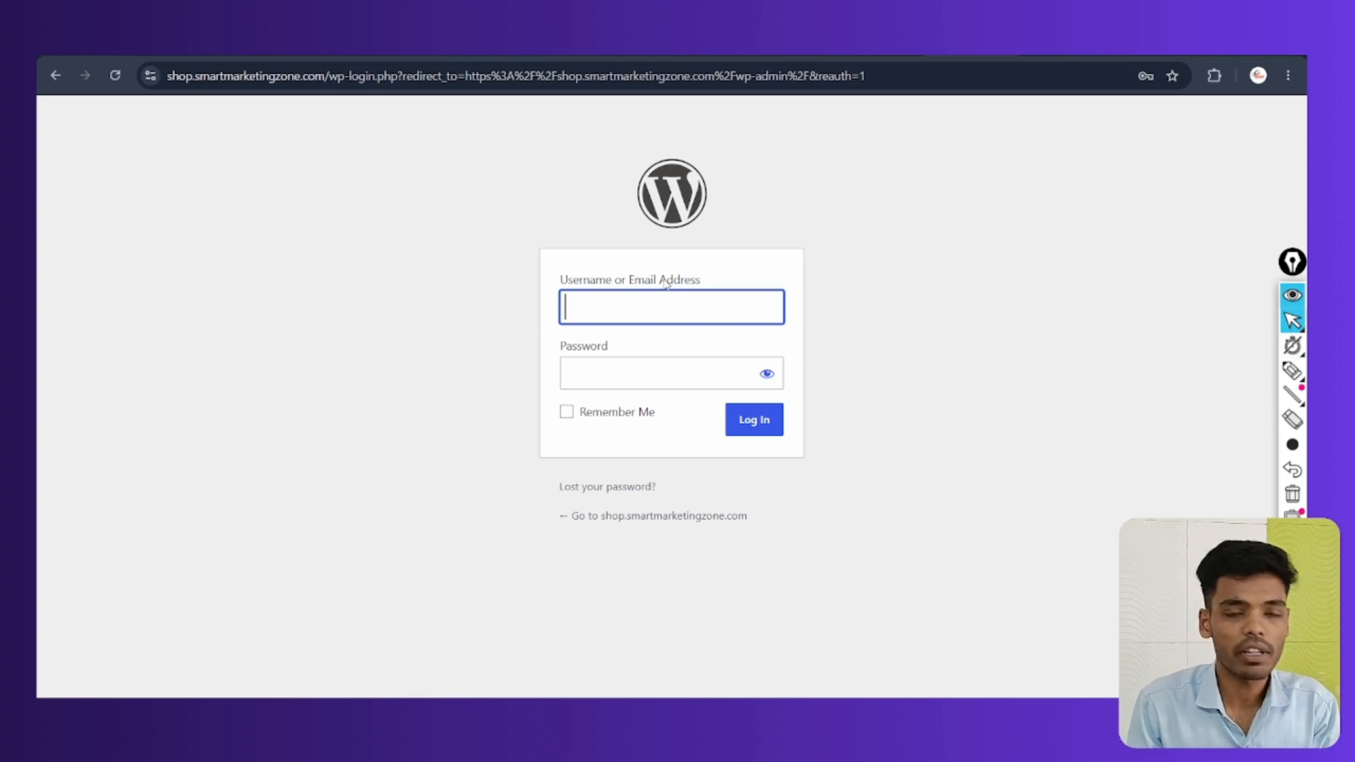
Log in to the shop.smartmarketingzone.com WordPress admin using the saved Chrome account
click(634, 306)
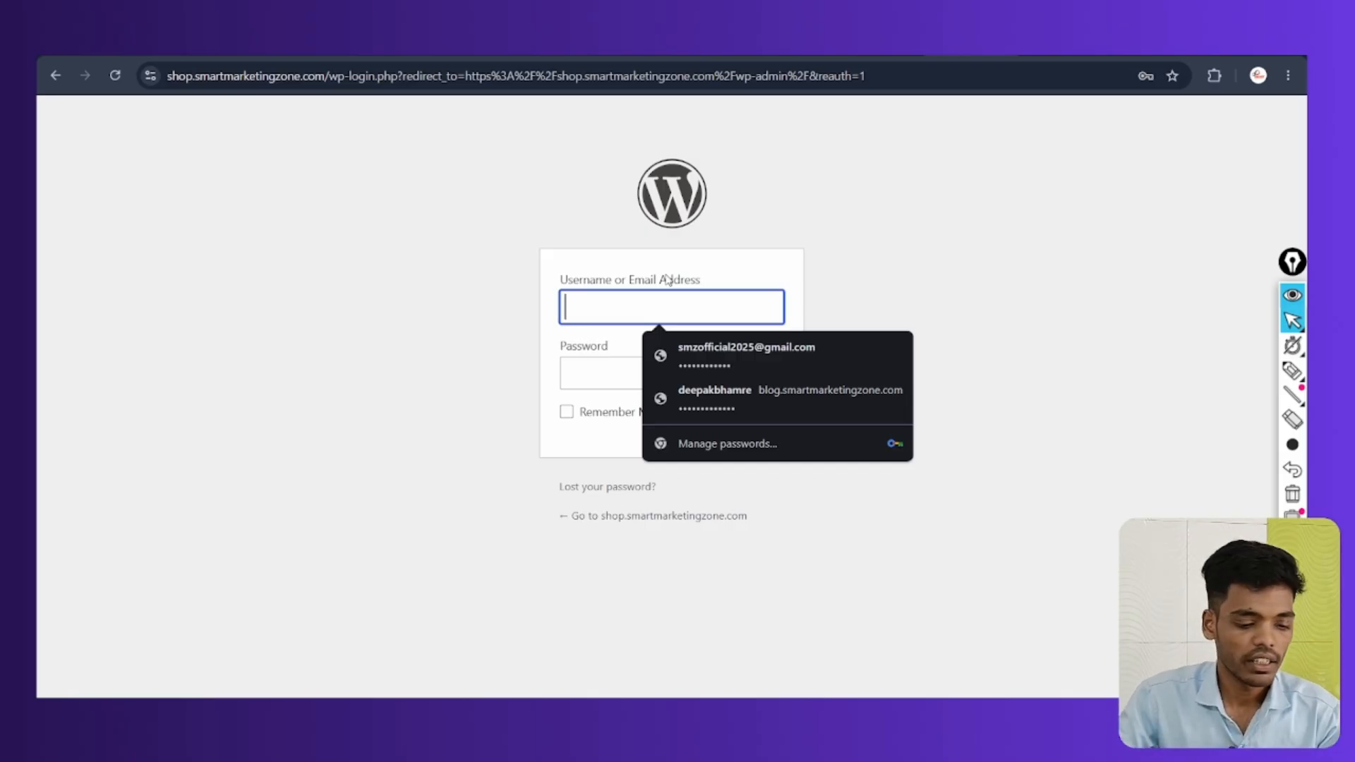
click(734, 349)
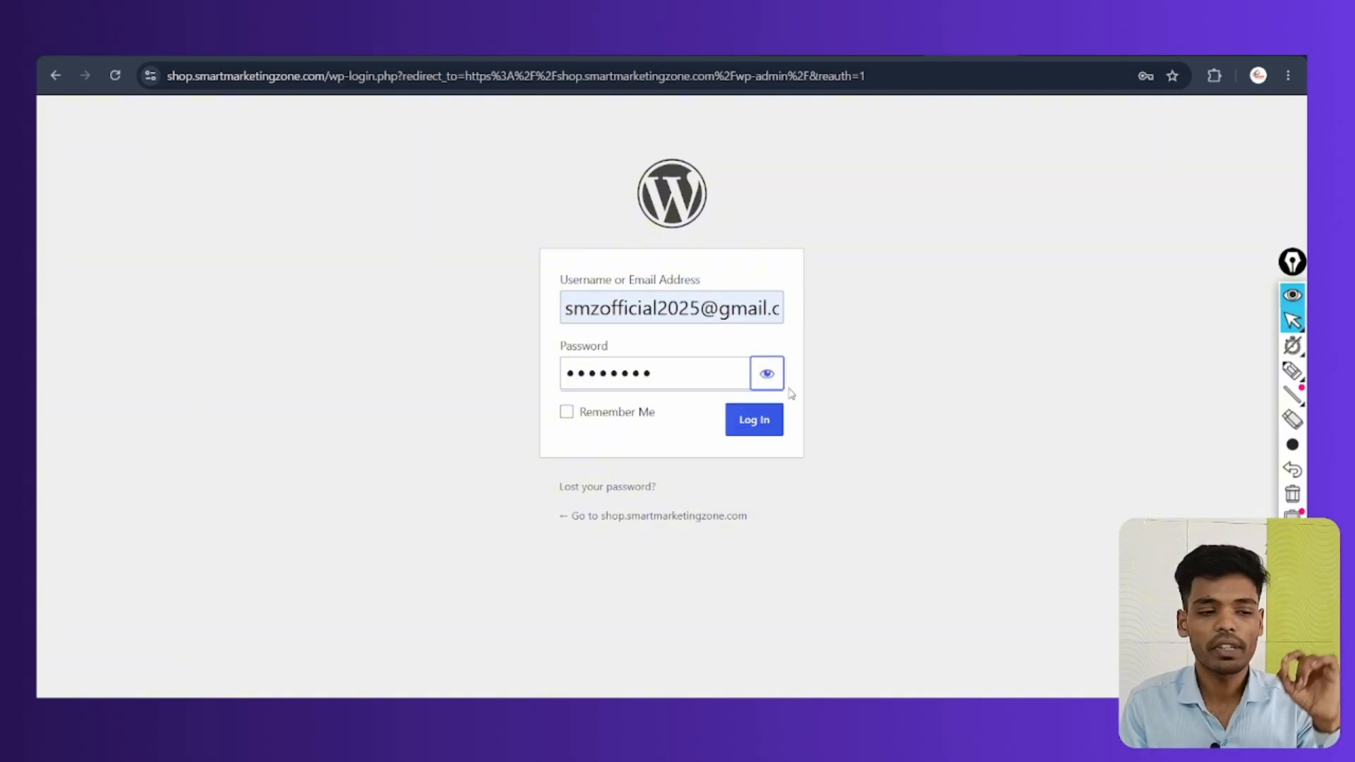
click(757, 428)
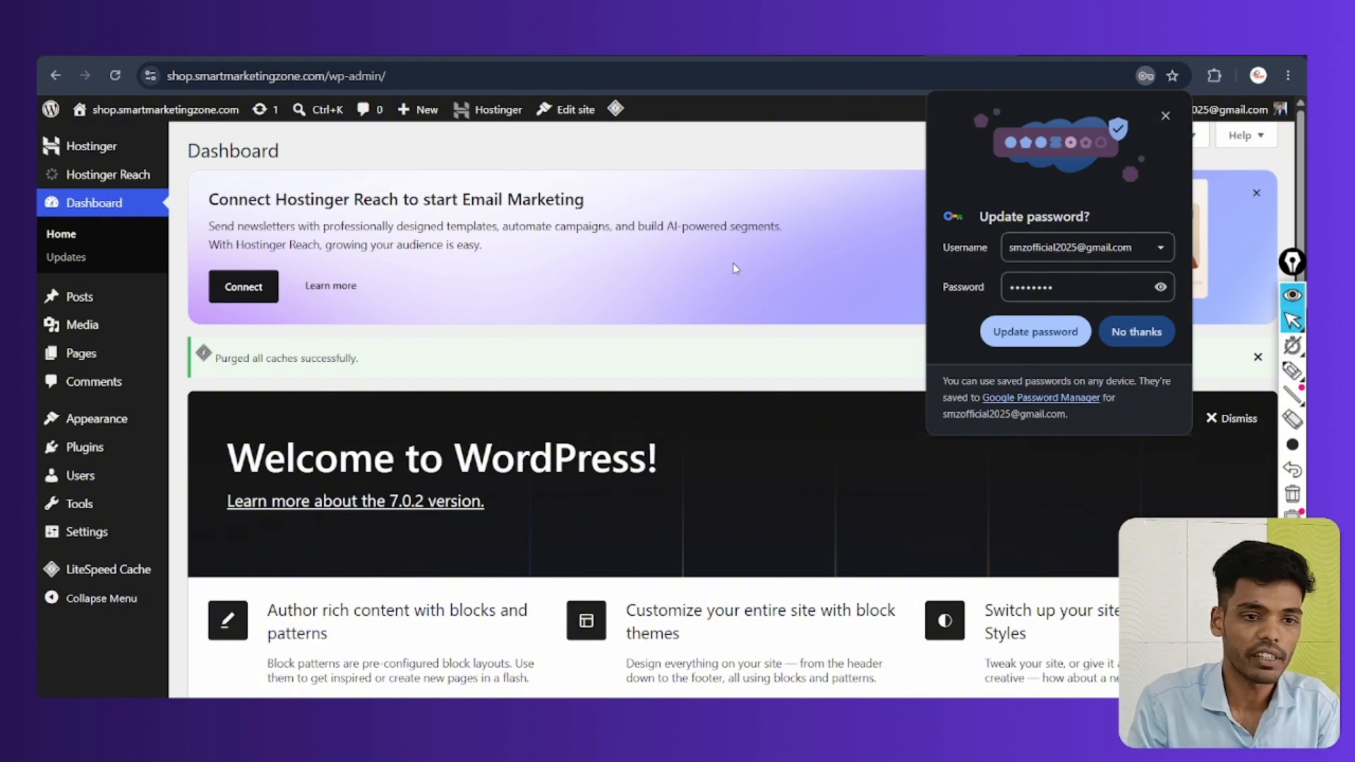
mouse_move(162, 110)
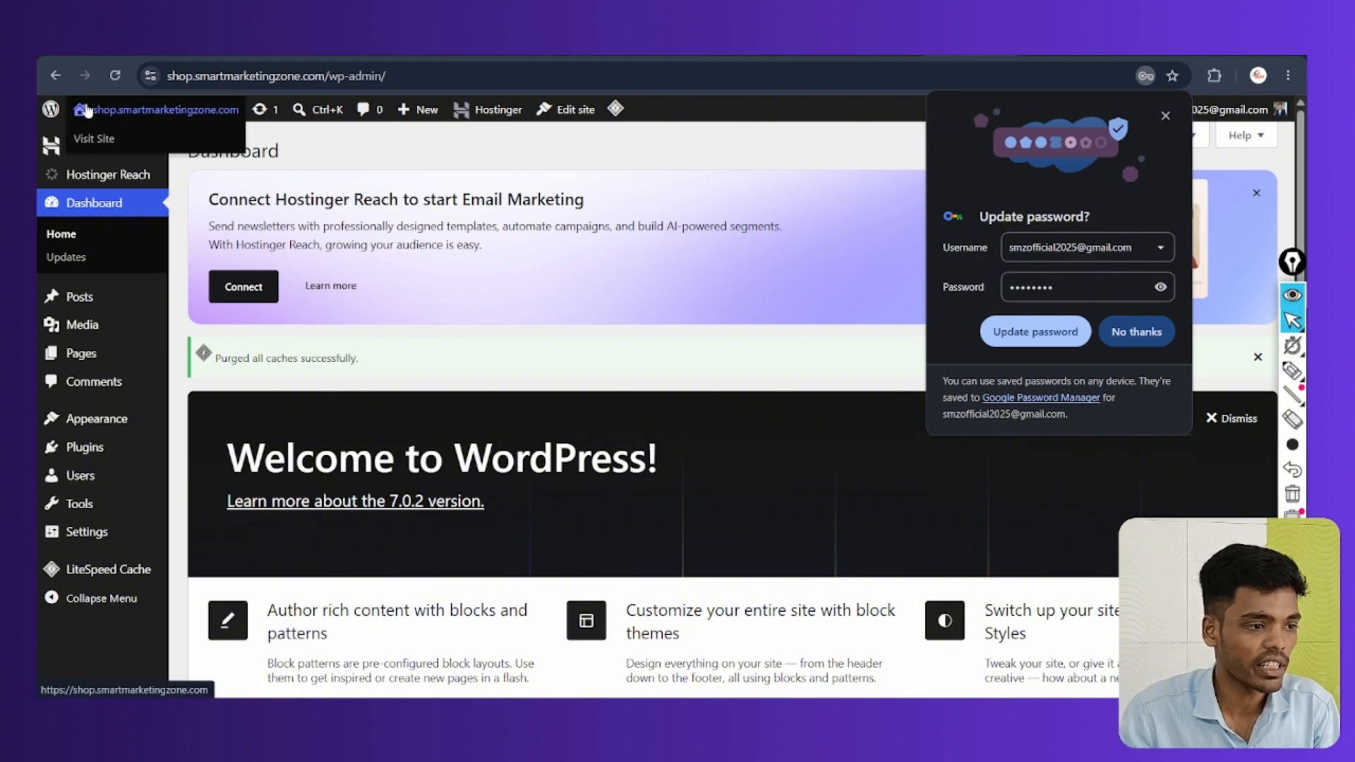
click(162, 110)
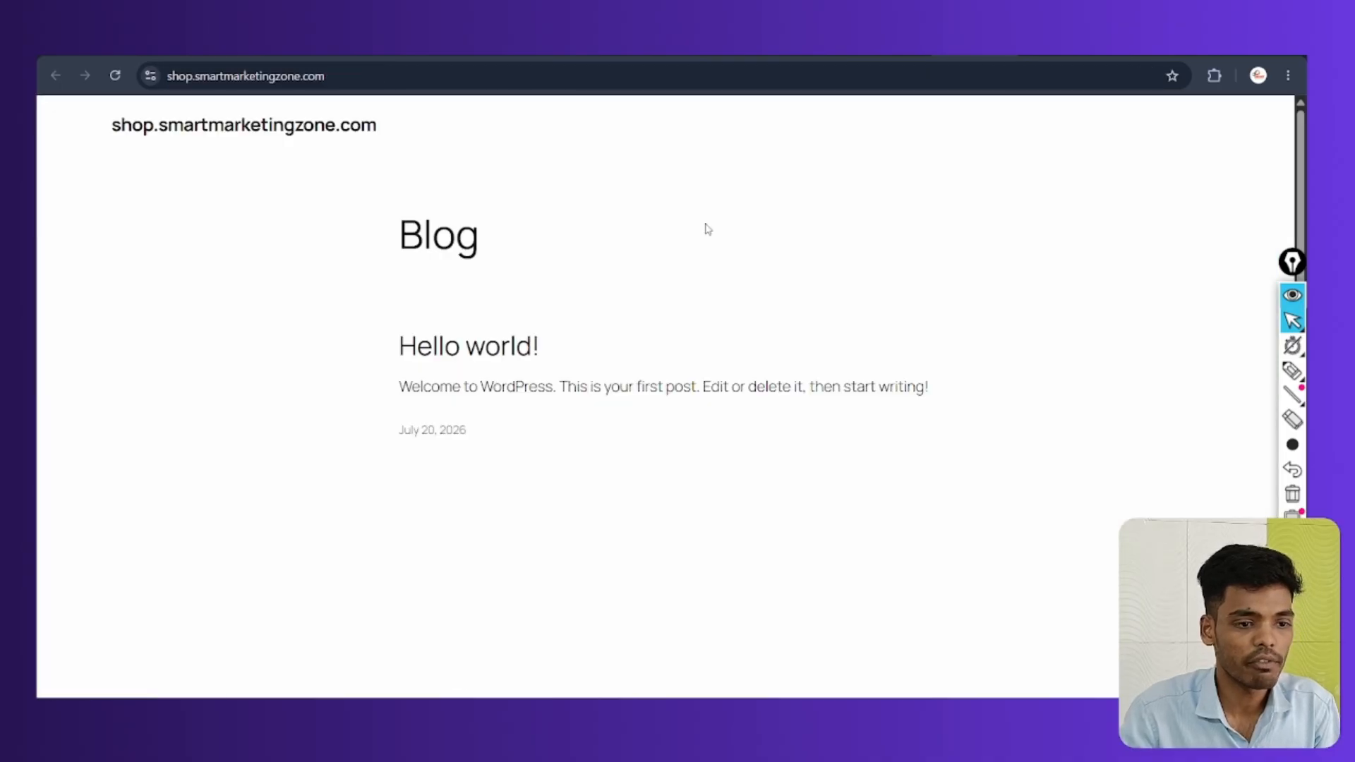
key(alt+Left)
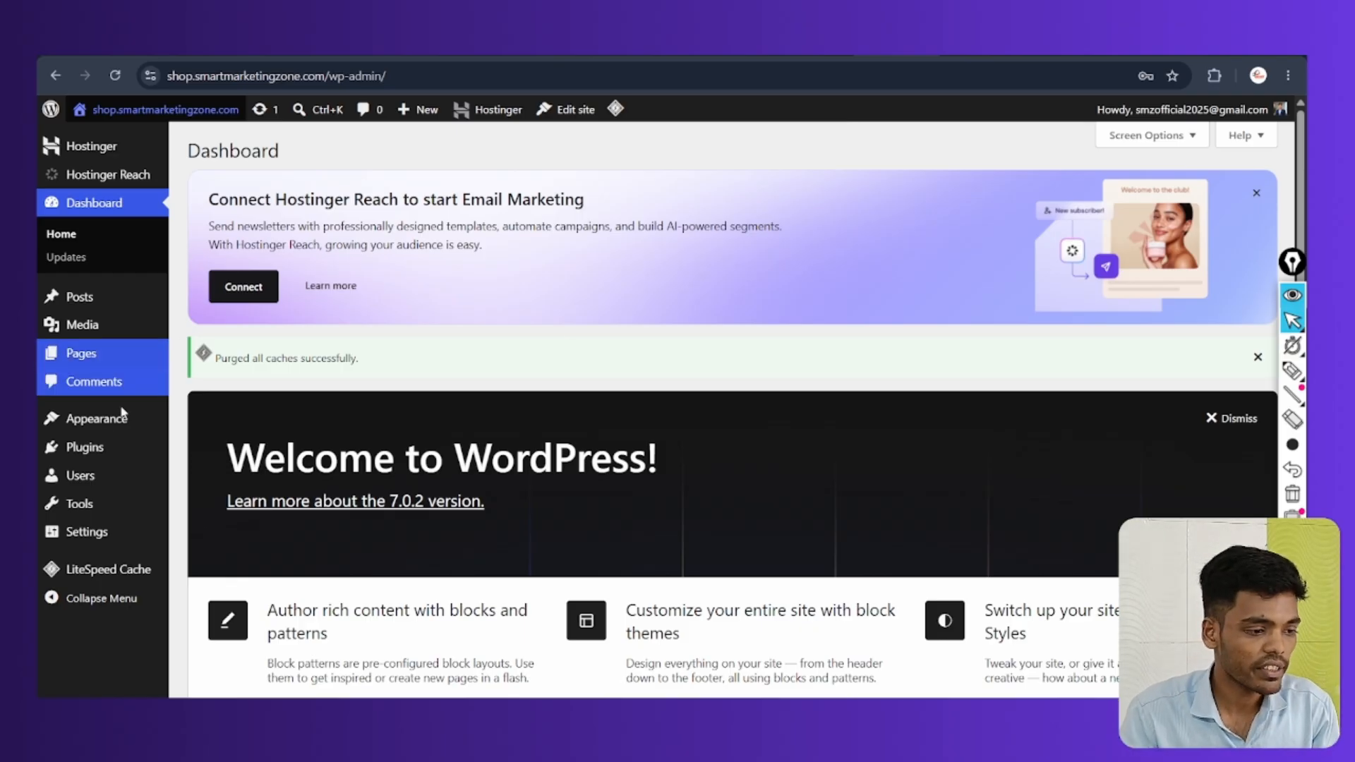
mouse_move(167, 459)
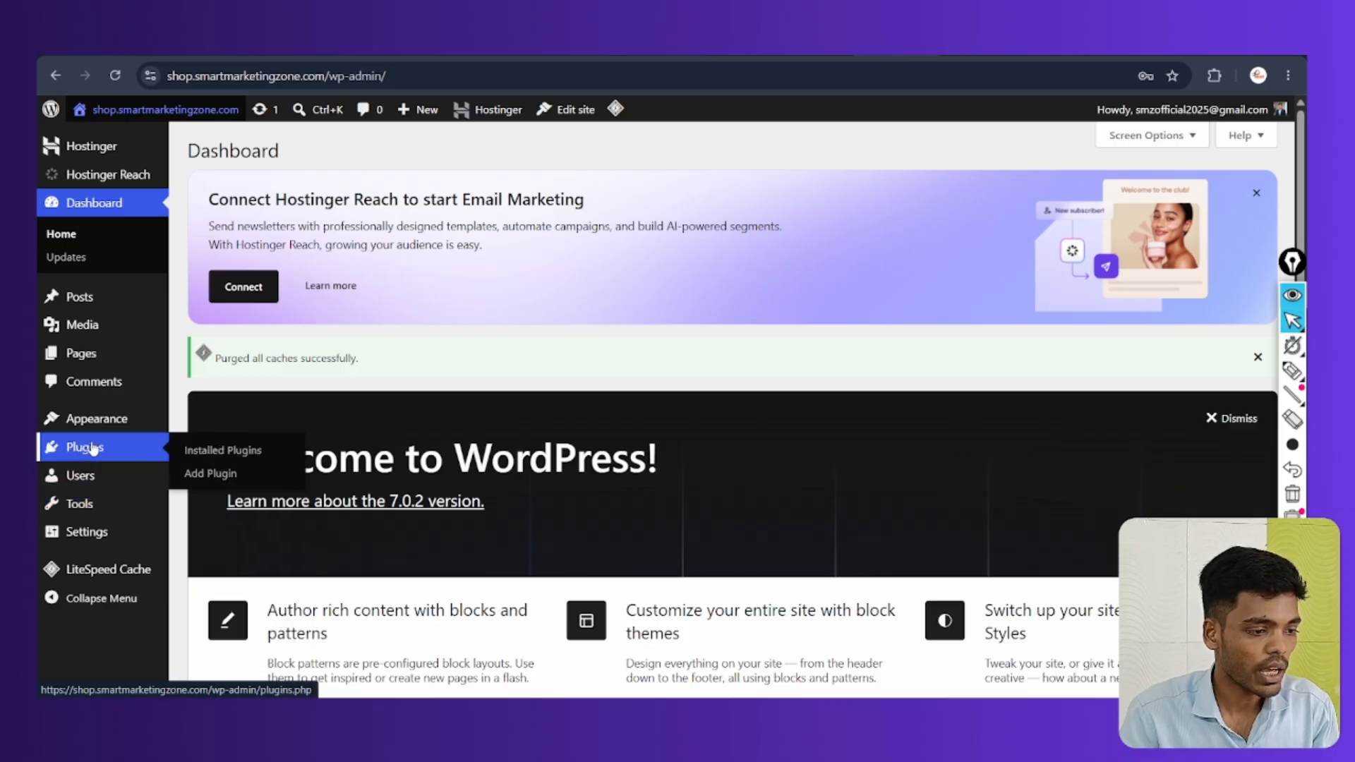
Search plugins for 'all in one', then install and activate All-in-One WP Migration and Backup
click(205, 472)
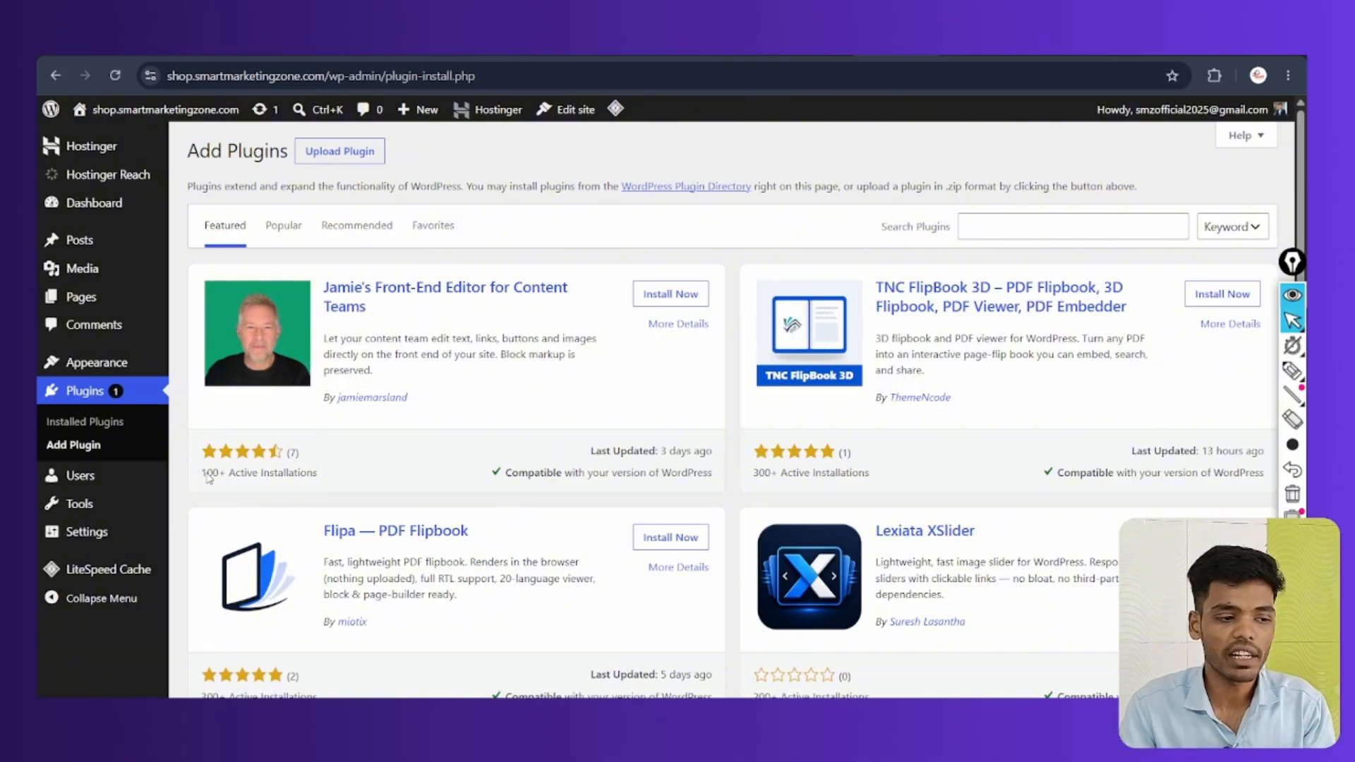
click(1051, 224)
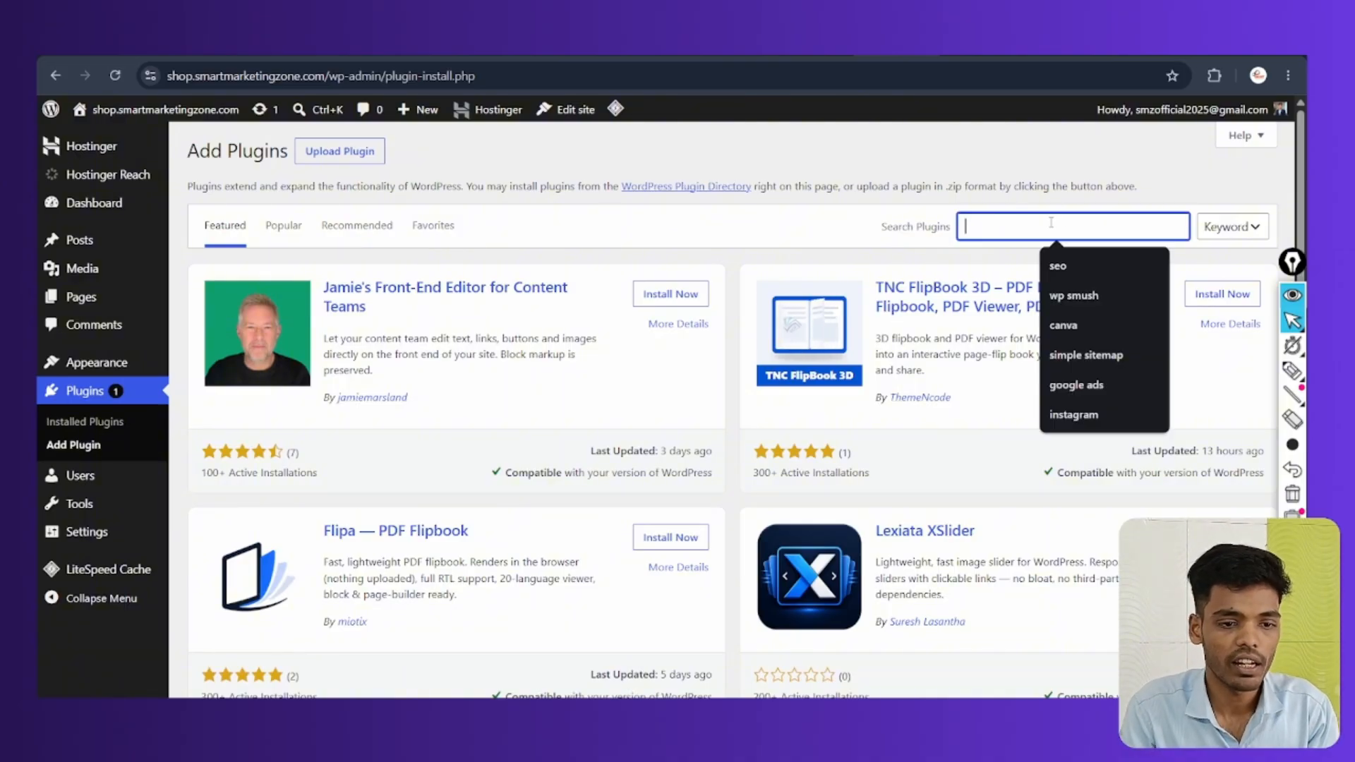
text(all in one)
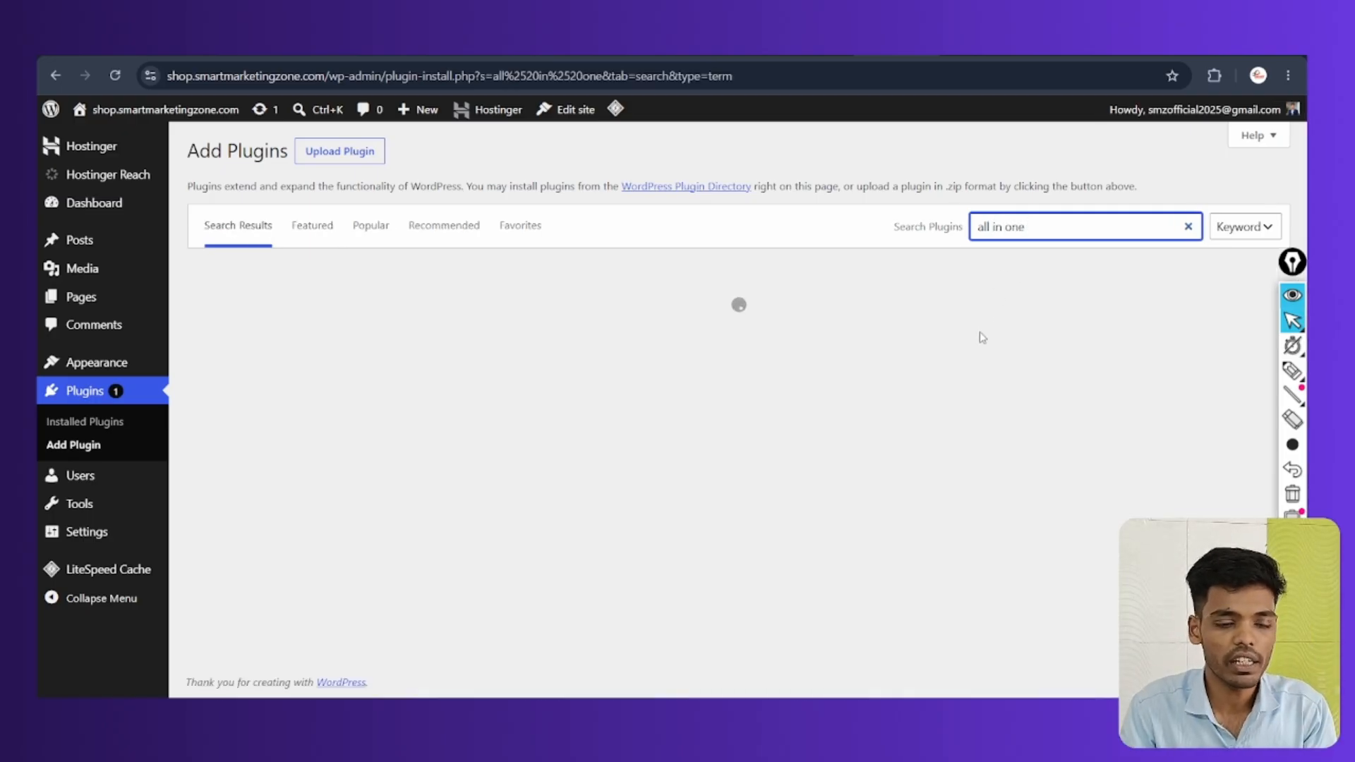
scroll(983, 321, down, 1)
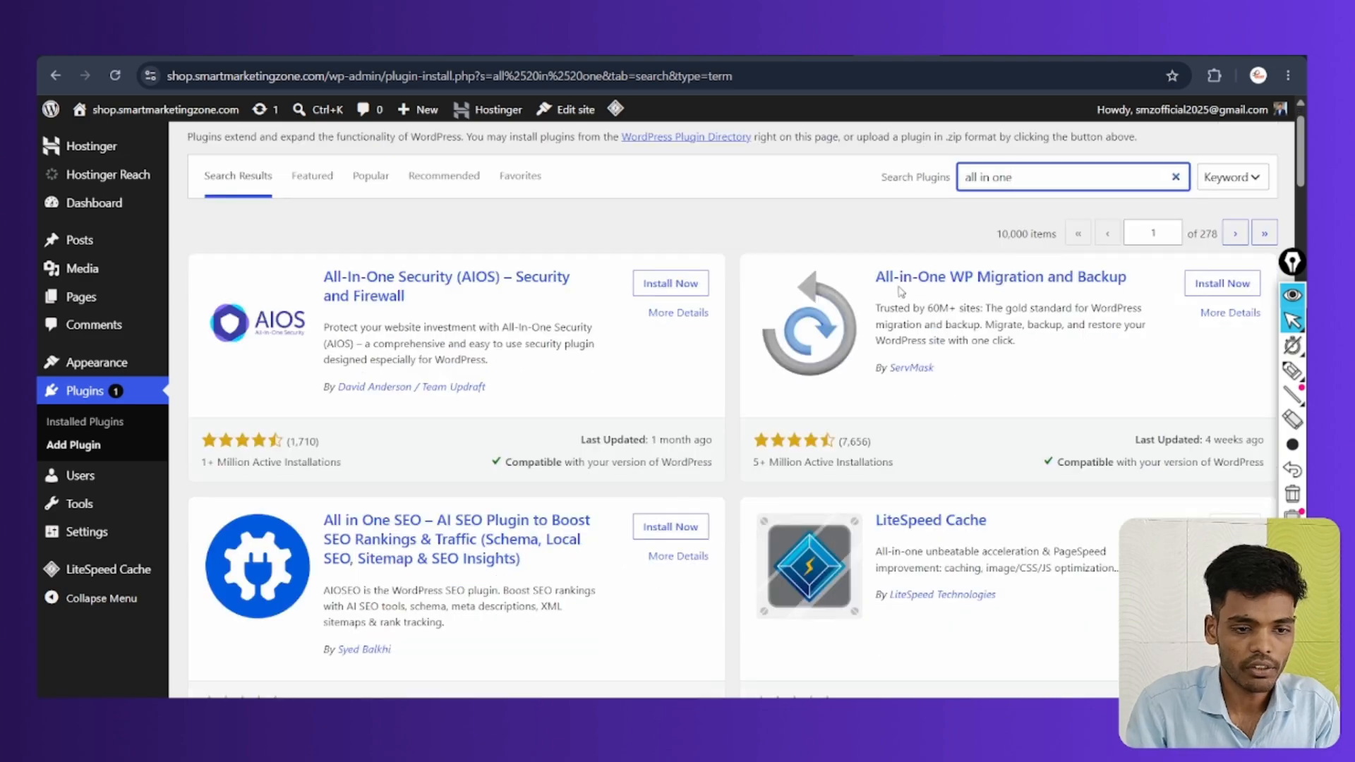
click(1219, 288)
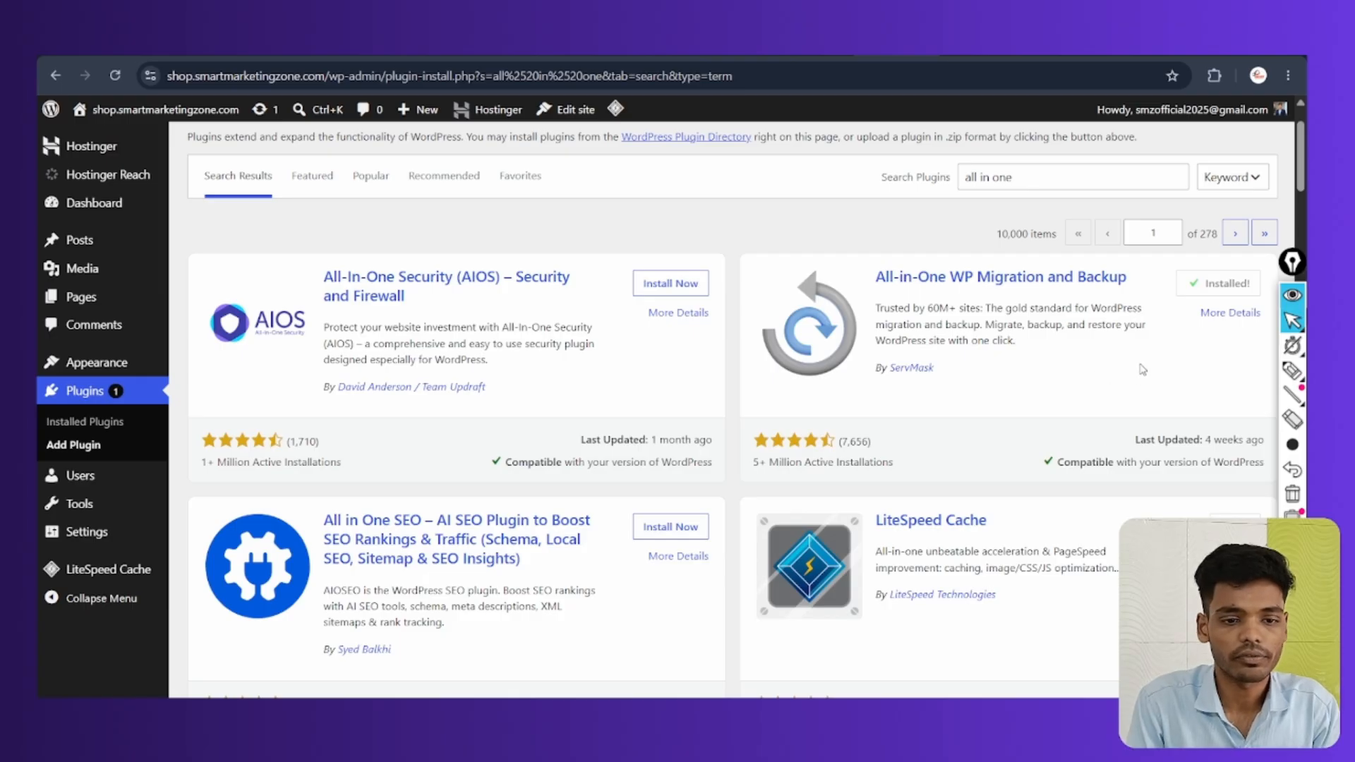
scroll(1143, 369, up, 1)
click(1224, 324)
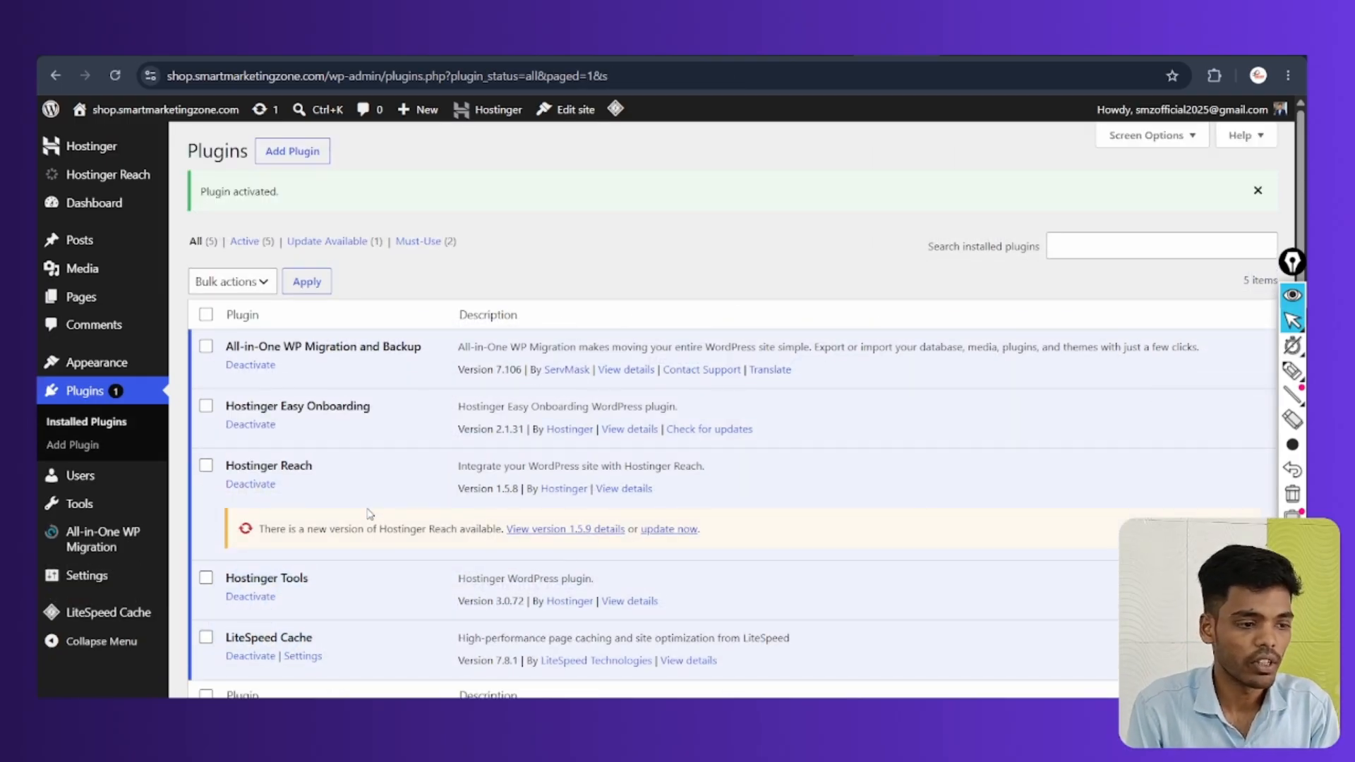
scroll(367, 514, down, 1)
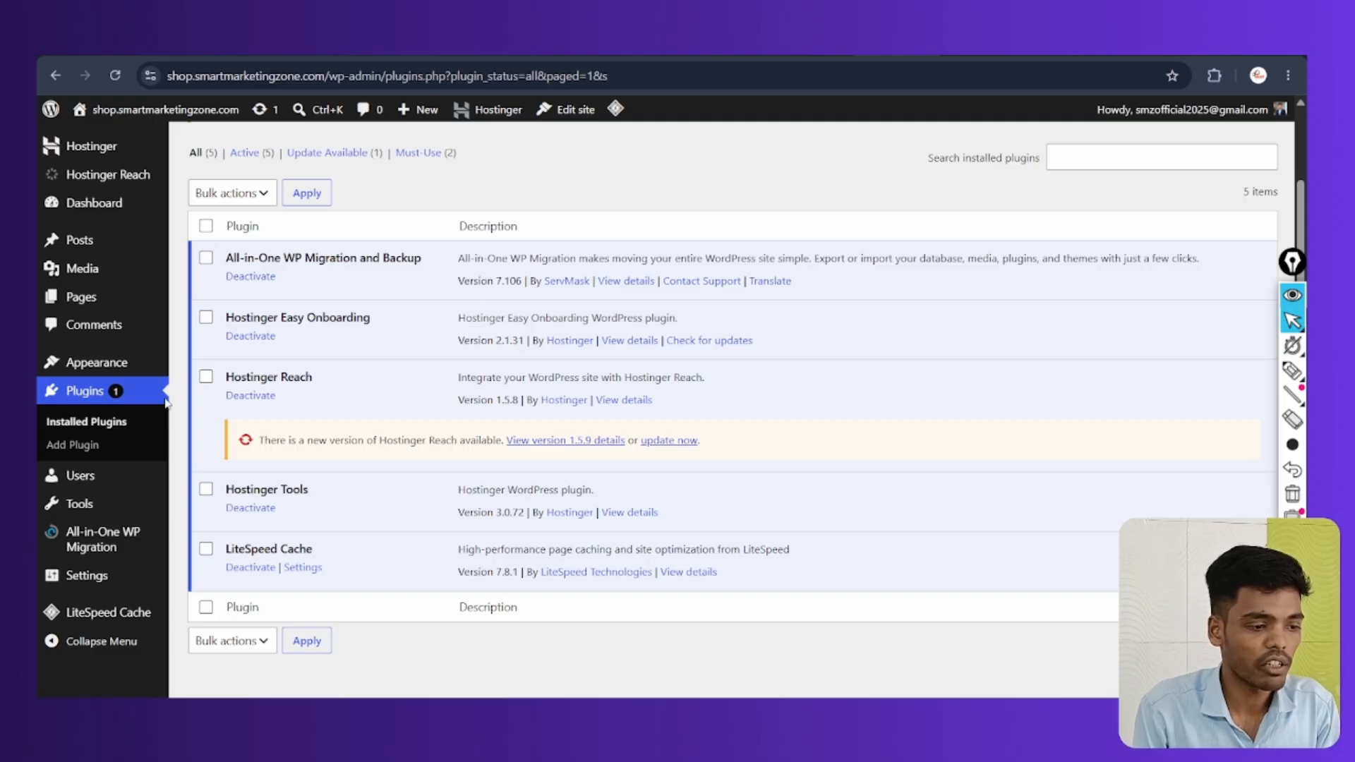
scroll(155, 459, down, 1)
click(1293, 371)
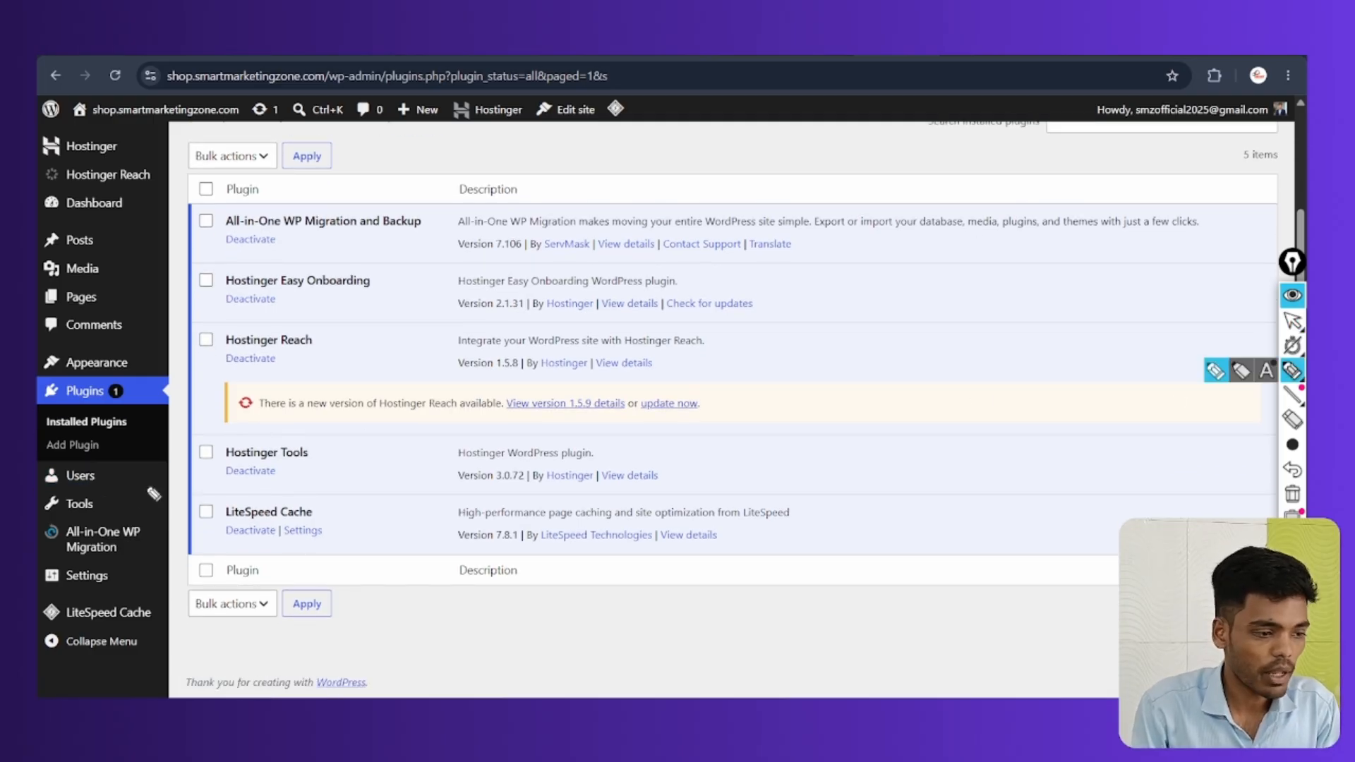
mouse_move(82, 526)
mouse_down()
mouse_move(180, 540)
mouse_move(77, 517)
mouse_up()
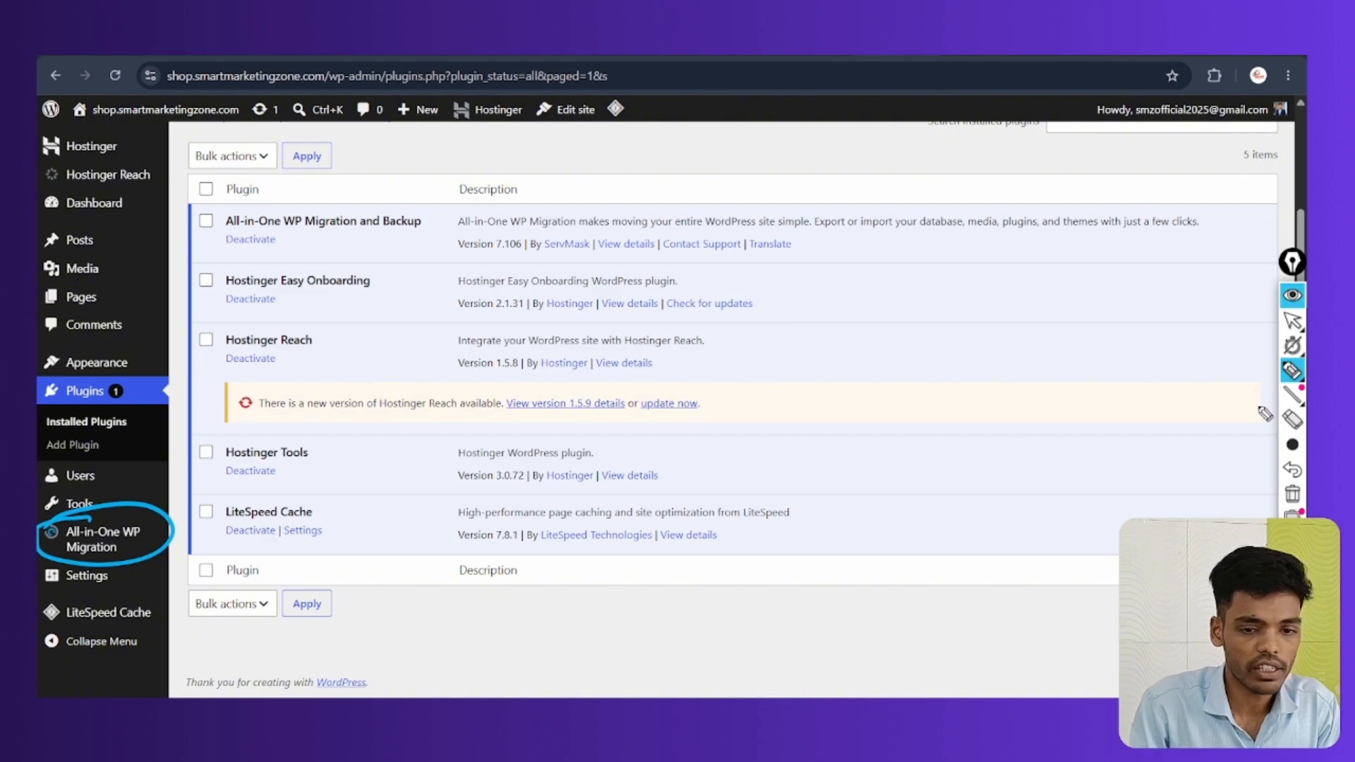
click(1292, 494)
click(1293, 320)
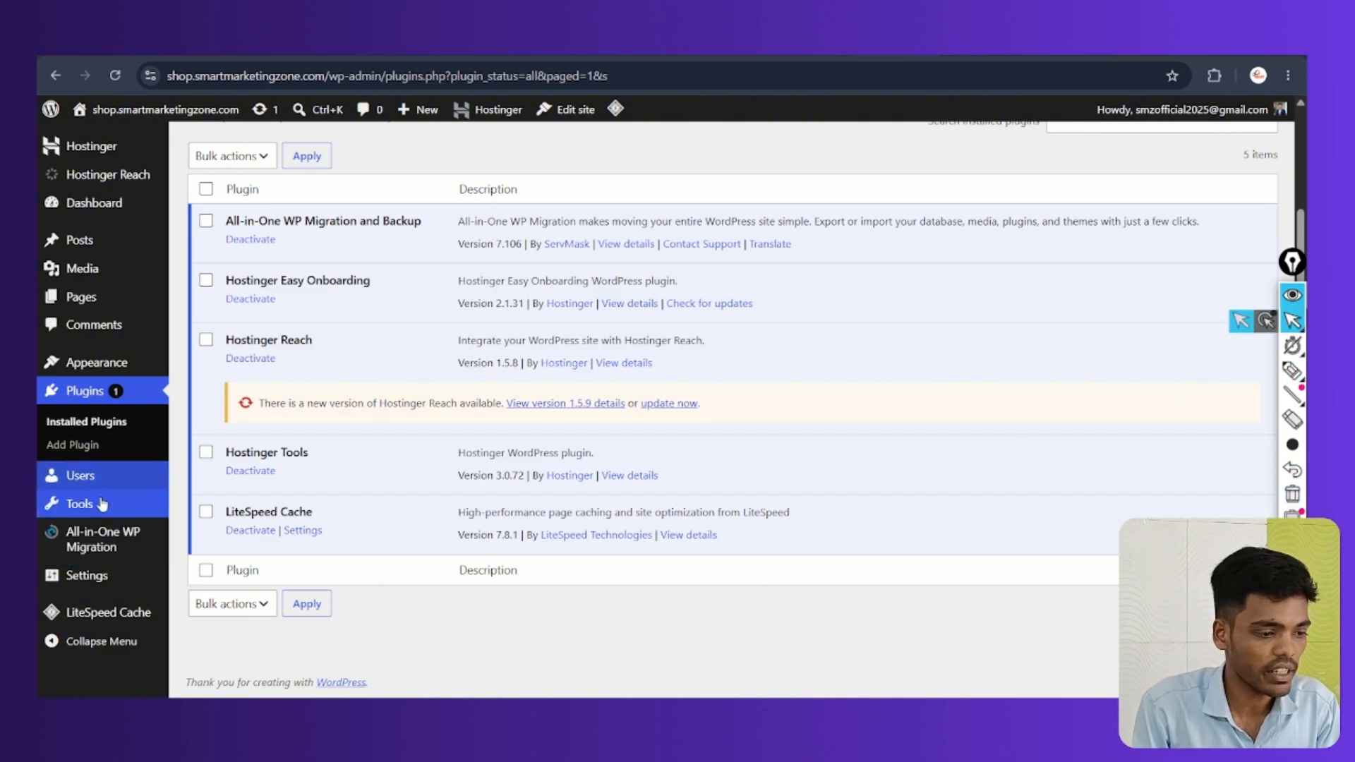
mouse_move(99, 533)
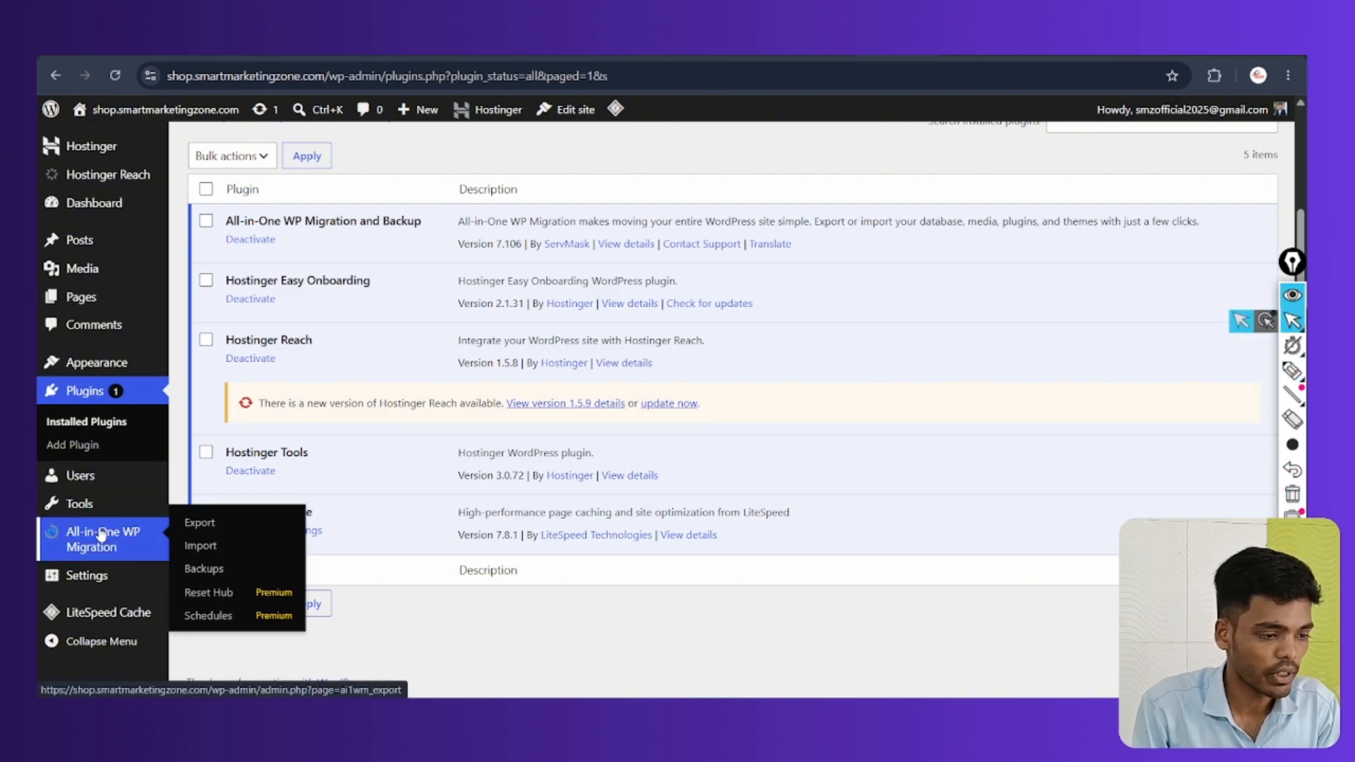
Open All-in-One WP Migration's Import page and expand the IMPORT FROM source list
click(199, 546)
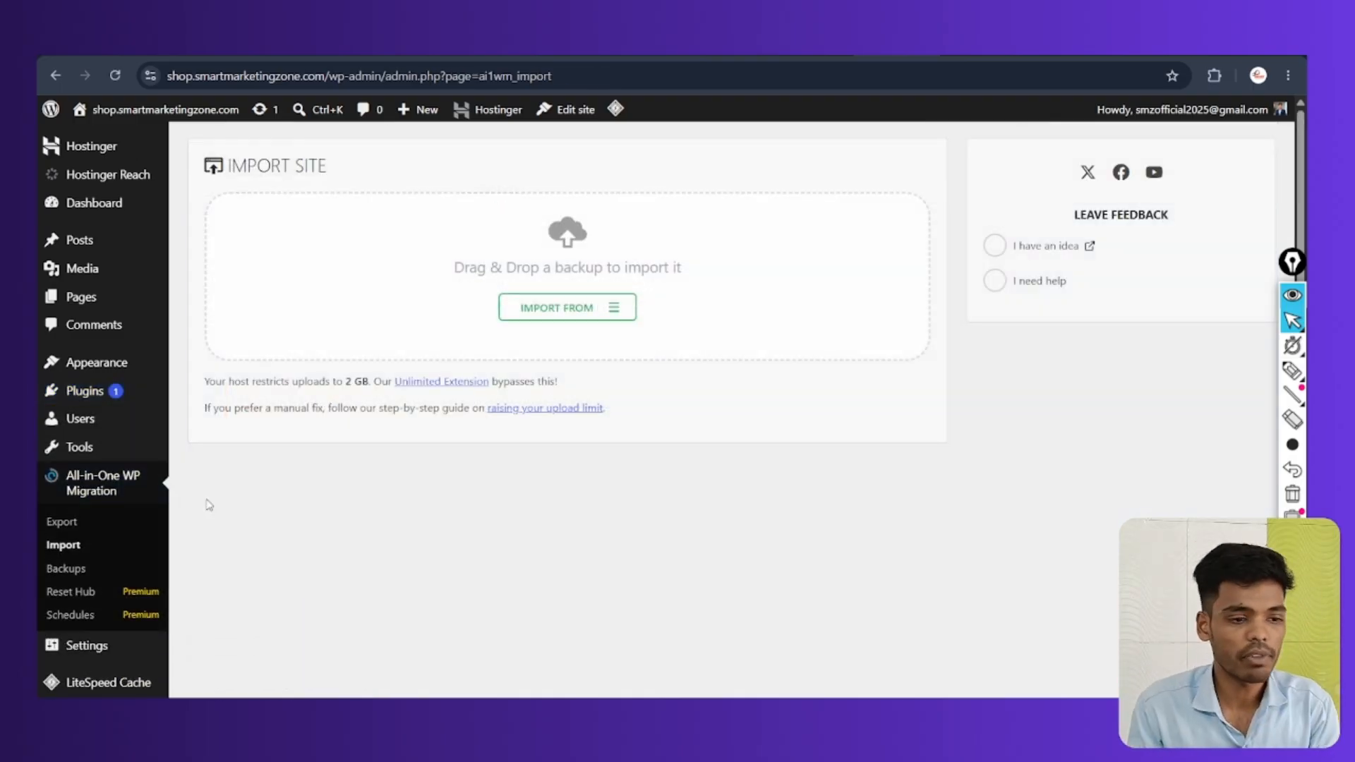
click(575, 311)
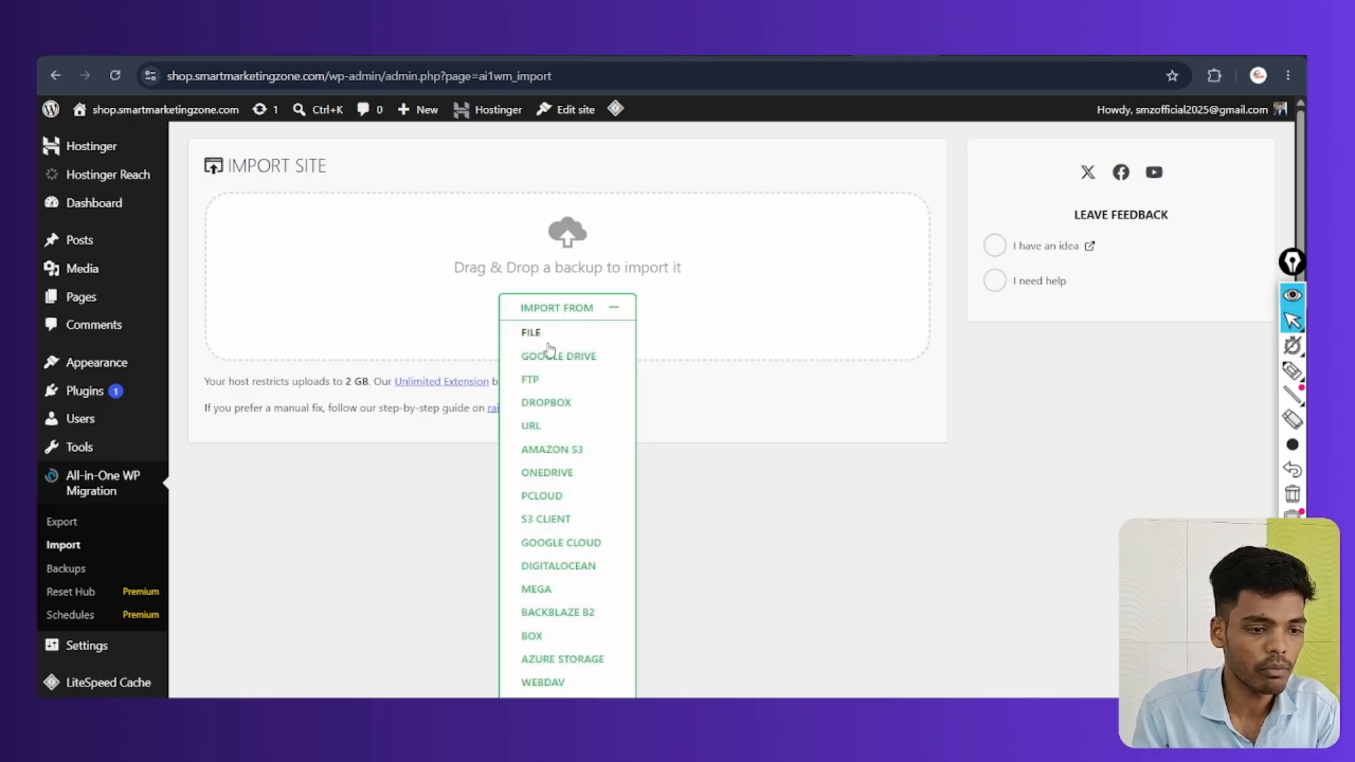
Import from FILE, selecting the smartmarketingzone .wpress backup in the Downloads folder
click(539, 329)
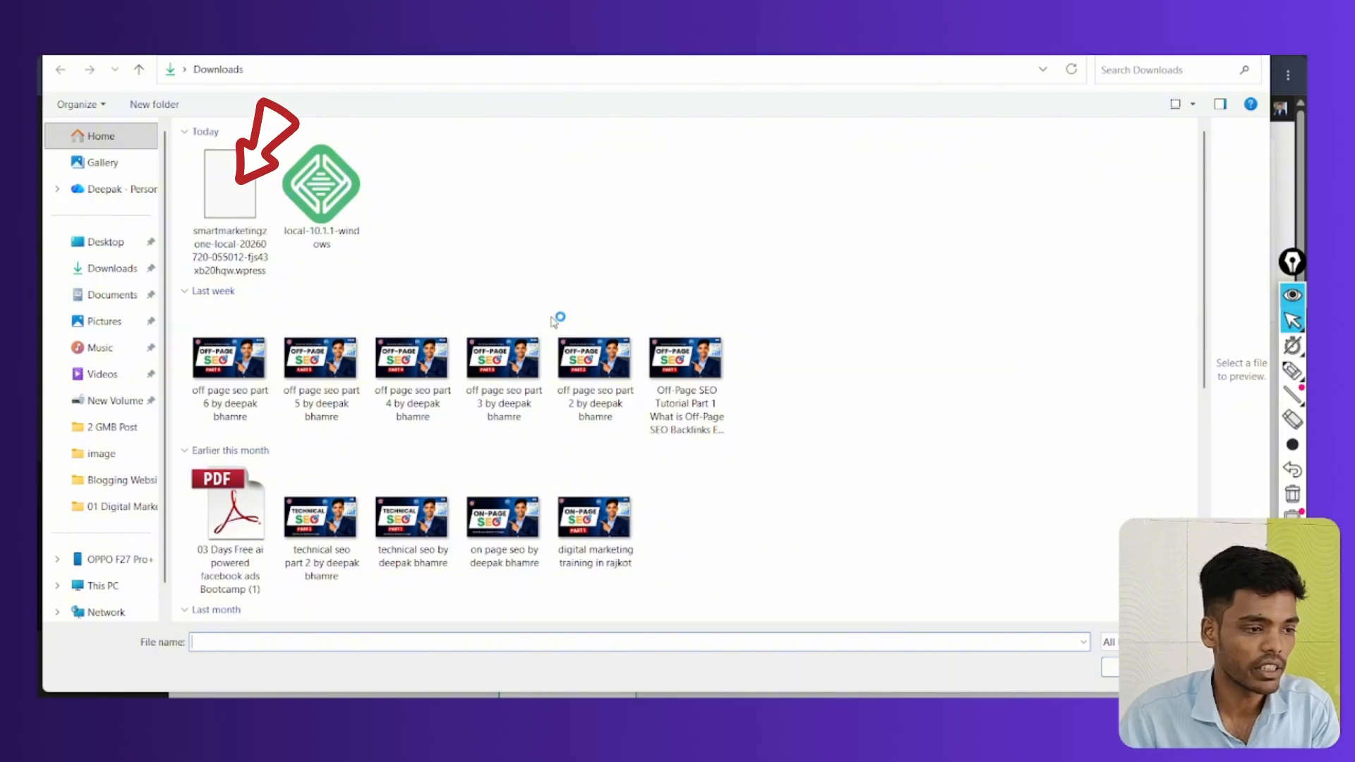
click(228, 181)
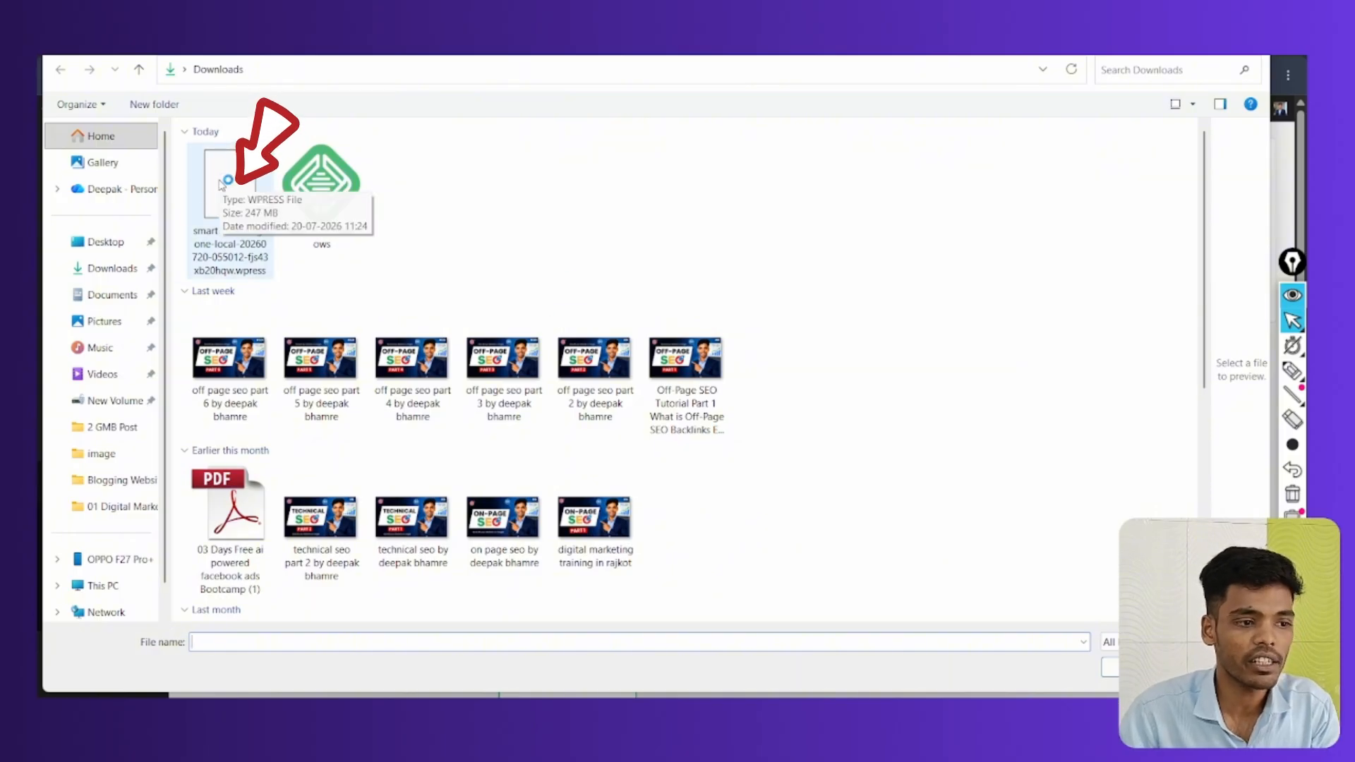
double_click(228, 181)
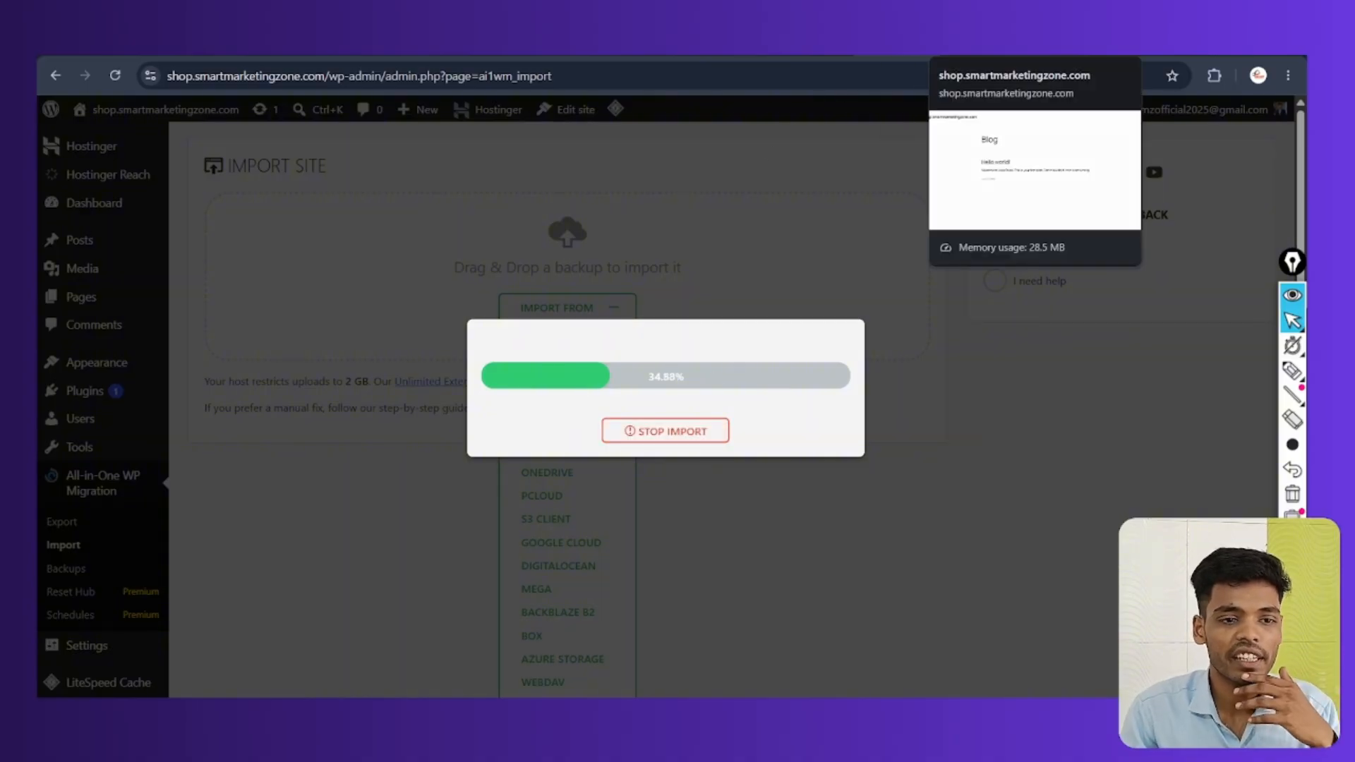
While the import runs, switch to the browser tab showing the live site's front page
click(1009, 42)
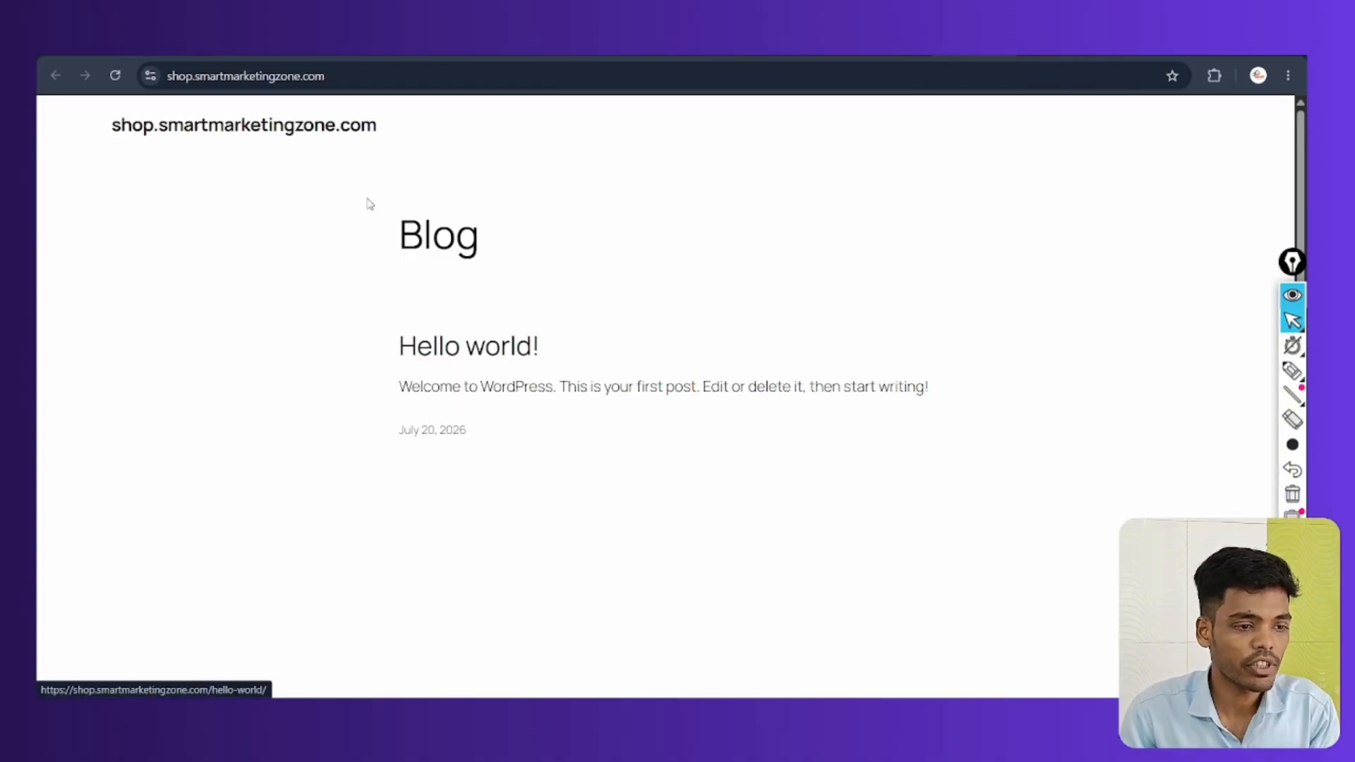
Highlight the front page's default site title and Blog heading, scrolling down and back up
drag(111, 125, 404, 134)
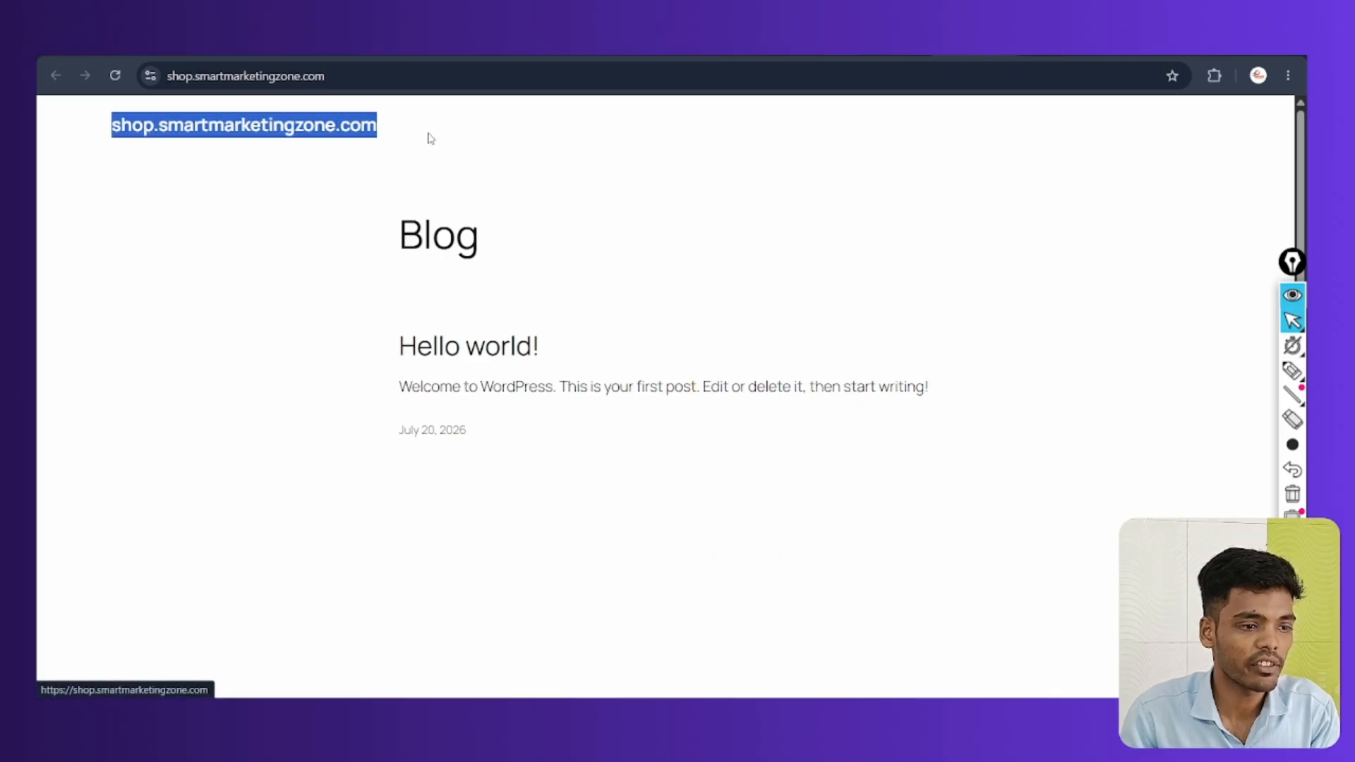
double_click(387, 235)
scroll(787, 417, down, 5)
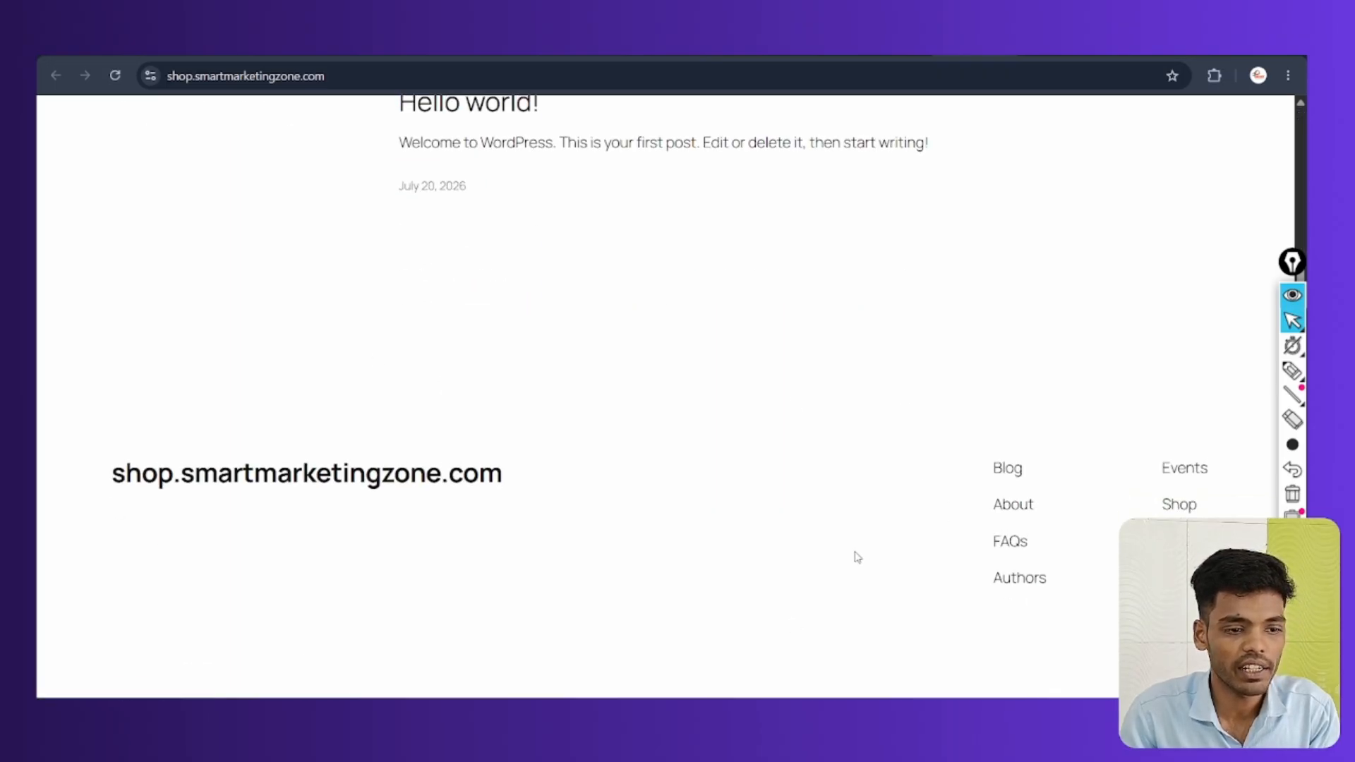
scroll(861, 548, up, 5)
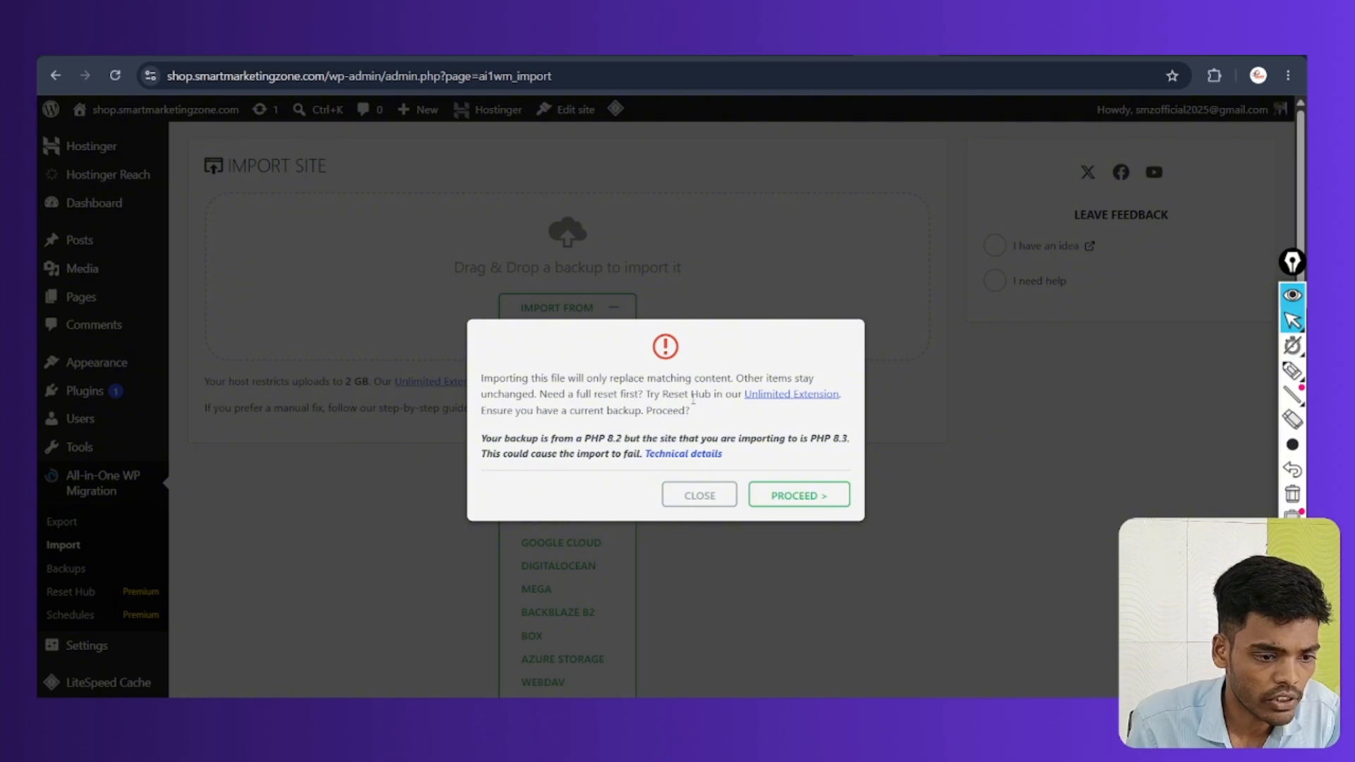
Confirm the import past the PHP 8.2/8.3 warning, annotate the success message, then click FINISH
click(817, 494)
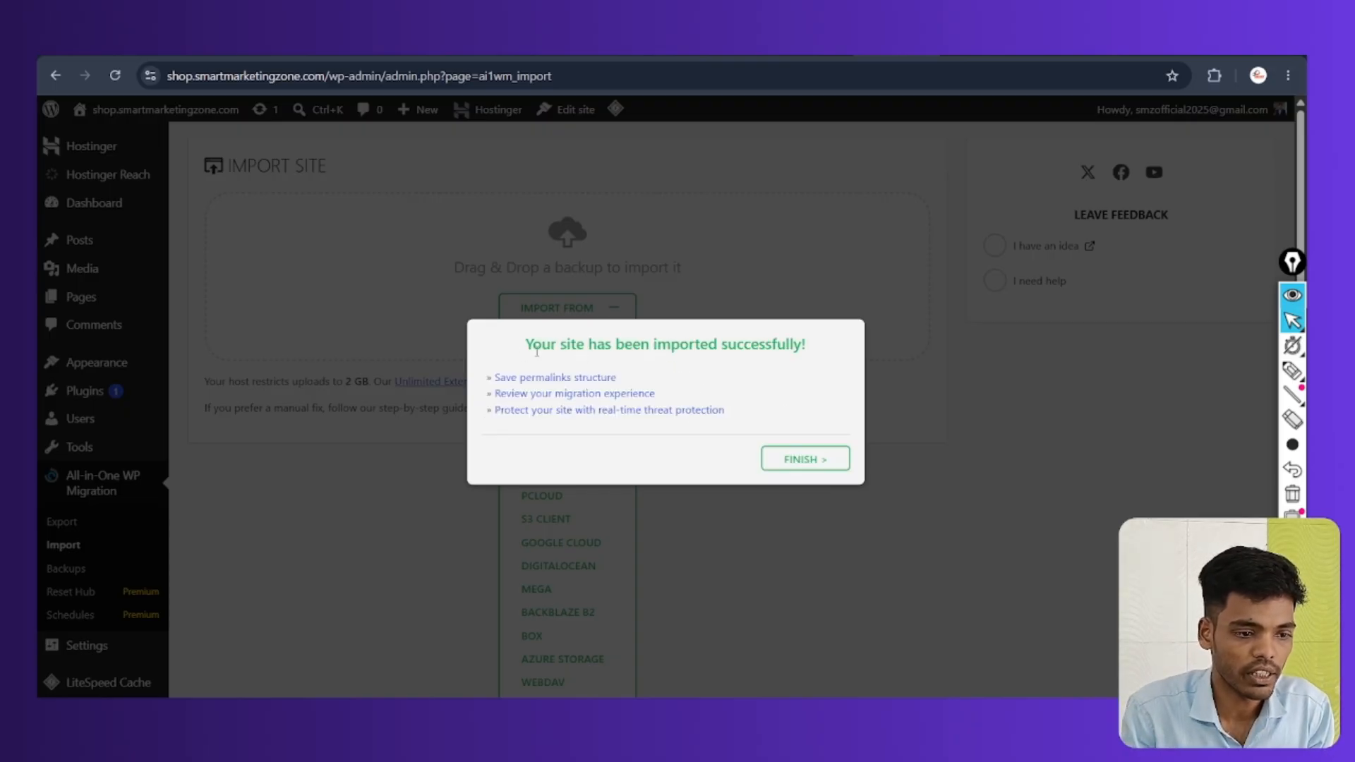
click(1292, 370)
mouse_move(623, 309)
mouse_down()
mouse_move(469, 356)
mouse_move(626, 294)
mouse_move(512, 305)
mouse_up()
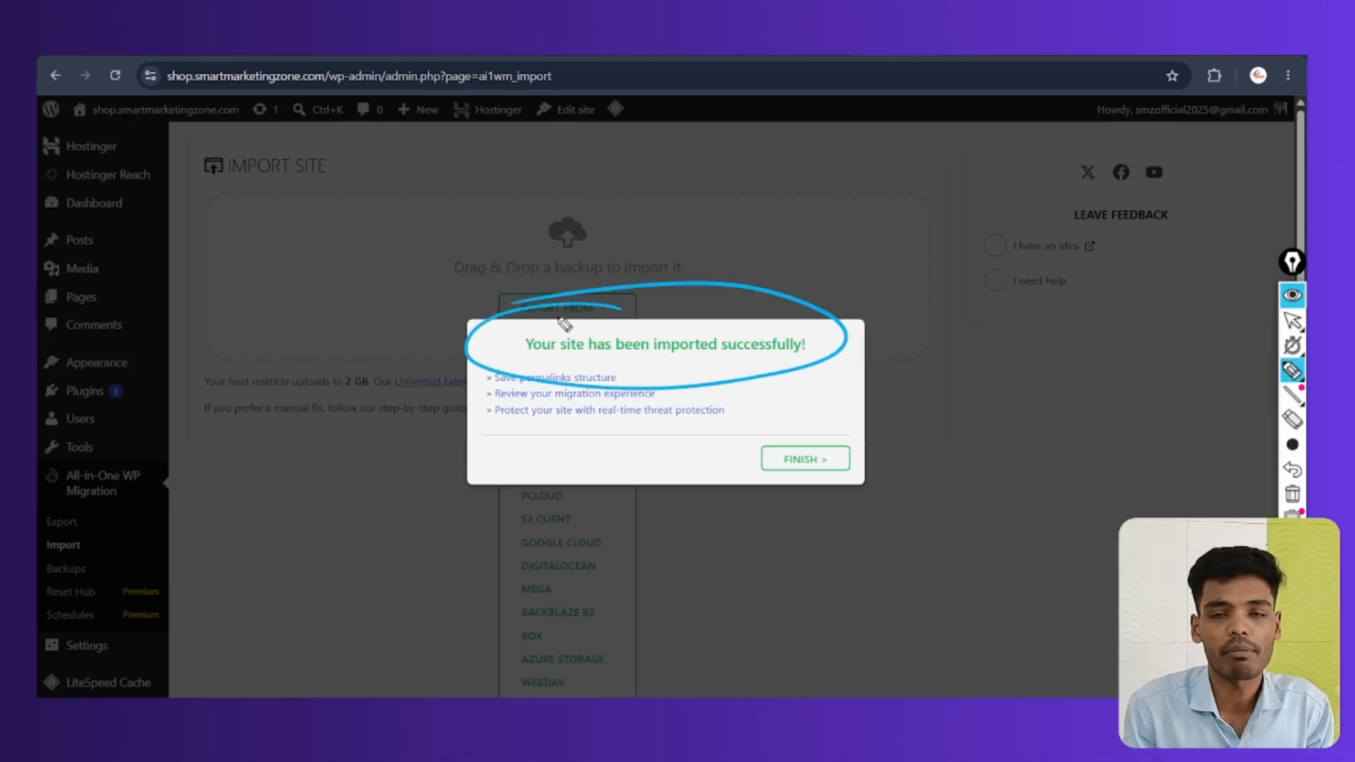
mouse_move(822, 441)
mouse_down()
mouse_move(747, 475)
mouse_move(780, 421)
mouse_up()
click(1294, 494)
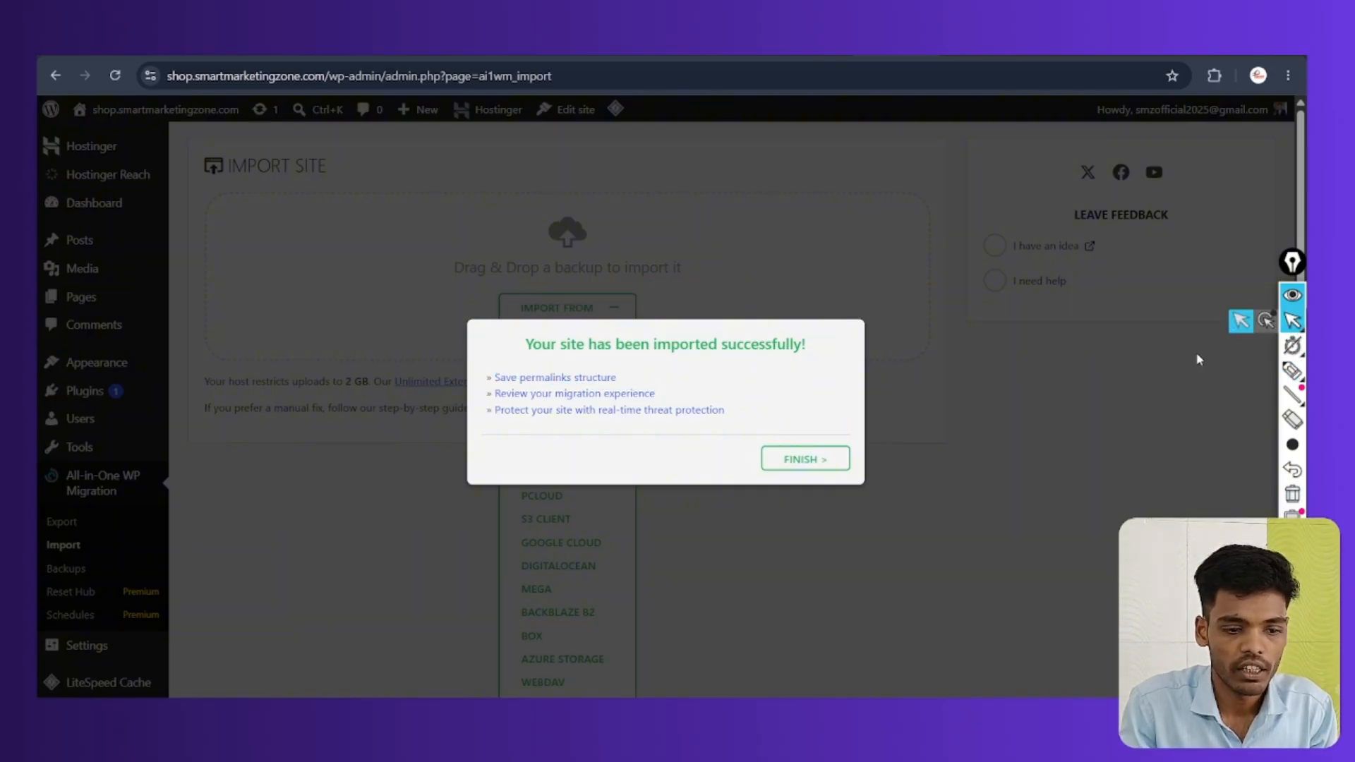
click(802, 460)
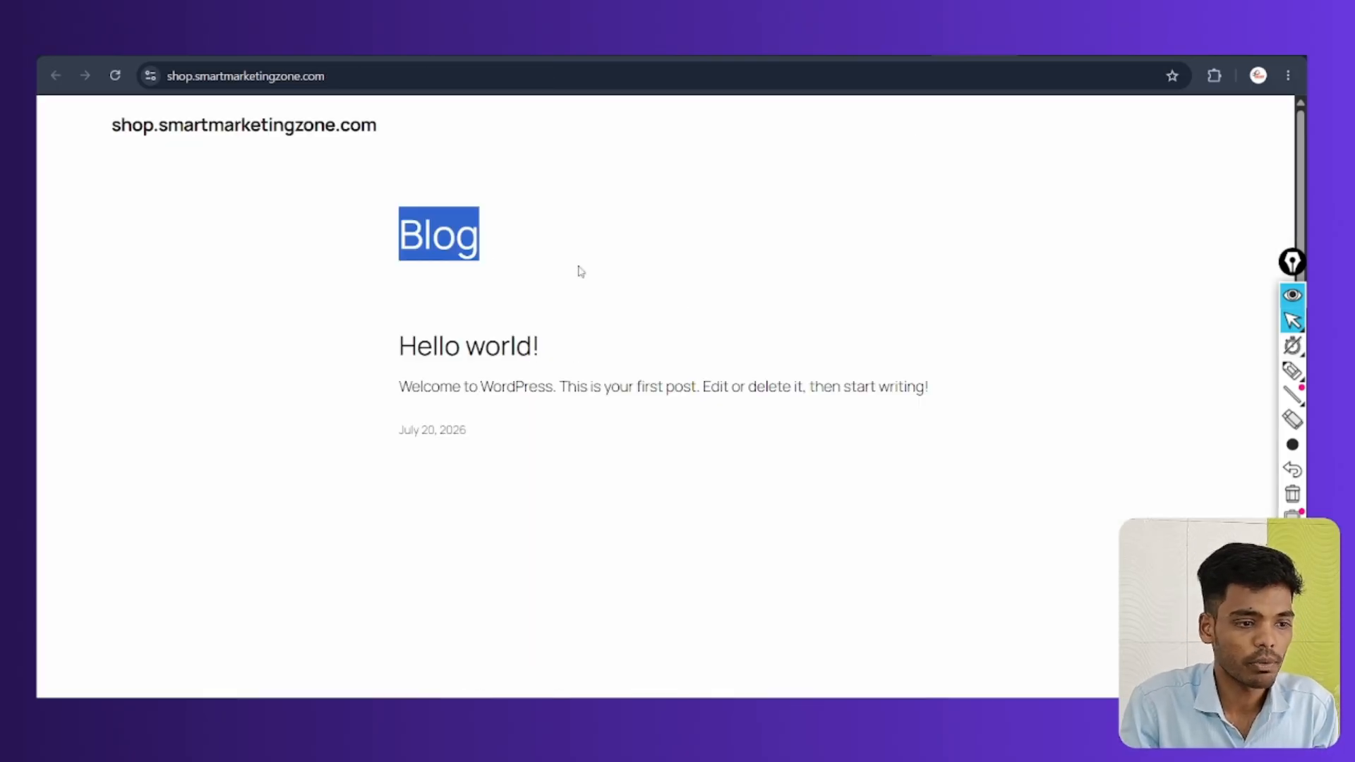
Reload shop.smartmarketingzone.com and scroll through the imported Digital Agency homepage
click(567, 296)
click(115, 76)
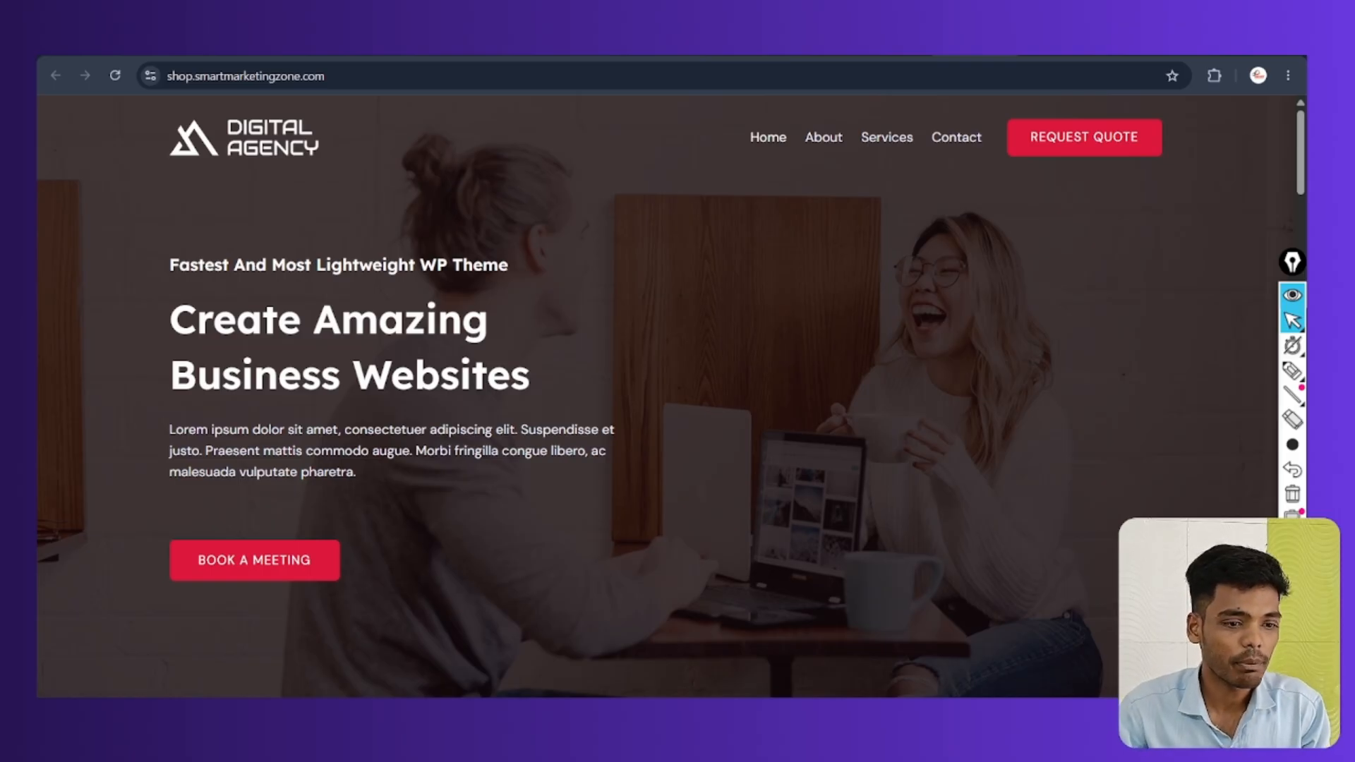
scroll(757, 353, down, 15)
scroll(737, 367, down, 5)
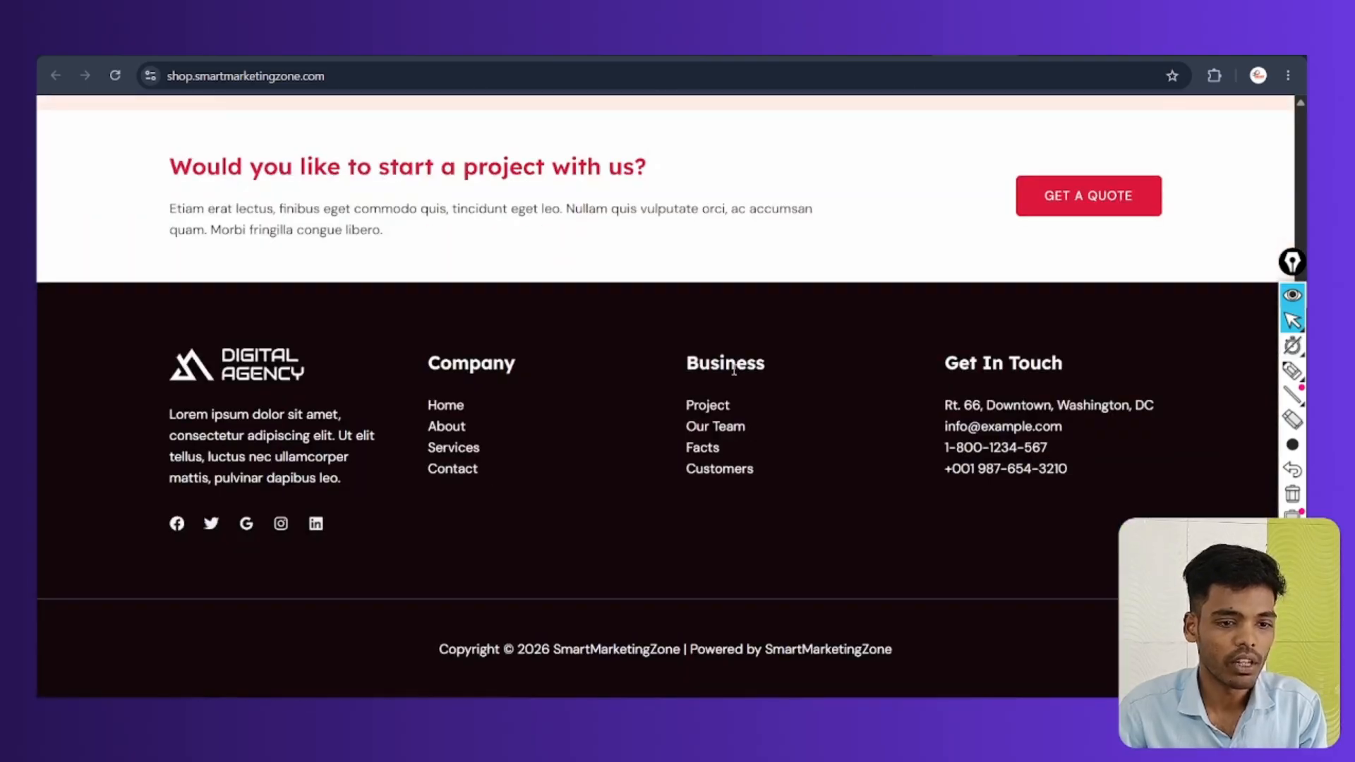
scroll(747, 353, up, 20)
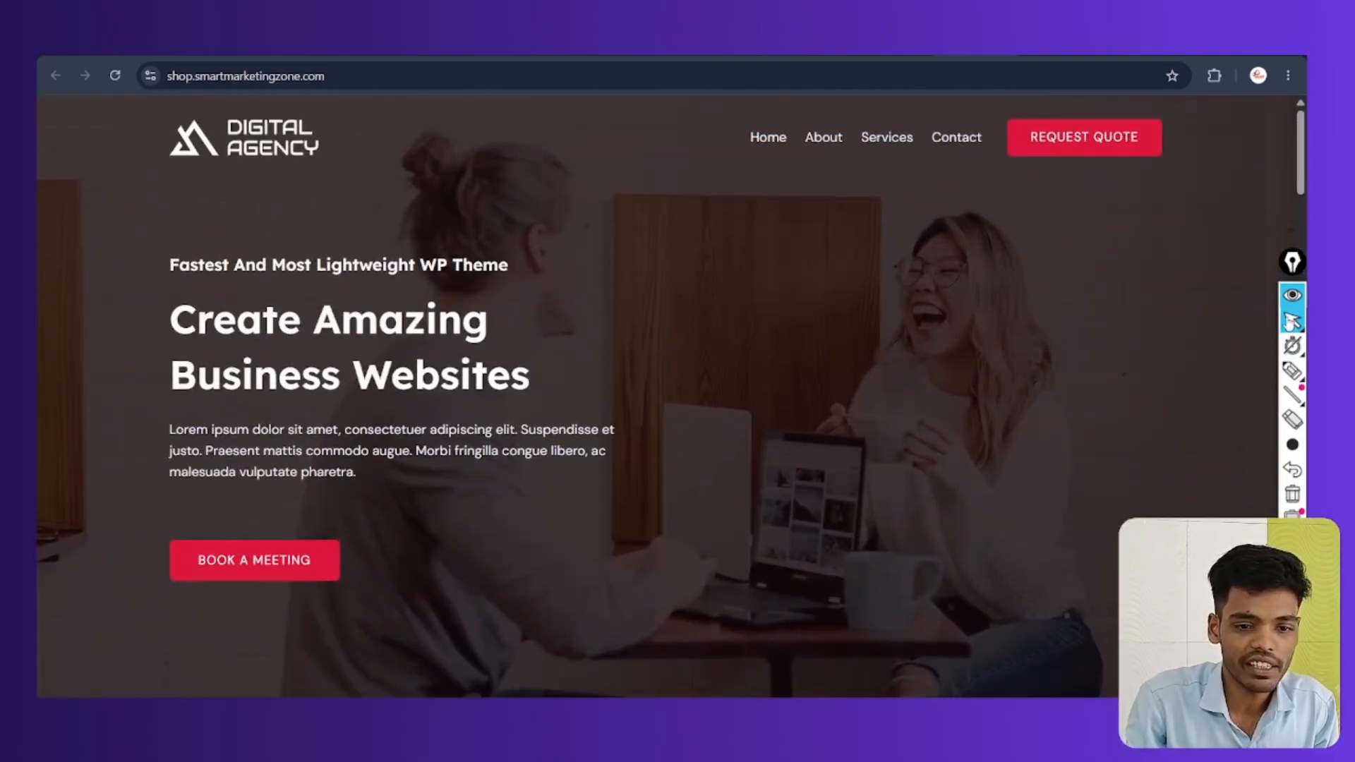
Circle the live site's web address, clear the markup, and open a new browser tab
click(1292, 370)
mouse_move(227, 58)
mouse_down()
mouse_move(170, 97)
mouse_move(335, 58)
mouse_up()
mouse_move(222, 93)
mouse_down()
mouse_move(319, 97)
mouse_move(148, 64)
mouse_move(248, 110)
mouse_up()
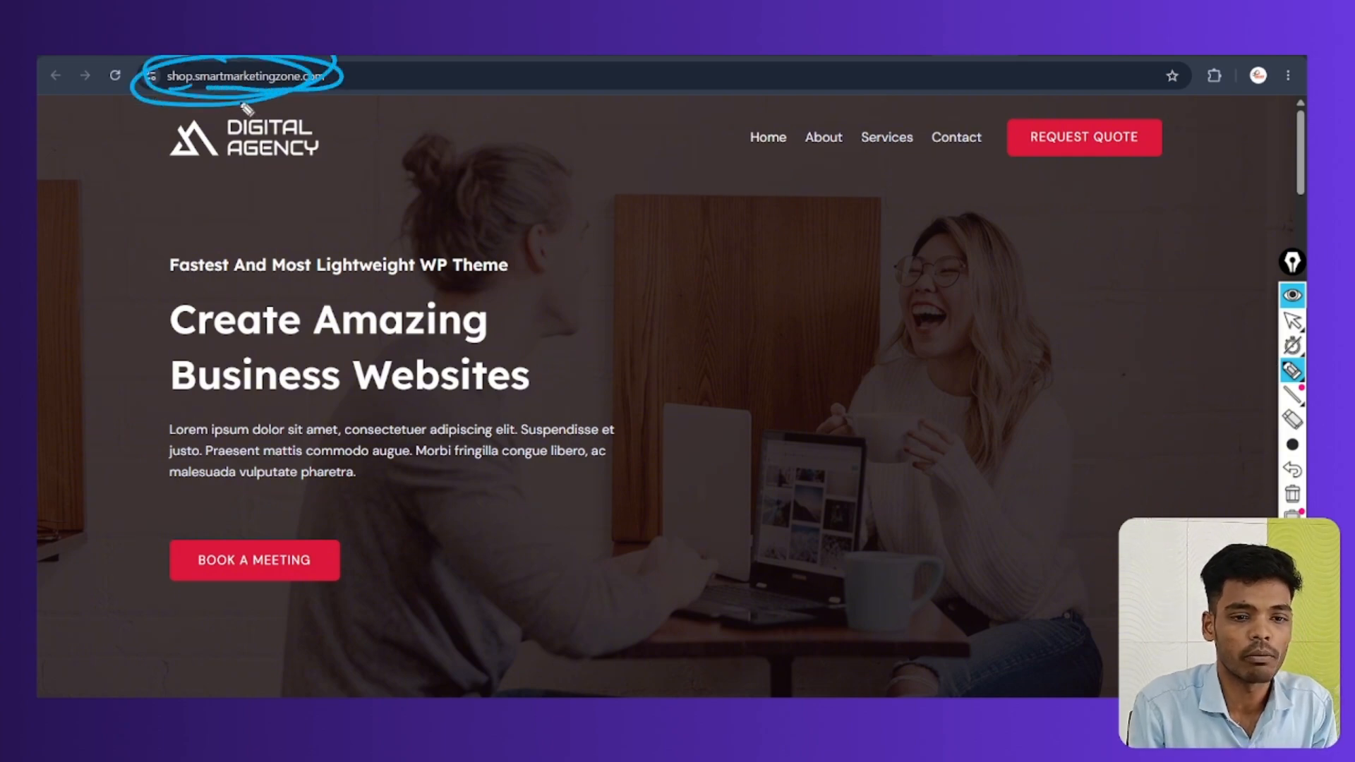
click(1292, 494)
click(1293, 320)
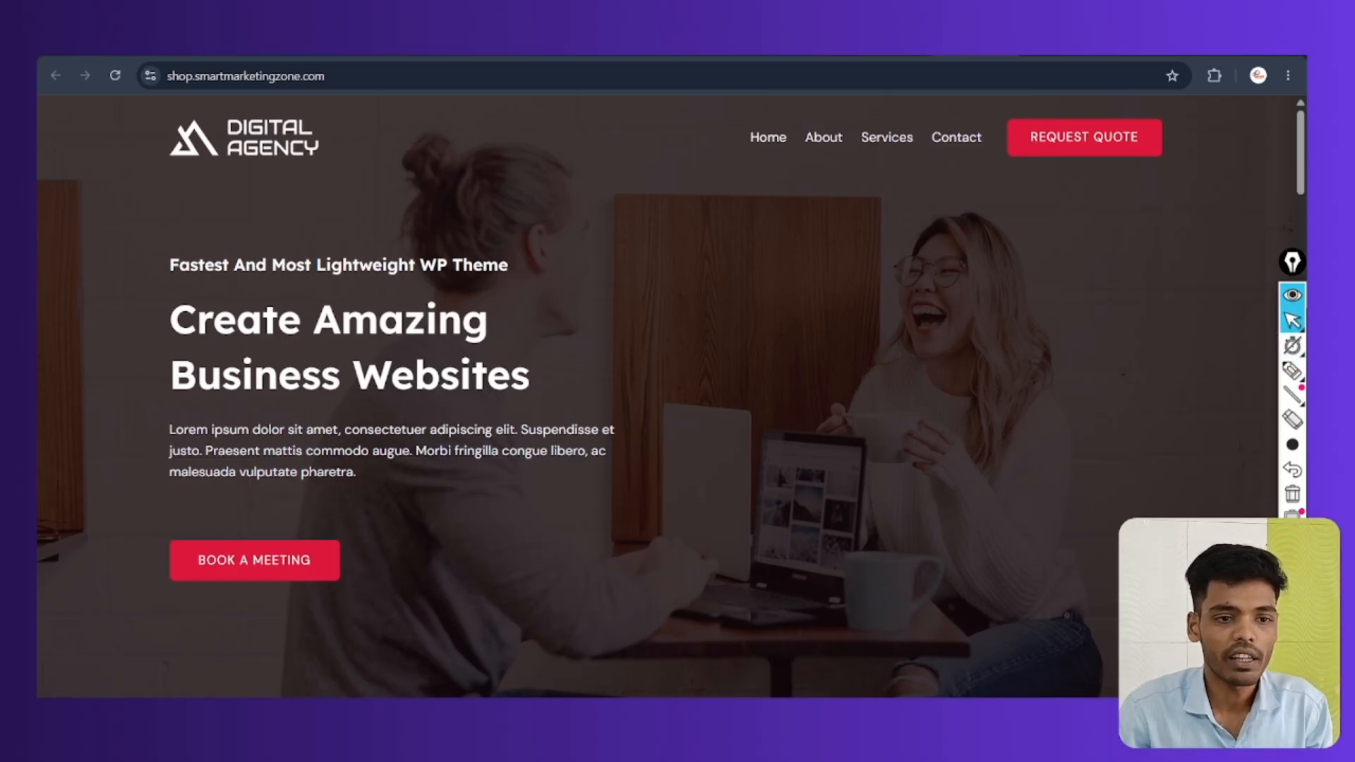
key(ctrl+t)
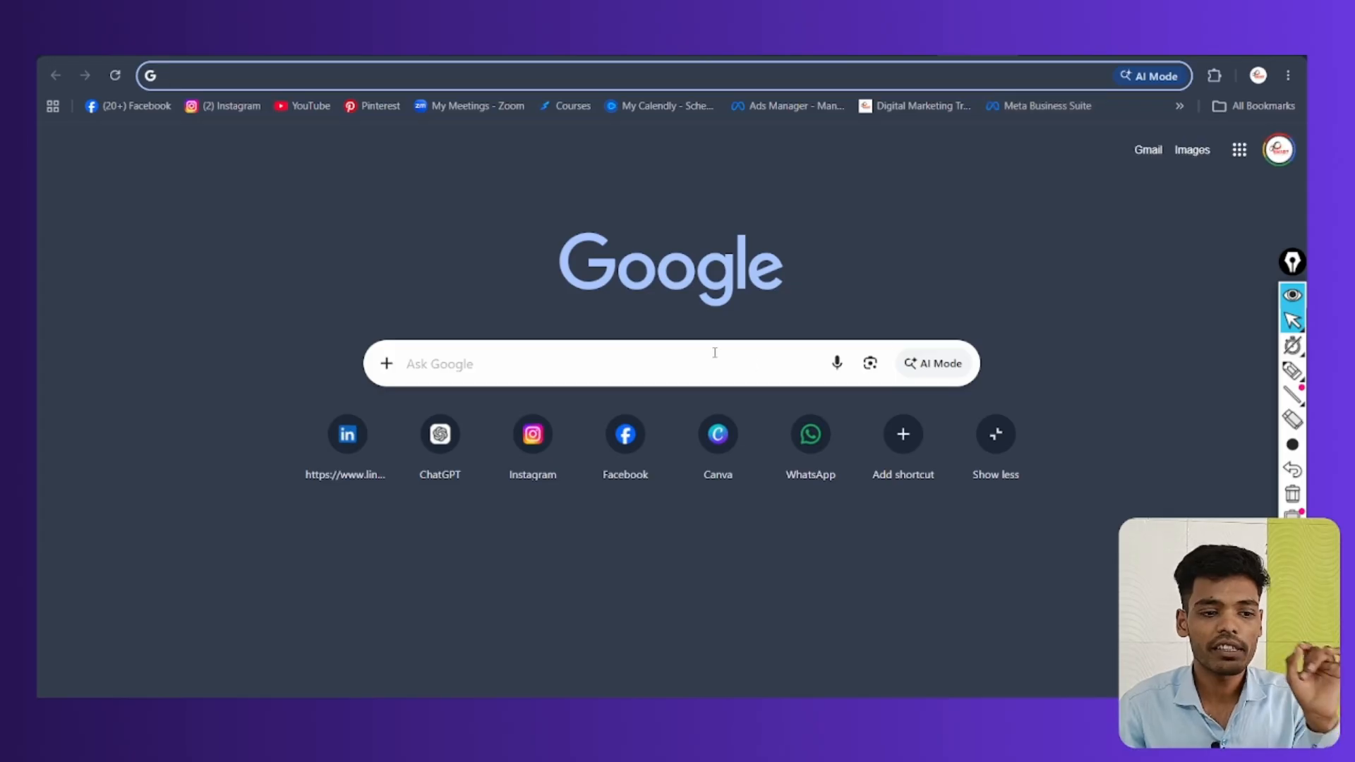
Load shop.smartmarketingzone.com in the new tab, dropping the suggested wp-admin completion
click(715, 353)
click(509, 71)
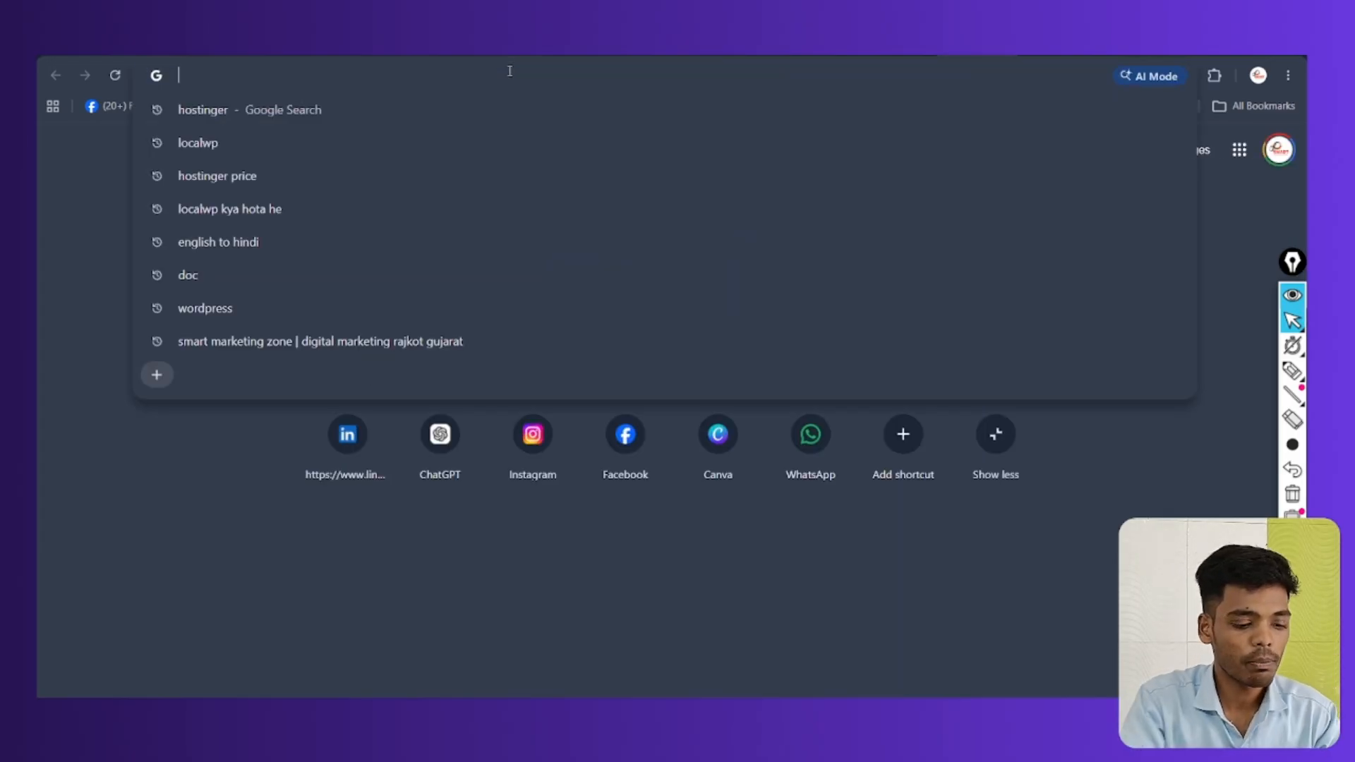
text(shop.smartmarketingzone.com/wp)
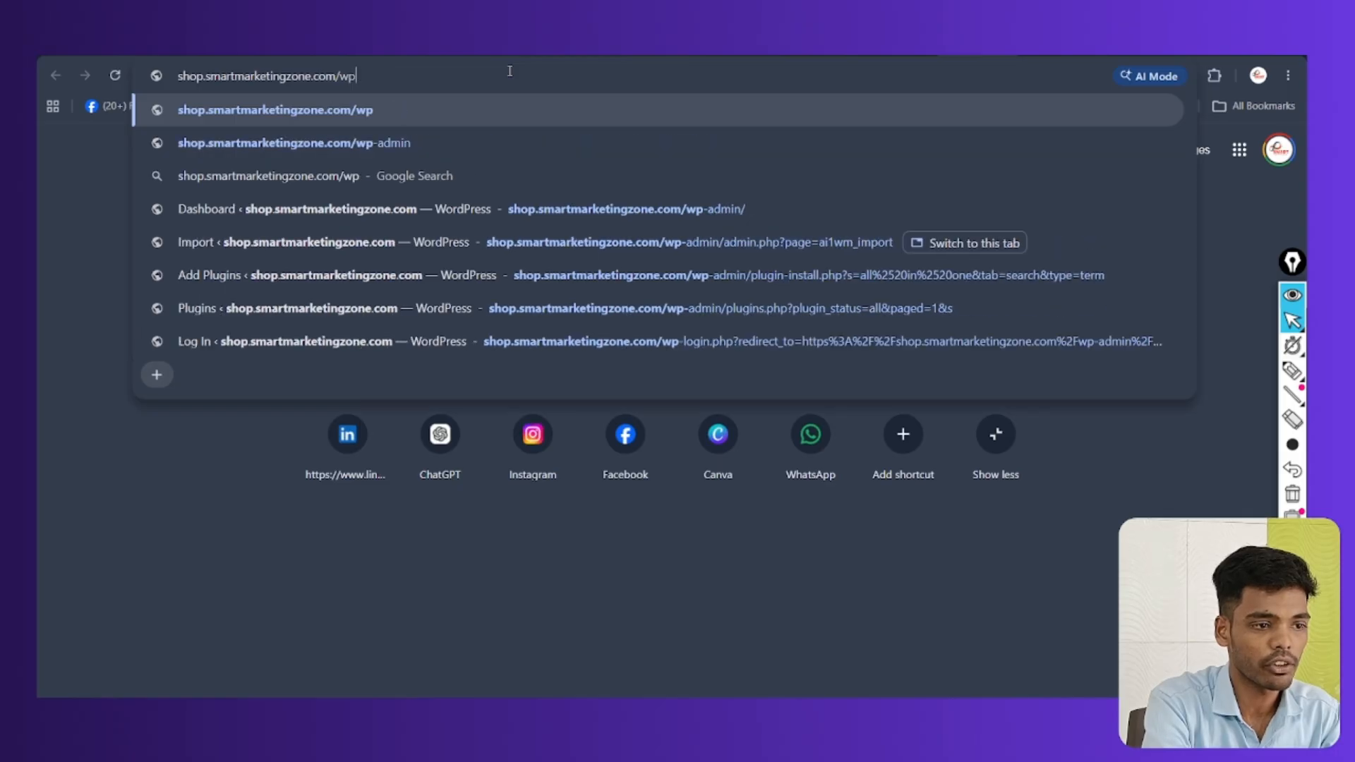
key(Delete)
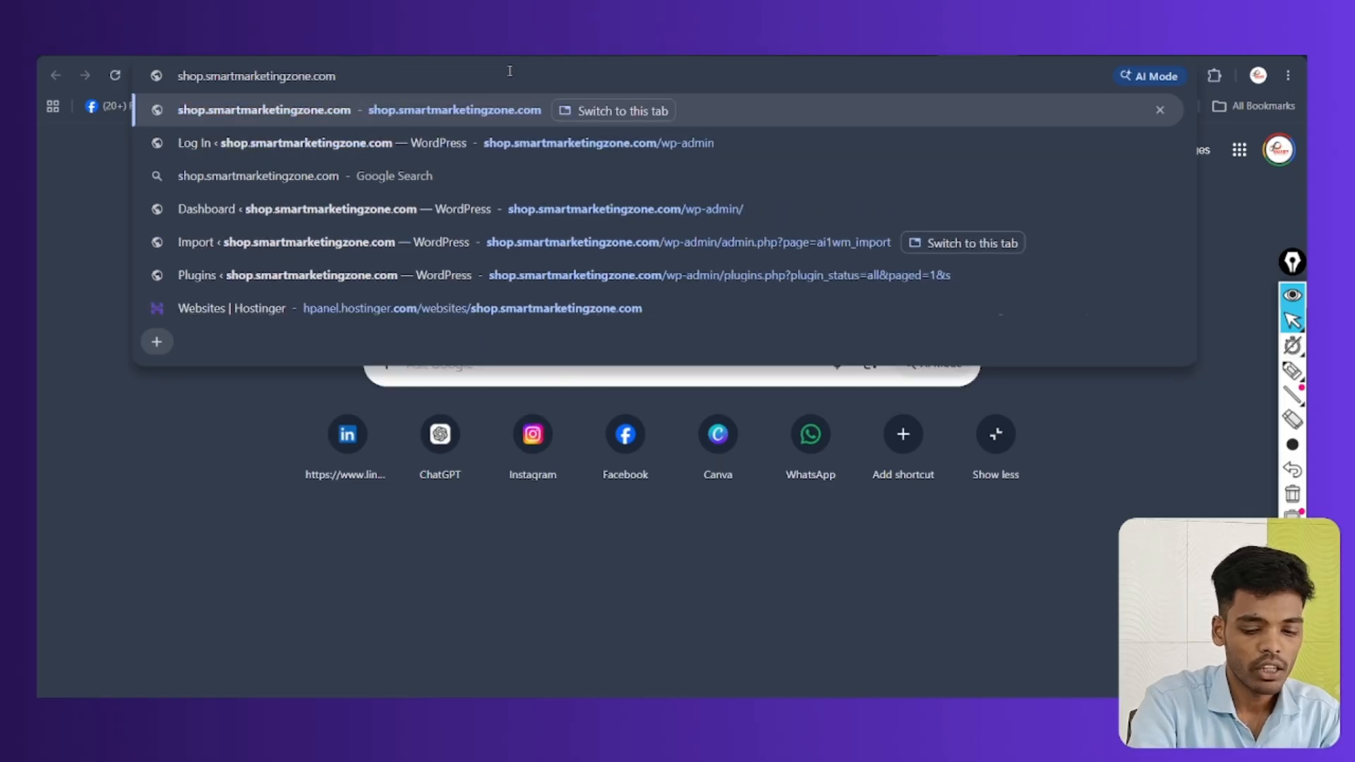
key(Return)
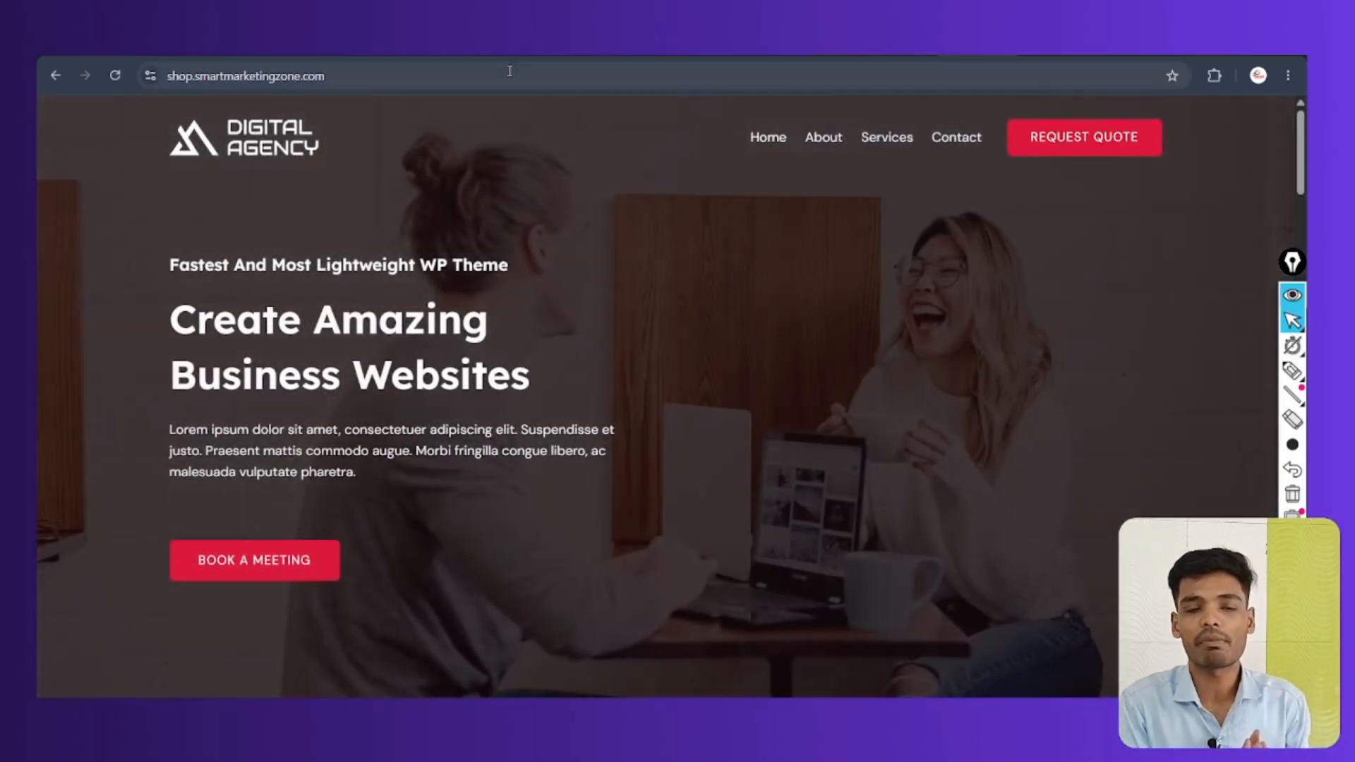
Scroll through the Digital Agency homepage, then go back twice in the browser history
scroll(780, 366, down, 10)
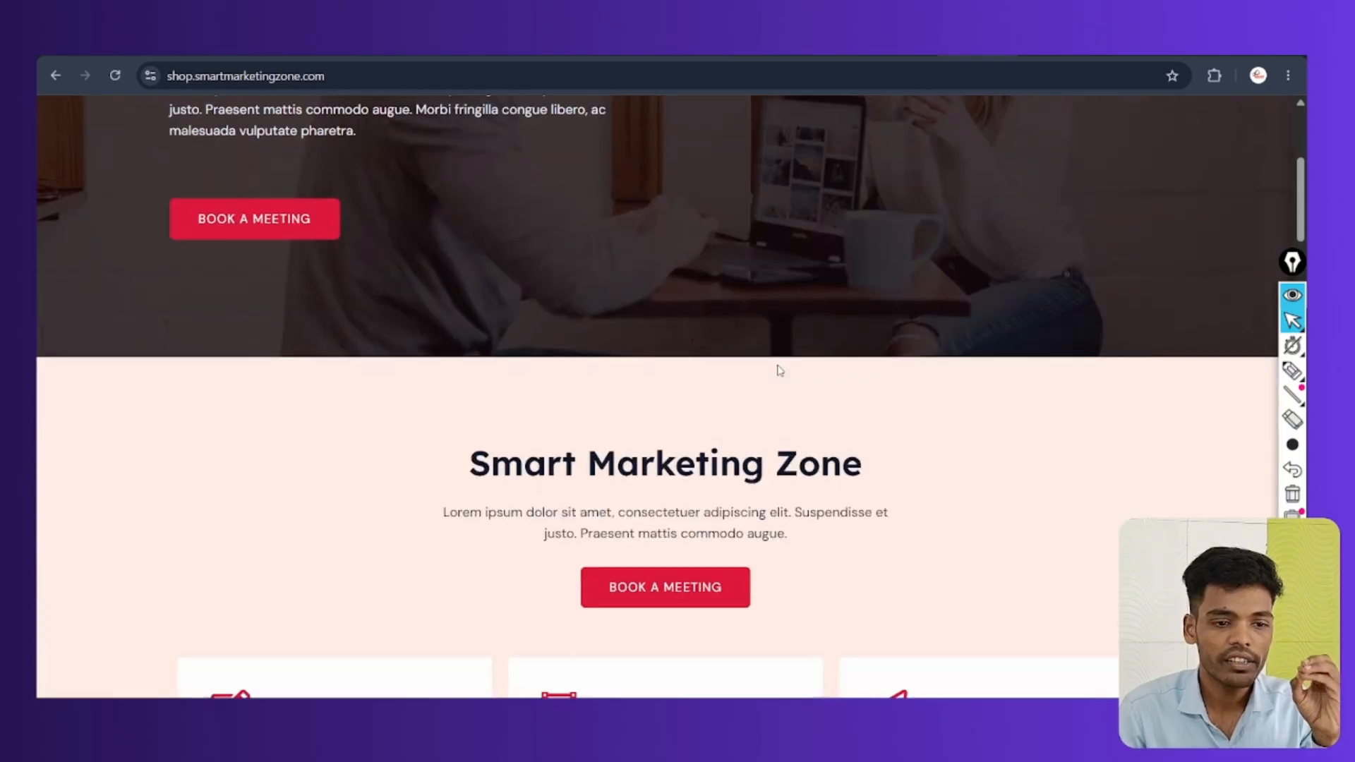
scroll(781, 366, down, 1)
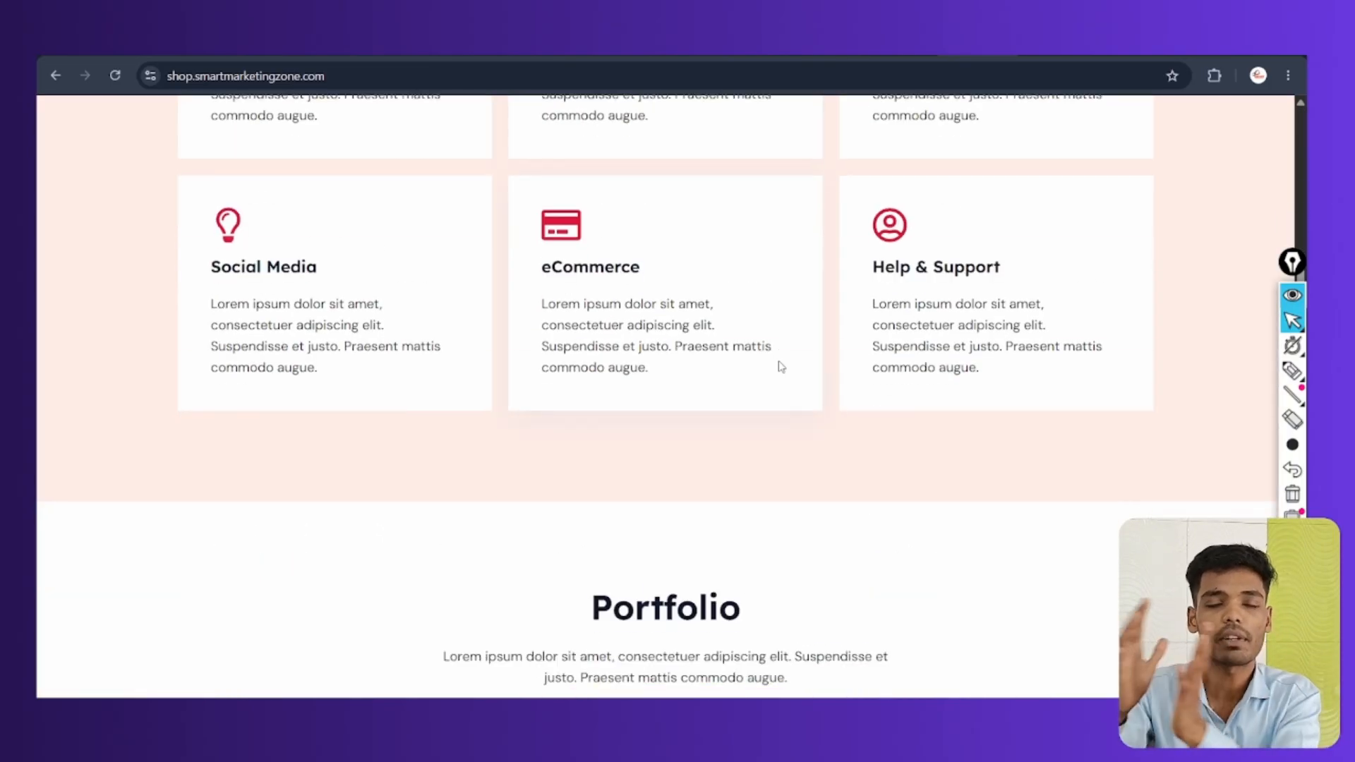
scroll(901, 283, up, 10)
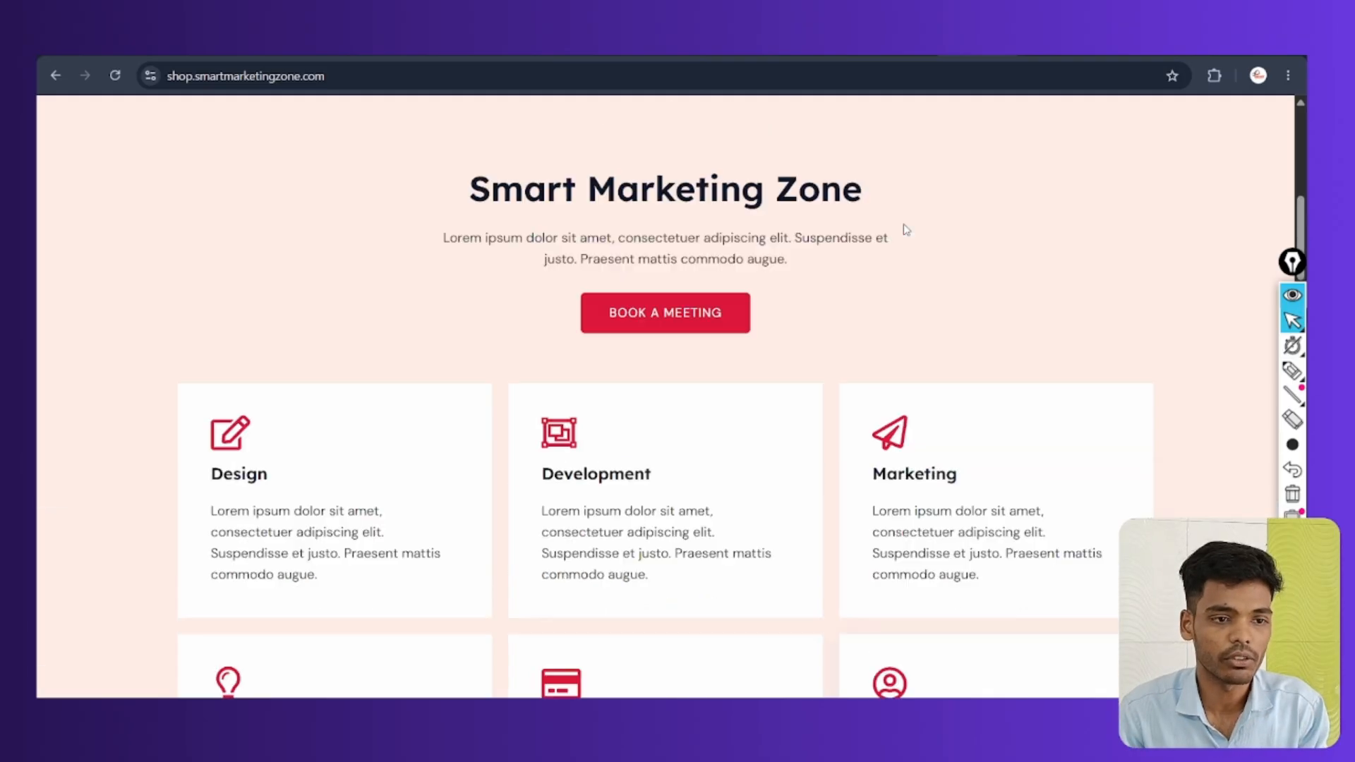
scroll(901, 282, up, 2)
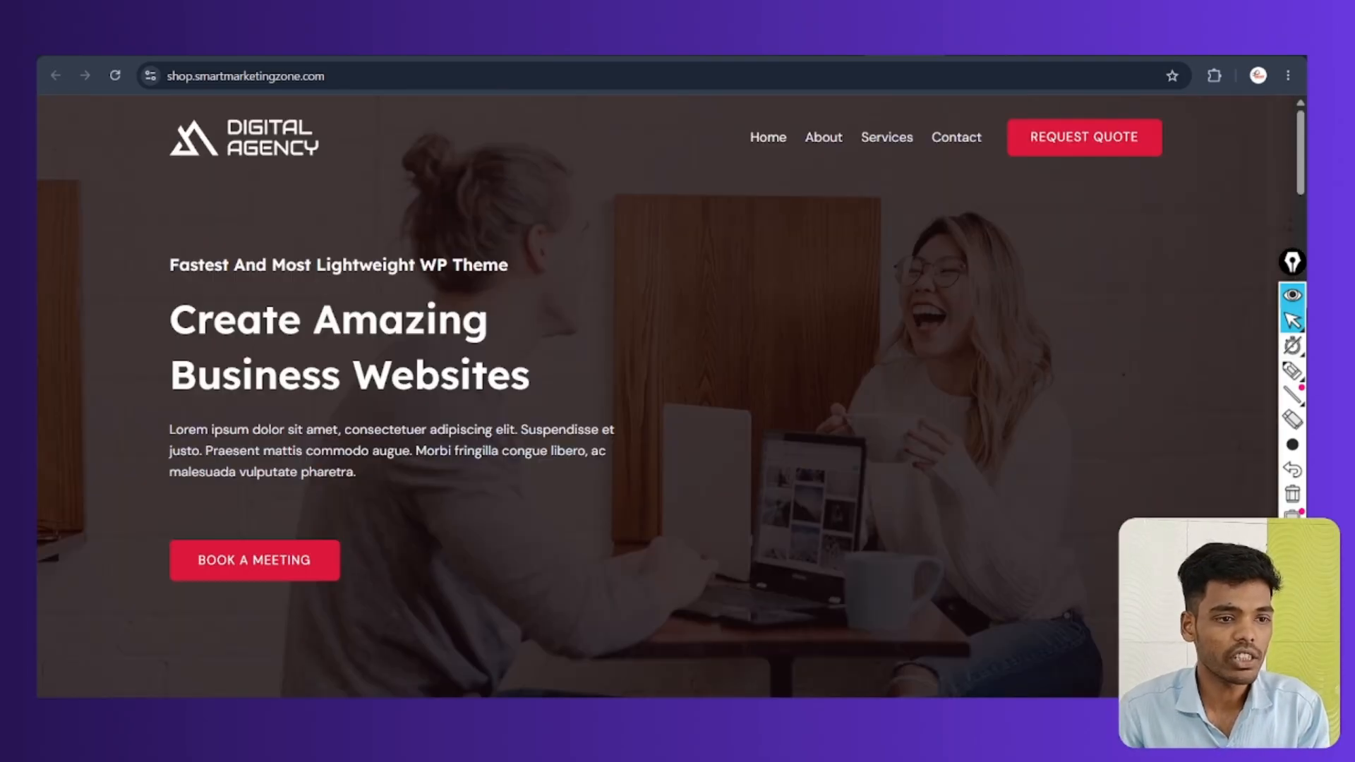
click(808, 138)
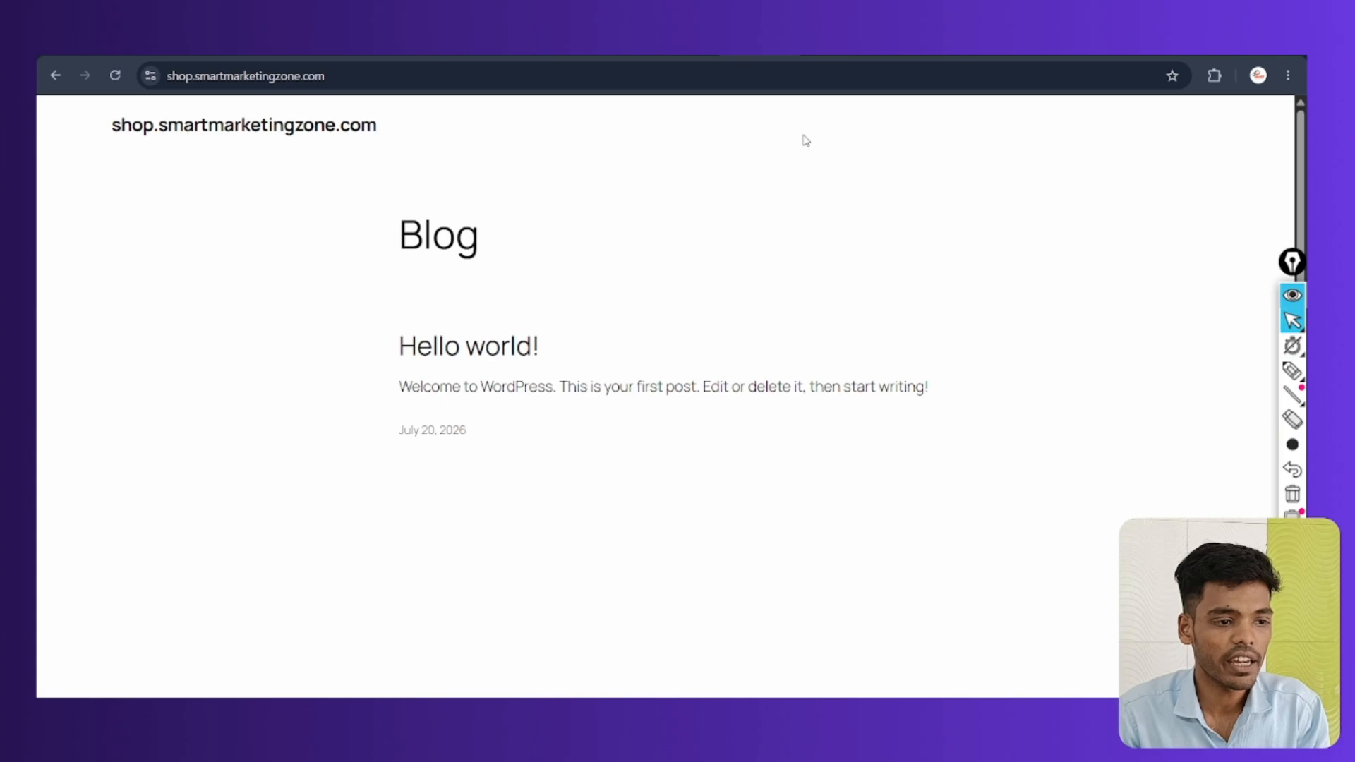
click(56, 75)
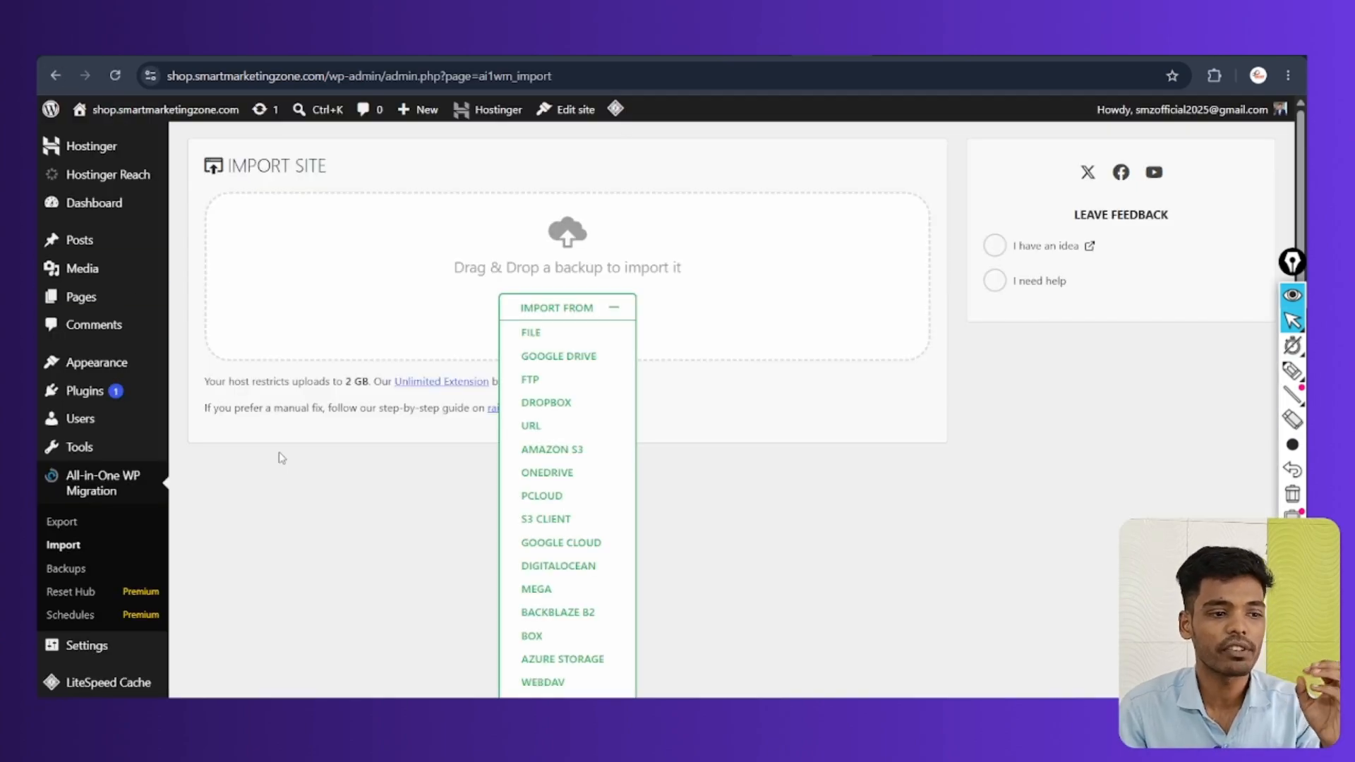
Open Appearance > Themes from the WordPress admin sidebar
mouse_move(76, 421)
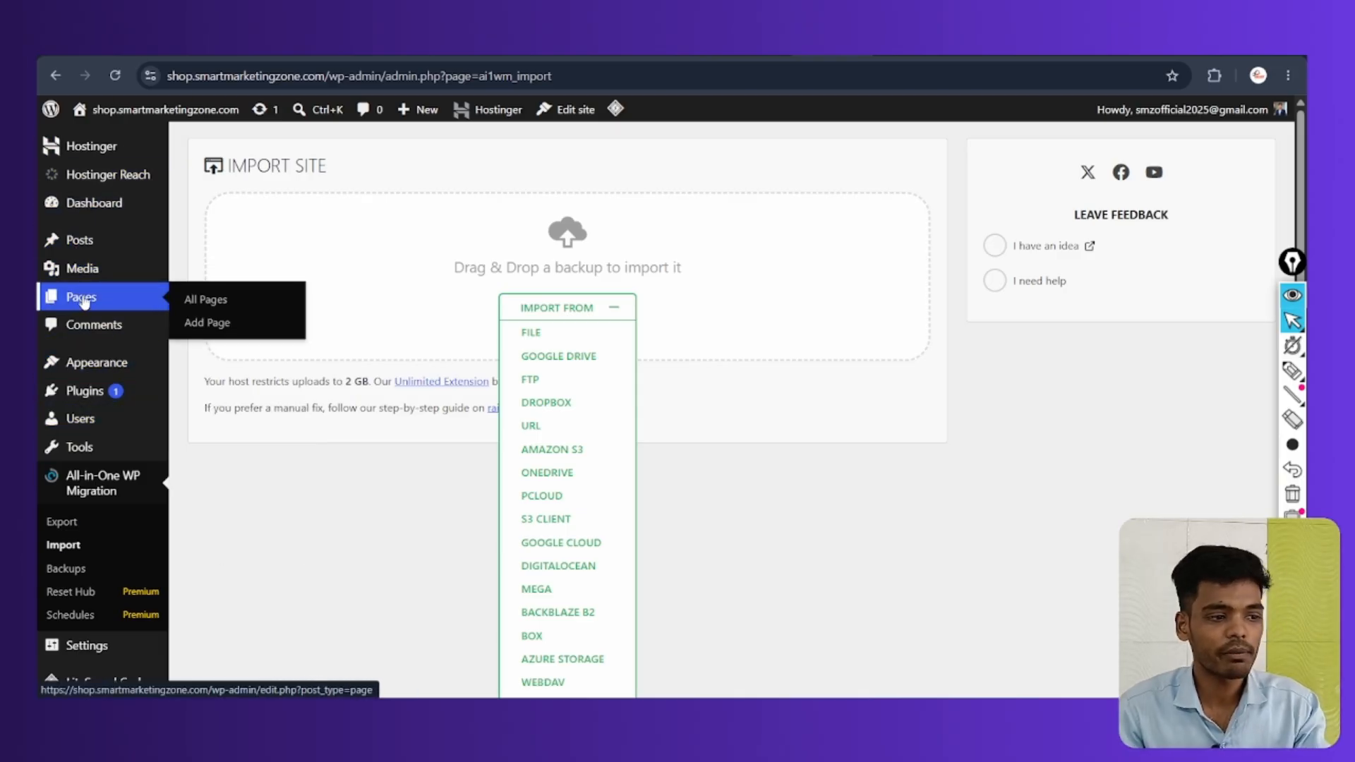
mouse_move(79, 370)
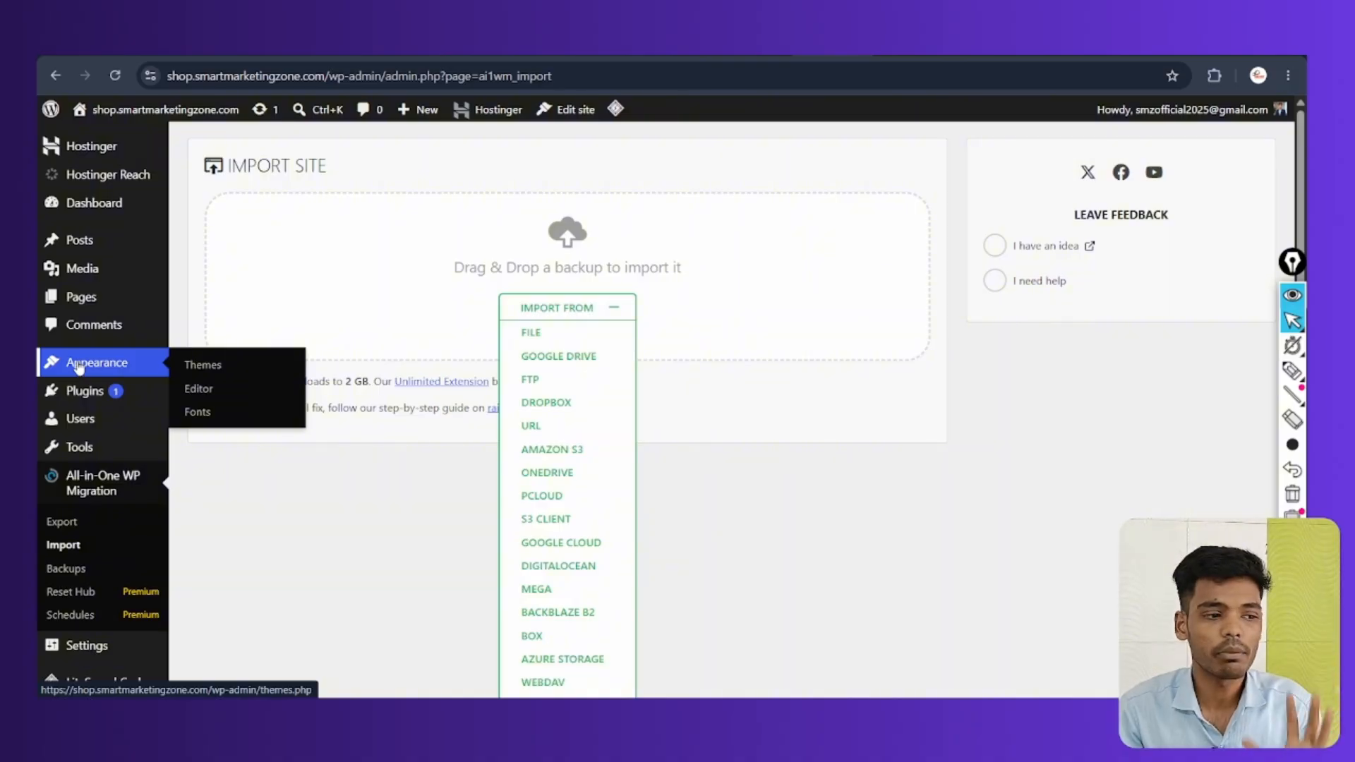
click(93, 368)
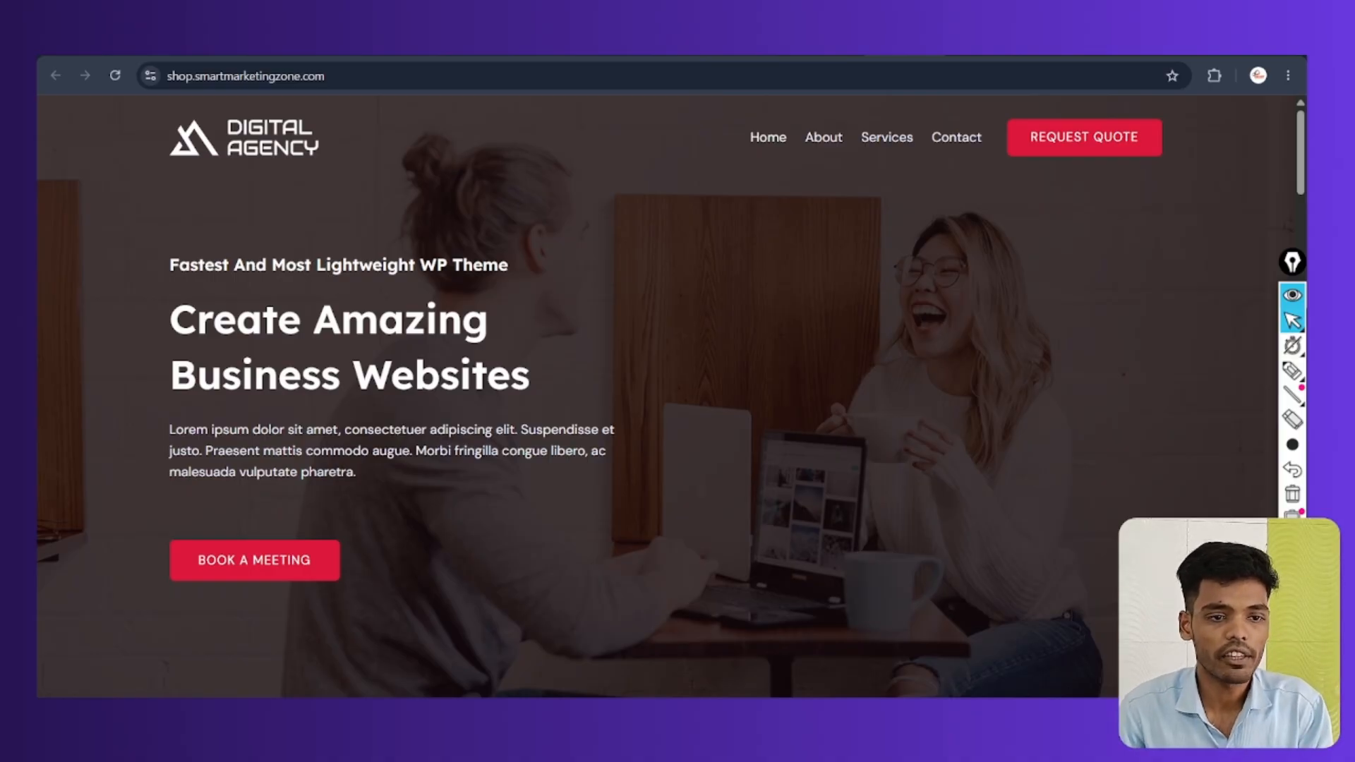
Check Local's SmartMarketingZone overview, then return to Chrome via the localwp.com tab to Canva's Website Transfer slide
scroll(977, 268, down, 3)
key(alt+Tab)
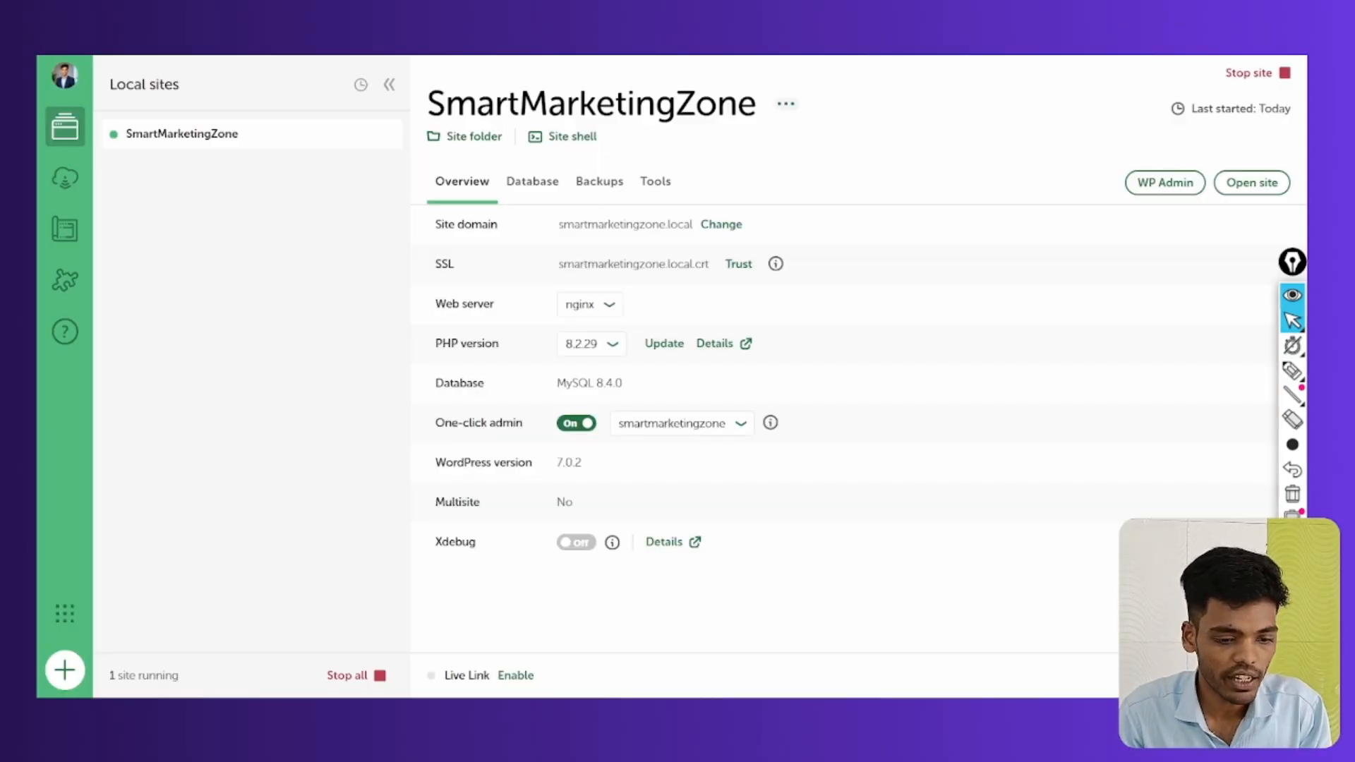
key(alt+Tab)
key(ctrl+Tab)
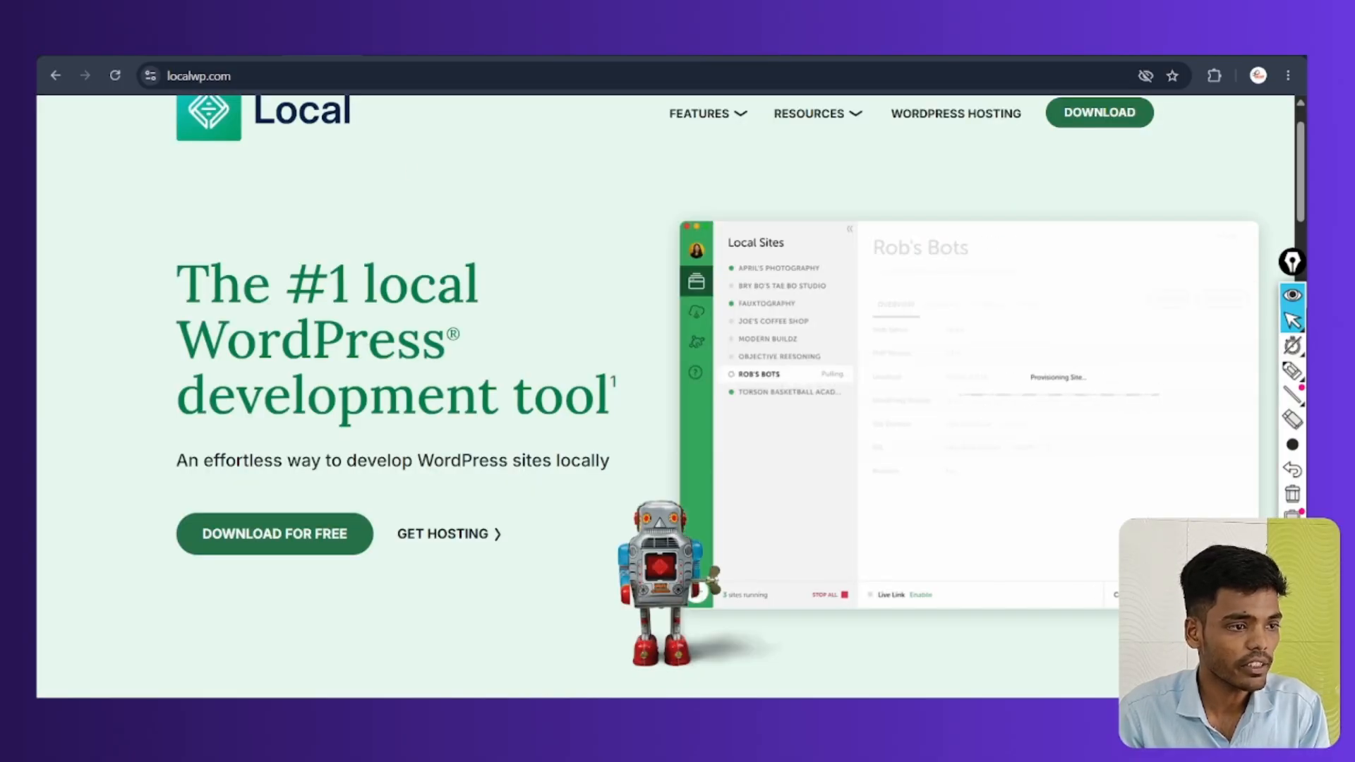
key(ctrl+Tab)
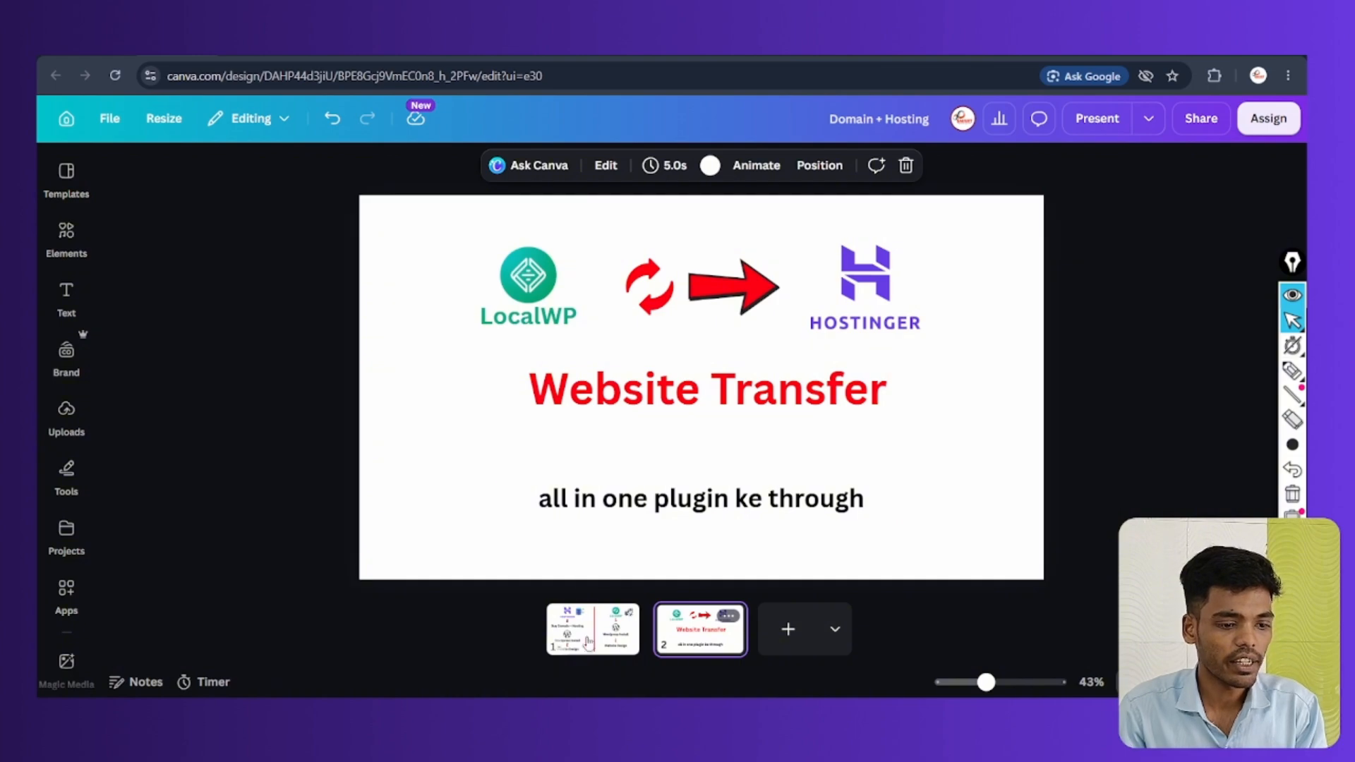
scroll(549, 361, up, 5)
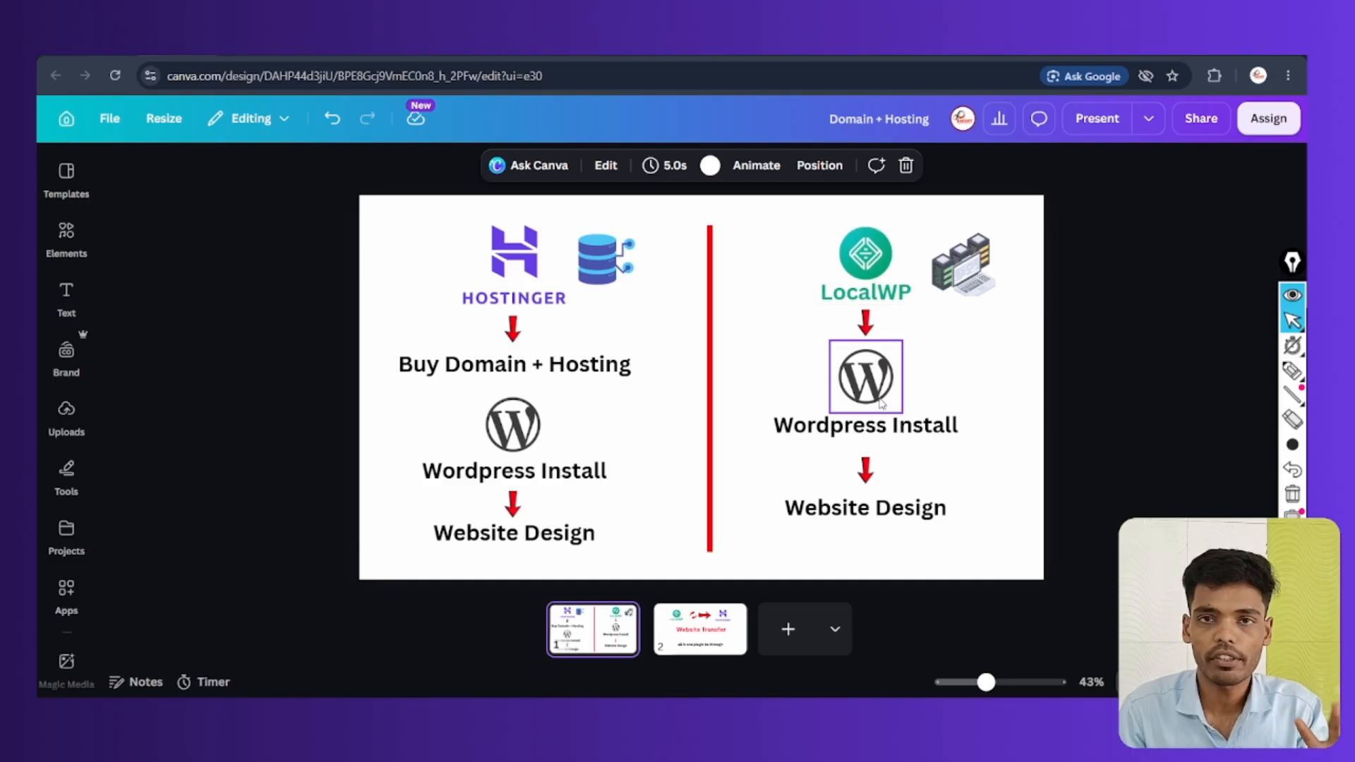
click(676, 615)
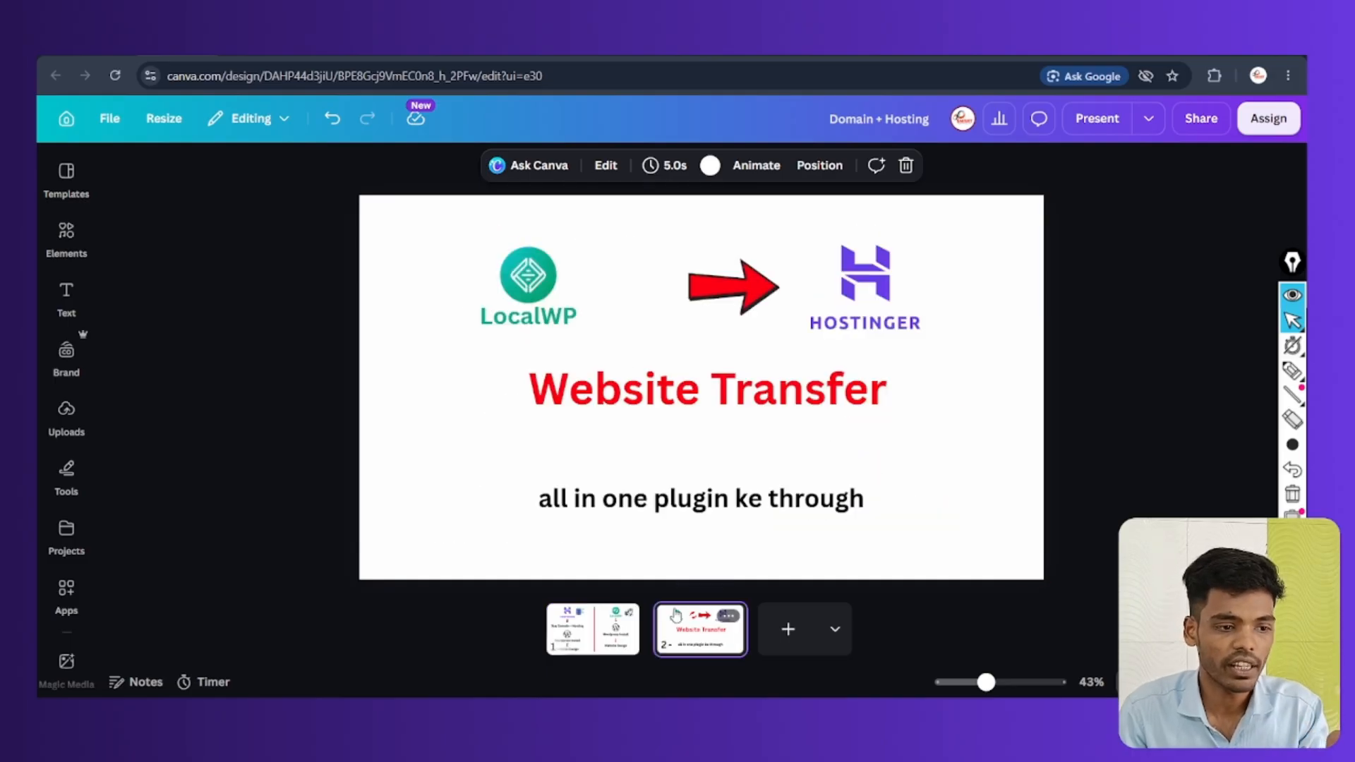